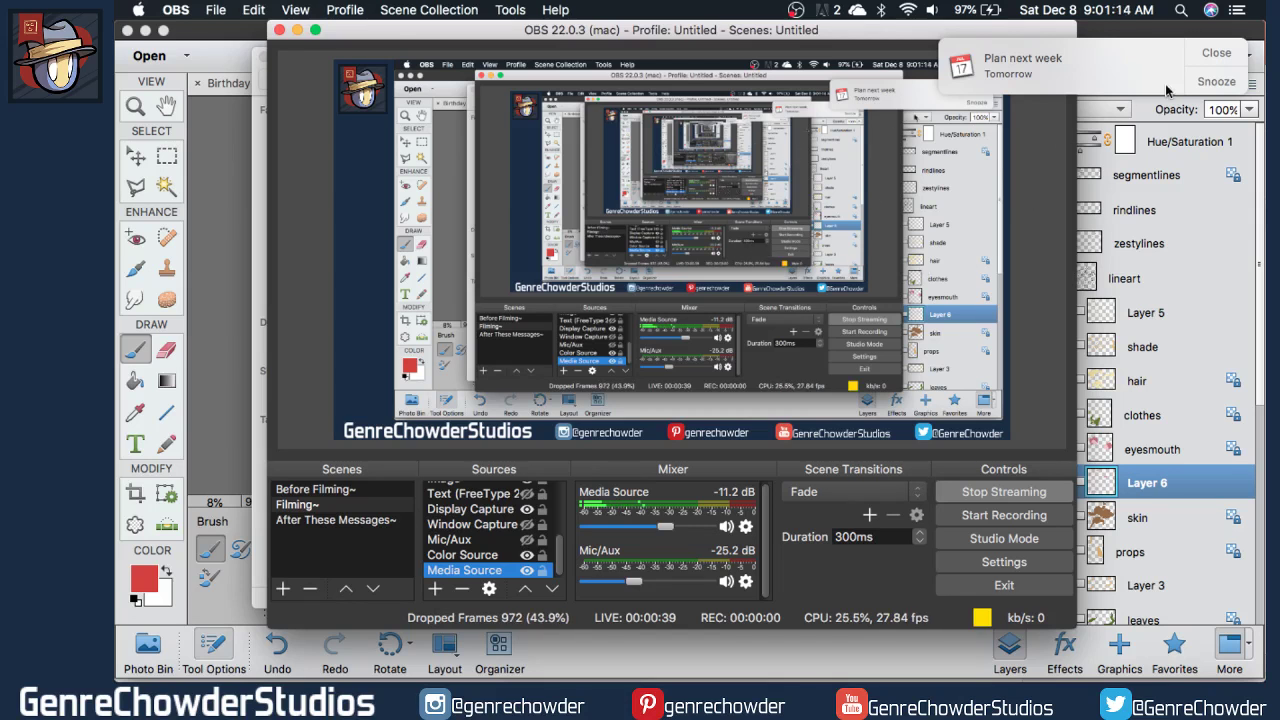
- Accept the Media Source properties for the looping rainfall audio file and switch to Adobe Photoshop Elements
{"action": "left_click", "coordinate": [1216, 52]}
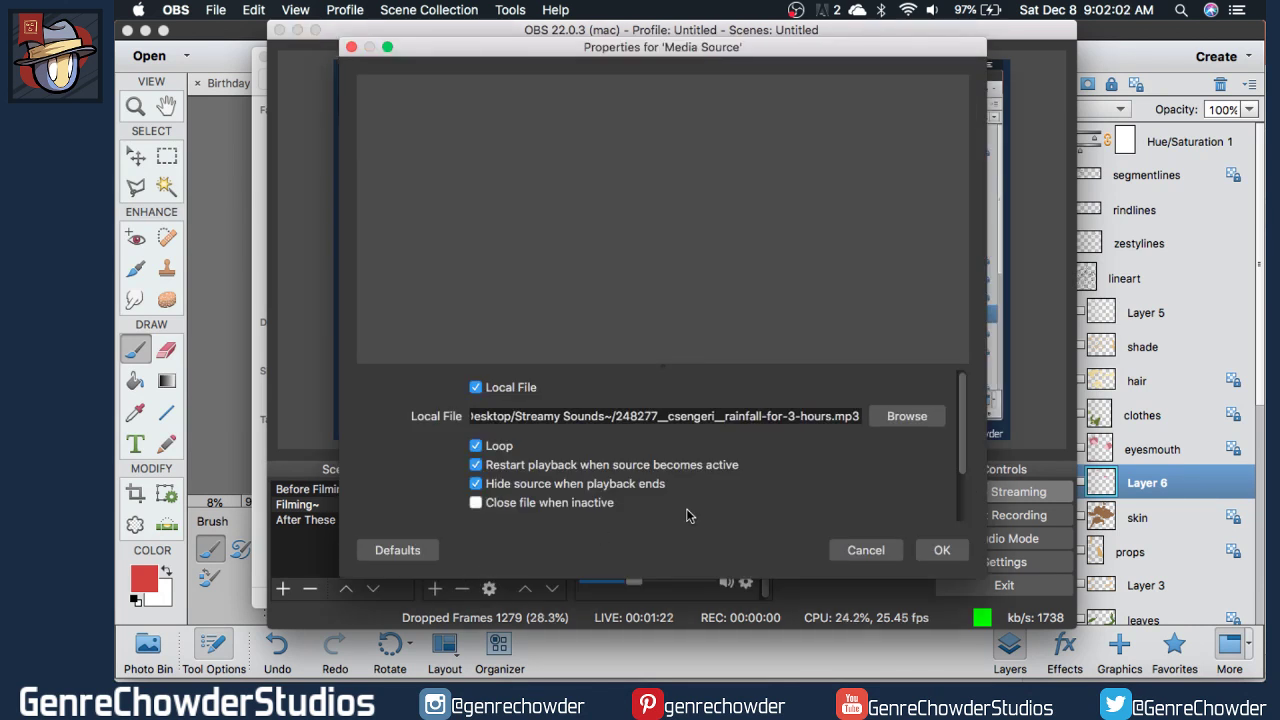
{"action": "left_click", "coordinate": [929, 556]}
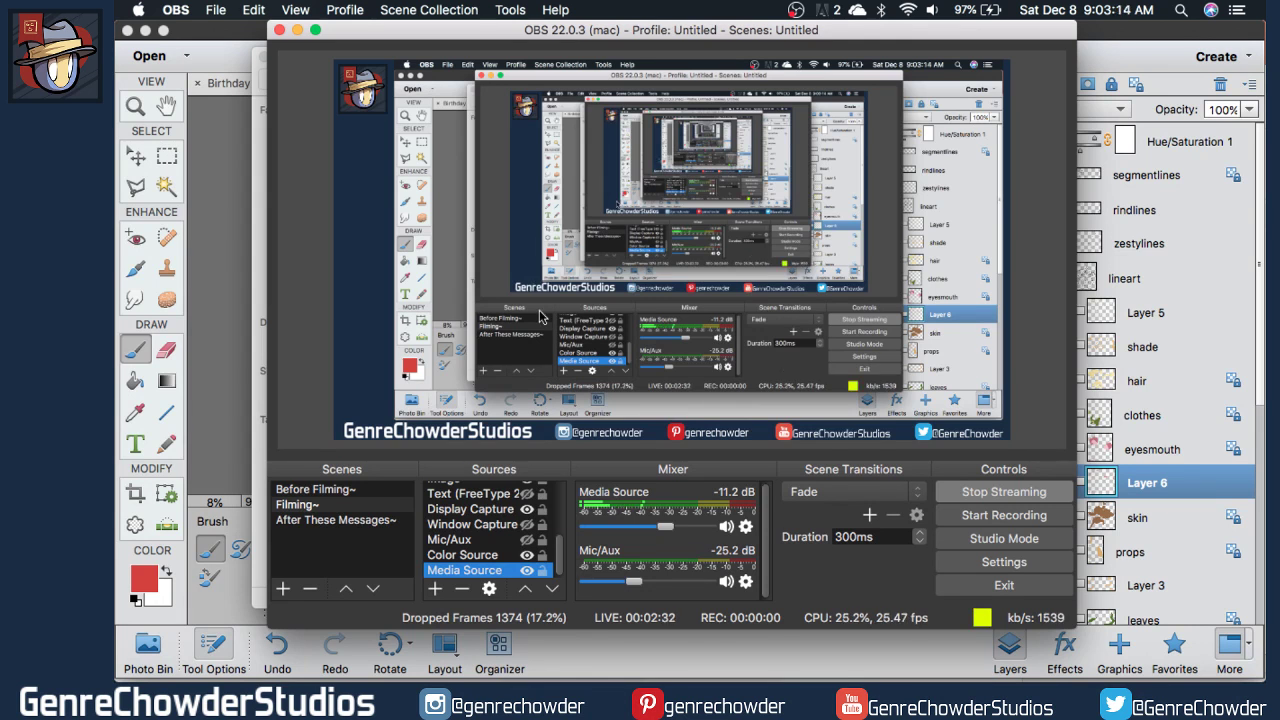
{"action": "left_click", "coordinate": [610, 642]}
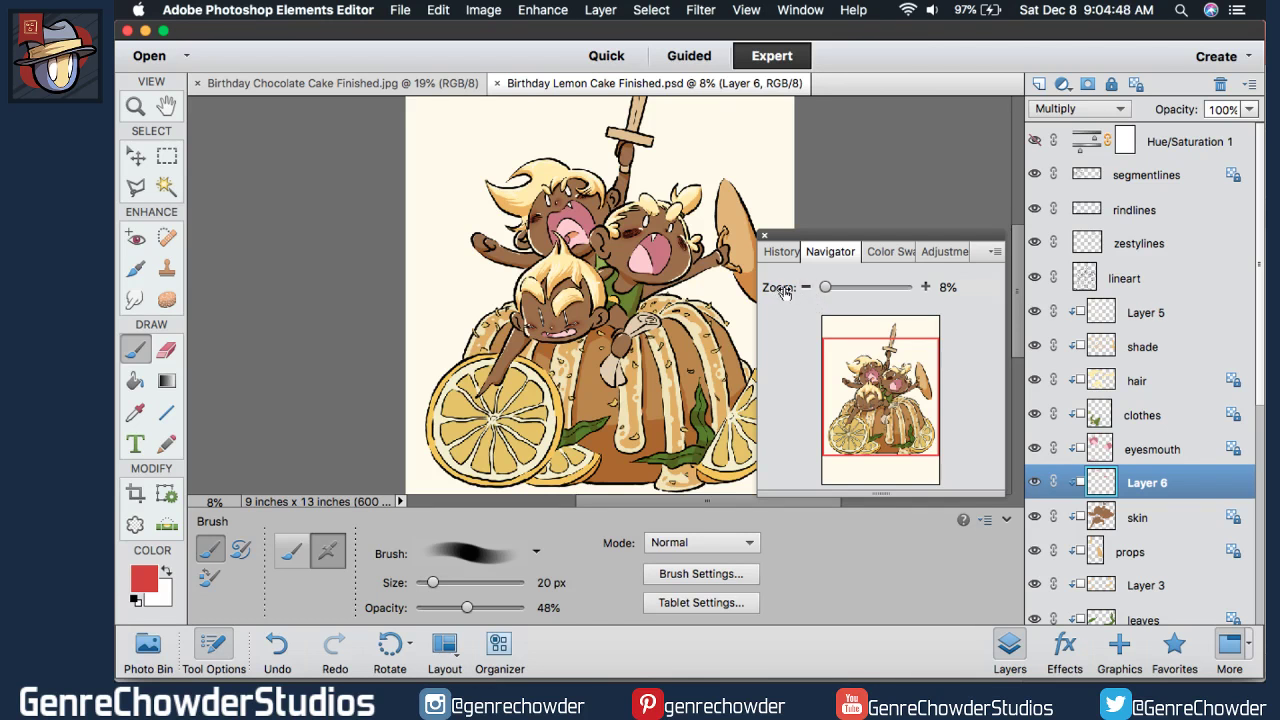
- Create a new blank layer directly above the skin layer in the lemon cake illustration
{"action": "left_click_drag", "start_coordinate": [787, 291], "coordinate": [789, 291]}
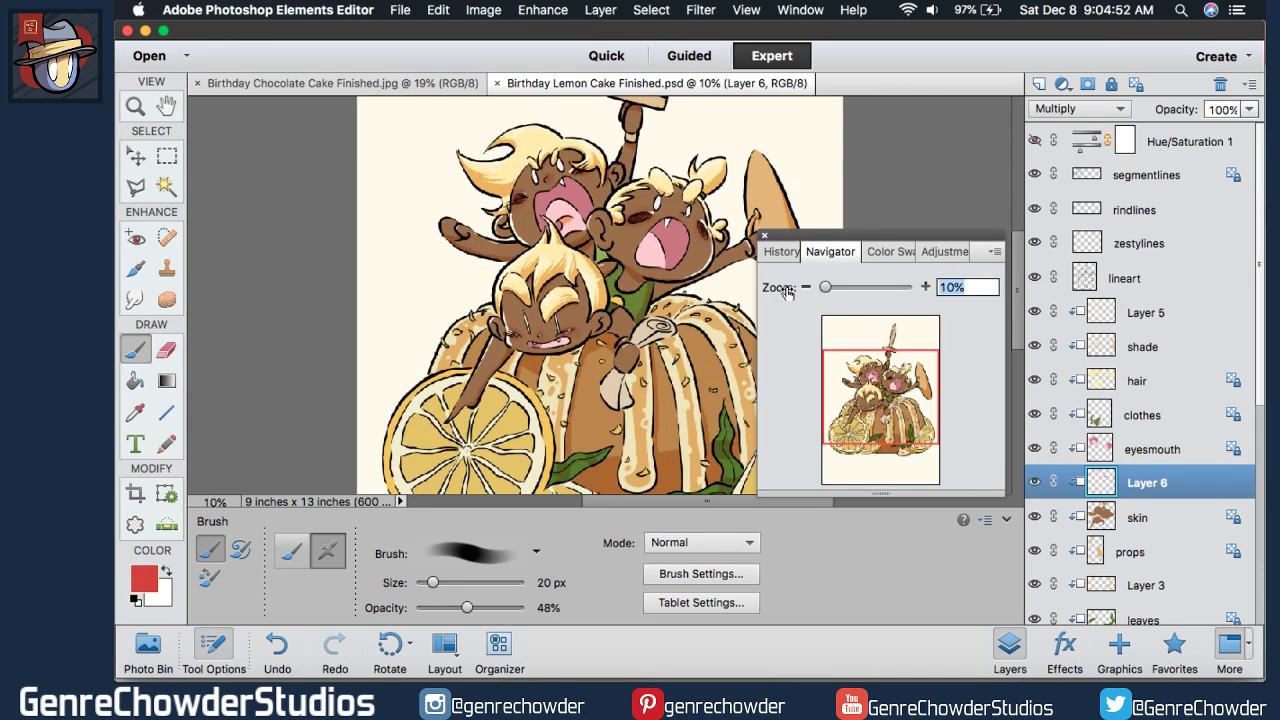
{"action": "left_click_drag", "start_coordinate": [787, 291], "coordinate": [789, 291]}
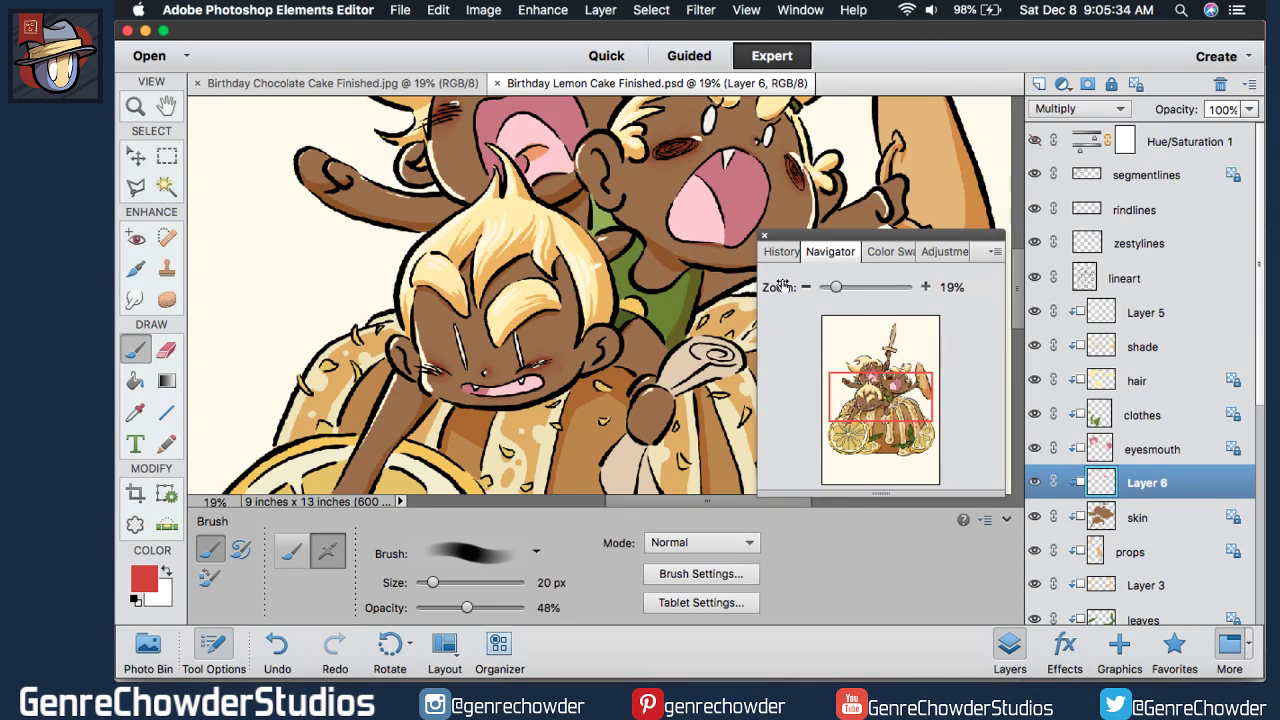
{"action": "left_click_drag", "start_coordinate": [1020, 304], "coordinate": [1045, 297]}
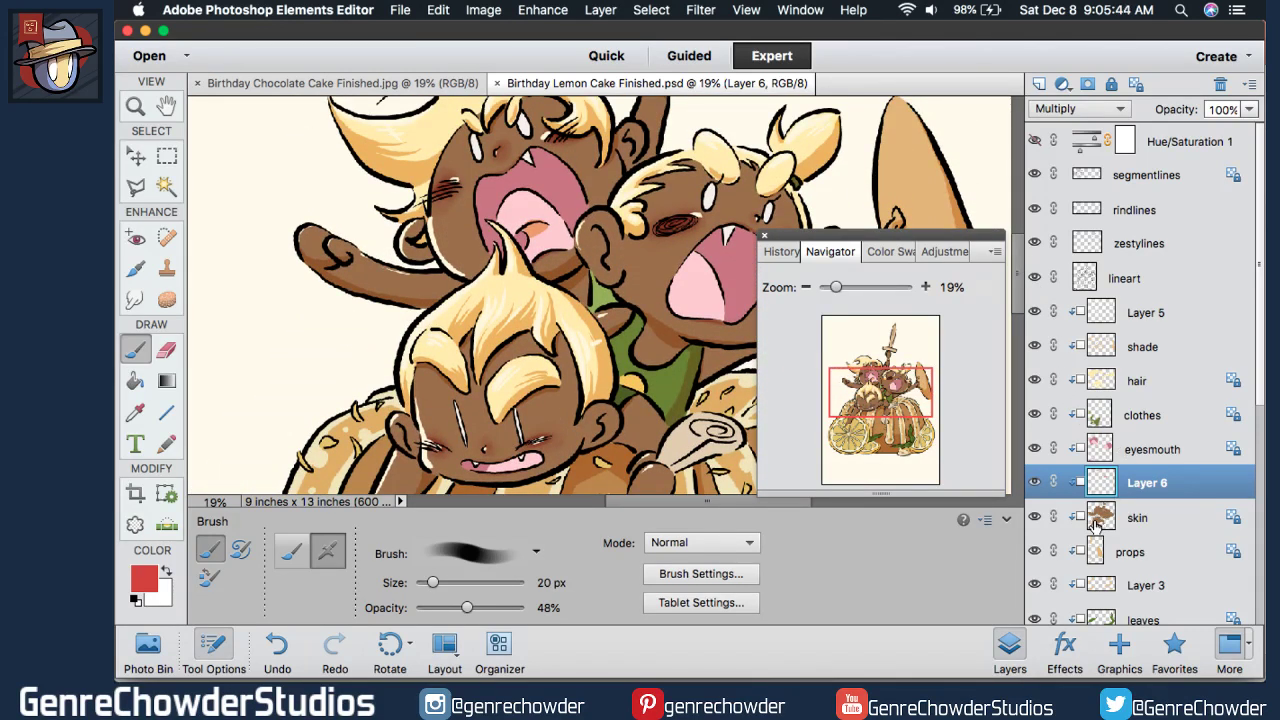
{"action": "left_click", "coordinate": [1098, 521]}
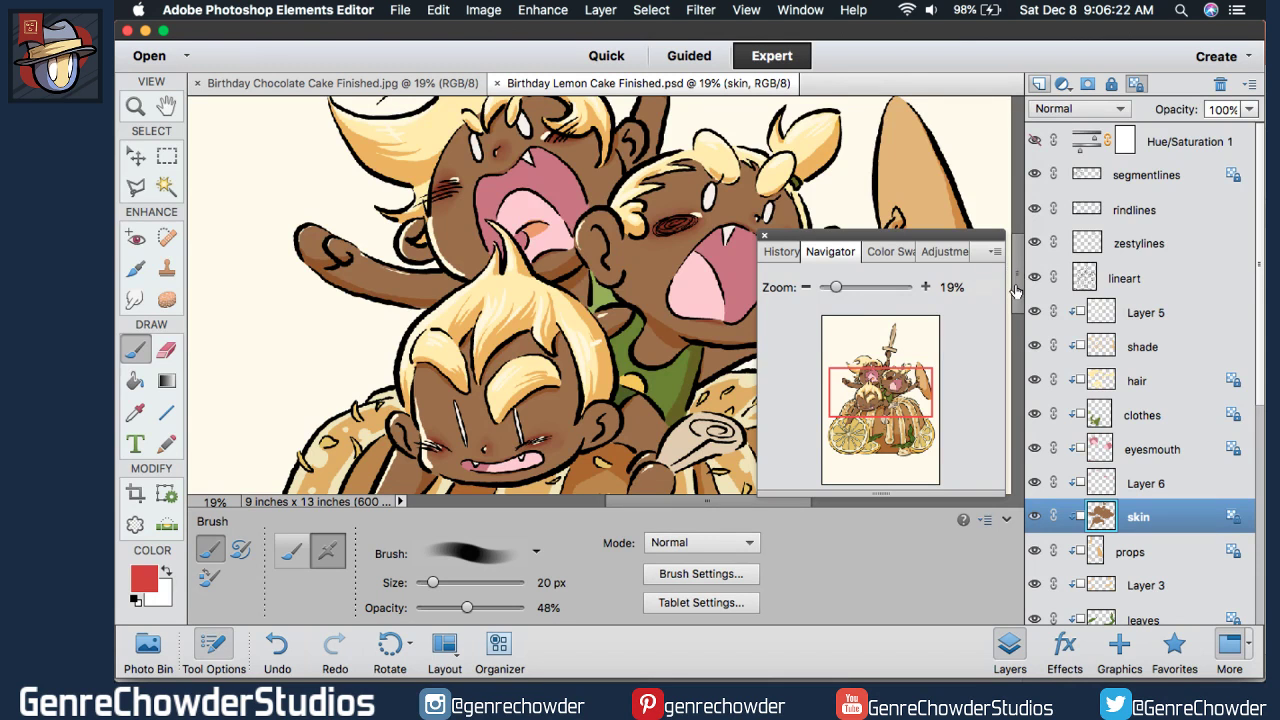
{"action": "mouse_move", "coordinate": [1020, 290]}
{"action": "left_mouse_down"}
{"action": "mouse_move", "coordinate": [1021, 322]}
{"action": "mouse_move", "coordinate": [1026, 292]}
{"action": "left_mouse_up"}
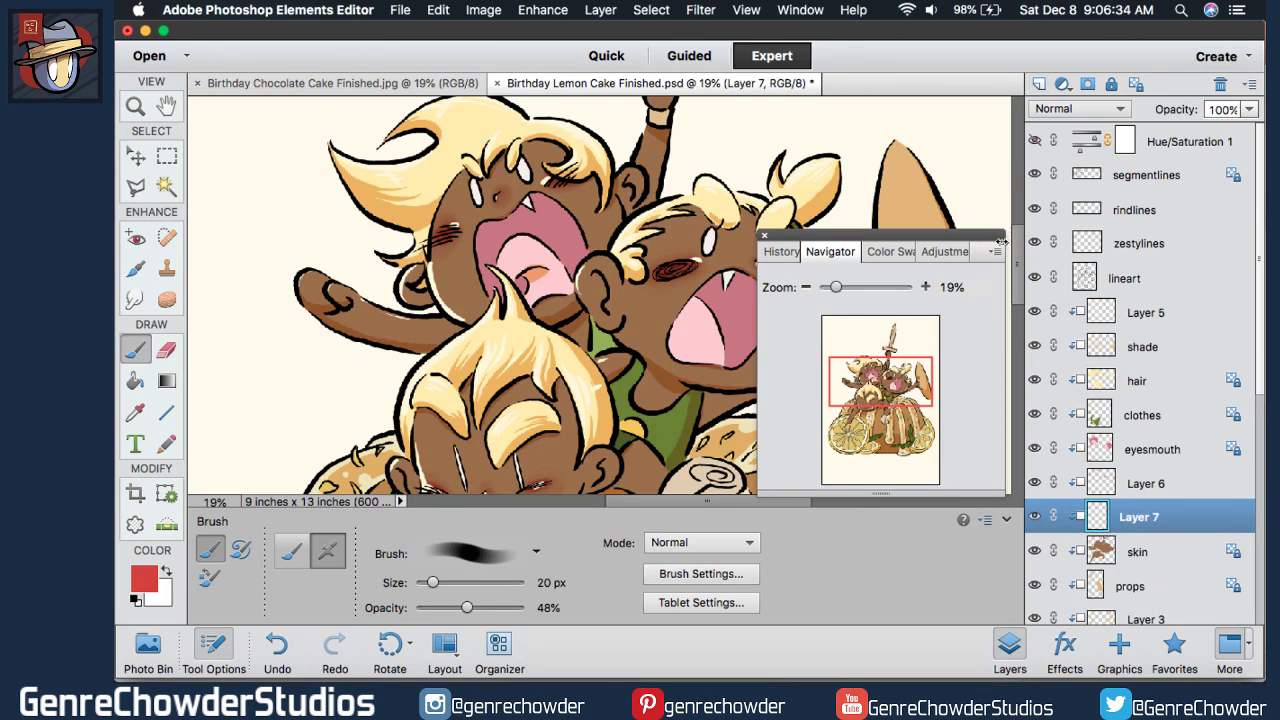
- Set the foreground color to the brown 997046 sampled from the skin on the shouting character's face
{"action": "mouse_move", "coordinate": [660, 500]}
{"action": "left_mouse_down"}
{"action": "mouse_move", "coordinate": [685, 497]}
{"action": "mouse_move", "coordinate": [668, 503]}
{"action": "left_mouse_up"}
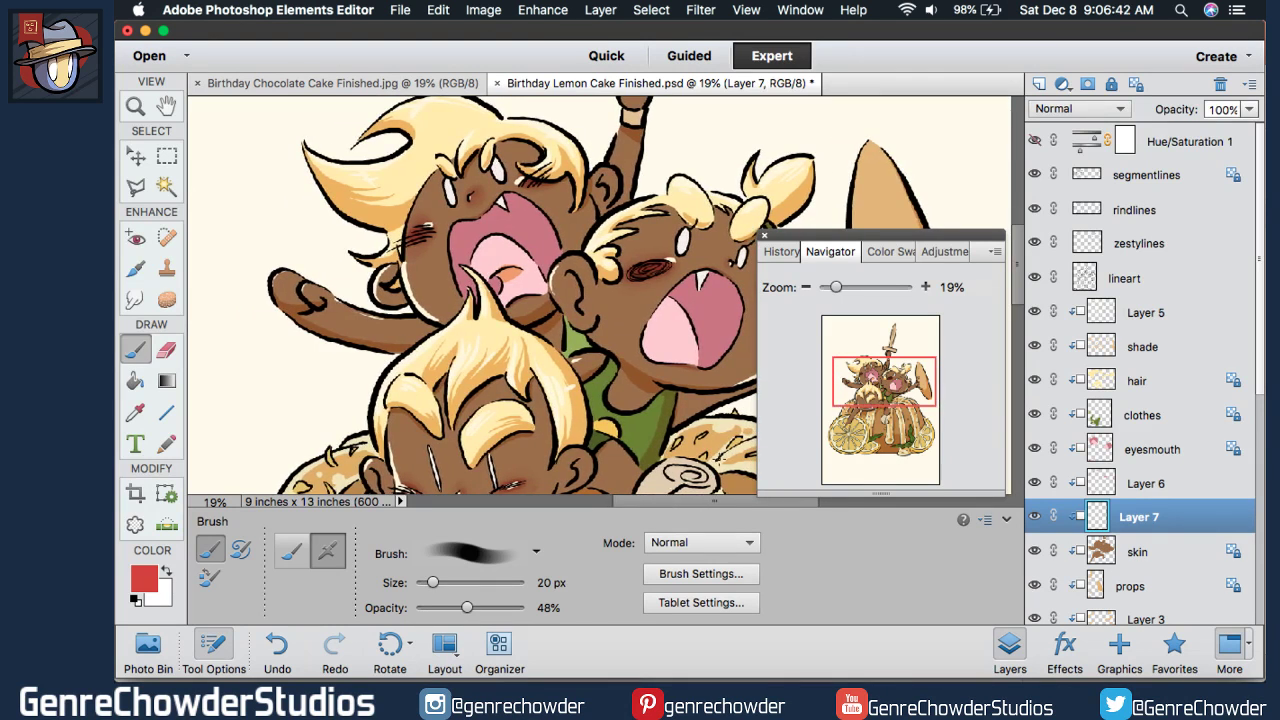
{"action": "left_click_drag", "start_coordinate": [777, 291], "coordinate": [791, 299]}
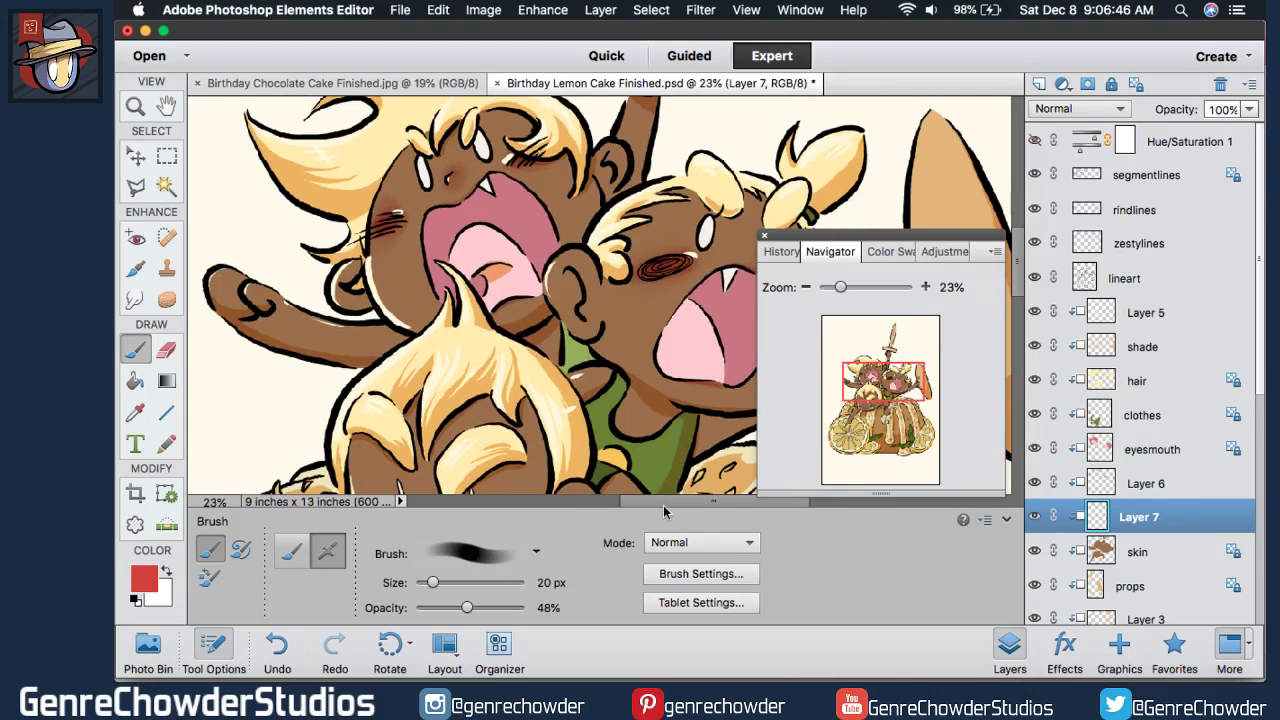
{"action": "left_click_drag", "start_coordinate": [670, 502], "coordinate": [653, 506]}
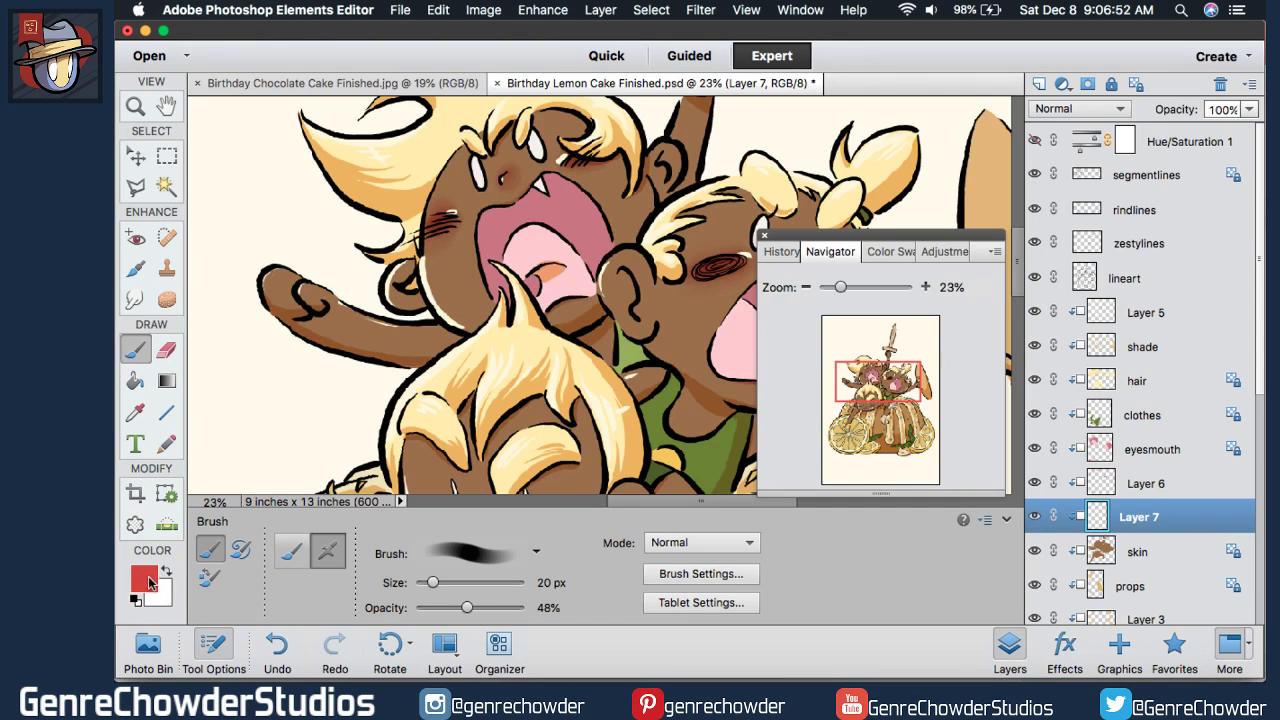
{"action": "left_click", "coordinate": [150, 584]}
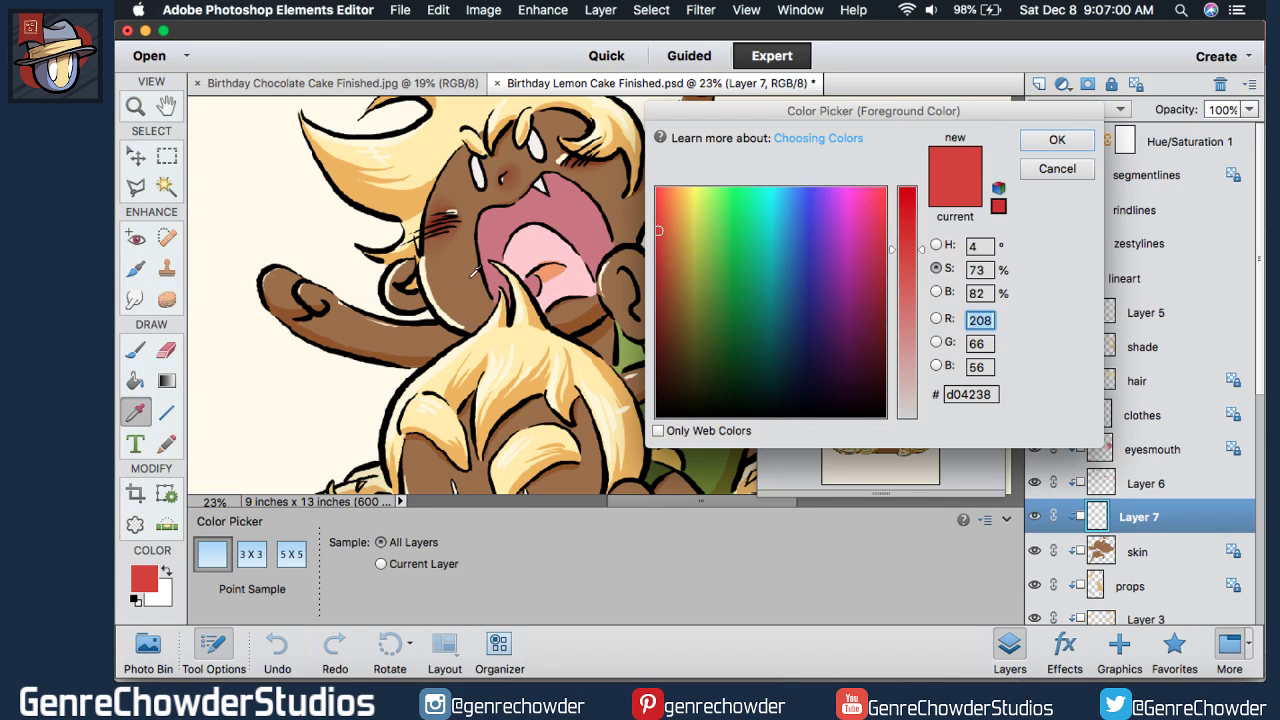
{"action": "left_click", "coordinate": [437, 280]}
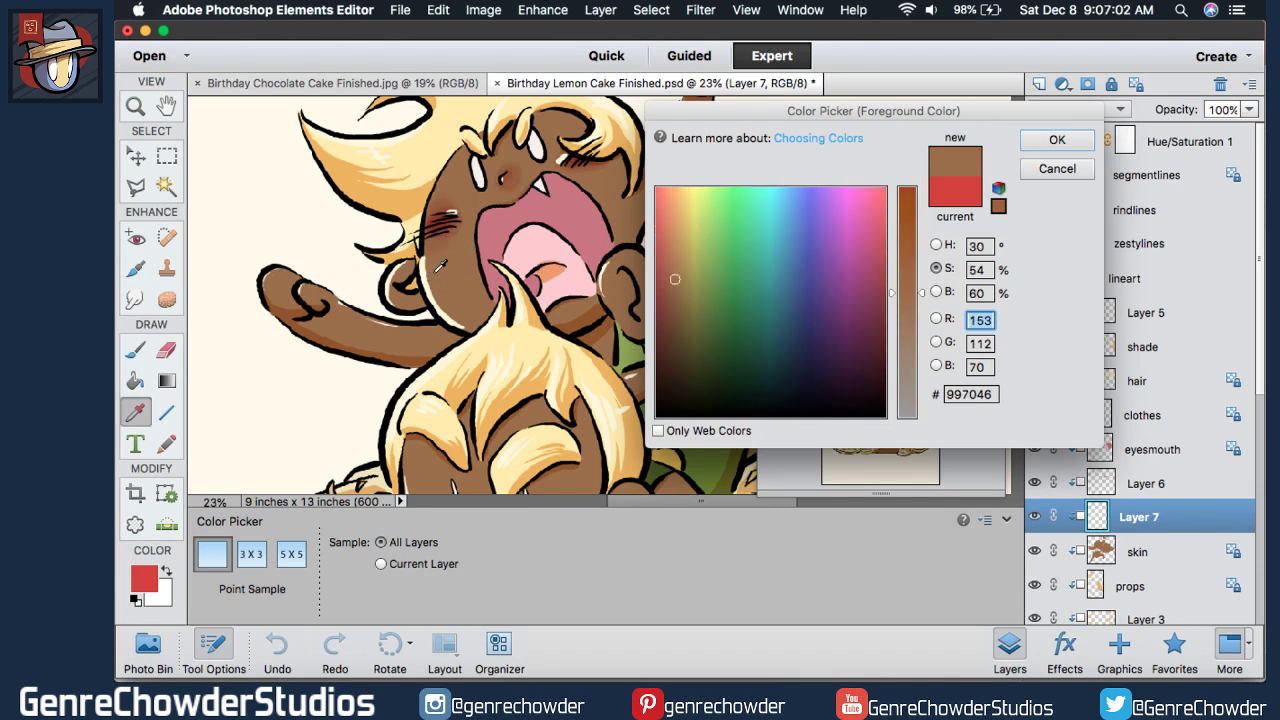
{"action": "left_click", "coordinate": [1040, 143]}
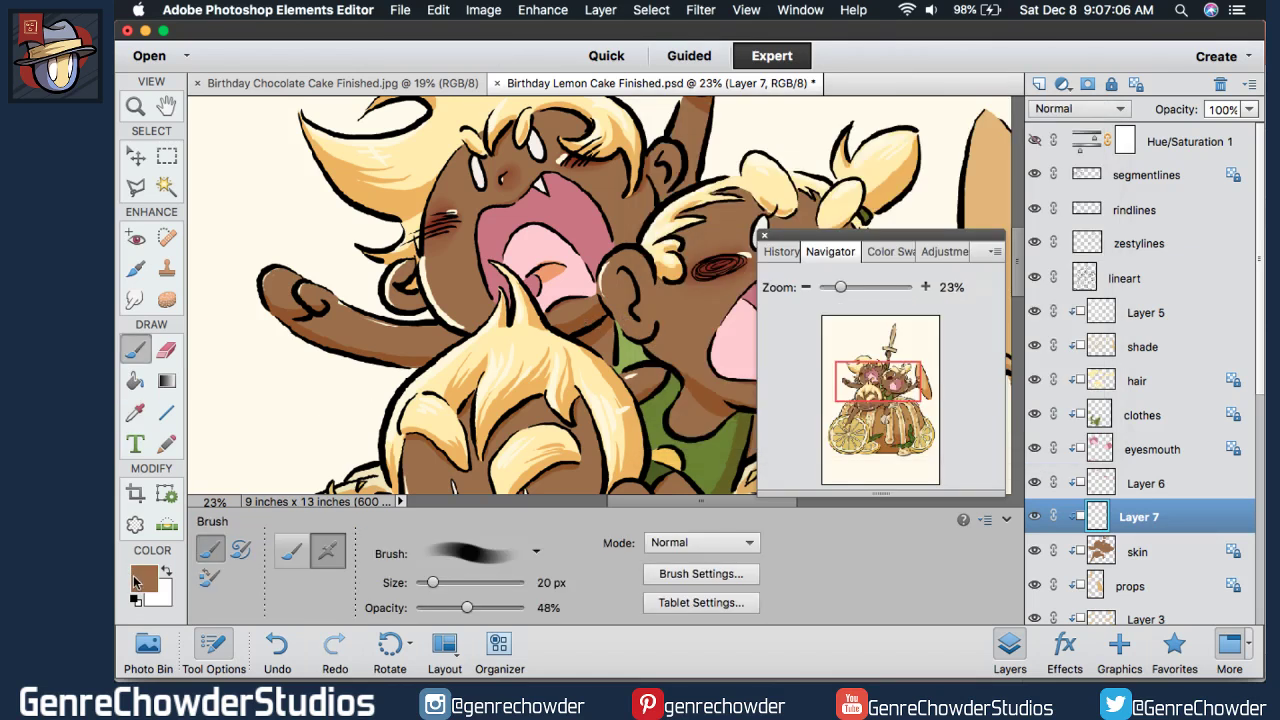
- Lighten the foreground brown to b3895f with 70% brightness and 47% saturation
{"action": "left_click", "coordinate": [143, 579]}
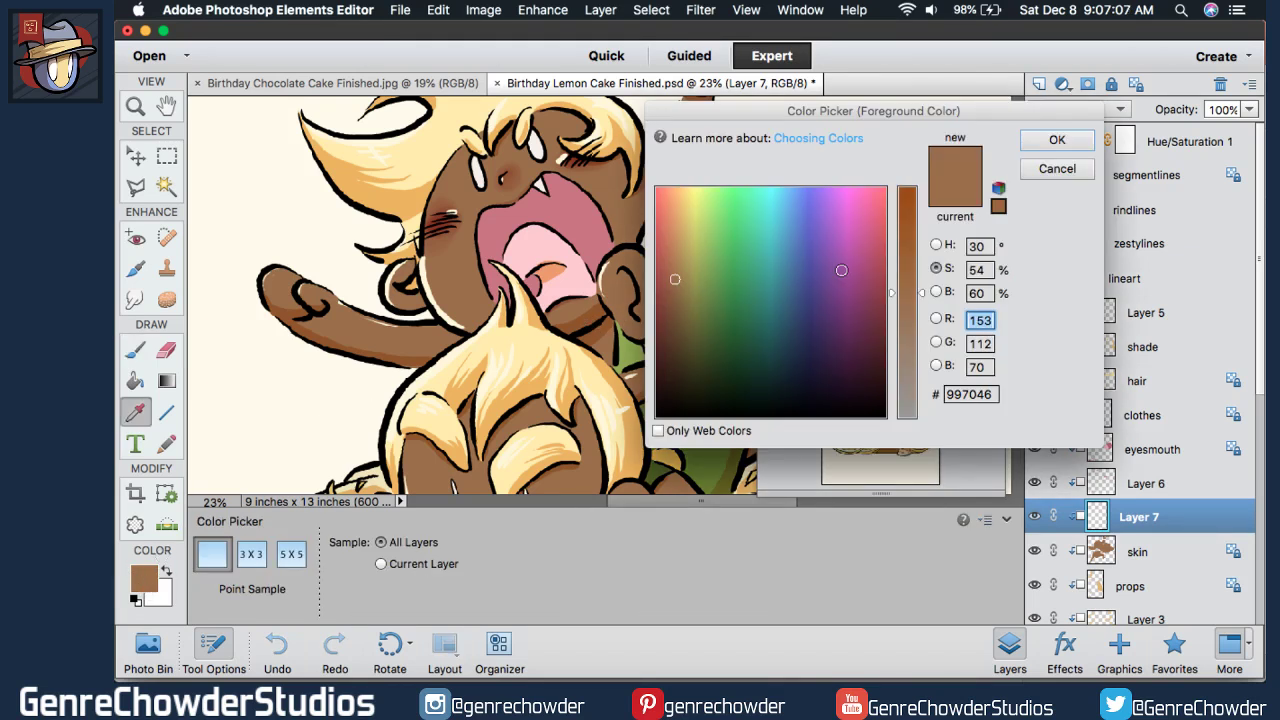
{"action": "left_click", "coordinate": [936, 291]}
{"action": "mouse_move", "coordinate": [920, 279]}
{"action": "left_mouse_down"}
{"action": "mouse_move", "coordinate": [914, 259]}
{"action": "mouse_move", "coordinate": [928, 259]}
{"action": "left_mouse_up"}
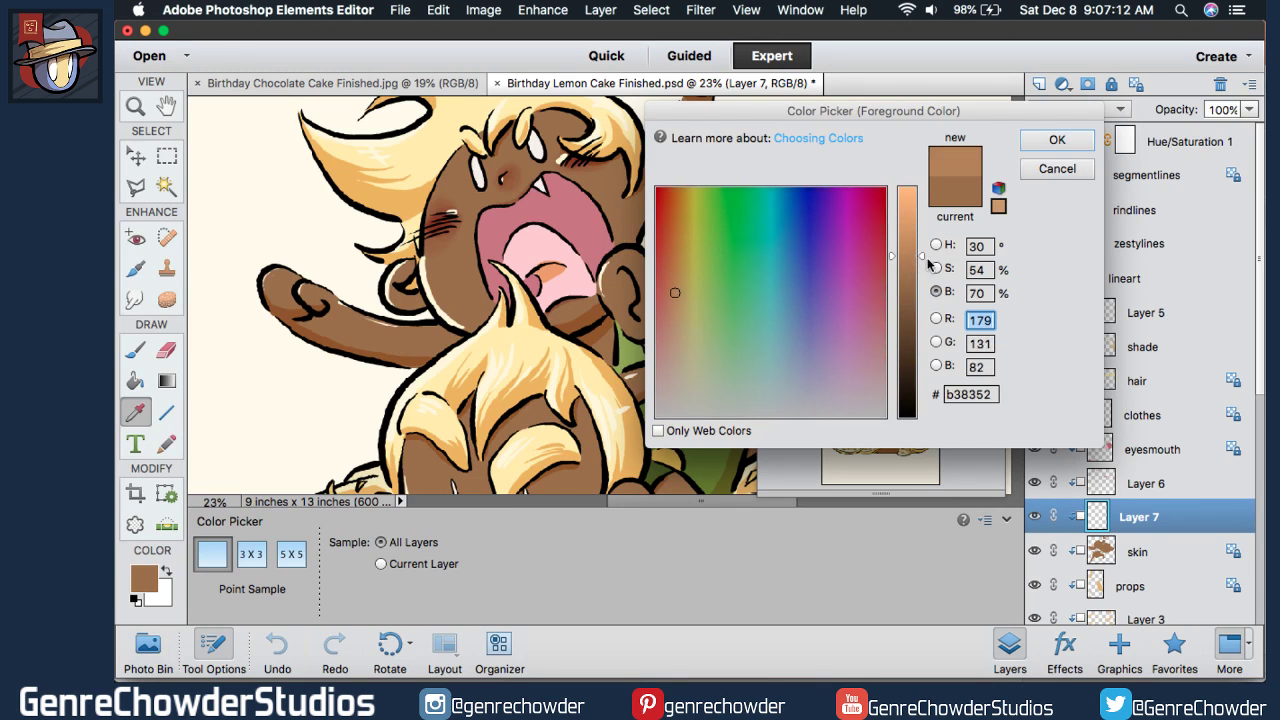
{"action": "left_click", "coordinate": [936, 268]}
{"action": "left_click", "coordinate": [906, 309]}
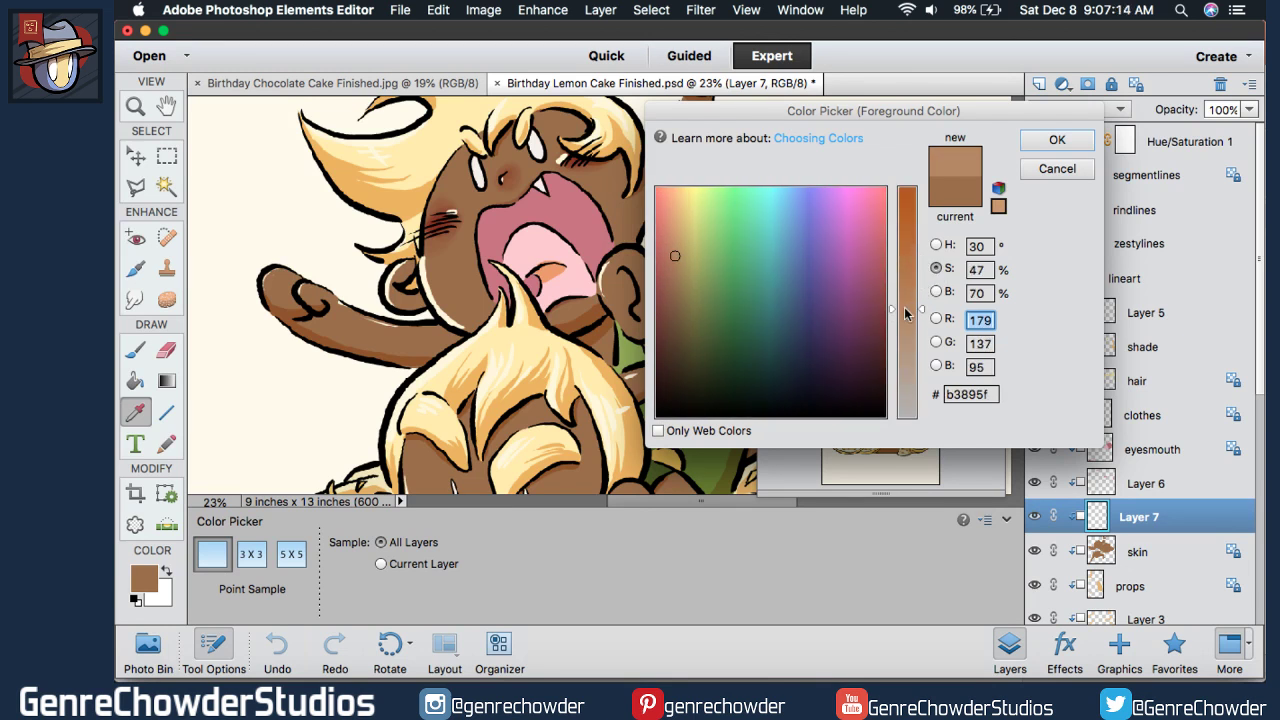
{"action": "left_click", "coordinate": [1045, 146]}
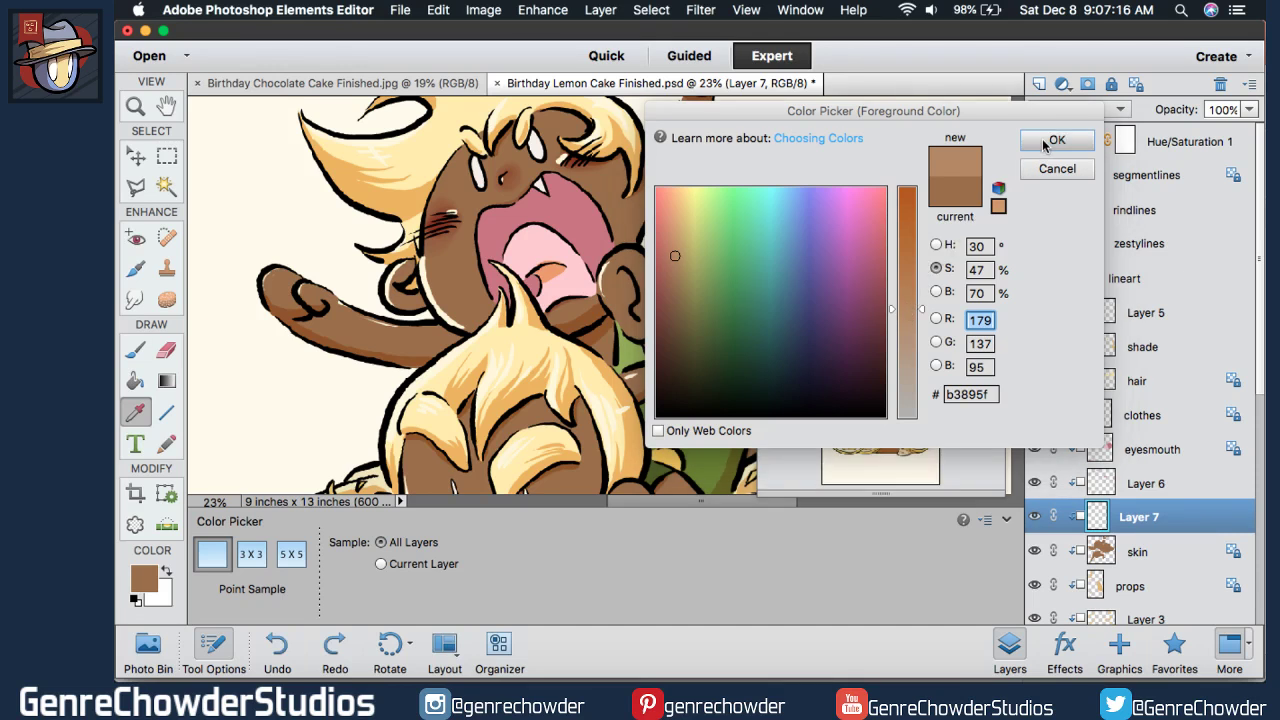
- Choose the soft, tapered 50 px brush from the charfades_painters_brushes_by_charfade set for the Brush tool
{"action": "key", "text": "b"}
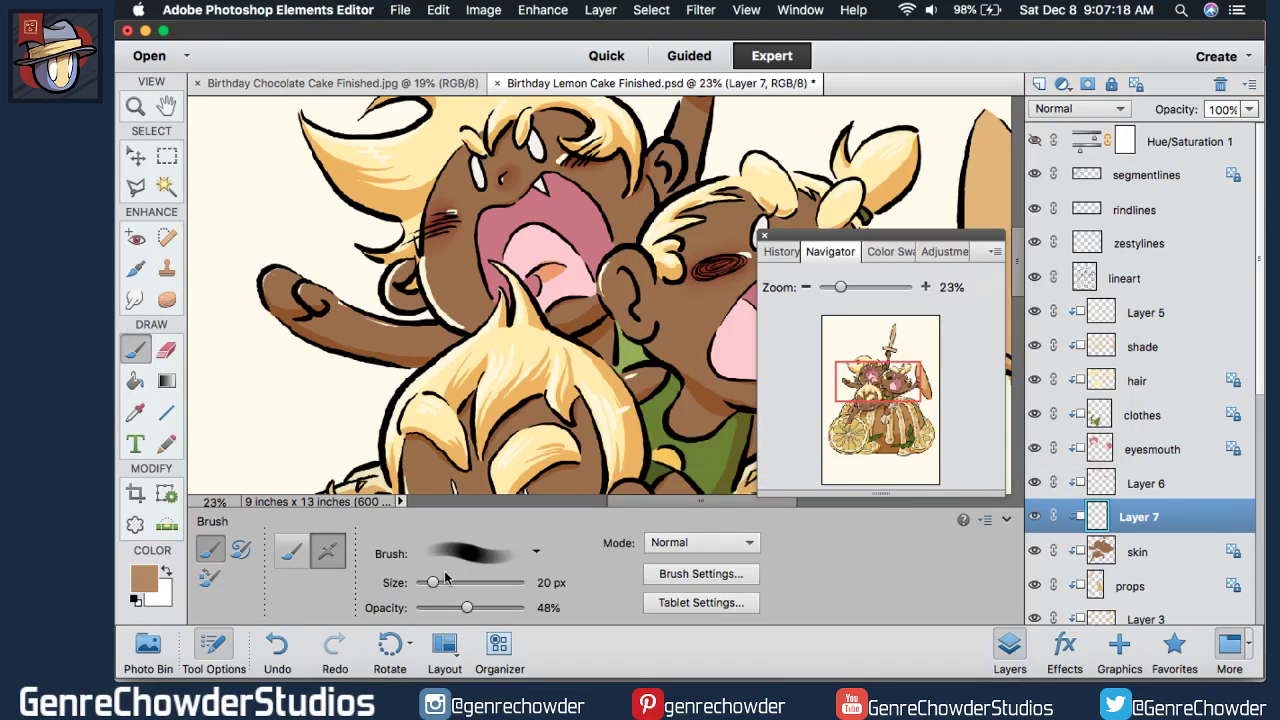
{"action": "left_click_drag", "start_coordinate": [433, 582], "coordinate": [451, 589]}
{"action": "left_click", "coordinate": [468, 583]}
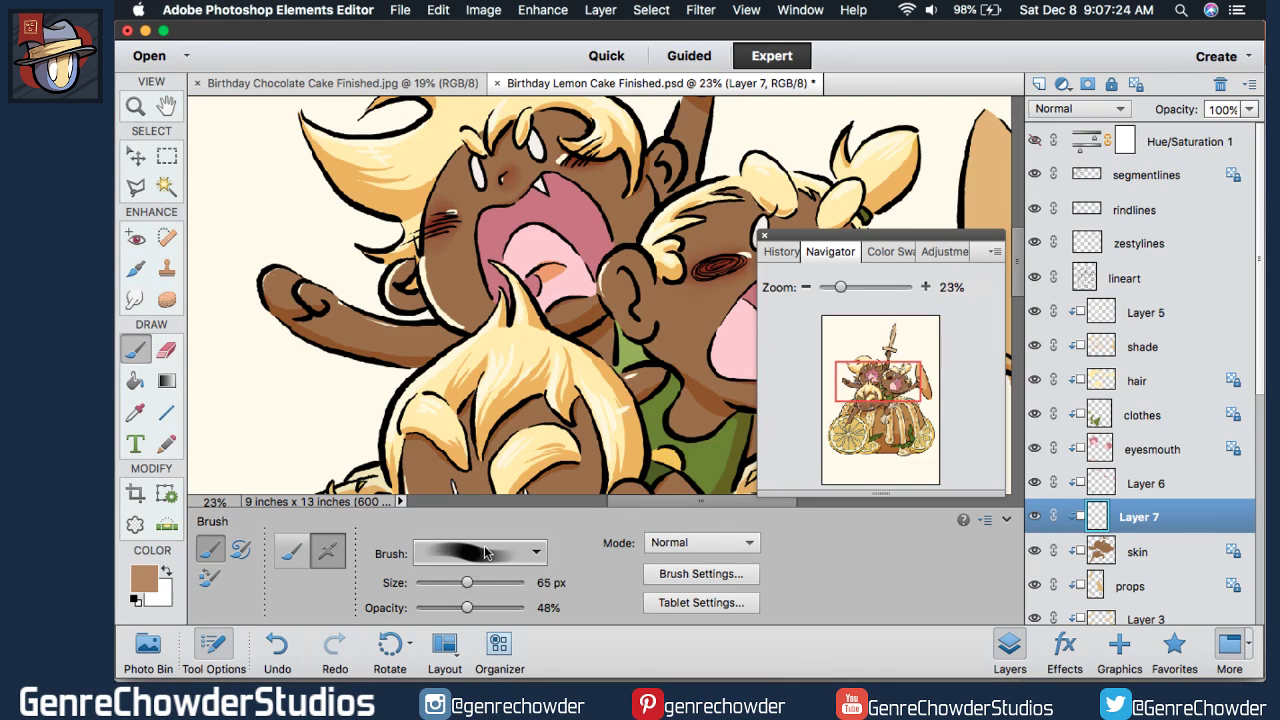
{"action": "left_click", "coordinate": [485, 554]}
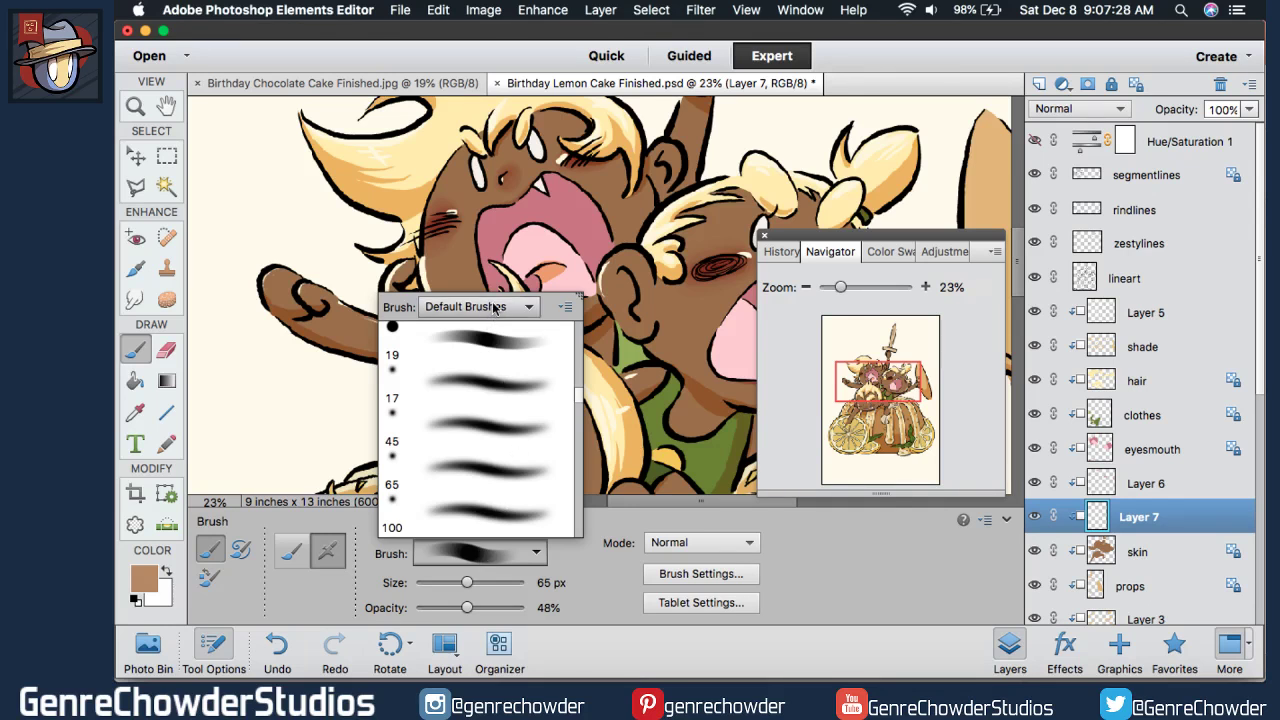
{"action": "left_click", "coordinate": [494, 307]}
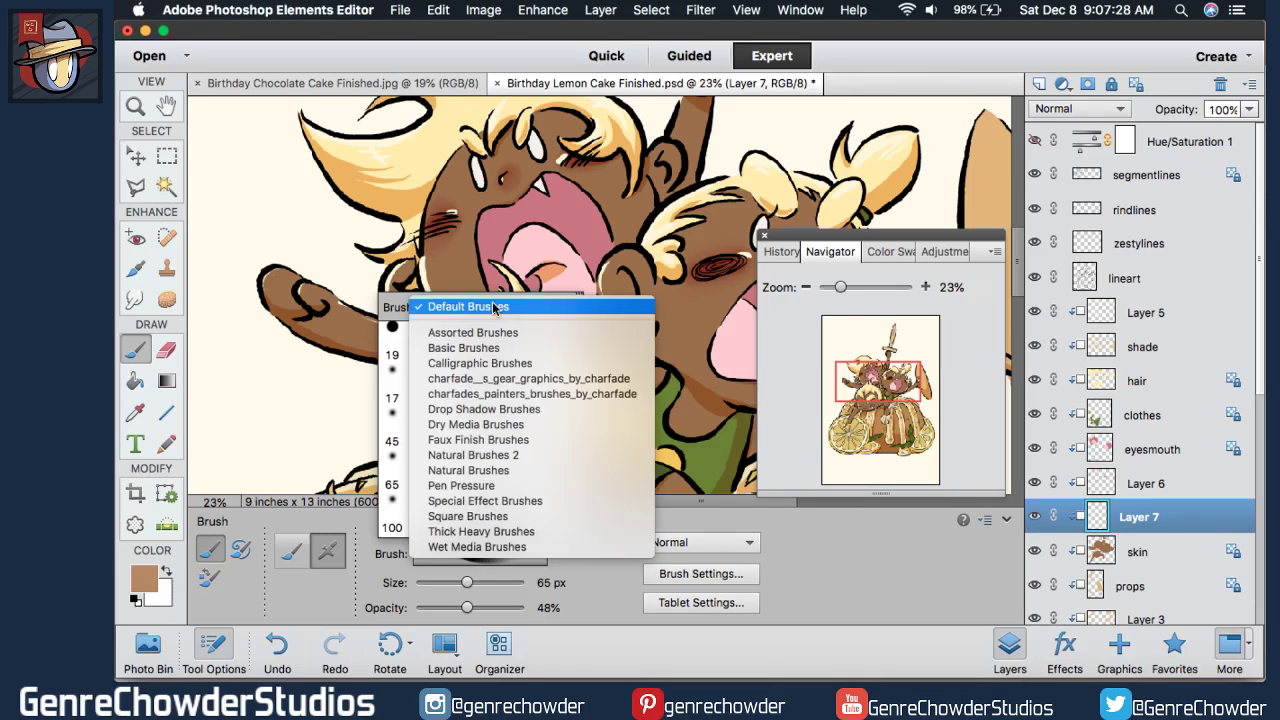
{"action": "left_click", "coordinate": [500, 394]}
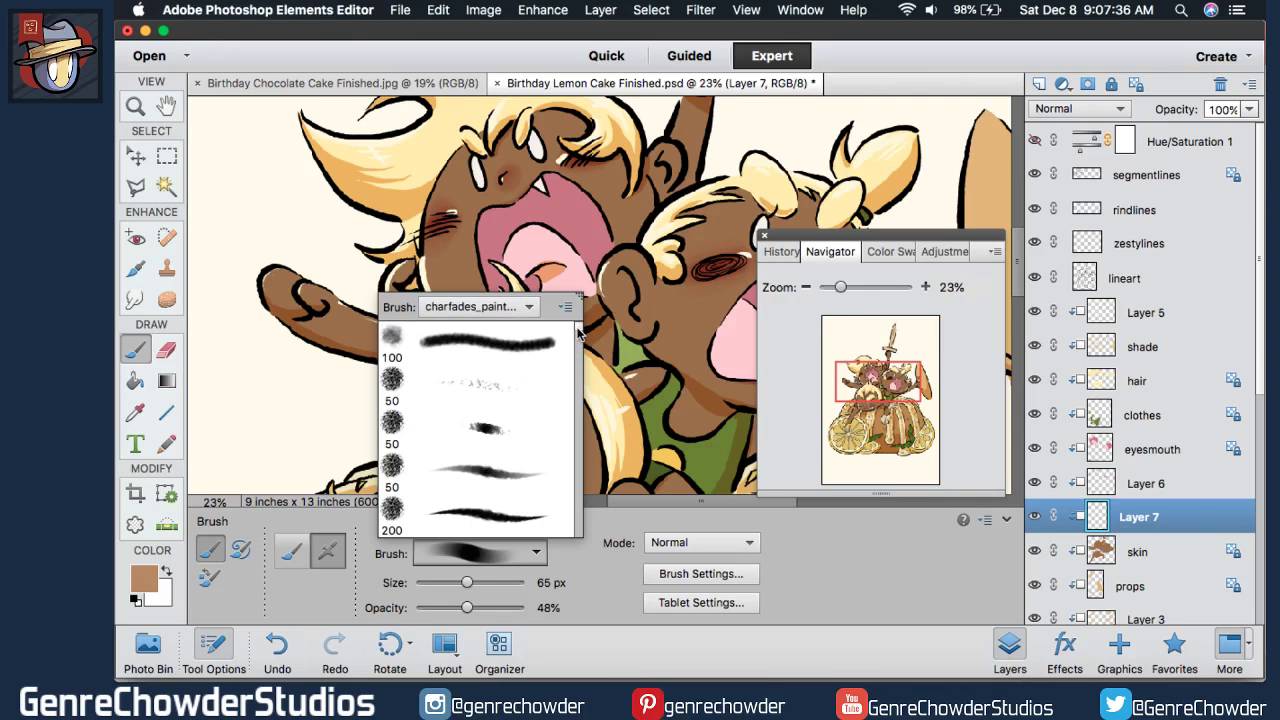
{"action": "scroll", "coordinate": [565, 340], "scroll_direction": "down", "scroll_amount": 5}
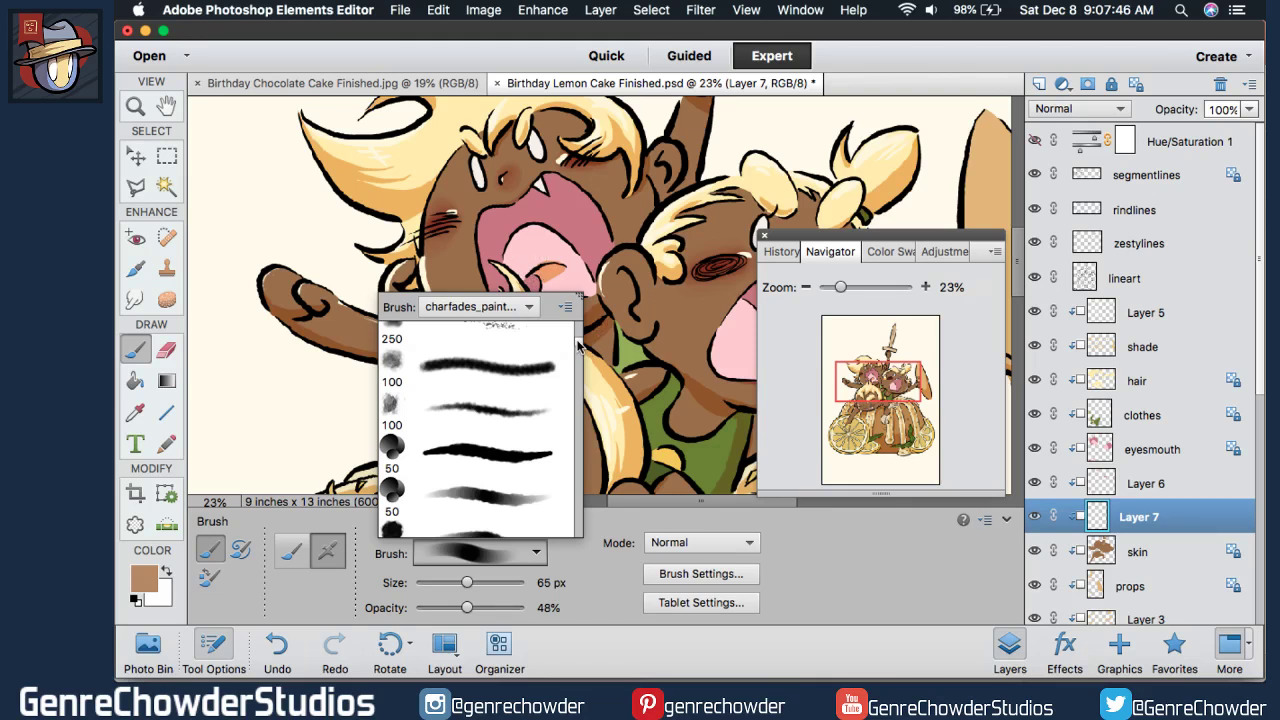
{"action": "left_click_drag", "start_coordinate": [577, 347], "coordinate": [577, 357]}
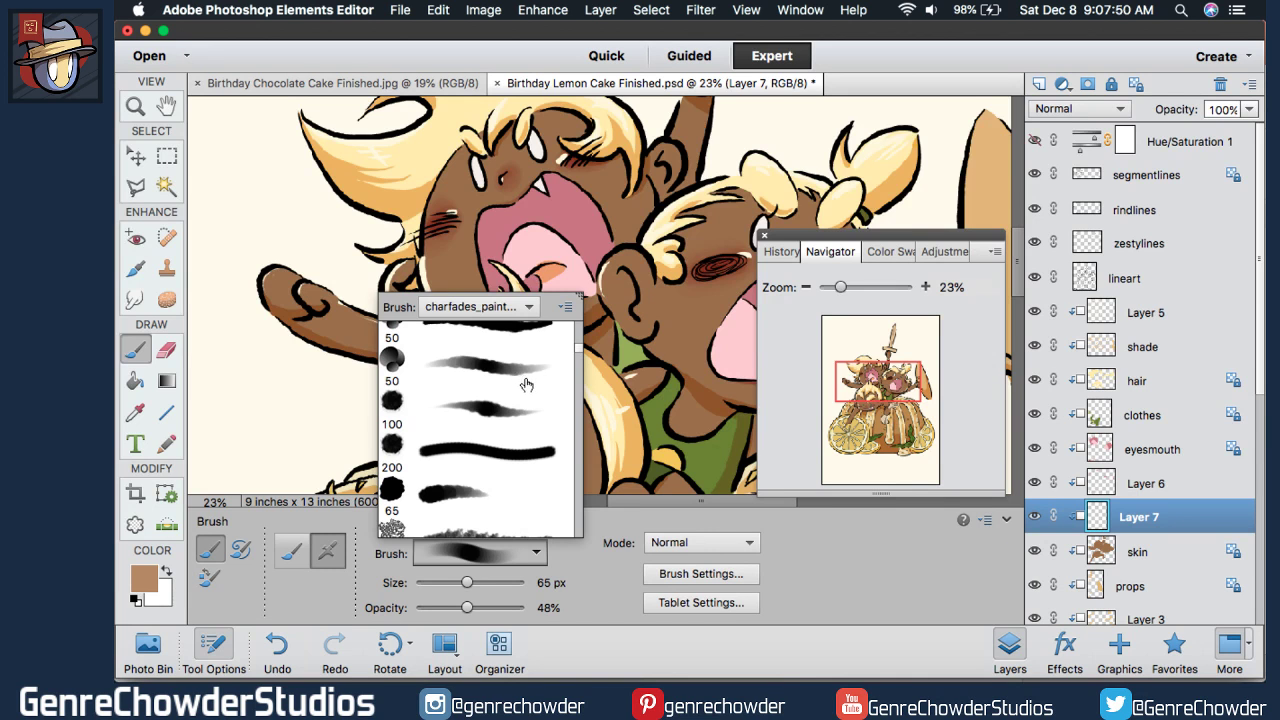
{"action": "left_click", "coordinate": [475, 372]}
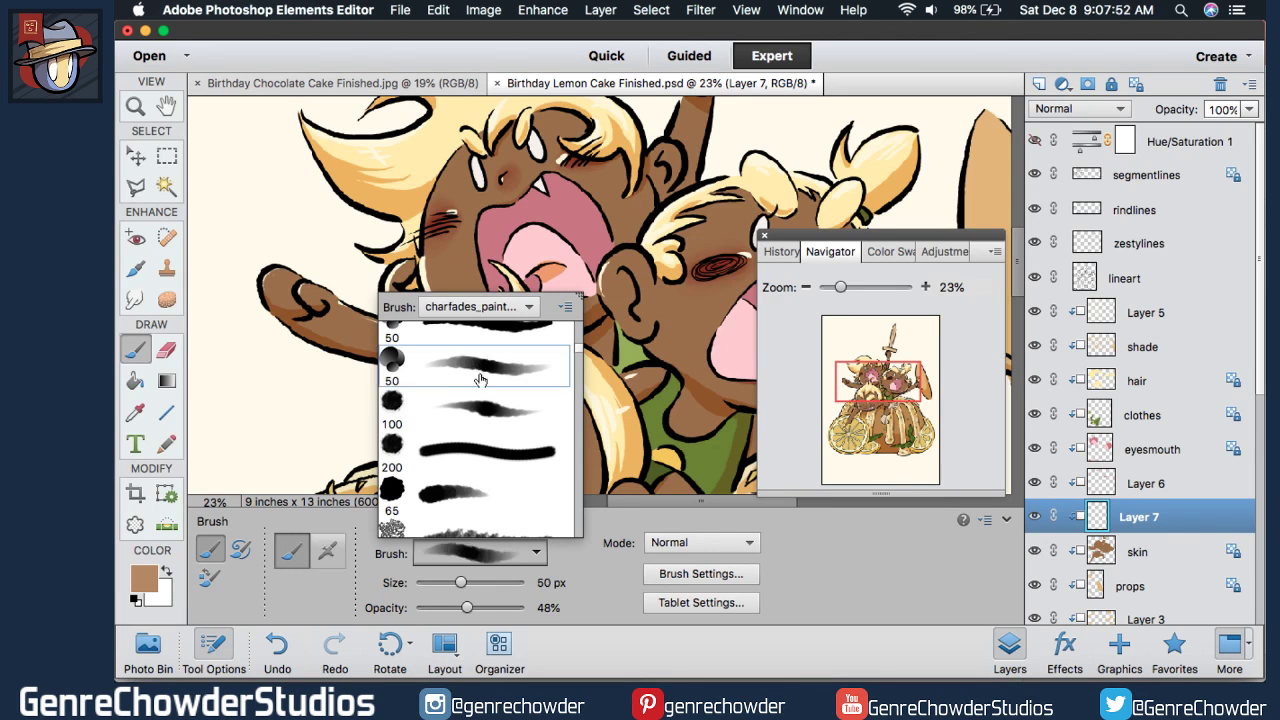
{"action": "left_click", "coordinate": [839, 554]}
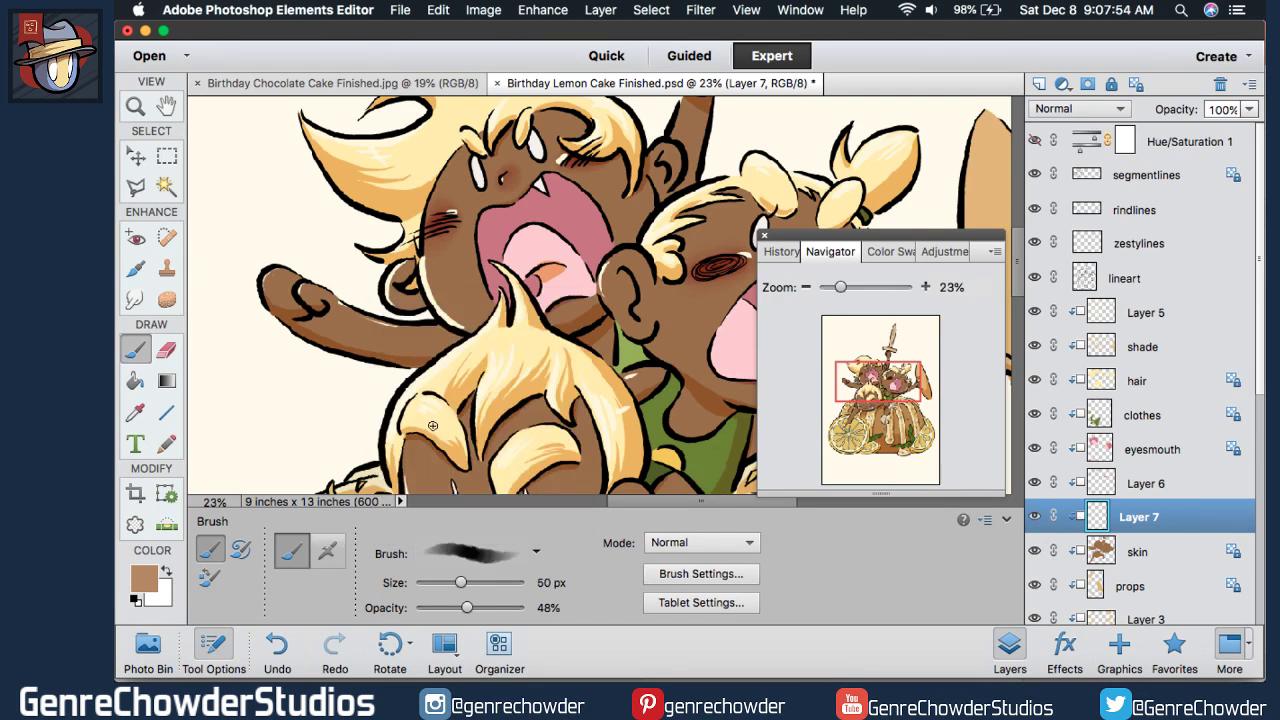
- Set the brush size to 93 px and paint lighter brown highlights on the upper shouting character's face and outstretched arm
{"action": "left_click_drag", "start_coordinate": [463, 590], "coordinate": [481, 589]}
{"action": "left_click_drag", "start_coordinate": [450, 208], "coordinate": [434, 228]}
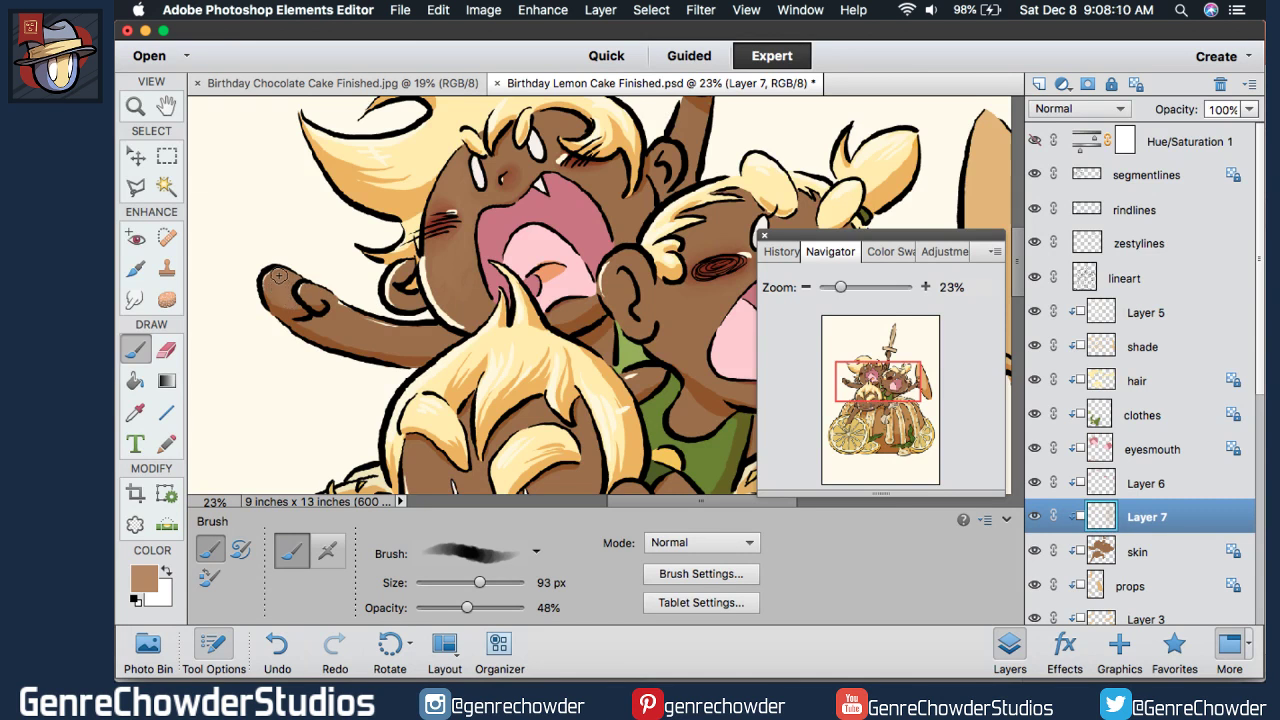
{"action": "left_click_drag", "start_coordinate": [287, 293], "coordinate": [324, 312]}
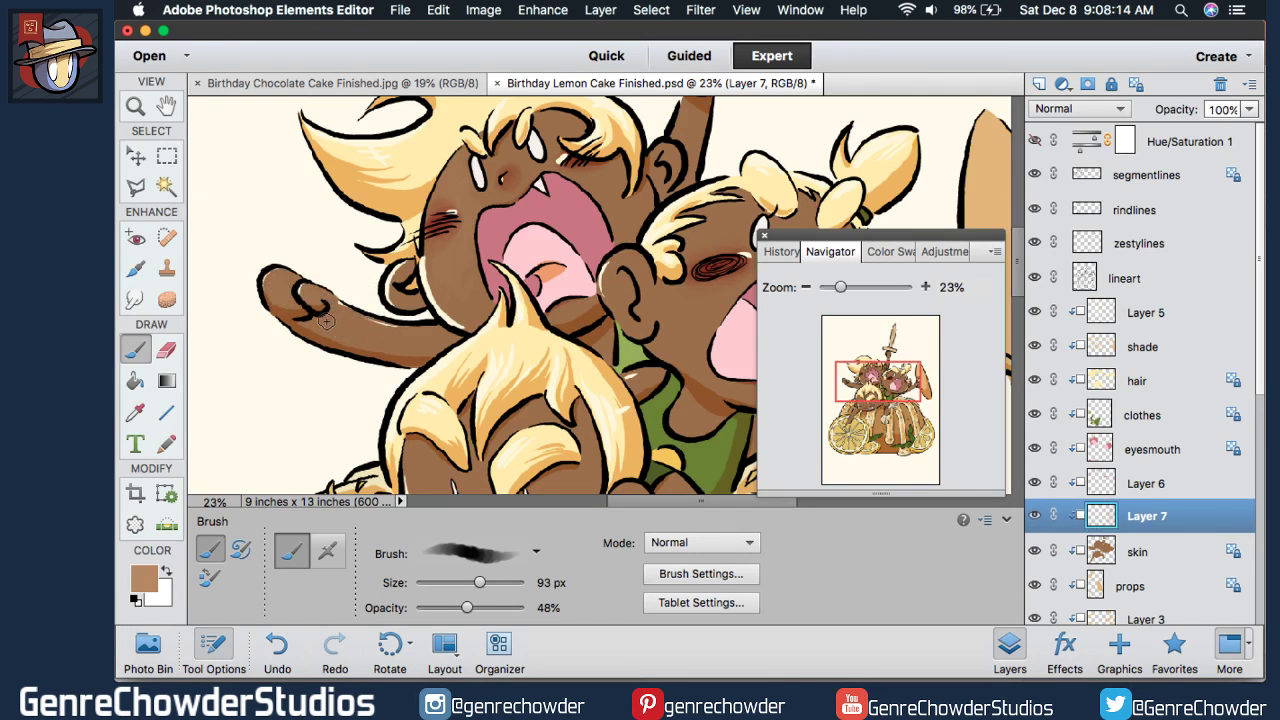
{"action": "mouse_move", "coordinate": [405, 342]}
{"action": "left_mouse_down"}
{"action": "mouse_move", "coordinate": [321, 325]}
{"action": "mouse_move", "coordinate": [427, 342]}
{"action": "mouse_move", "coordinate": [365, 335]}
{"action": "left_mouse_up"}
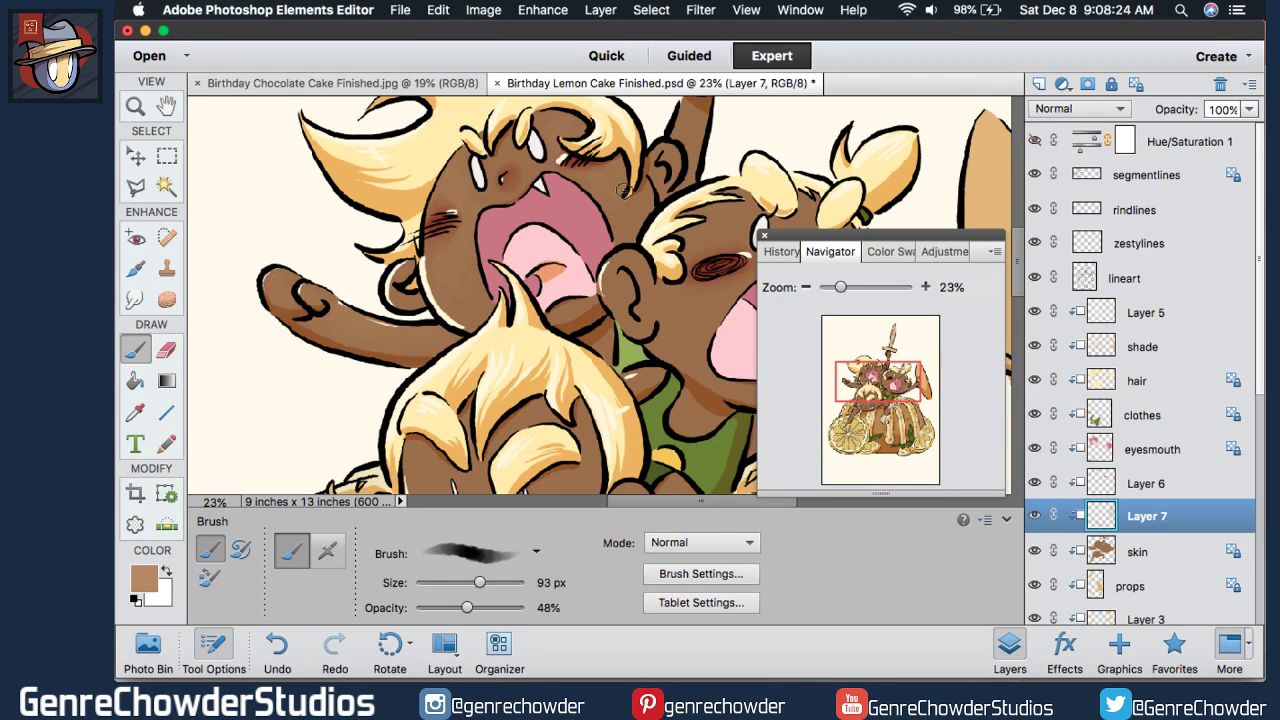
{"action": "mouse_move", "coordinate": [583, 170]}
{"action": "left_mouse_down"}
{"action": "mouse_move", "coordinate": [625, 192]}
{"action": "mouse_move", "coordinate": [669, 157]}
{"action": "mouse_move", "coordinate": [660, 175]}
{"action": "mouse_move", "coordinate": [669, 157]}
{"action": "mouse_move", "coordinate": [586, 170]}
{"action": "left_mouse_up"}
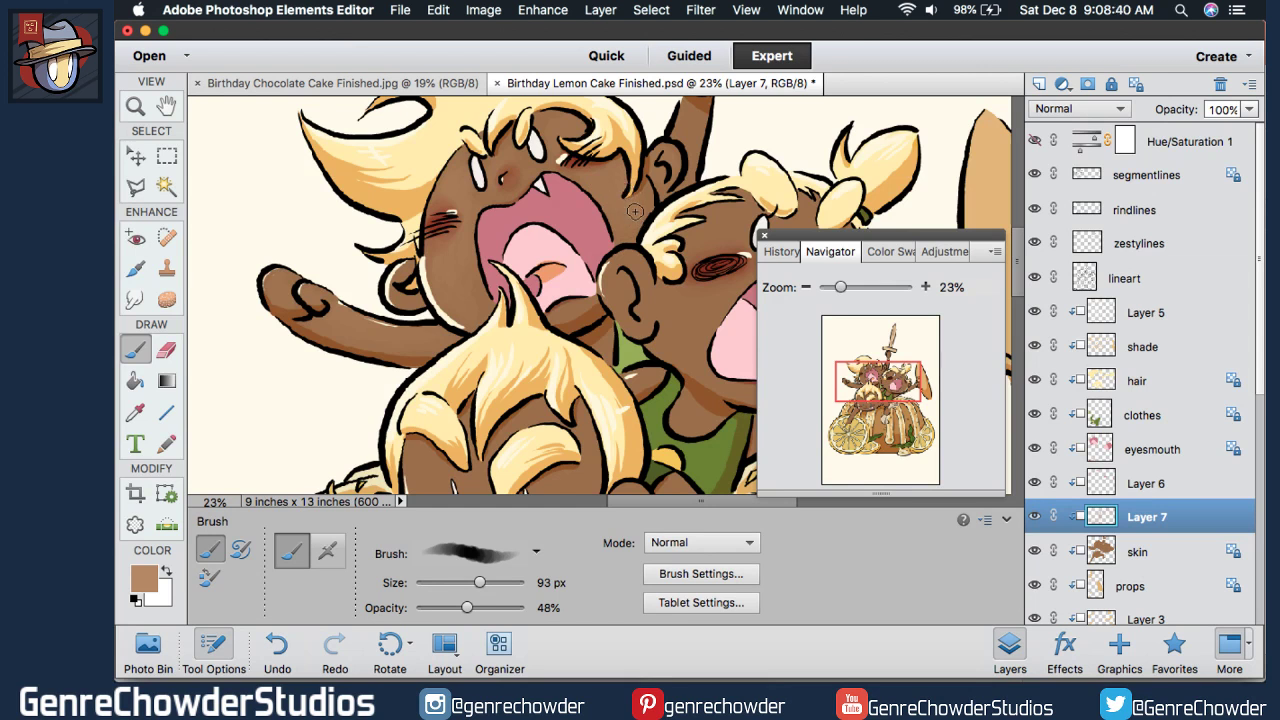
- Paint lighter brown highlights on the raised hand and arm holding the sword
{"action": "scroll", "coordinate": [1020, 250], "scroll_direction": "up", "scroll_amount": 2}
{"action": "scroll", "coordinate": [1020, 250], "scroll_direction": "up", "scroll_amount": 5}
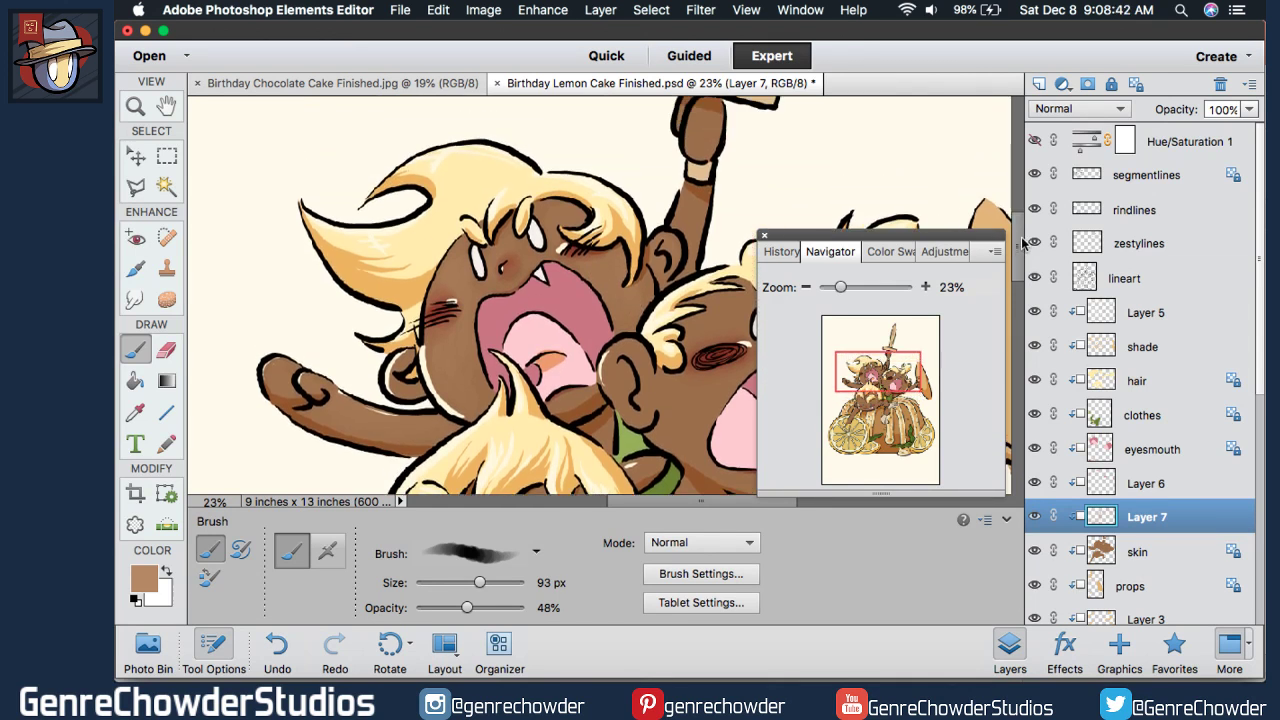
{"action": "left_click_drag", "start_coordinate": [698, 178], "coordinate": [697, 194]}
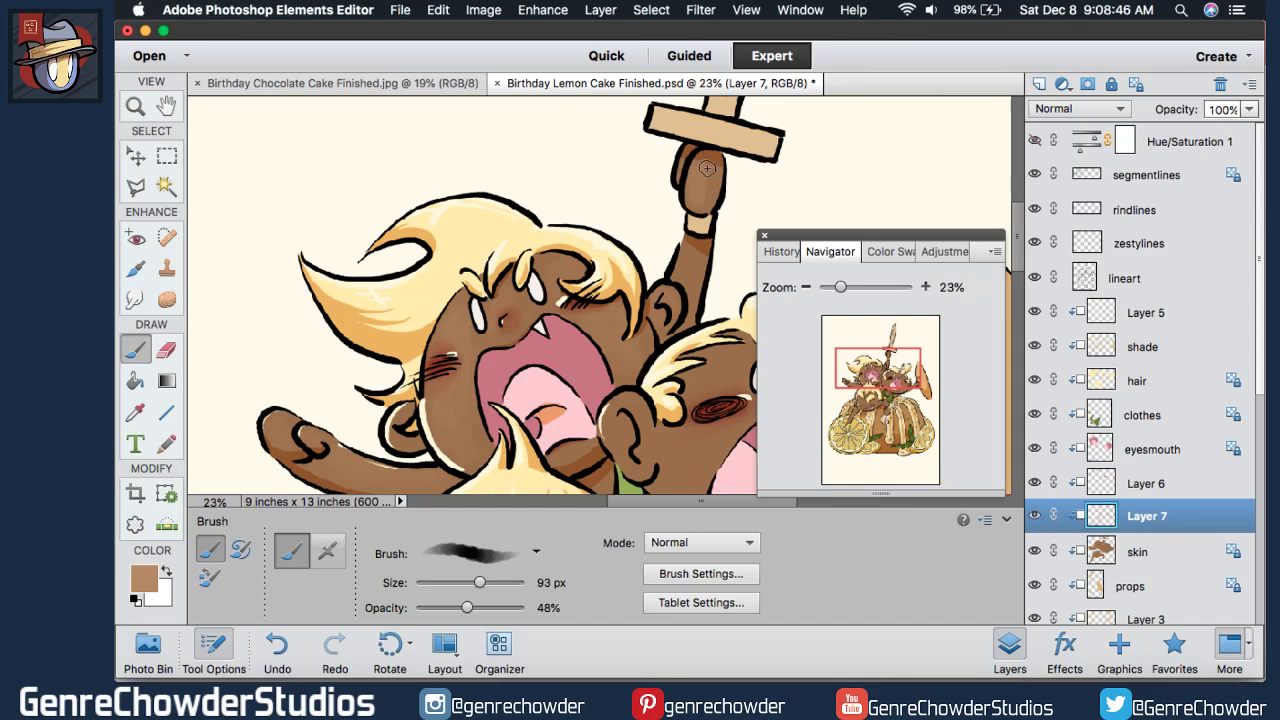
{"action": "mouse_move", "coordinate": [700, 276]}
{"action": "left_mouse_down"}
{"action": "mouse_move", "coordinate": [682, 280]}
{"action": "mouse_move", "coordinate": [697, 258]}
{"action": "left_mouse_up"}
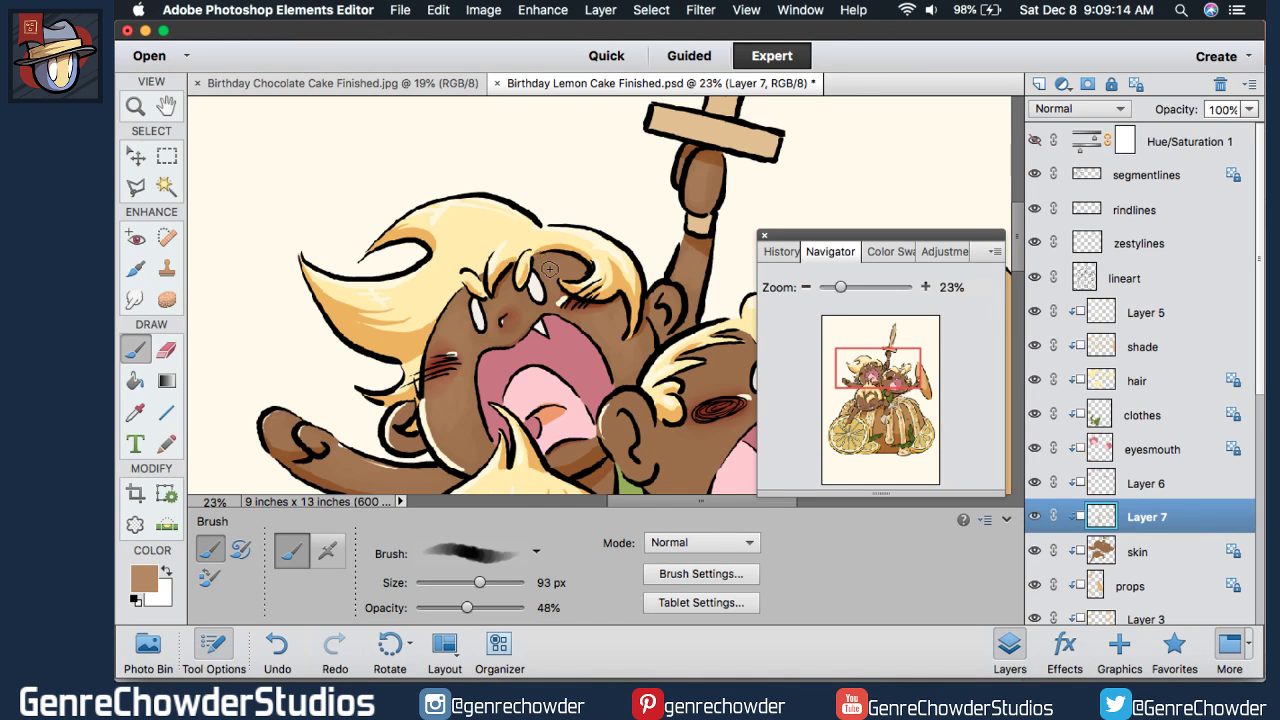
{"action": "left_click_drag", "start_coordinate": [1020, 232], "coordinate": [905, 355]}
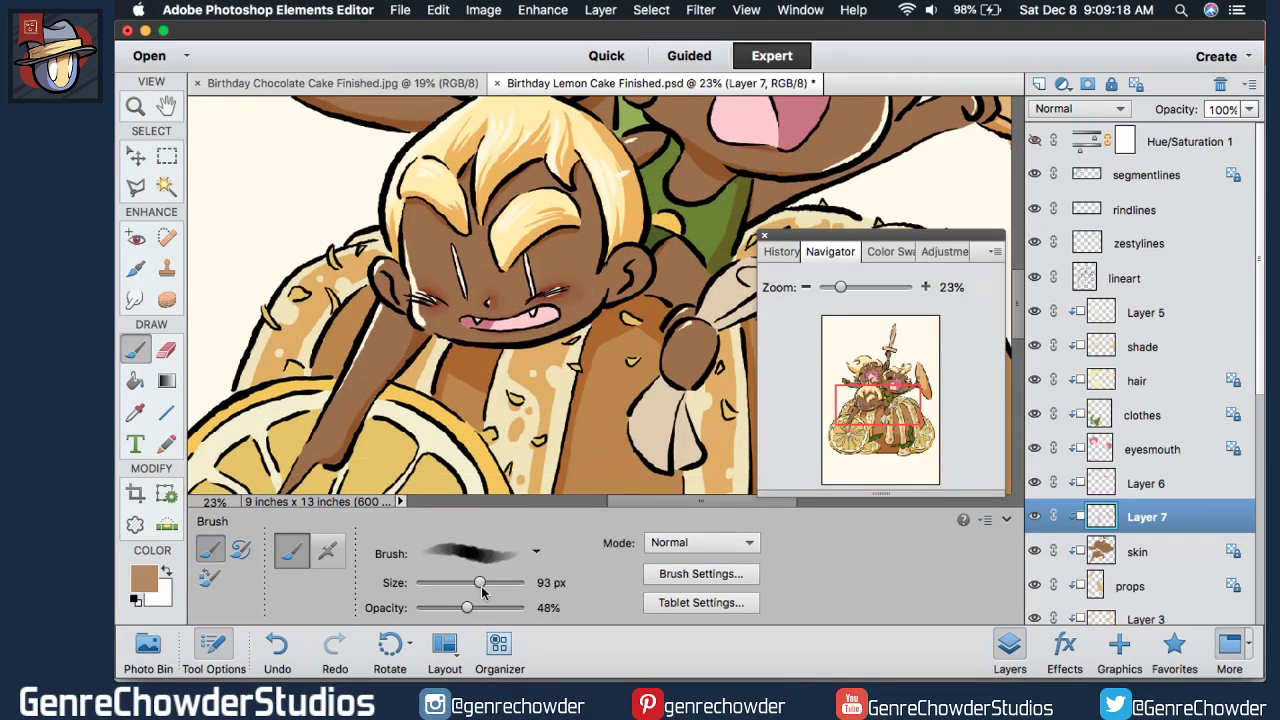
- Paint lighter brown highlights on the front character's face and arms with a 146 px brush, and set the Eraser size to 100 px
{"action": "left_click_drag", "start_coordinate": [482, 590], "coordinate": [485, 592]}
{"action": "left_click_drag", "start_coordinate": [485, 583], "coordinate": [482, 583]}
{"action": "left_click_drag", "start_coordinate": [395, 584], "coordinate": [440, 588]}
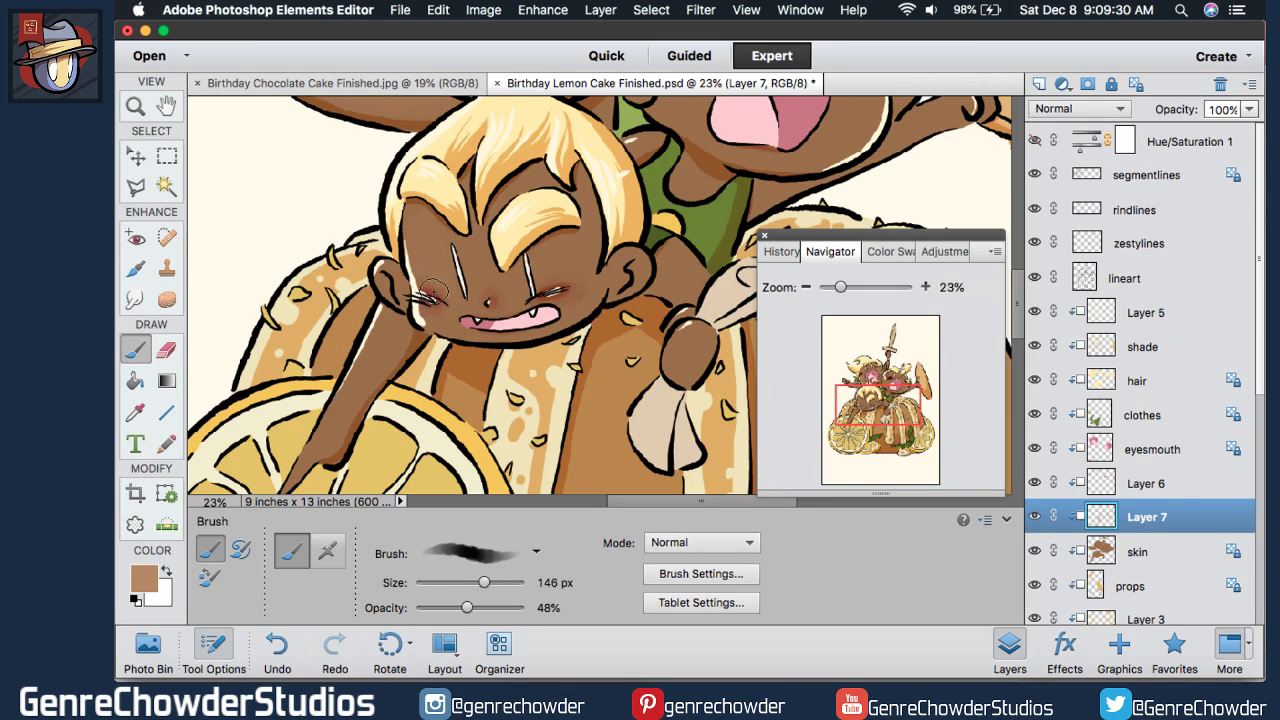
{"action": "left_click_drag", "start_coordinate": [430, 288], "coordinate": [440, 290]}
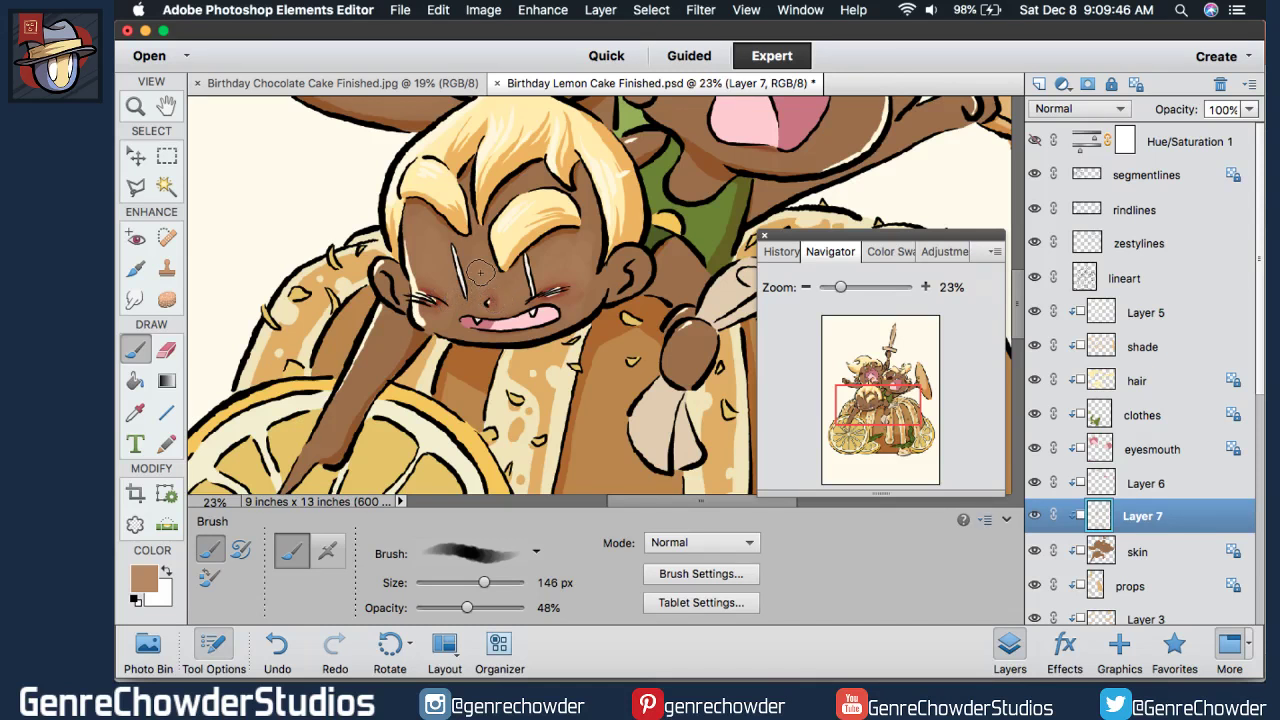
{"action": "mouse_move", "coordinate": [360, 384]}
{"action": "left_mouse_down"}
{"action": "mouse_move", "coordinate": [361, 358]}
{"action": "mouse_move", "coordinate": [352, 389]}
{"action": "mouse_move", "coordinate": [392, 334]}
{"action": "mouse_move", "coordinate": [335, 430]}
{"action": "mouse_move", "coordinate": [367, 364]}
{"action": "left_mouse_up"}
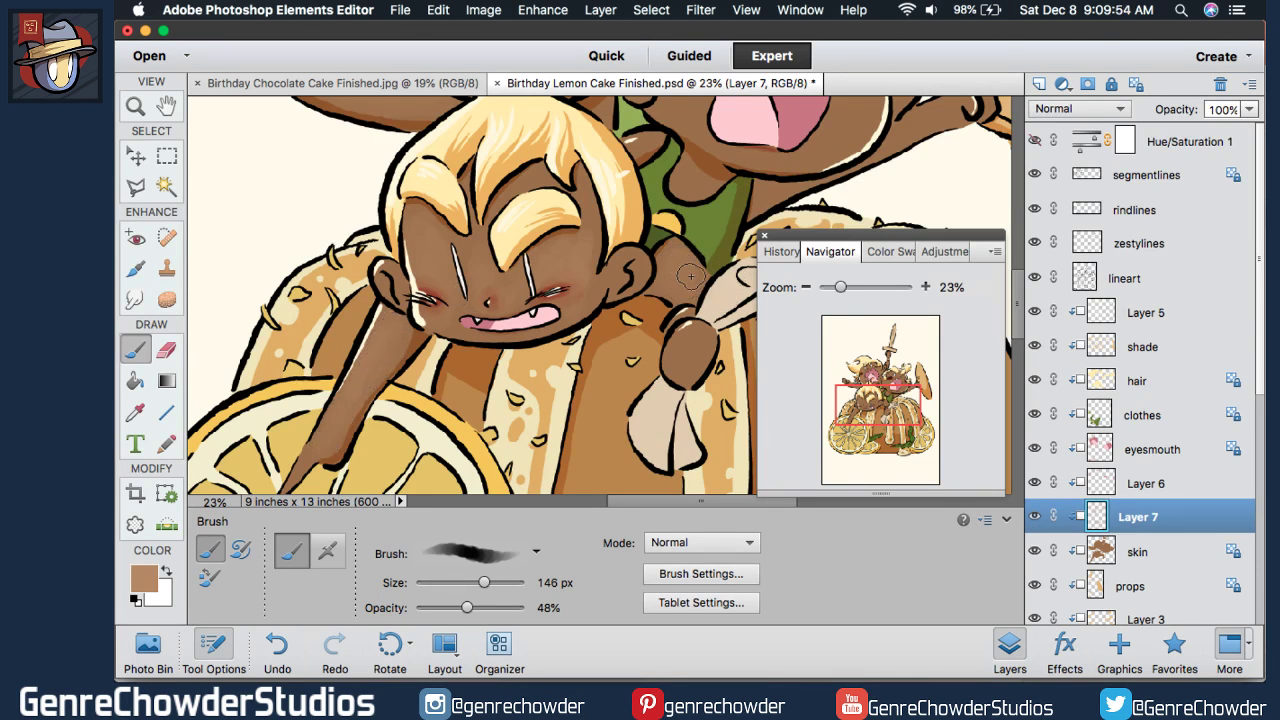
{"action": "left_click_drag", "start_coordinate": [690, 276], "coordinate": [697, 346]}
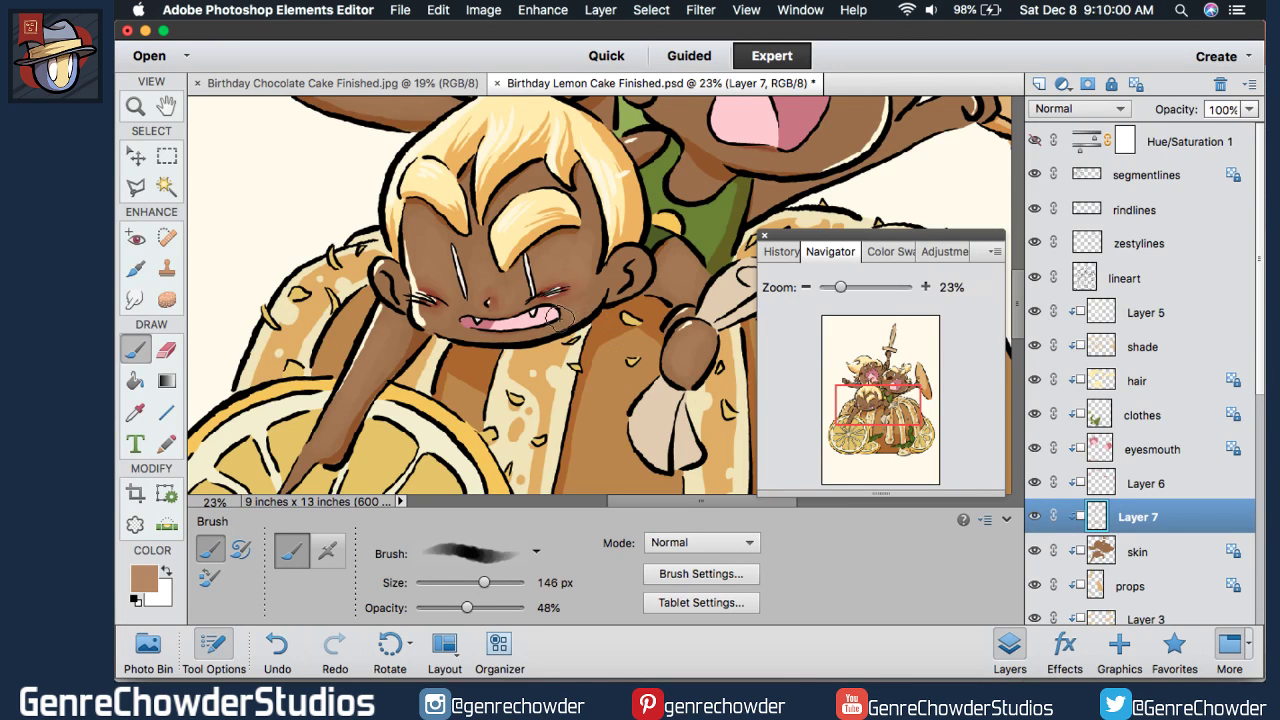
{"action": "left_click", "coordinate": [166, 349]}
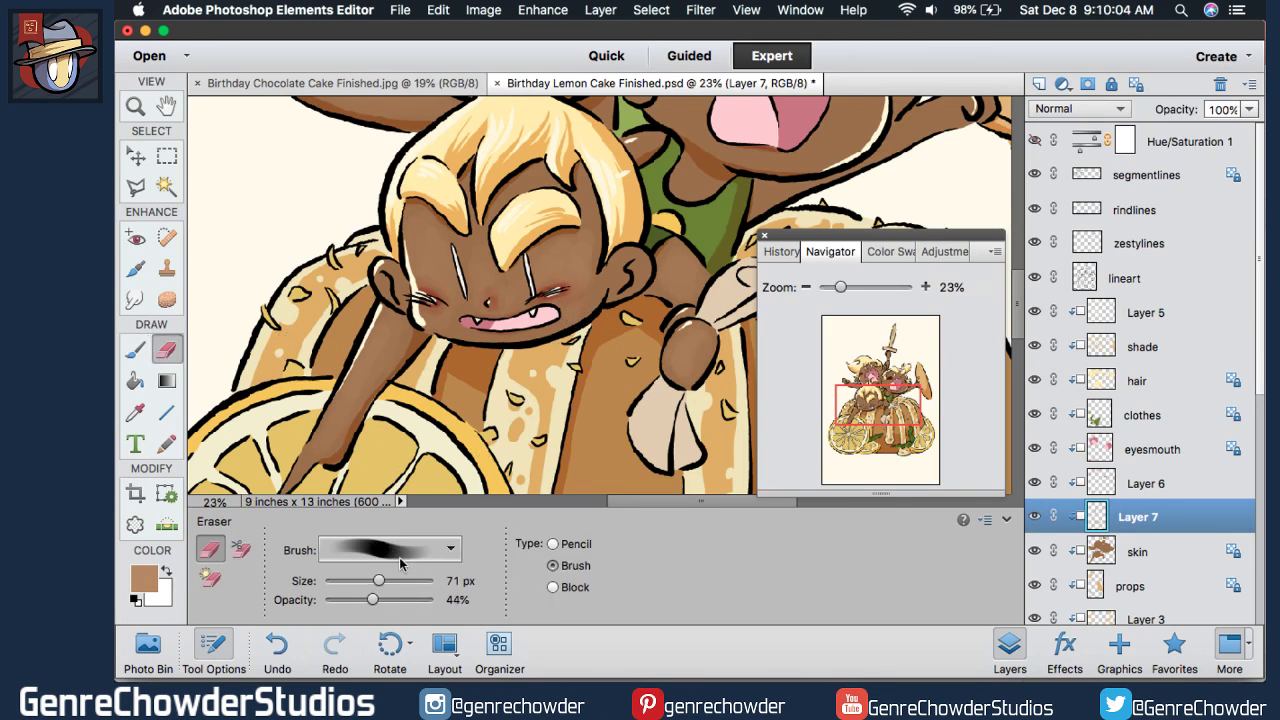
{"action": "mouse_move", "coordinate": [300, 581]}
{"action": "left_mouse_down"}
{"action": "mouse_move", "coordinate": [360, 588]}
{"action": "mouse_move", "coordinate": [306, 592]}
{"action": "mouse_move", "coordinate": [327, 598]}
{"action": "left_mouse_up"}
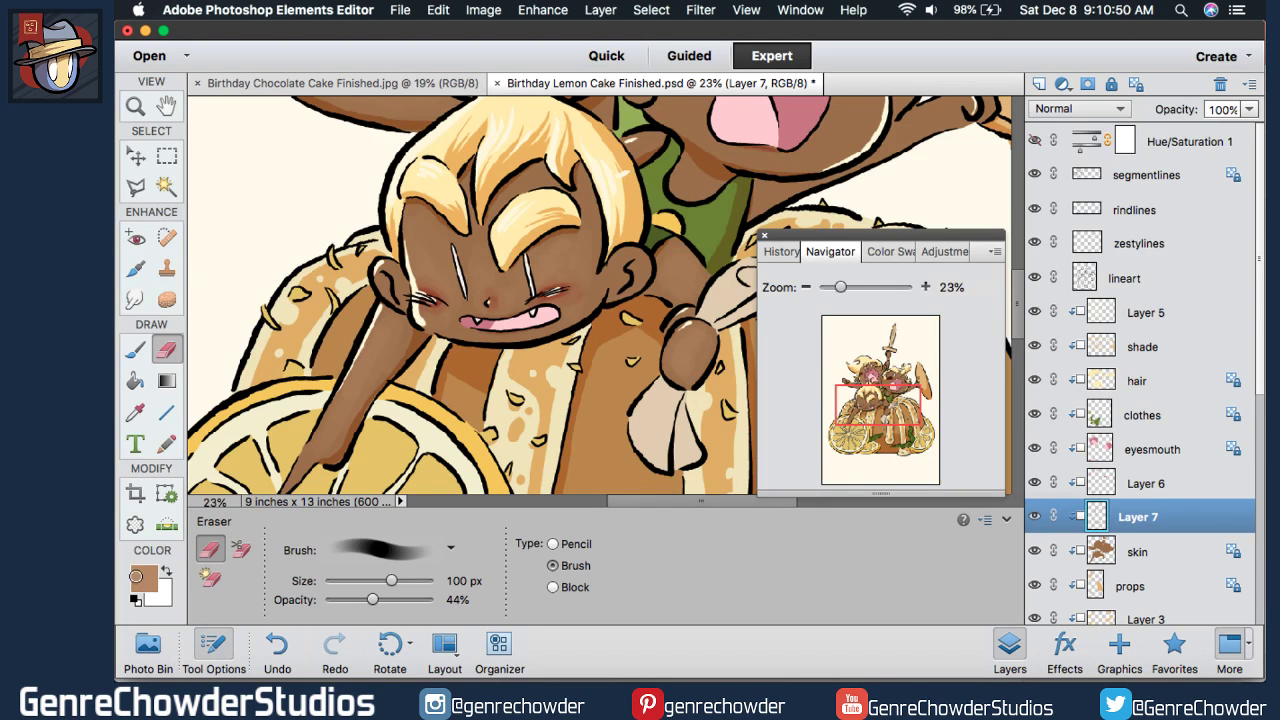
- Sample the skin and set the foreground color to 996c4f, with a hue of 24° and 49% saturation
{"action": "left_click", "coordinate": [143, 577]}
{"action": "left_click", "coordinate": [540, 172]}
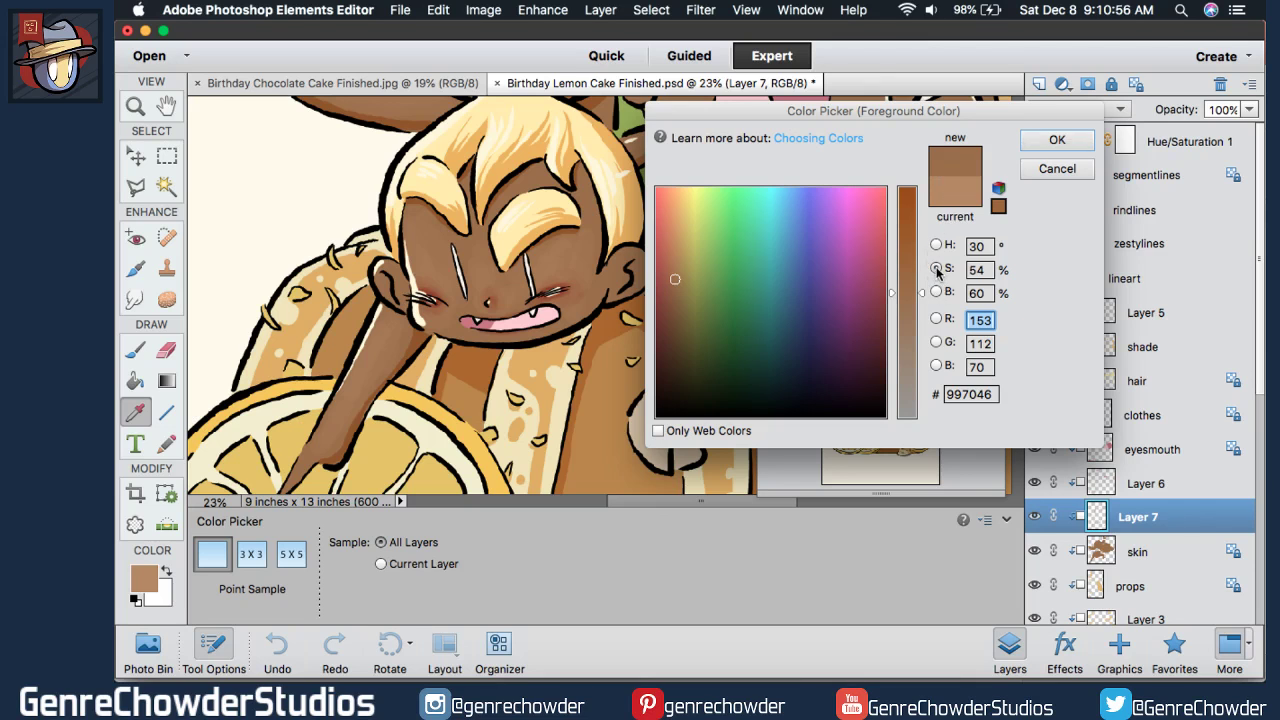
{"action": "left_click", "coordinate": [911, 305]}
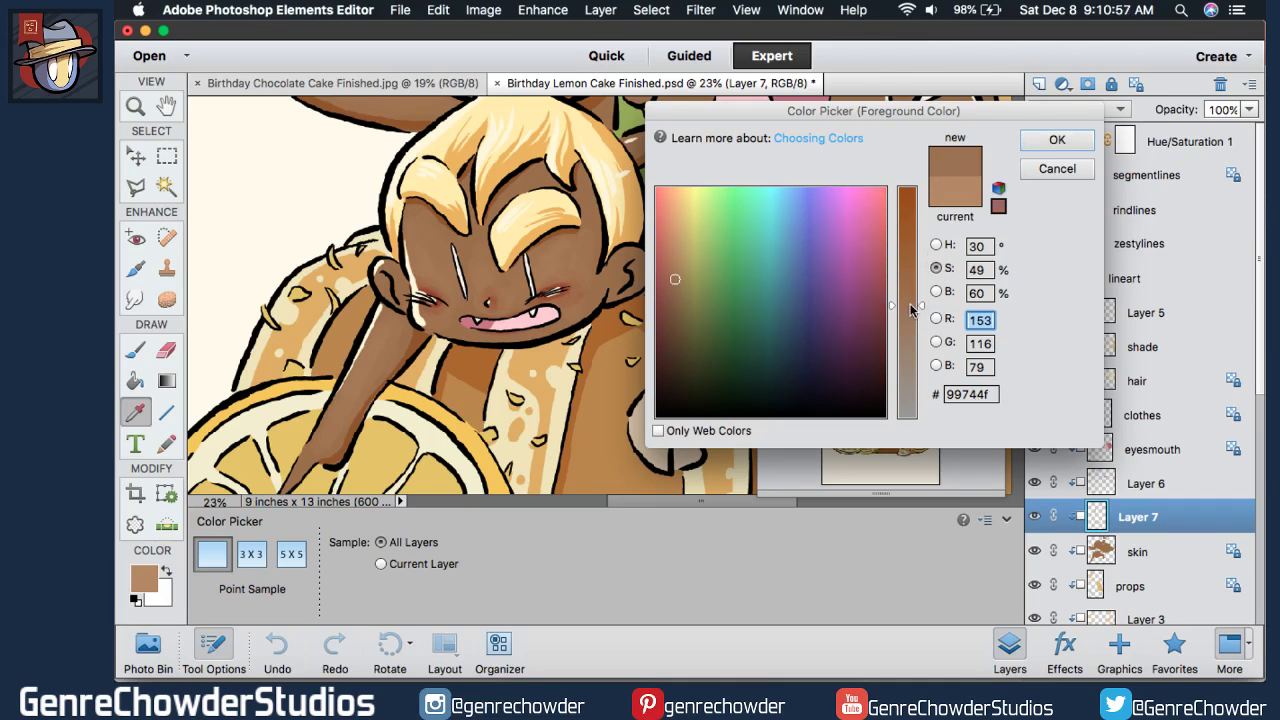
{"action": "left_click", "coordinate": [937, 246]}
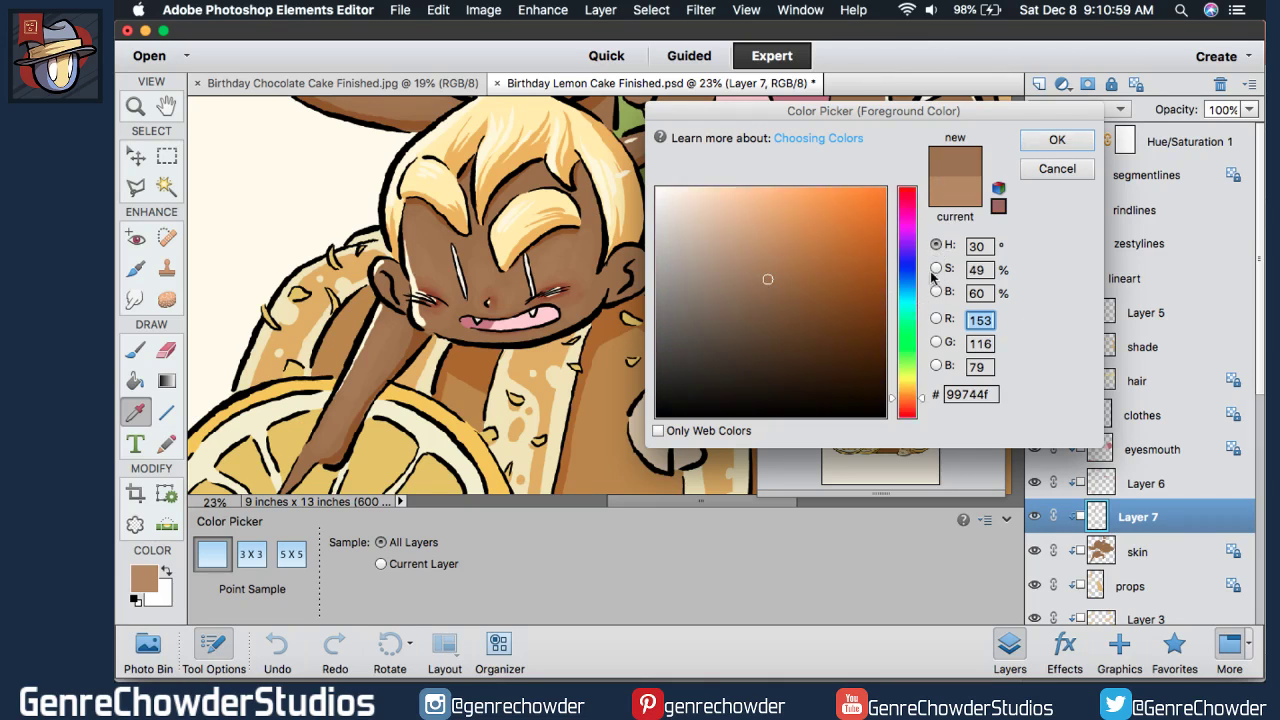
{"action": "left_click", "coordinate": [896, 401]}
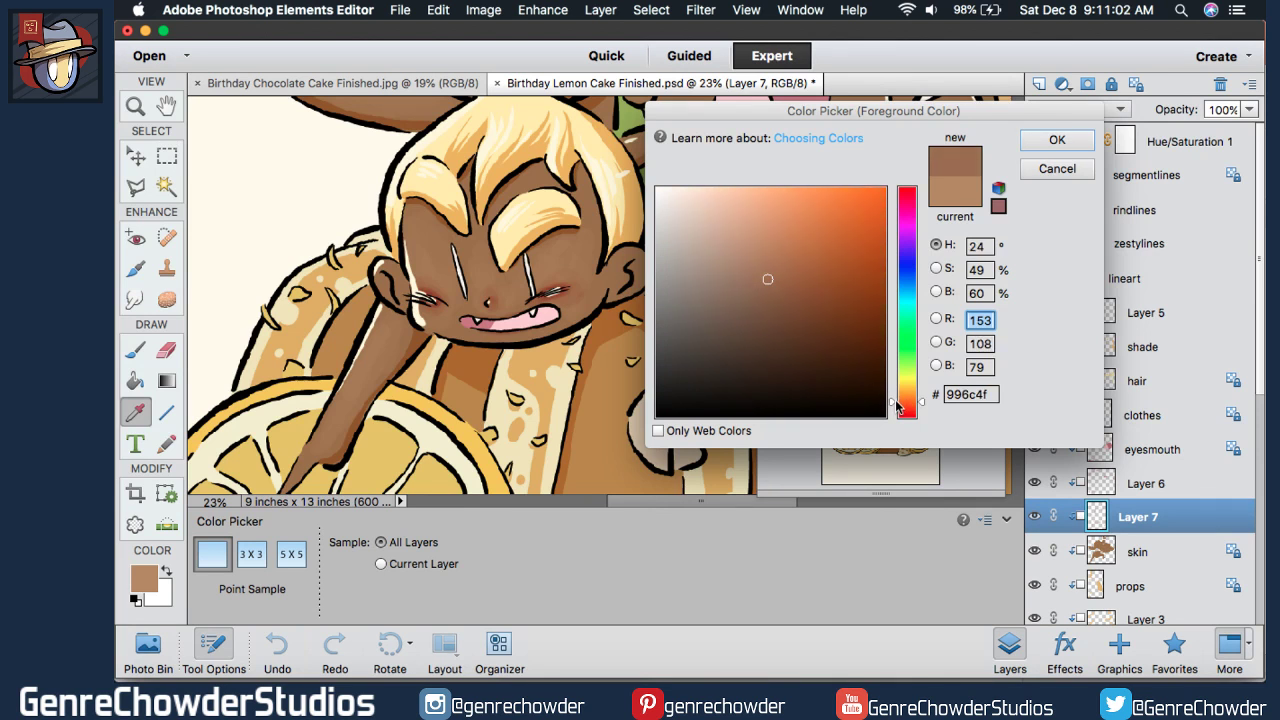
{"action": "left_click", "coordinate": [1059, 139]}
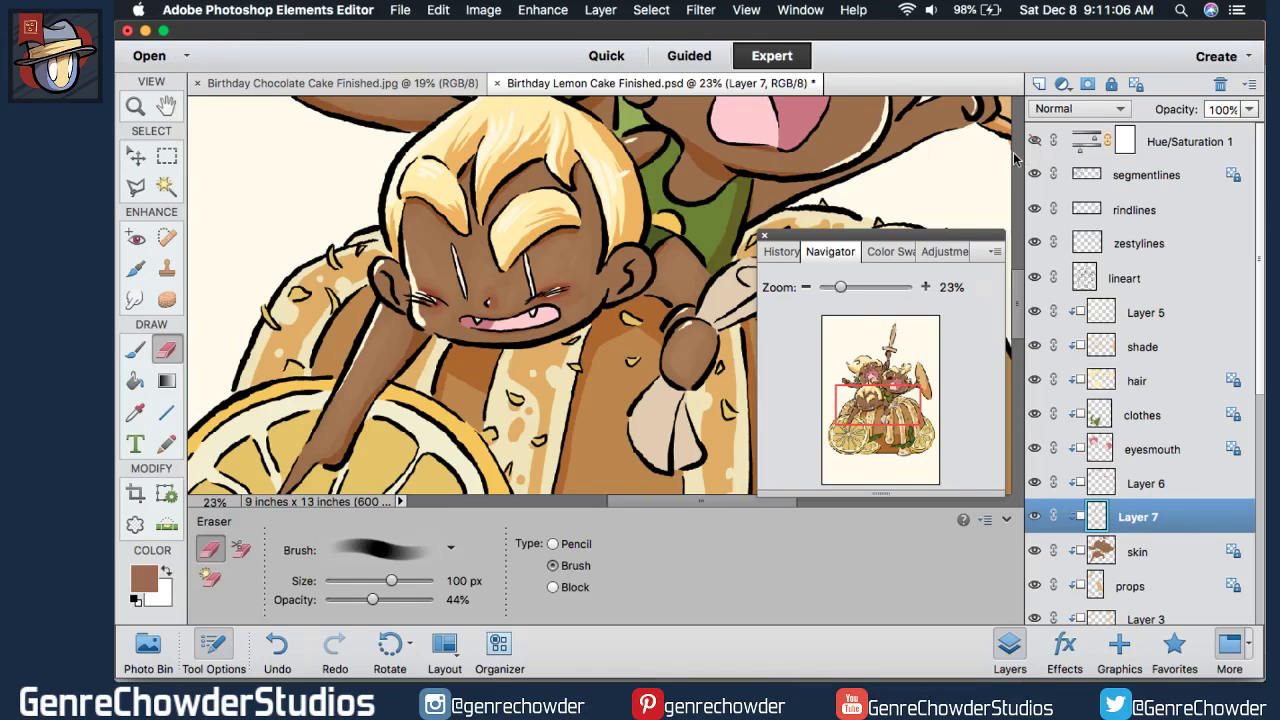
- Brush soft brown highlights onto the face, ear and raised arm of the shouting character beside the shield
{"action": "left_click", "coordinate": [136, 352]}
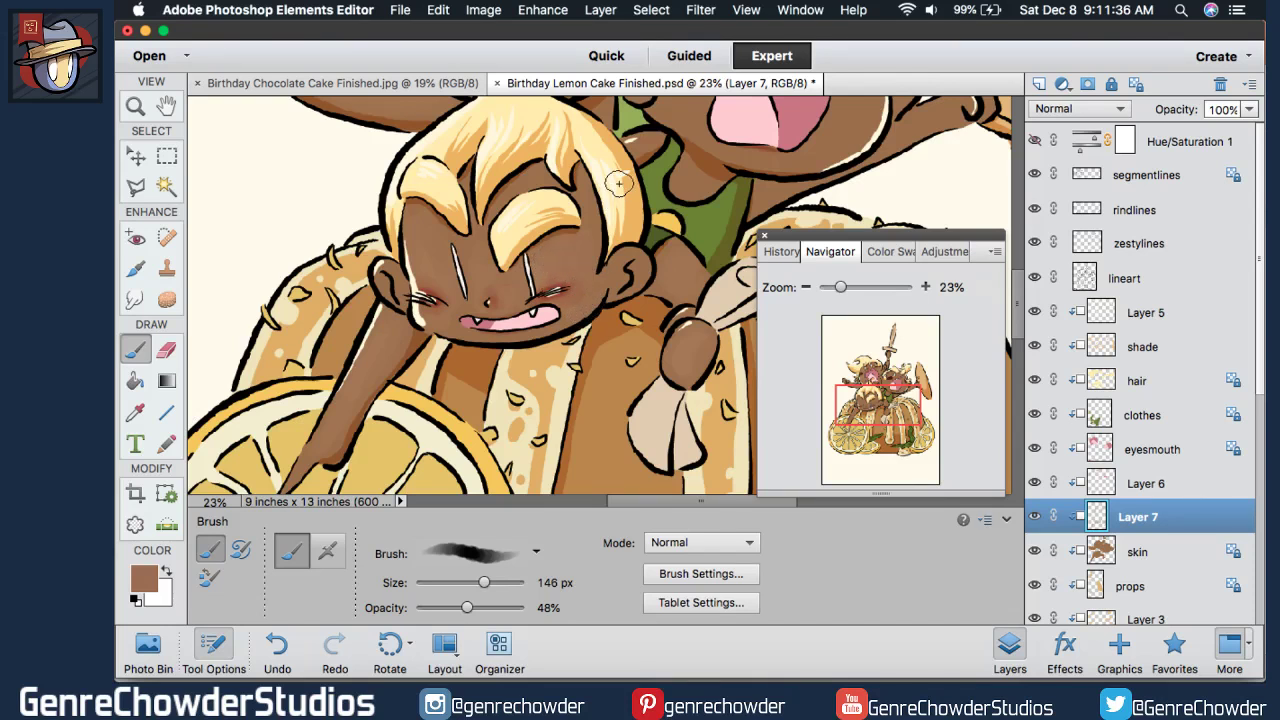
{"action": "left_click_drag", "start_coordinate": [876, 410], "coordinate": [894, 391]}
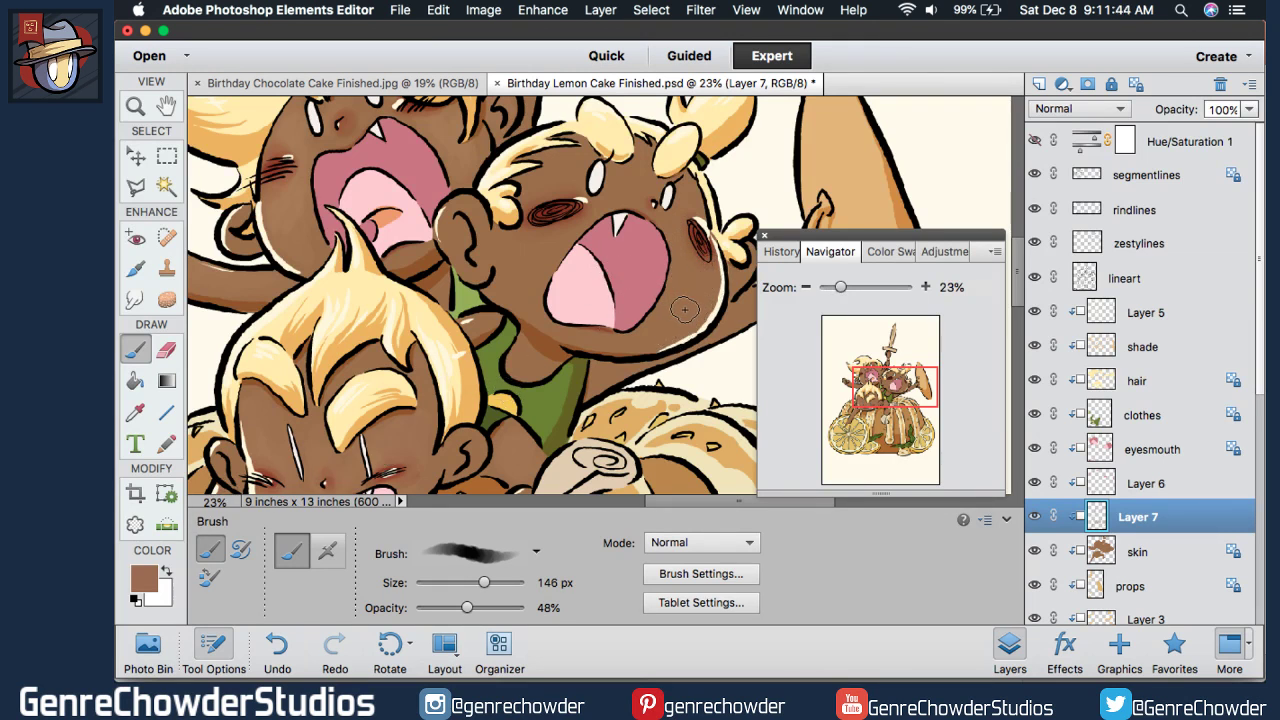
{"action": "mouse_move", "coordinate": [706, 258]}
{"action": "left_mouse_down"}
{"action": "mouse_move", "coordinate": [685, 328]}
{"action": "mouse_move", "coordinate": [699, 245]}
{"action": "mouse_move", "coordinate": [678, 323]}
{"action": "mouse_move", "coordinate": [702, 274]}
{"action": "mouse_move", "coordinate": [688, 310]}
{"action": "mouse_move", "coordinate": [695, 281]}
{"action": "mouse_move", "coordinate": [671, 334]}
{"action": "mouse_move", "coordinate": [686, 302]}
{"action": "mouse_move", "coordinate": [656, 329]}
{"action": "mouse_move", "coordinate": [681, 303]}
{"action": "left_mouse_up"}
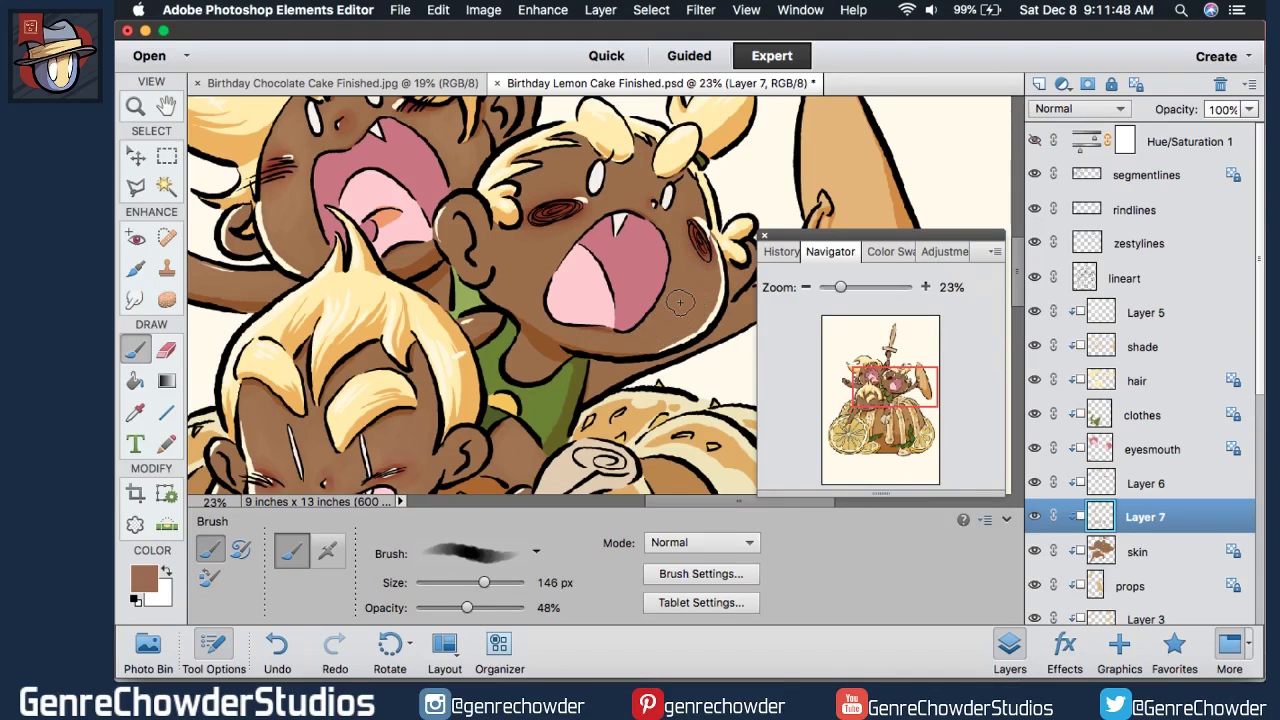
{"action": "mouse_move", "coordinate": [479, 210]}
{"action": "left_mouse_down"}
{"action": "mouse_move", "coordinate": [450, 243]}
{"action": "mouse_move", "coordinate": [471, 222]}
{"action": "mouse_move", "coordinate": [477, 268]}
{"action": "mouse_move", "coordinate": [479, 234]}
{"action": "mouse_move", "coordinate": [459, 205]}
{"action": "mouse_move", "coordinate": [458, 245]}
{"action": "mouse_move", "coordinate": [452, 217]}
{"action": "mouse_move", "coordinate": [478, 280]}
{"action": "left_mouse_up"}
{"action": "mouse_move", "coordinate": [572, 205]}
{"action": "left_mouse_down"}
{"action": "mouse_move", "coordinate": [571, 164]}
{"action": "mouse_move", "coordinate": [555, 166]}
{"action": "mouse_move", "coordinate": [575, 160]}
{"action": "mouse_move", "coordinate": [549, 197]}
{"action": "left_mouse_up"}
{"action": "mouse_move", "coordinate": [645, 193]}
{"action": "left_mouse_down"}
{"action": "mouse_move", "coordinate": [645, 152]}
{"action": "mouse_move", "coordinate": [635, 184]}
{"action": "mouse_move", "coordinate": [645, 205]}
{"action": "mouse_move", "coordinate": [691, 207]}
{"action": "mouse_move", "coordinate": [672, 254]}
{"action": "left_mouse_up"}
{"action": "left_click_drag", "start_coordinate": [512, 281], "coordinate": [535, 284]}
{"action": "left_click_drag", "start_coordinate": [741, 507], "coordinate": [756, 507]}
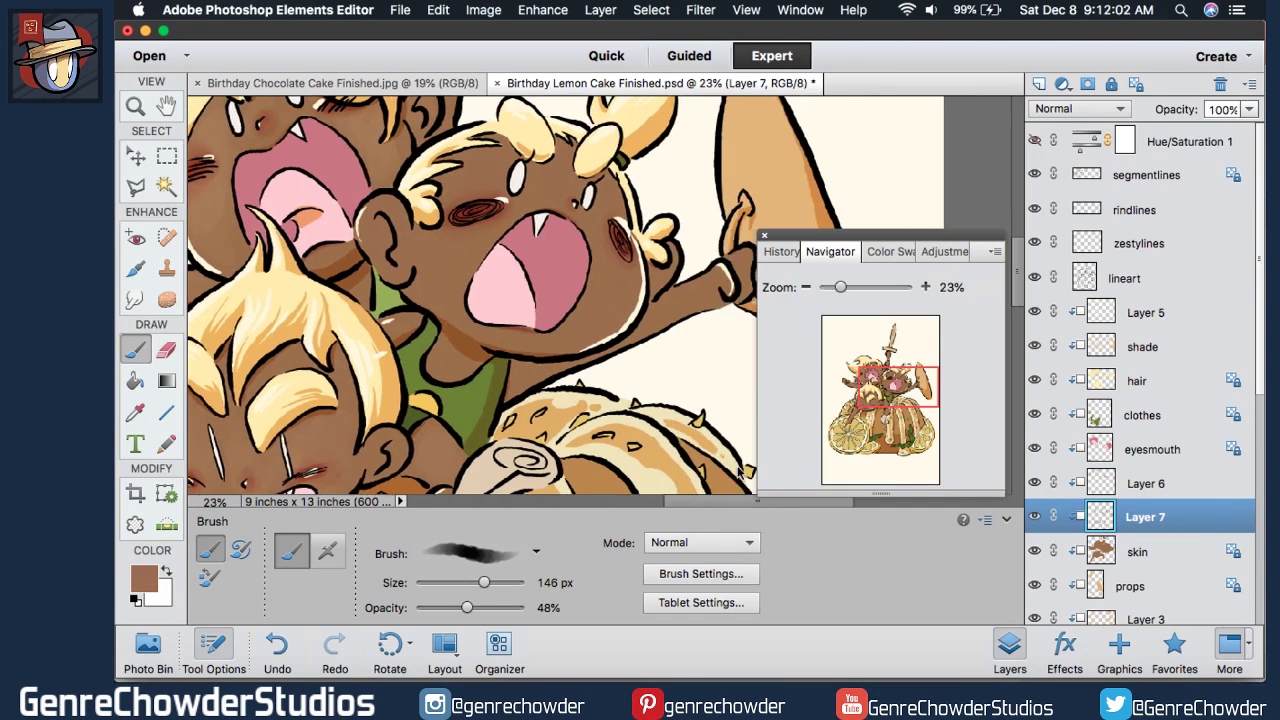
{"action": "left_click", "coordinate": [725, 287]}
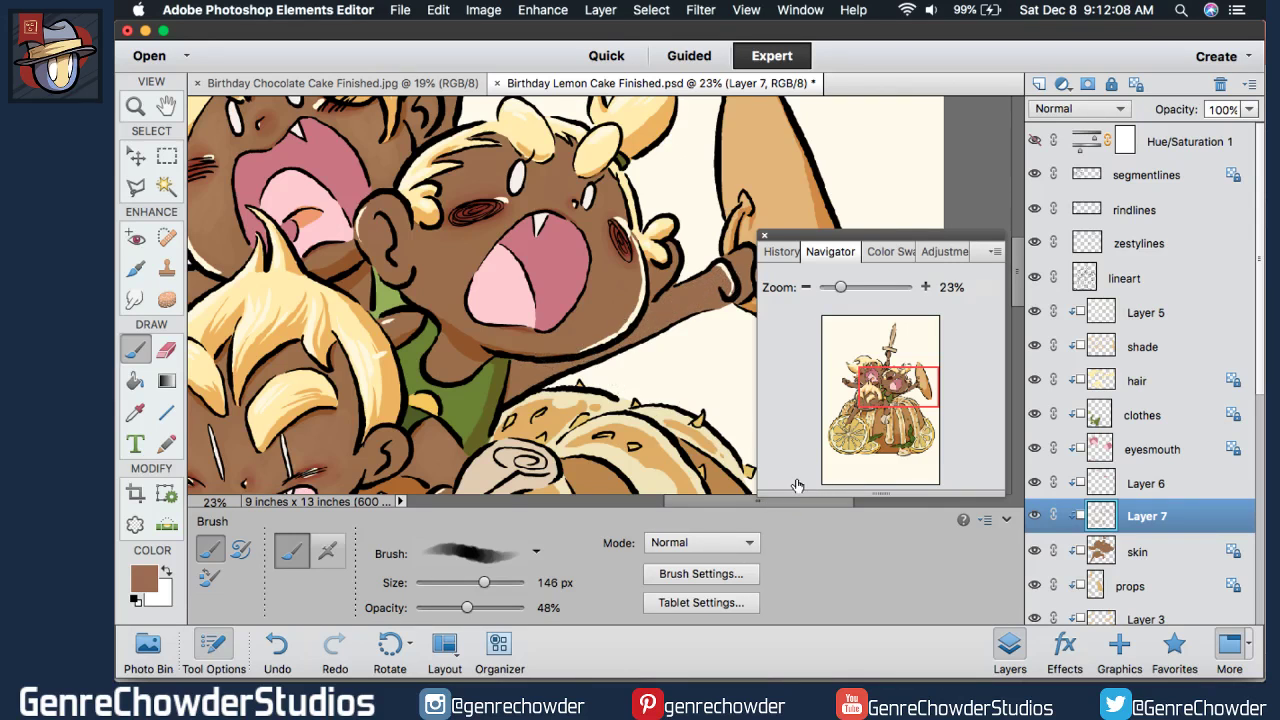
- Blend soft brown highlights onto the raised hand and arm that hold the sword
{"action": "left_click_drag", "start_coordinate": [708, 507], "coordinate": [690, 507]}
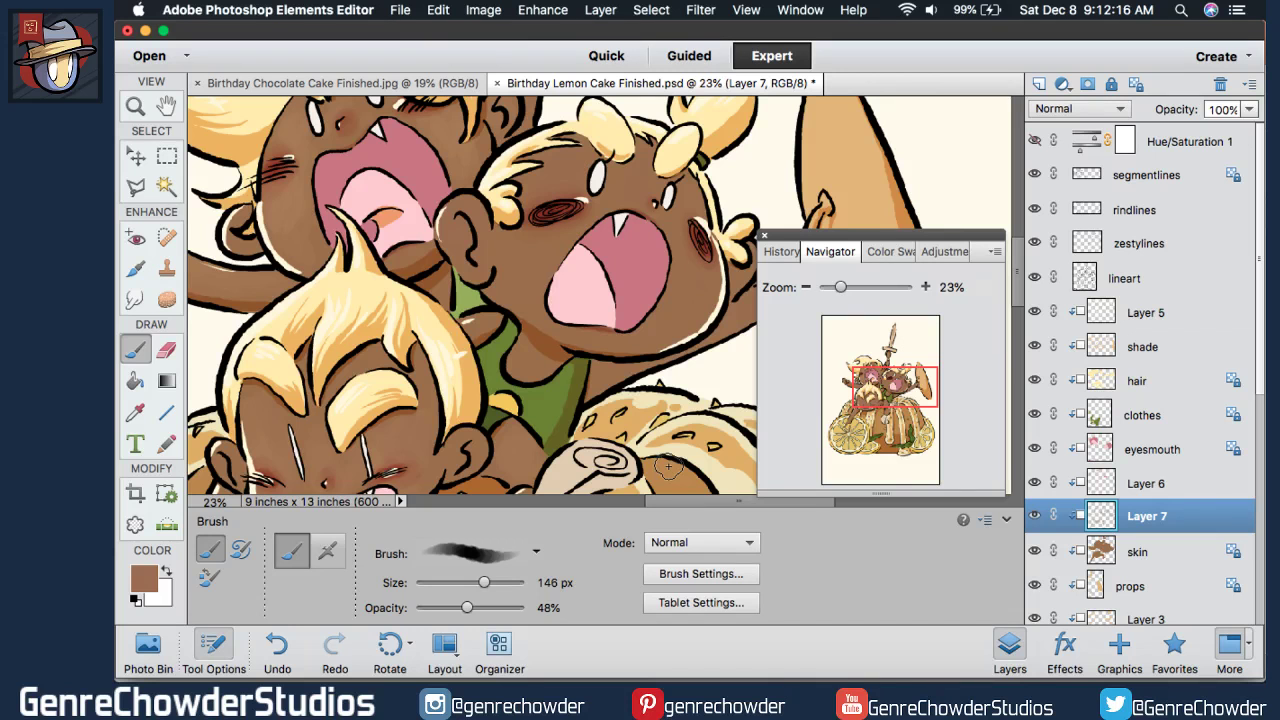
{"action": "scroll", "coordinate": [1016, 277], "scroll_direction": "up", "scroll_amount": 3}
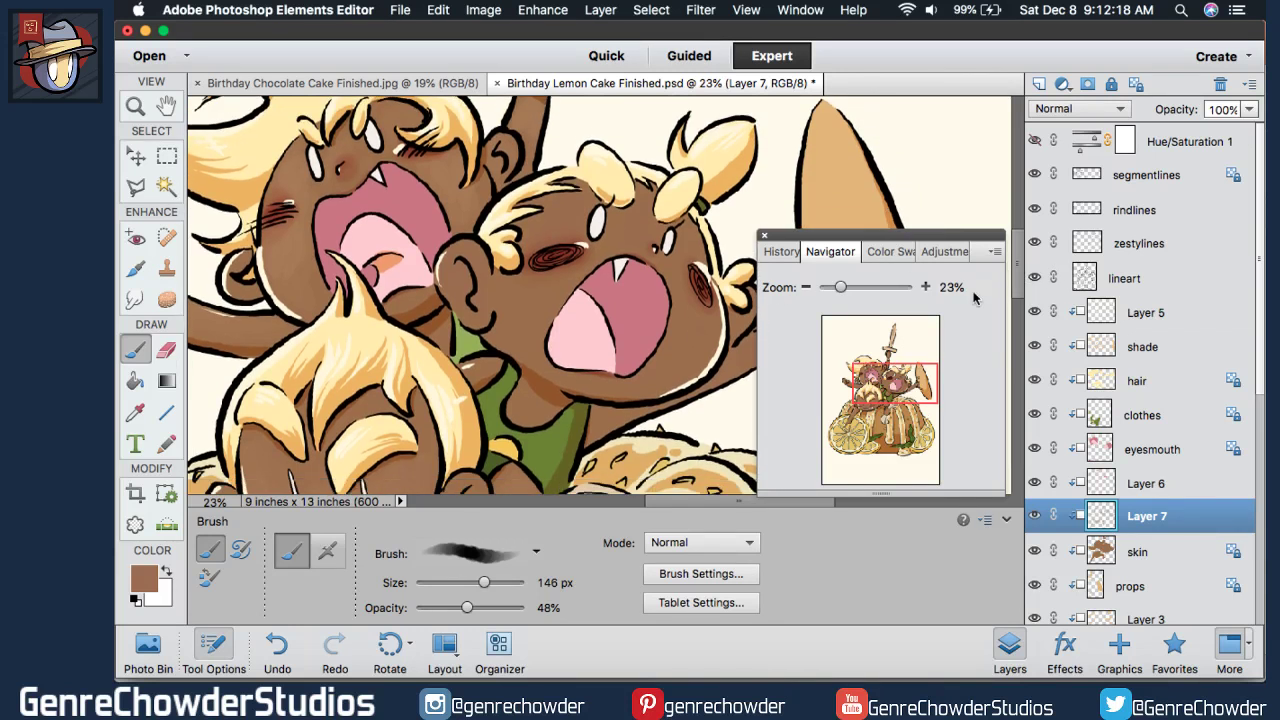
{"action": "scroll", "coordinate": [640, 470], "scroll_direction": "left", "scroll_amount": 5}
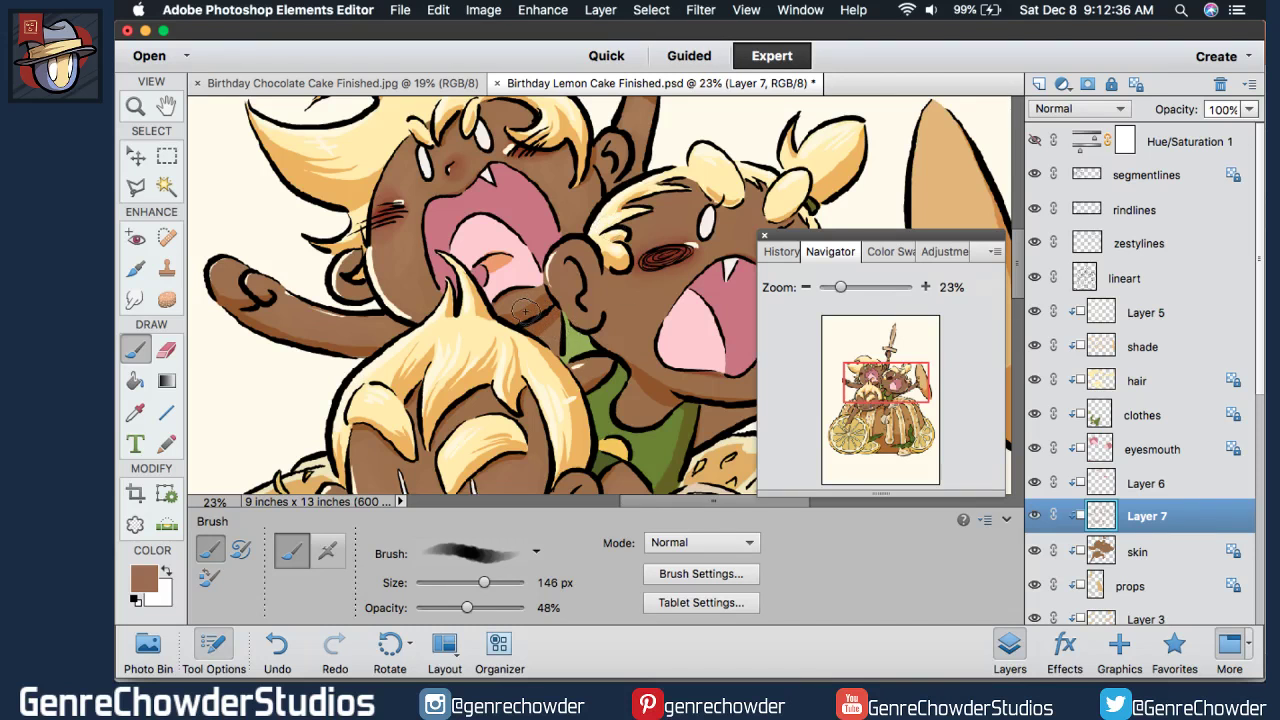
{"action": "scroll", "coordinate": [1020, 277], "scroll_direction": "up", "scroll_amount": 5}
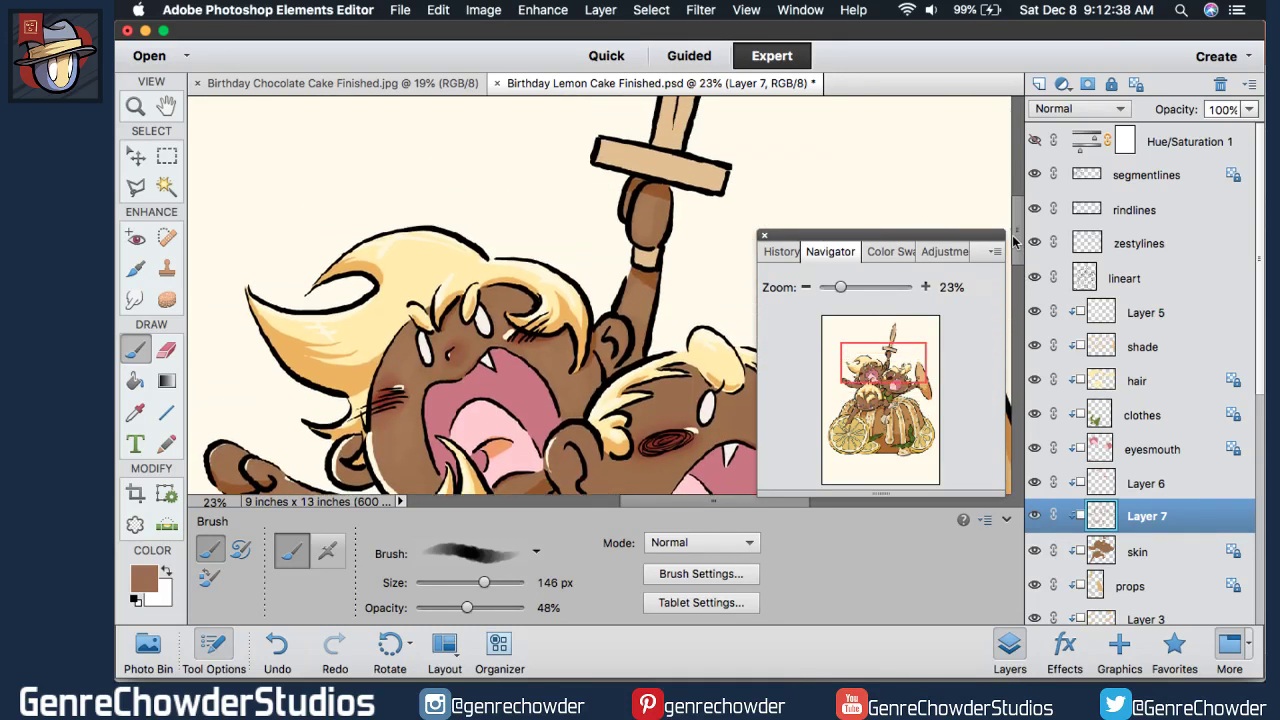
{"action": "mouse_move", "coordinate": [646, 225]}
{"action": "left_mouse_down"}
{"action": "mouse_move", "coordinate": [628, 215]}
{"action": "mouse_move", "coordinate": [642, 320]}
{"action": "left_mouse_up"}
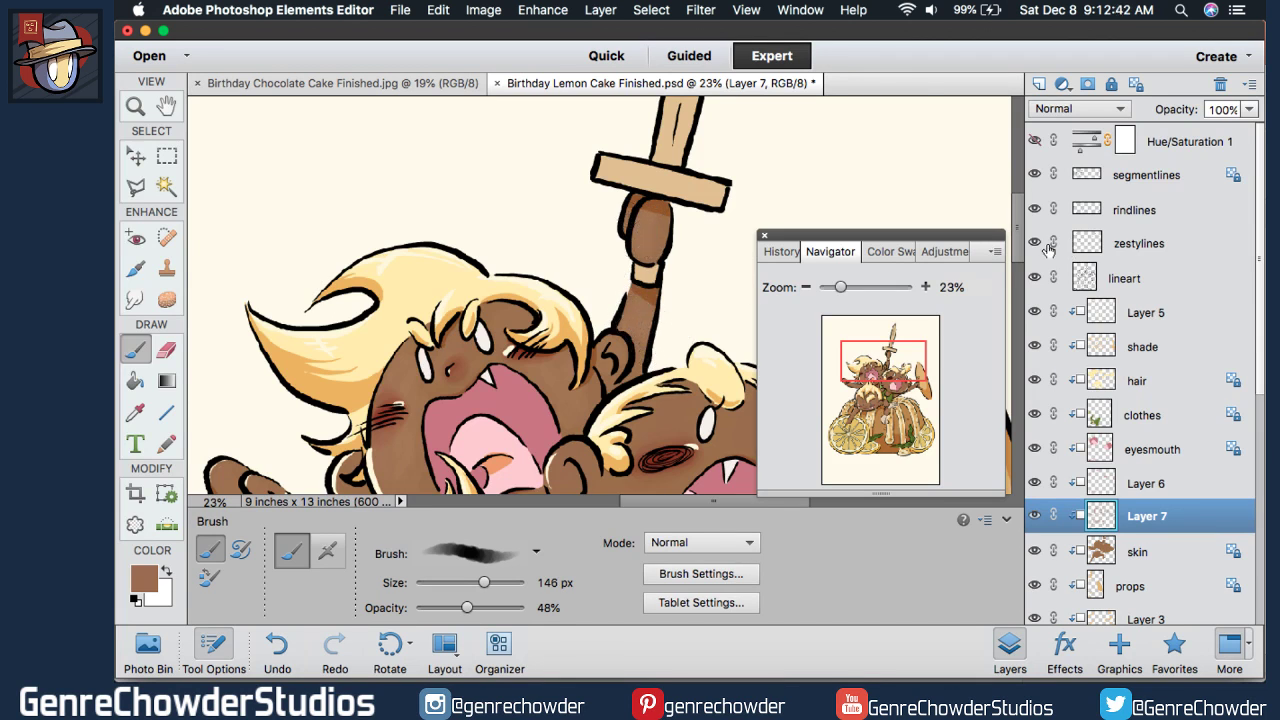
{"action": "left_click_drag", "start_coordinate": [1020, 225], "coordinate": [1013, 251]}
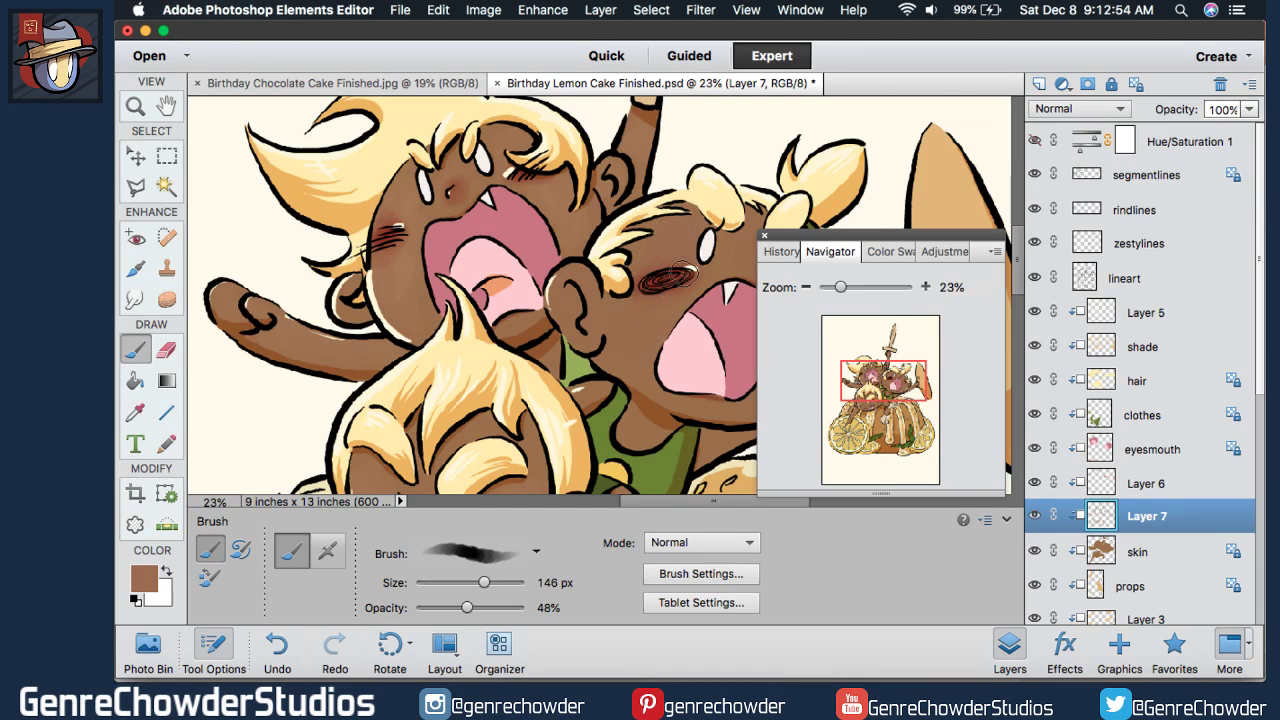
- Sample the outstretched arm's skin tone, lighten the foreground color to aa8664, and return to the Brush tool
{"action": "left_click", "coordinate": [155, 572]}
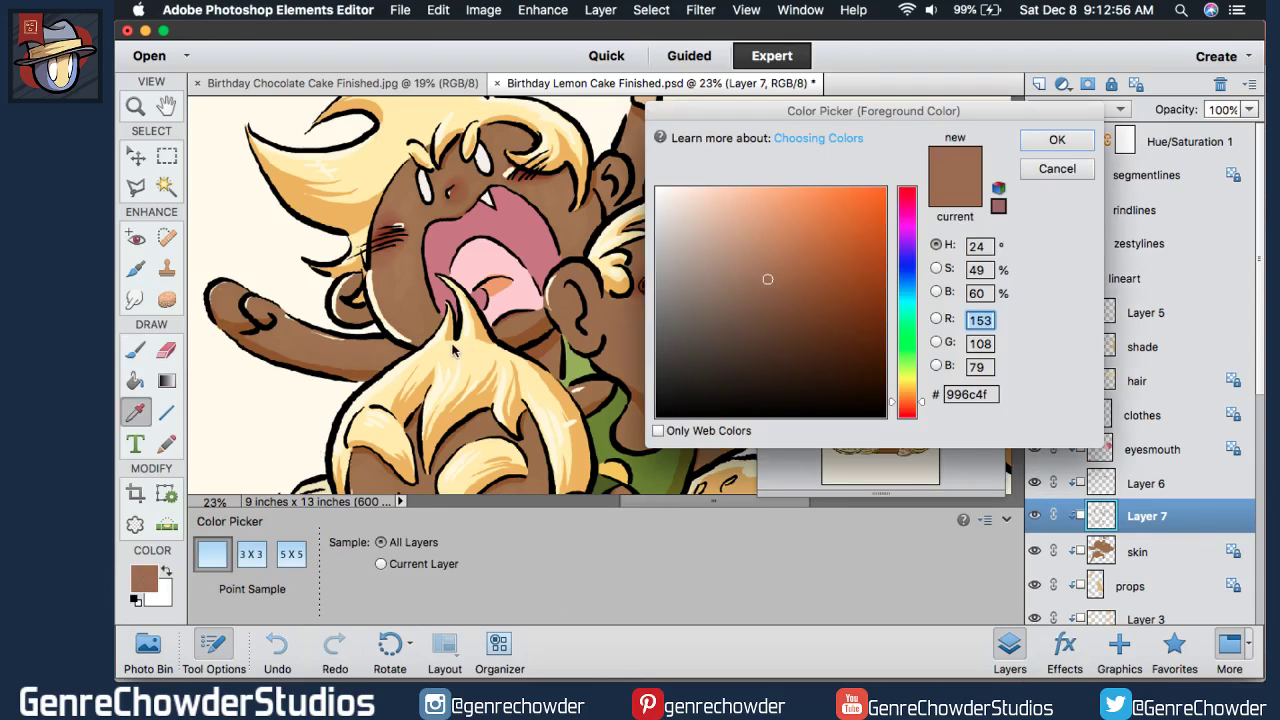
{"action": "left_click", "coordinate": [278, 339]}
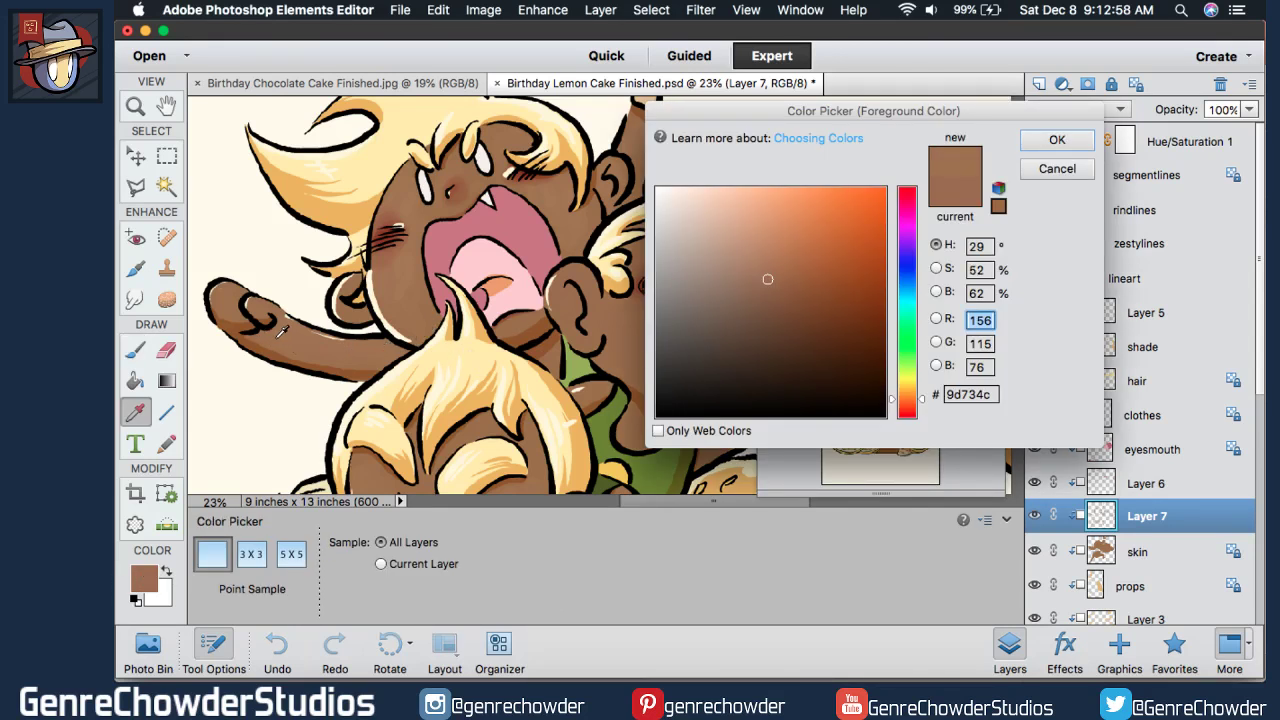
{"action": "left_click", "coordinate": [320, 330]}
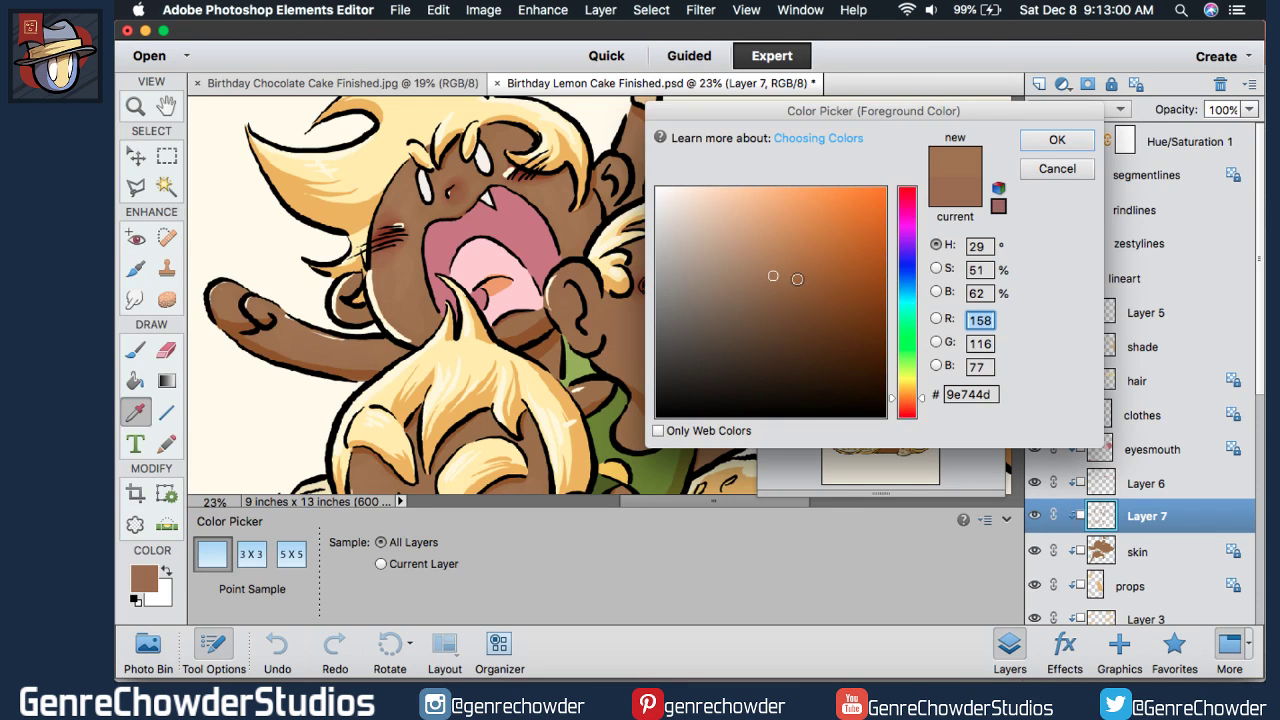
{"action": "left_click_drag", "start_coordinate": [768, 263], "coordinate": [750, 263]}
{"action": "left_click", "coordinate": [1057, 139]}
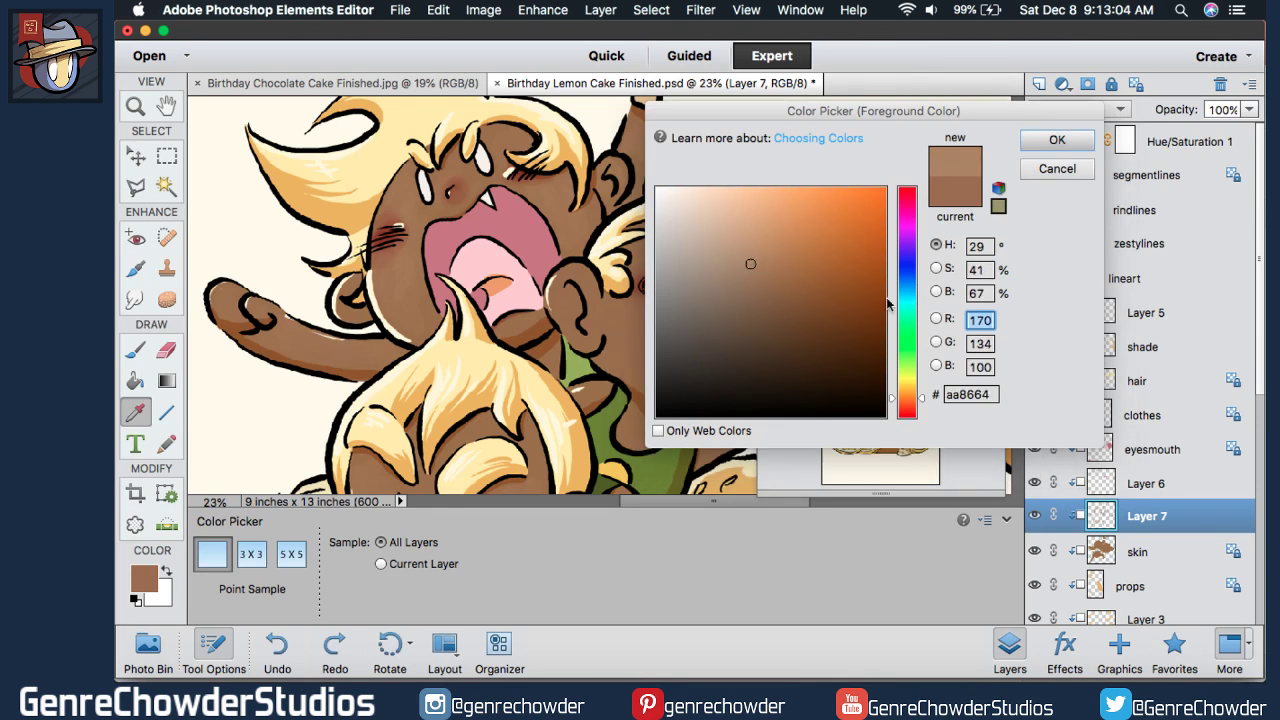
{"action": "key", "text": "b"}
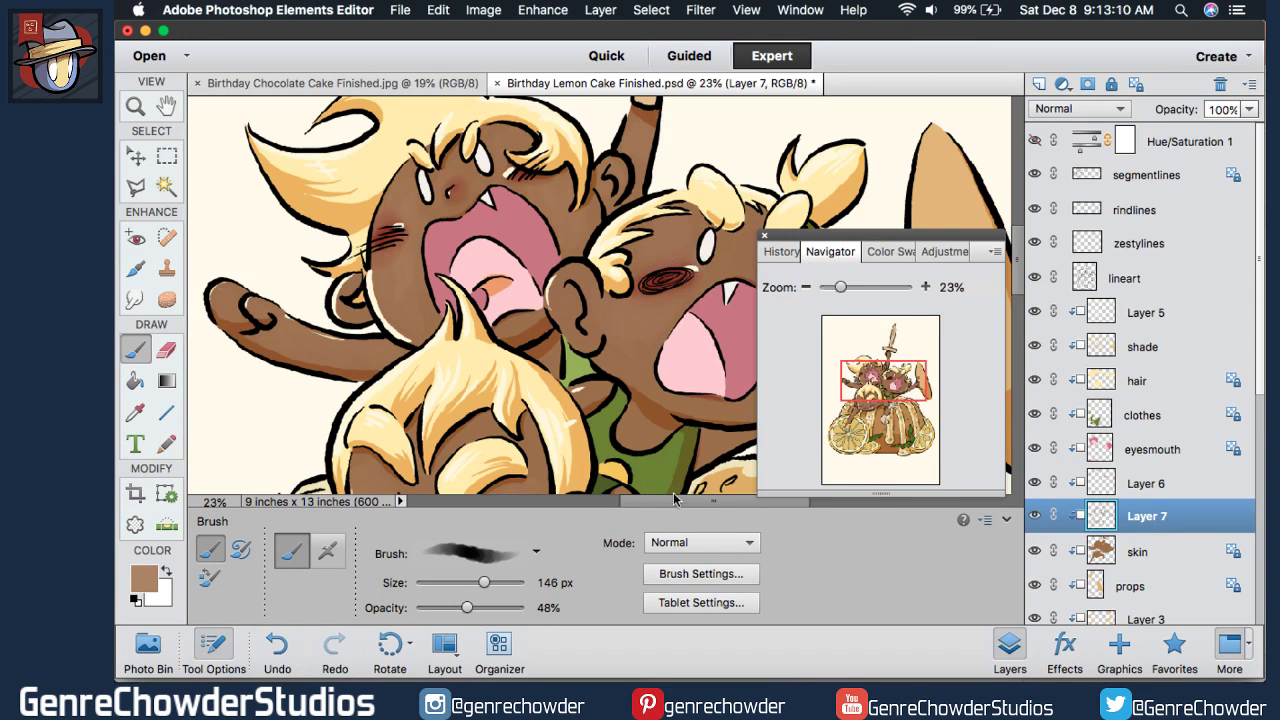
{"action": "left_click_drag", "start_coordinate": [700, 503], "coordinate": [731, 503]}
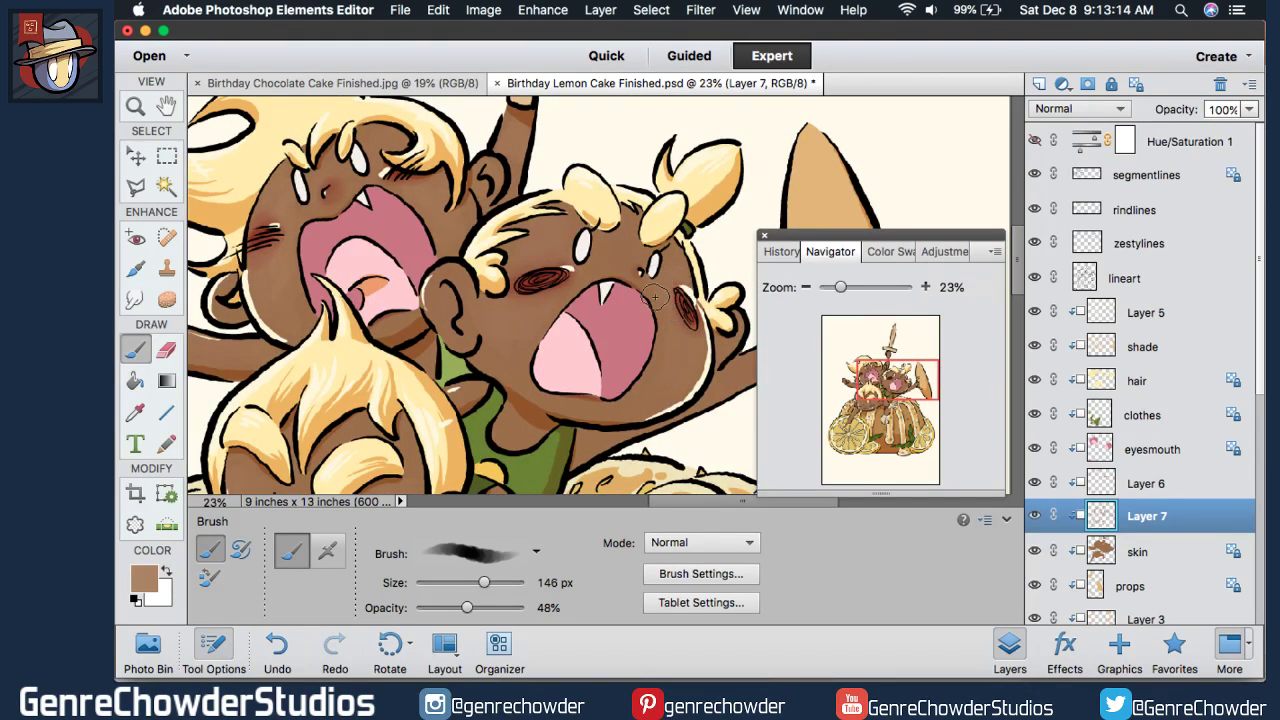
{"action": "scroll", "coordinate": [775, 497], "scroll_direction": "right", "scroll_amount": 5}
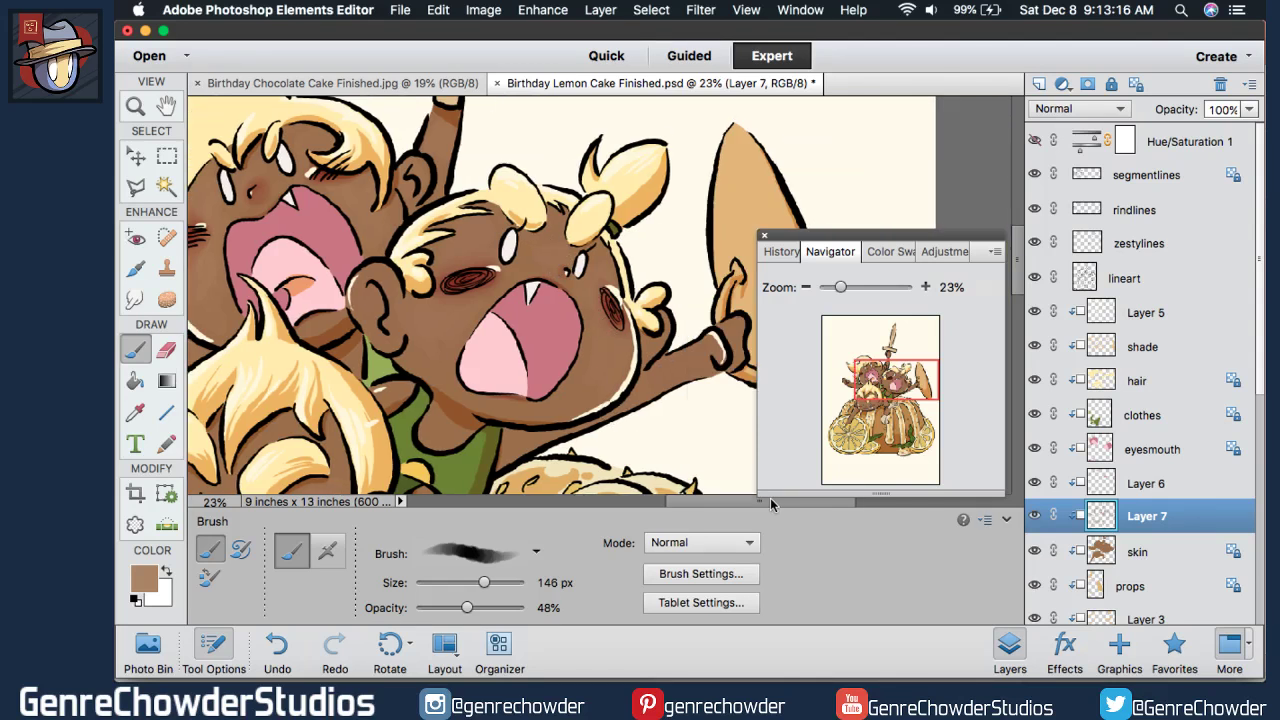
{"action": "scroll", "coordinate": [775, 497], "scroll_direction": "left", "scroll_amount": 3}
{"action": "scroll", "coordinate": [775, 497], "scroll_direction": "right", "scroll_amount": 3}
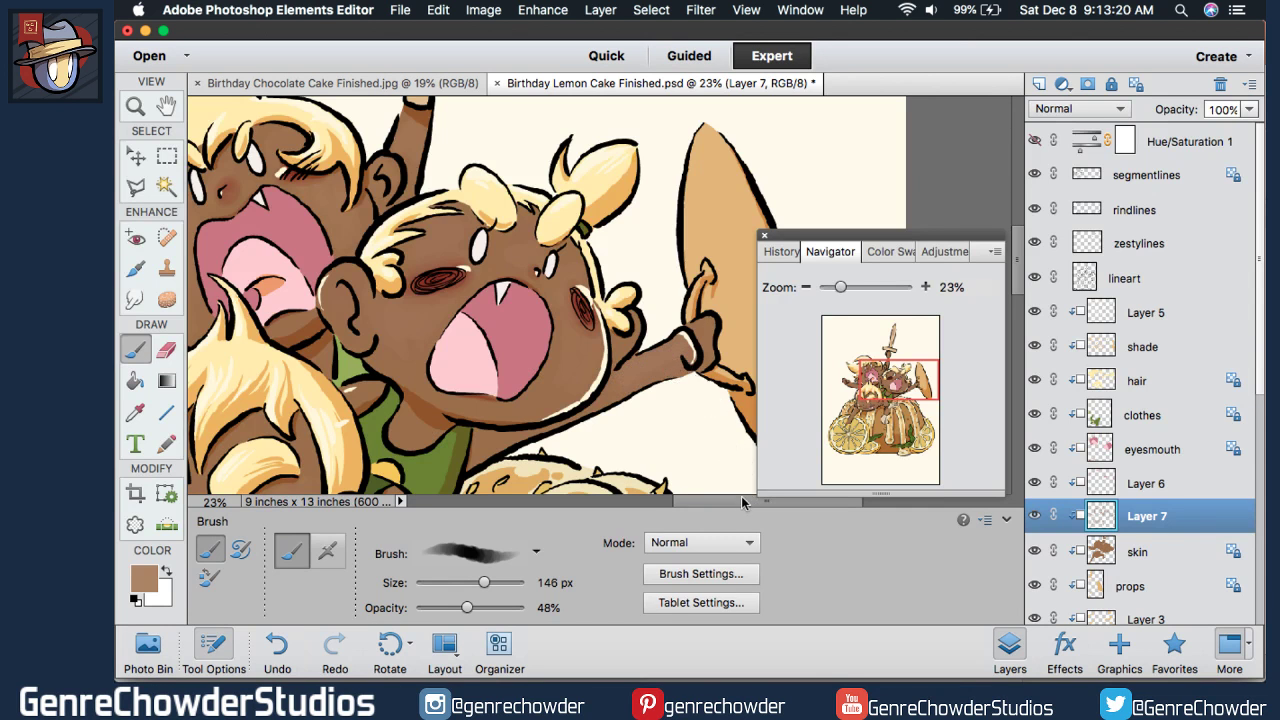
{"action": "scroll", "coordinate": [700, 500], "scroll_direction": "left", "scroll_amount": 6}
{"action": "scroll", "coordinate": [700, 500], "scroll_direction": "left", "scroll_amount": 3}
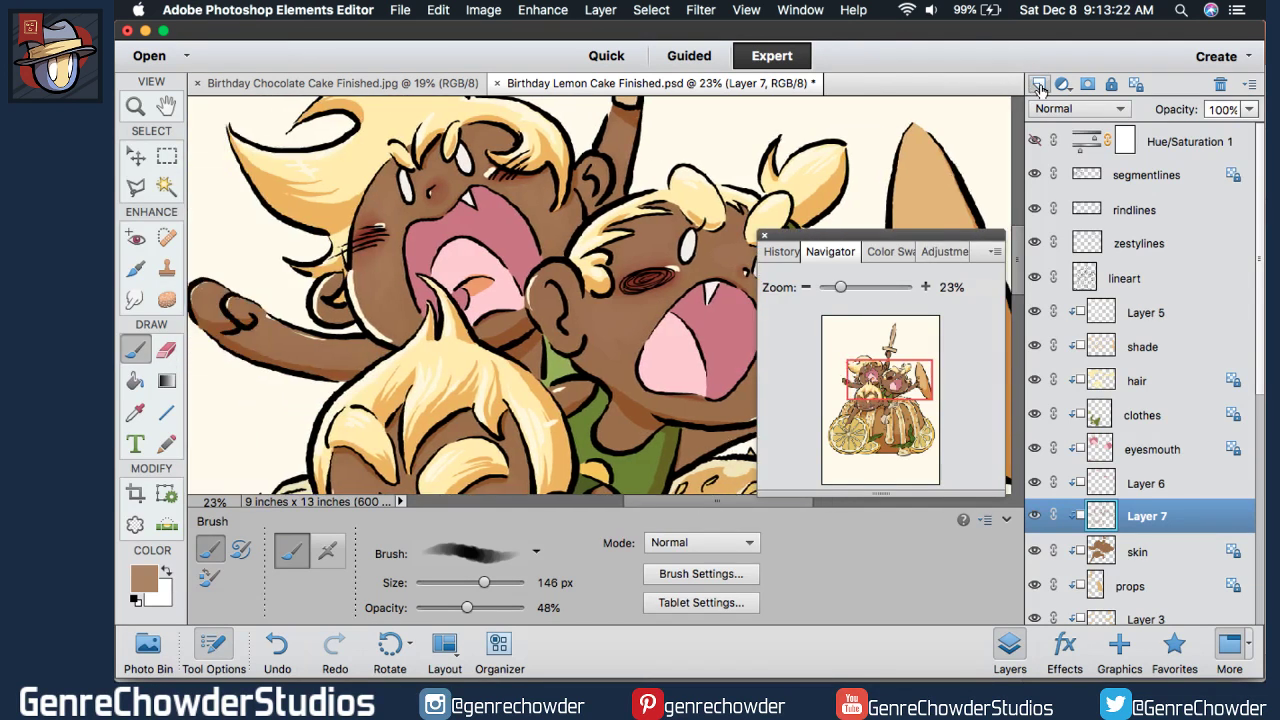
- Create a new layer above Layer 7 and set the brush to white, 38 px and 100% opacity
{"action": "left_click", "coordinate": [1040, 86]}
{"action": "left_click", "coordinate": [167, 572]}
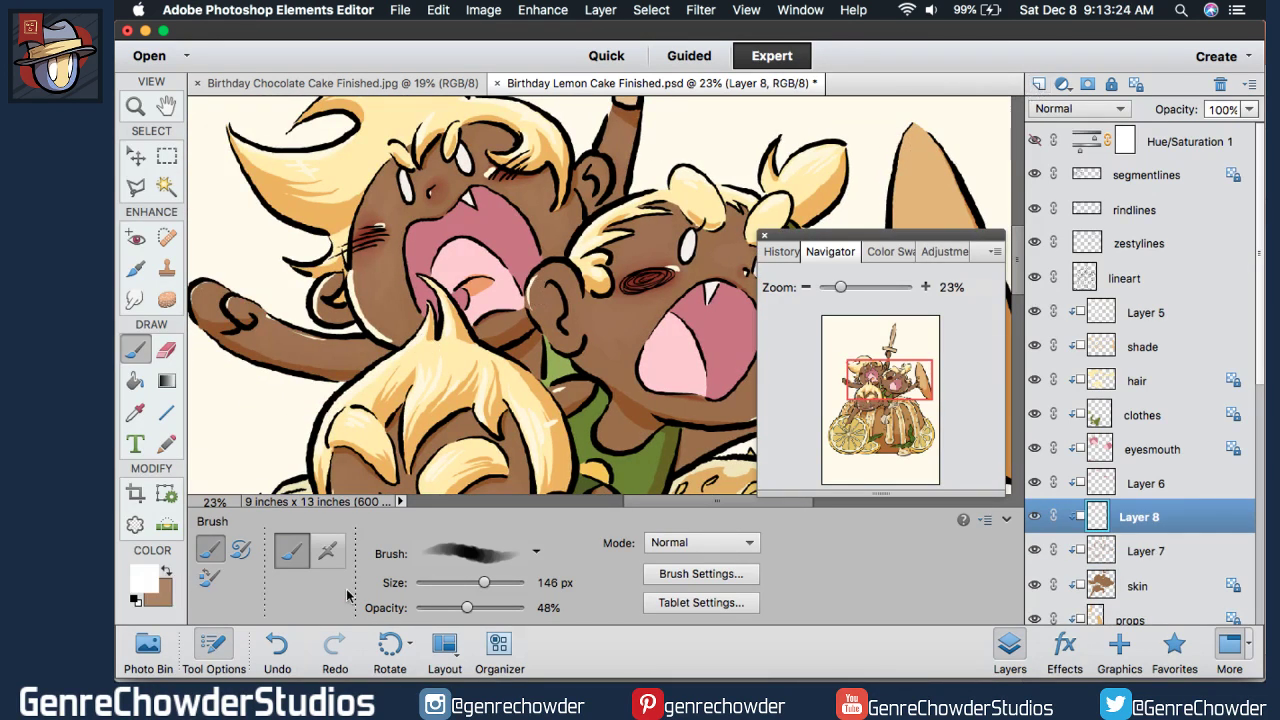
{"action": "left_click_drag", "start_coordinate": [479, 608], "coordinate": [449, 586]}
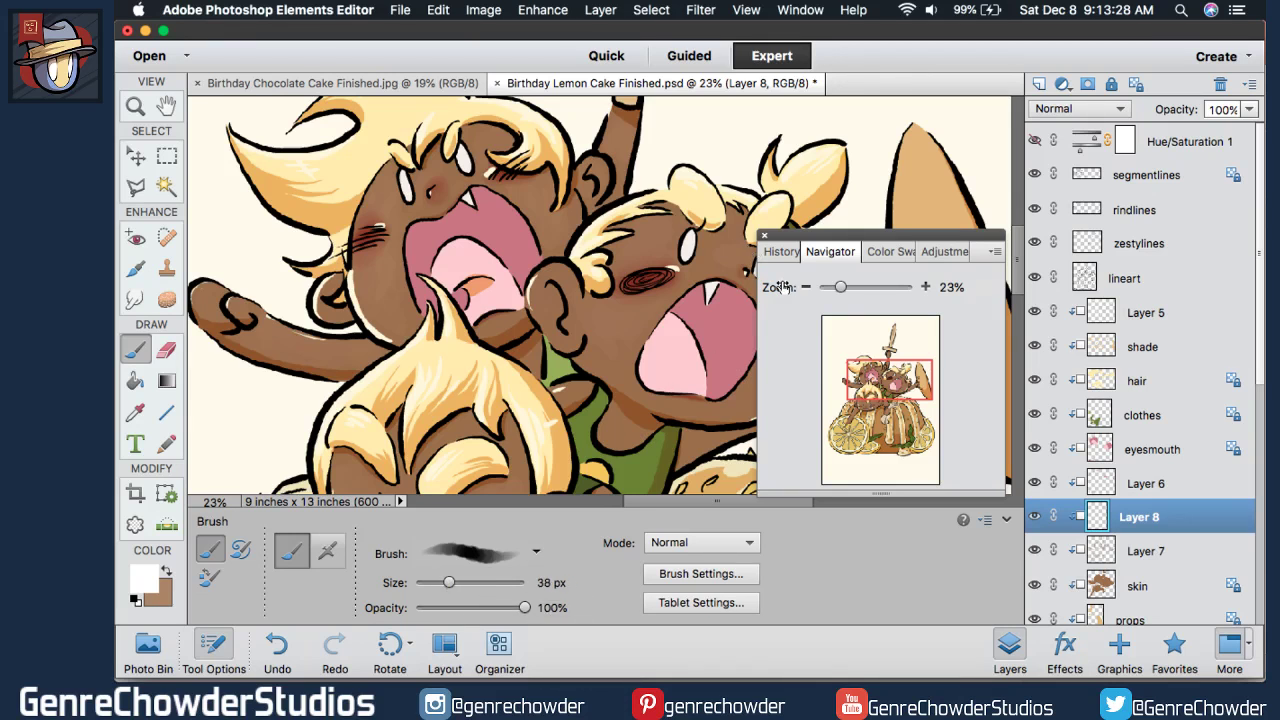
{"action": "left_click_drag", "start_coordinate": [787, 290], "coordinate": [778, 287]}
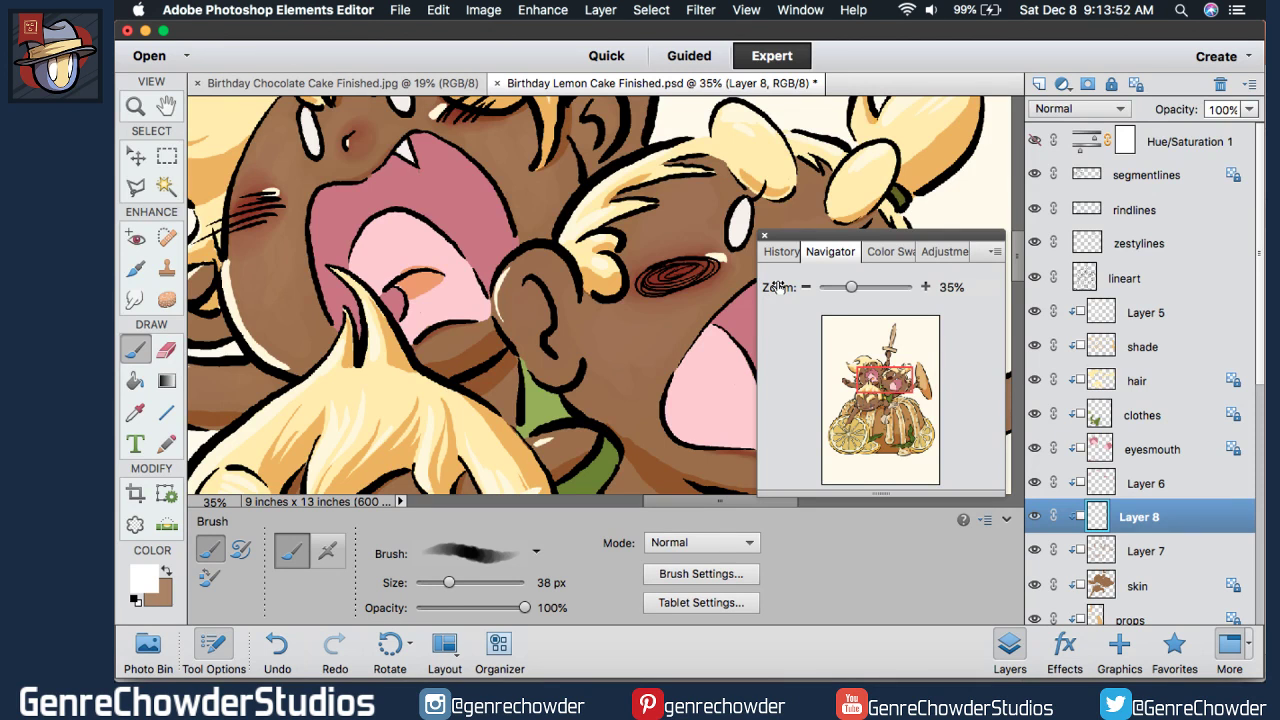
{"action": "scroll", "coordinate": [690, 470], "scroll_direction": "left", "scroll_amount": 5}
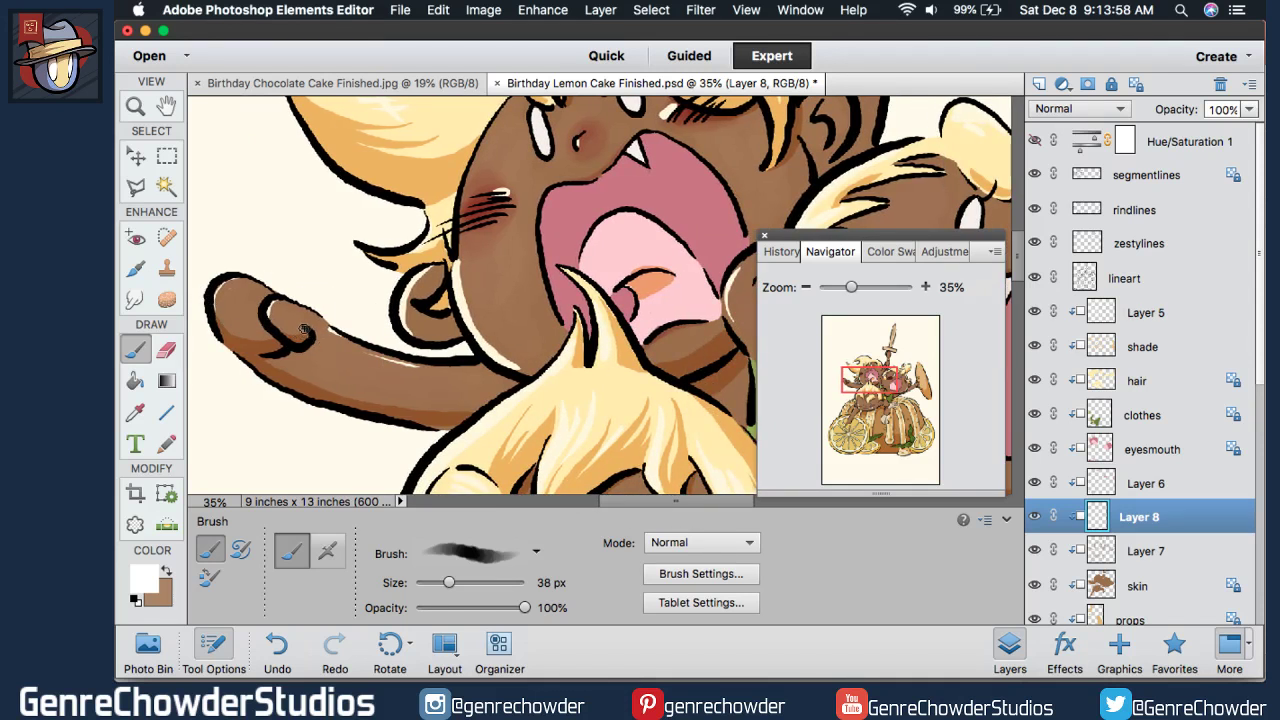
- Try hard white highlight strokes on the outstretched hand and along the underside of its arm on Layer 8
{"action": "left_click_drag", "start_coordinate": [309, 338], "coordinate": [305, 331]}
{"action": "left_click_drag", "start_coordinate": [305, 335], "coordinate": [288, 333]}
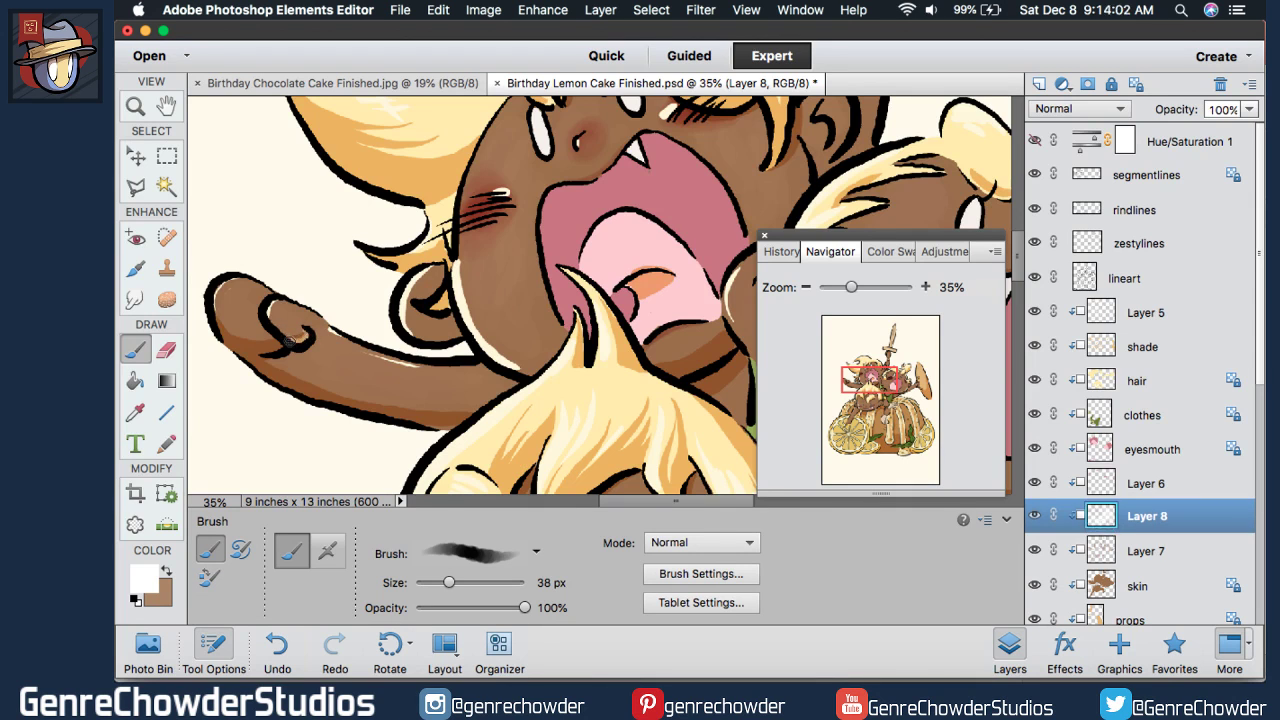
{"action": "left_click", "coordinate": [284, 348]}
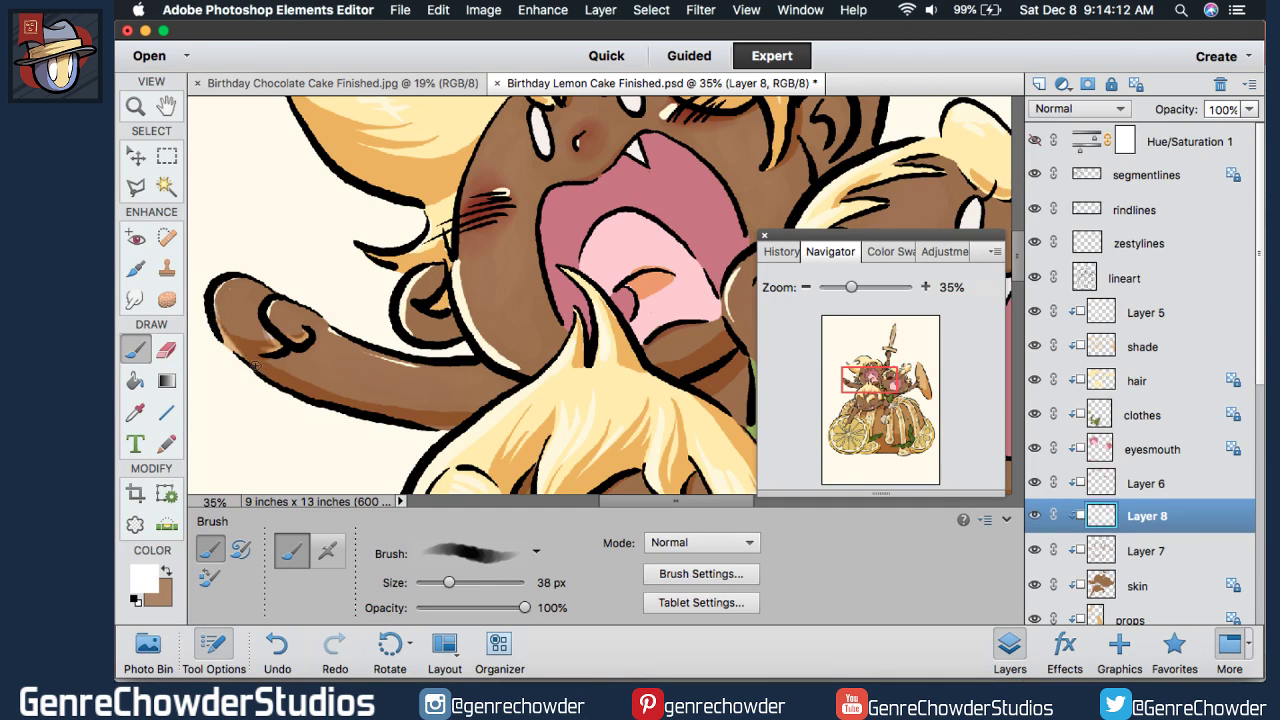
{"action": "left_click_drag", "start_coordinate": [262, 372], "coordinate": [355, 407]}
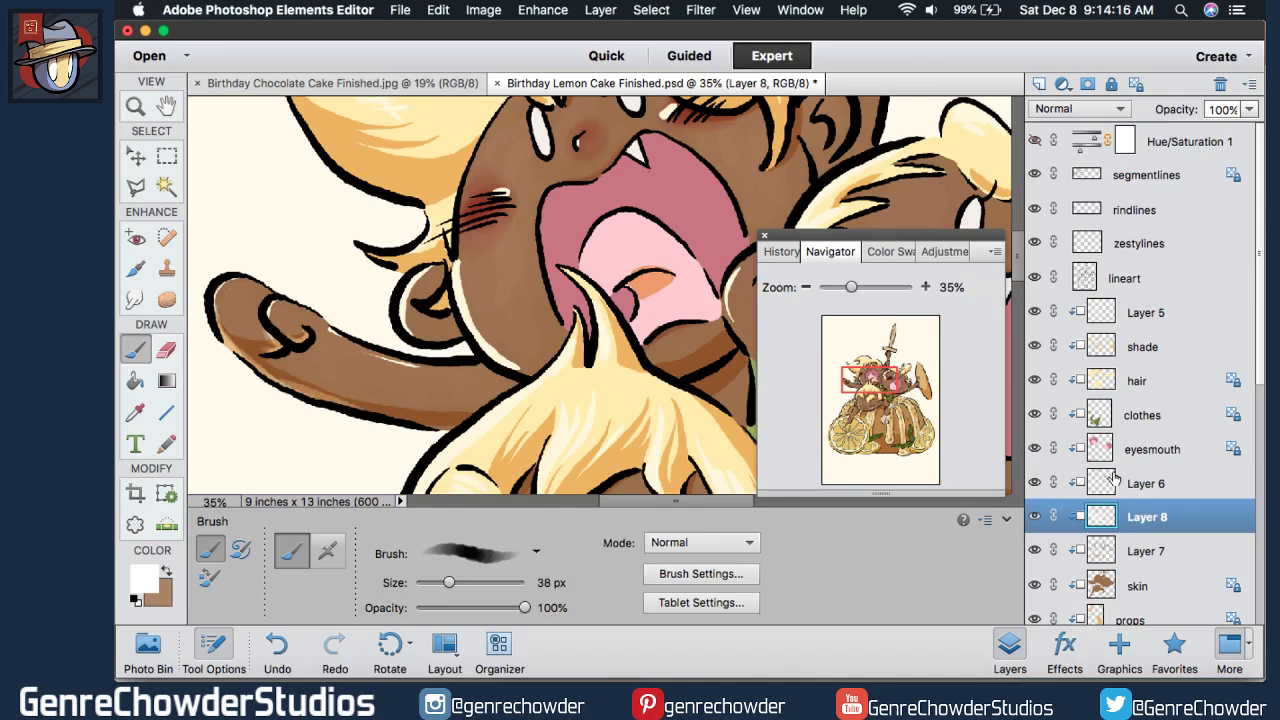
- Move Layer 8 directly above the shade layer, and set the brush opacity to 52% after checking the Birthday Chocolate Cake image for reference
{"action": "left_click_drag", "start_coordinate": [1107, 515], "coordinate": [1131, 344]}
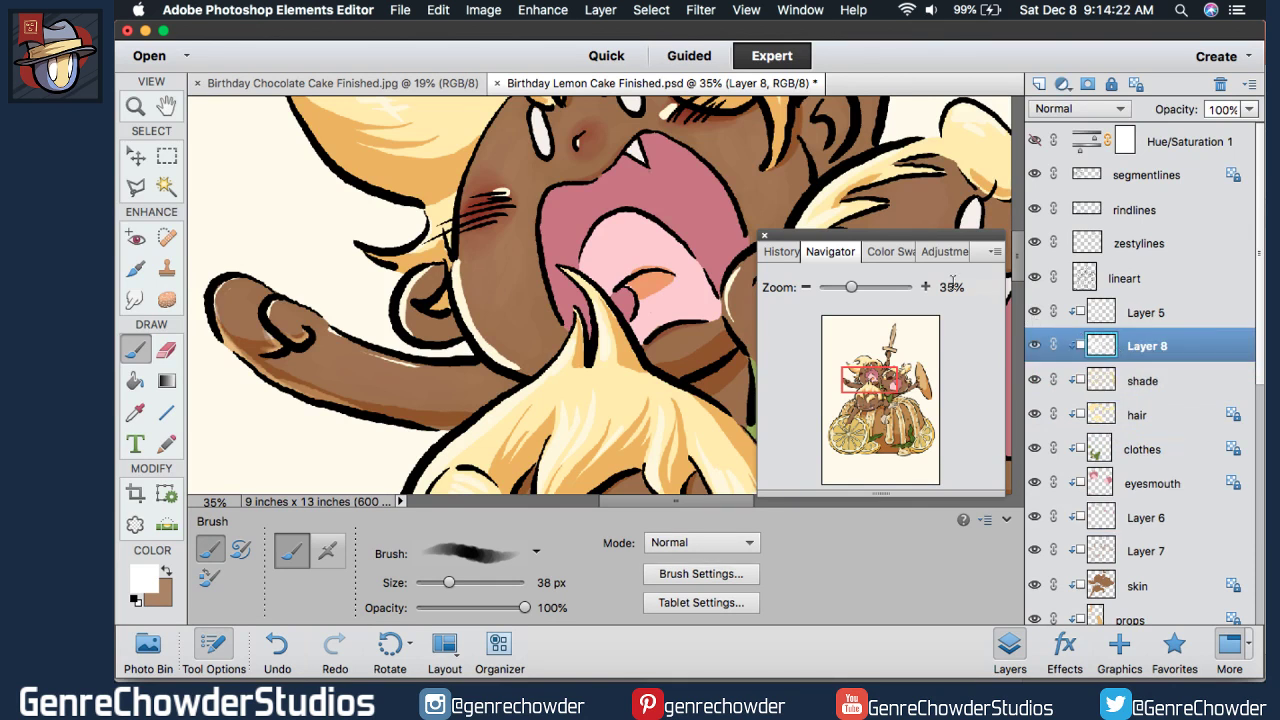
{"action": "left_click", "coordinate": [302, 86]}
{"action": "left_click_drag", "start_coordinate": [791, 297], "coordinate": [812, 289]}
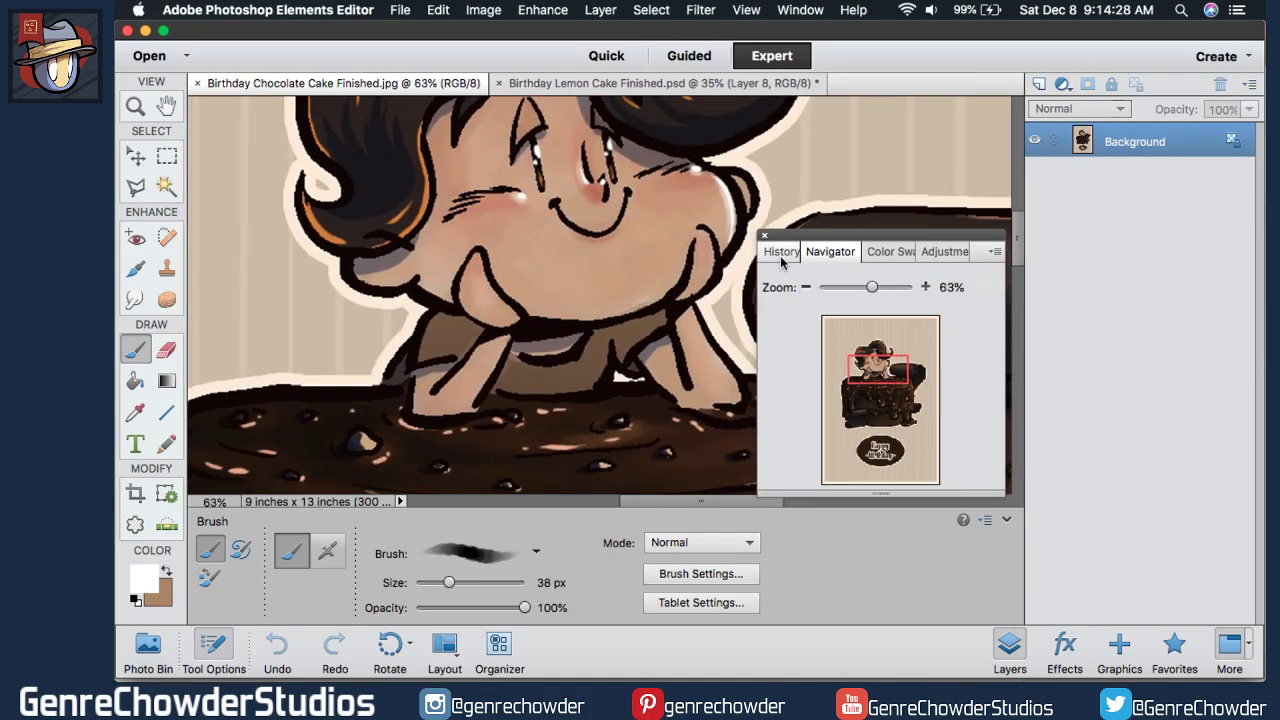
{"action": "left_click", "coordinate": [568, 89]}
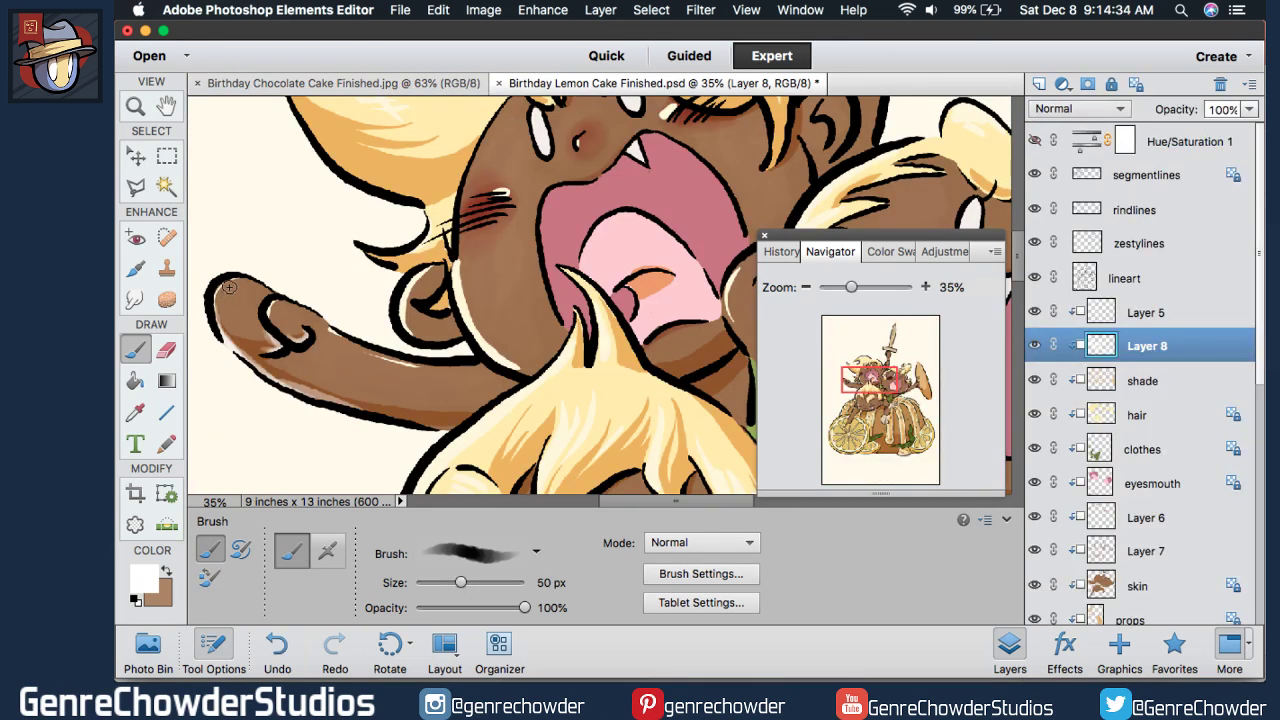
{"action": "left_click_drag", "start_coordinate": [487, 608], "coordinate": [472, 610]}
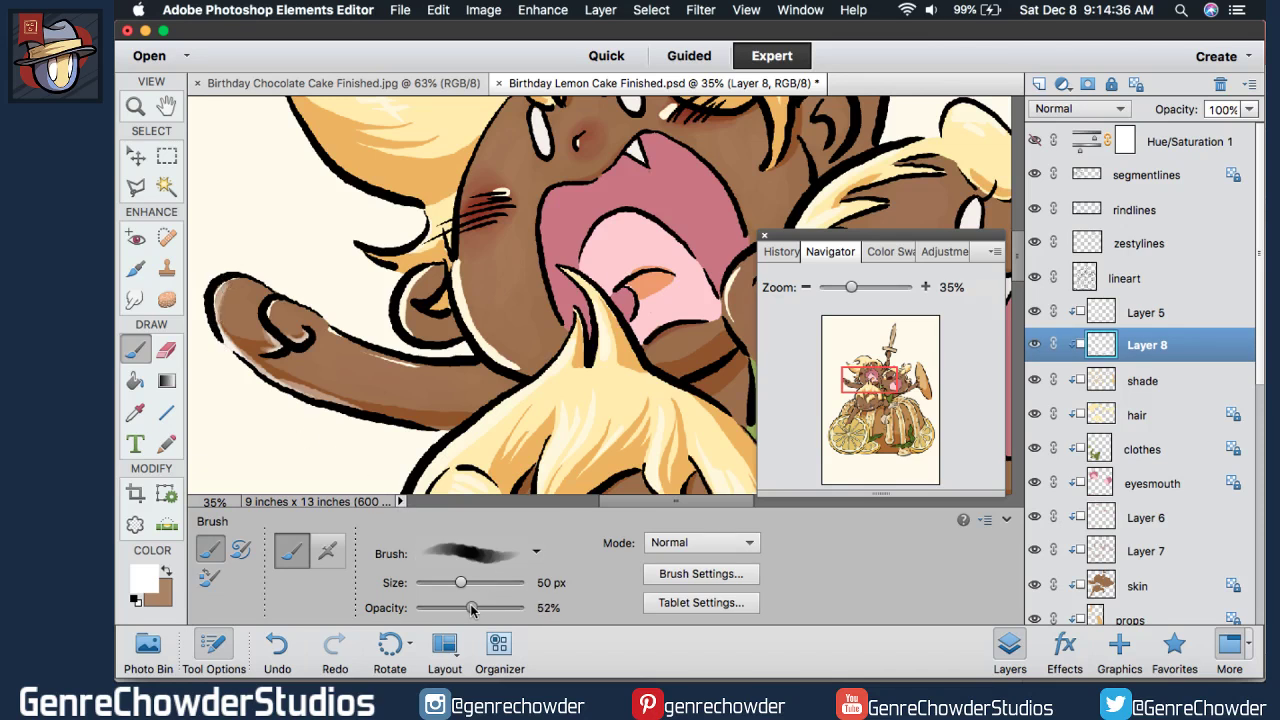
- Try semi-transparent white highlights on the outstretched hand, the ear and both edges of the arm with the 50 px brush
{"action": "mouse_move", "coordinate": [228, 279]}
{"action": "left_mouse_down"}
{"action": "mouse_move", "coordinate": [227, 342]}
{"action": "mouse_move", "coordinate": [220, 290]}
{"action": "mouse_move", "coordinate": [250, 357]}
{"action": "left_mouse_up"}
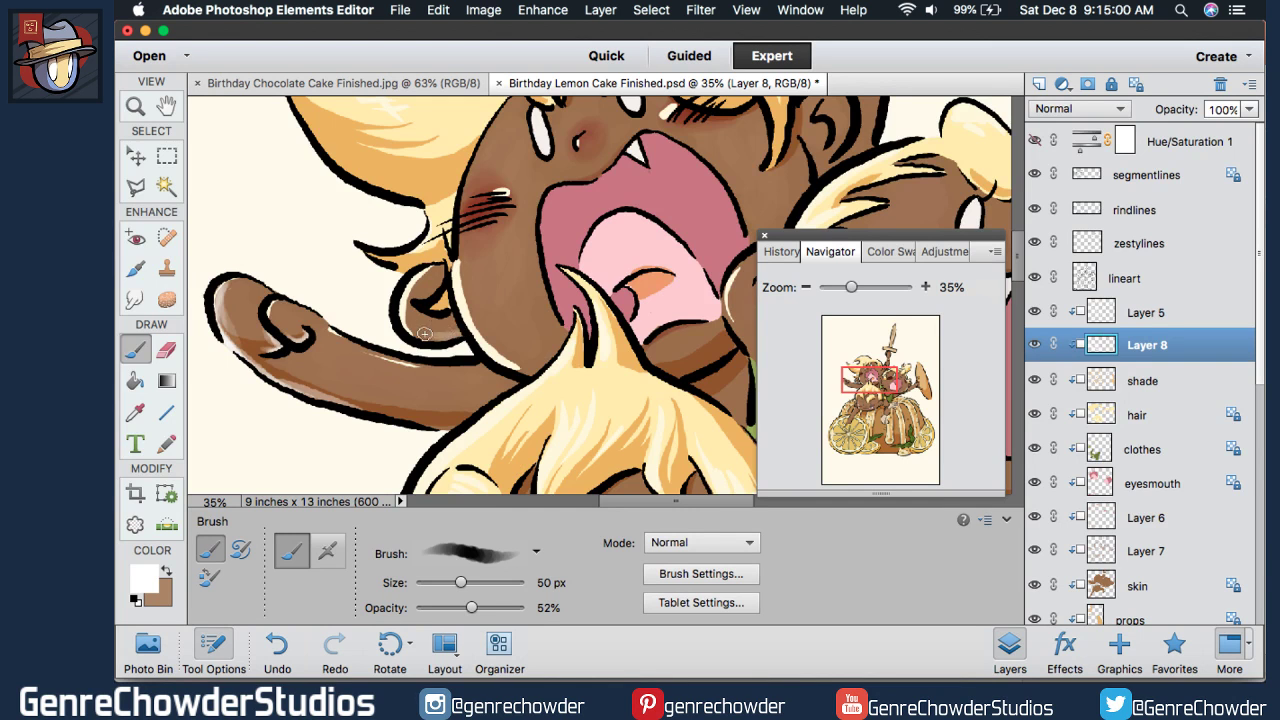
{"action": "mouse_move", "coordinate": [456, 328]}
{"action": "left_mouse_down"}
{"action": "mouse_move", "coordinate": [412, 331]}
{"action": "mouse_move", "coordinate": [440, 330]}
{"action": "mouse_move", "coordinate": [427, 339]}
{"action": "mouse_move", "coordinate": [404, 299]}
{"action": "mouse_move", "coordinate": [414, 331]}
{"action": "mouse_move", "coordinate": [453, 354]}
{"action": "mouse_move", "coordinate": [342, 337]}
{"action": "mouse_move", "coordinate": [327, 320]}
{"action": "mouse_move", "coordinate": [340, 337]}
{"action": "mouse_move", "coordinate": [398, 351]}
{"action": "mouse_move", "coordinate": [328, 335]}
{"action": "mouse_move", "coordinate": [429, 359]}
{"action": "mouse_move", "coordinate": [376, 345]}
{"action": "mouse_move", "coordinate": [396, 365]}
{"action": "mouse_move", "coordinate": [414, 356]}
{"action": "mouse_move", "coordinate": [370, 358]}
{"action": "mouse_move", "coordinate": [443, 367]}
{"action": "left_mouse_up"}
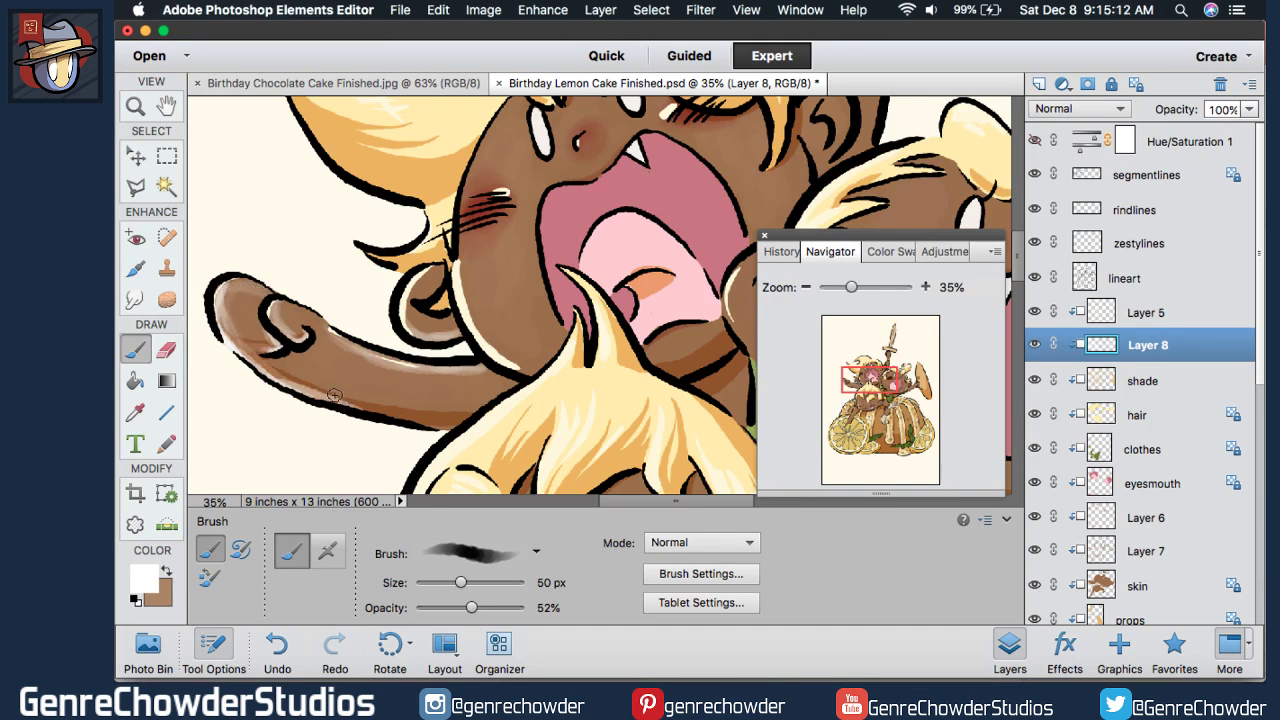
{"action": "mouse_move", "coordinate": [399, 413]}
{"action": "left_mouse_down"}
{"action": "mouse_move", "coordinate": [466, 419]}
{"action": "mouse_move", "coordinate": [399, 423]}
{"action": "left_mouse_up"}
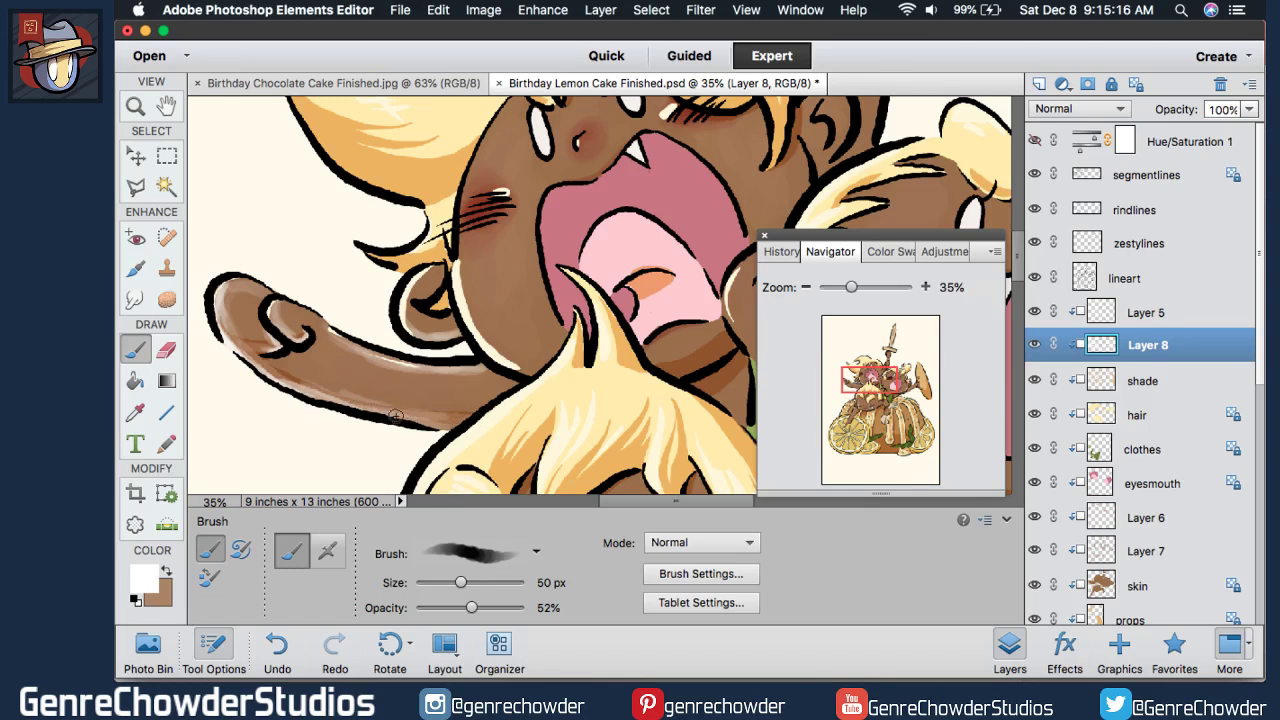
{"action": "mouse_move", "coordinate": [354, 403]}
{"action": "left_mouse_down"}
{"action": "mouse_move", "coordinate": [270, 371]}
{"action": "mouse_move", "coordinate": [325, 372]}
{"action": "left_mouse_up"}
- Preview Layer 8 at a reduced opacity and restore it to 100%
{"action": "left_click_drag", "start_coordinate": [1180, 108], "coordinate": [1141, 106]}
{"action": "type", "text": "100"}
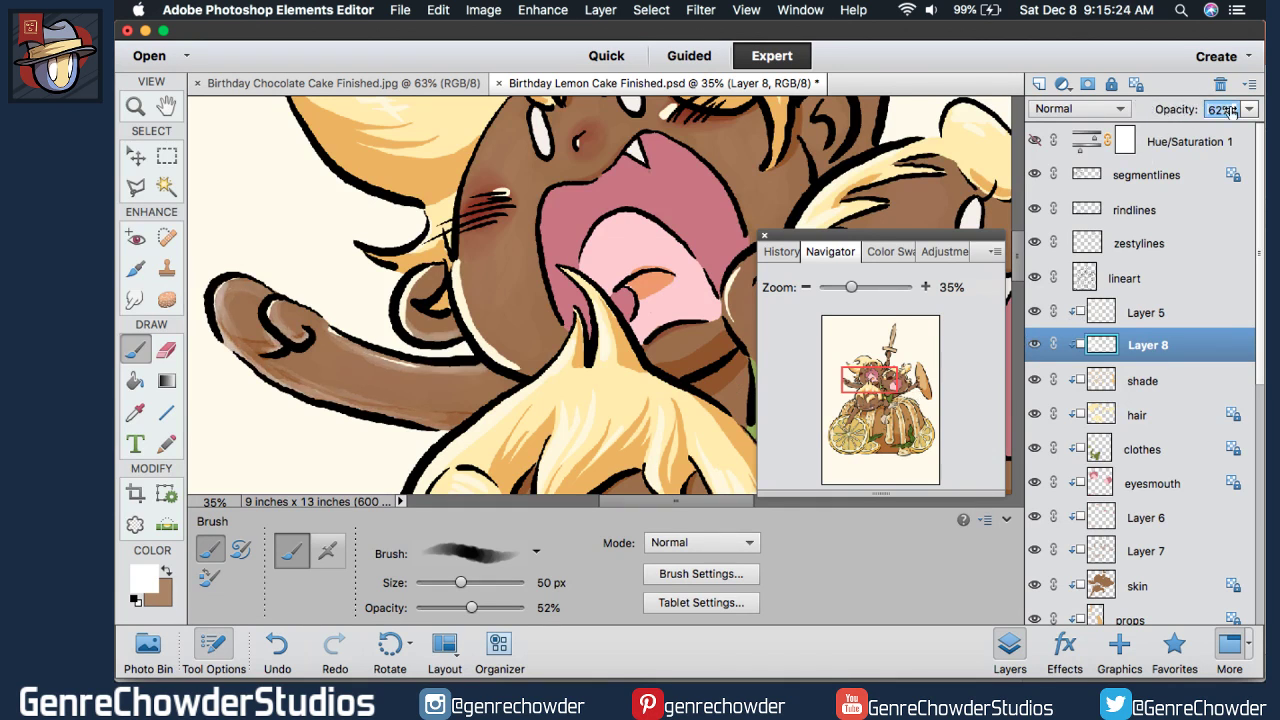
{"action": "key", "text": "Return"}
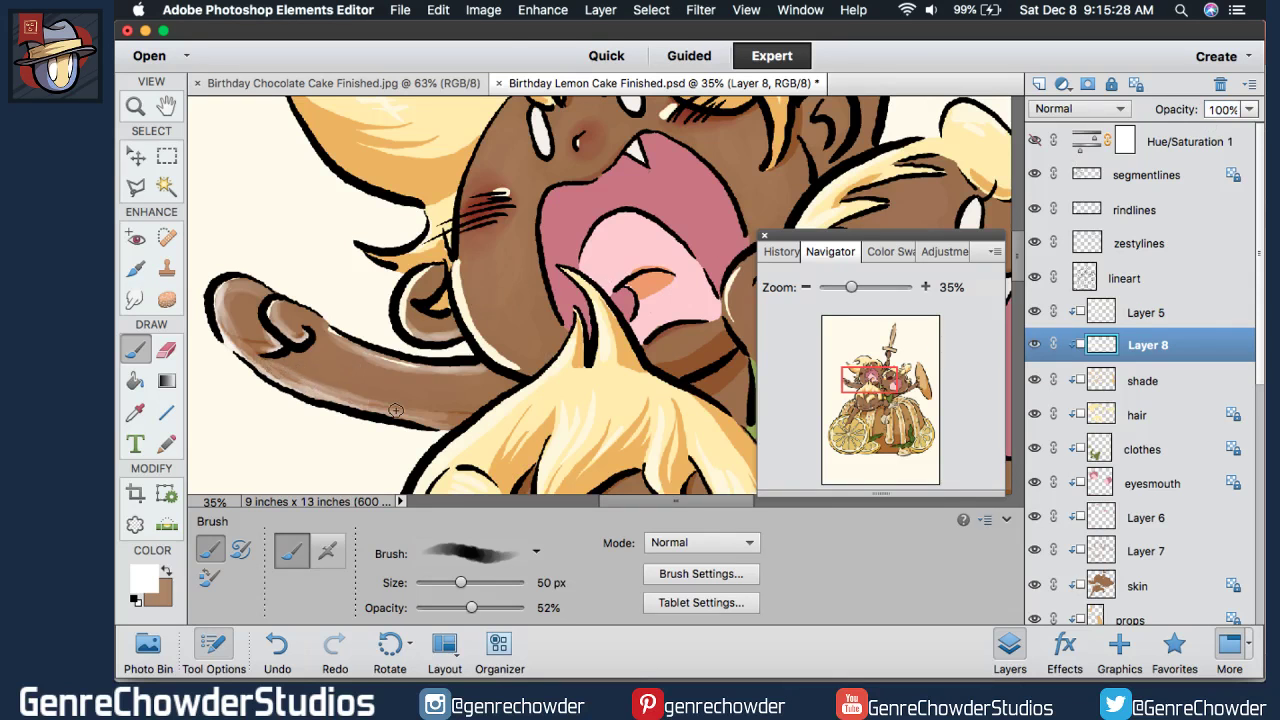
- Erase the white strokes on Layer 8 from the hand, arm and ear with a 407 px eraser at 100% opacity
{"action": "left_click", "coordinate": [166, 350]}
{"action": "mouse_move", "coordinate": [378, 600]}
{"action": "left_mouse_down"}
{"action": "mouse_move", "coordinate": [450, 600]}
{"action": "mouse_move", "coordinate": [400, 580]}
{"action": "left_mouse_up"}
{"action": "mouse_move", "coordinate": [287, 296]}
{"action": "left_mouse_down"}
{"action": "mouse_move", "coordinate": [233, 316]}
{"action": "mouse_move", "coordinate": [230, 251]}
{"action": "mouse_move", "coordinate": [253, 246]}
{"action": "mouse_move", "coordinate": [283, 299]}
{"action": "mouse_move", "coordinate": [329, 312]}
{"action": "mouse_move", "coordinate": [357, 392]}
{"action": "mouse_move", "coordinate": [397, 431]}
{"action": "left_mouse_up"}
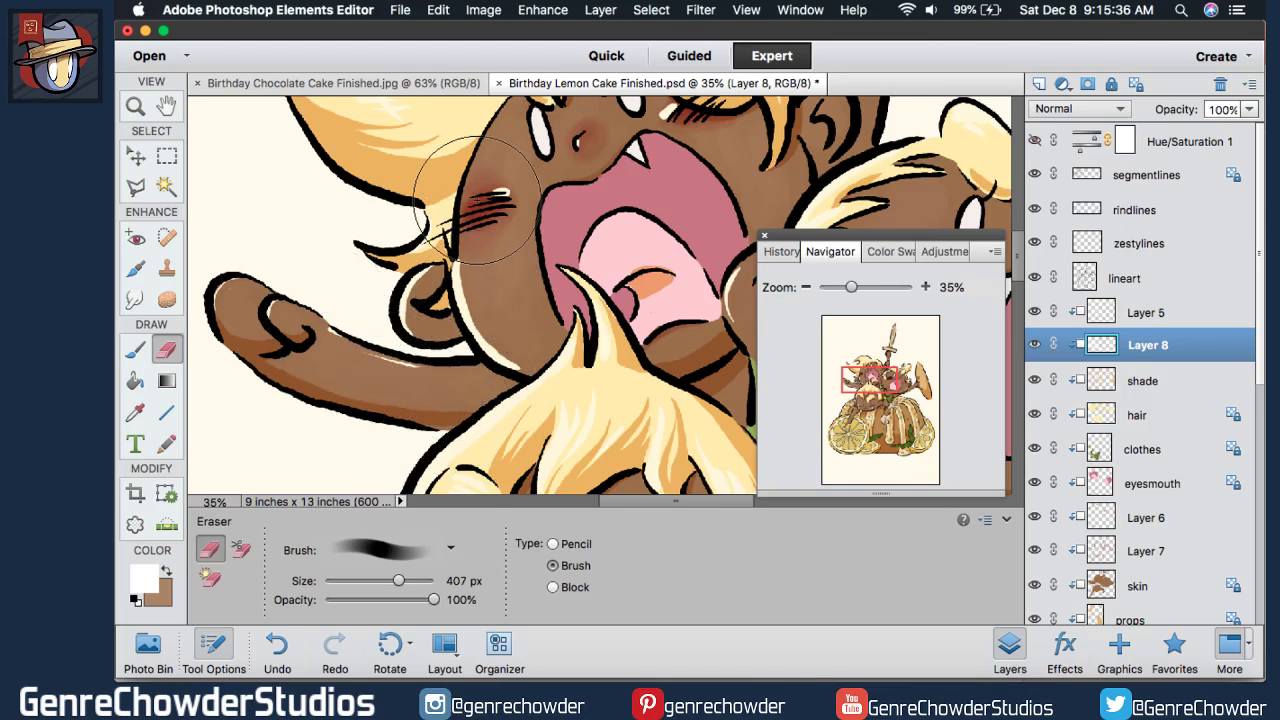
- Choose a soft round airbrush from the Default Brushes set and size it to 79 px
{"action": "left_click", "coordinate": [133, 347]}
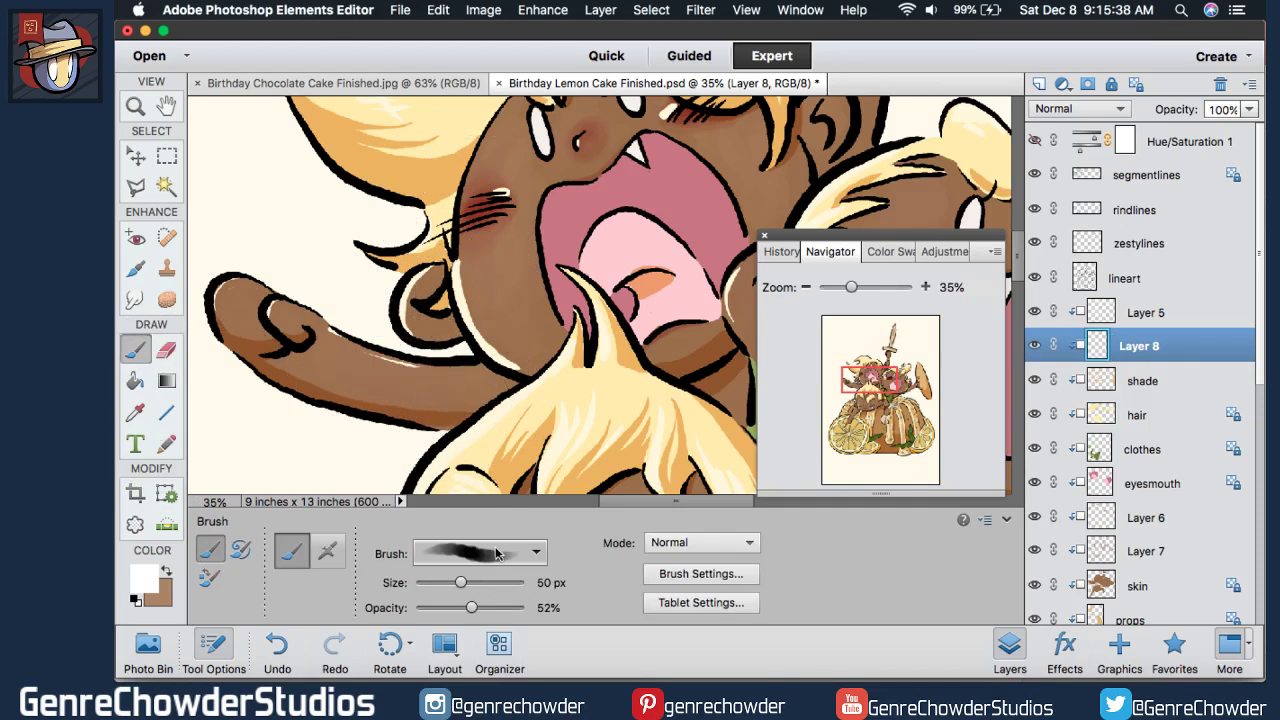
{"action": "left_click", "coordinate": [536, 553]}
{"action": "left_click", "coordinate": [463, 307]}
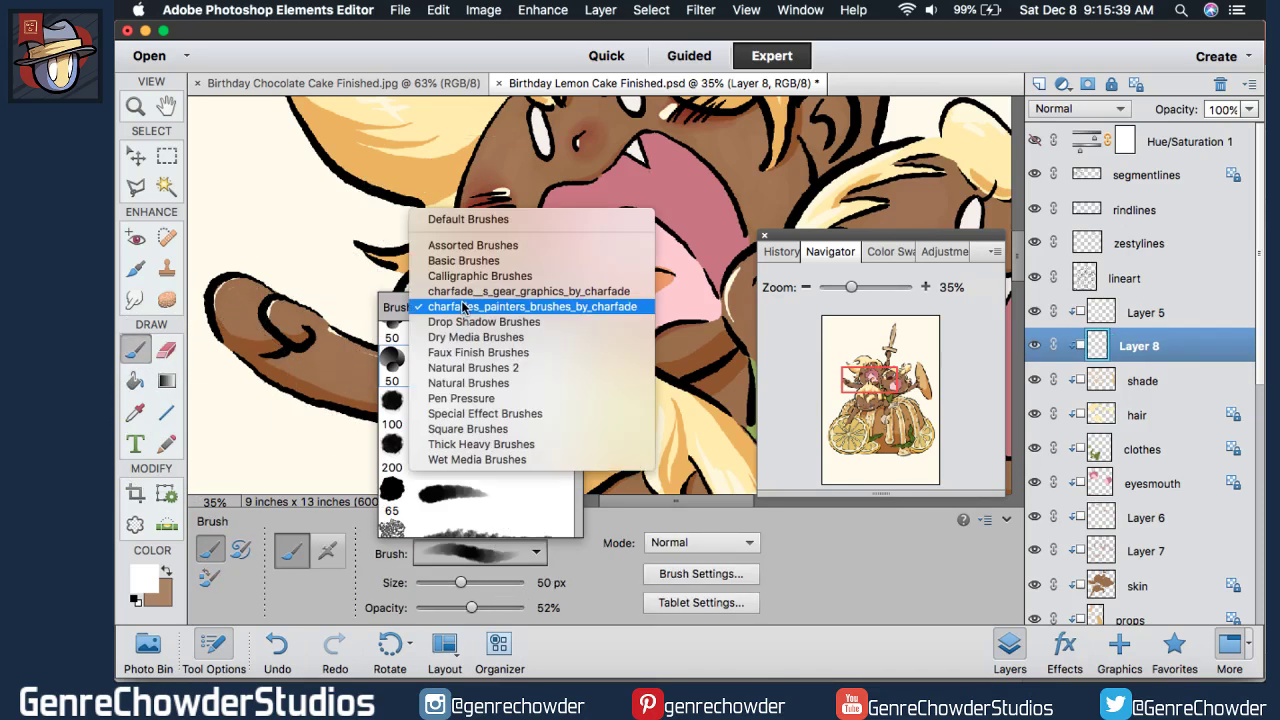
{"action": "left_click", "coordinate": [463, 220]}
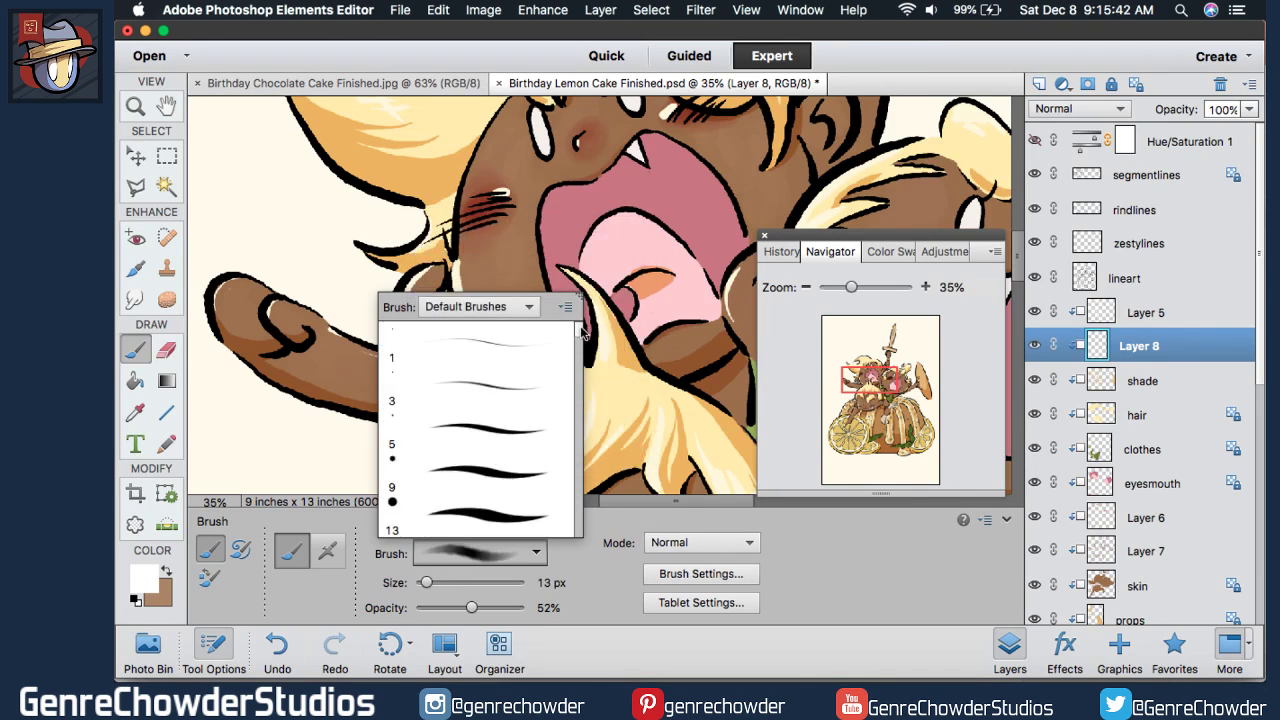
{"action": "left_click_drag", "start_coordinate": [581, 331], "coordinate": [568, 396]}
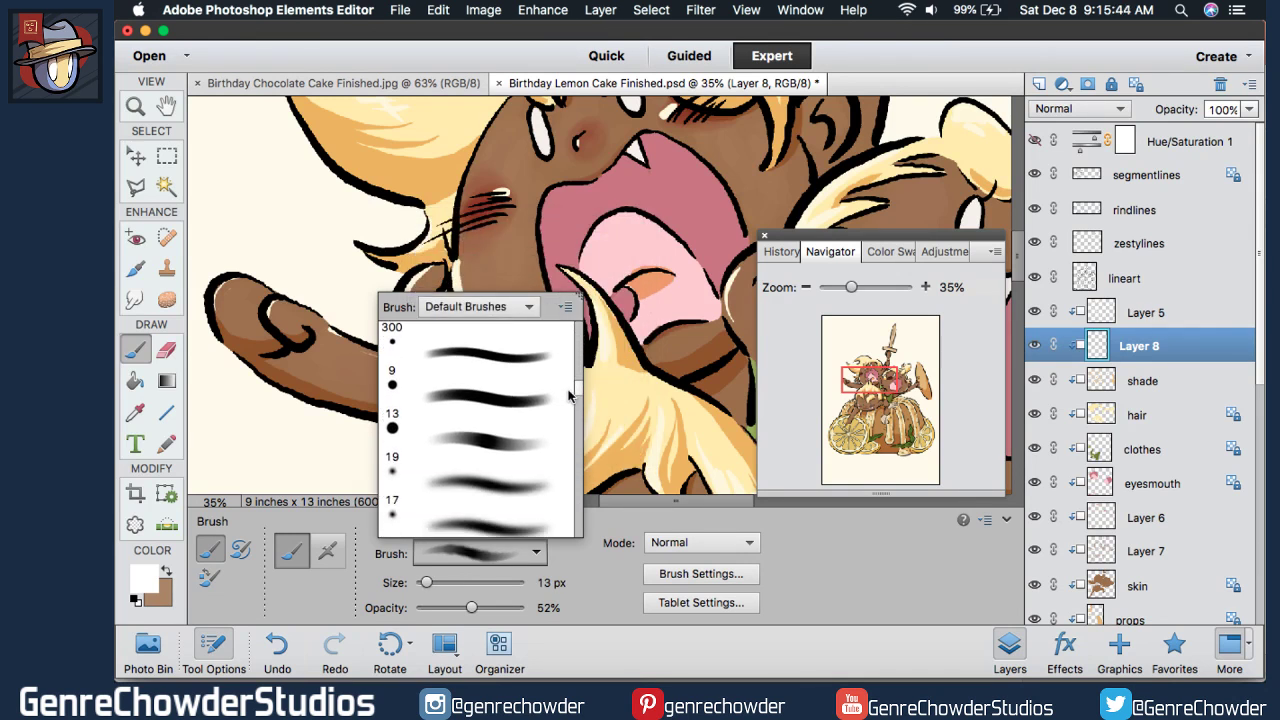
{"action": "left_click", "coordinate": [494, 458]}
{"action": "left_click_drag", "start_coordinate": [447, 586], "coordinate": [472, 588]}
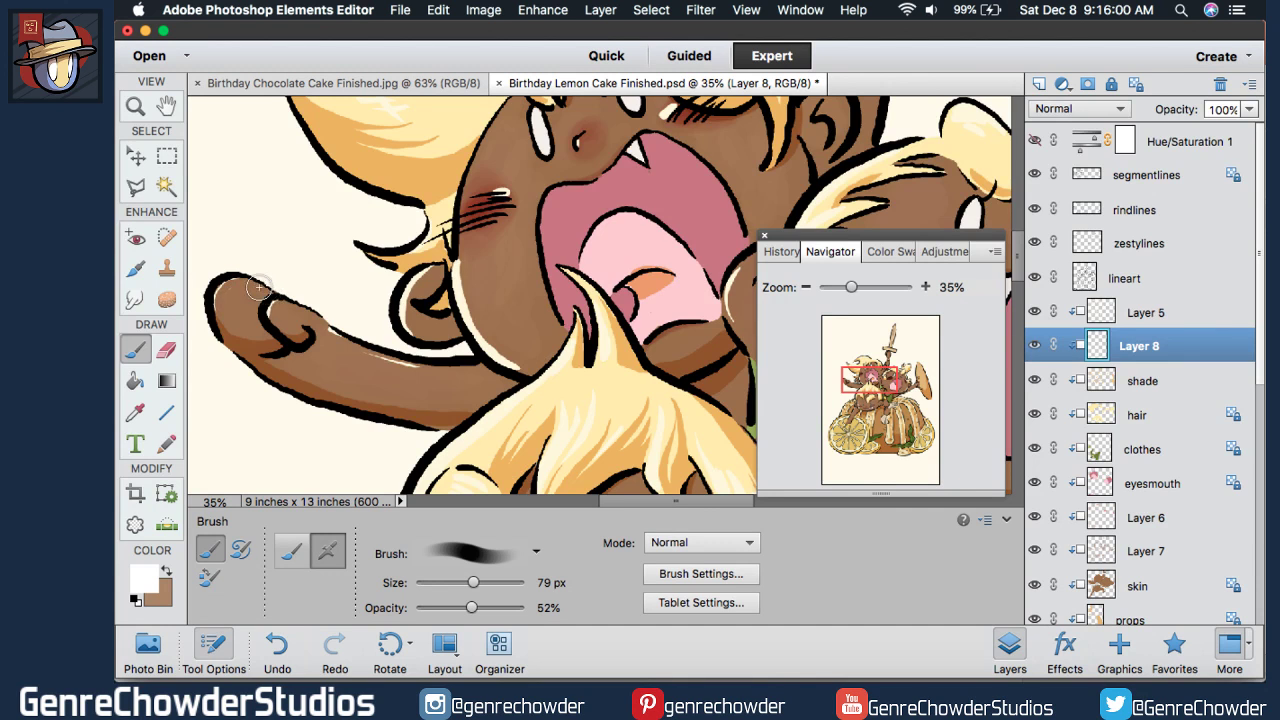
- Airbrush soft white highlights onto the outstretched hand and arm, the ear, and the cheek and jaw of the shouting face
{"action": "mouse_move", "coordinate": [258, 287]}
{"action": "left_mouse_down"}
{"action": "mouse_move", "coordinate": [214, 291]}
{"action": "mouse_move", "coordinate": [216, 323]}
{"action": "mouse_move", "coordinate": [256, 319]}
{"action": "mouse_move", "coordinate": [265, 292]}
{"action": "mouse_move", "coordinate": [235, 287]}
{"action": "mouse_move", "coordinate": [220, 314]}
{"action": "mouse_move", "coordinate": [251, 368]}
{"action": "mouse_move", "coordinate": [220, 314]}
{"action": "mouse_move", "coordinate": [241, 269]}
{"action": "mouse_move", "coordinate": [274, 306]}
{"action": "mouse_move", "coordinate": [243, 285]}
{"action": "mouse_move", "coordinate": [222, 334]}
{"action": "mouse_move", "coordinate": [289, 394]}
{"action": "mouse_move", "coordinate": [223, 293]}
{"action": "mouse_move", "coordinate": [229, 334]}
{"action": "mouse_move", "coordinate": [339, 430]}
{"action": "mouse_move", "coordinate": [216, 331]}
{"action": "mouse_move", "coordinate": [207, 302]}
{"action": "mouse_move", "coordinate": [323, 396]}
{"action": "mouse_move", "coordinate": [324, 383]}
{"action": "mouse_move", "coordinate": [226, 337]}
{"action": "mouse_move", "coordinate": [378, 416]}
{"action": "mouse_move", "coordinate": [379, 401]}
{"action": "mouse_move", "coordinate": [306, 369]}
{"action": "mouse_move", "coordinate": [391, 403]}
{"action": "mouse_move", "coordinate": [260, 369]}
{"action": "mouse_move", "coordinate": [430, 420]}
{"action": "mouse_move", "coordinate": [305, 396]}
{"action": "mouse_move", "coordinate": [488, 422]}
{"action": "mouse_move", "coordinate": [231, 371]}
{"action": "mouse_move", "coordinate": [399, 342]}
{"action": "mouse_move", "coordinate": [317, 315]}
{"action": "mouse_move", "coordinate": [392, 361]}
{"action": "mouse_move", "coordinate": [409, 359]}
{"action": "mouse_move", "coordinate": [327, 338]}
{"action": "mouse_move", "coordinate": [479, 373]}
{"action": "mouse_move", "coordinate": [424, 358]}
{"action": "mouse_move", "coordinate": [495, 357]}
{"action": "mouse_move", "coordinate": [312, 325]}
{"action": "mouse_move", "coordinate": [310, 299]}
{"action": "mouse_move", "coordinate": [295, 315]}
{"action": "mouse_move", "coordinate": [322, 321]}
{"action": "mouse_move", "coordinate": [287, 300]}
{"action": "mouse_move", "coordinate": [270, 308]}
{"action": "mouse_move", "coordinate": [300, 338]}
{"action": "mouse_move", "coordinate": [276, 305]}
{"action": "mouse_move", "coordinate": [291, 297]}
{"action": "mouse_move", "coordinate": [276, 323]}
{"action": "left_mouse_up"}
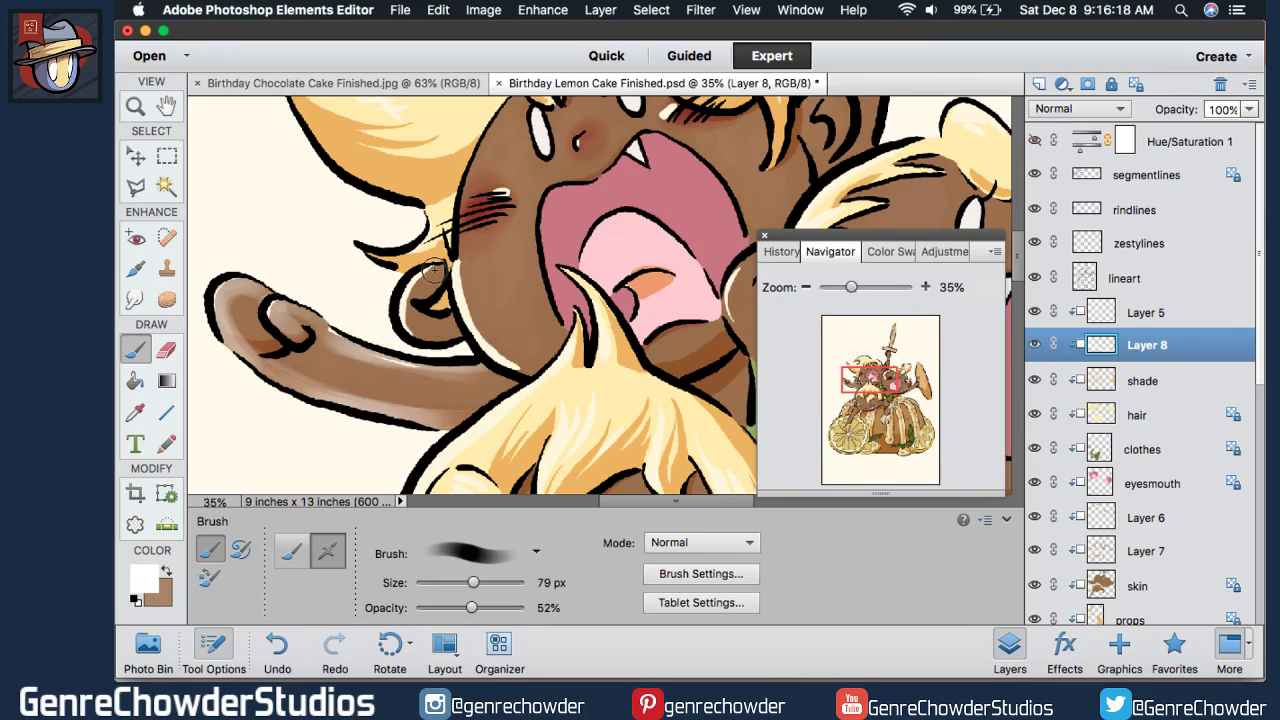
{"action": "mouse_move", "coordinate": [405, 305]}
{"action": "left_mouse_down"}
{"action": "mouse_move", "coordinate": [444, 334]}
{"action": "mouse_move", "coordinate": [462, 326]}
{"action": "mouse_move", "coordinate": [400, 305]}
{"action": "left_mouse_up"}
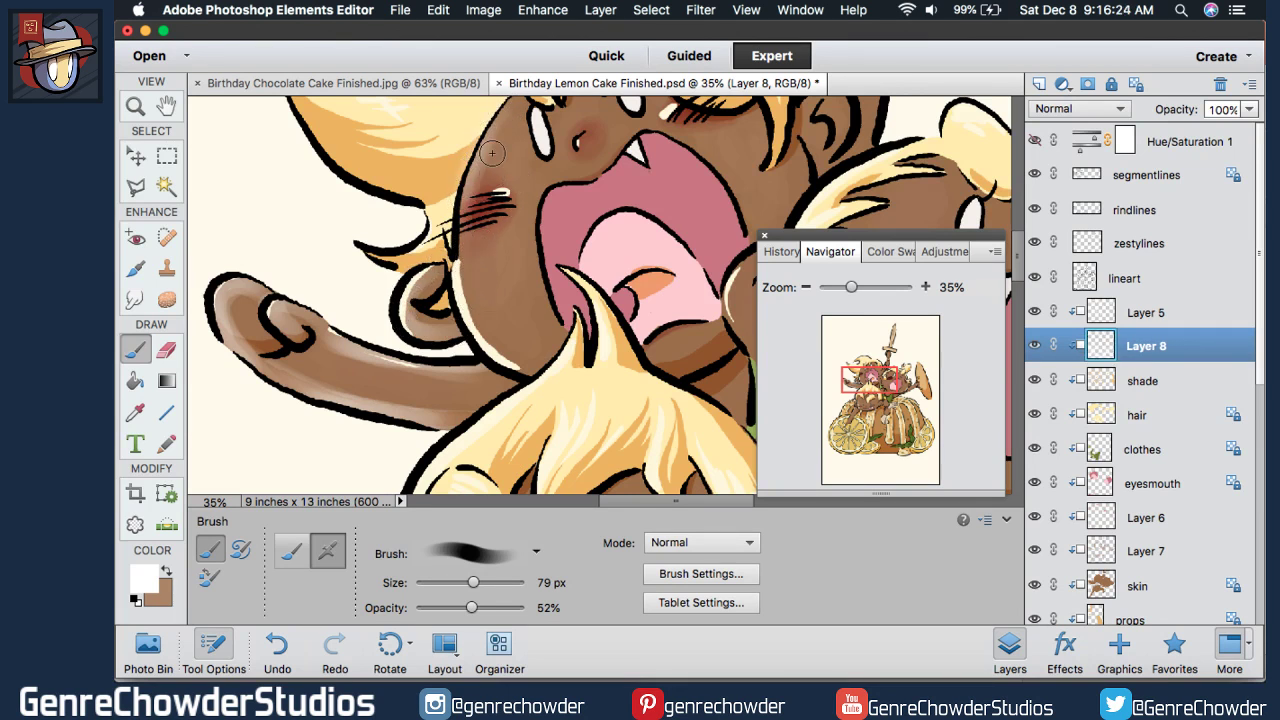
{"action": "left_click_drag", "start_coordinate": [466, 200], "coordinate": [484, 326]}
{"action": "left_click_drag", "start_coordinate": [458, 260], "coordinate": [496, 342]}
{"action": "mouse_move", "coordinate": [465, 214]}
{"action": "left_mouse_down"}
{"action": "mouse_move", "coordinate": [531, 359]}
{"action": "mouse_move", "coordinate": [560, 363]}
{"action": "mouse_move", "coordinate": [534, 361]}
{"action": "mouse_move", "coordinate": [463, 300]}
{"action": "mouse_move", "coordinate": [495, 340]}
{"action": "mouse_move", "coordinate": [569, 357]}
{"action": "mouse_move", "coordinate": [524, 346]}
{"action": "mouse_move", "coordinate": [476, 246]}
{"action": "mouse_move", "coordinate": [488, 183]}
{"action": "left_mouse_up"}
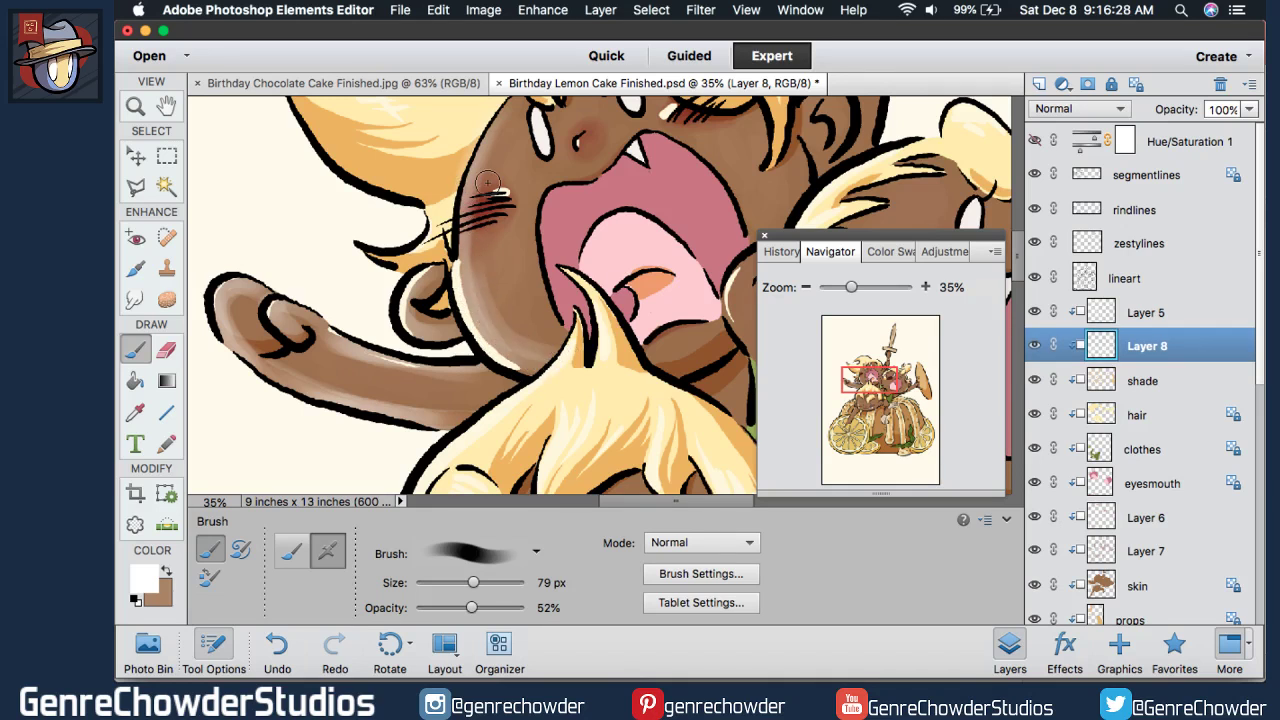
{"action": "mouse_move", "coordinate": [563, 348]}
{"action": "left_mouse_down"}
{"action": "mouse_move", "coordinate": [476, 269]}
{"action": "mouse_move", "coordinate": [496, 151]}
{"action": "mouse_move", "coordinate": [487, 133]}
{"action": "mouse_move", "coordinate": [481, 279]}
{"action": "mouse_move", "coordinate": [532, 359]}
{"action": "mouse_move", "coordinate": [564, 367]}
{"action": "mouse_move", "coordinate": [487, 335]}
{"action": "left_mouse_up"}
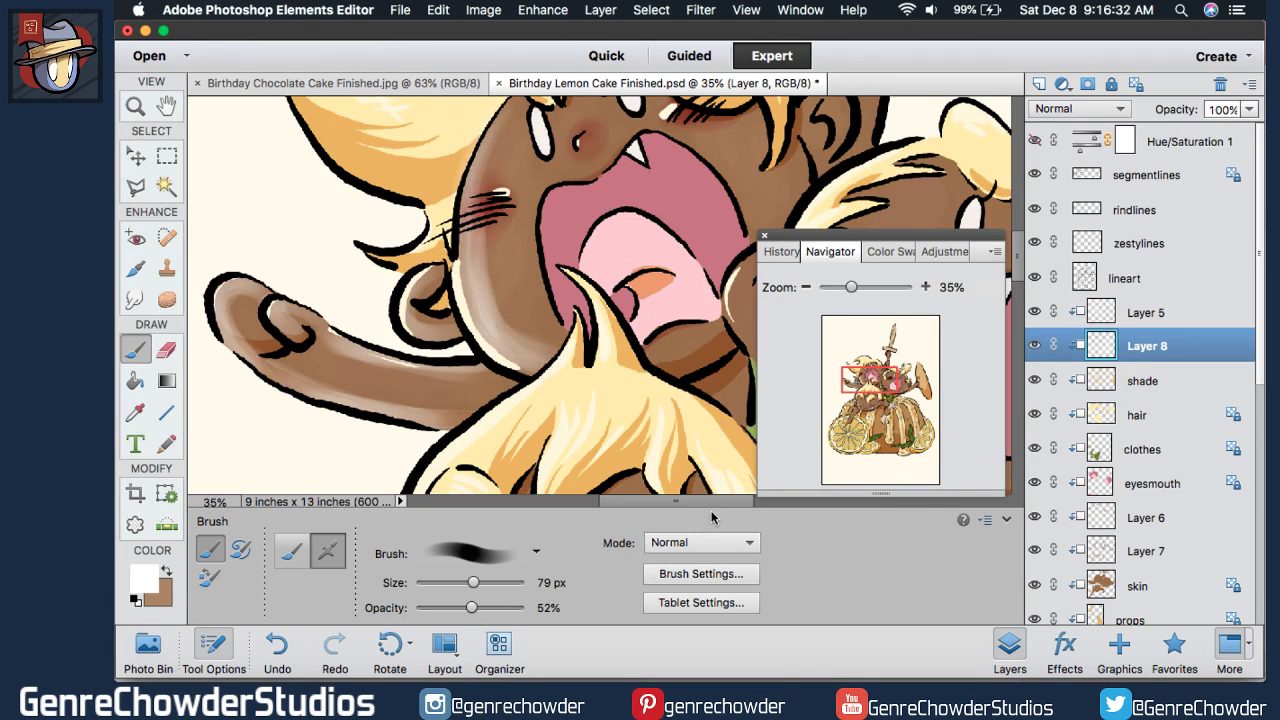
- Airbrush a soft highlight onto the skin below the shouting mouth, and compare Layer 8 at 37% opacity before restoring 100%
{"action": "scroll", "coordinate": [710, 440], "scroll_direction": "right", "scroll_amount": 3}
{"action": "mouse_move", "coordinate": [570, 350]}
{"action": "left_mouse_down"}
{"action": "mouse_move", "coordinate": [527, 372]}
{"action": "mouse_move", "coordinate": [597, 339]}
{"action": "mouse_move", "coordinate": [509, 374]}
{"action": "mouse_move", "coordinate": [606, 330]}
{"action": "mouse_move", "coordinate": [573, 348]}
{"action": "mouse_move", "coordinate": [558, 378]}
{"action": "mouse_move", "coordinate": [602, 359]}
{"action": "left_mouse_up"}
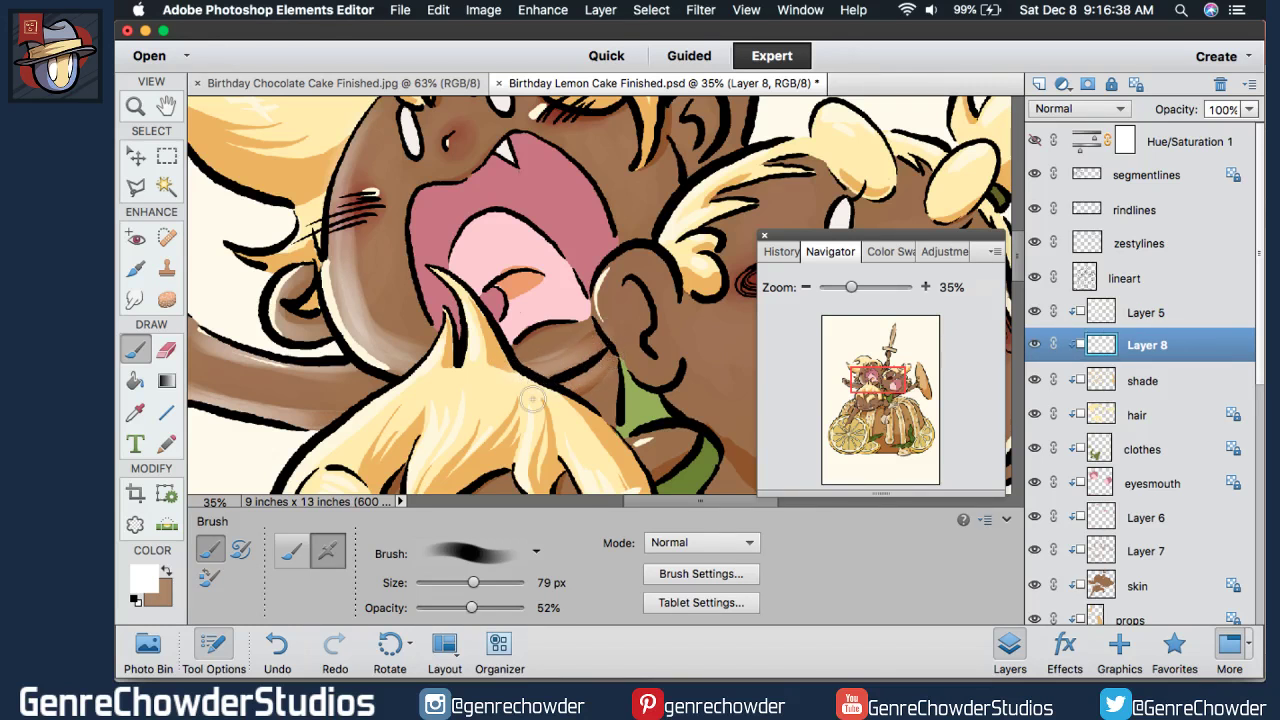
{"action": "left_click_drag", "start_coordinate": [1147, 109], "coordinate": [1103, 108]}
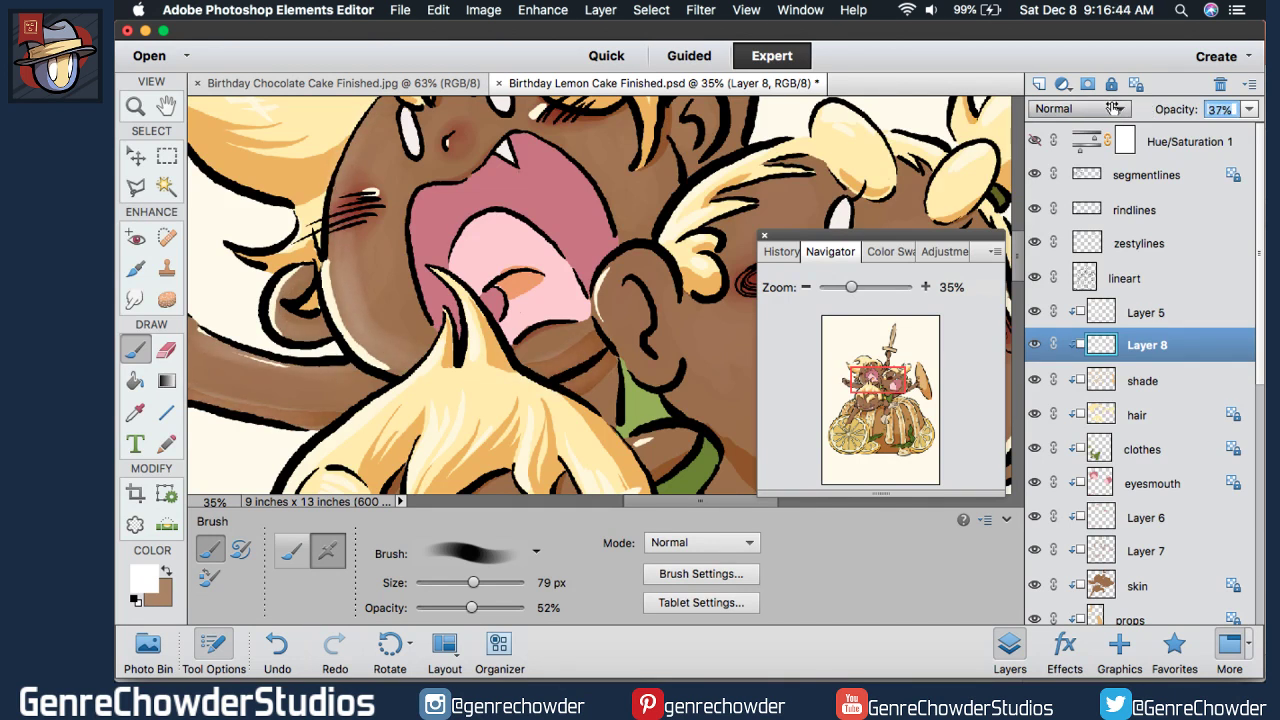
{"action": "left_click_drag", "start_coordinate": [1113, 108], "coordinate": [1238, 110]}
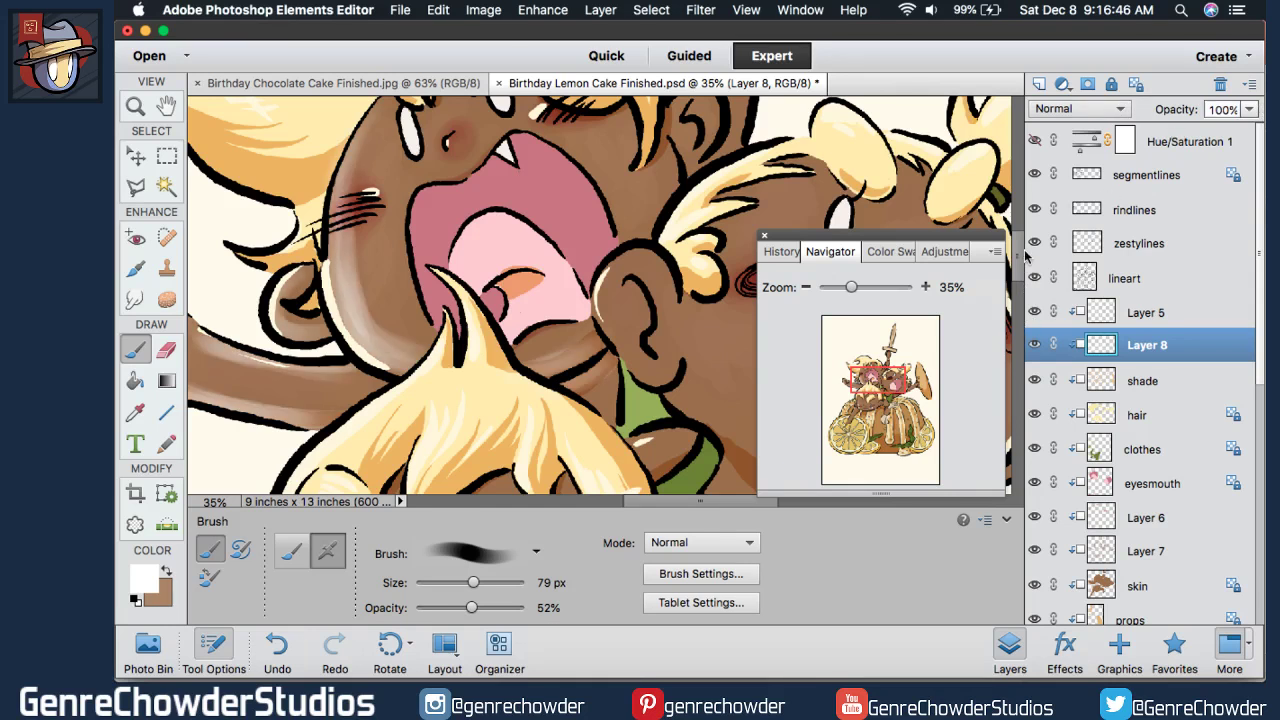
- Check the Birthday Chocolate Cake image for reference, and airbrush soft white highlights onto the raised arm and the hand gripping the sword
{"action": "scroll", "coordinate": [660, 230], "scroll_direction": "up", "scroll_amount": 5}
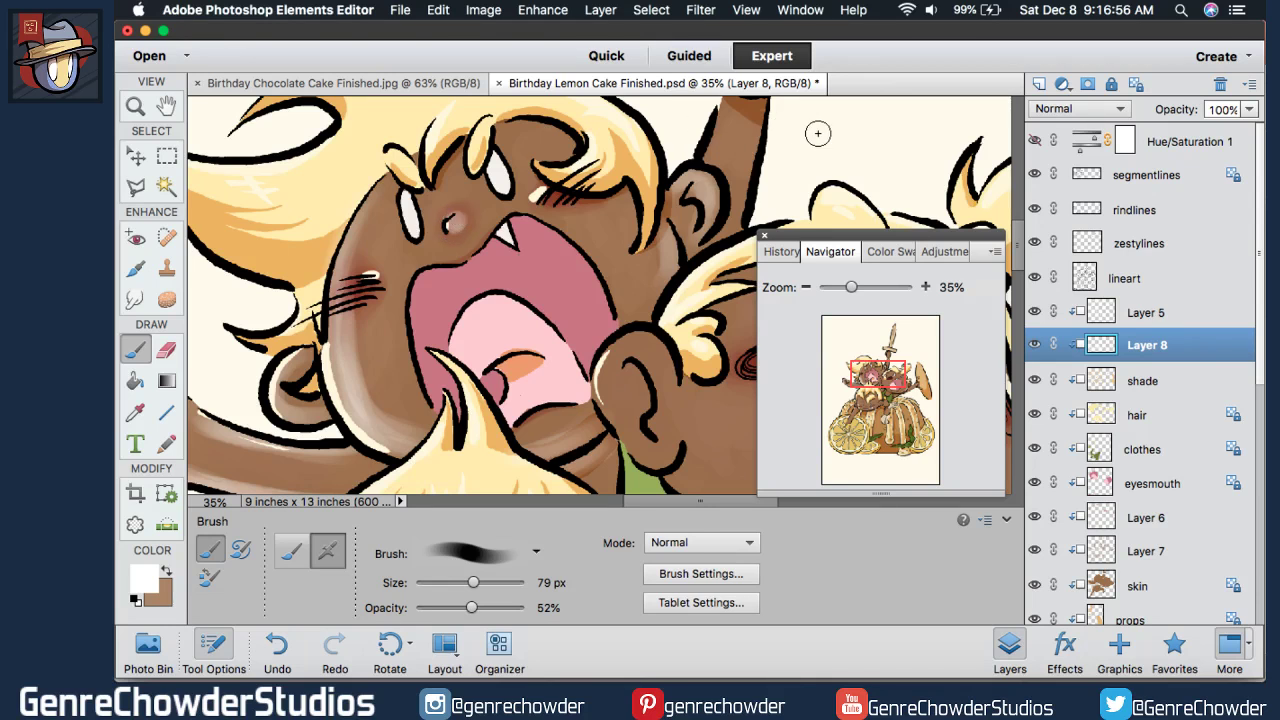
{"action": "left_click", "coordinate": [342, 81]}
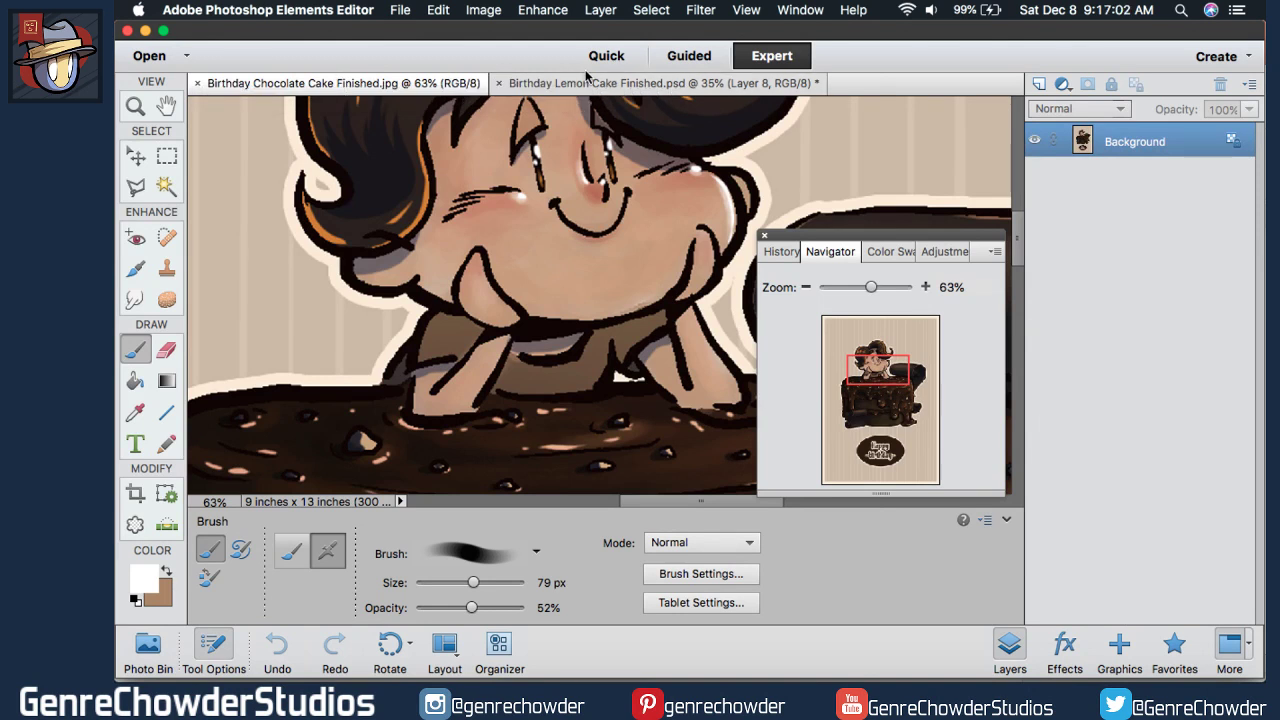
{"action": "left_click", "coordinate": [660, 84]}
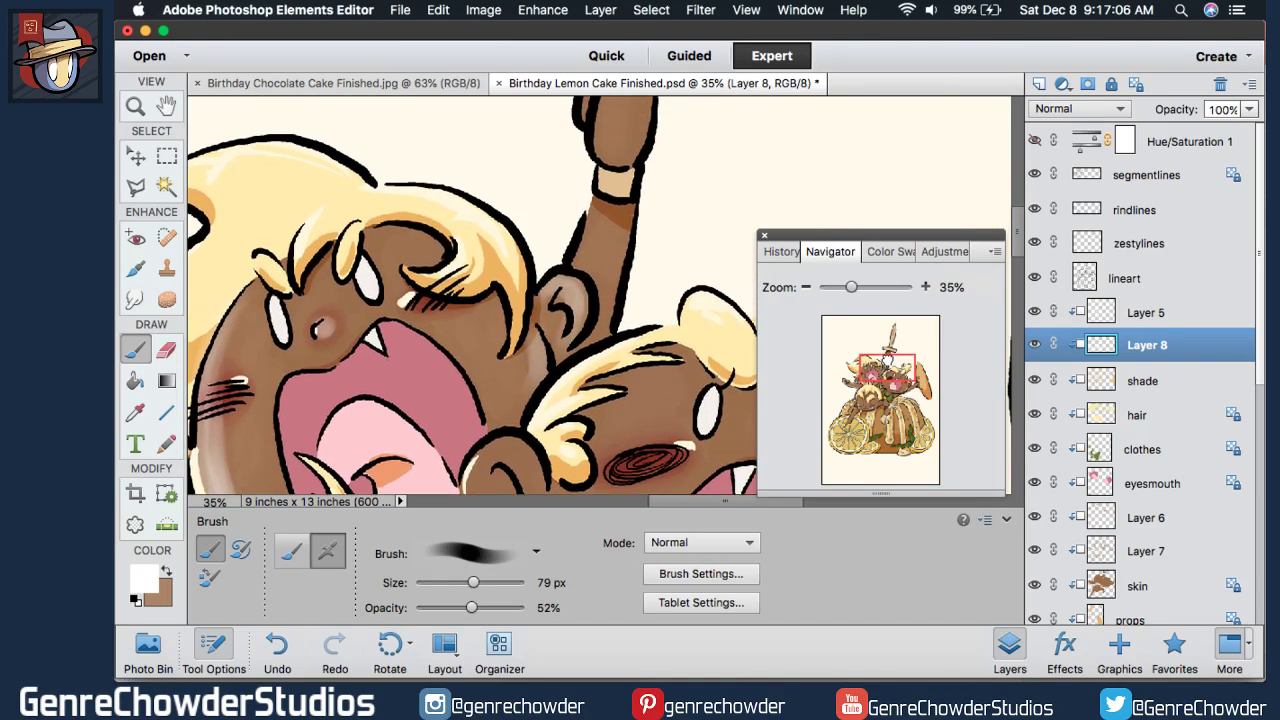
{"action": "mouse_move", "coordinate": [625, 242]}
{"action": "left_mouse_down"}
{"action": "mouse_move", "coordinate": [604, 332]}
{"action": "mouse_move", "coordinate": [626, 262]}
{"action": "mouse_move", "coordinate": [620, 285]}
{"action": "mouse_move", "coordinate": [591, 243]}
{"action": "mouse_move", "coordinate": [593, 201]}
{"action": "mouse_move", "coordinate": [574, 277]}
{"action": "left_mouse_up"}
{"action": "left_click_drag", "start_coordinate": [1018, 238], "coordinate": [1017, 218]}
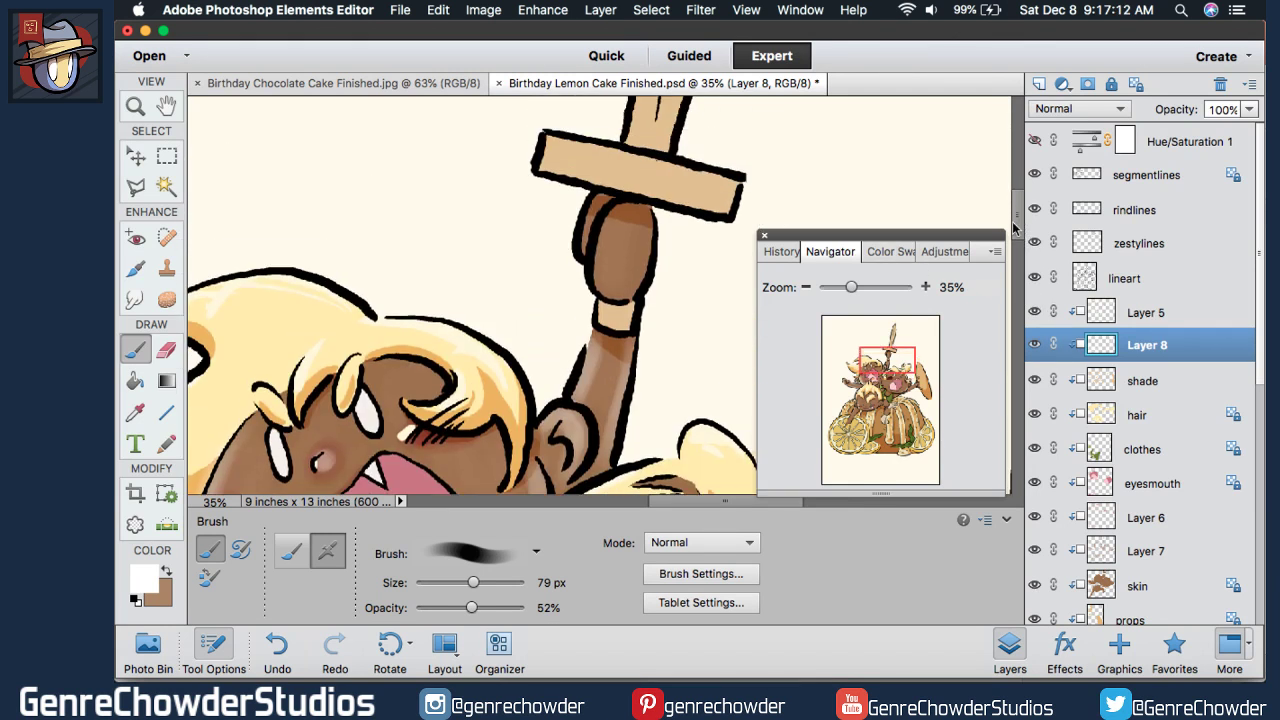
{"action": "mouse_move", "coordinate": [600, 205]}
{"action": "left_mouse_down"}
{"action": "mouse_move", "coordinate": [589, 276]}
{"action": "mouse_move", "coordinate": [625, 283]}
{"action": "mouse_move", "coordinate": [600, 264]}
{"action": "mouse_move", "coordinate": [626, 200]}
{"action": "mouse_move", "coordinate": [600, 272]}
{"action": "mouse_move", "coordinate": [653, 245]}
{"action": "mouse_move", "coordinate": [644, 213]}
{"action": "mouse_move", "coordinate": [619, 295]}
{"action": "mouse_move", "coordinate": [594, 283]}
{"action": "mouse_move", "coordinate": [642, 270]}
{"action": "mouse_move", "coordinate": [649, 208]}
{"action": "mouse_move", "coordinate": [590, 249]}
{"action": "left_mouse_up"}
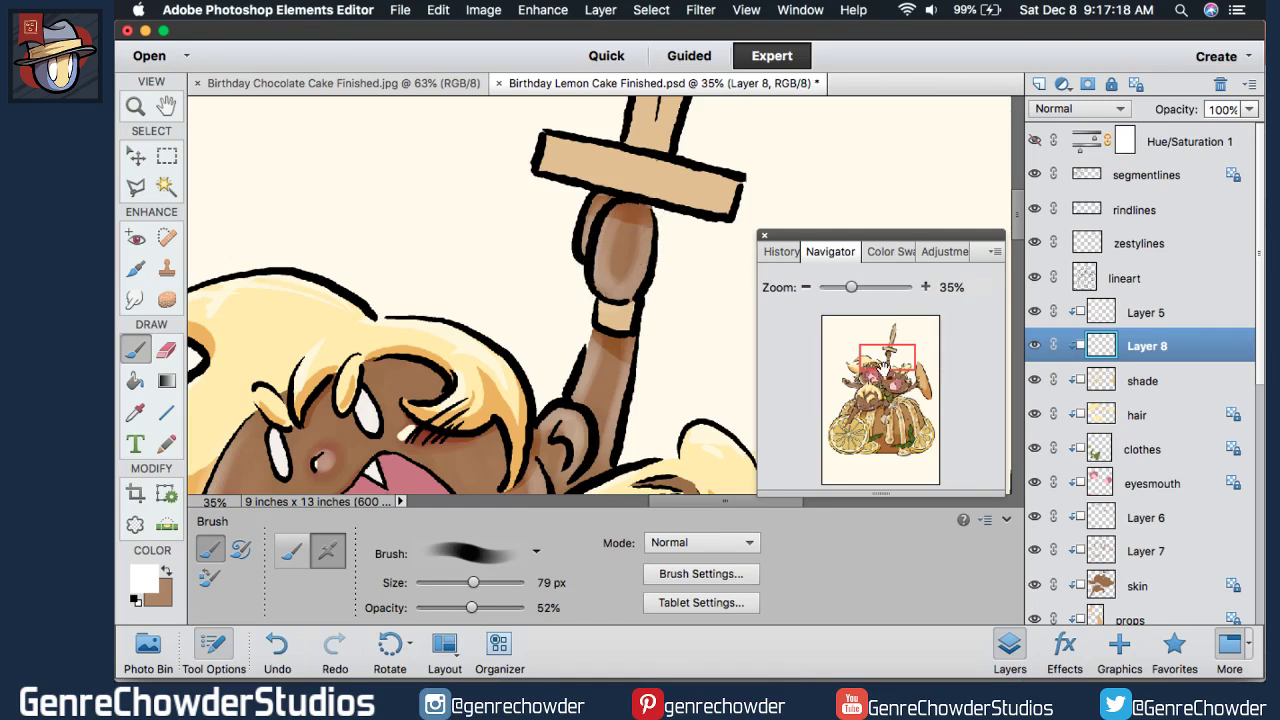
- Soften the white highlights on the outstretched hand and arm with an 81 px eraser at 54% opacity
{"action": "left_click_drag", "start_coordinate": [885, 362], "coordinate": [880, 379]}
{"action": "scroll", "coordinate": [600, 300], "scroll_direction": "up", "scroll_amount": 2}
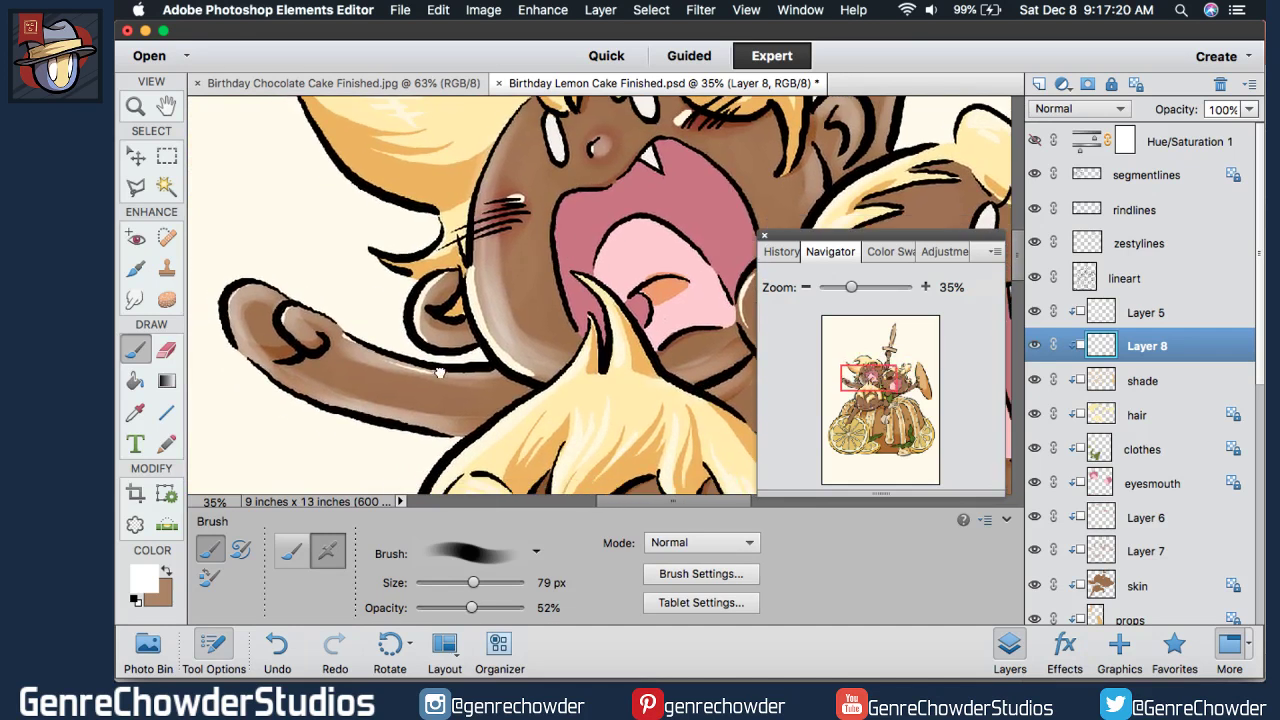
{"action": "key", "text": "e"}
{"action": "left_click", "coordinate": [381, 599]}
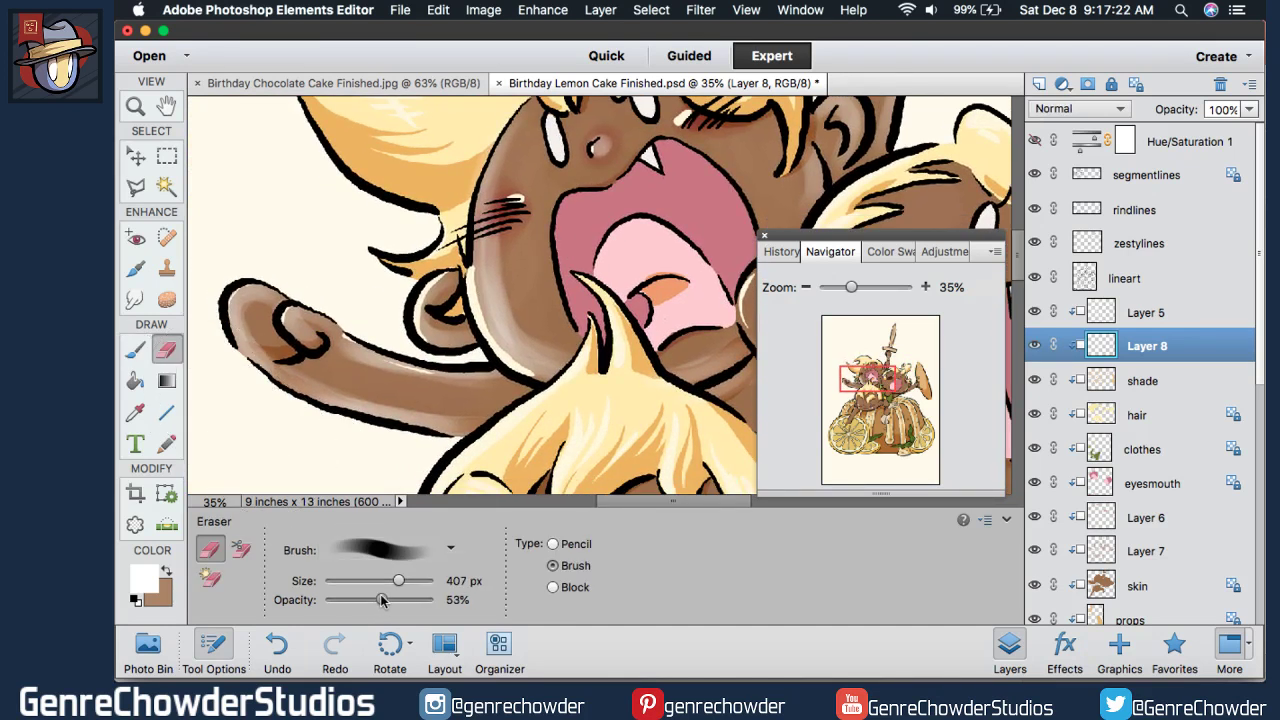
{"action": "left_click_drag", "start_coordinate": [396, 577], "coordinate": [383, 580]}
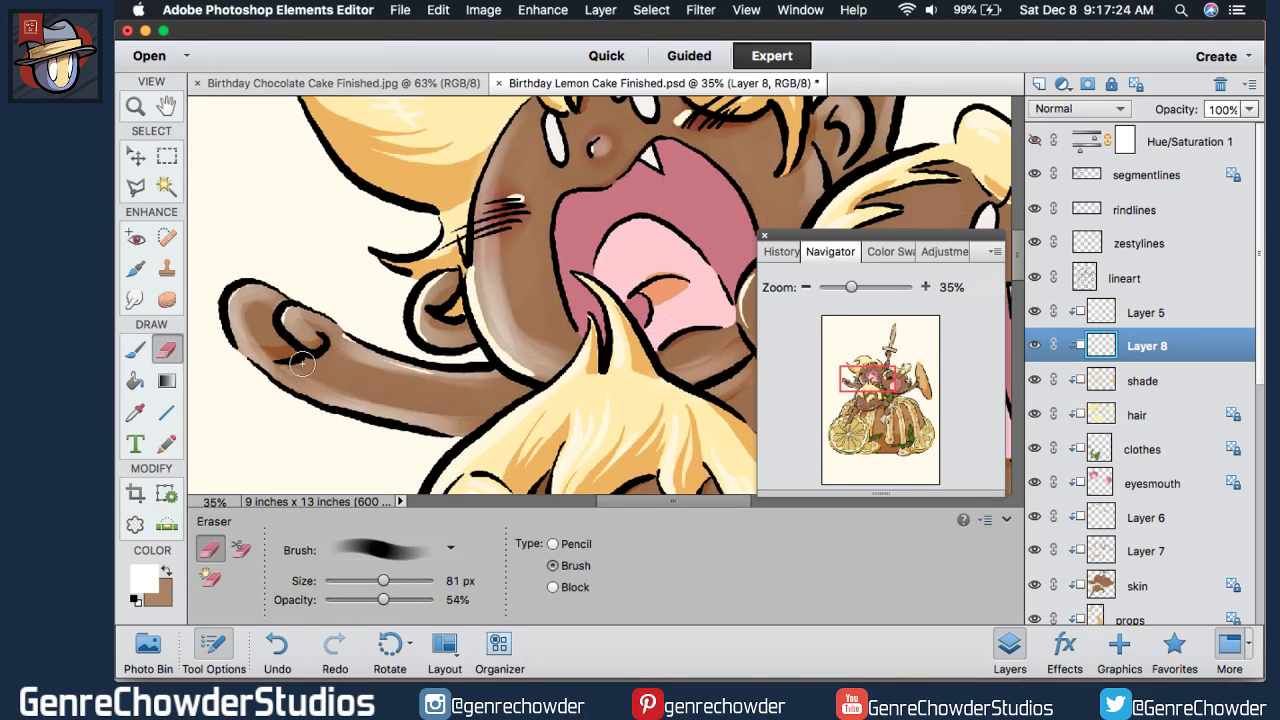
{"action": "mouse_move", "coordinate": [359, 386]}
{"action": "left_mouse_down"}
{"action": "mouse_move", "coordinate": [412, 394]}
{"action": "mouse_move", "coordinate": [312, 377]}
{"action": "mouse_move", "coordinate": [475, 408]}
{"action": "mouse_move", "coordinate": [324, 351]}
{"action": "mouse_move", "coordinate": [476, 385]}
{"action": "mouse_move", "coordinate": [363, 375]}
{"action": "mouse_move", "coordinate": [478, 403]}
{"action": "mouse_move", "coordinate": [438, 412]}
{"action": "mouse_move", "coordinate": [341, 379]}
{"action": "mouse_move", "coordinate": [397, 410]}
{"action": "left_mouse_up"}
{"action": "mouse_move", "coordinate": [246, 316]}
{"action": "left_mouse_down"}
{"action": "mouse_move", "coordinate": [273, 330]}
{"action": "mouse_move", "coordinate": [245, 313]}
{"action": "mouse_move", "coordinate": [277, 323]}
{"action": "mouse_move", "coordinate": [242, 319]}
{"action": "mouse_move", "coordinate": [265, 319]}
{"action": "mouse_move", "coordinate": [269, 342]}
{"action": "mouse_move", "coordinate": [261, 306]}
{"action": "mouse_move", "coordinate": [280, 349]}
{"action": "mouse_move", "coordinate": [264, 304]}
{"action": "mouse_move", "coordinate": [278, 359]}
{"action": "mouse_move", "coordinate": [254, 303]}
{"action": "mouse_move", "coordinate": [314, 352]}
{"action": "mouse_move", "coordinate": [318, 332]}
{"action": "mouse_move", "coordinate": [298, 320]}
{"action": "mouse_move", "coordinate": [322, 331]}
{"action": "mouse_move", "coordinate": [301, 324]}
{"action": "mouse_move", "coordinate": [393, 376]}
{"action": "left_mouse_up"}
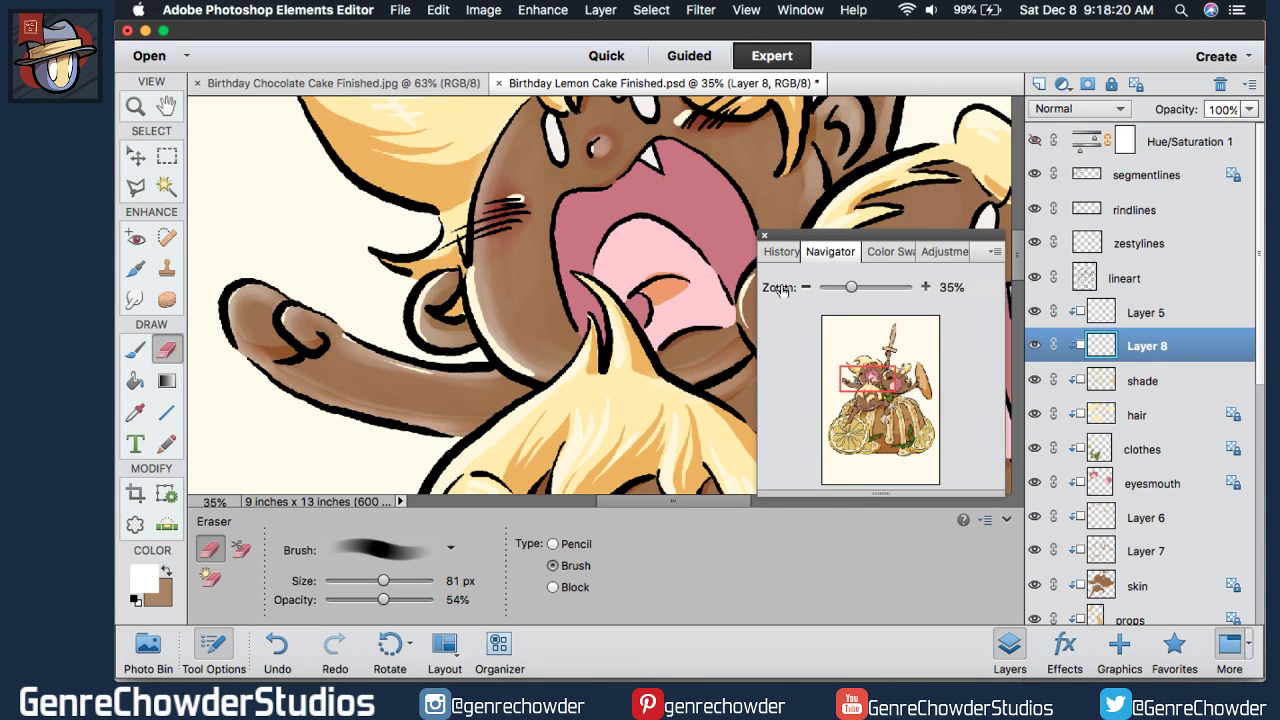
{"action": "mouse_move", "coordinate": [885, 375]}
{"action": "left_mouse_down"}
{"action": "mouse_move", "coordinate": [907, 377]}
{"action": "mouse_move", "coordinate": [895, 369]}
{"action": "left_mouse_up"}
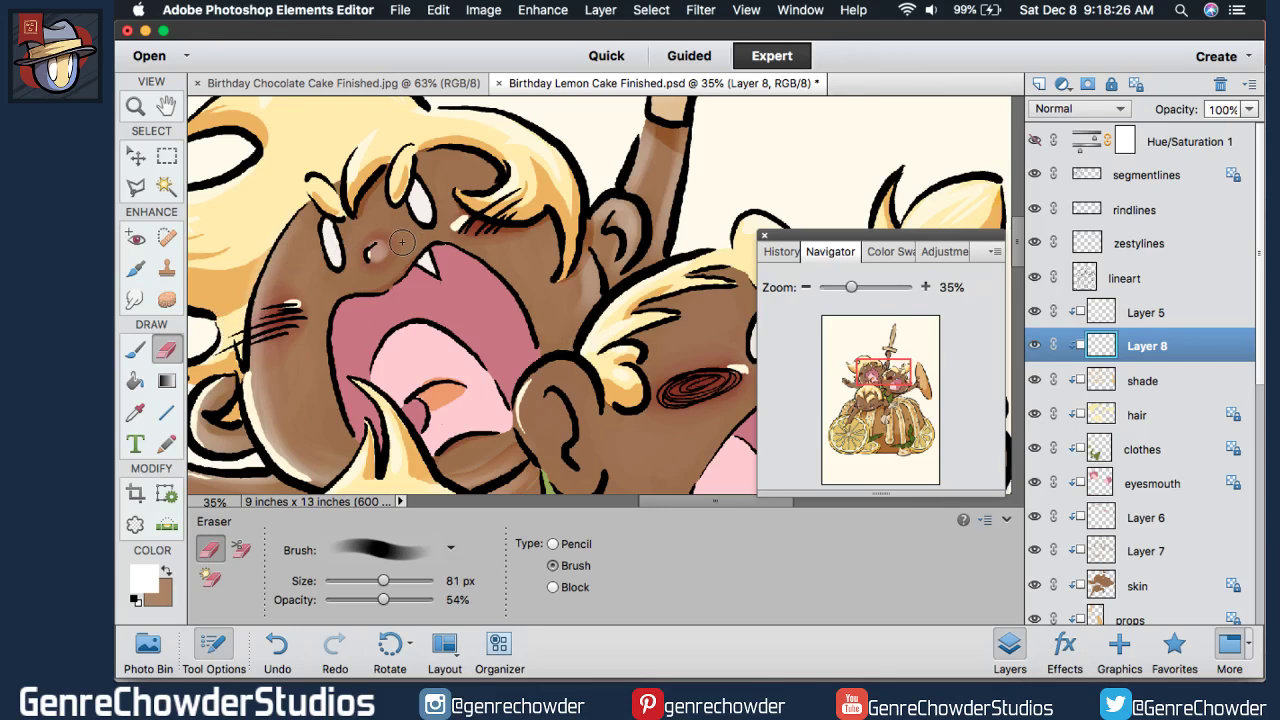
- Soften the white highlights around the shouting character's nose, on the ear, the raised arm and the outstretched arm with the 81 px eraser
{"action": "left_click_drag", "start_coordinate": [401, 242], "coordinate": [390, 255]}
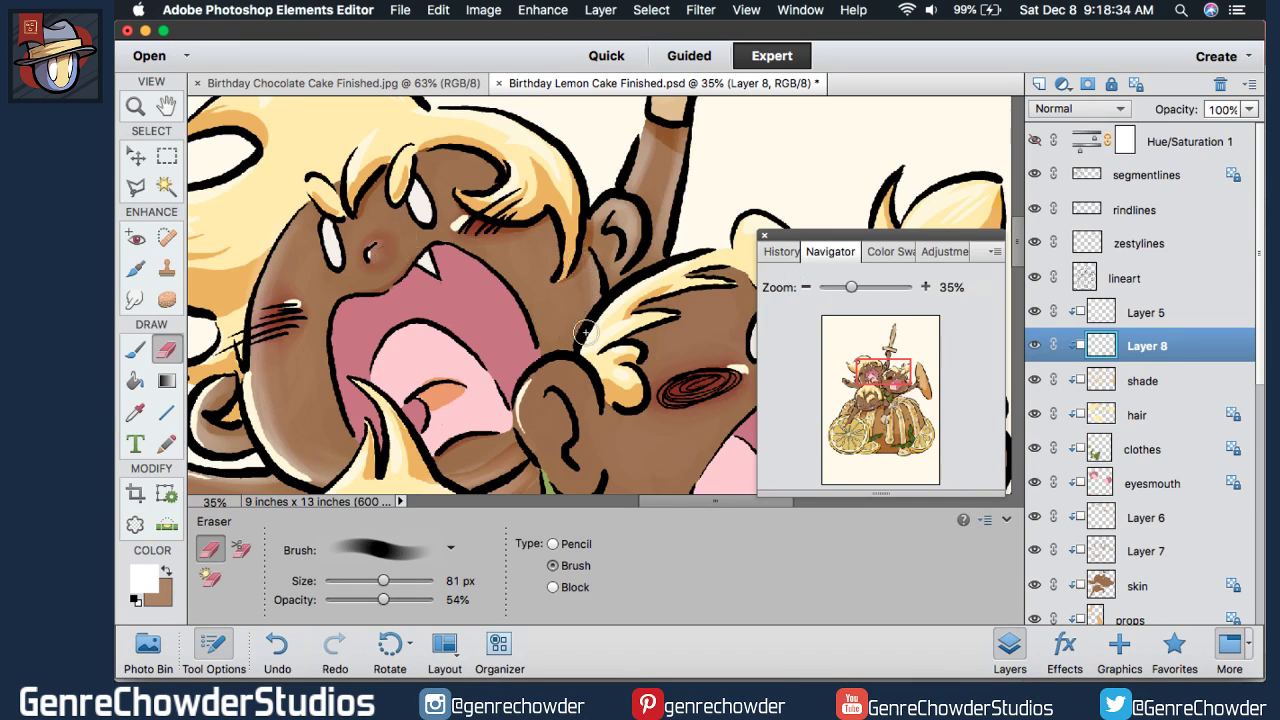
{"action": "left_click_drag", "start_coordinate": [622, 218], "coordinate": [628, 243]}
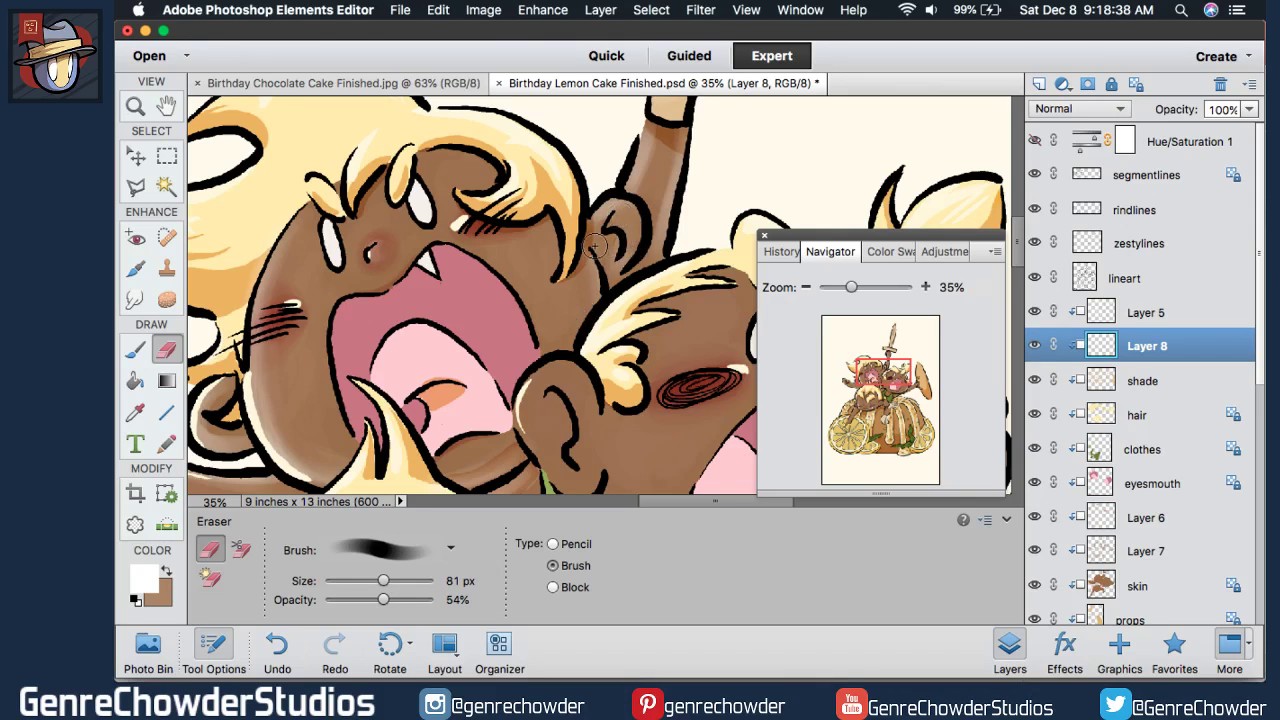
{"action": "mouse_move", "coordinate": [646, 163]}
{"action": "left_mouse_down"}
{"action": "mouse_move", "coordinate": [634, 211]}
{"action": "mouse_move", "coordinate": [662, 124]}
{"action": "mouse_move", "coordinate": [638, 189]}
{"action": "mouse_move", "coordinate": [669, 160]}
{"action": "mouse_move", "coordinate": [655, 200]}
{"action": "mouse_move", "coordinate": [673, 148]}
{"action": "mouse_move", "coordinate": [640, 268]}
{"action": "mouse_move", "coordinate": [674, 142]}
{"action": "left_mouse_up"}
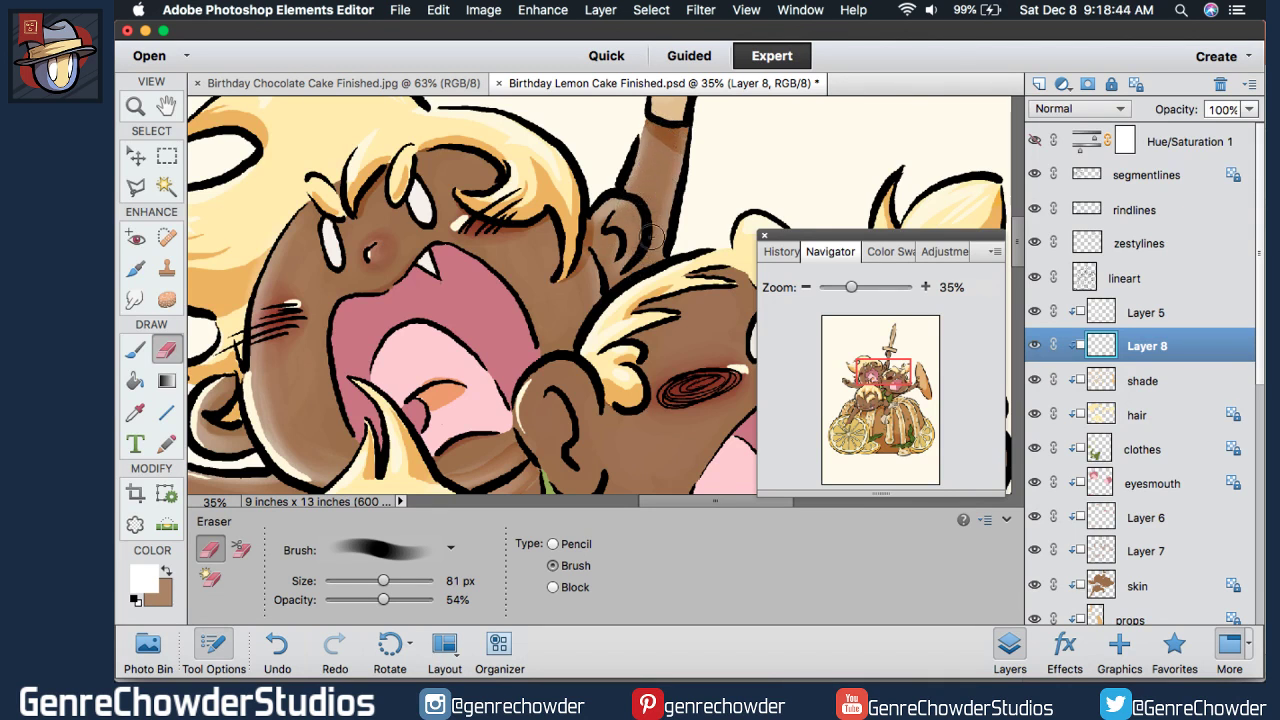
{"action": "left_click_drag", "start_coordinate": [886, 376], "coordinate": [891, 357]}
{"action": "mouse_move", "coordinate": [572, 315]}
{"action": "left_mouse_down"}
{"action": "mouse_move", "coordinate": [586, 256]}
{"action": "mouse_move", "coordinate": [565, 329]}
{"action": "mouse_move", "coordinate": [575, 255]}
{"action": "left_mouse_up"}
{"action": "scroll", "coordinate": [590, 377], "scroll_direction": "down", "scroll_amount": 10}
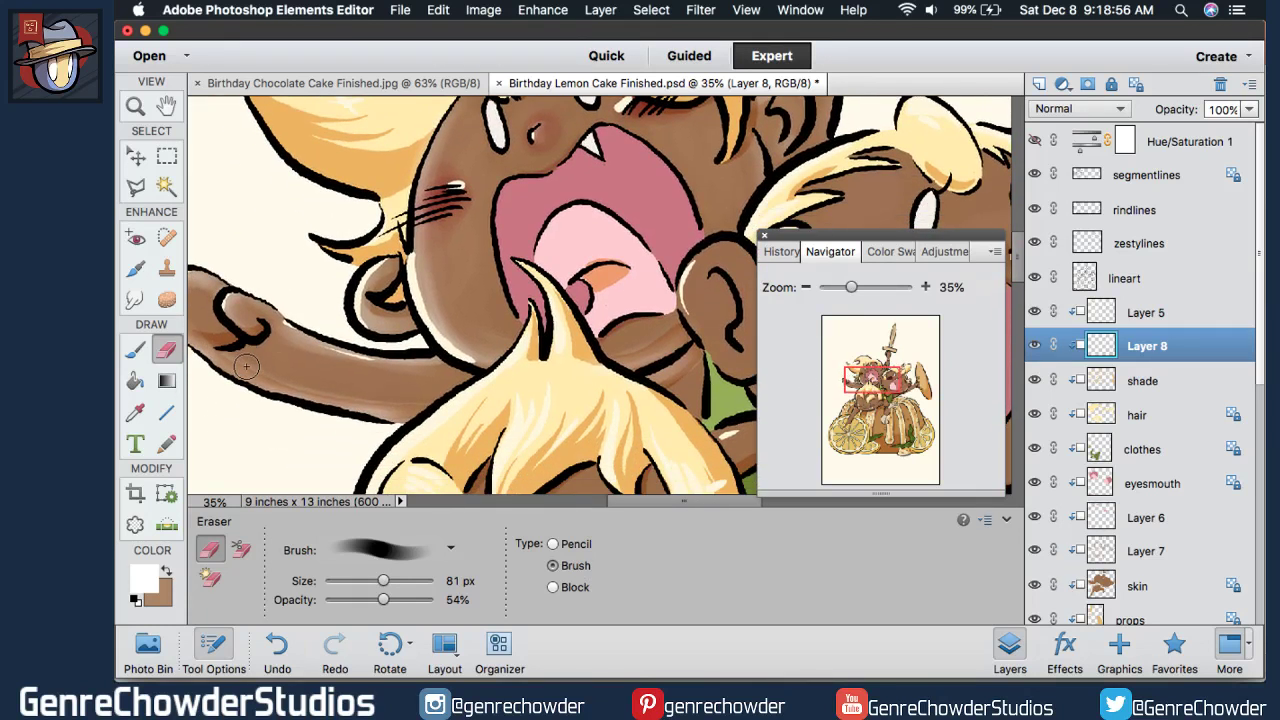
{"action": "mouse_move", "coordinate": [257, 358]}
{"action": "left_mouse_down"}
{"action": "mouse_move", "coordinate": [297, 375]}
{"action": "mouse_move", "coordinate": [244, 356]}
{"action": "left_mouse_up"}
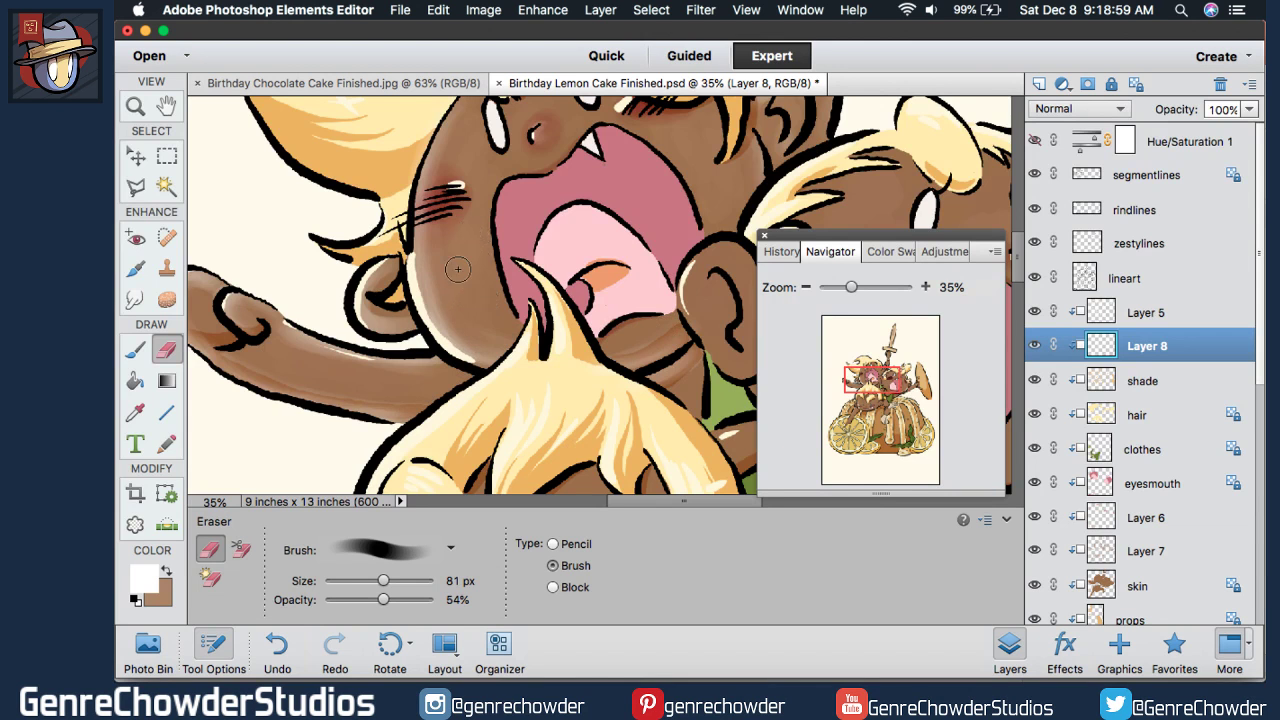
- Airbrush soft white highlights along the grinning character's cheek and jaw at 79 px and 52% opacity, and soften the chin edge with the eraser
{"action": "left_click_drag", "start_coordinate": [868, 377], "coordinate": [869, 401]}
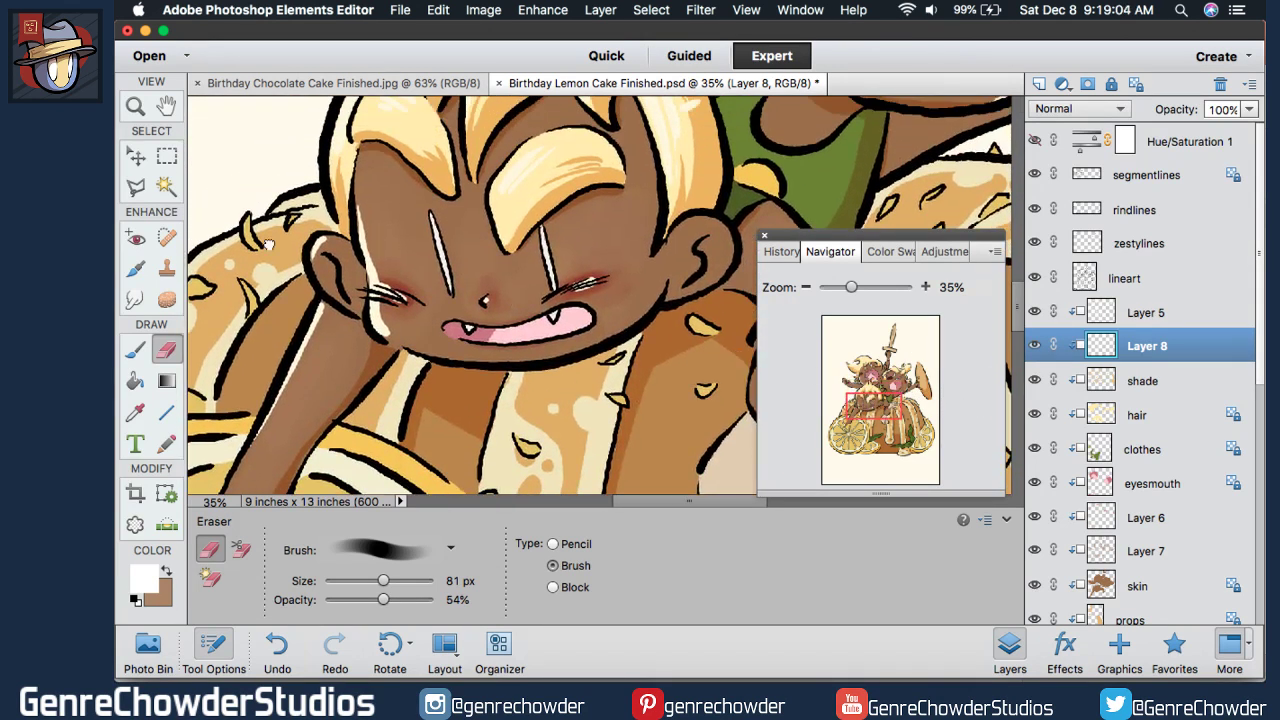
{"action": "left_click", "coordinate": [130, 349]}
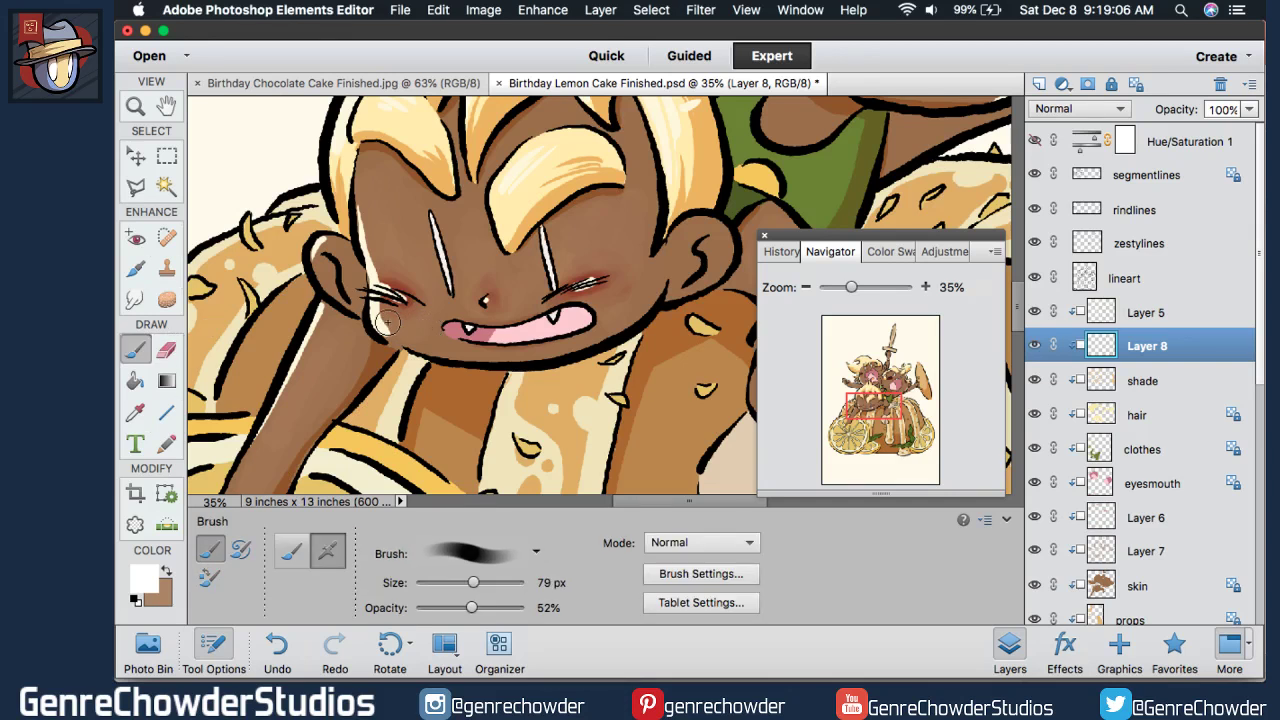
{"action": "mouse_move", "coordinate": [386, 322]}
{"action": "left_mouse_down"}
{"action": "mouse_move", "coordinate": [447, 357]}
{"action": "mouse_move", "coordinate": [381, 325]}
{"action": "mouse_move", "coordinate": [509, 369]}
{"action": "mouse_move", "coordinate": [394, 330]}
{"action": "mouse_move", "coordinate": [550, 356]}
{"action": "mouse_move", "coordinate": [444, 353]}
{"action": "mouse_move", "coordinate": [644, 342]}
{"action": "mouse_move", "coordinate": [550, 342]}
{"action": "mouse_move", "coordinate": [512, 358]}
{"action": "mouse_move", "coordinate": [635, 316]}
{"action": "mouse_move", "coordinate": [563, 350]}
{"action": "mouse_move", "coordinate": [650, 291]}
{"action": "left_mouse_up"}
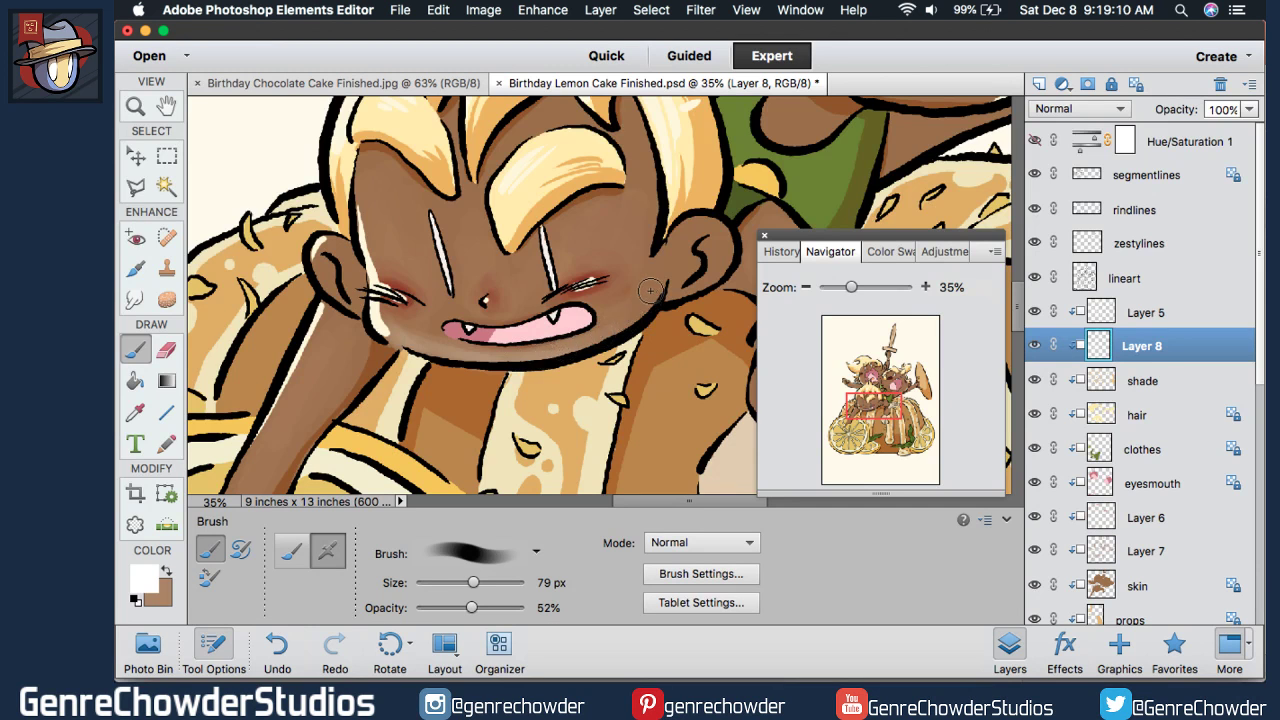
{"action": "left_click", "coordinate": [166, 349]}
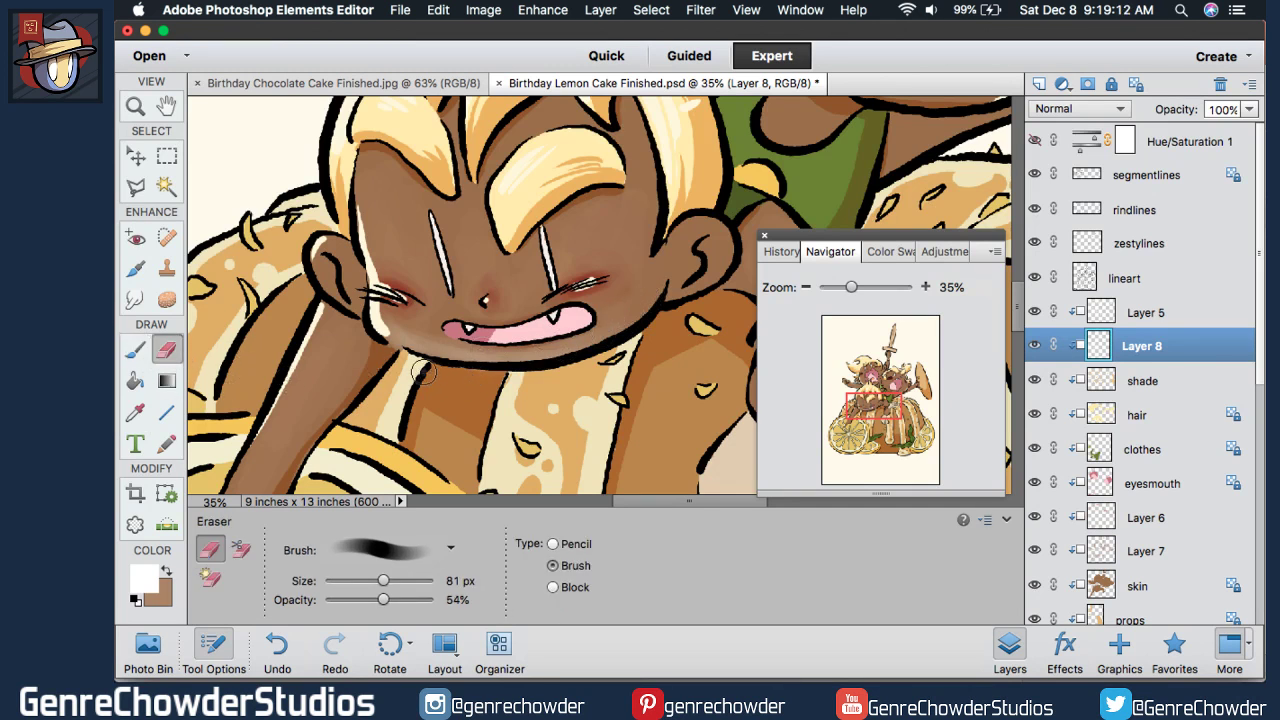
{"action": "mouse_move", "coordinate": [423, 372]}
{"action": "left_mouse_down"}
{"action": "mouse_move", "coordinate": [515, 380]}
{"action": "mouse_move", "coordinate": [437, 374]}
{"action": "mouse_move", "coordinate": [496, 376]}
{"action": "left_mouse_up"}
- Airbrush soft highlights onto the grinning character's ears and the side of the forehead, and soften them with the eraser
{"action": "left_click", "coordinate": [135, 349]}
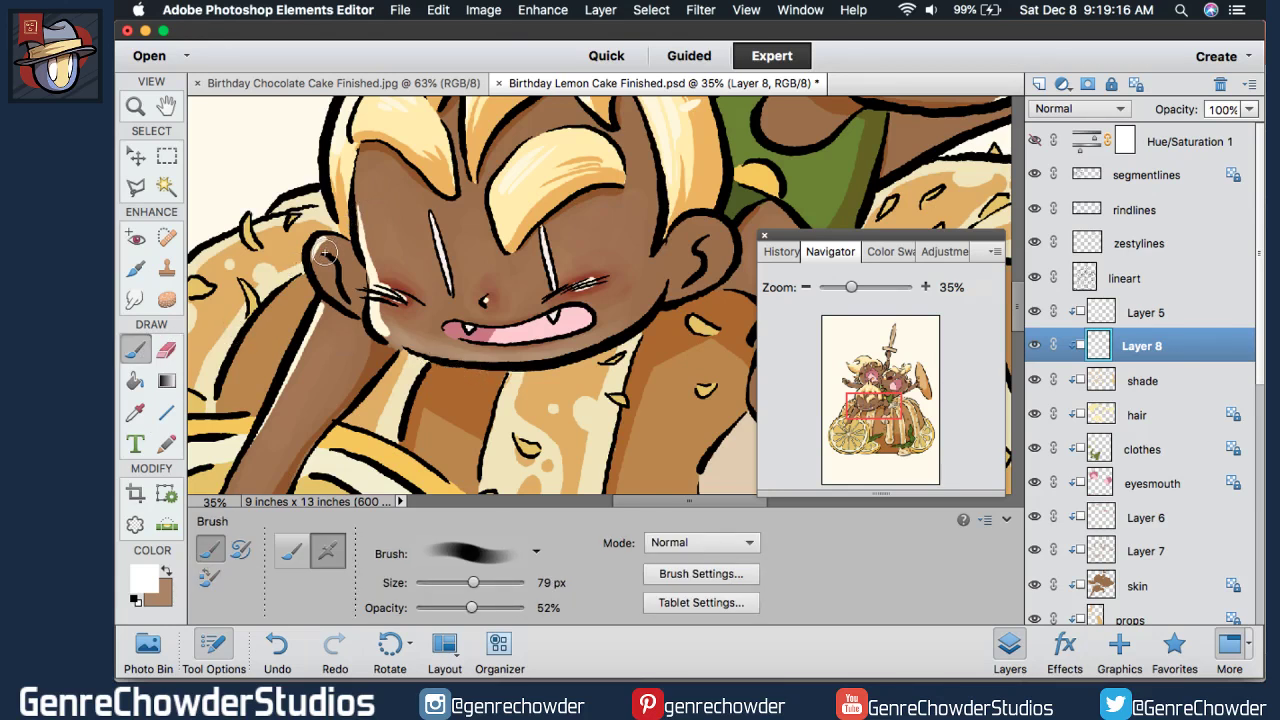
{"action": "mouse_move", "coordinate": [326, 254]}
{"action": "left_mouse_down"}
{"action": "mouse_move", "coordinate": [318, 262]}
{"action": "mouse_move", "coordinate": [348, 292]}
{"action": "left_mouse_up"}
{"action": "mouse_move", "coordinate": [384, 226]}
{"action": "left_mouse_down"}
{"action": "mouse_move", "coordinate": [366, 157]}
{"action": "mouse_move", "coordinate": [374, 244]}
{"action": "mouse_move", "coordinate": [382, 148]}
{"action": "mouse_move", "coordinate": [386, 273]}
{"action": "mouse_move", "coordinate": [372, 163]}
{"action": "mouse_move", "coordinate": [389, 284]}
{"action": "mouse_move", "coordinate": [375, 217]}
{"action": "left_mouse_up"}
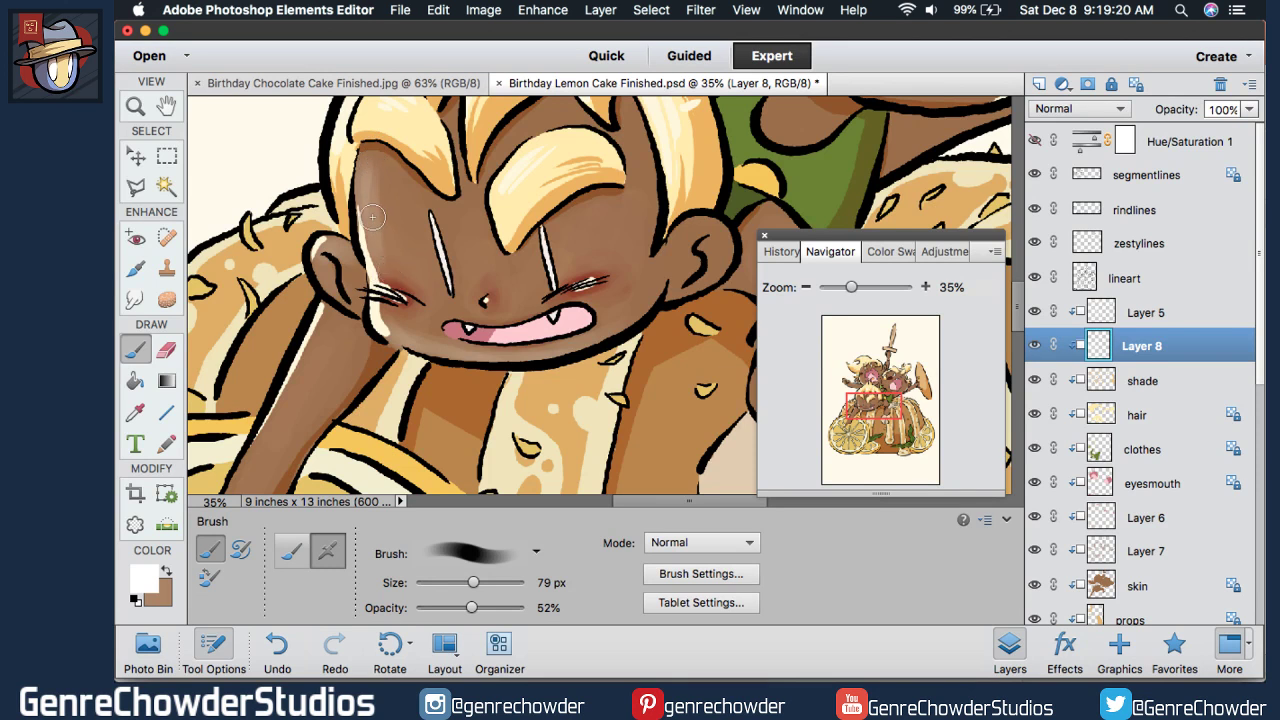
{"action": "mouse_move", "coordinate": [668, 276]}
{"action": "left_mouse_down"}
{"action": "mouse_move", "coordinate": [622, 320]}
{"action": "mouse_move", "coordinate": [679, 231]}
{"action": "mouse_move", "coordinate": [604, 325]}
{"action": "mouse_move", "coordinate": [665, 262]}
{"action": "mouse_move", "coordinate": [676, 229]}
{"action": "mouse_move", "coordinate": [716, 228]}
{"action": "mouse_move", "coordinate": [724, 242]}
{"action": "mouse_move", "coordinate": [709, 237]}
{"action": "mouse_move", "coordinate": [723, 256]}
{"action": "mouse_move", "coordinate": [676, 287]}
{"action": "mouse_move", "coordinate": [704, 275]}
{"action": "mouse_move", "coordinate": [704, 228]}
{"action": "mouse_move", "coordinate": [688, 227]}
{"action": "mouse_move", "coordinate": [703, 246]}
{"action": "mouse_move", "coordinate": [705, 309]}
{"action": "left_mouse_up"}
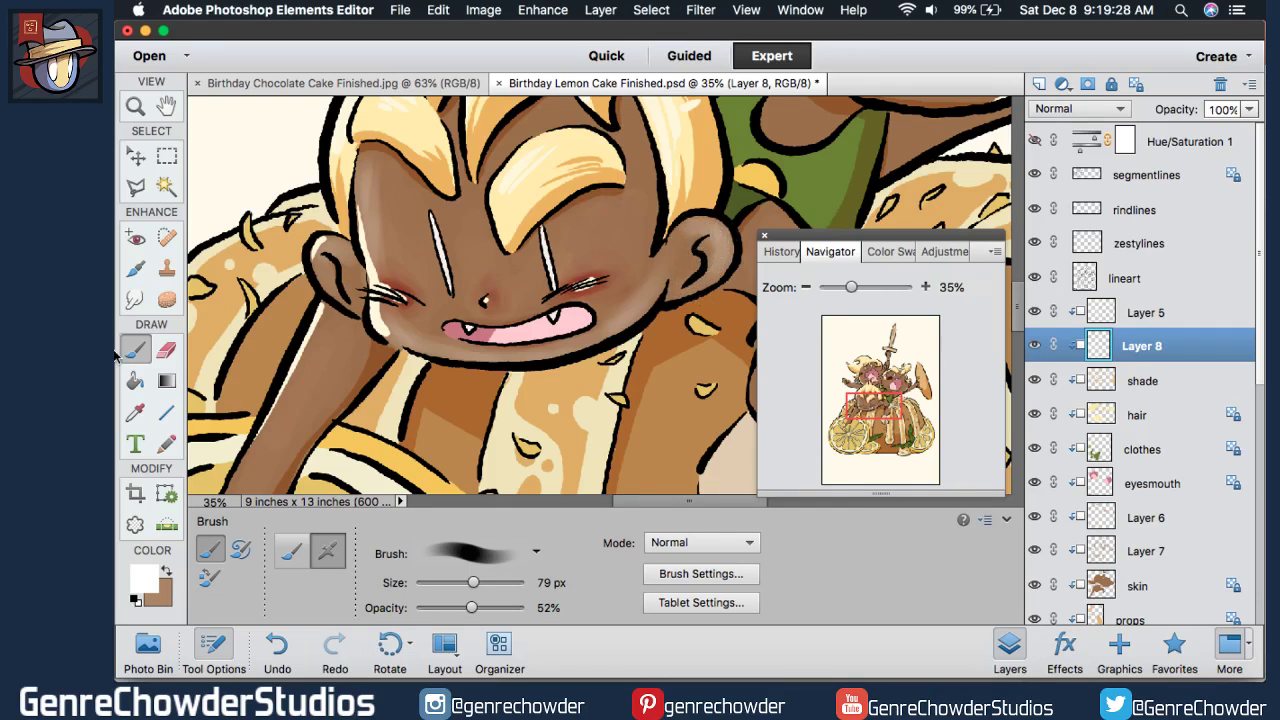
{"action": "left_click", "coordinate": [166, 349]}
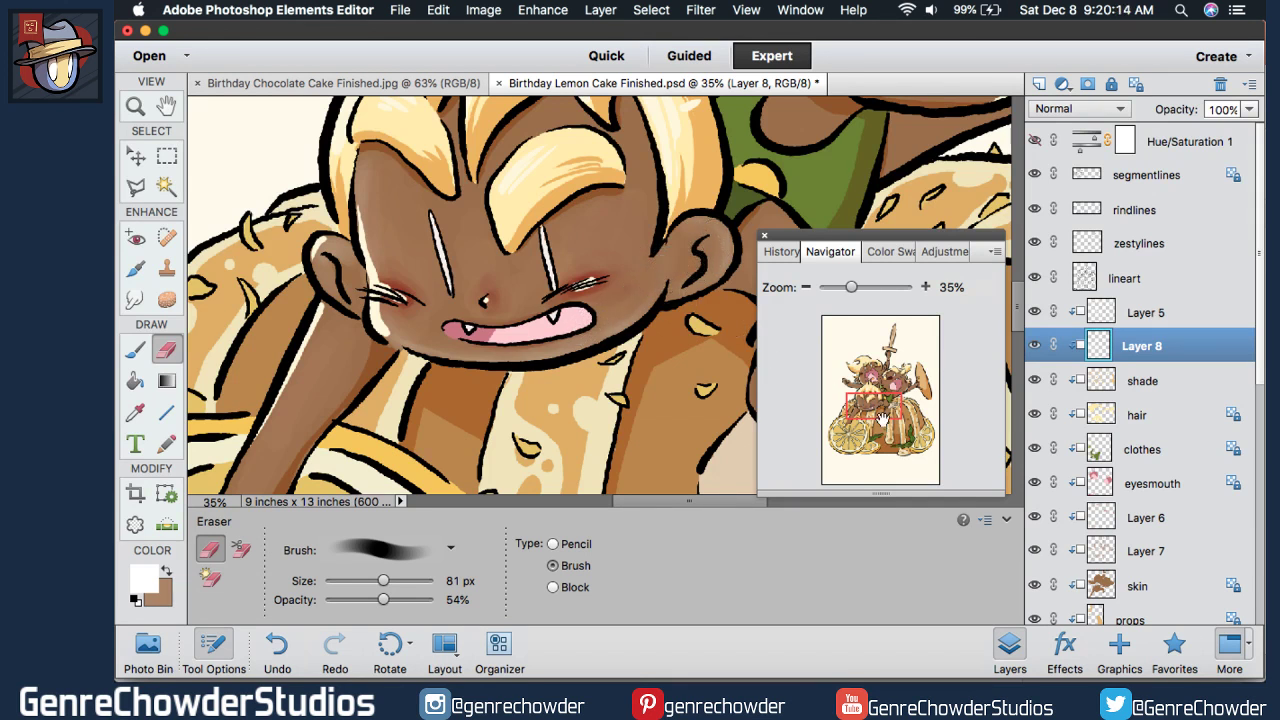
- Airbrush soft white highlights down the arm and hand resting over the lemon slice, and blend them with the 81 px eraser at 54% opacity
{"action": "left_click_drag", "start_coordinate": [866, 408], "coordinate": [858, 414]}
{"action": "left_click", "coordinate": [136, 352]}
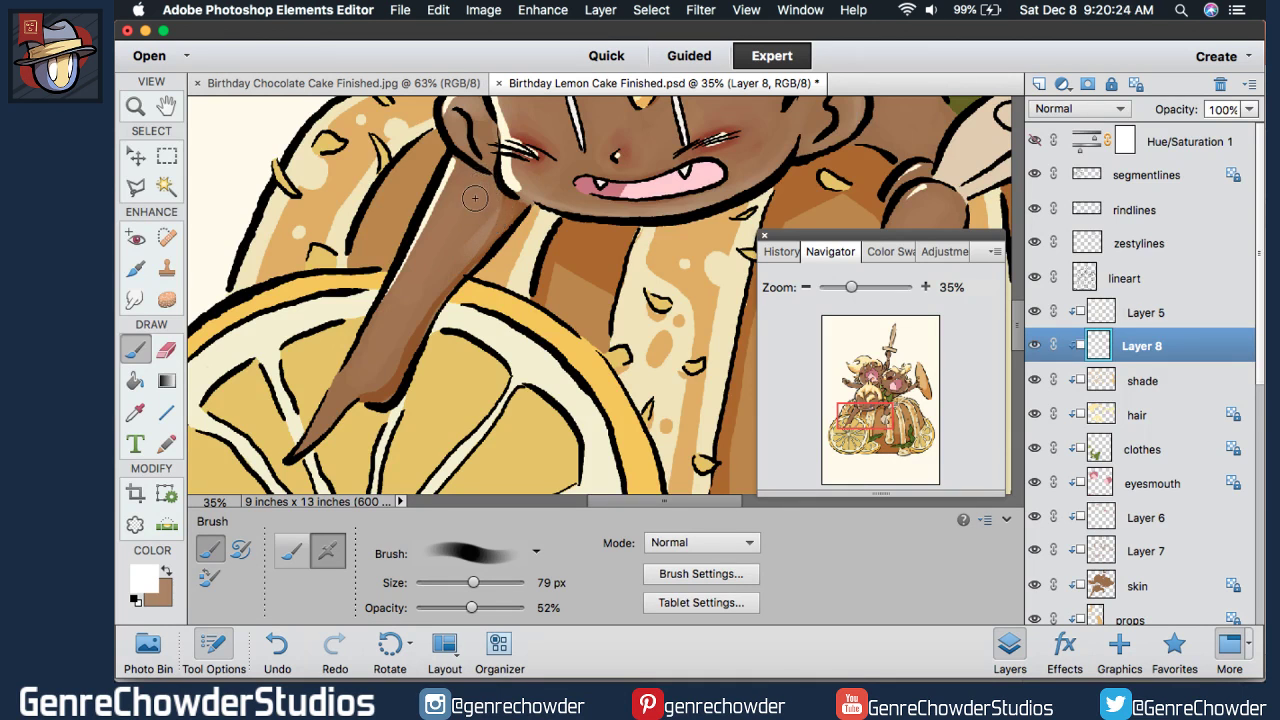
{"action": "mouse_move", "coordinate": [455, 168]}
{"action": "left_mouse_down"}
{"action": "mouse_move", "coordinate": [392, 294]}
{"action": "mouse_move", "coordinate": [404, 265]}
{"action": "mouse_move", "coordinate": [334, 357]}
{"action": "mouse_move", "coordinate": [401, 268]}
{"action": "mouse_move", "coordinate": [338, 398]}
{"action": "mouse_move", "coordinate": [410, 339]}
{"action": "mouse_move", "coordinate": [381, 381]}
{"action": "mouse_move", "coordinate": [488, 221]}
{"action": "mouse_move", "coordinate": [443, 225]}
{"action": "left_mouse_up"}
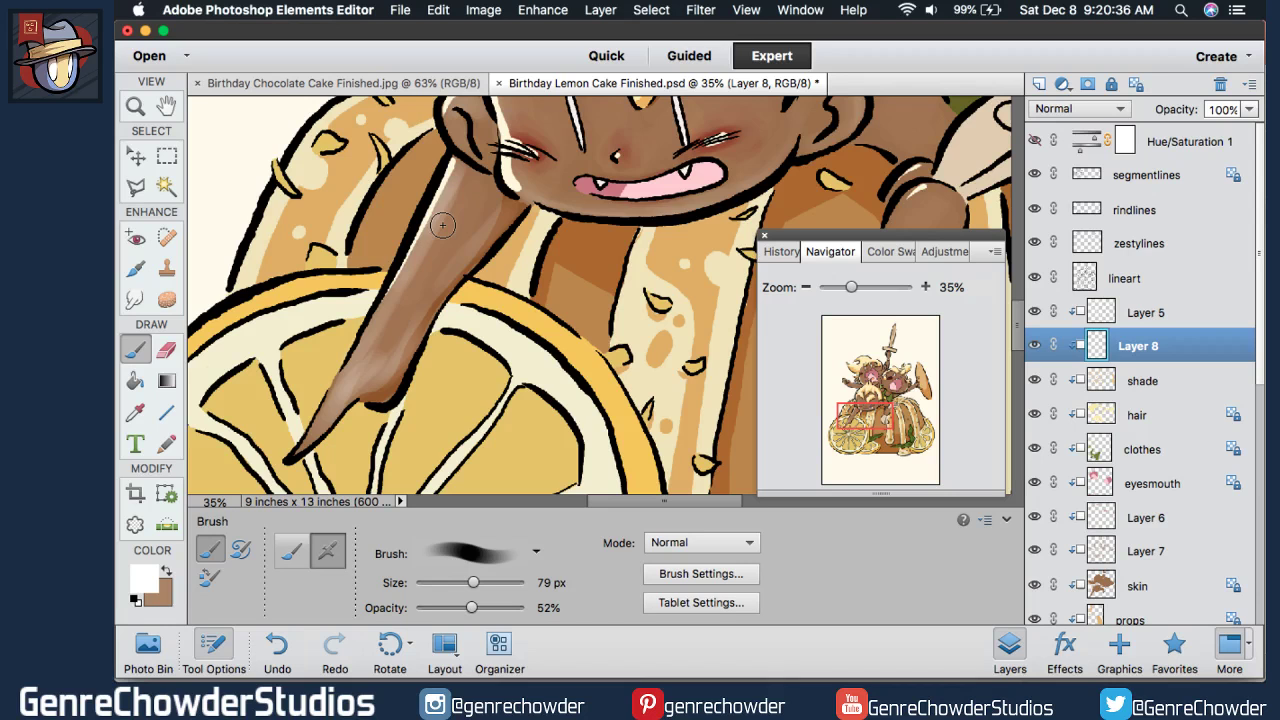
{"action": "left_click", "coordinate": [166, 349]}
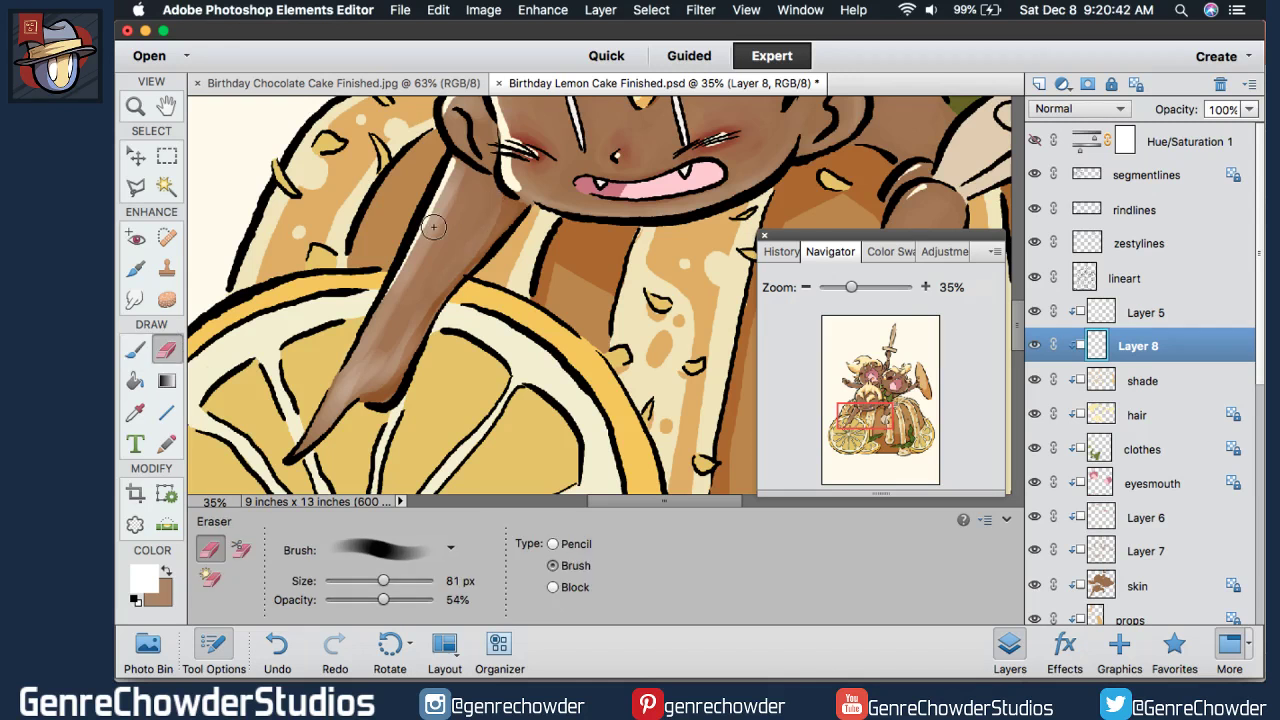
{"action": "left_click_drag", "start_coordinate": [434, 227], "coordinate": [475, 181]}
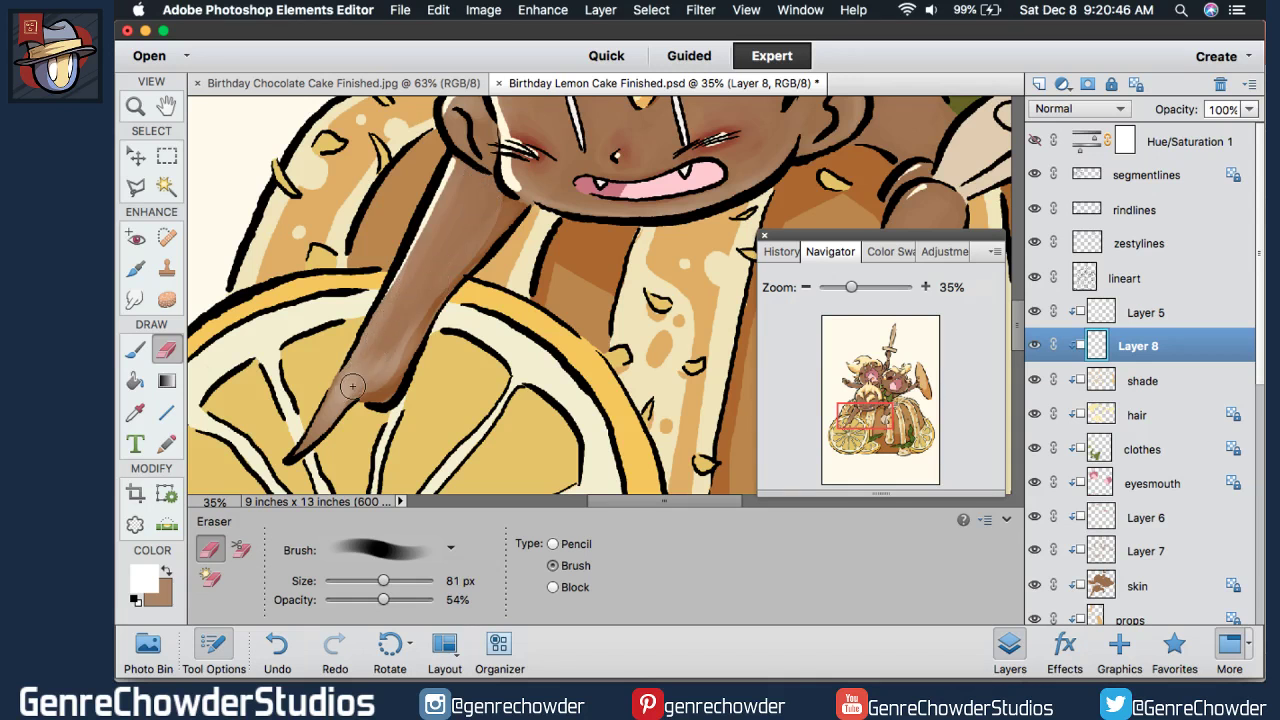
{"action": "mouse_move", "coordinate": [352, 385]}
{"action": "left_mouse_down"}
{"action": "mouse_move", "coordinate": [400, 329]}
{"action": "mouse_move", "coordinate": [336, 402]}
{"action": "mouse_move", "coordinate": [405, 300]}
{"action": "mouse_move", "coordinate": [342, 407]}
{"action": "mouse_move", "coordinate": [416, 270]}
{"action": "mouse_move", "coordinate": [377, 386]}
{"action": "left_mouse_up"}
{"action": "mouse_move", "coordinate": [414, 337]}
{"action": "left_mouse_down"}
{"action": "mouse_move", "coordinate": [474, 223]}
{"action": "mouse_move", "coordinate": [332, 408]}
{"action": "mouse_move", "coordinate": [387, 308]}
{"action": "mouse_move", "coordinate": [387, 387]}
{"action": "mouse_move", "coordinate": [416, 316]}
{"action": "mouse_move", "coordinate": [384, 372]}
{"action": "left_mouse_up"}
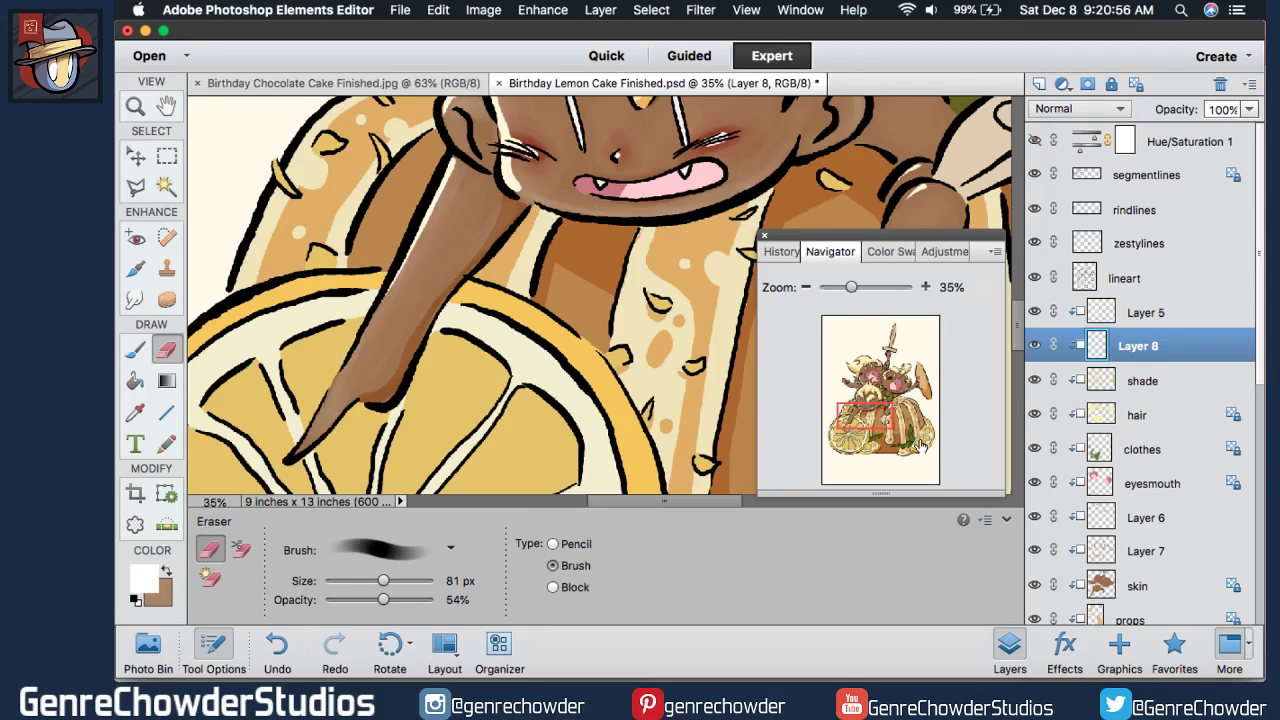
- Airbrush soft highlights onto the shoulder behind the grinning character and the hand gripping the handle, and soften them with the eraser
{"action": "mouse_move", "coordinate": [592, 158]}
{"action": "left_mouse_down"}
{"action": "mouse_move", "coordinate": [252, 198]}
{"action": "mouse_move", "coordinate": [242, 248]}
{"action": "mouse_move", "coordinate": [262, 338]}
{"action": "left_mouse_up"}
{"action": "left_click", "coordinate": [134, 350]}
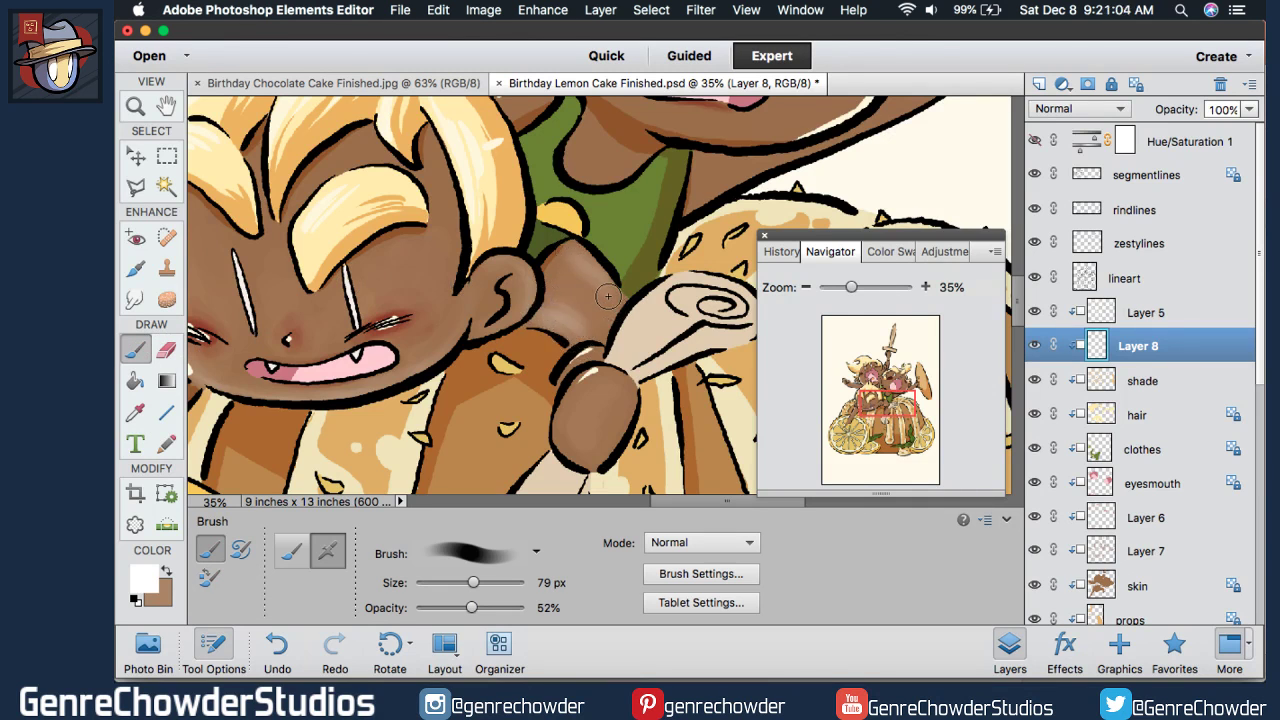
{"action": "mouse_move", "coordinate": [574, 414]}
{"action": "left_mouse_down"}
{"action": "mouse_move", "coordinate": [610, 445]}
{"action": "mouse_move", "coordinate": [619, 433]}
{"action": "mouse_move", "coordinate": [561, 428]}
{"action": "mouse_move", "coordinate": [565, 409]}
{"action": "mouse_move", "coordinate": [597, 458]}
{"action": "mouse_move", "coordinate": [625, 419]}
{"action": "mouse_move", "coordinate": [568, 437]}
{"action": "mouse_move", "coordinate": [567, 419]}
{"action": "mouse_move", "coordinate": [622, 425]}
{"action": "mouse_move", "coordinate": [583, 448]}
{"action": "mouse_move", "coordinate": [565, 419]}
{"action": "mouse_move", "coordinate": [621, 425]}
{"action": "mouse_move", "coordinate": [632, 392]}
{"action": "left_mouse_up"}
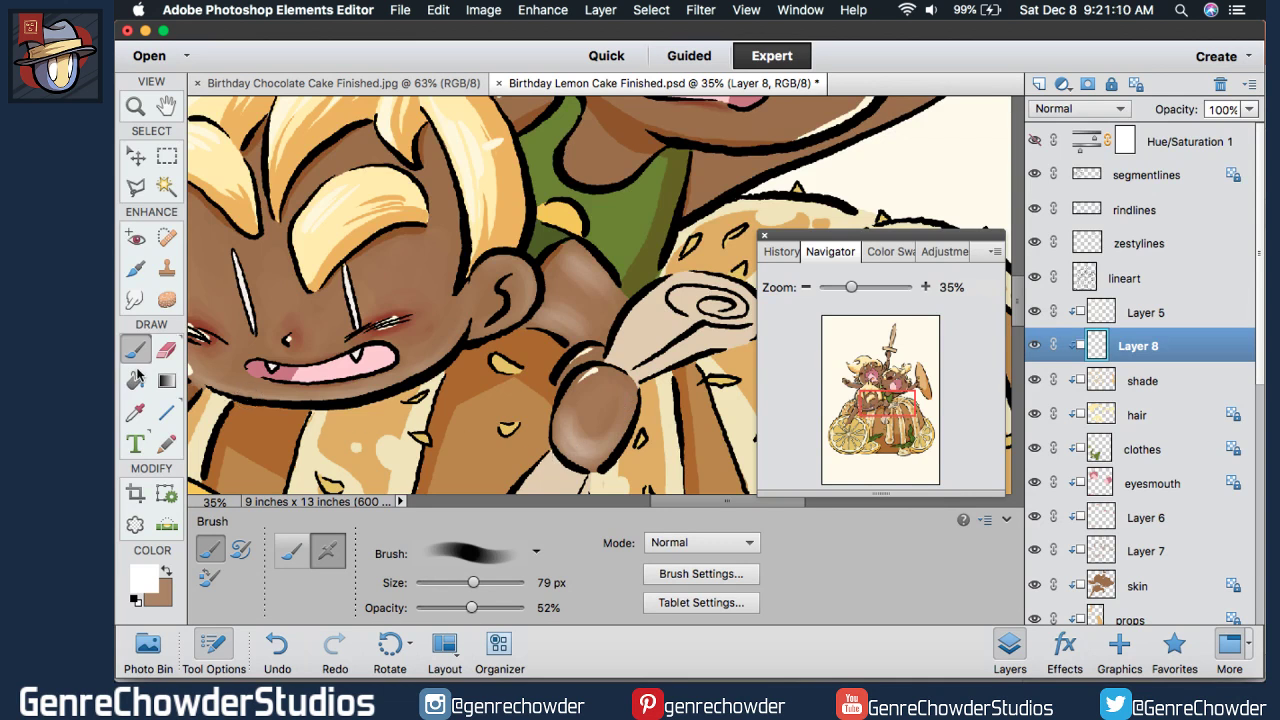
{"action": "left_click", "coordinate": [166, 352]}
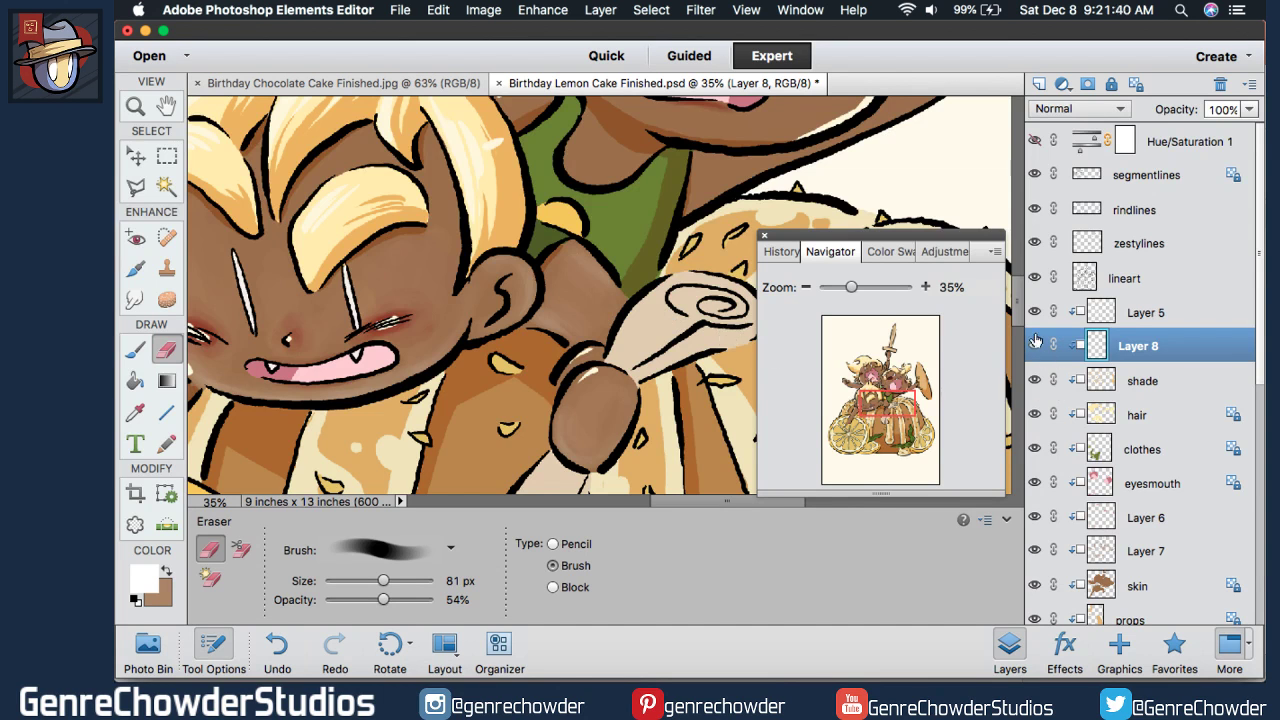
- Soften the highlights on the skin below the first shouting mouth and around the neighbouring ear with the eraser
{"action": "left_click_drag", "start_coordinate": [1016, 308], "coordinate": [1017, 260]}
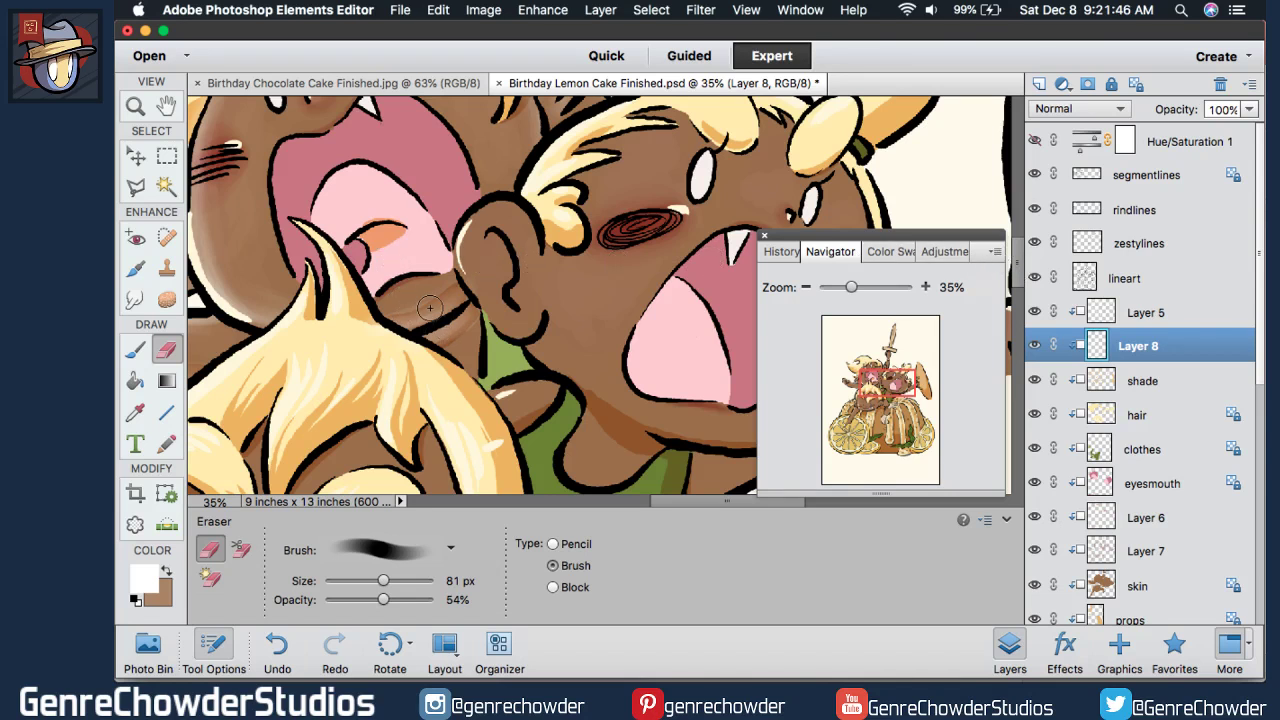
{"action": "mouse_move", "coordinate": [429, 308]}
{"action": "left_mouse_down"}
{"action": "mouse_move", "coordinate": [385, 319]}
{"action": "mouse_move", "coordinate": [469, 282]}
{"action": "mouse_move", "coordinate": [384, 309]}
{"action": "mouse_move", "coordinate": [469, 290]}
{"action": "mouse_move", "coordinate": [404, 345]}
{"action": "mouse_move", "coordinate": [453, 329]}
{"action": "mouse_move", "coordinate": [474, 299]}
{"action": "mouse_move", "coordinate": [401, 348]}
{"action": "mouse_move", "coordinate": [418, 318]}
{"action": "mouse_move", "coordinate": [401, 292]}
{"action": "mouse_move", "coordinate": [431, 256]}
{"action": "left_mouse_up"}
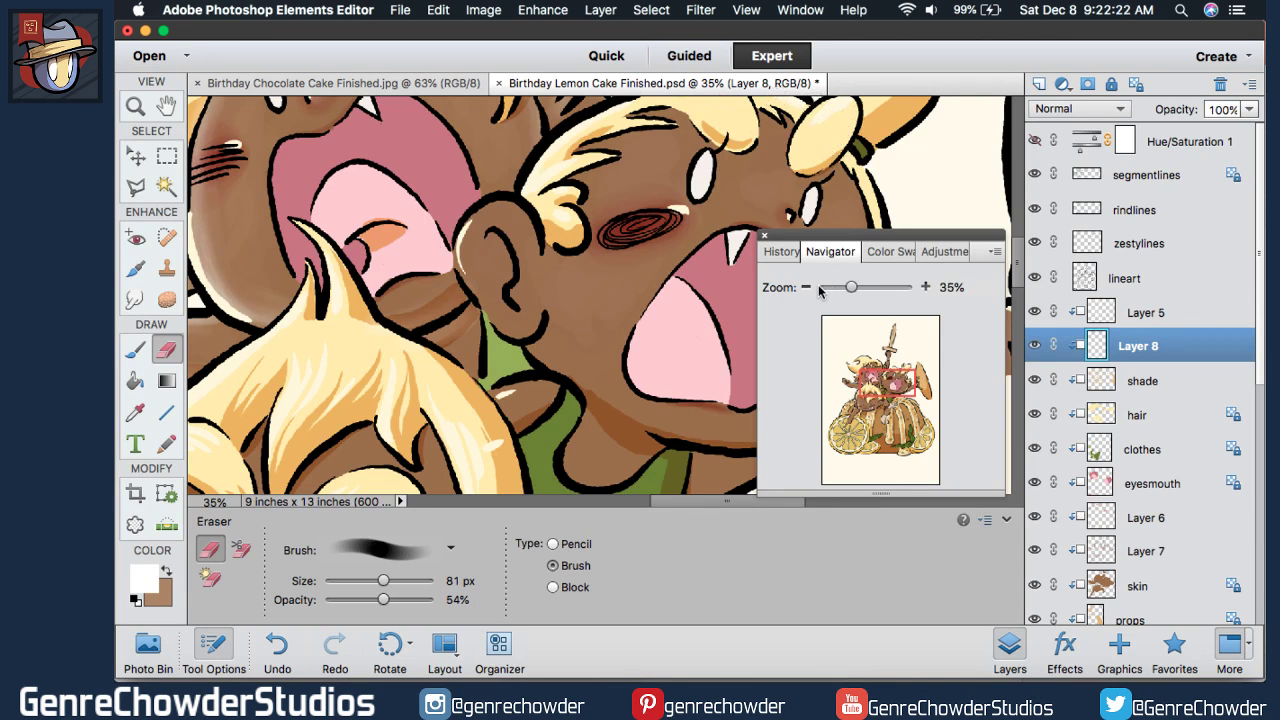
{"action": "mouse_move", "coordinate": [565, 222]}
{"action": "left_mouse_down"}
{"action": "mouse_move", "coordinate": [502, 237]}
{"action": "mouse_move", "coordinate": [520, 235]}
{"action": "mouse_move", "coordinate": [528, 256]}
{"action": "mouse_move", "coordinate": [528, 227]}
{"action": "mouse_move", "coordinate": [536, 260]}
{"action": "mouse_move", "coordinate": [522, 214]}
{"action": "mouse_move", "coordinate": [469, 229]}
{"action": "mouse_move", "coordinate": [484, 247]}
{"action": "mouse_move", "coordinate": [489, 220]}
{"action": "mouse_move", "coordinate": [482, 268]}
{"action": "left_mouse_up"}
- Airbrush soft white highlights onto the ear and shoulder of the shouting character in the green top
{"action": "left_click", "coordinate": [136, 351]}
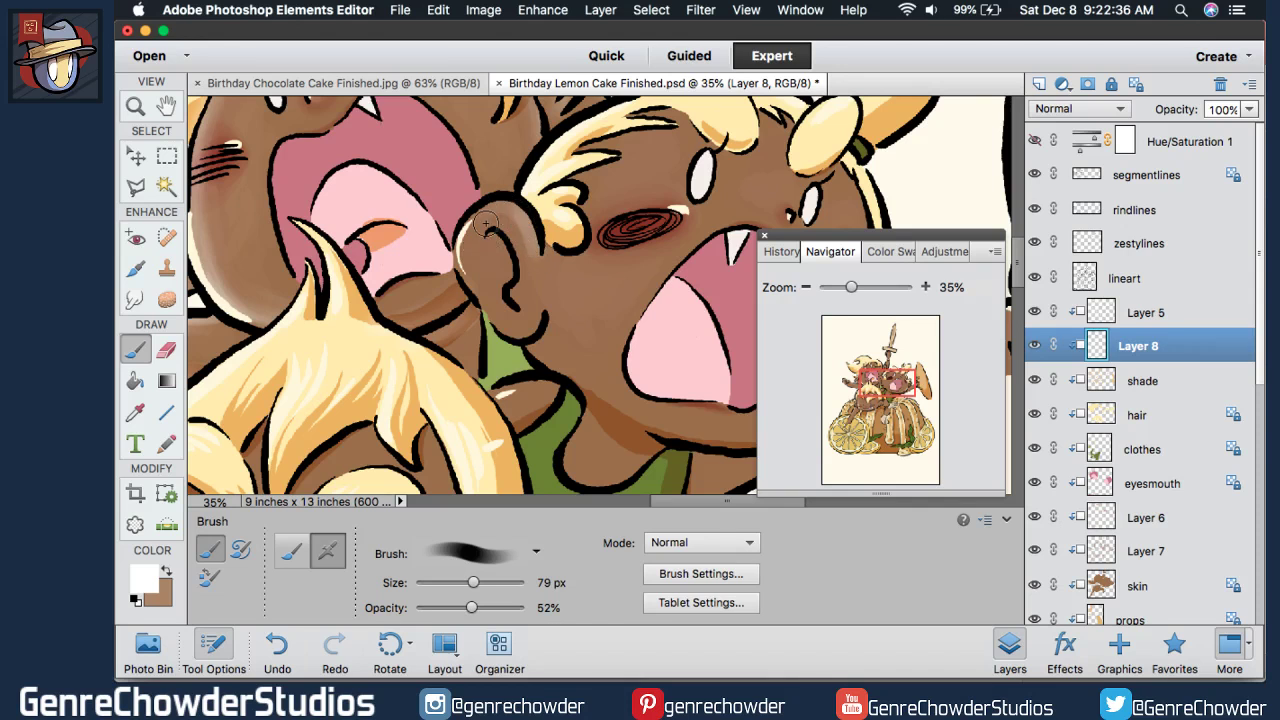
{"action": "left_click_drag", "start_coordinate": [470, 272], "coordinate": [474, 232]}
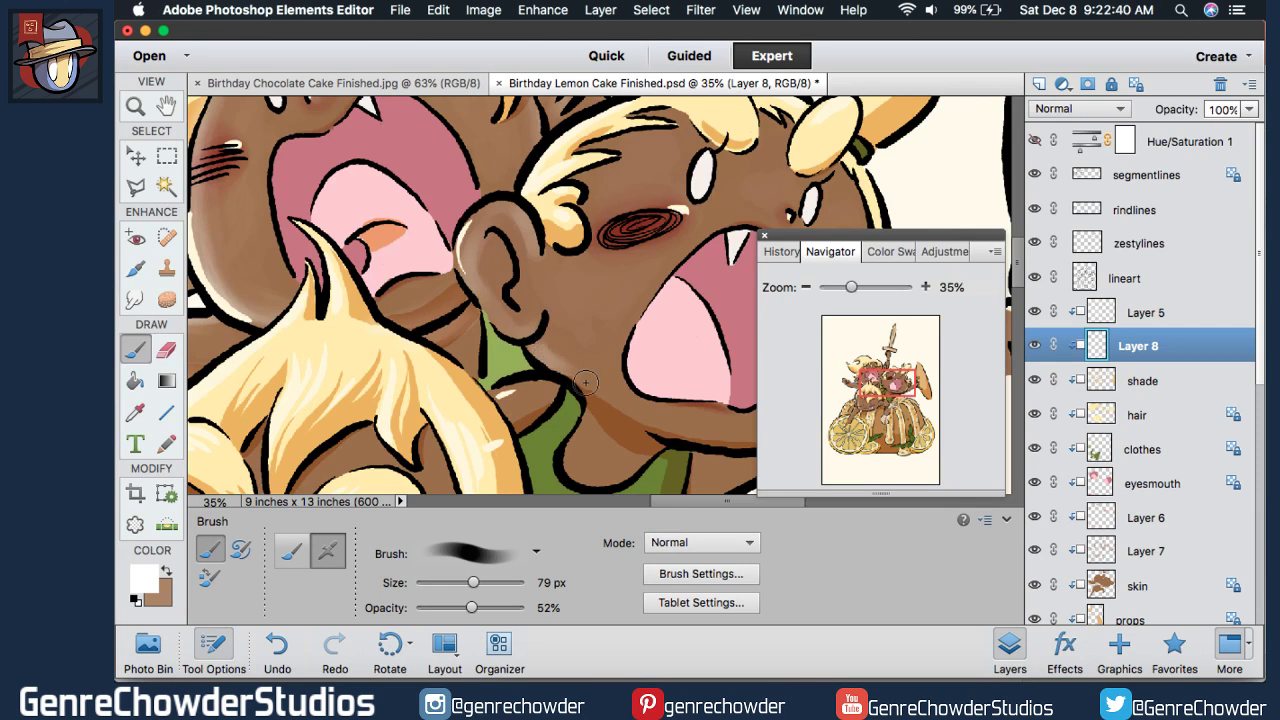
{"action": "left_click_drag", "start_coordinate": [550, 389], "coordinate": [502, 410]}
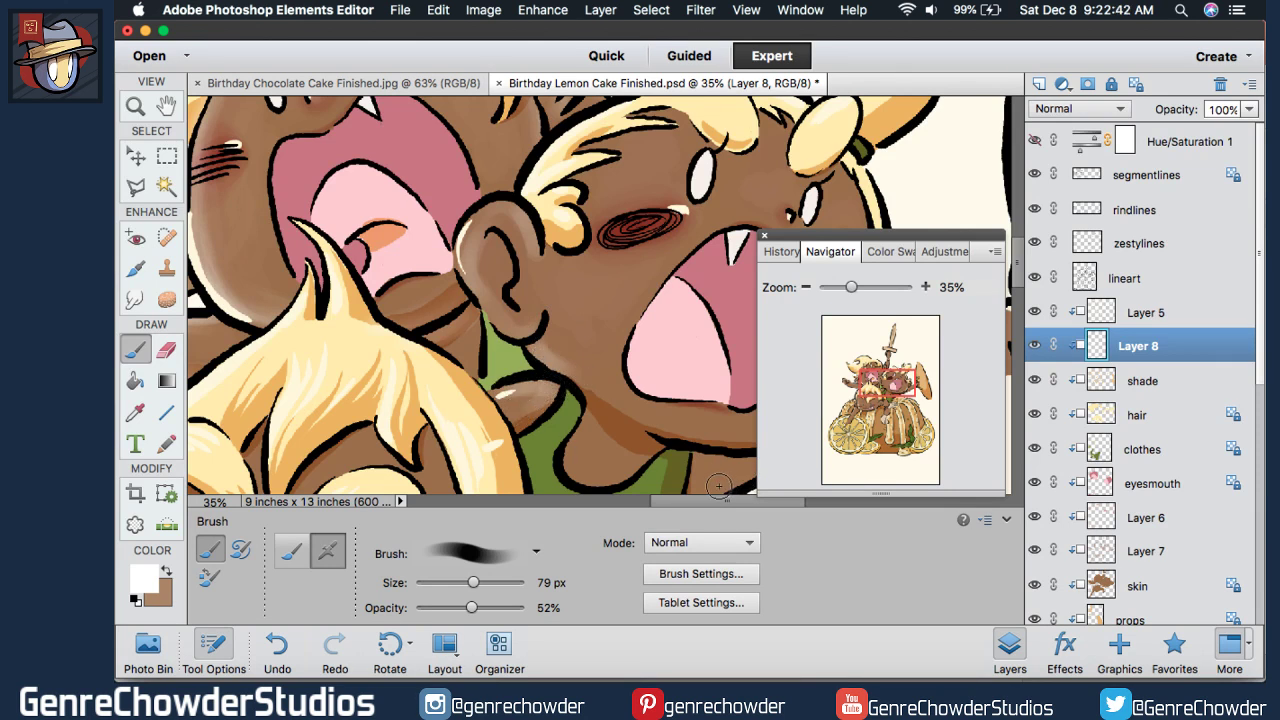
- Airbrush soft highlights onto the forehead, cheek, jaw and chin of the shouting character in the green top, and soften them with the eraser
{"action": "scroll", "coordinate": [703, 505], "scroll_direction": "right", "scroll_amount": 5}
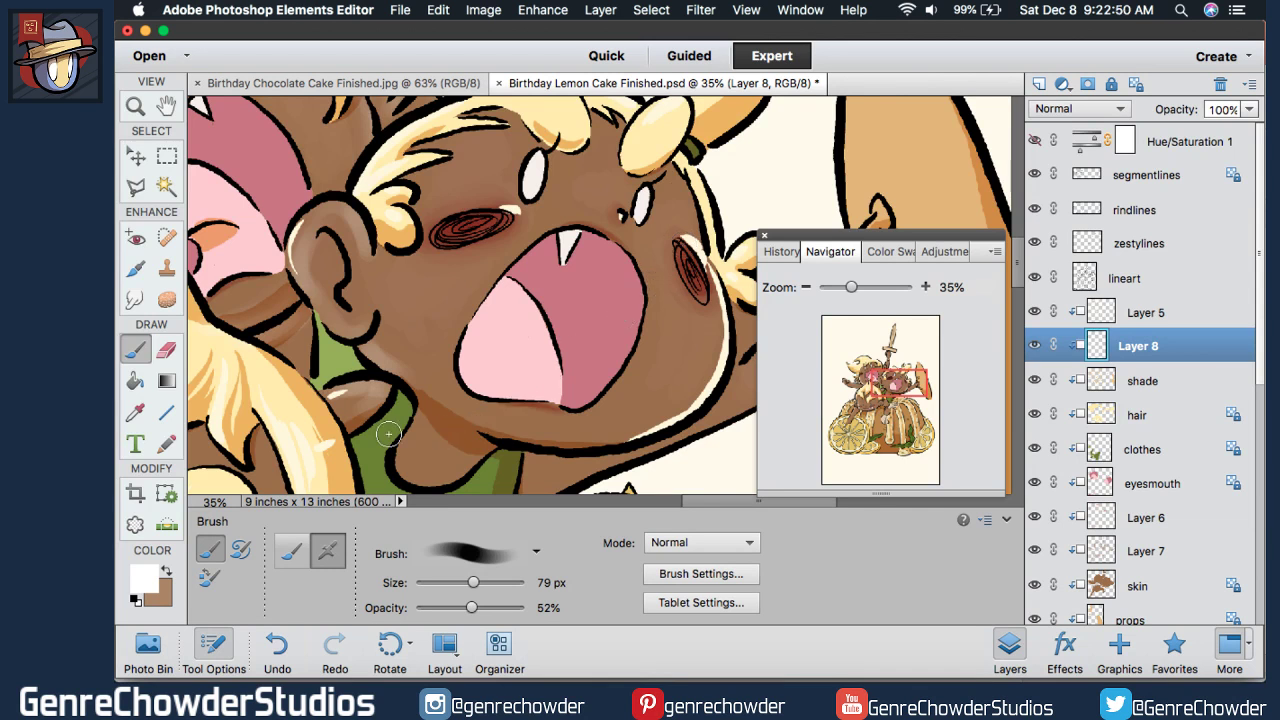
{"action": "left_click_drag", "start_coordinate": [680, 180], "coordinate": [698, 248]}
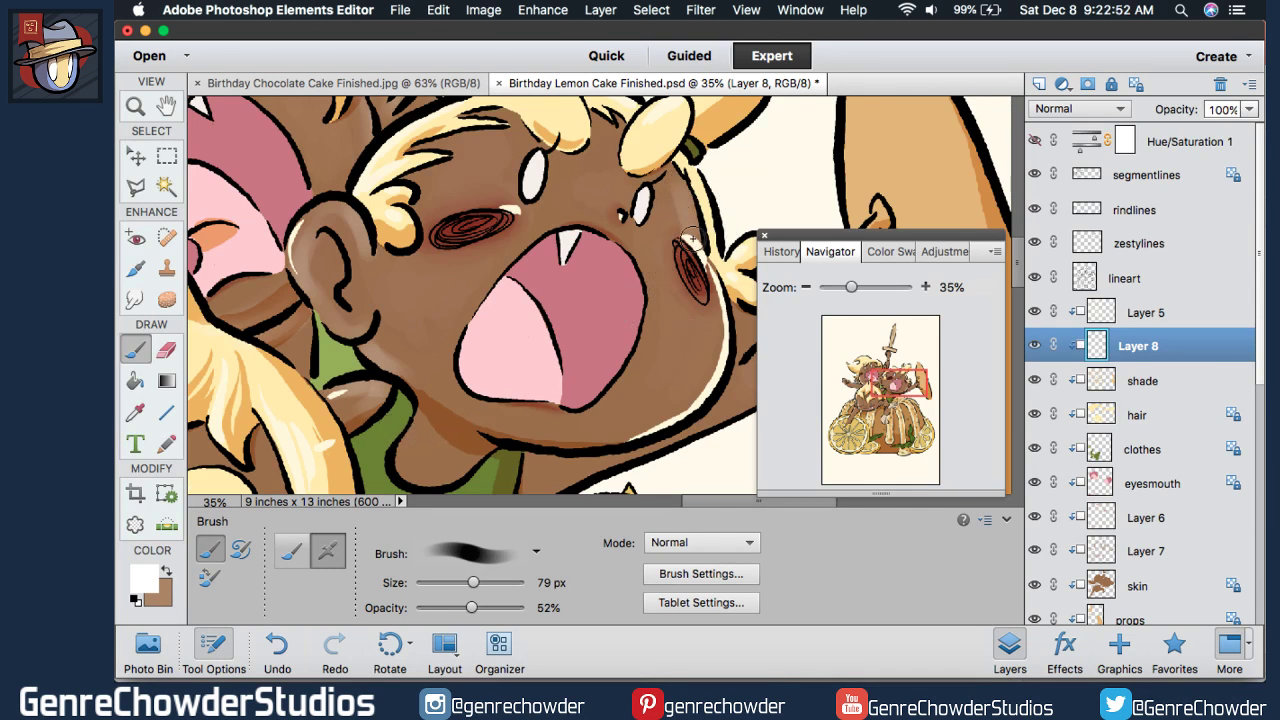
{"action": "mouse_move", "coordinate": [670, 162]}
{"action": "left_mouse_down"}
{"action": "mouse_move", "coordinate": [715, 331]}
{"action": "mouse_move", "coordinate": [695, 261]}
{"action": "mouse_move", "coordinate": [697, 387]}
{"action": "mouse_move", "coordinate": [715, 290]}
{"action": "mouse_move", "coordinate": [691, 399]}
{"action": "mouse_move", "coordinate": [684, 384]}
{"action": "mouse_move", "coordinate": [714, 352]}
{"action": "mouse_move", "coordinate": [591, 421]}
{"action": "mouse_move", "coordinate": [668, 400]}
{"action": "mouse_move", "coordinate": [647, 428]}
{"action": "mouse_move", "coordinate": [517, 400]}
{"action": "mouse_move", "coordinate": [485, 412]}
{"action": "left_mouse_up"}
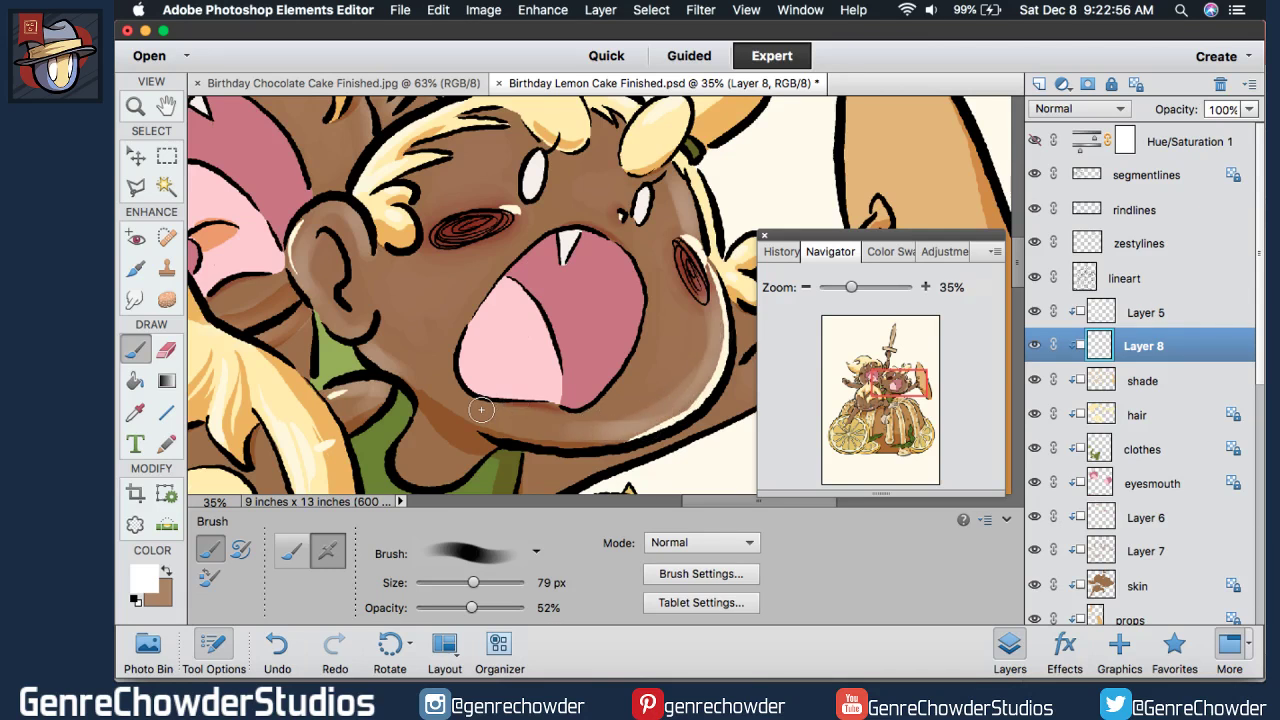
{"action": "left_click_drag", "start_coordinate": [630, 430], "coordinate": [577, 432]}
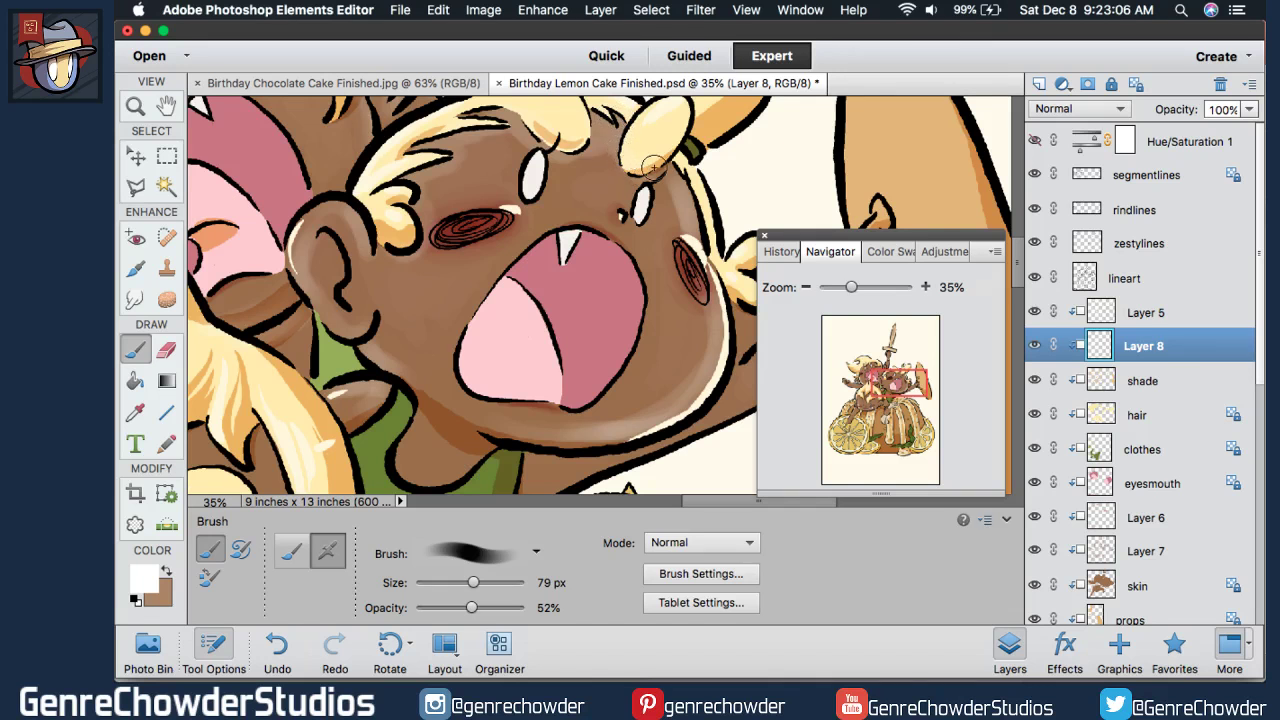
{"action": "left_click", "coordinate": [167, 350]}
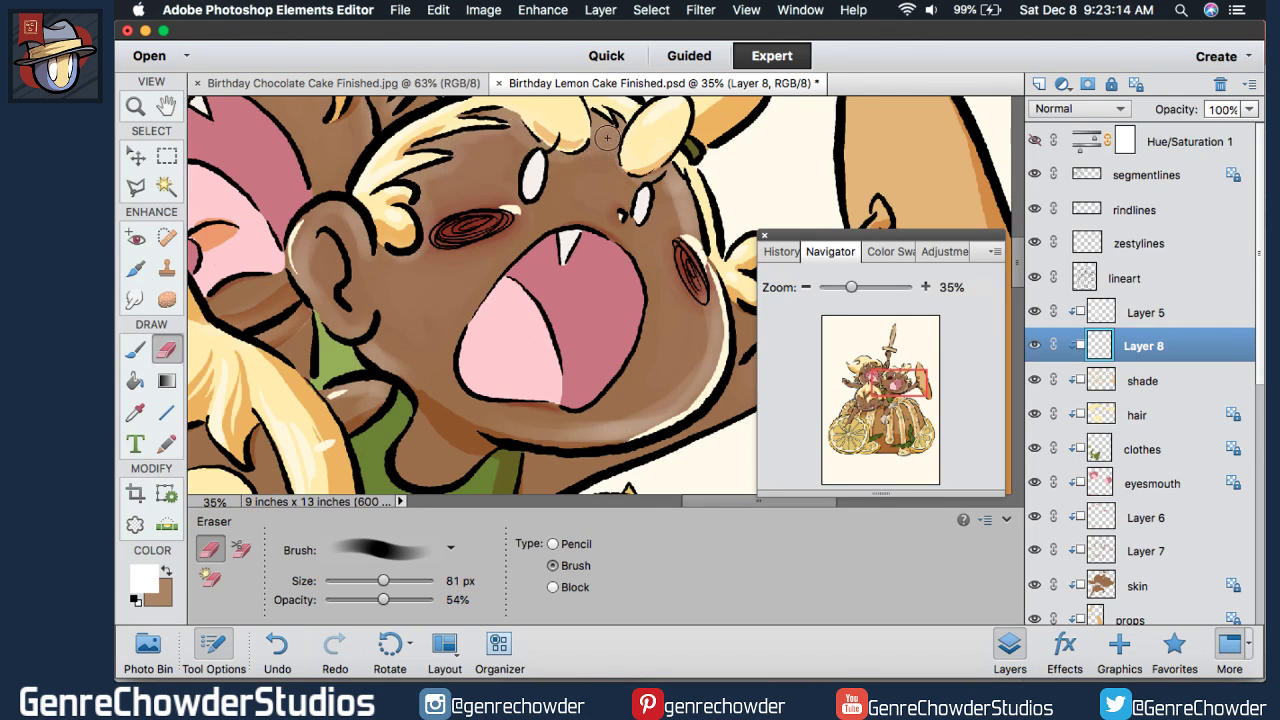
- Check the skin highlights in the Birthday Chocolate Cake image for reference and return to the Birthday Lemon Cake drawing
{"action": "left_click", "coordinate": [326, 80]}
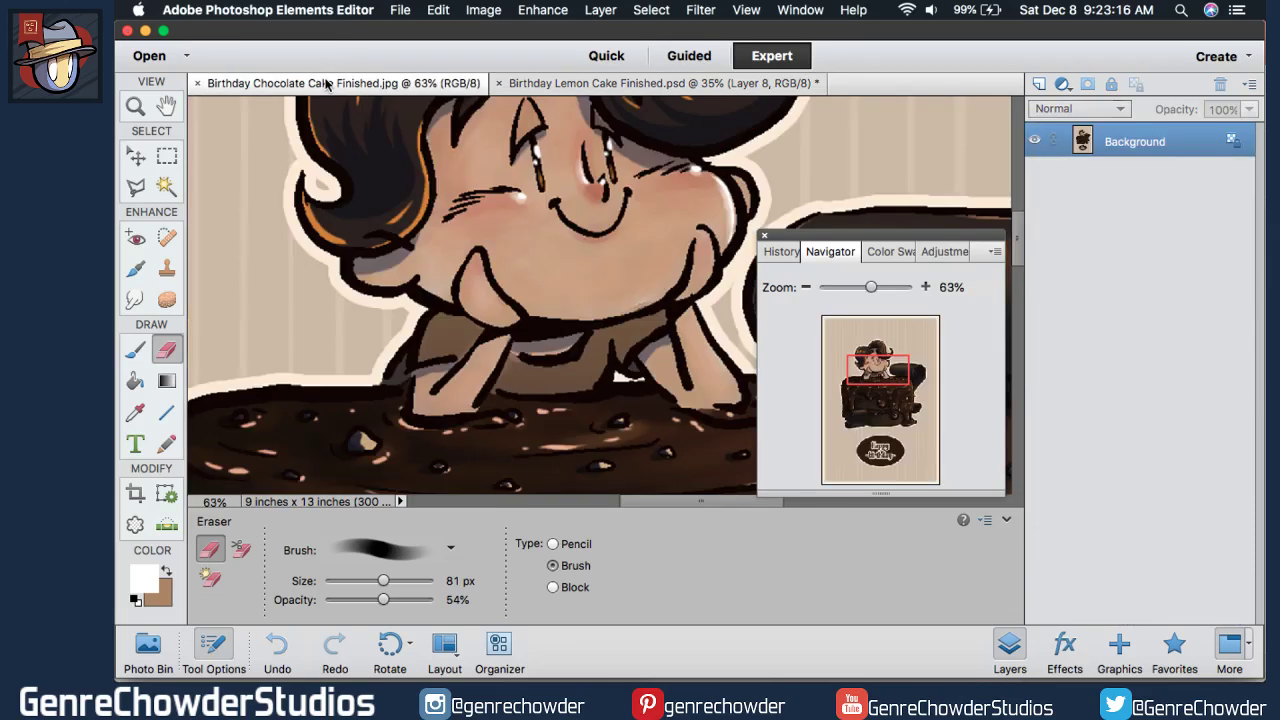
{"action": "left_click_drag", "start_coordinate": [326, 82], "coordinate": [650, 92]}
{"action": "left_click", "coordinate": [648, 86]}
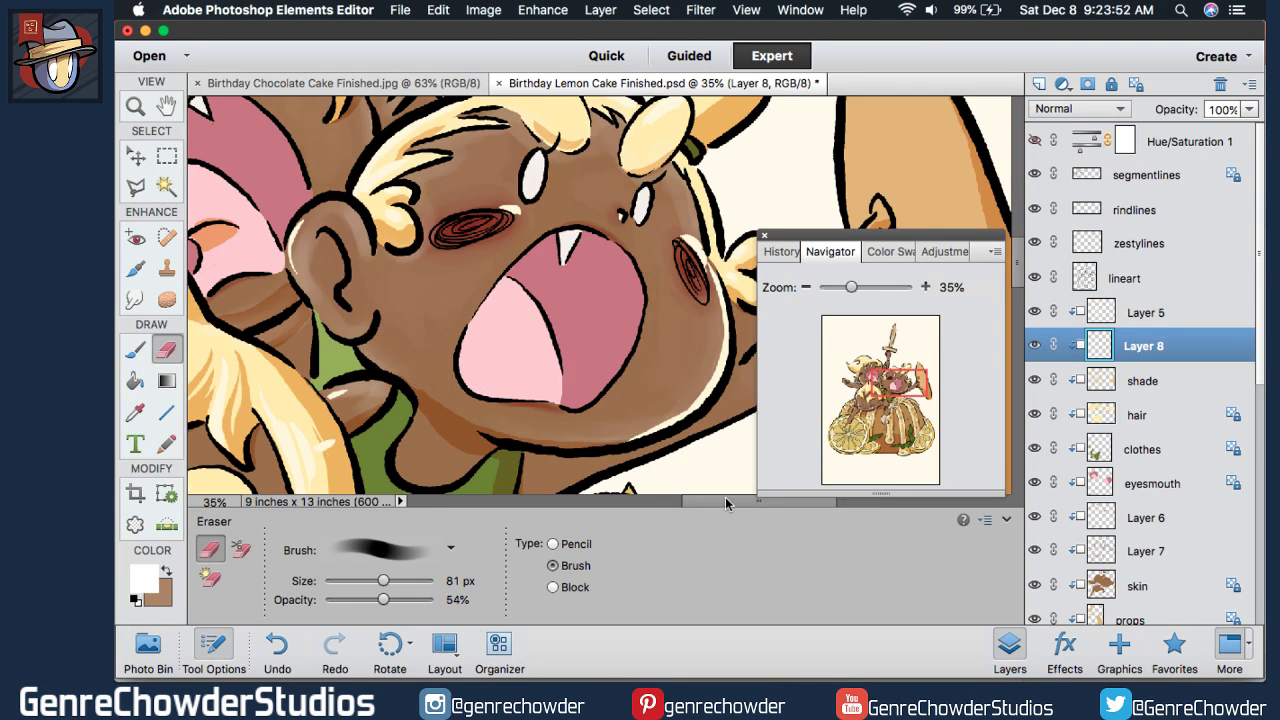
- Airbrush soft white highlights along the outstretched arm and wrist of the shouting character in the green top, and soften them with the eraser
{"action": "left_click_drag", "start_coordinate": [725, 499], "coordinate": [749, 500]}
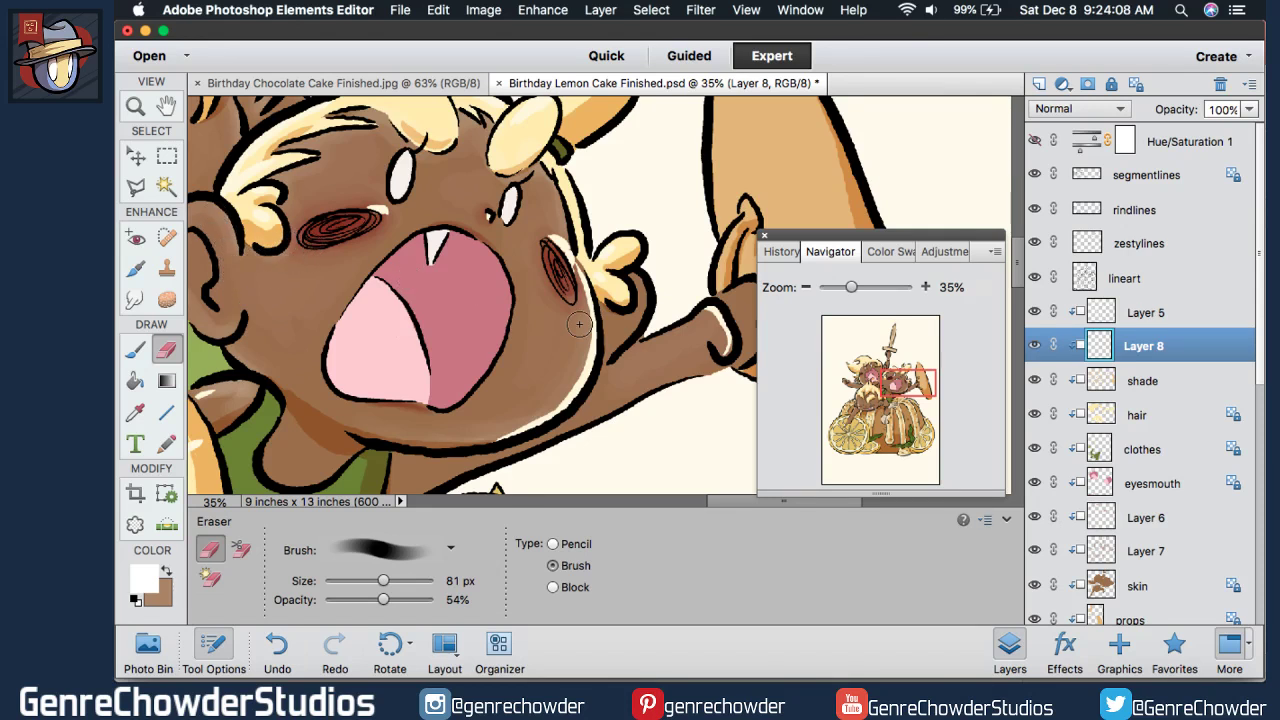
{"action": "left_click", "coordinate": [134, 351]}
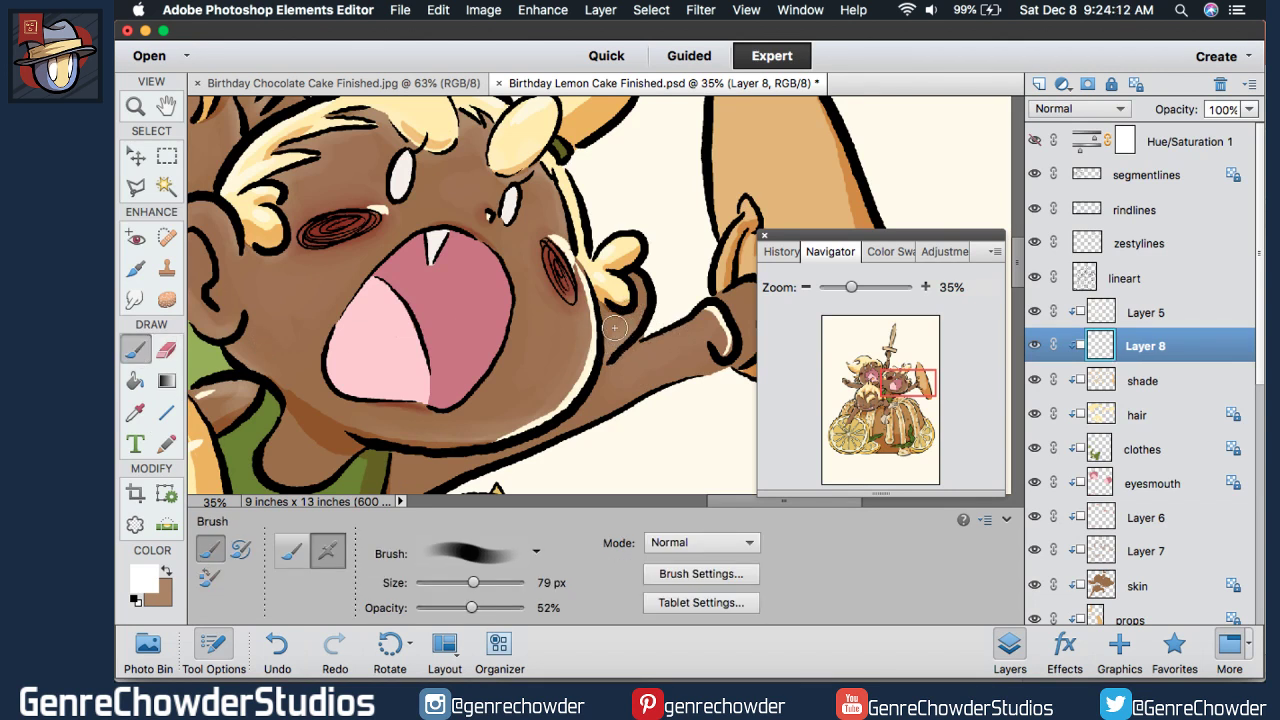
{"action": "scroll", "coordinate": [1017, 274], "scroll_direction": "down", "scroll_amount": 1}
{"action": "scroll", "coordinate": [1017, 274], "scroll_direction": "down", "scroll_amount": 5}
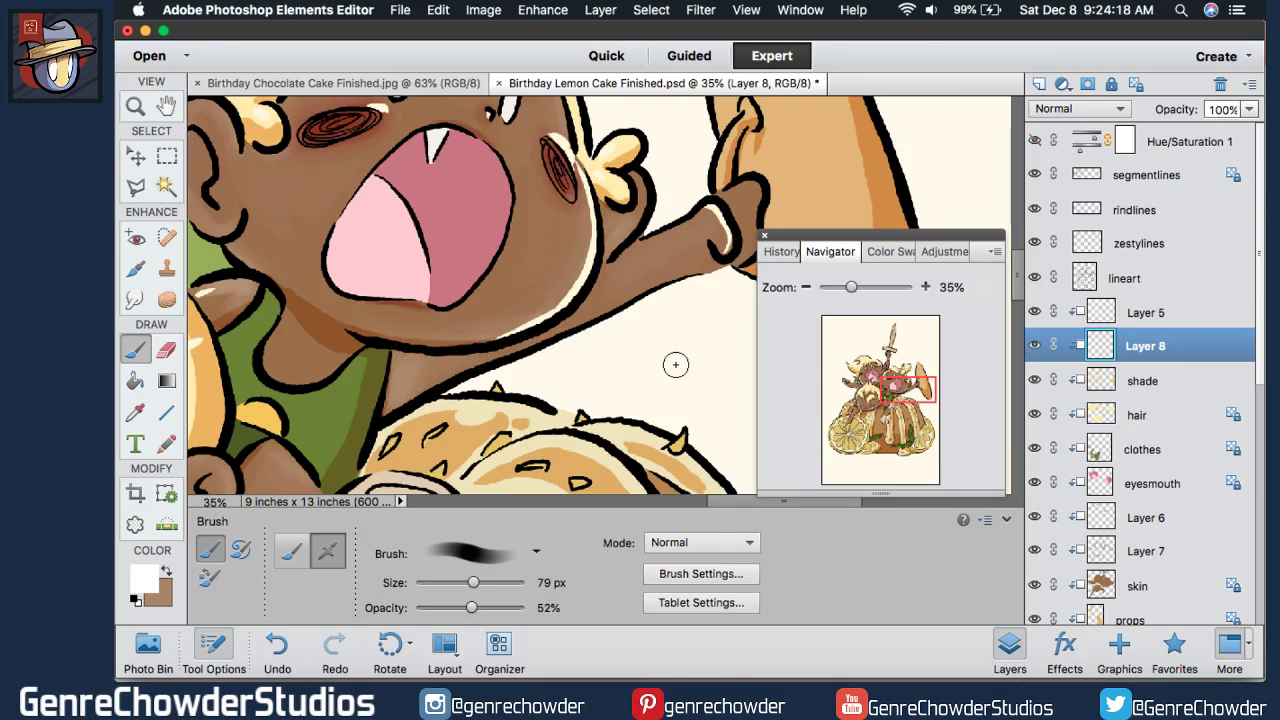
{"action": "scroll", "coordinate": [752, 497], "scroll_direction": "right", "scroll_amount": 6}
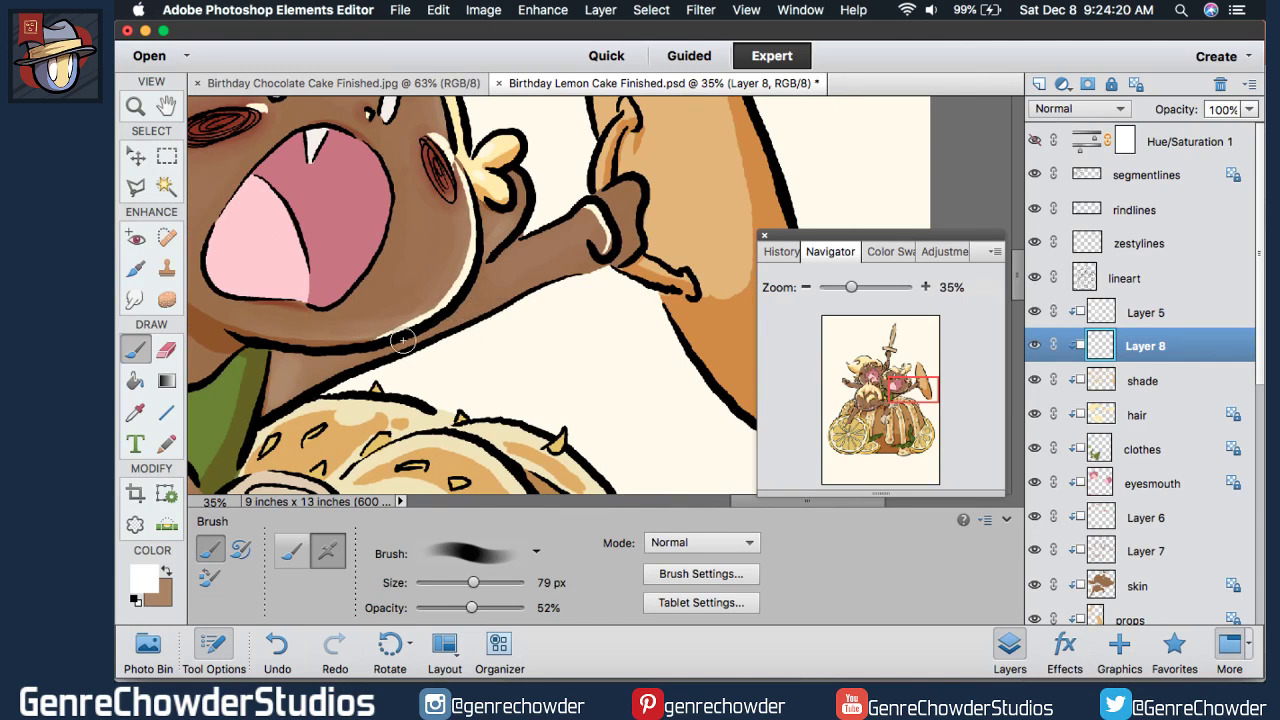
{"action": "mouse_move", "coordinate": [594, 255]}
{"action": "left_mouse_down"}
{"action": "mouse_move", "coordinate": [591, 220]}
{"action": "mouse_move", "coordinate": [597, 248]}
{"action": "mouse_move", "coordinate": [625, 253]}
{"action": "mouse_move", "coordinate": [628, 190]}
{"action": "mouse_move", "coordinate": [611, 200]}
{"action": "mouse_move", "coordinate": [629, 192]}
{"action": "mouse_move", "coordinate": [614, 260]}
{"action": "left_mouse_up"}
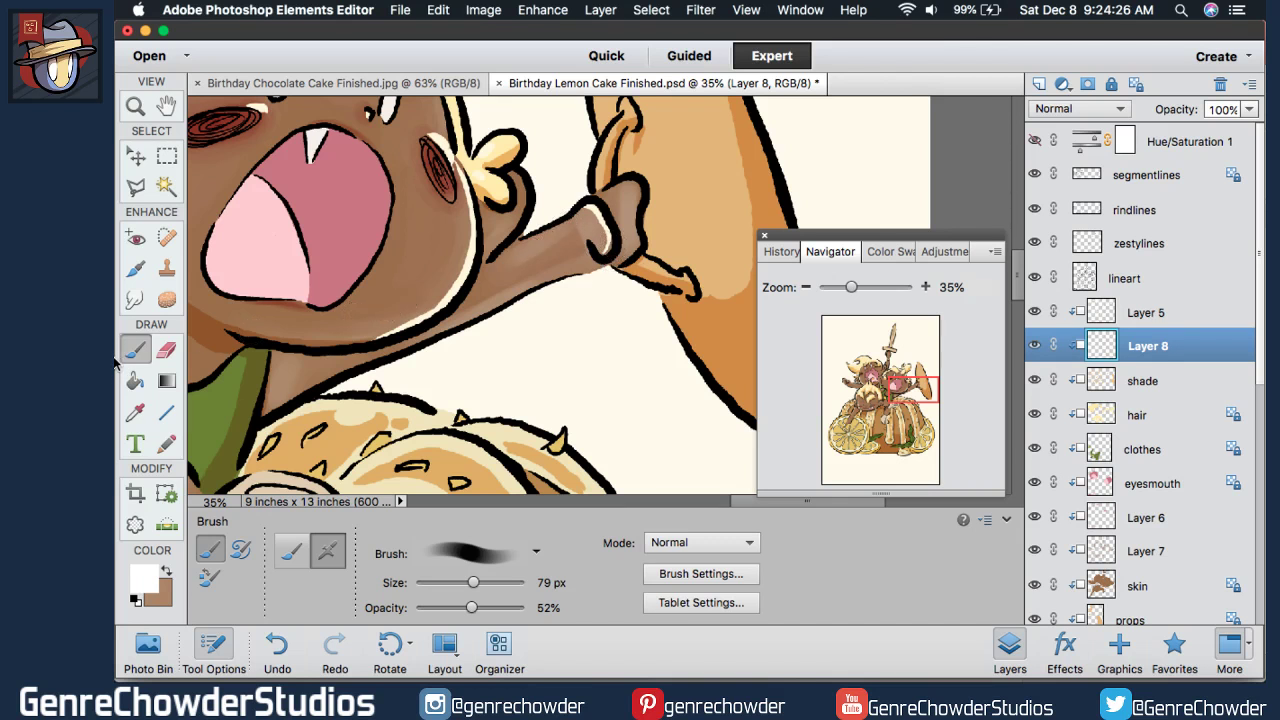
{"action": "left_click", "coordinate": [169, 350]}
{"action": "mouse_move", "coordinate": [540, 252]}
{"action": "left_mouse_down"}
{"action": "mouse_move", "coordinate": [565, 238]}
{"action": "mouse_move", "coordinate": [551, 246]}
{"action": "mouse_move", "coordinate": [559, 257]}
{"action": "mouse_move", "coordinate": [571, 241]}
{"action": "mouse_move", "coordinate": [503, 267]}
{"action": "mouse_move", "coordinate": [531, 279]}
{"action": "mouse_move", "coordinate": [580, 256]}
{"action": "mouse_move", "coordinate": [457, 302]}
{"action": "mouse_move", "coordinate": [531, 277]}
{"action": "mouse_move", "coordinate": [521, 281]}
{"action": "mouse_move", "coordinate": [639, 199]}
{"action": "mouse_move", "coordinate": [610, 196]}
{"action": "mouse_move", "coordinate": [628, 221]}
{"action": "mouse_move", "coordinate": [625, 191]}
{"action": "mouse_move", "coordinate": [627, 246]}
{"action": "mouse_move", "coordinate": [568, 241]}
{"action": "mouse_move", "coordinate": [584, 240]}
{"action": "mouse_move", "coordinate": [573, 227]}
{"action": "mouse_move", "coordinate": [585, 249]}
{"action": "mouse_move", "coordinate": [577, 231]}
{"action": "mouse_move", "coordinate": [548, 247]}
{"action": "mouse_move", "coordinate": [575, 231]}
{"action": "mouse_move", "coordinate": [475, 281]}
{"action": "mouse_move", "coordinate": [583, 241]}
{"action": "mouse_move", "coordinate": [521, 265]}
{"action": "mouse_move", "coordinate": [576, 255]}
{"action": "mouse_move", "coordinate": [527, 258]}
{"action": "mouse_move", "coordinate": [330, 339]}
{"action": "left_mouse_up"}
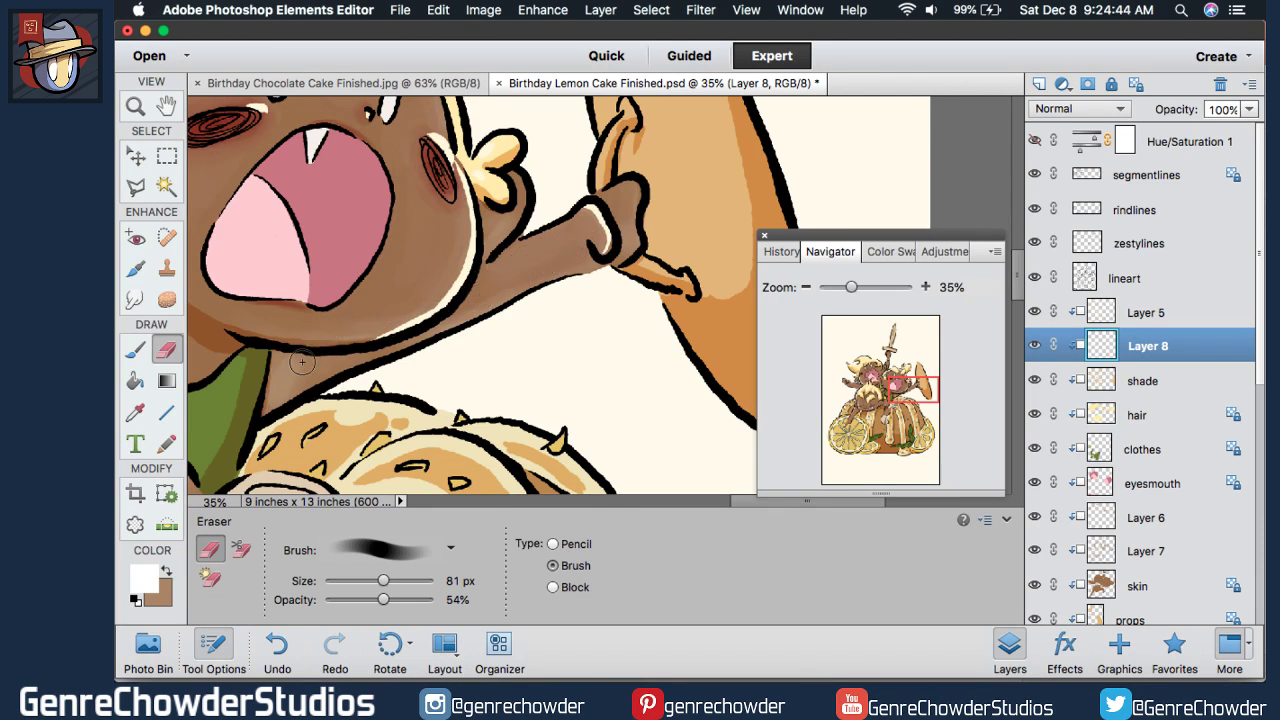
- Touch up the highlights on the chin below the first shouting mouth with the eraser, and set the eraser's opacity to 100%
{"action": "mouse_move", "coordinate": [772, 289]}
{"action": "left_mouse_down"}
{"action": "mouse_move", "coordinate": [742, 290]}
{"action": "mouse_move", "coordinate": [764, 288]}
{"action": "left_mouse_up"}
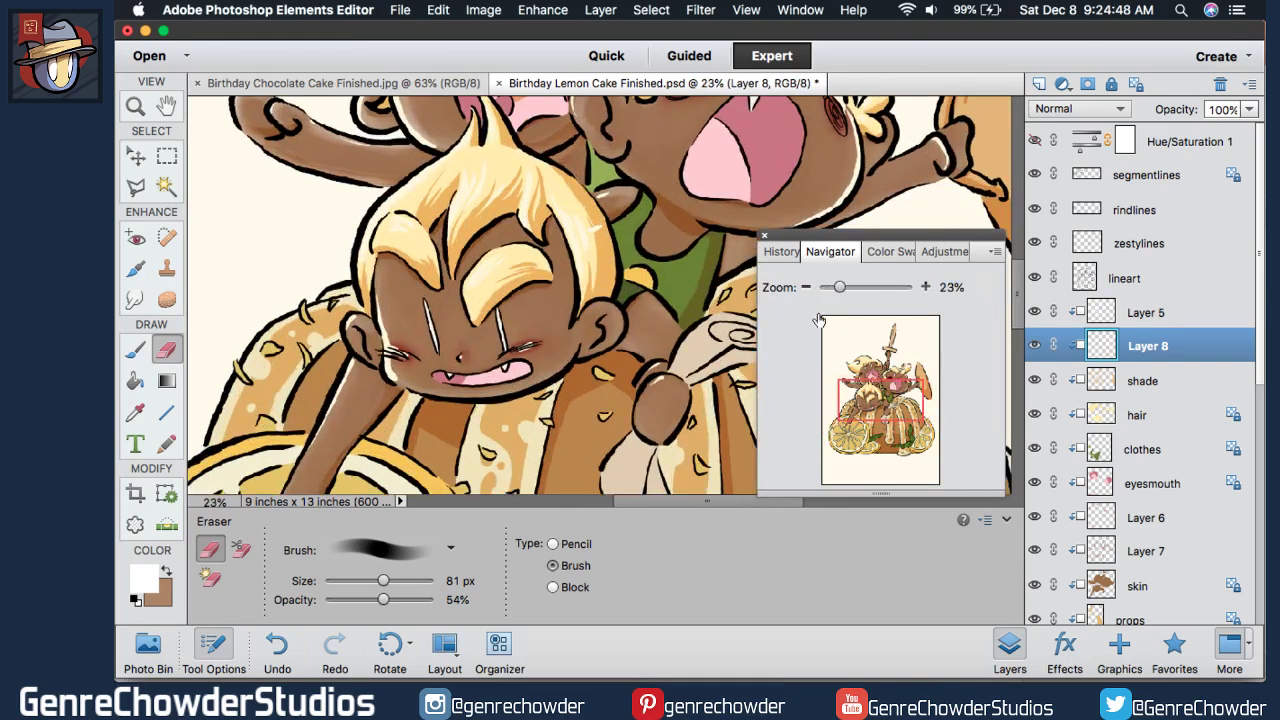
{"action": "left_click_drag", "start_coordinate": [877, 397], "coordinate": [865, 375]}
{"action": "left_click", "coordinate": [134, 348]}
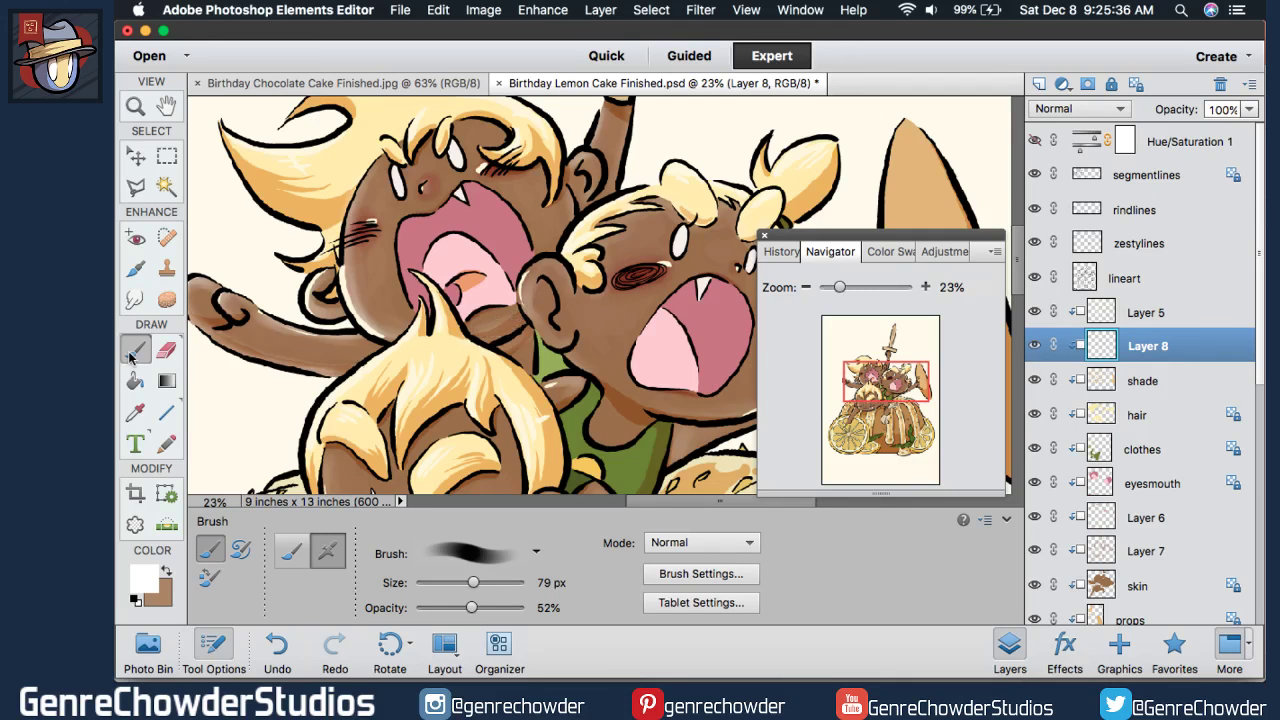
{"action": "left_click", "coordinate": [166, 349]}
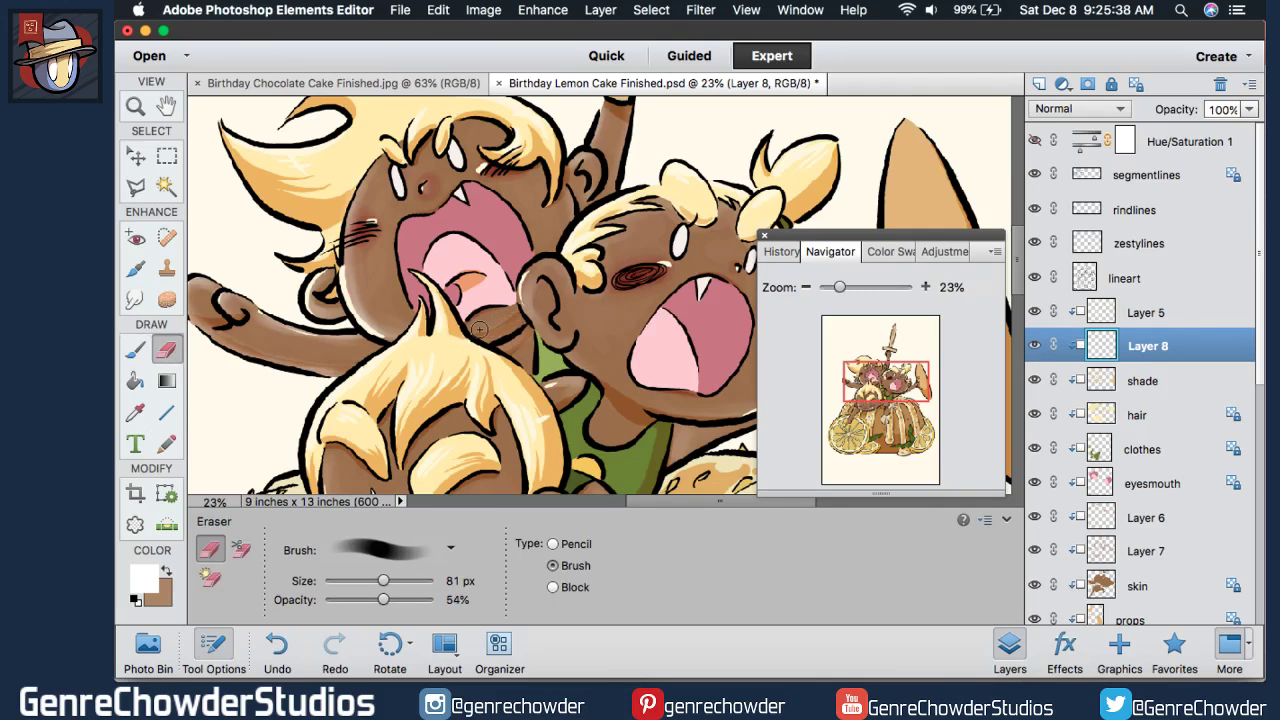
{"action": "mouse_move", "coordinate": [479, 329]}
{"action": "left_mouse_down"}
{"action": "mouse_move", "coordinate": [505, 347]}
{"action": "mouse_move", "coordinate": [517, 329]}
{"action": "mouse_move", "coordinate": [529, 335]}
{"action": "mouse_move", "coordinate": [516, 325]}
{"action": "left_mouse_up"}
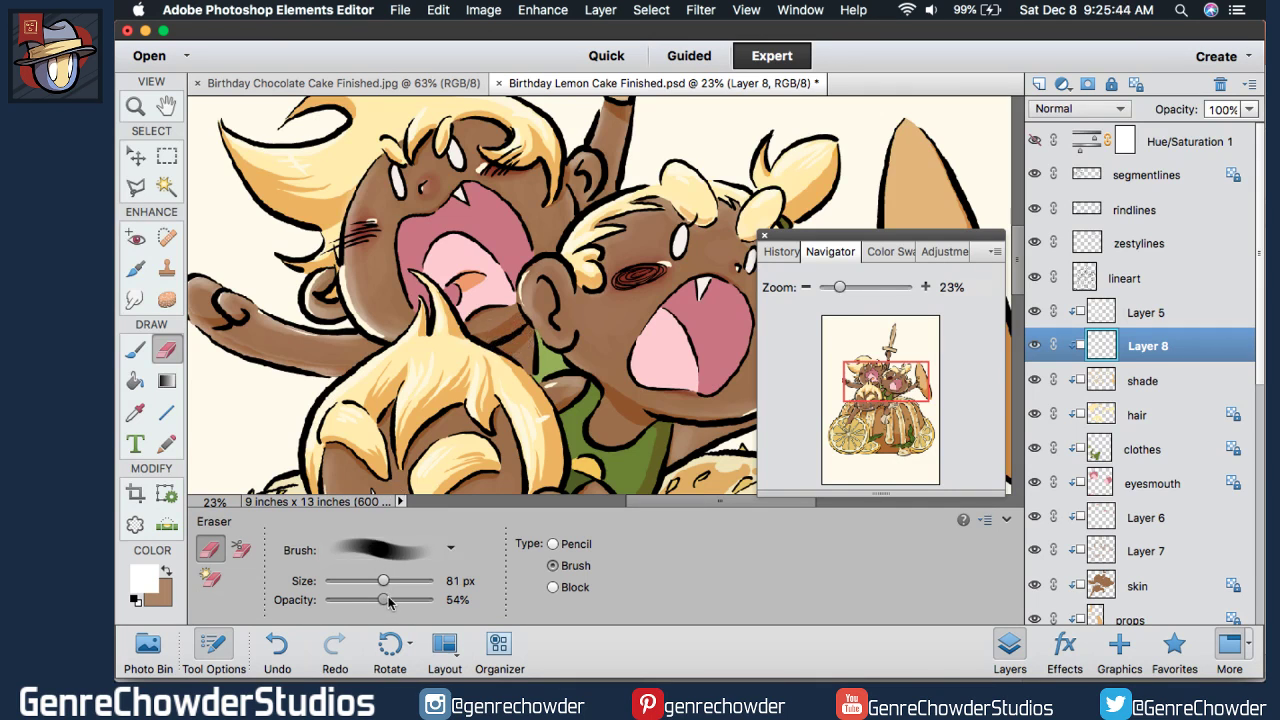
{"action": "left_click_drag", "start_coordinate": [385, 600], "coordinate": [436, 600]}
- Lower the opacity of Layer 8 to 78% to tone down the skin highlights
{"action": "left_click_drag", "start_coordinate": [778, 287], "coordinate": [768, 289]}
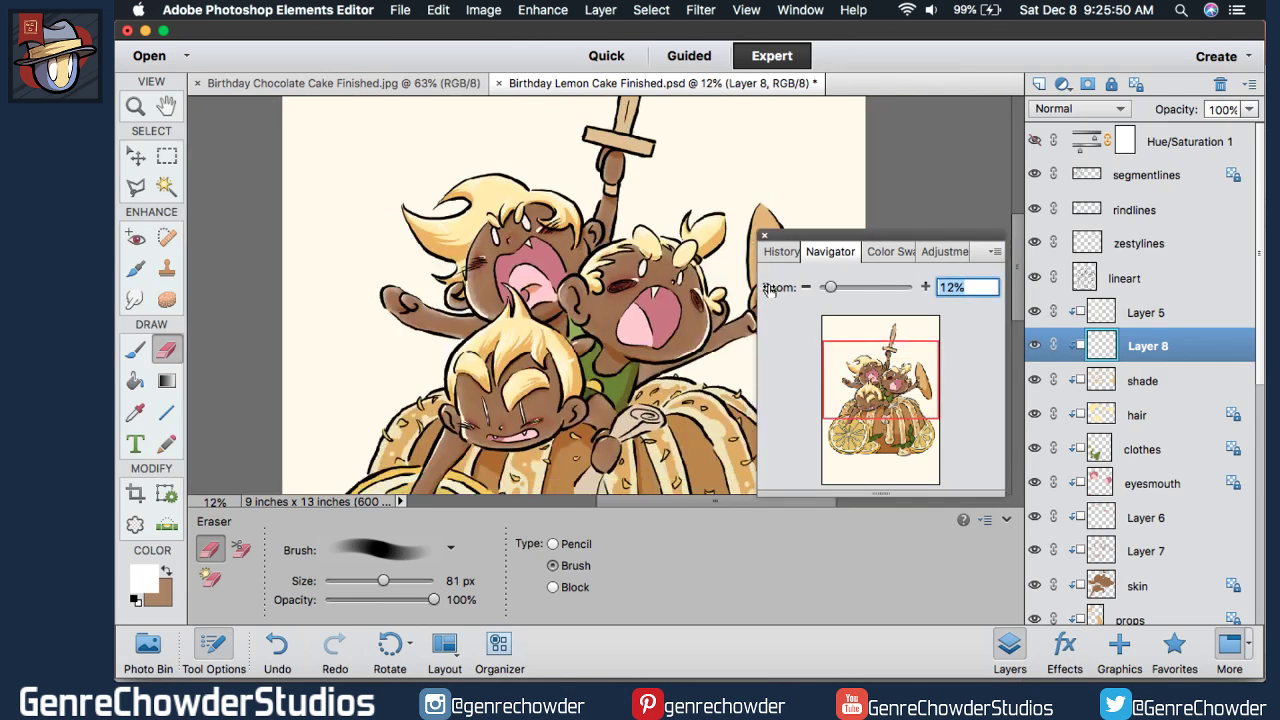
{"action": "left_click_drag", "start_coordinate": [1181, 114], "coordinate": [1174, 110]}
{"action": "mouse_move", "coordinate": [780, 287]}
{"action": "left_mouse_down"}
{"action": "mouse_move", "coordinate": [810, 289]}
{"action": "mouse_move", "coordinate": [786, 290]}
{"action": "left_mouse_up"}
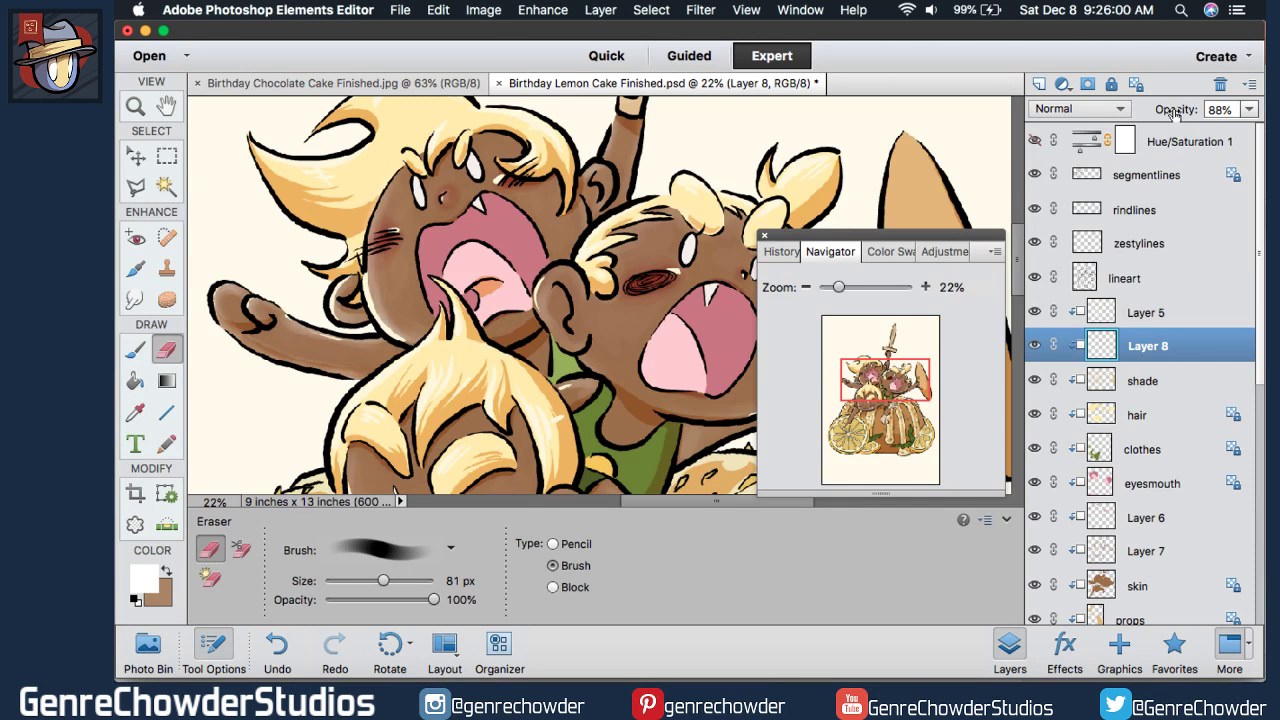
{"action": "left_click_drag", "start_coordinate": [1174, 112], "coordinate": [1064, 96]}
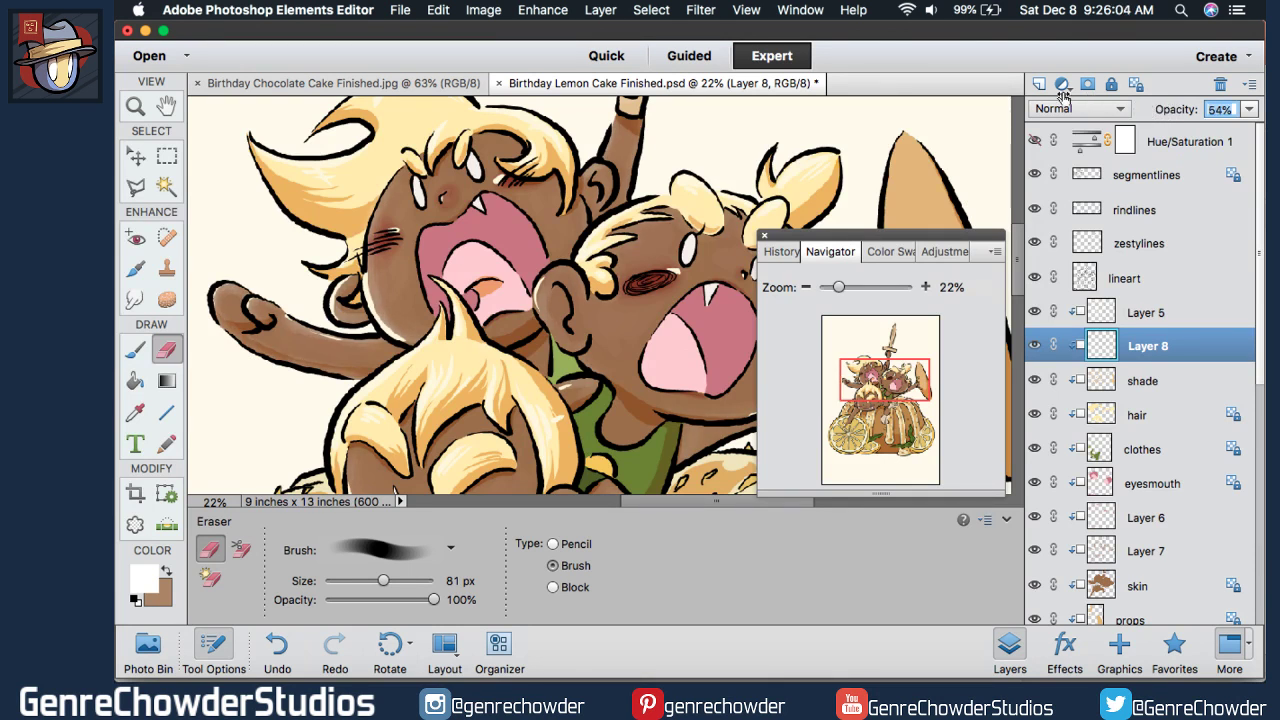
{"action": "type", "text": "35"}
{"action": "key", "text": "Return"}
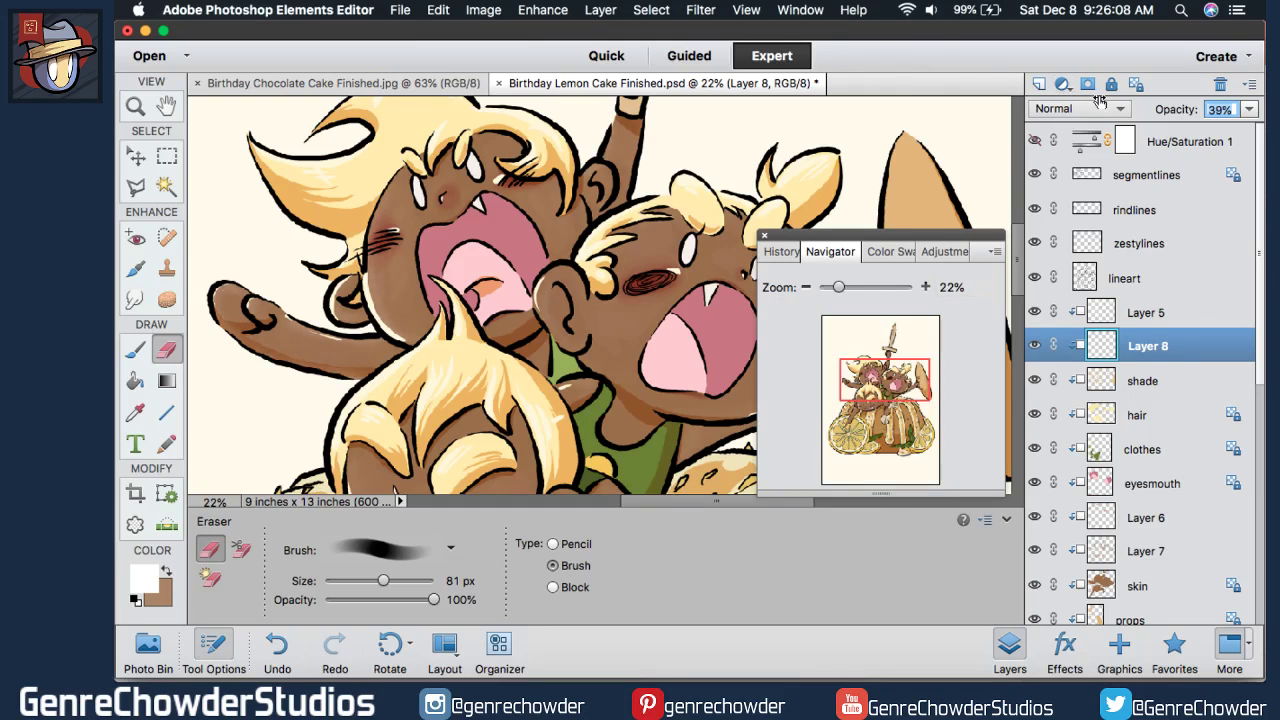
{"action": "left_click_drag", "start_coordinate": [1100, 102], "coordinate": [1134, 104]}
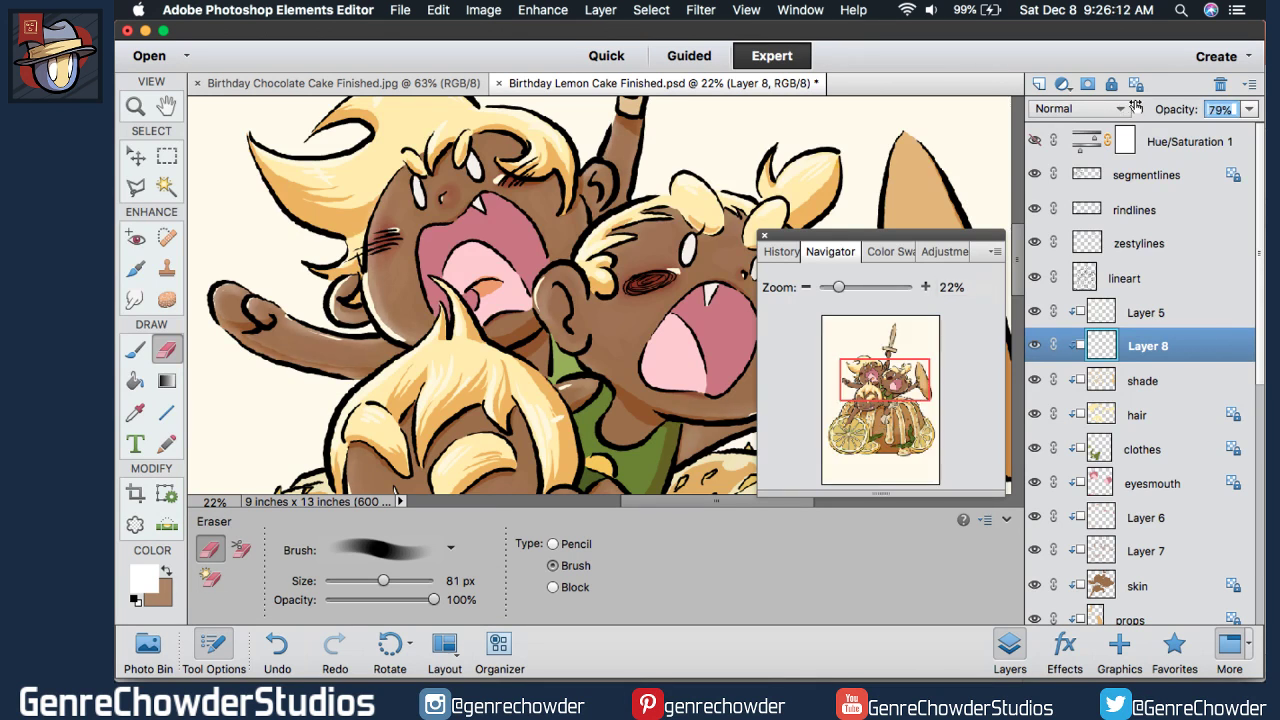
- Check the toned-down highlights across the characters and save the Birthday Lemon Cake drawing
{"action": "scroll", "coordinate": [998, 290], "scroll_direction": "down", "scroll_amount": 10}
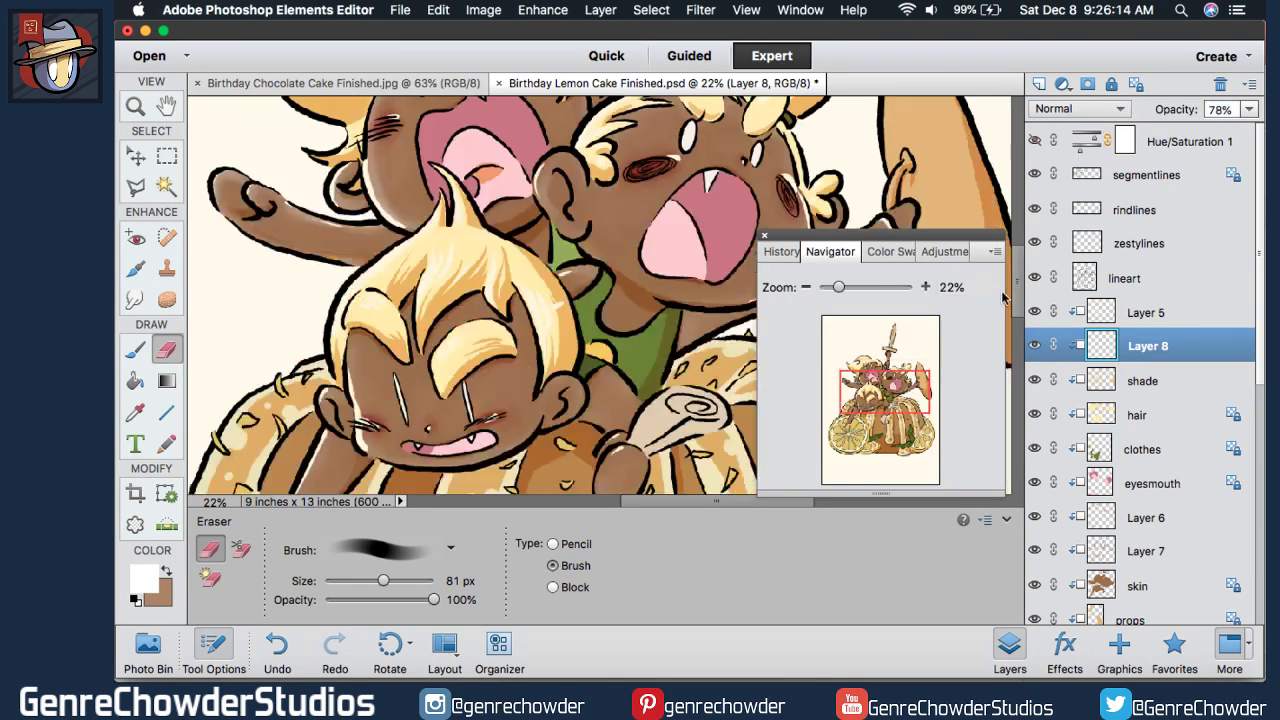
{"action": "scroll", "coordinate": [995, 320], "scroll_direction": "up", "scroll_amount": 2}
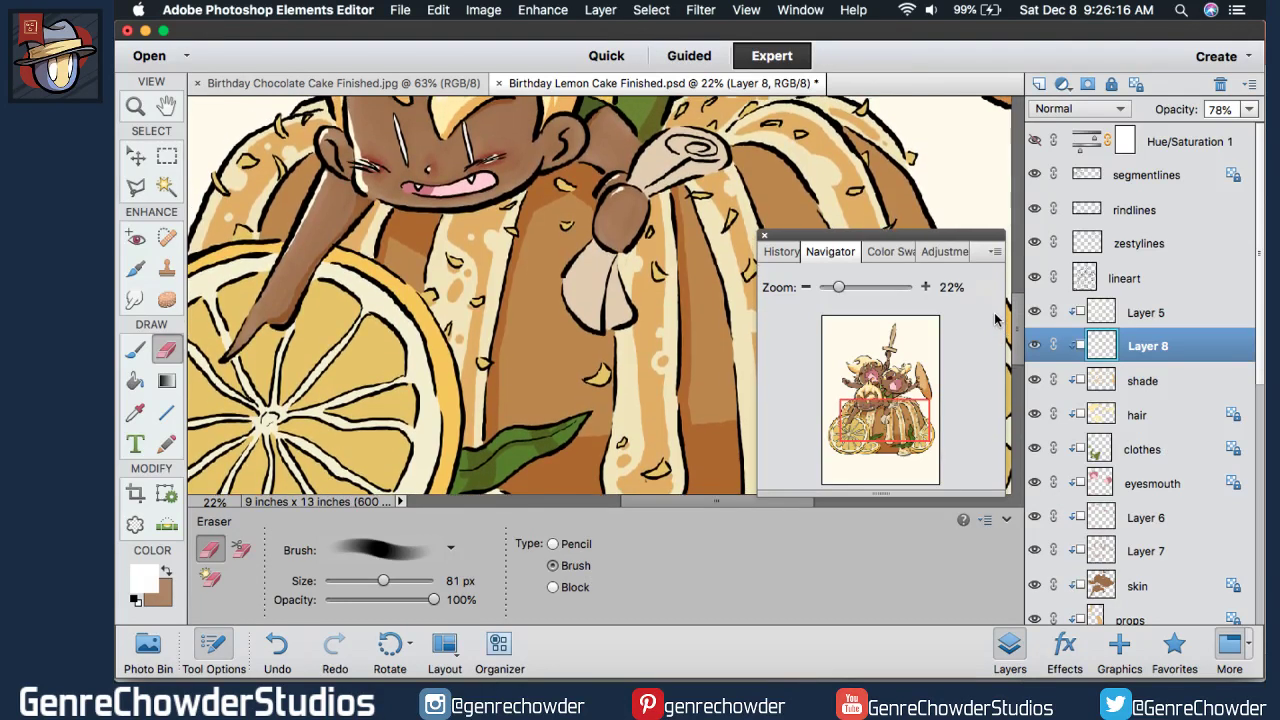
{"action": "scroll", "coordinate": [995, 320], "scroll_direction": "up", "scroll_amount": 5}
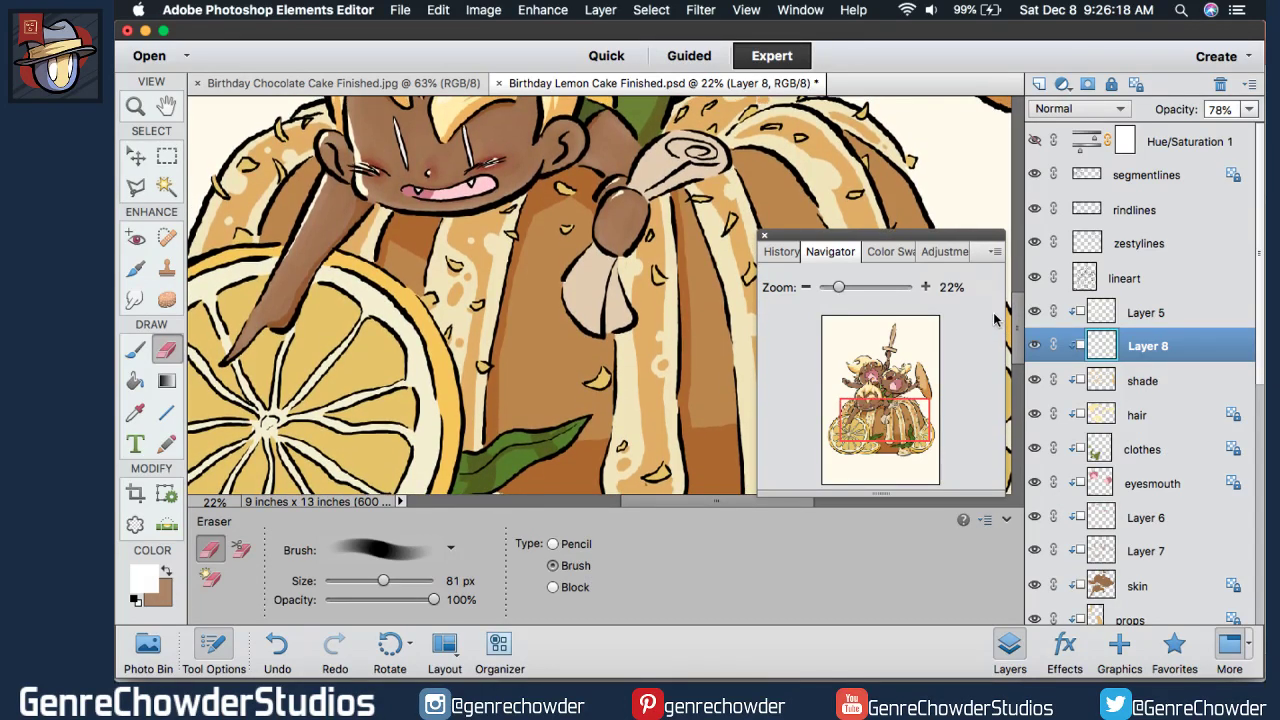
{"action": "scroll", "coordinate": [995, 300], "scroll_direction": "up", "scroll_amount": 15}
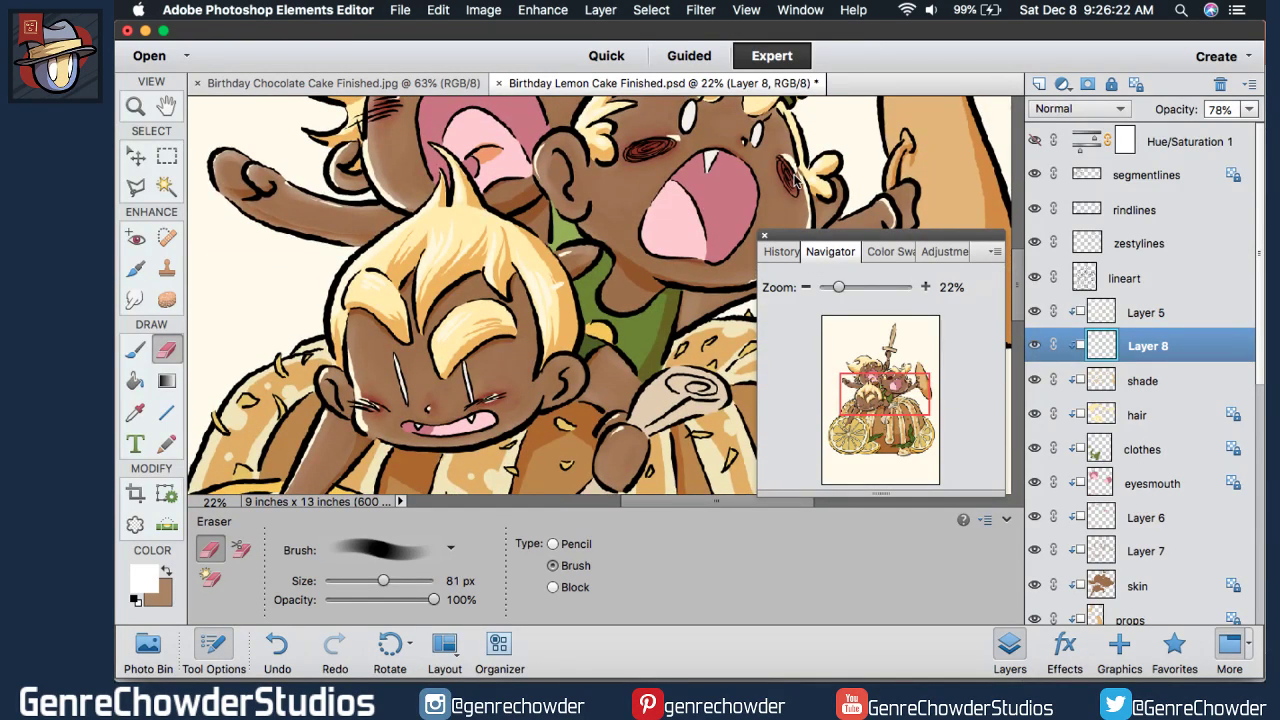
{"action": "key", "text": "super+s"}
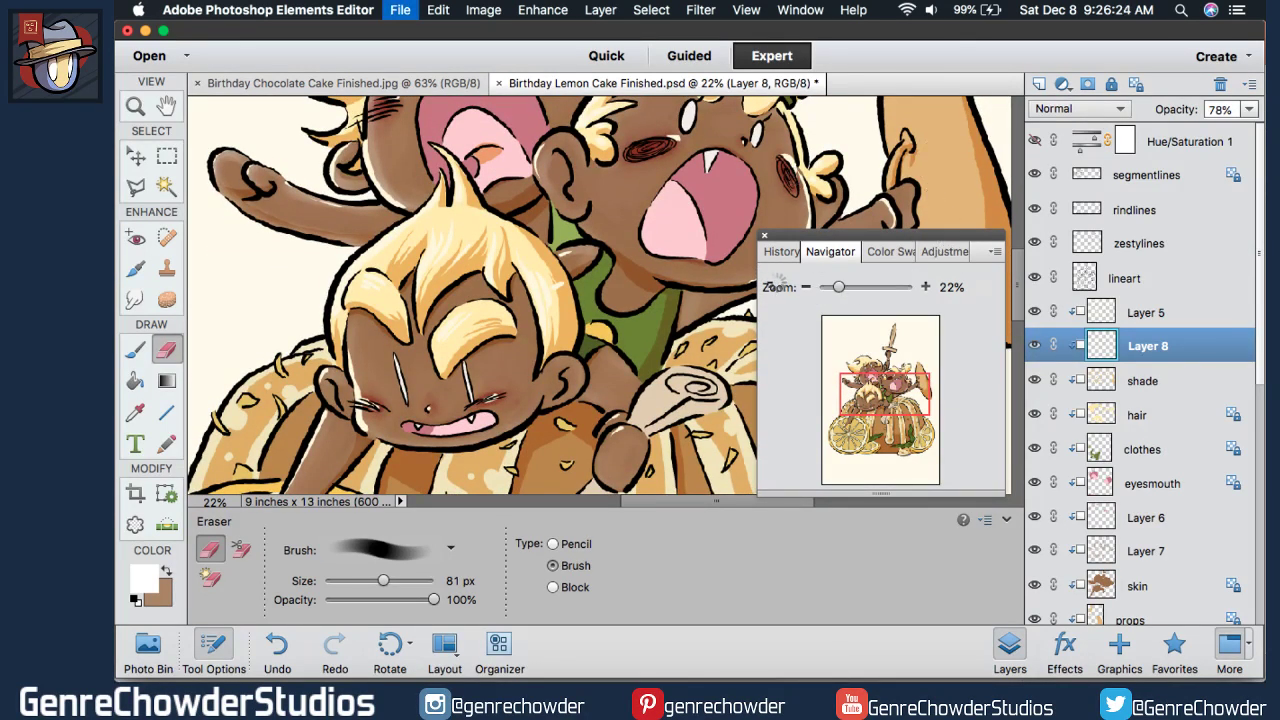
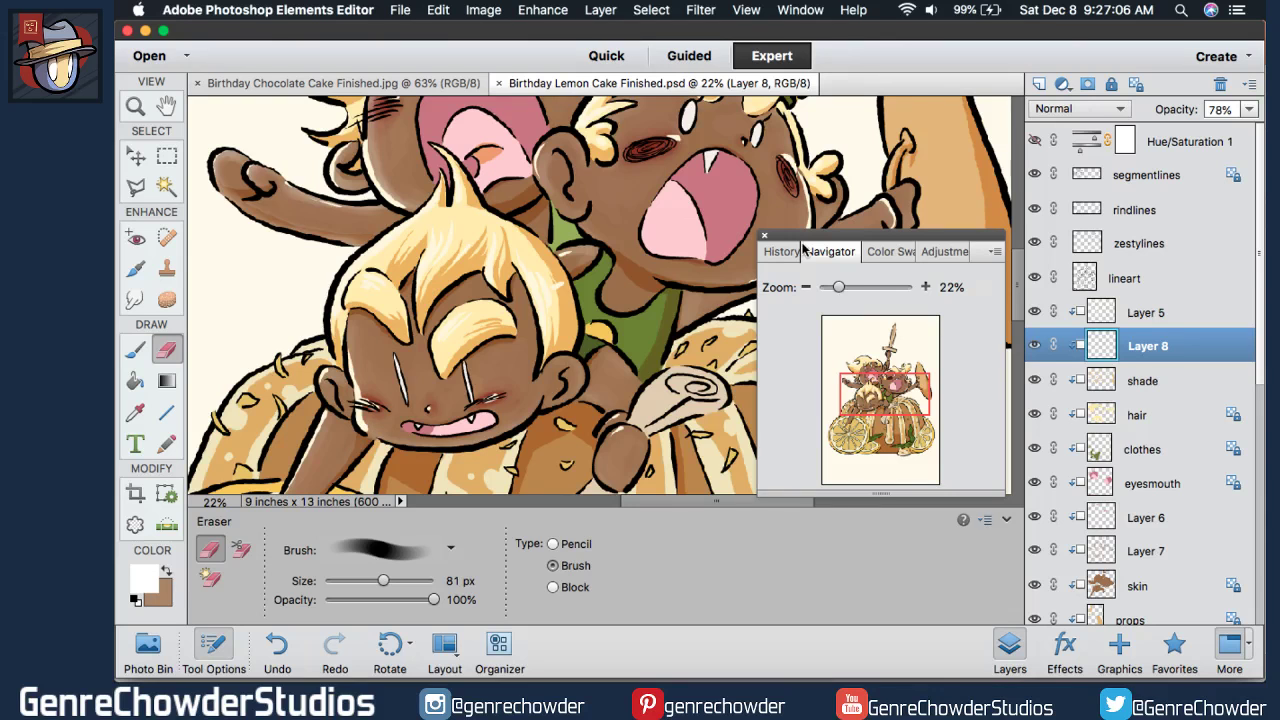
- Select Layer 2, directly above the drizzle layer, and collapse the Navigator to uncover the cake
{"action": "left_click_drag", "start_coordinate": [1017, 264], "coordinate": [1008, 336]}
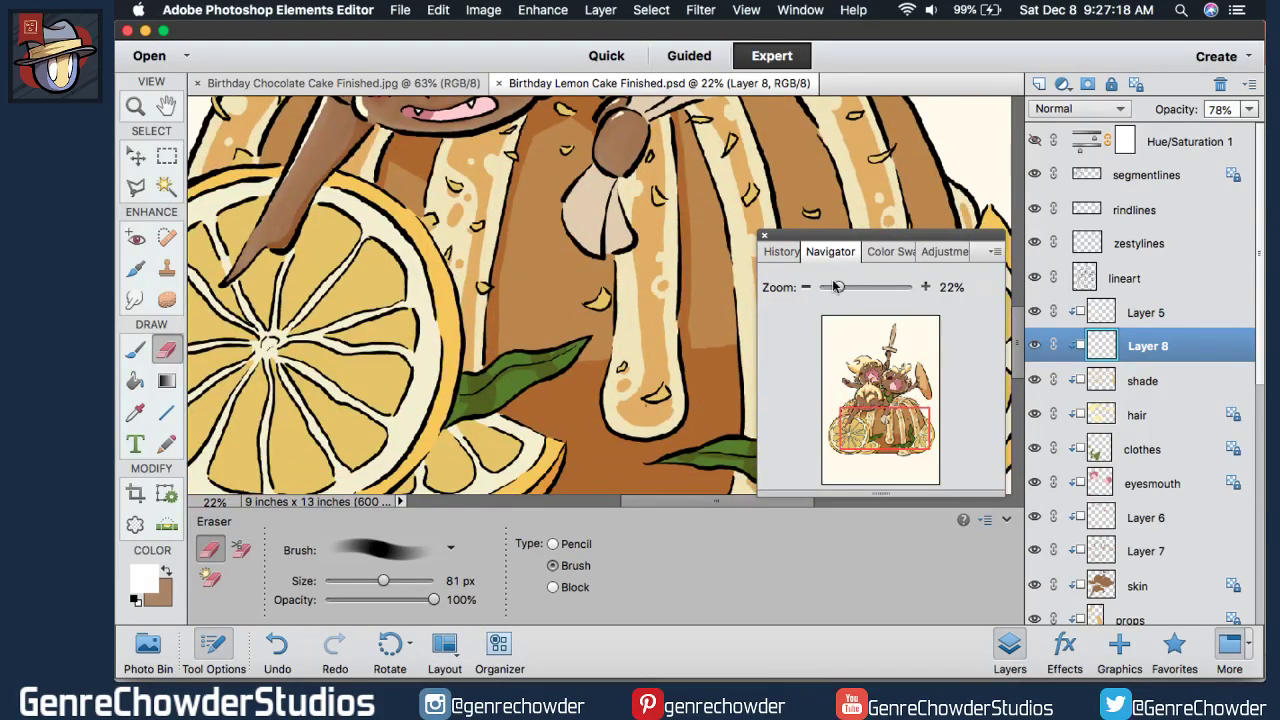
{"action": "left_click_drag", "start_coordinate": [778, 287], "coordinate": [757, 281]}
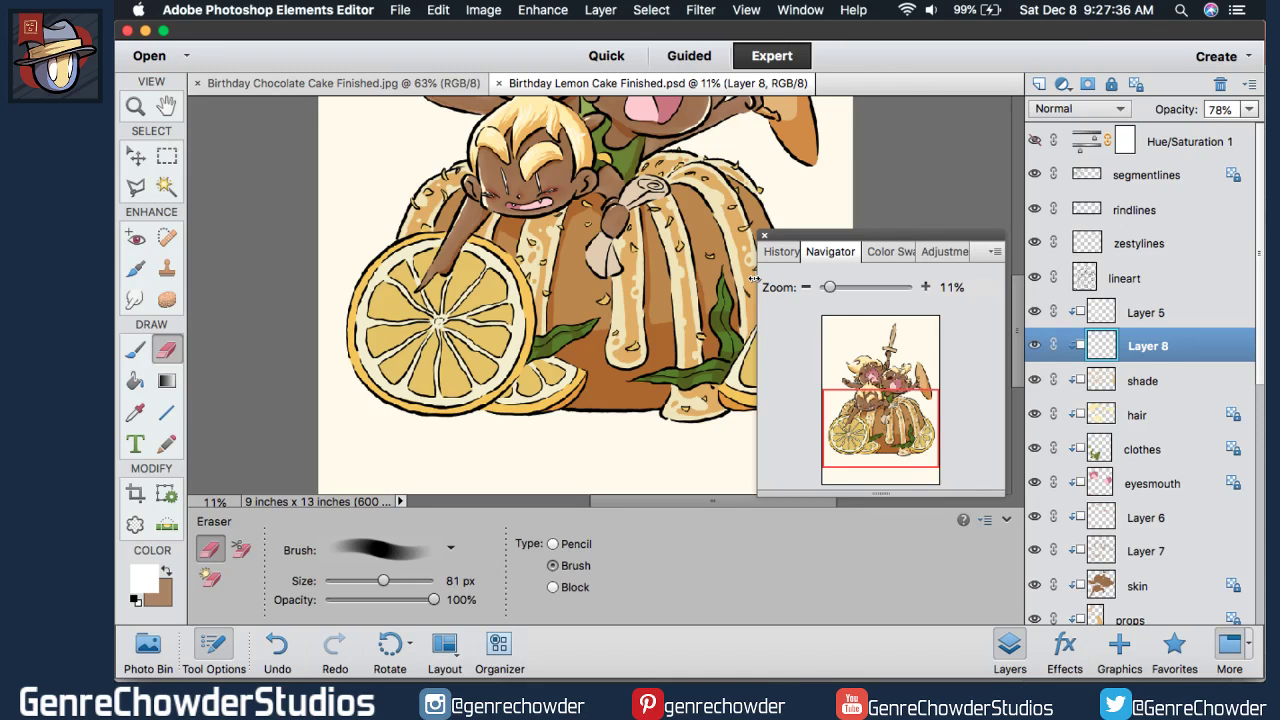
{"action": "left_click_drag", "start_coordinate": [1019, 306], "coordinate": [1016, 278]}
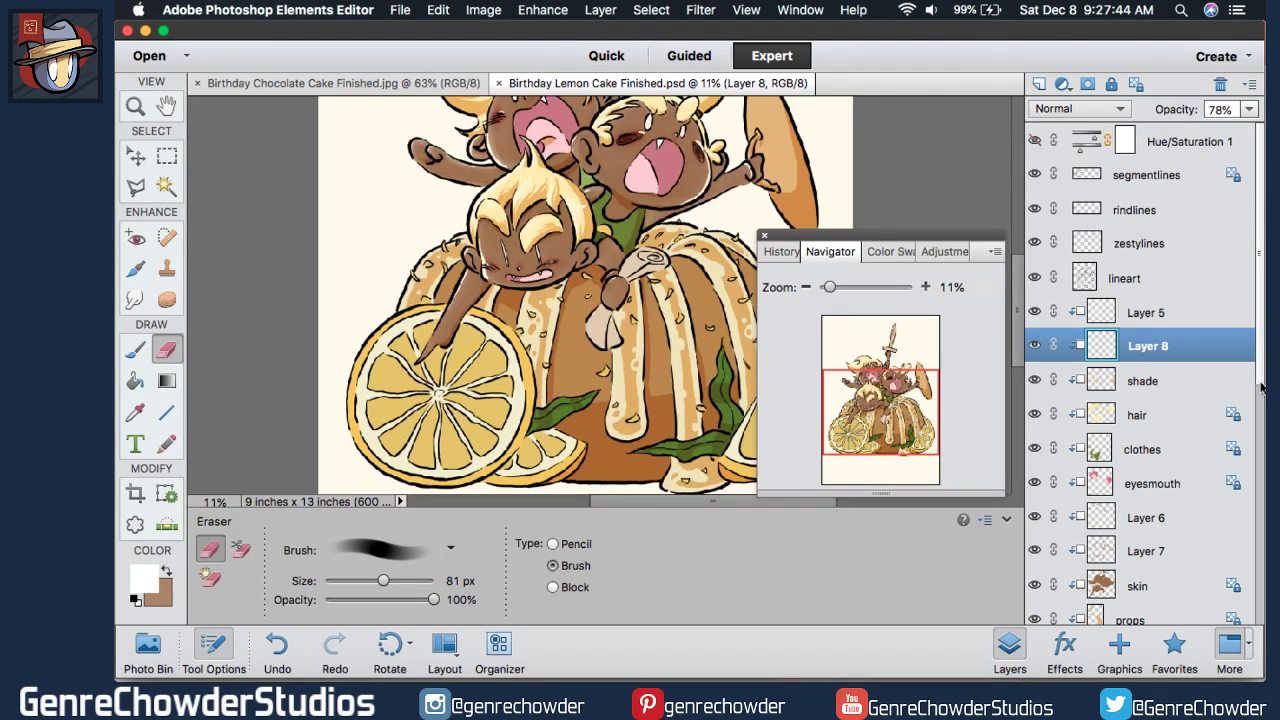
{"action": "scroll", "coordinate": [1262, 385], "scroll_direction": "down", "scroll_amount": 4}
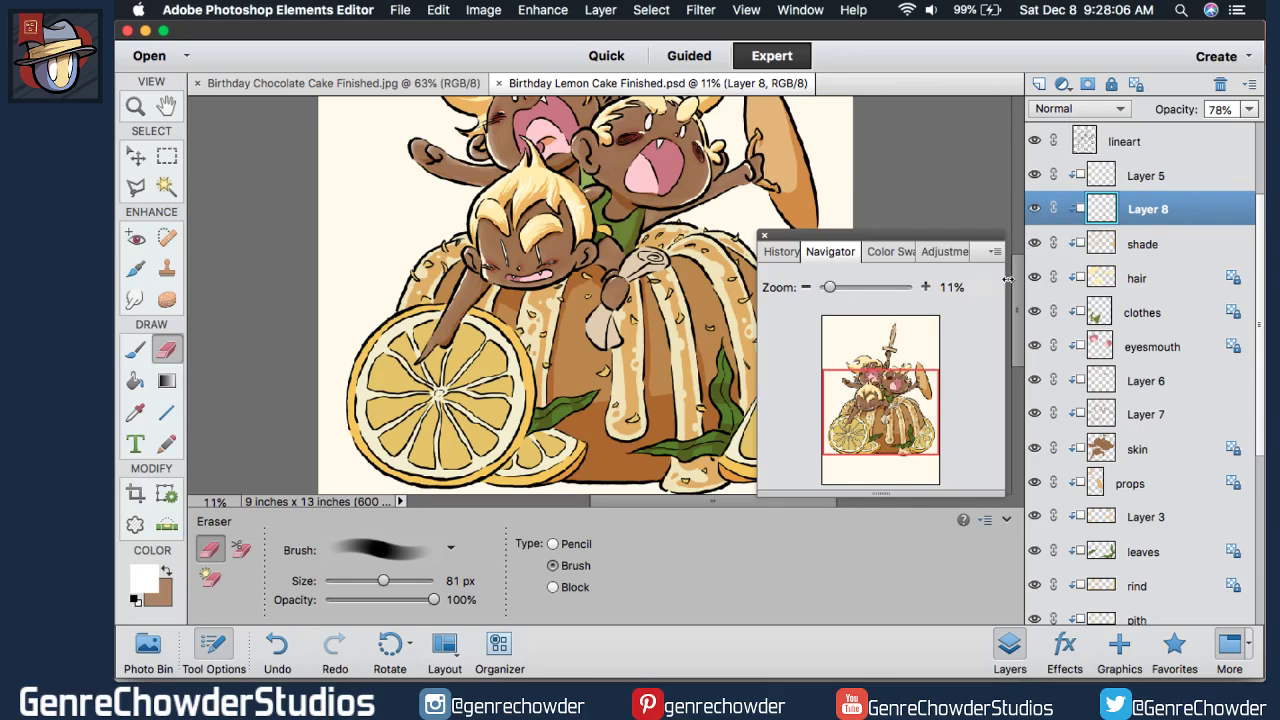
{"action": "mouse_move", "coordinate": [1015, 290]}
{"action": "left_mouse_down"}
{"action": "mouse_move", "coordinate": [1020, 316]}
{"action": "mouse_move", "coordinate": [1020, 289]}
{"action": "left_mouse_up"}
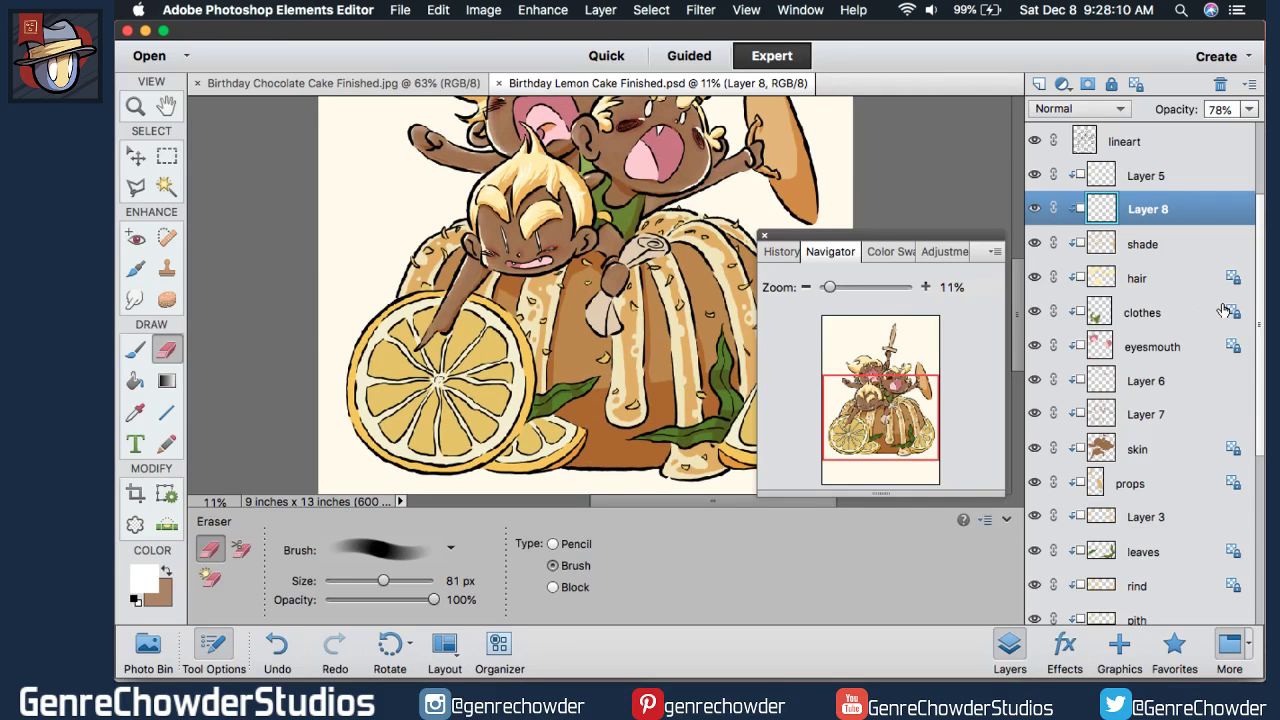
{"action": "left_click_drag", "start_coordinate": [1250, 341], "coordinate": [1250, 511]}
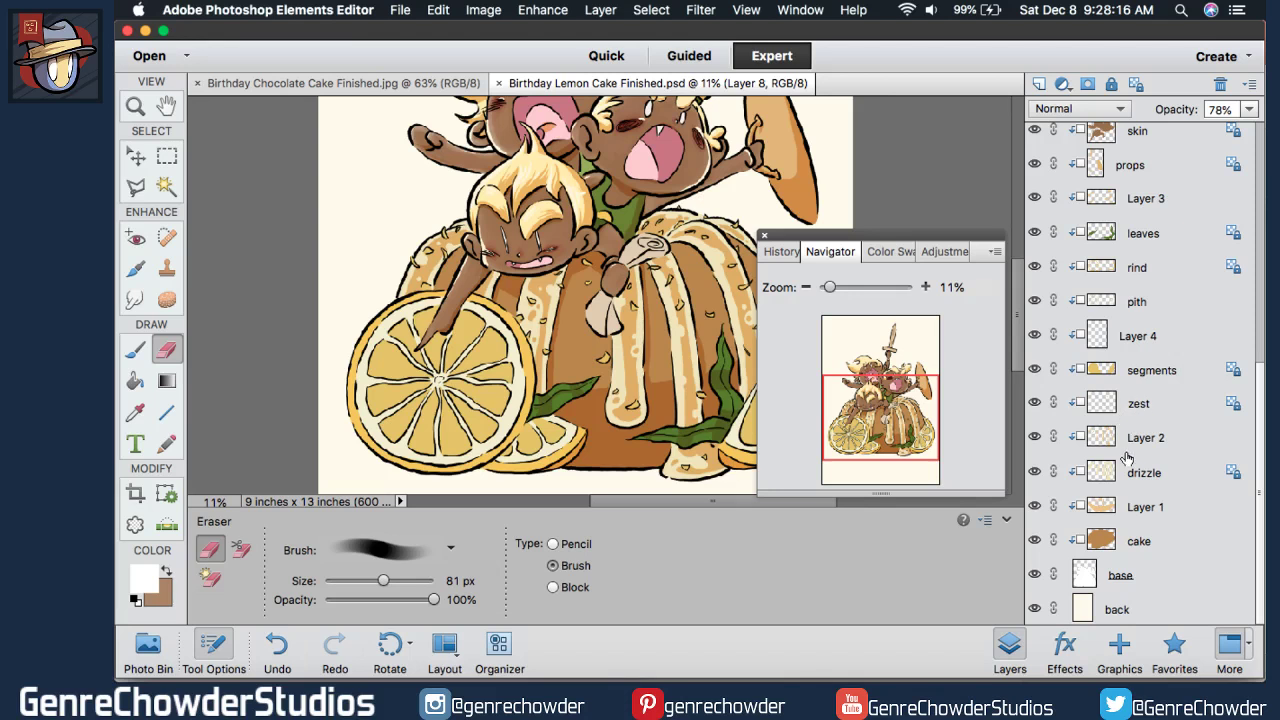
{"action": "left_click", "coordinate": [1110, 473]}
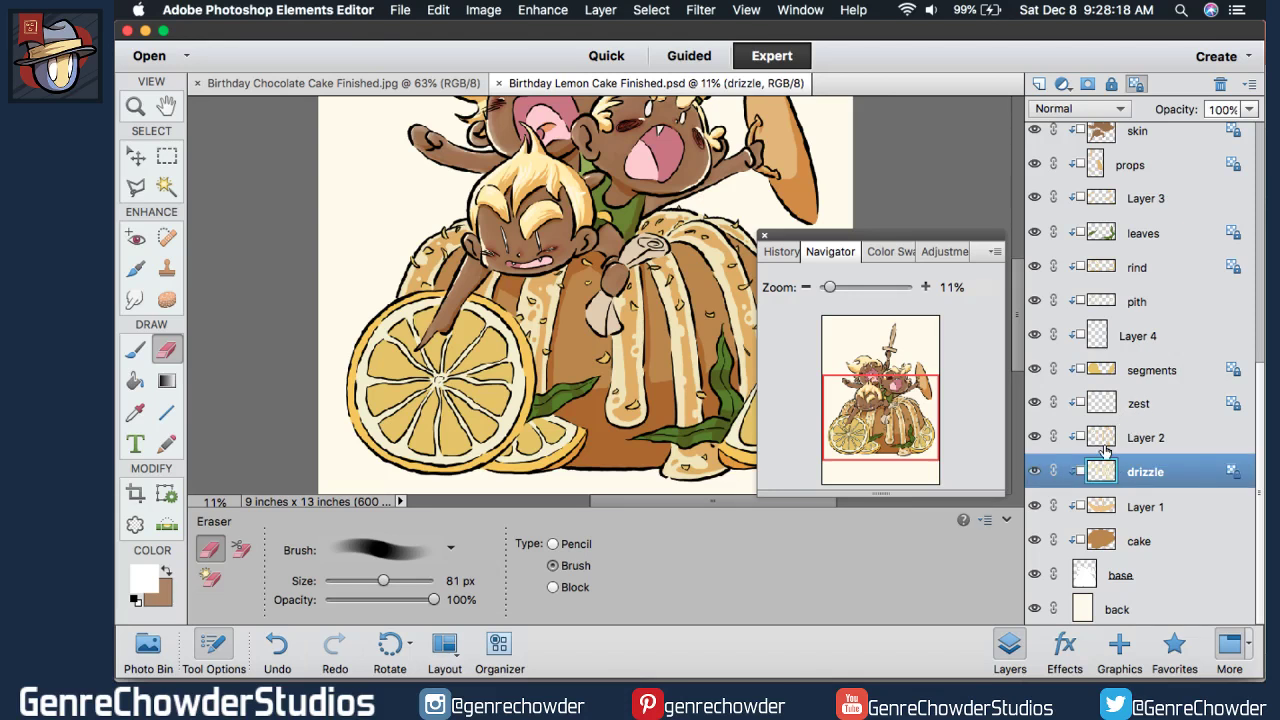
{"action": "left_click", "coordinate": [1104, 438]}
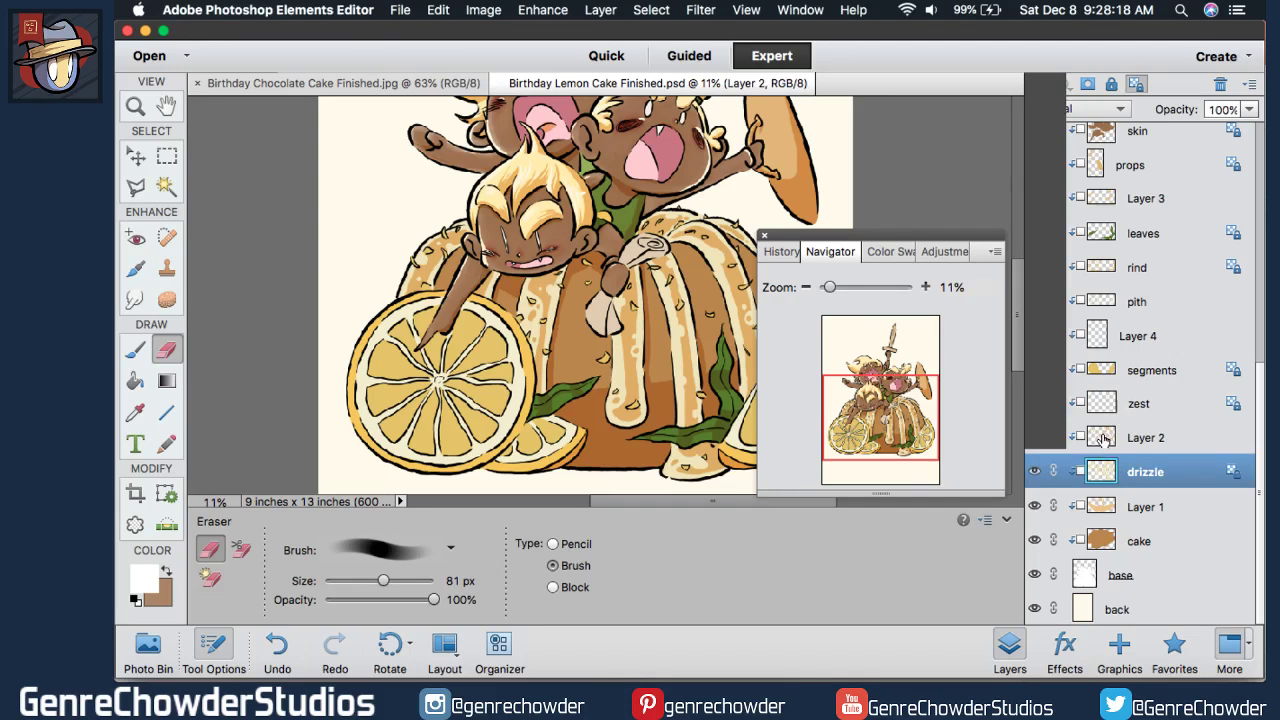
{"action": "double_click", "coordinate": [829, 251]}
- Toggle the visibility of Layer 2 to compare the cake's drizzle with and without its shading, leaving the layer shown
{"action": "left_click", "coordinate": [1034, 438]}
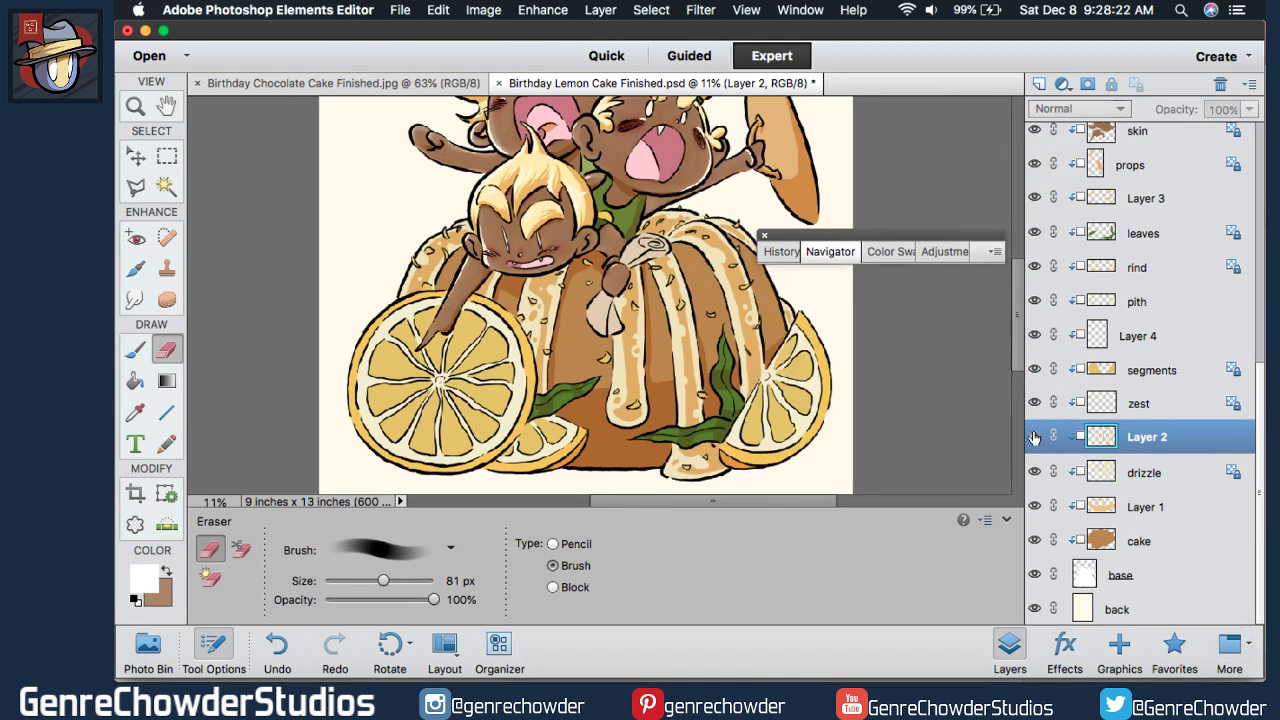
{"action": "left_click", "coordinate": [1035, 438]}
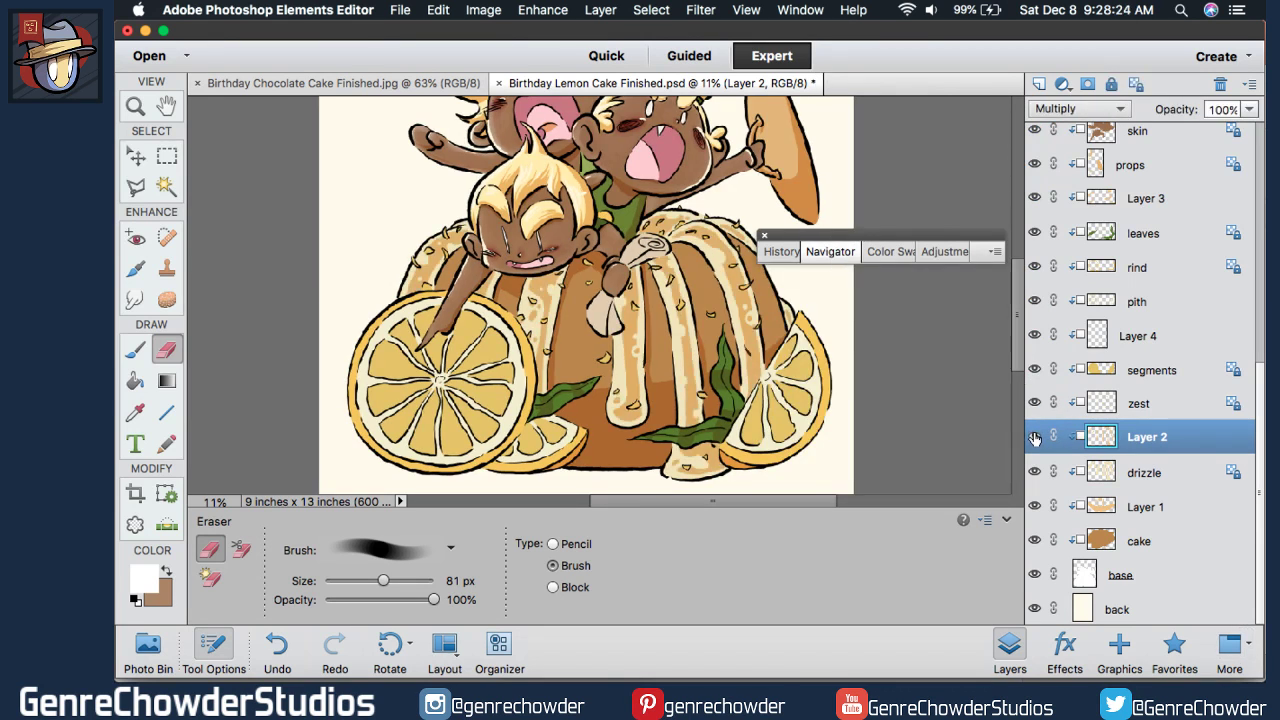
{"action": "left_click", "coordinate": [1035, 438]}
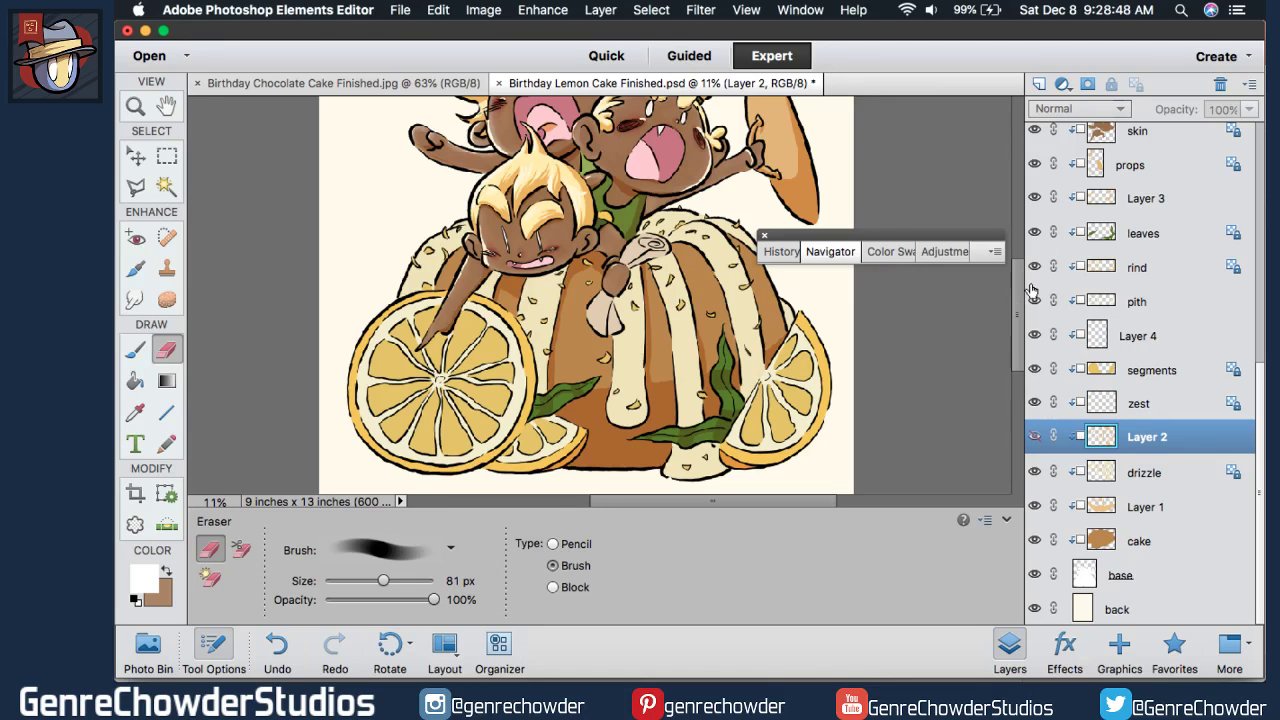
{"action": "mouse_move", "coordinate": [1017, 288]}
{"action": "left_mouse_down"}
{"action": "mouse_move", "coordinate": [1015, 318]}
{"action": "mouse_move", "coordinate": [1014, 288]}
{"action": "left_mouse_up"}
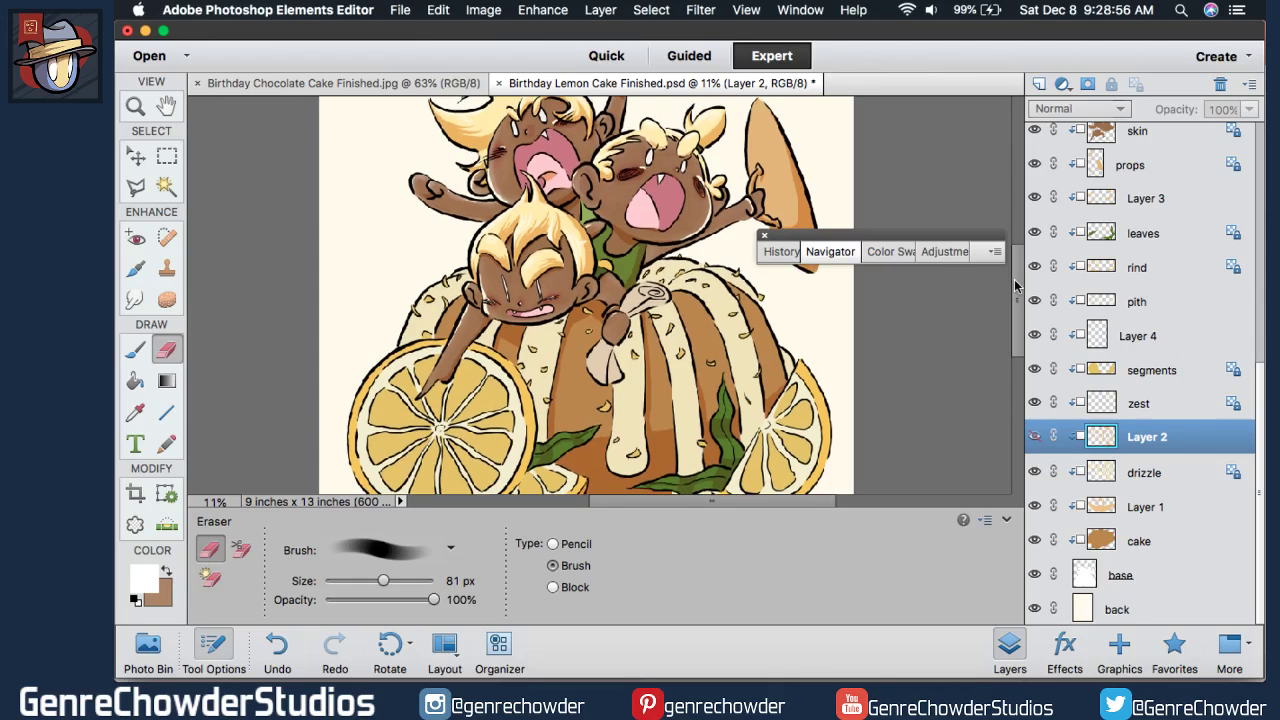
{"action": "left_click_drag", "start_coordinate": [1015, 286], "coordinate": [1015, 298]}
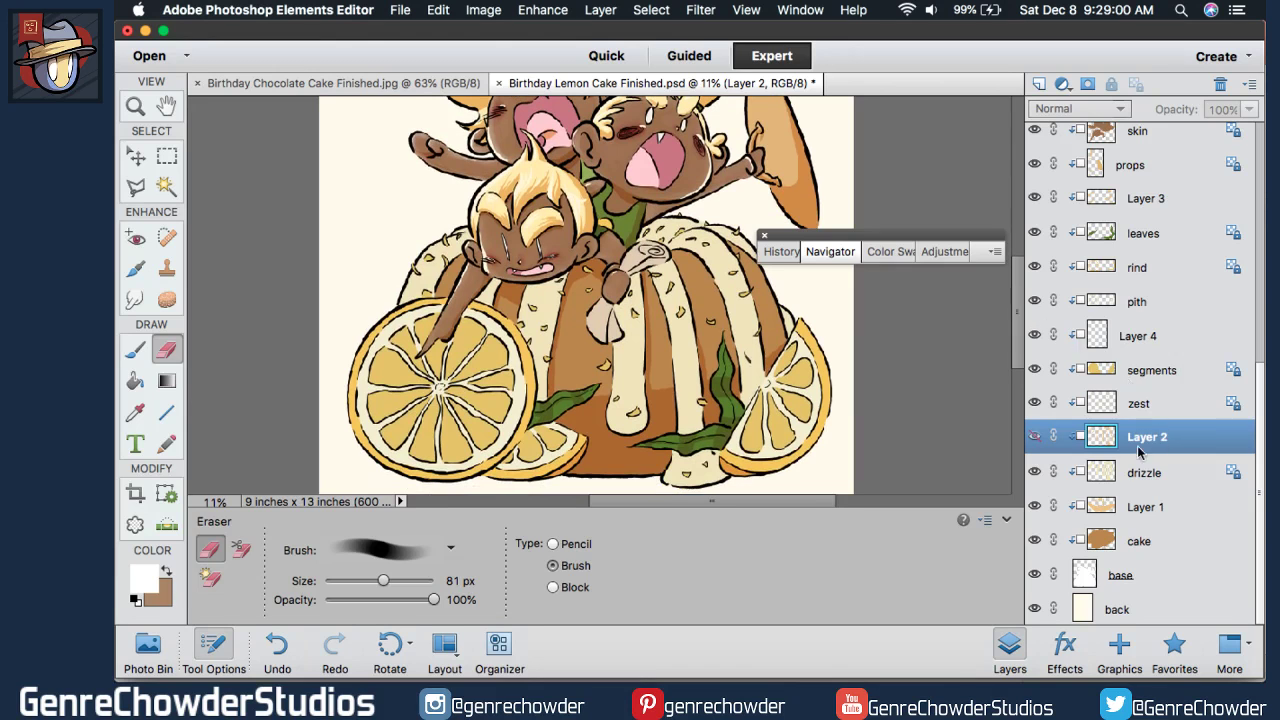
{"action": "left_click", "coordinate": [1035, 438]}
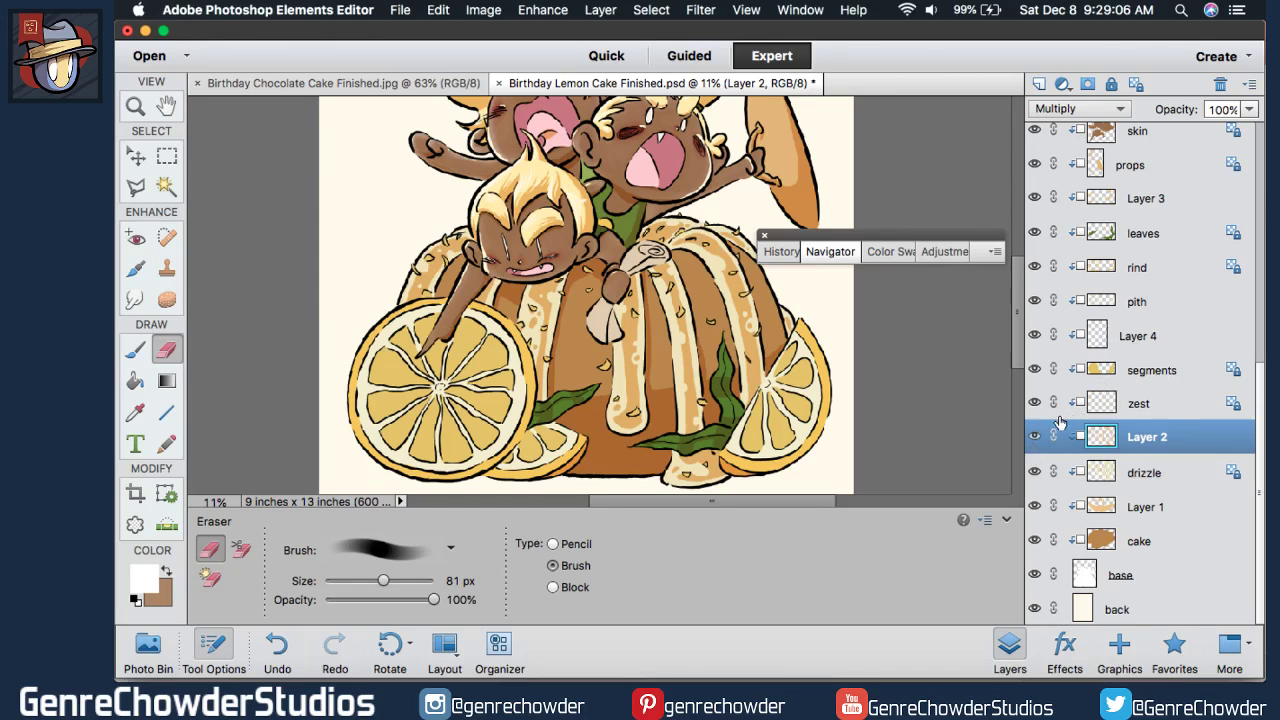
- Compare the drizzle with and without Layer 2, reset the colours to default, and set Layer 2's blending mode to Normal
{"action": "left_click", "coordinate": [1035, 438]}
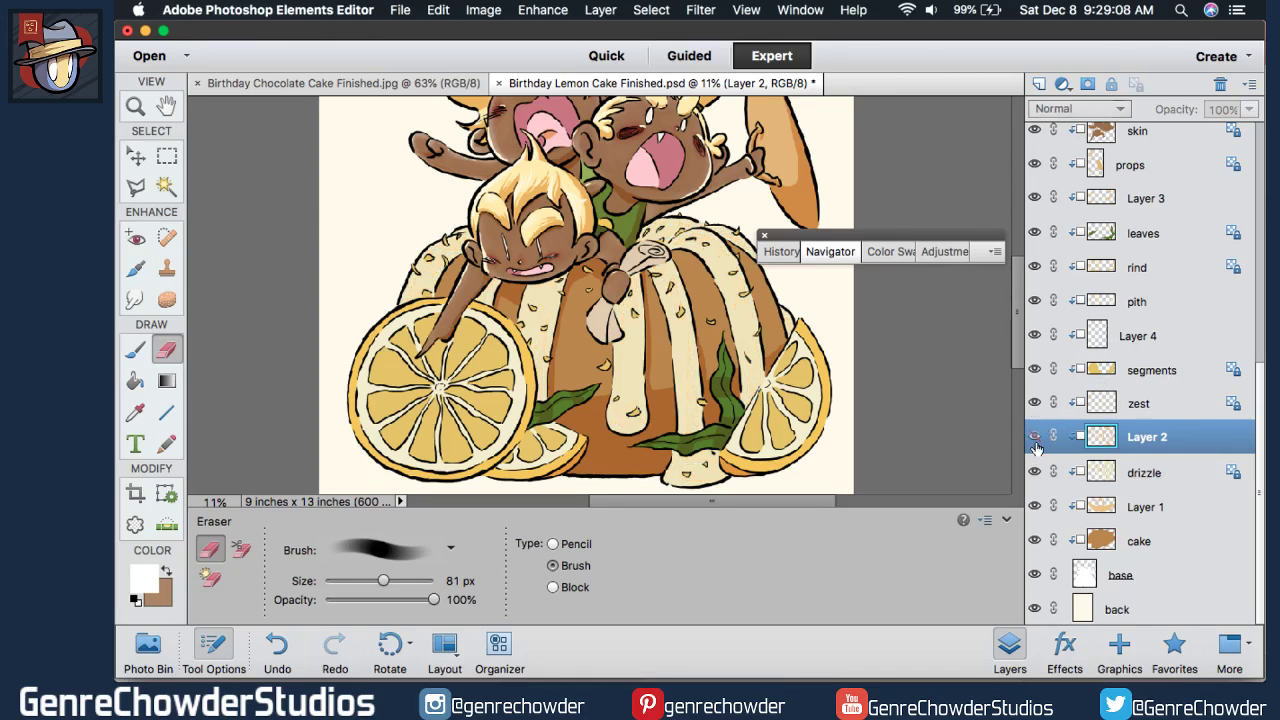
{"action": "left_click", "coordinate": [1035, 438]}
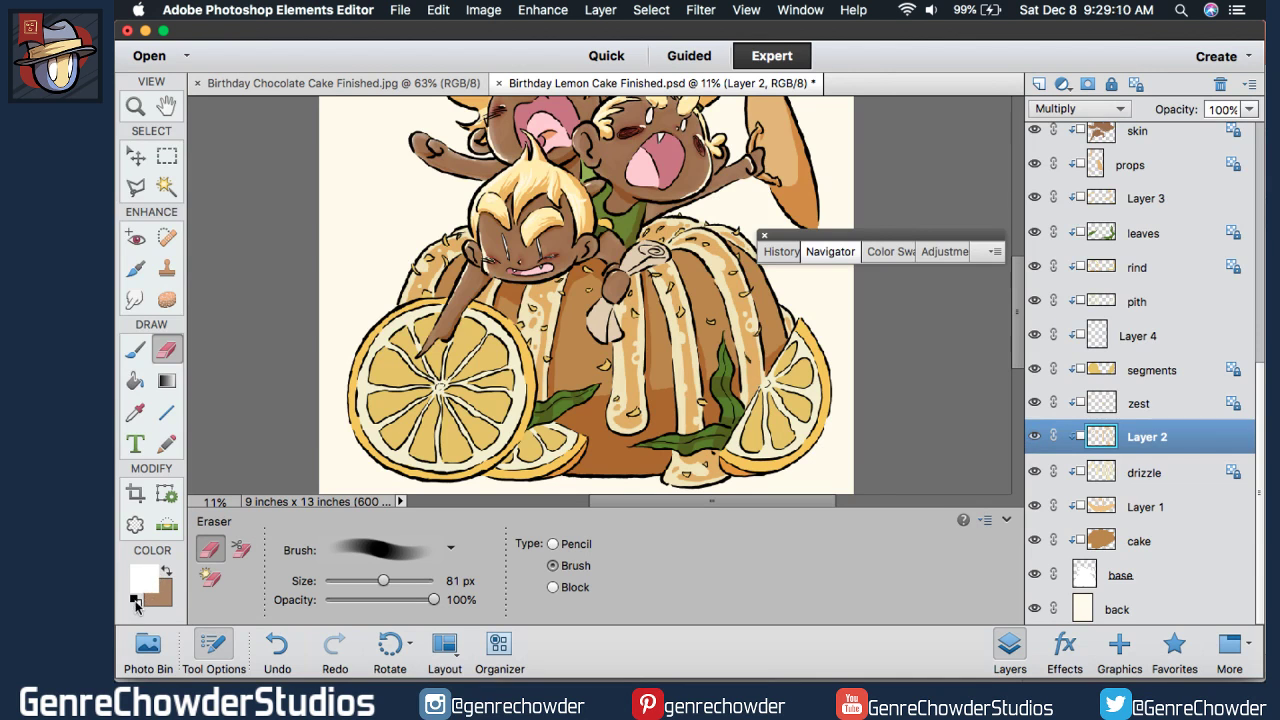
{"action": "left_click", "coordinate": [136, 600]}
{"action": "left_click", "coordinate": [1090, 110]}
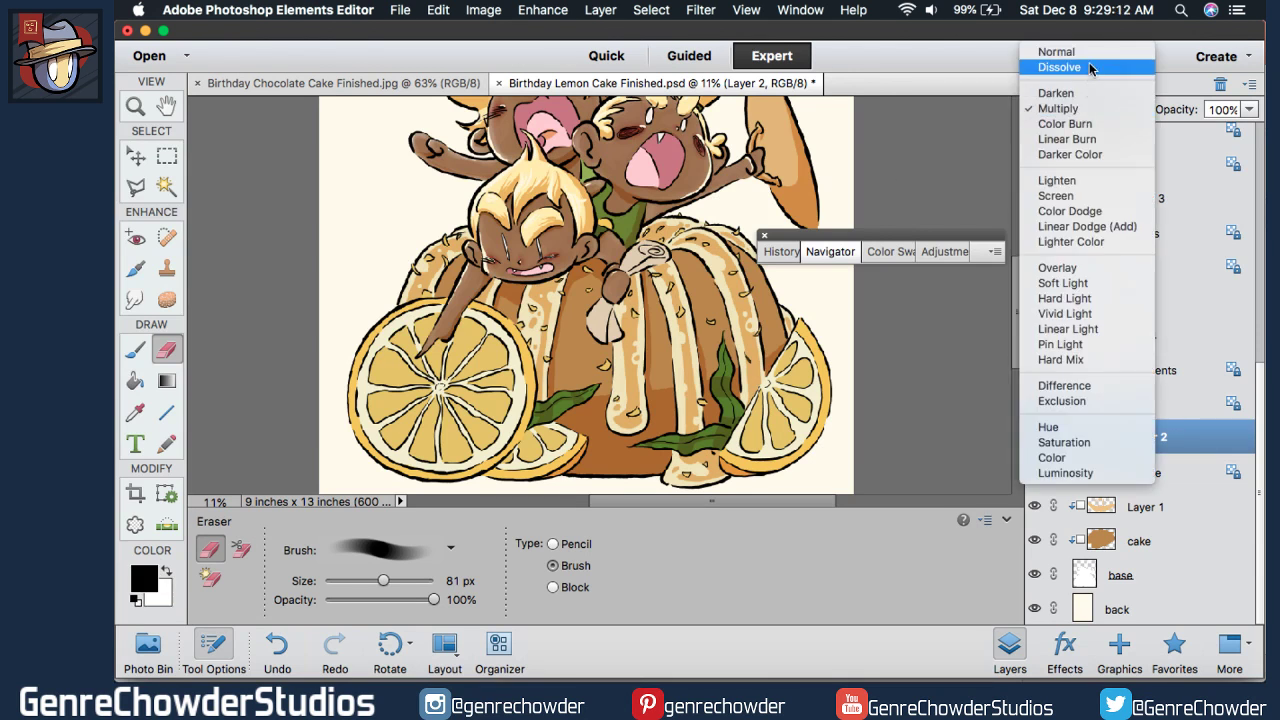
{"action": "left_click", "coordinate": [1090, 55]}
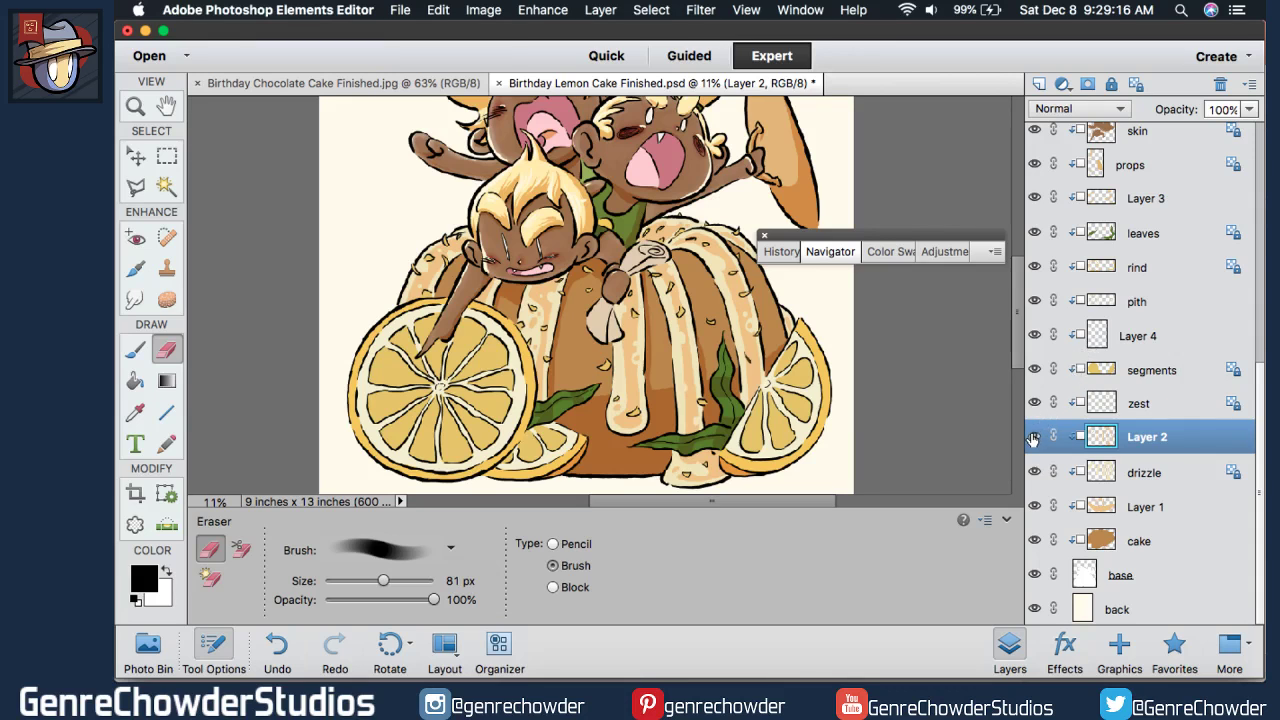
- Add a new layer above Layer 2 and sample the light orange drizzle shadow colour, leaving Layer 2 hidden
{"action": "left_click", "coordinate": [1035, 441]}
{"action": "left_click", "coordinate": [1039, 84]}
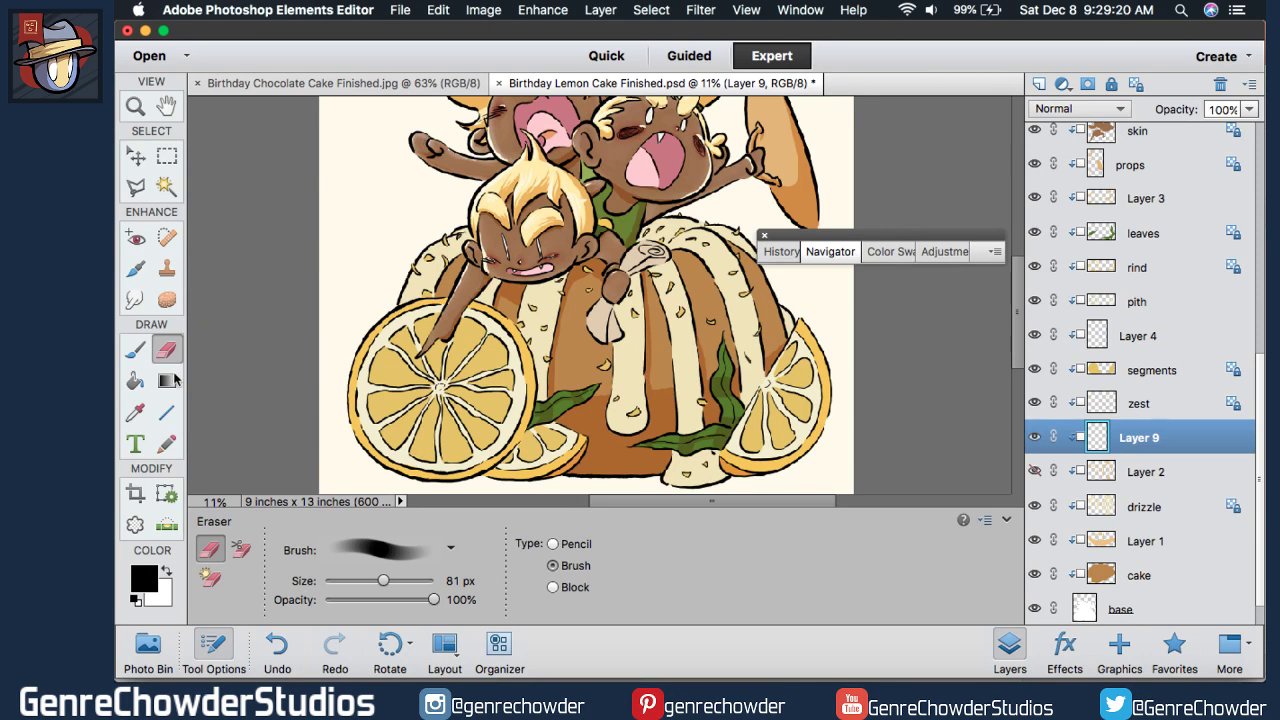
{"action": "left_click", "coordinate": [135, 413]}
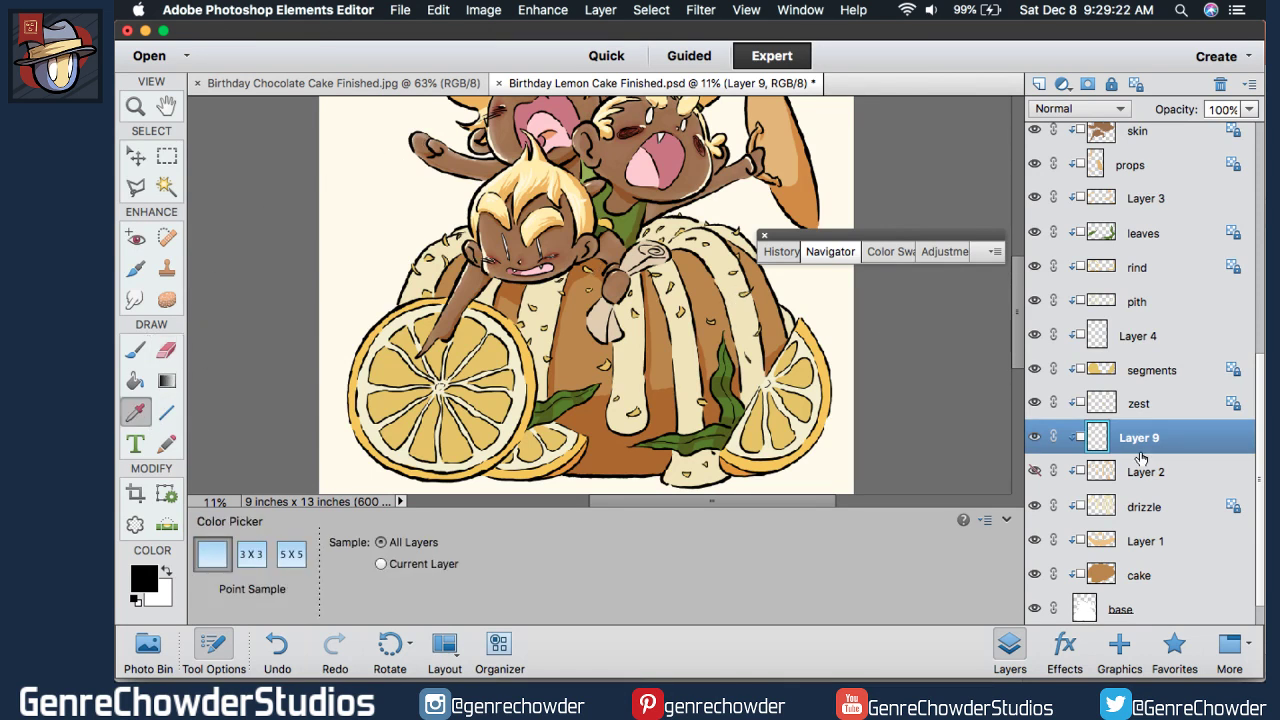
{"action": "left_click", "coordinate": [1034, 472]}
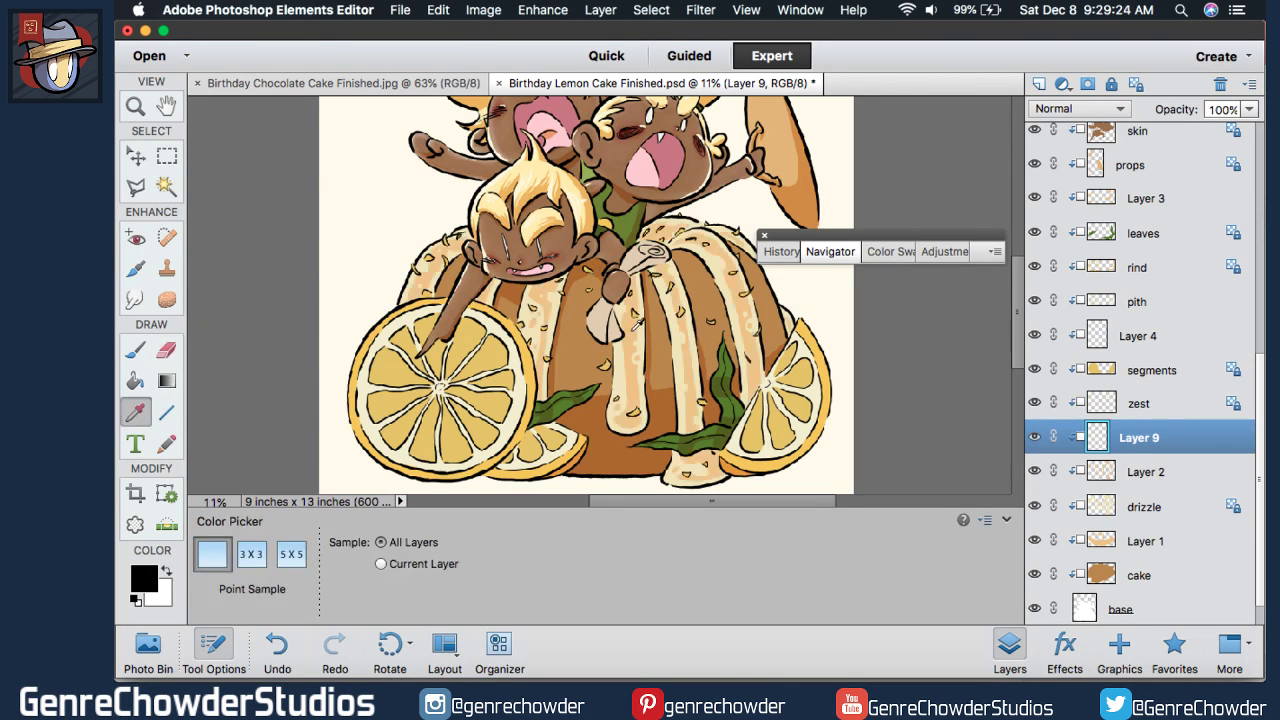
{"action": "left_click", "coordinate": [634, 327]}
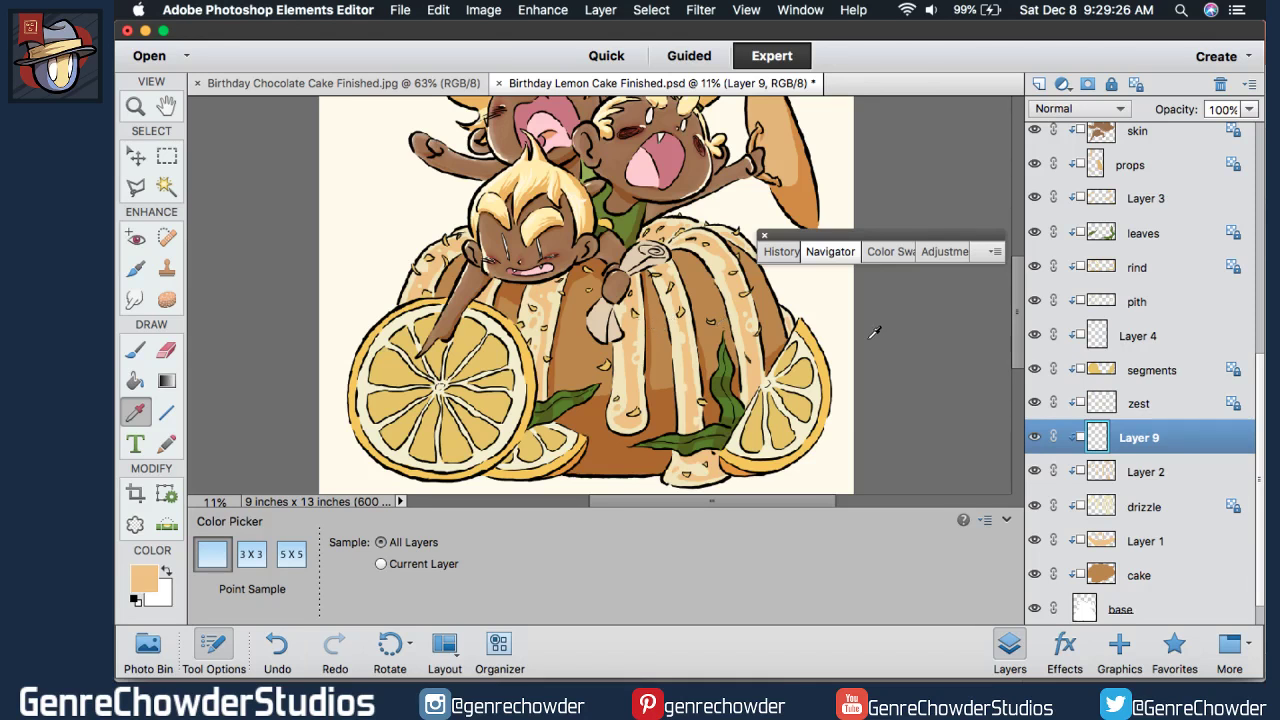
{"action": "left_click", "coordinate": [1035, 471]}
- Set up the Brush with the hard round 13 preset from Default Brushes, at 118 px and 100% opacity
{"action": "left_click", "coordinate": [135, 349]}
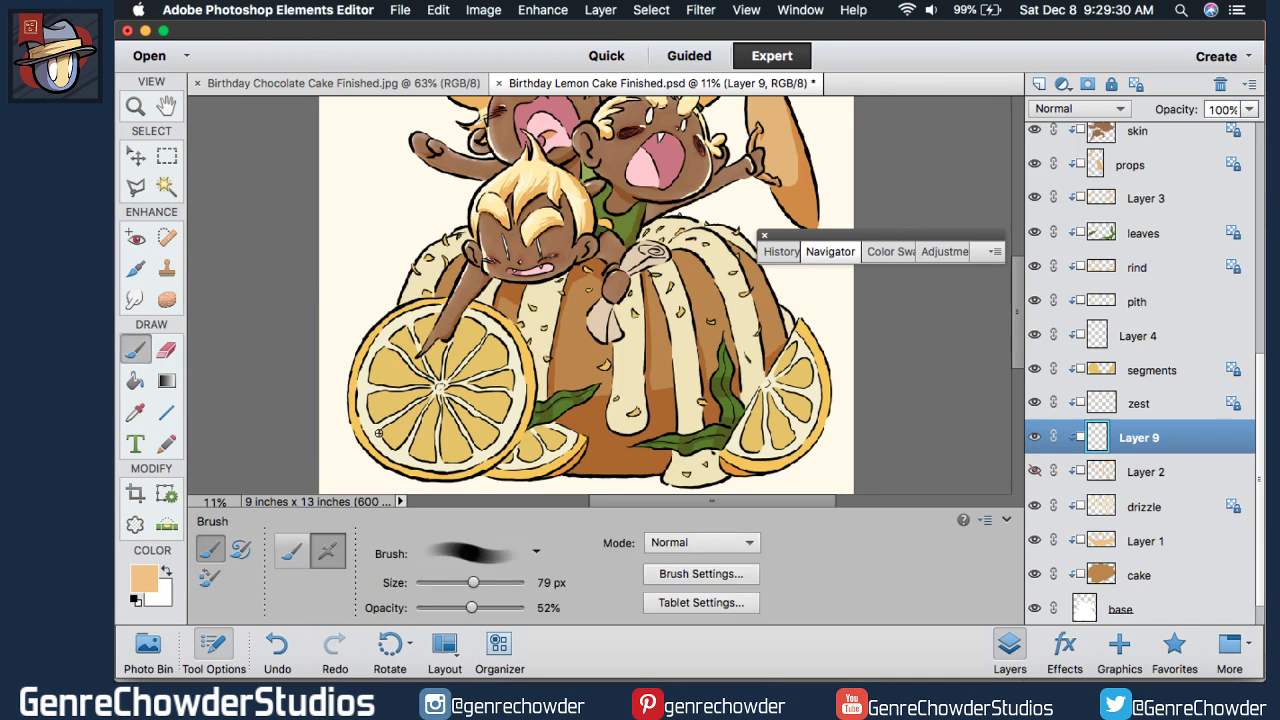
{"action": "left_click", "coordinate": [485, 558]}
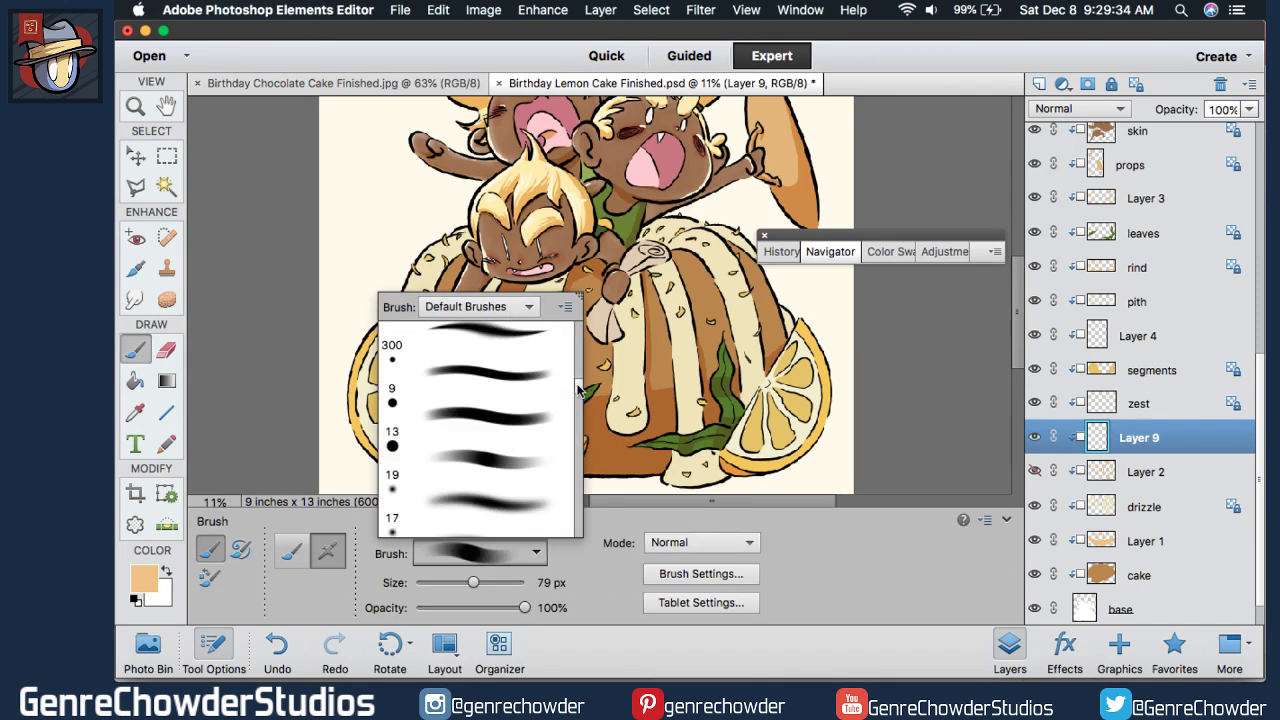
{"action": "left_click_drag", "start_coordinate": [578, 385], "coordinate": [574, 307]}
{"action": "left_click", "coordinate": [473, 521]}
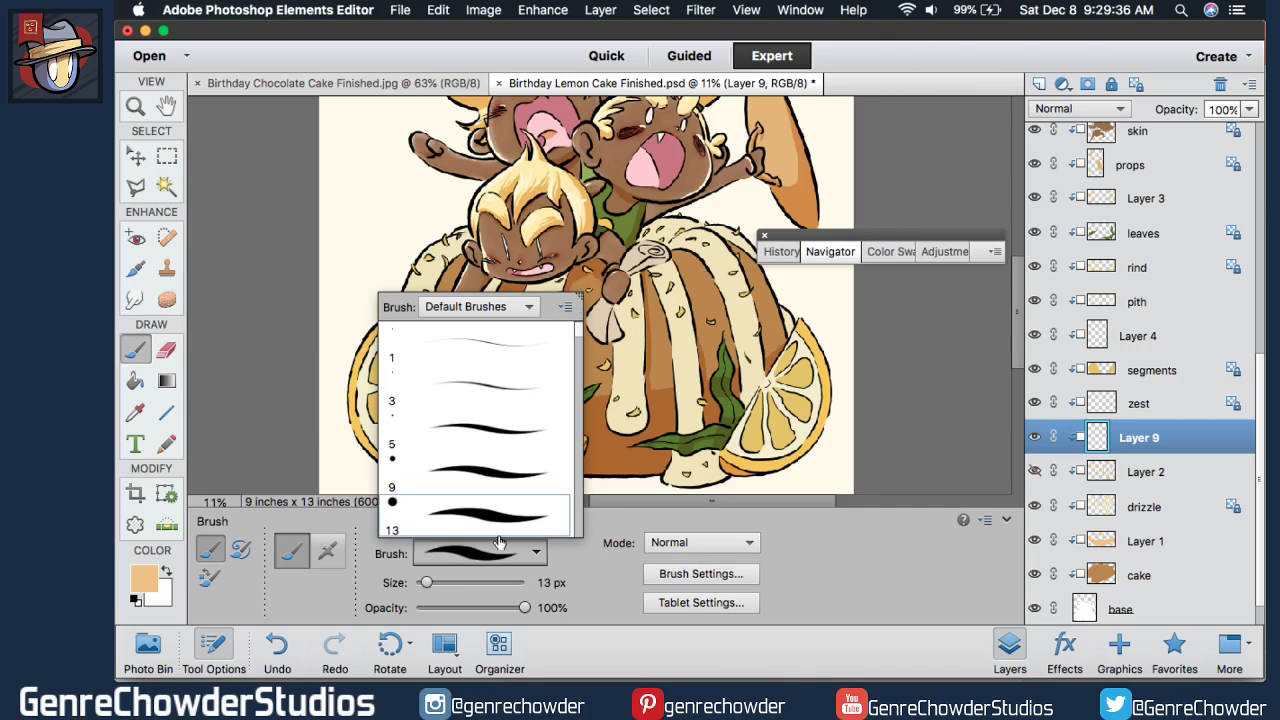
{"action": "left_click", "coordinate": [526, 511]}
{"action": "key", "text": "bracketright"}
{"action": "key", "text": "bracketright"}
{"action": "key", "text": "bracketright"}
{"action": "key", "text": "bracketright"}
{"action": "key", "text": "bracketright"}
{"action": "key", "text": "bracketright"}
{"action": "key", "text": "bracketright"}
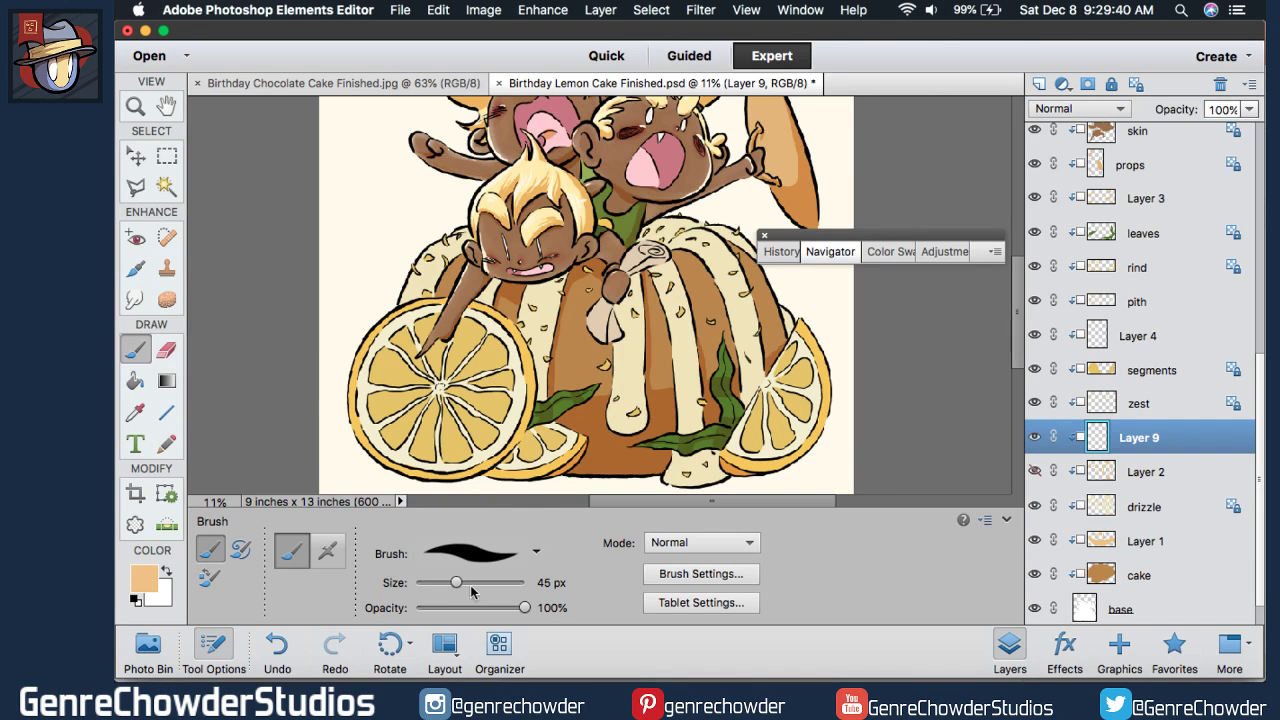
{"action": "key", "text": "bracketright"}
{"action": "key", "text": "bracketright"}
{"action": "key", "text": "bracketright"}
{"action": "key", "text": "bracketright"}
{"action": "key", "text": "bracketright"}
{"action": "key", "text": "bracketright"}
{"action": "left_click_drag", "start_coordinate": [400, 586], "coordinate": [423, 591]}
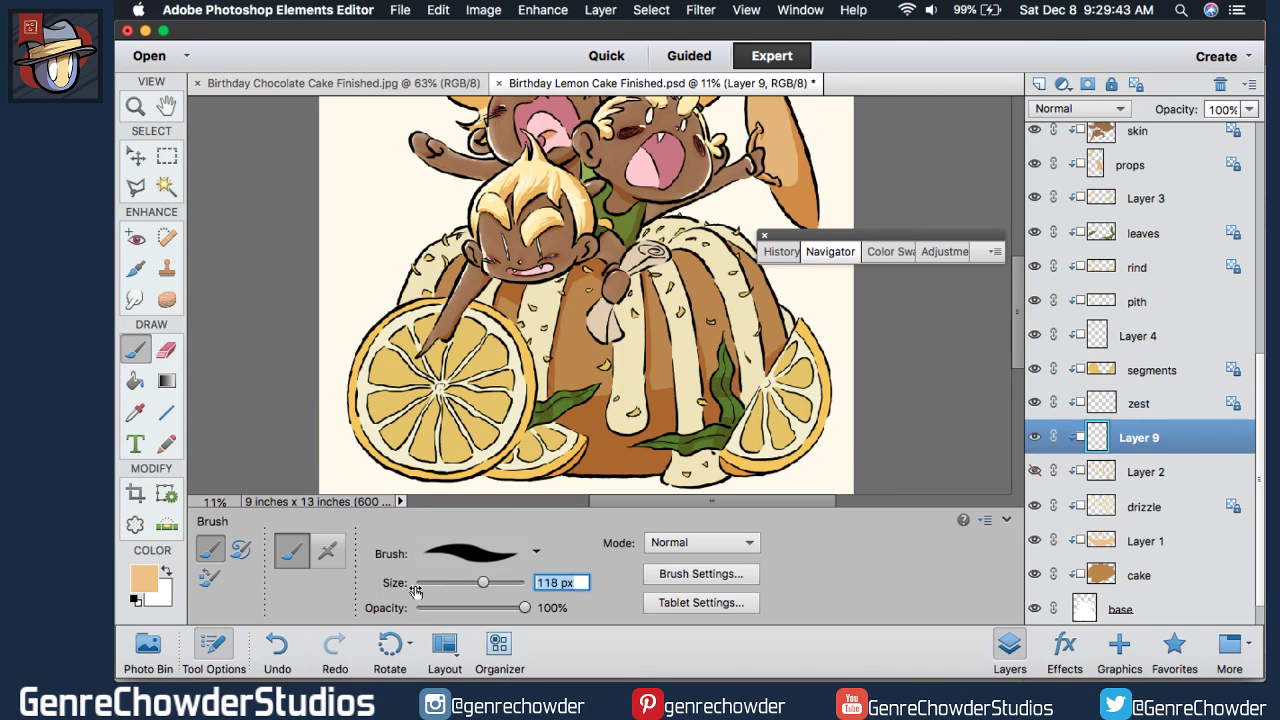
- Paint an orange shadow on the drizzle strip beside the large lemon slice, from under the front character's chin down its right edge
{"action": "left_click", "coordinate": [830, 251]}
{"action": "left_click_drag", "start_coordinate": [783, 288], "coordinate": [784, 288]}
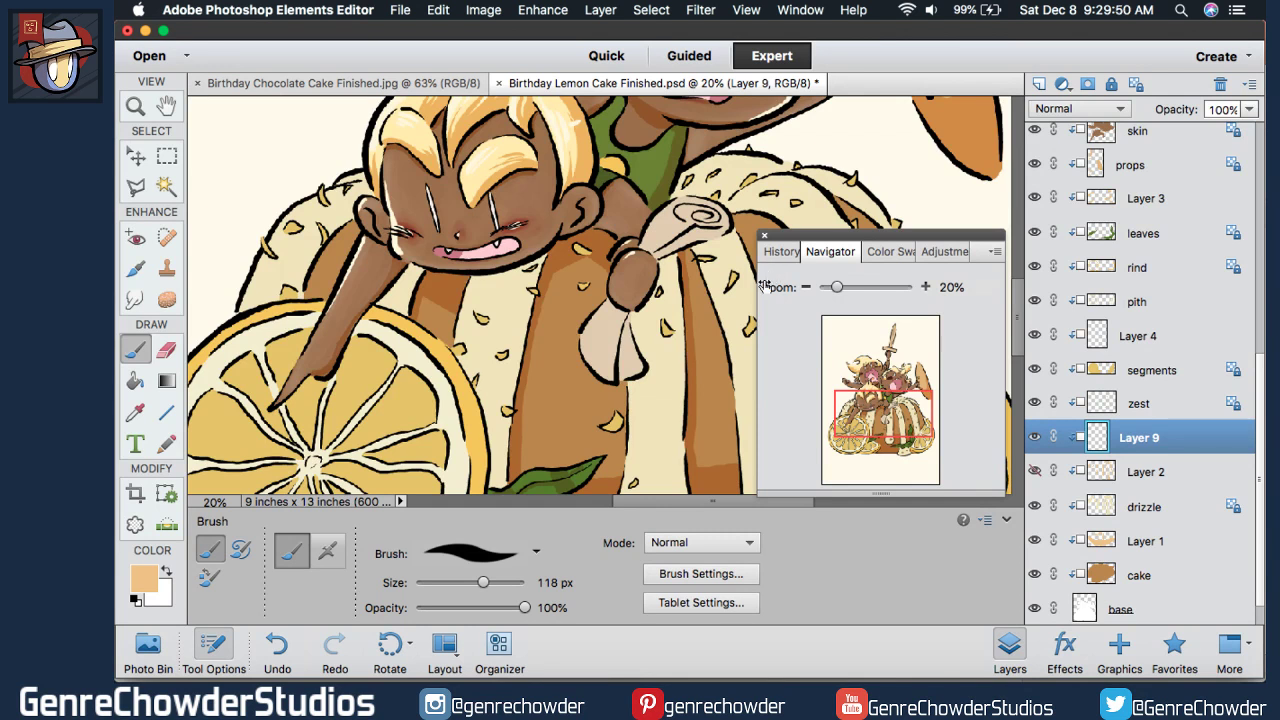
{"action": "left_click_drag", "start_coordinate": [777, 288], "coordinate": [775, 288]}
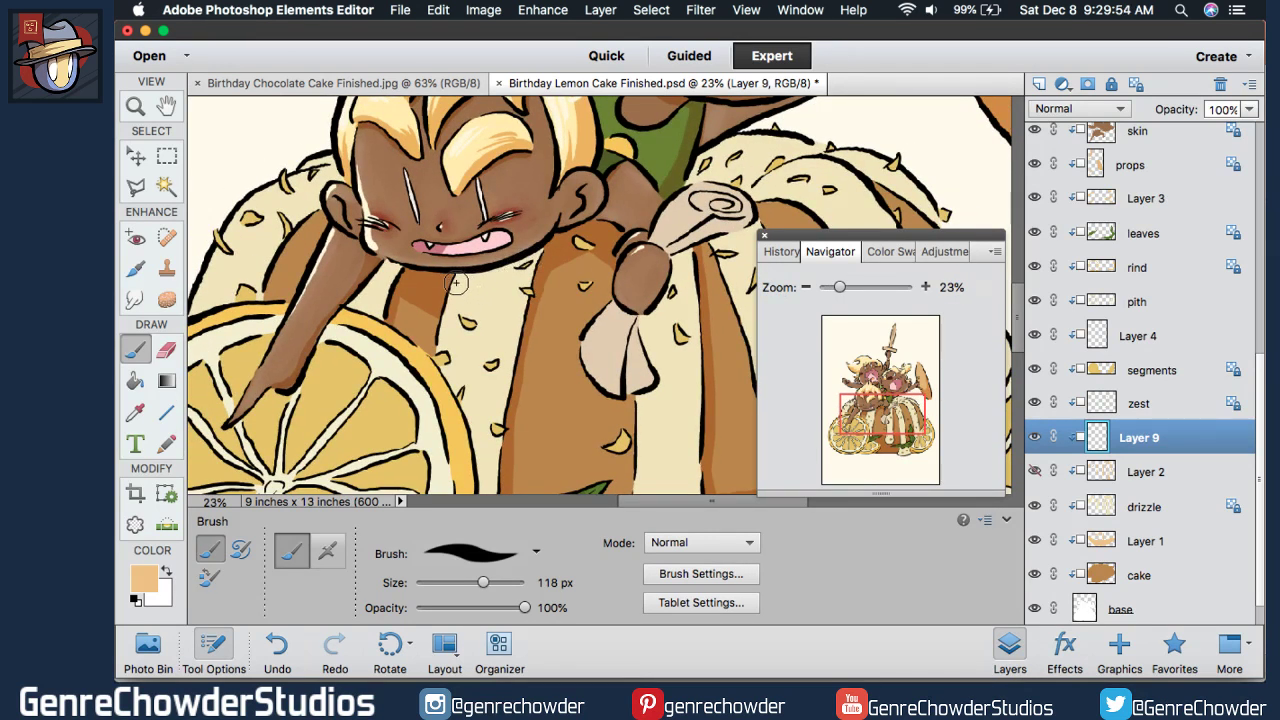
{"action": "left_click_drag", "start_coordinate": [452, 284], "coordinate": [479, 289]}
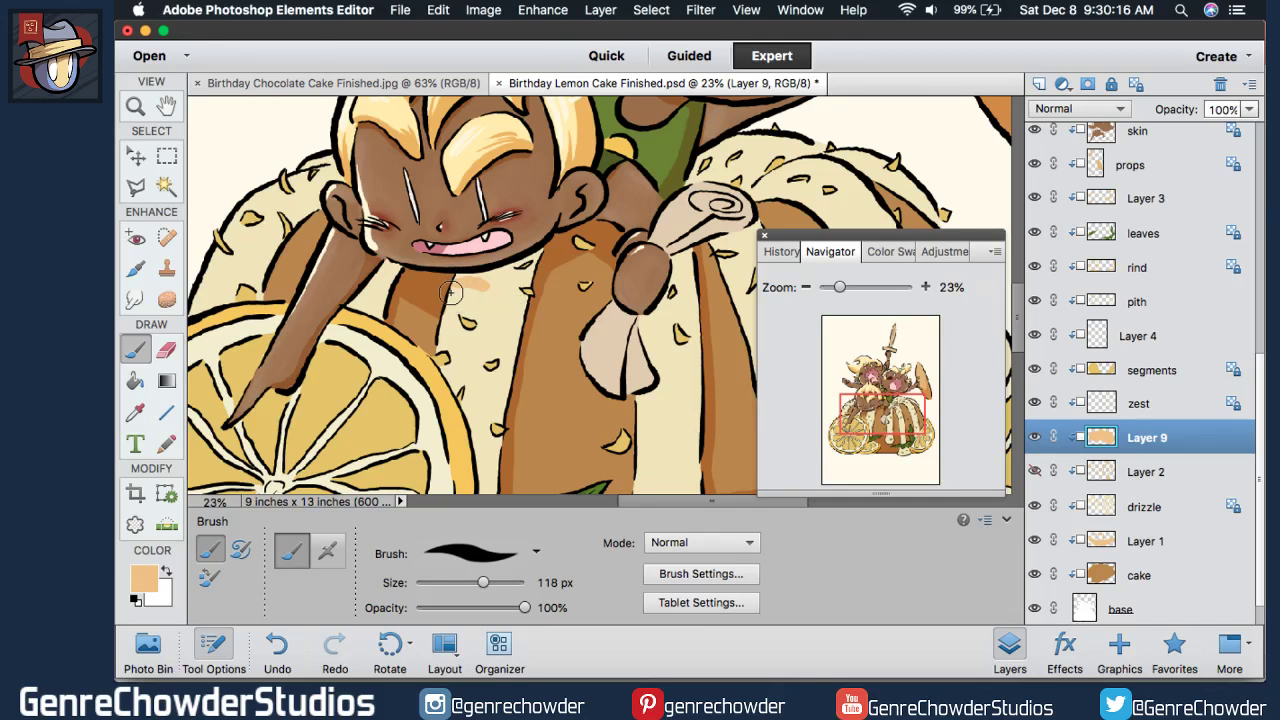
{"action": "mouse_move", "coordinate": [461, 289]}
{"action": "left_mouse_down"}
{"action": "mouse_move", "coordinate": [491, 287]}
{"action": "mouse_move", "coordinate": [506, 304]}
{"action": "mouse_move", "coordinate": [468, 465]}
{"action": "left_mouse_up"}
{"action": "scroll", "coordinate": [1018, 313], "scroll_direction": "down", "scroll_amount": 5}
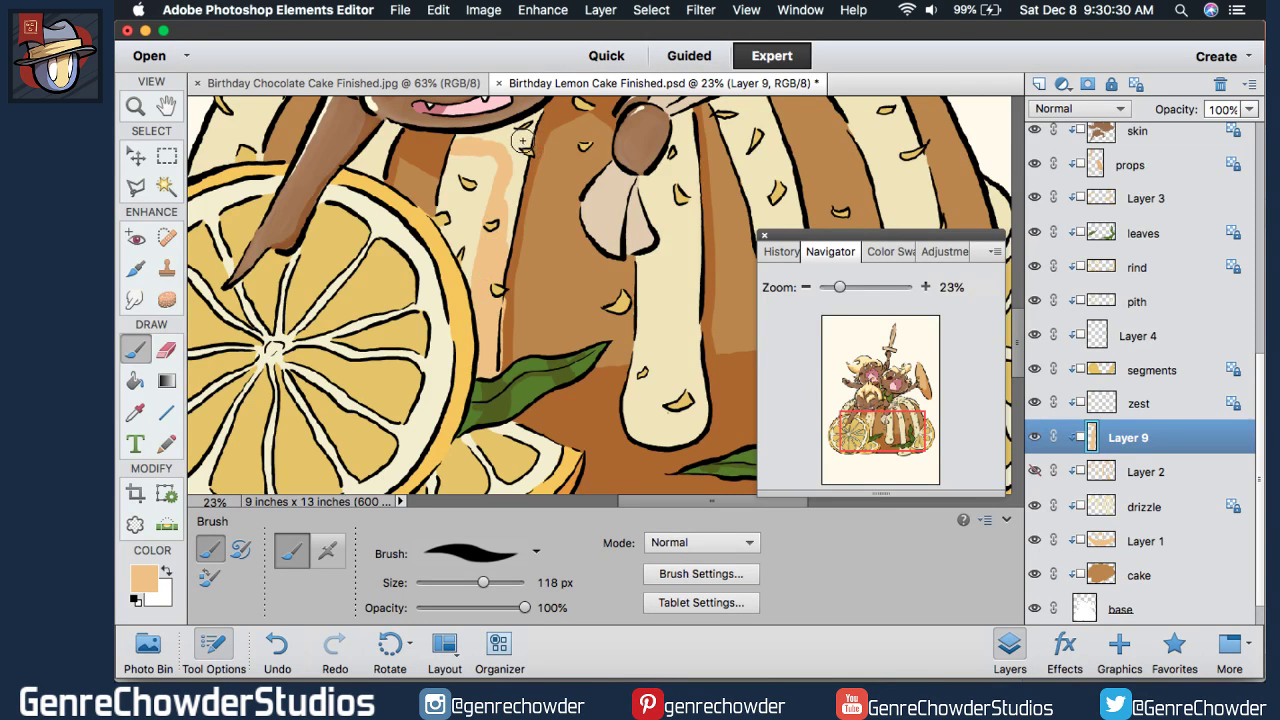
- Switch the Eraser to the hard round 13 brush preset and set its size to 81 px
{"action": "left_click", "coordinate": [163, 352]}
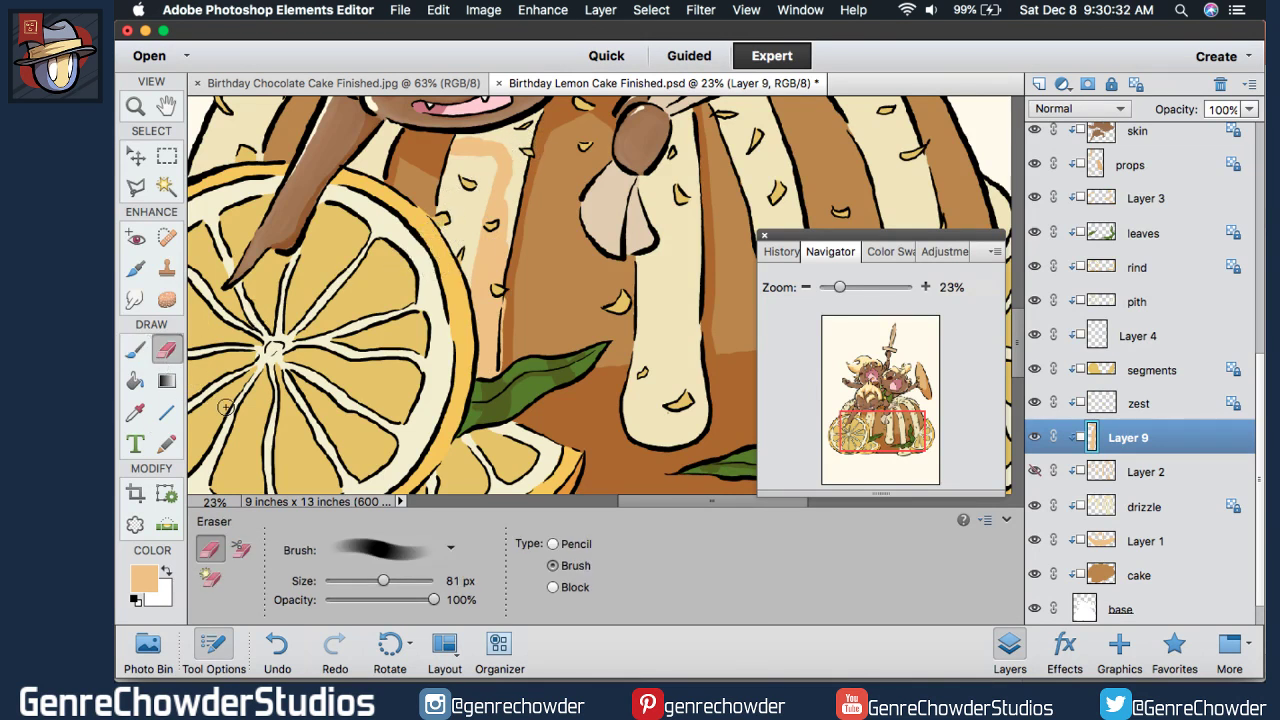
{"action": "left_click", "coordinate": [450, 548]}
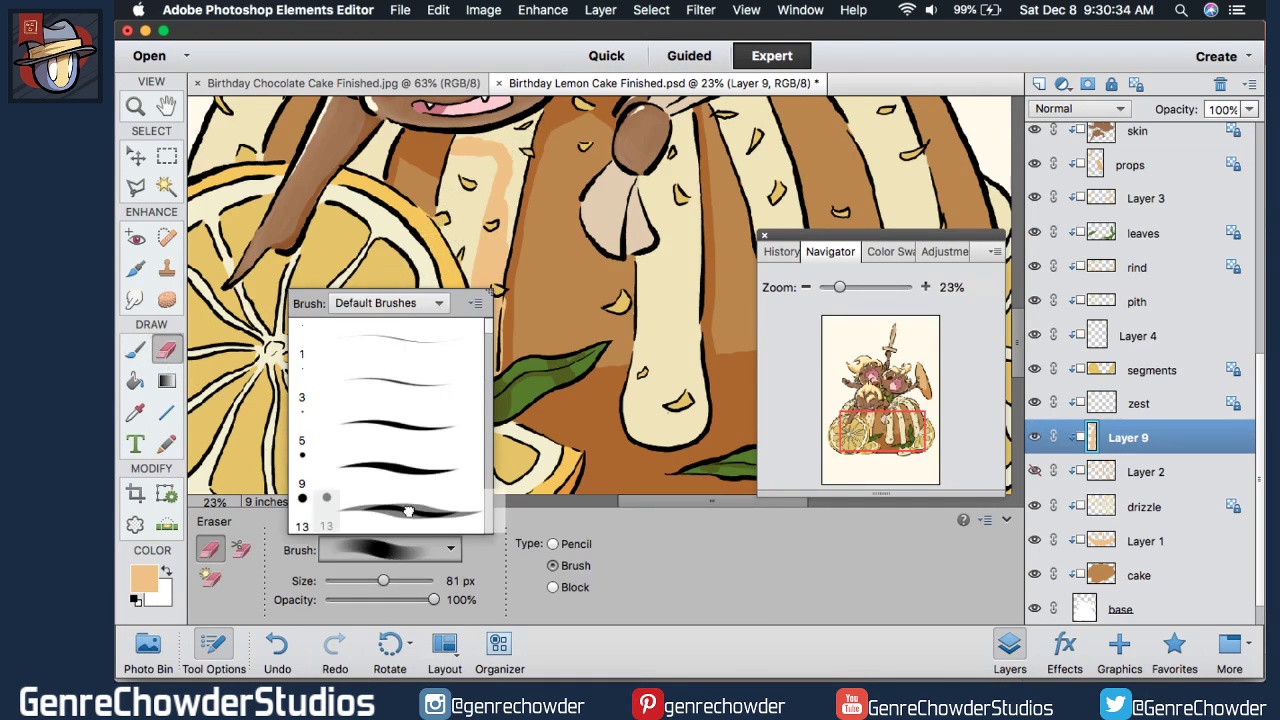
{"action": "left_click", "coordinate": [400, 512]}
{"action": "left_click", "coordinate": [407, 586]}
{"action": "left_click", "coordinate": [407, 586]}
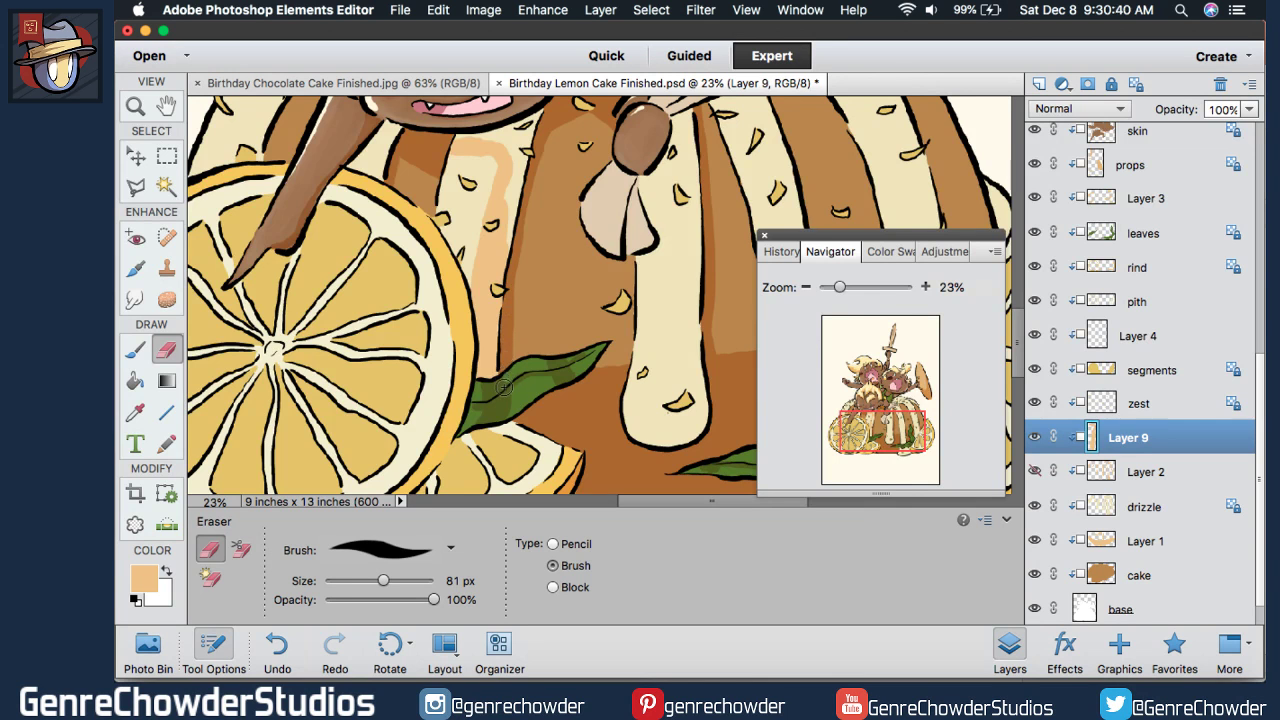
- Extend the orange brush shading up to the front character's chin on the same drizzle strip
{"action": "left_click", "coordinate": [136, 352]}
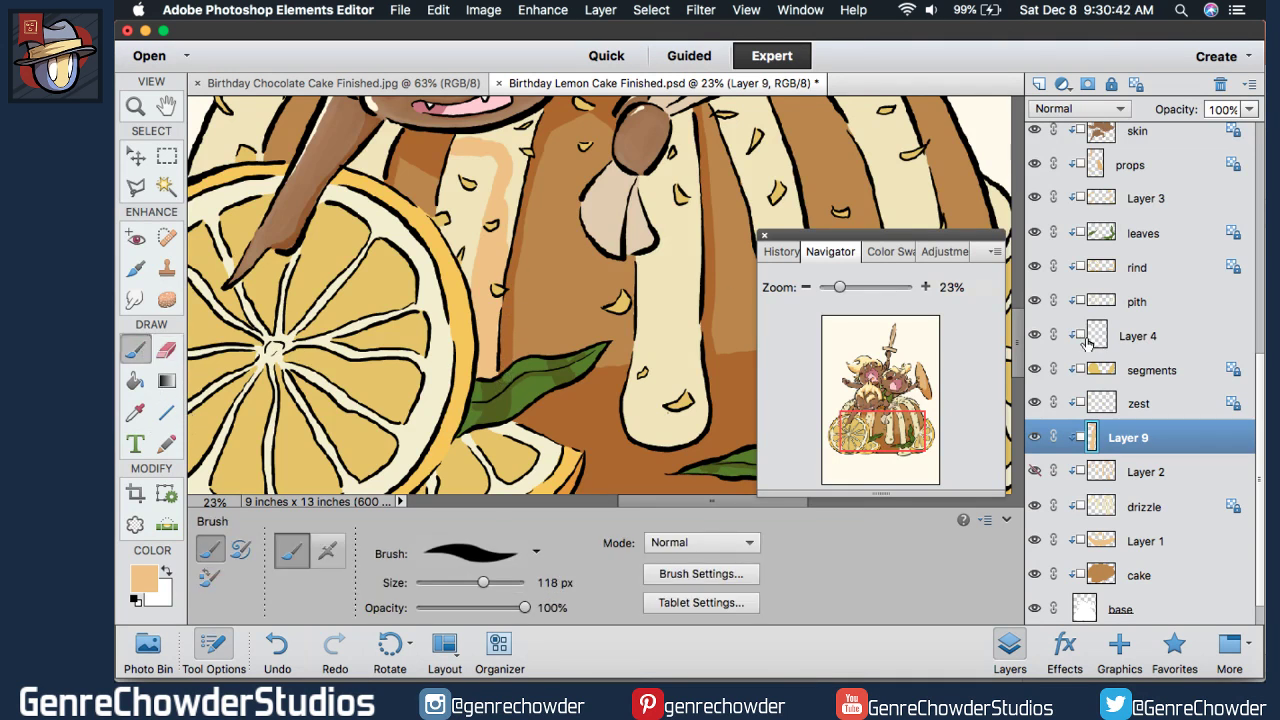
{"action": "scroll", "coordinate": [1018, 345], "scroll_direction": "up", "scroll_amount": 3}
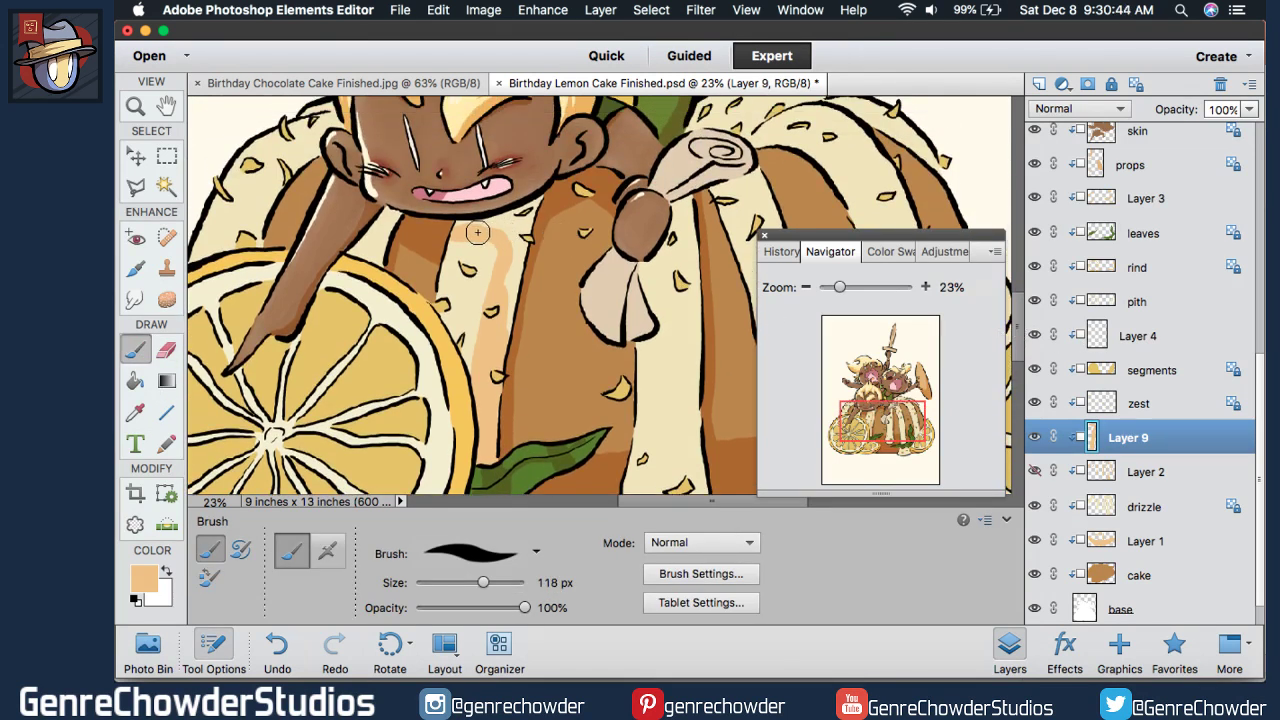
{"action": "left_click_drag", "start_coordinate": [460, 226], "coordinate": [530, 192]}
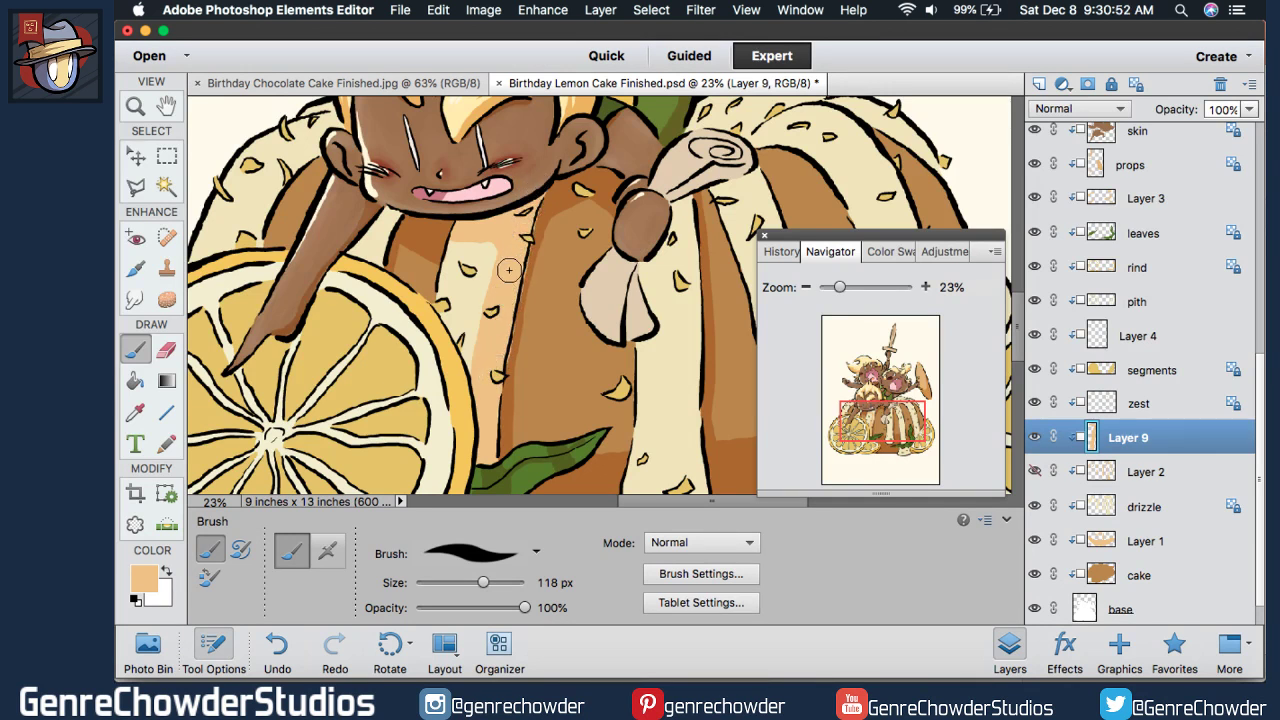
- Paint orange shading down the leftmost drizzle strip, from behind the front character's ear to the large lemon slice
{"action": "left_click", "coordinate": [168, 353]}
{"action": "left_click", "coordinate": [140, 349]}
{"action": "left_click_drag", "start_coordinate": [876, 422], "coordinate": [862, 413]}
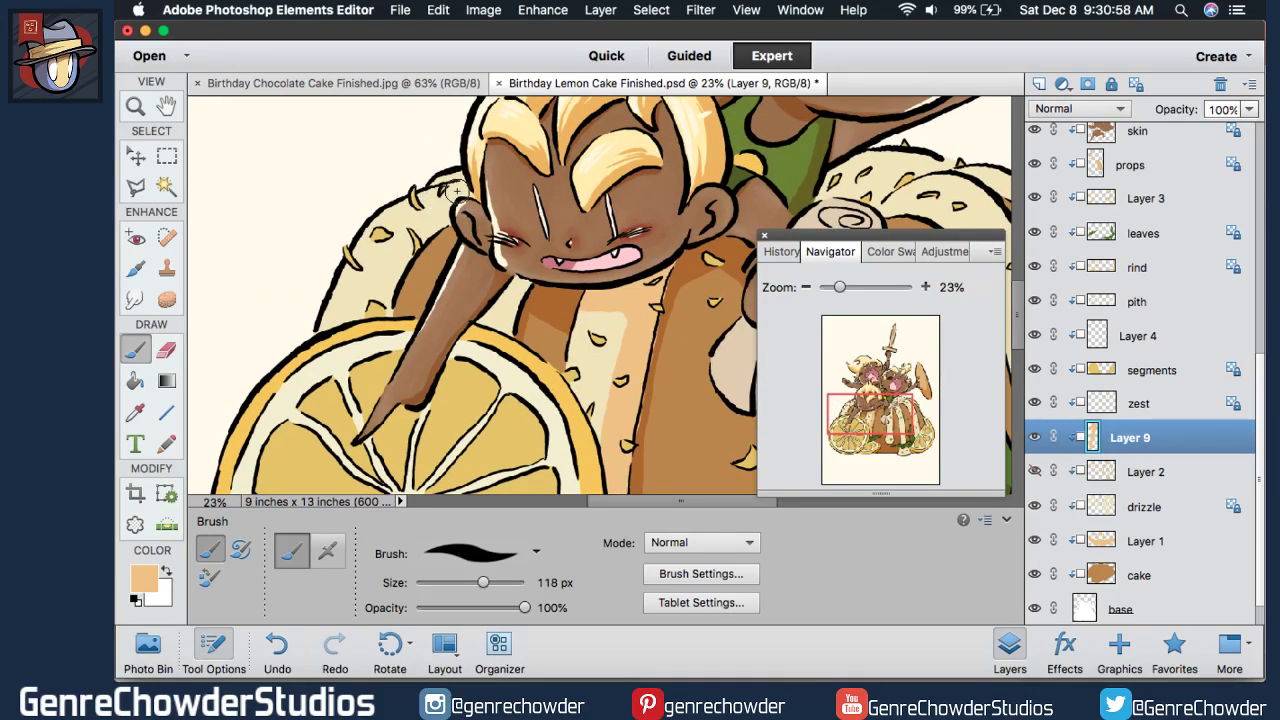
{"action": "mouse_move", "coordinate": [458, 183]}
{"action": "left_mouse_down"}
{"action": "mouse_move", "coordinate": [390, 256]}
{"action": "mouse_move", "coordinate": [362, 327]}
{"action": "left_mouse_up"}
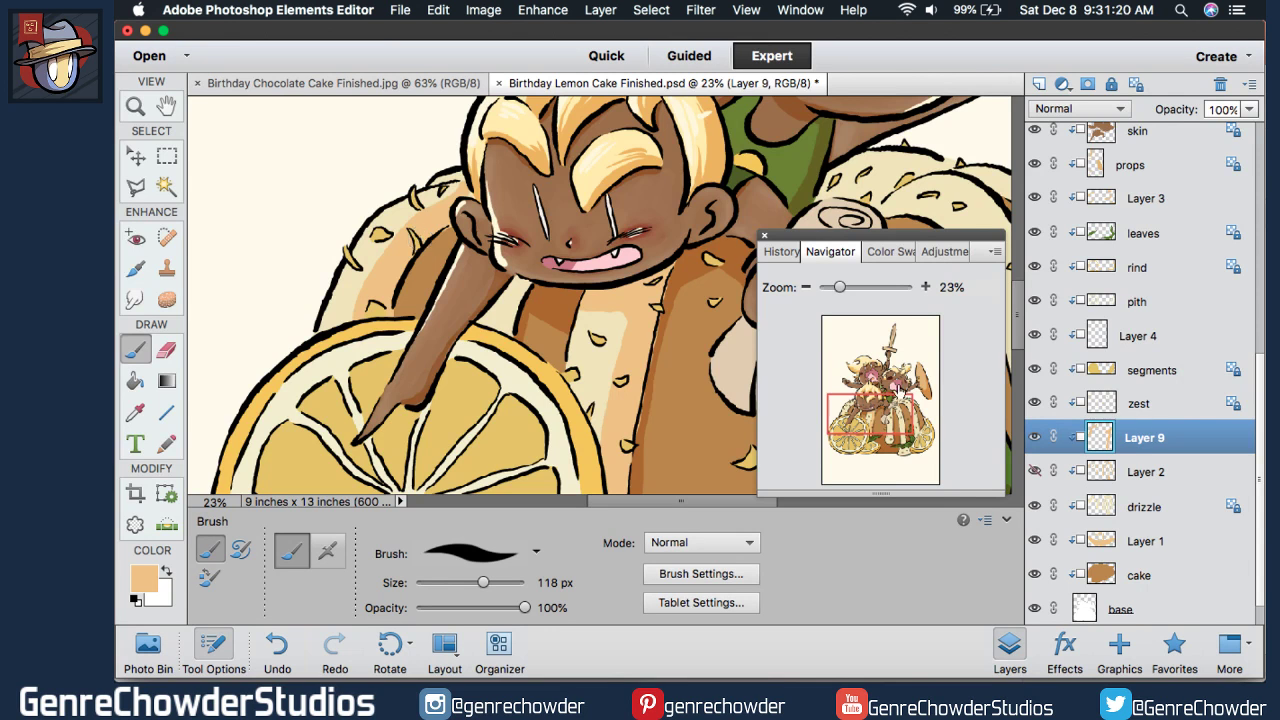
- Shade the right side and rounded tip of the drizzle strip below the front character's fist in orange
{"action": "left_click_drag", "start_coordinate": [860, 410], "coordinate": [883, 425]}
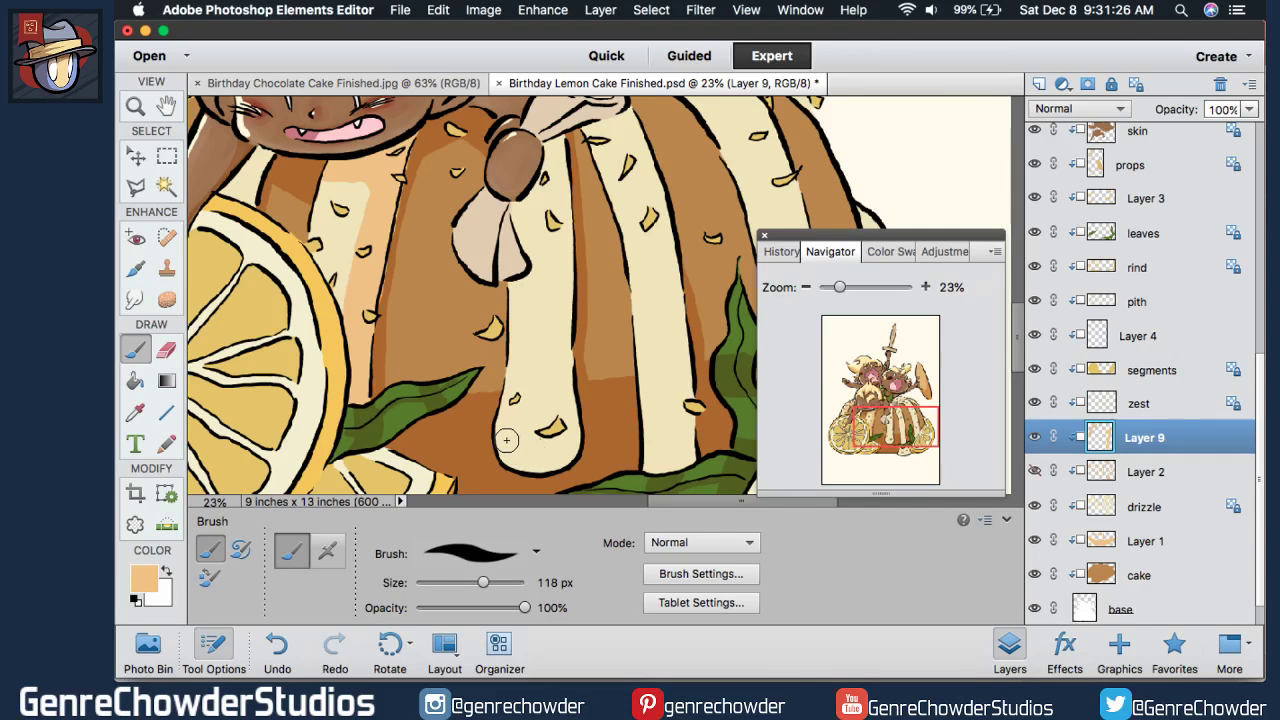
{"action": "mouse_move", "coordinate": [508, 450]}
{"action": "left_mouse_down"}
{"action": "mouse_move", "coordinate": [549, 468]}
{"action": "mouse_move", "coordinate": [569, 448]}
{"action": "mouse_move", "coordinate": [510, 440]}
{"action": "mouse_move", "coordinate": [529, 466]}
{"action": "mouse_move", "coordinate": [560, 449]}
{"action": "mouse_move", "coordinate": [509, 442]}
{"action": "mouse_move", "coordinate": [533, 459]}
{"action": "mouse_move", "coordinate": [566, 425]}
{"action": "left_mouse_up"}
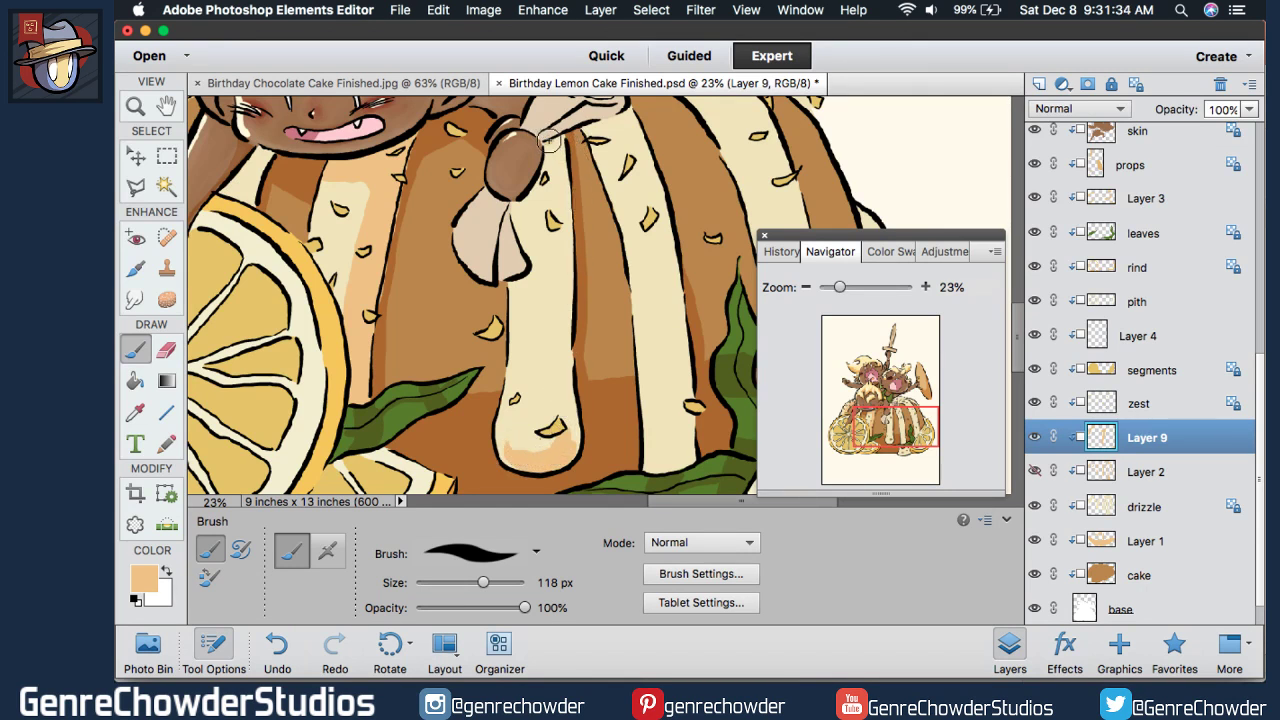
{"action": "mouse_move", "coordinate": [545, 135]}
{"action": "left_mouse_down"}
{"action": "mouse_move", "coordinate": [544, 269]}
{"action": "mouse_move", "coordinate": [561, 419]}
{"action": "mouse_move", "coordinate": [548, 445]}
{"action": "mouse_move", "coordinate": [512, 456]}
{"action": "mouse_move", "coordinate": [509, 480]}
{"action": "mouse_move", "coordinate": [561, 424]}
{"action": "mouse_move", "coordinate": [521, 453]}
{"action": "mouse_move", "coordinate": [567, 433]}
{"action": "left_mouse_up"}
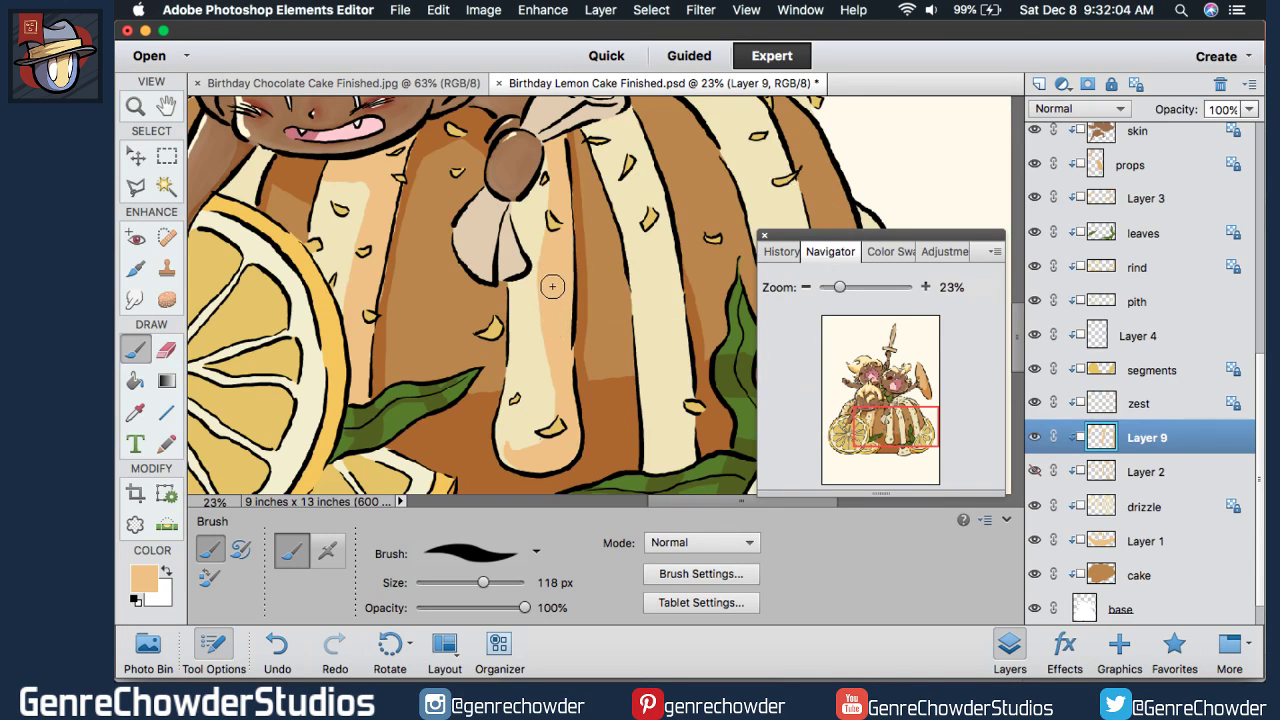
{"action": "mouse_move", "coordinate": [551, 251]}
{"action": "left_mouse_down"}
{"action": "mouse_move", "coordinate": [540, 320]}
{"action": "mouse_move", "coordinate": [550, 434]}
{"action": "mouse_move", "coordinate": [521, 463]}
{"action": "left_mouse_up"}
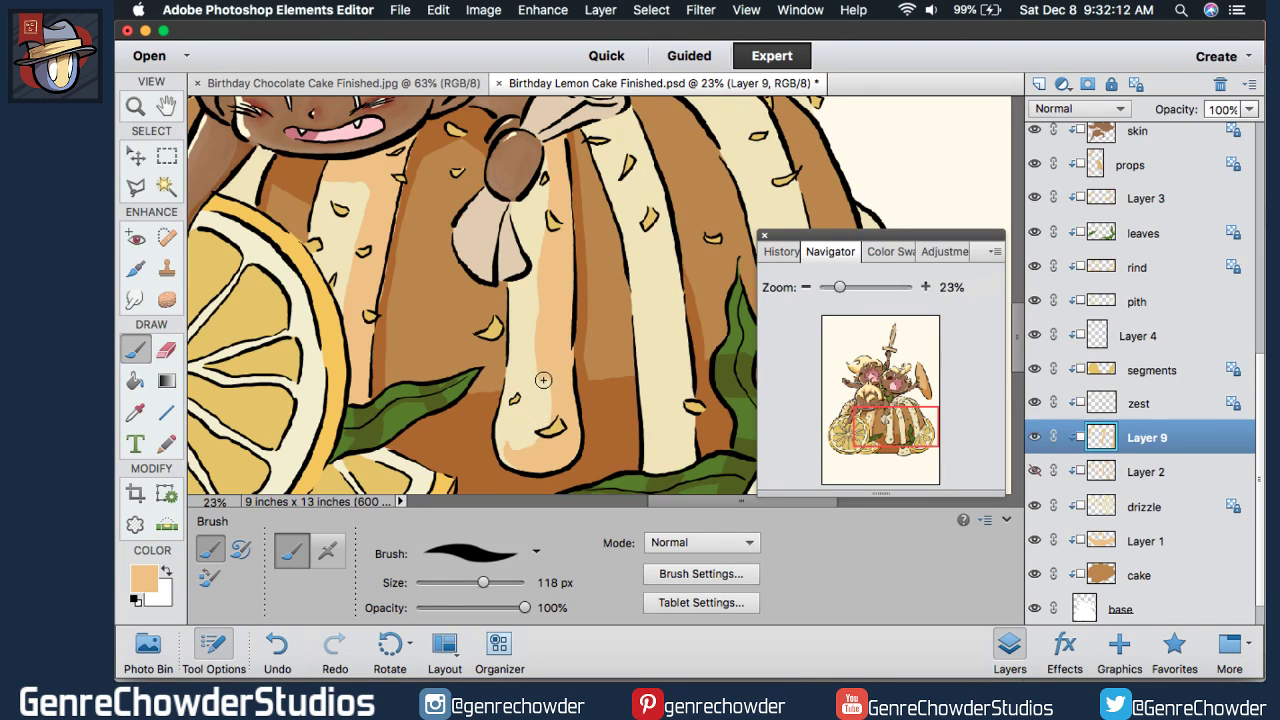
{"action": "left_click_drag", "start_coordinate": [543, 380], "coordinate": [536, 281]}
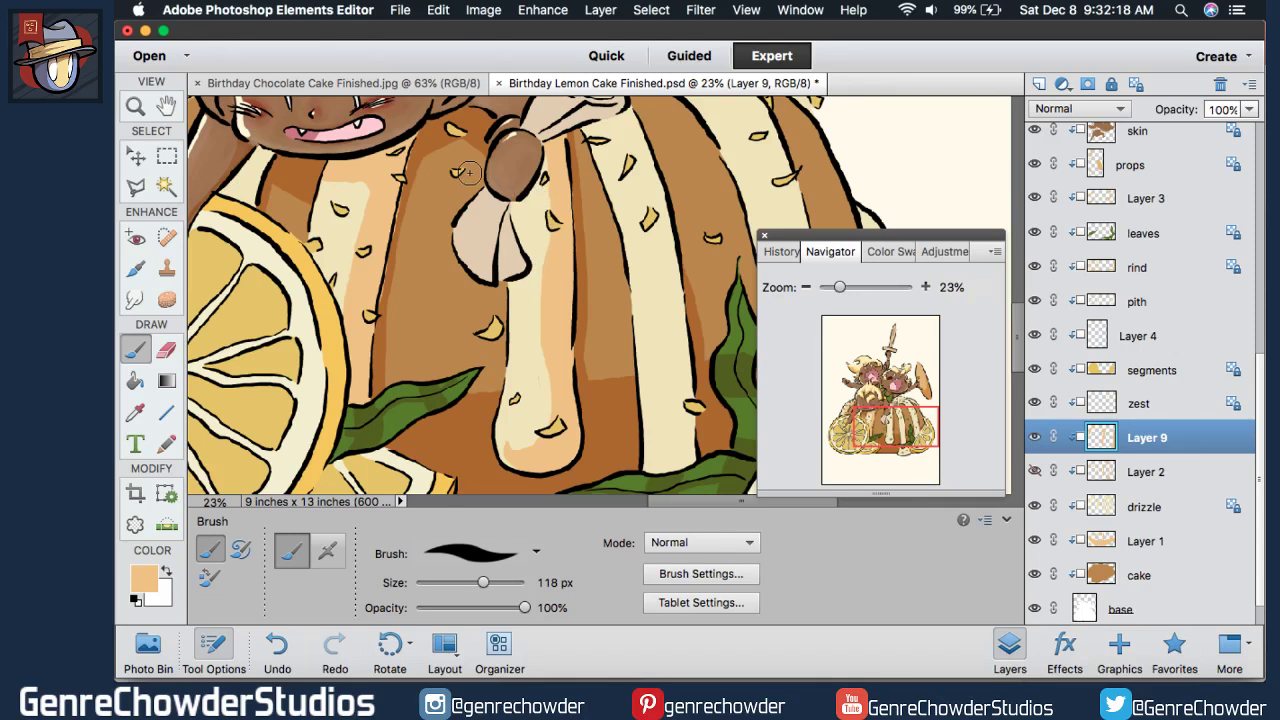
- Paint orange shading around the edges of the drizzle puddle at the cake's base, below the leaf
{"action": "left_click_drag", "start_coordinate": [884, 412], "coordinate": [884, 415]}
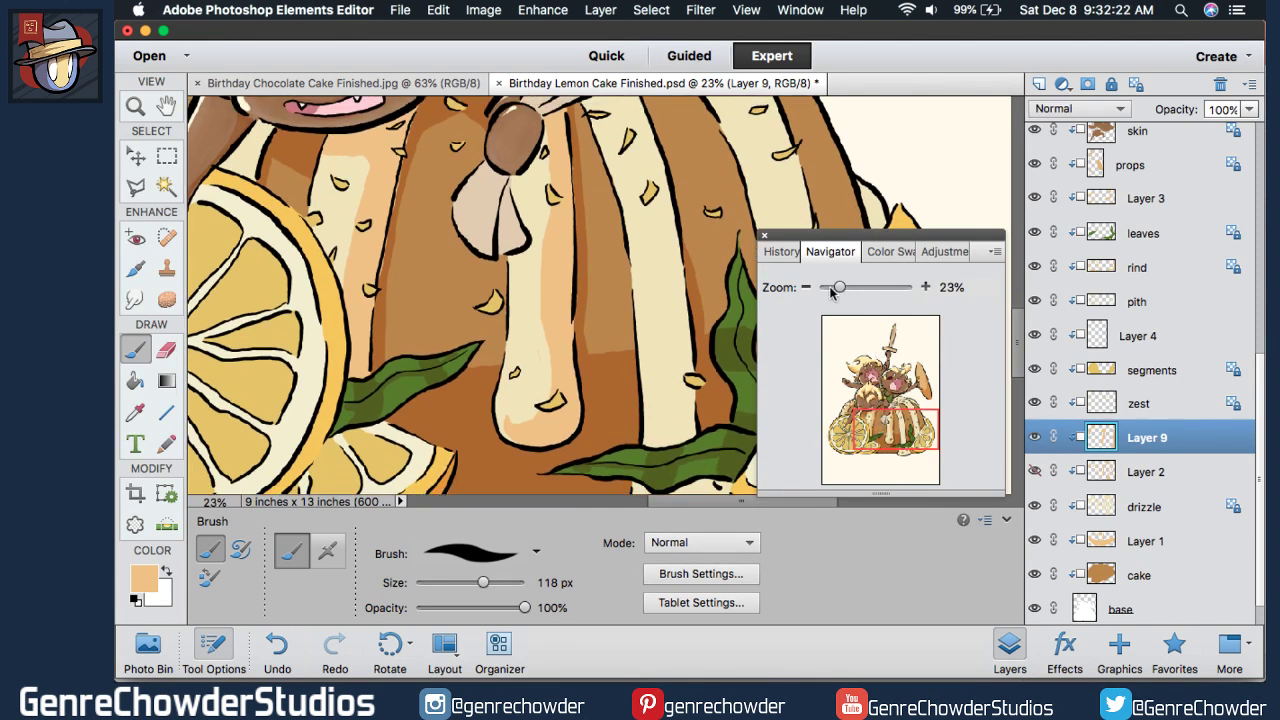
{"action": "left_click_drag", "start_coordinate": [895, 418], "coordinate": [891, 430]}
{"action": "scroll", "coordinate": [698, 505], "scroll_direction": "right", "scroll_amount": 5}
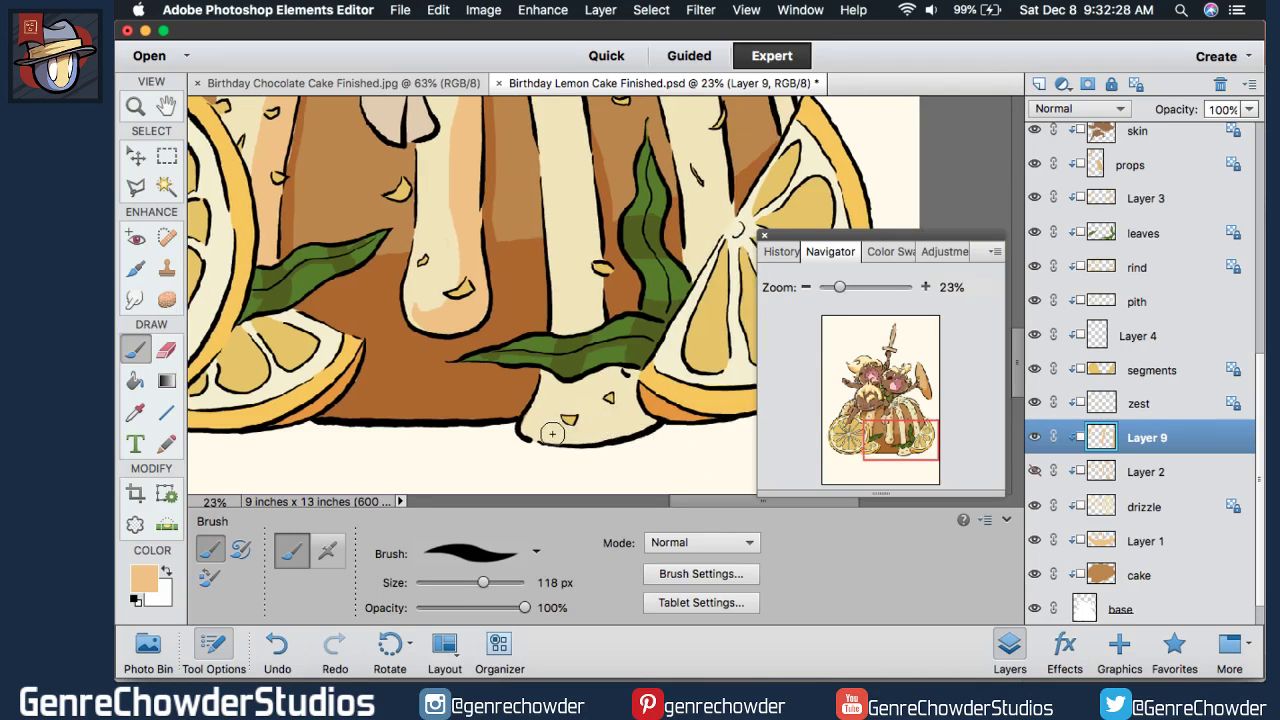
{"action": "mouse_move", "coordinate": [555, 437]}
{"action": "left_mouse_down"}
{"action": "mouse_move", "coordinate": [632, 424]}
{"action": "mouse_move", "coordinate": [632, 399]}
{"action": "mouse_move", "coordinate": [618, 384]}
{"action": "mouse_move", "coordinate": [581, 395]}
{"action": "mouse_move", "coordinate": [544, 375]}
{"action": "mouse_move", "coordinate": [605, 370]}
{"action": "mouse_move", "coordinate": [635, 385]}
{"action": "left_mouse_up"}
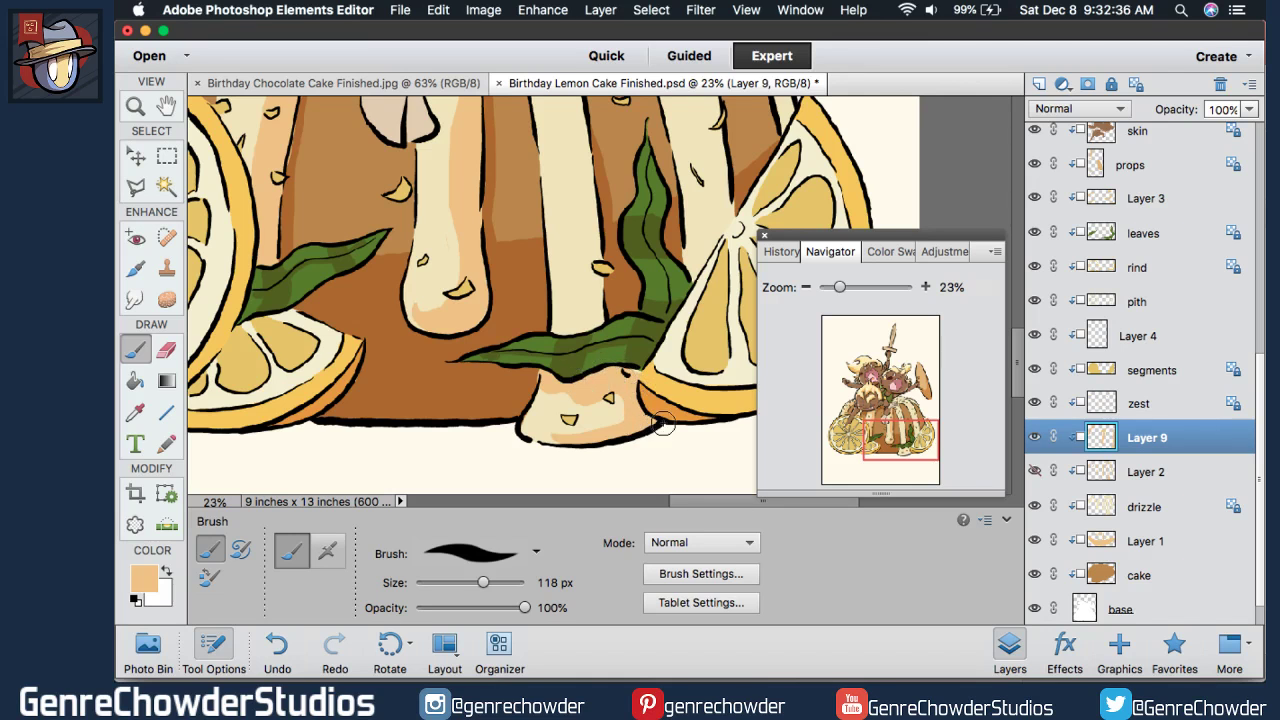
- Paint orange shading down the right side of the long drizzle strip above that puddle
{"action": "left_click_drag", "start_coordinate": [1014, 390], "coordinate": [1022, 360]}
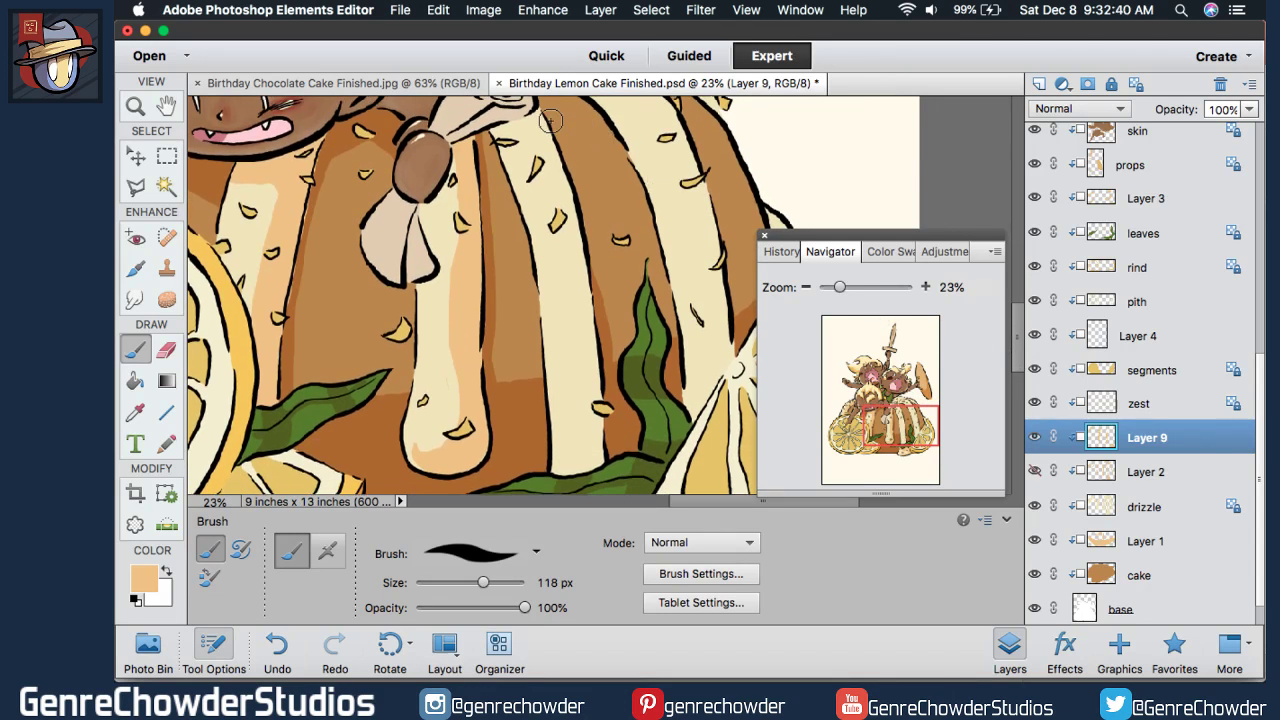
{"action": "mouse_move", "coordinate": [550, 121]}
{"action": "left_mouse_down"}
{"action": "mouse_move", "coordinate": [542, 151]}
{"action": "mouse_move", "coordinate": [580, 477]}
{"action": "left_mouse_up"}
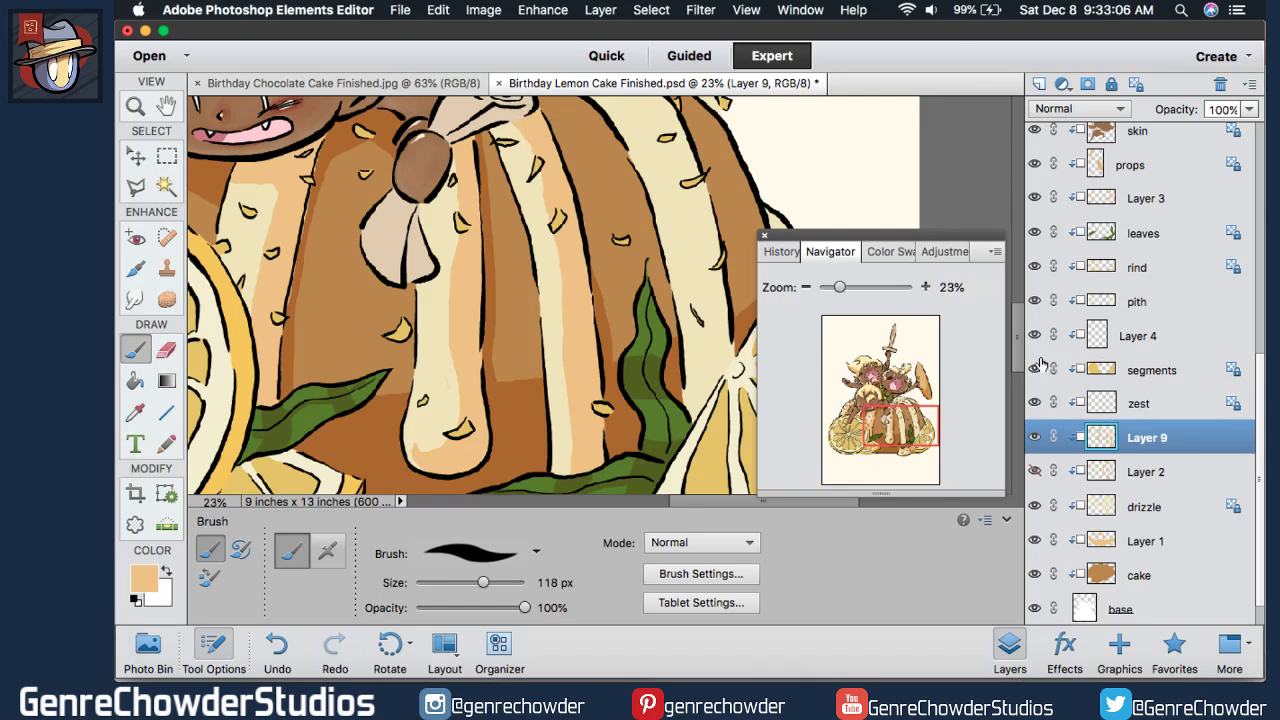
- Fill the rear drizzle along the cake's upper right edge with orange shading, down to its pointed tip
{"action": "scroll", "coordinate": [580, 170], "scroll_direction": "up", "scroll_amount": 5}
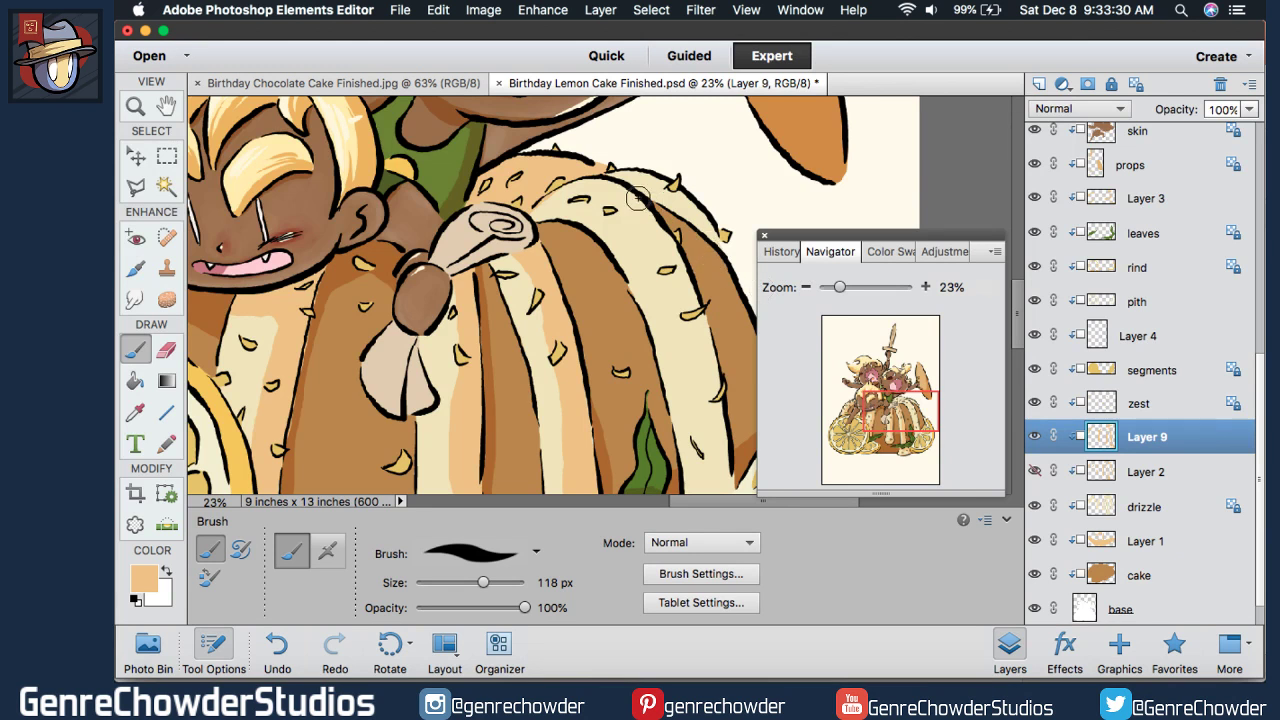
{"action": "mouse_move", "coordinate": [609, 176]}
{"action": "left_mouse_down"}
{"action": "mouse_move", "coordinate": [656, 186]}
{"action": "mouse_move", "coordinate": [700, 218]}
{"action": "mouse_move", "coordinate": [704, 206]}
{"action": "mouse_move", "coordinate": [637, 177]}
{"action": "mouse_move", "coordinate": [741, 212]}
{"action": "left_mouse_up"}
{"action": "mouse_move", "coordinate": [648, 190]}
{"action": "left_mouse_down"}
{"action": "mouse_move", "coordinate": [725, 233]}
{"action": "mouse_move", "coordinate": [663, 198]}
{"action": "mouse_move", "coordinate": [714, 230]}
{"action": "left_mouse_up"}
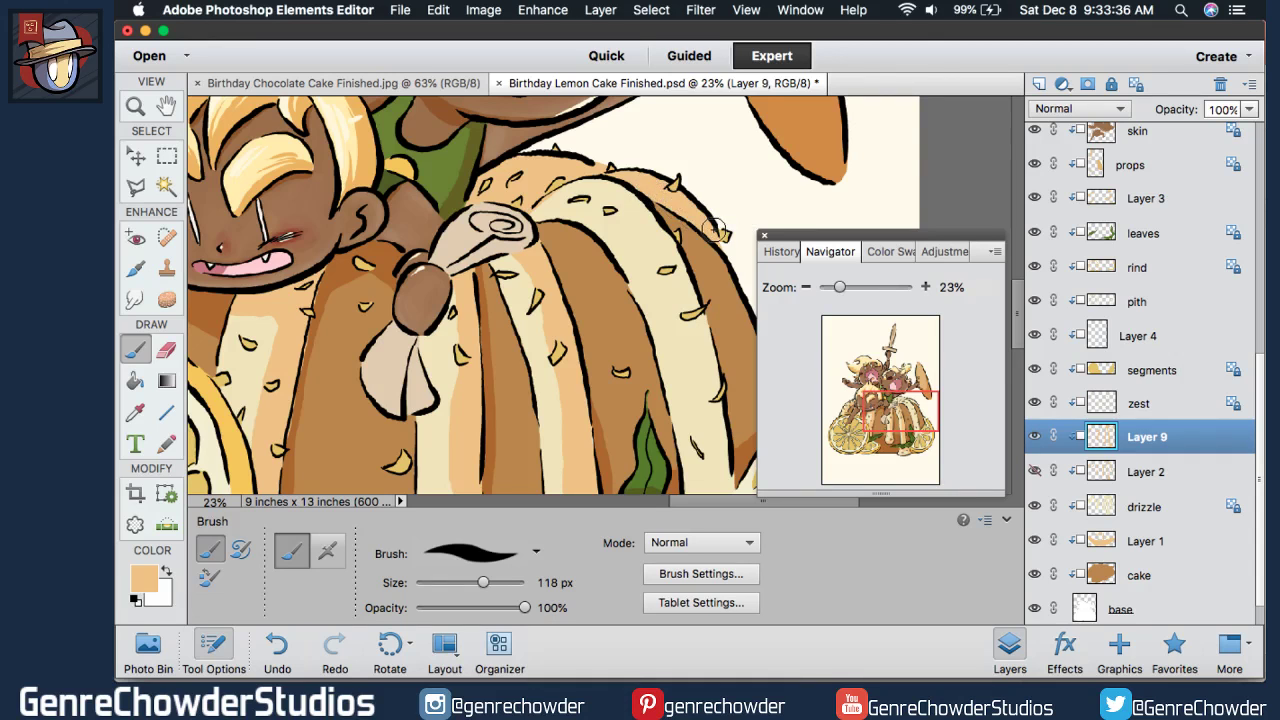
- Paint orange shading along the outer side of the rightmost drizzle strip, from the curled cloth over the cake's crest to the right lemon slice
{"action": "scroll", "coordinate": [714, 230], "scroll_direction": "down", "scroll_amount": 5}
{"action": "scroll", "coordinate": [714, 230], "scroll_direction": "left", "scroll_amount": 4}
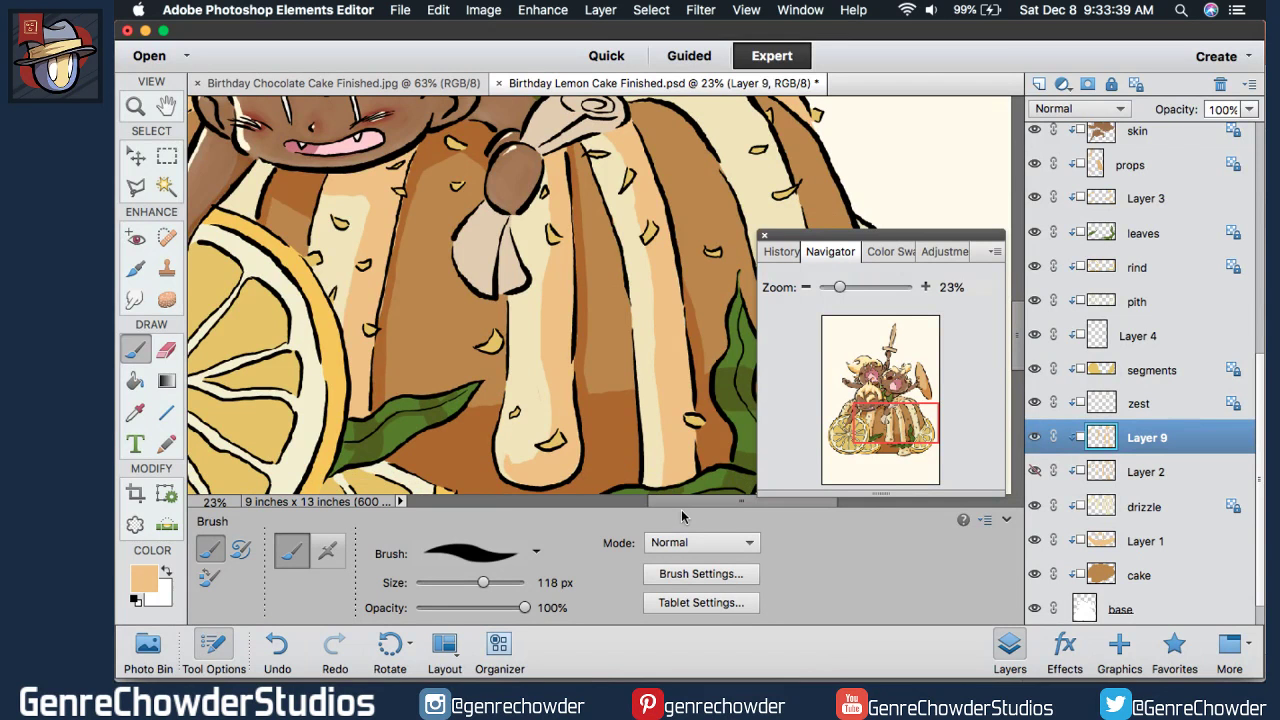
{"action": "scroll", "coordinate": [721, 502], "scroll_direction": "right", "scroll_amount": 5}
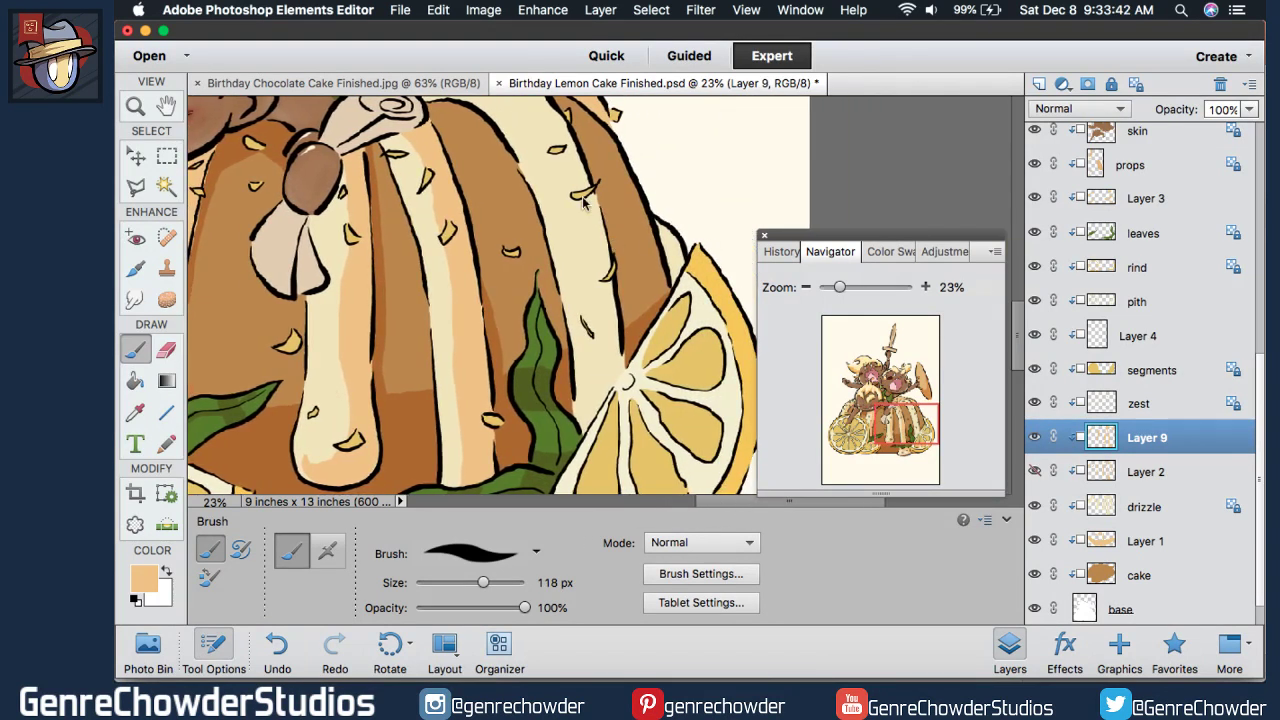
{"action": "mouse_move", "coordinate": [563, 170]}
{"action": "left_mouse_down"}
{"action": "mouse_move", "coordinate": [605, 358]}
{"action": "mouse_move", "coordinate": [607, 469]}
{"action": "left_mouse_up"}
{"action": "scroll", "coordinate": [1016, 345], "scroll_direction": "up", "scroll_amount": 4}
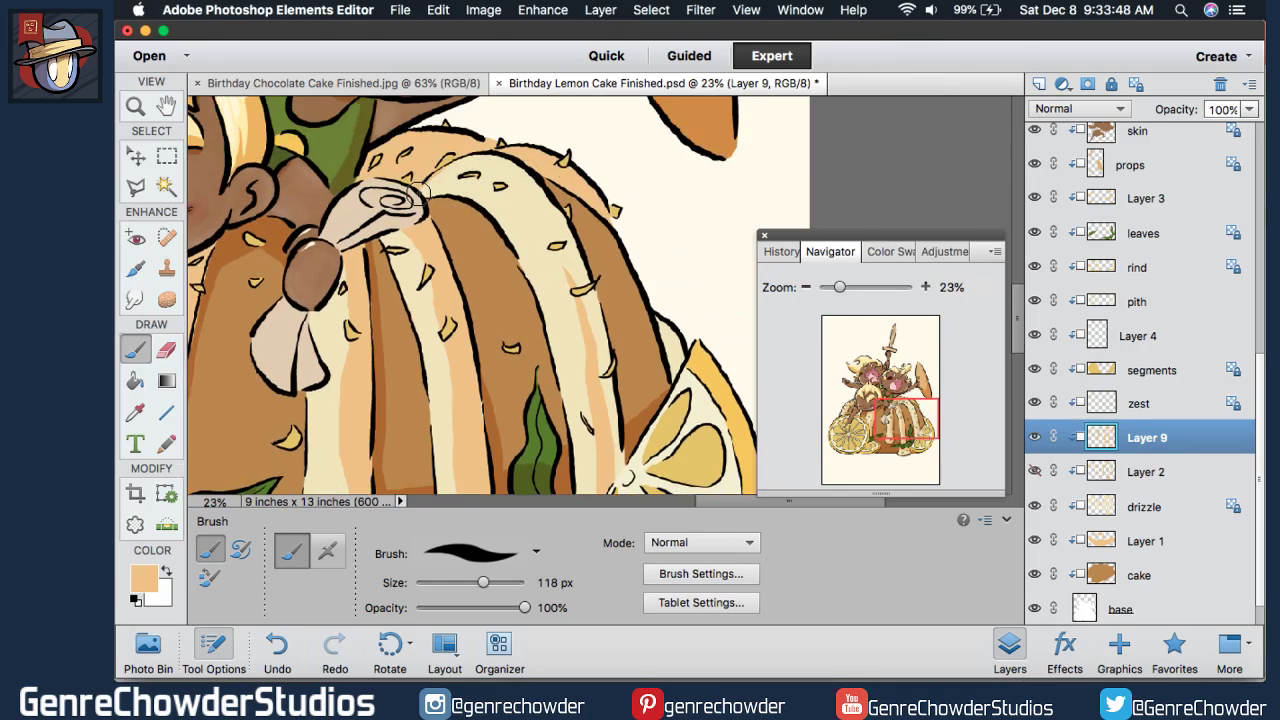
{"action": "mouse_move", "coordinate": [421, 191]}
{"action": "left_mouse_down"}
{"action": "mouse_move", "coordinate": [462, 176]}
{"action": "mouse_move", "coordinate": [523, 195]}
{"action": "mouse_move", "coordinate": [565, 262]}
{"action": "left_mouse_up"}
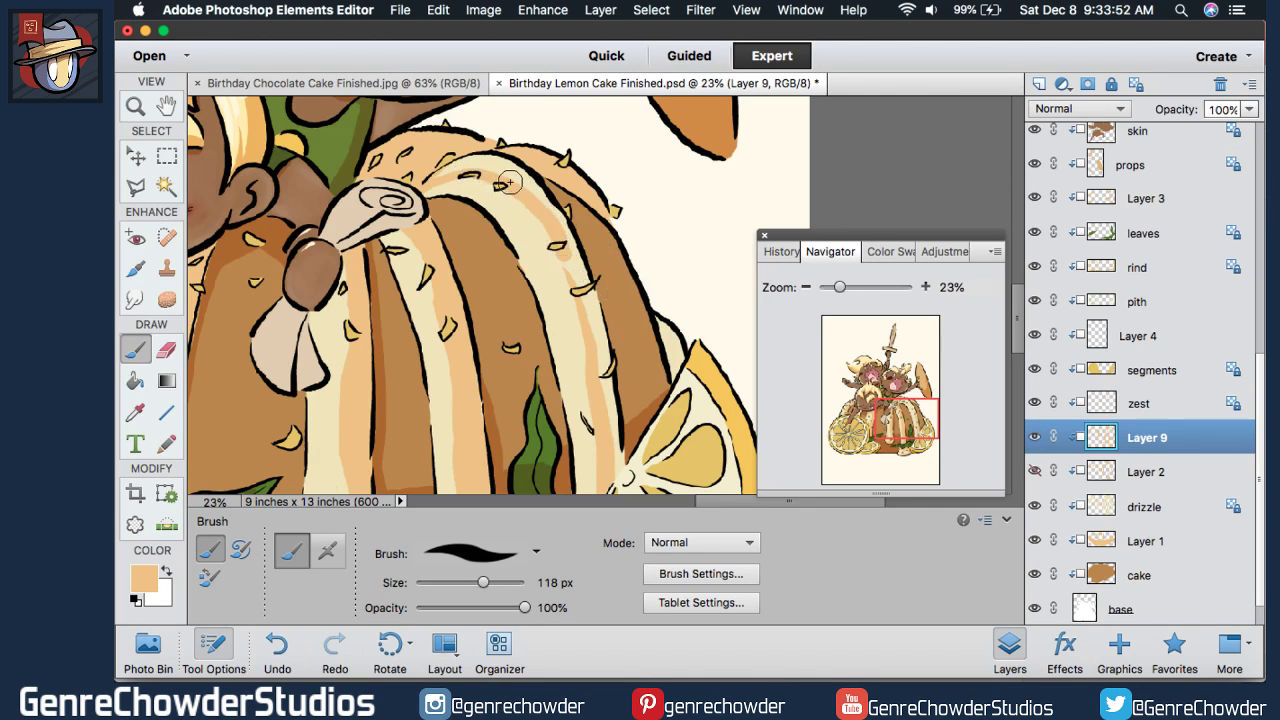
{"action": "mouse_move", "coordinate": [490, 180]}
{"action": "left_mouse_down"}
{"action": "mouse_move", "coordinate": [539, 219]}
{"action": "mouse_move", "coordinate": [577, 309]}
{"action": "mouse_move", "coordinate": [600, 479]}
{"action": "left_mouse_up"}
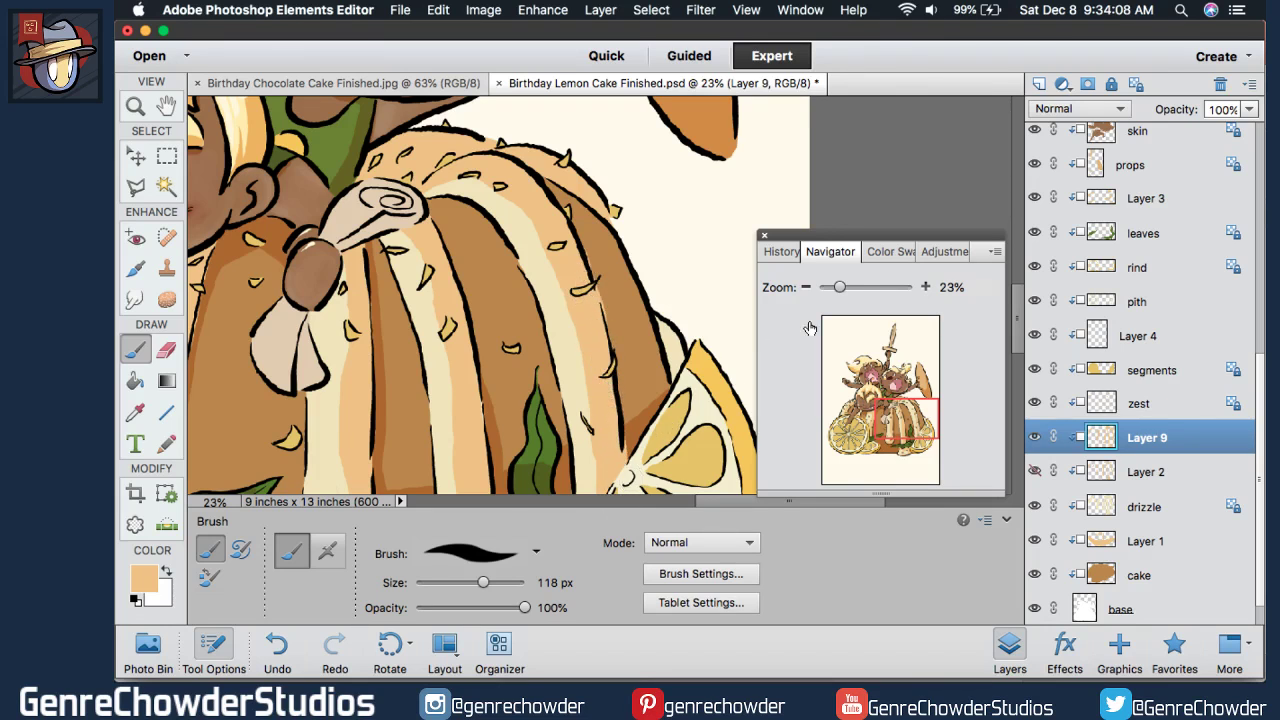
{"action": "left_click_drag", "start_coordinate": [772, 287], "coordinate": [773, 288]}
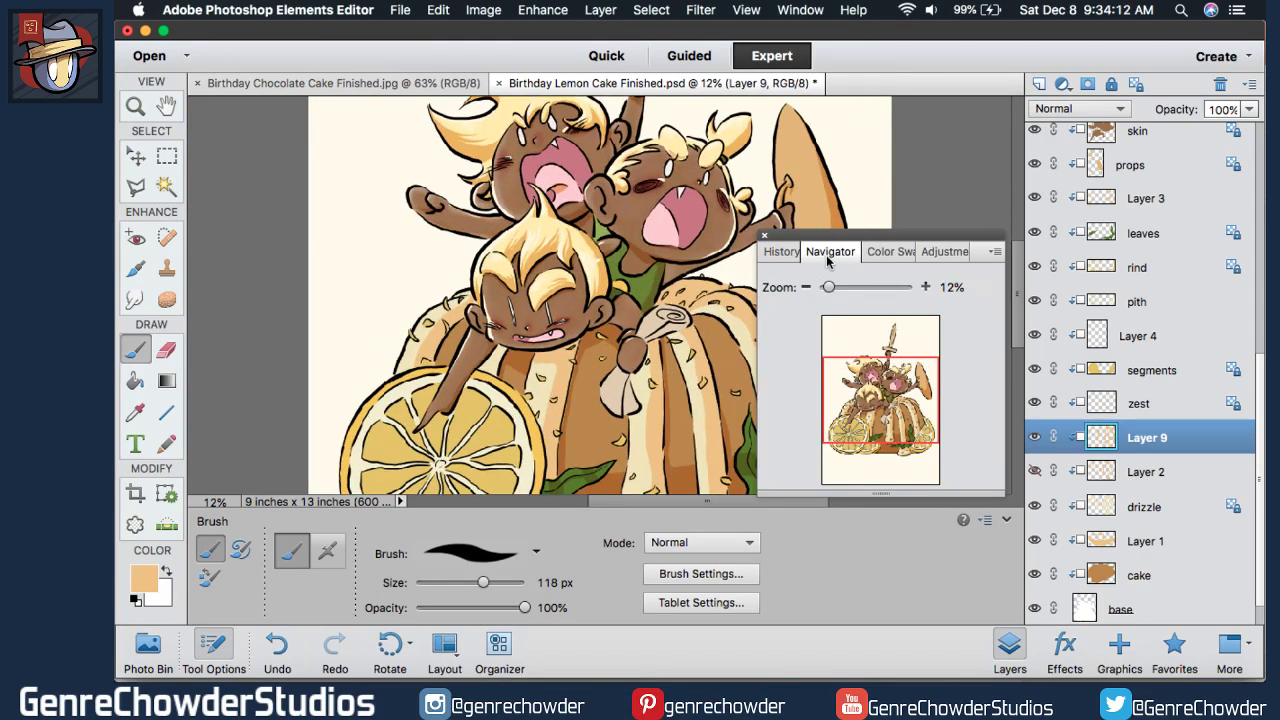
- Set Layer 9's blend mode to Multiply and turn Layer 2's visibility back on
{"action": "left_click", "coordinate": [828, 256]}
{"action": "left_click", "coordinate": [1090, 109]}
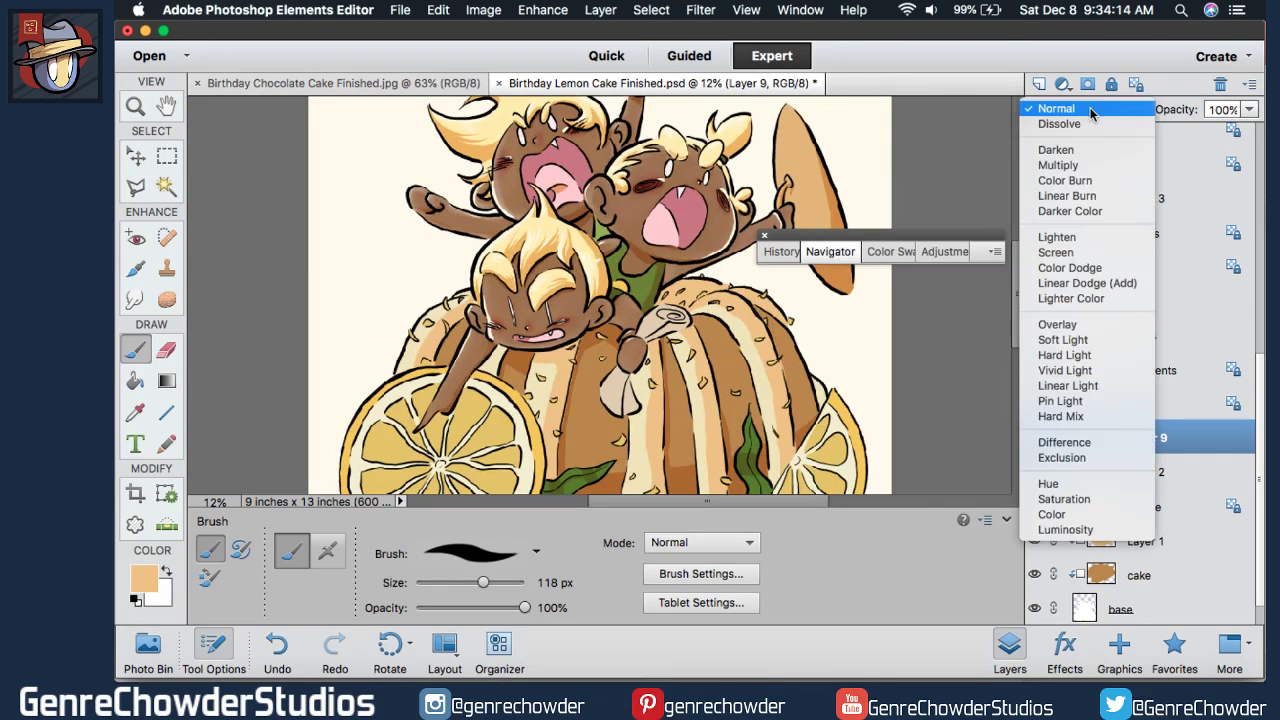
{"action": "left_click", "coordinate": [1078, 168]}
{"action": "left_click_drag", "start_coordinate": [1015, 290], "coordinate": [1016, 305]}
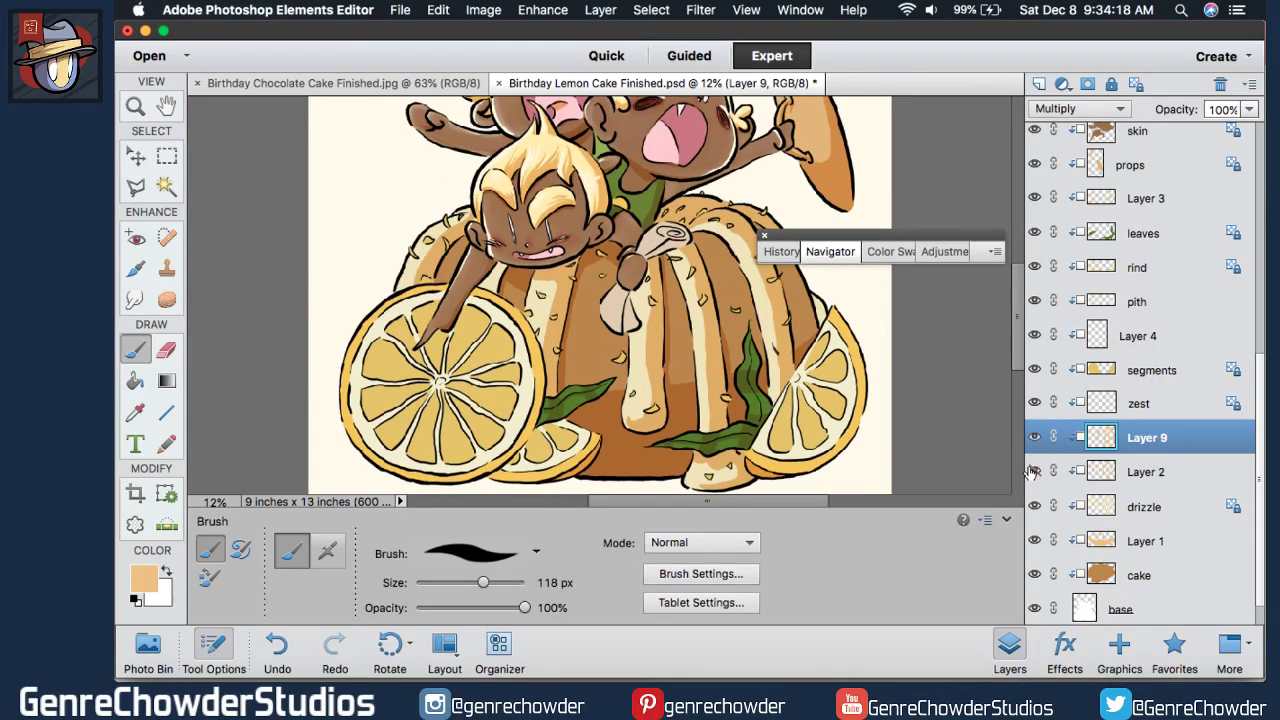
{"action": "left_click", "coordinate": [1034, 471]}
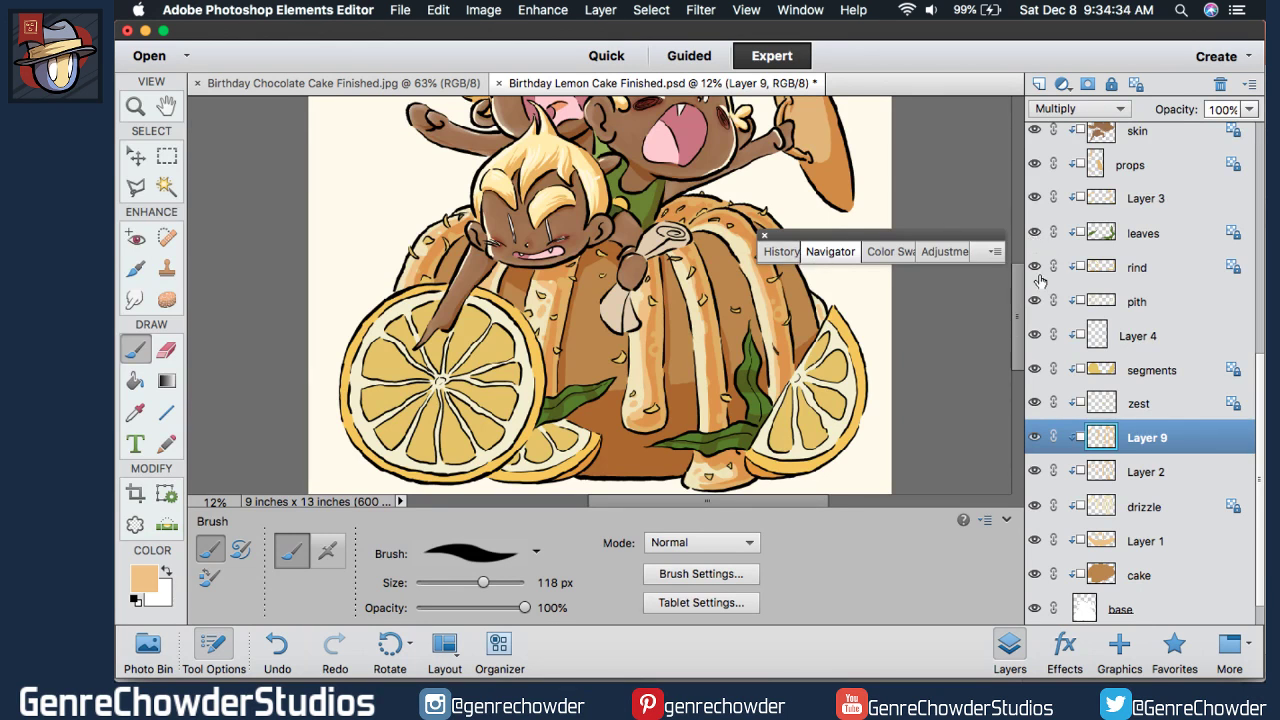
{"action": "mouse_move", "coordinate": [1015, 287]}
{"action": "left_mouse_down"}
{"action": "mouse_move", "coordinate": [1010, 312]}
{"action": "mouse_move", "coordinate": [1012, 292]}
{"action": "left_mouse_up"}
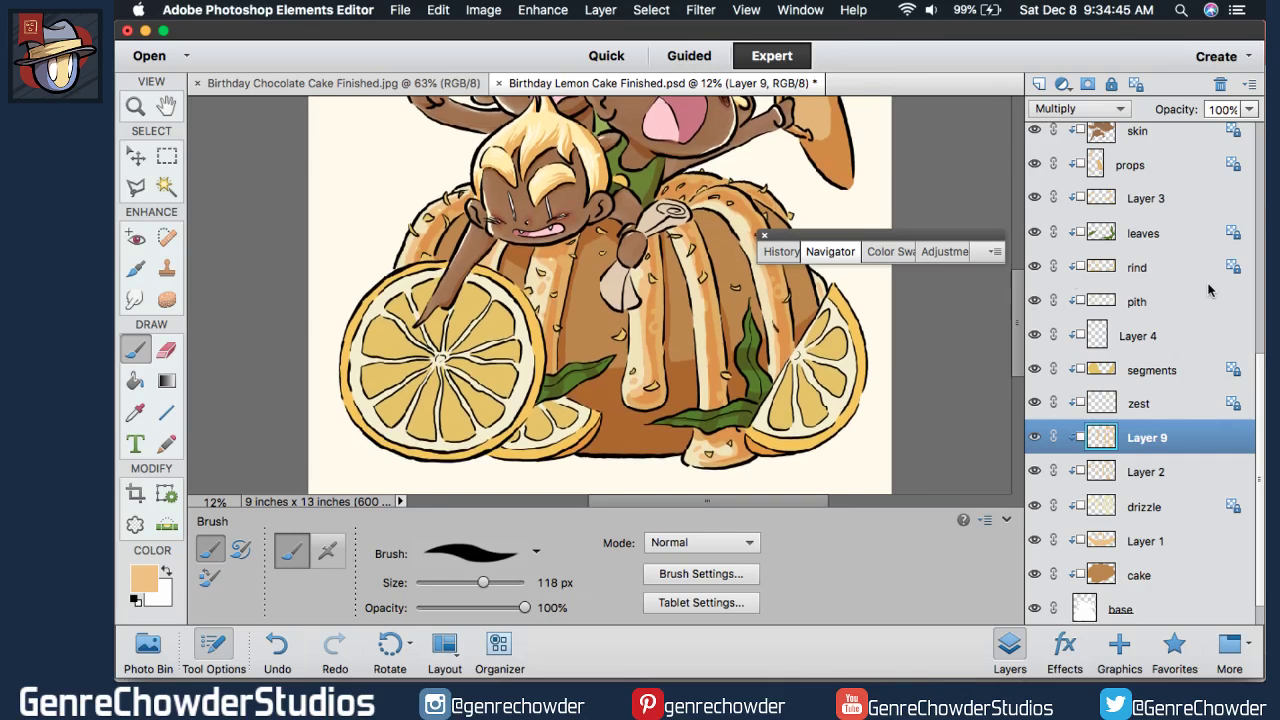
- Add a new layer directly above the segments layer in Multiply mode, and set the brush size to 63 px
{"action": "left_click", "coordinate": [1103, 371]}
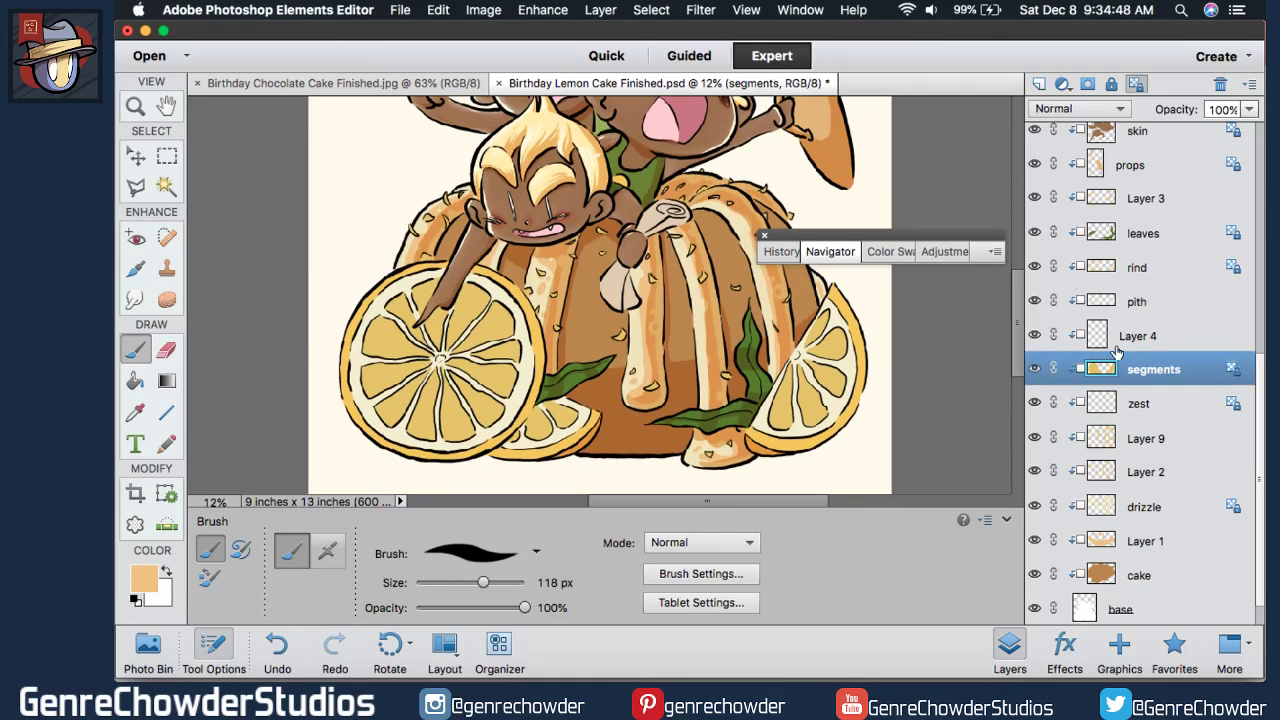
{"action": "left_click", "coordinate": [1038, 85]}
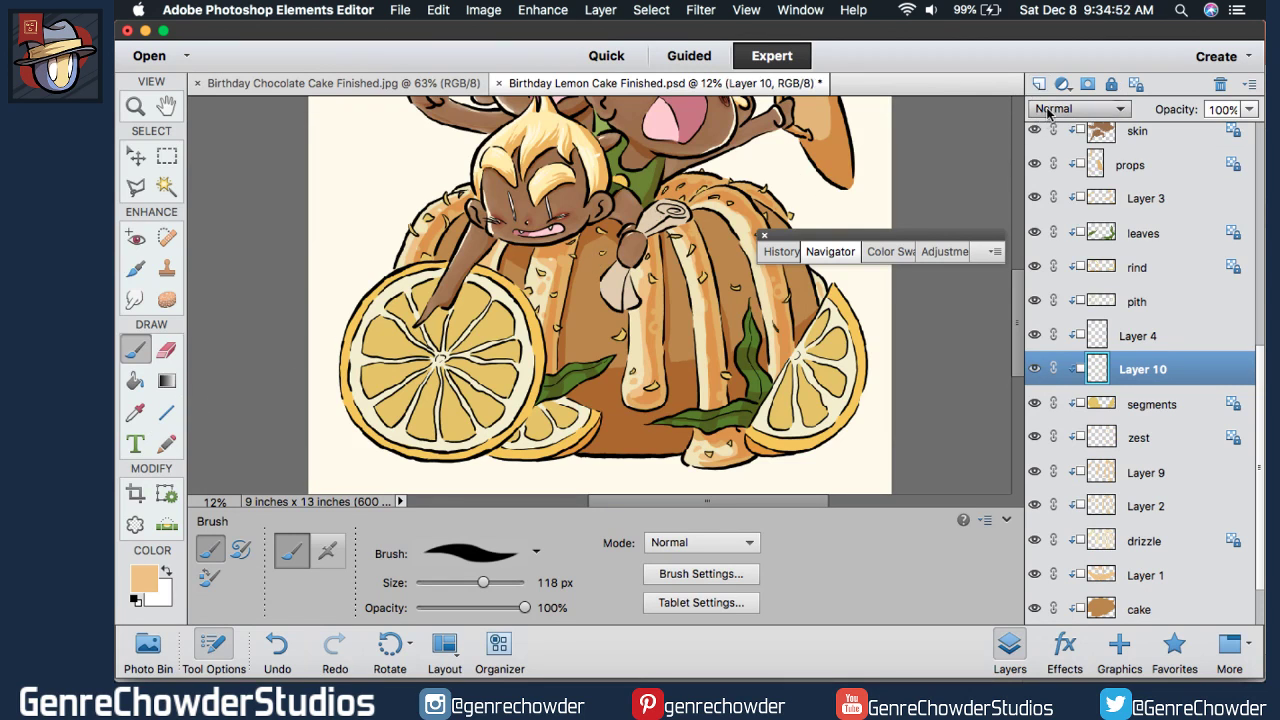
{"action": "left_click", "coordinate": [1080, 108]}
{"action": "left_click", "coordinate": [1072, 170]}
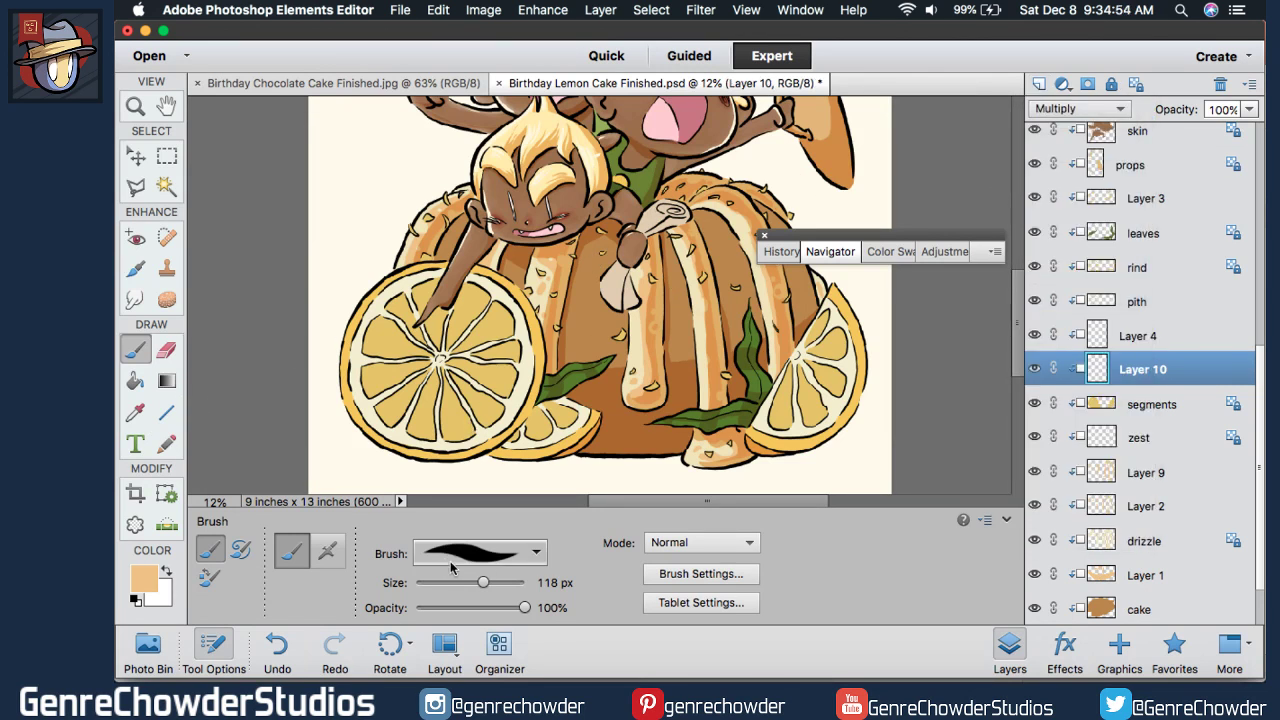
{"action": "left_click", "coordinate": [465, 582]}
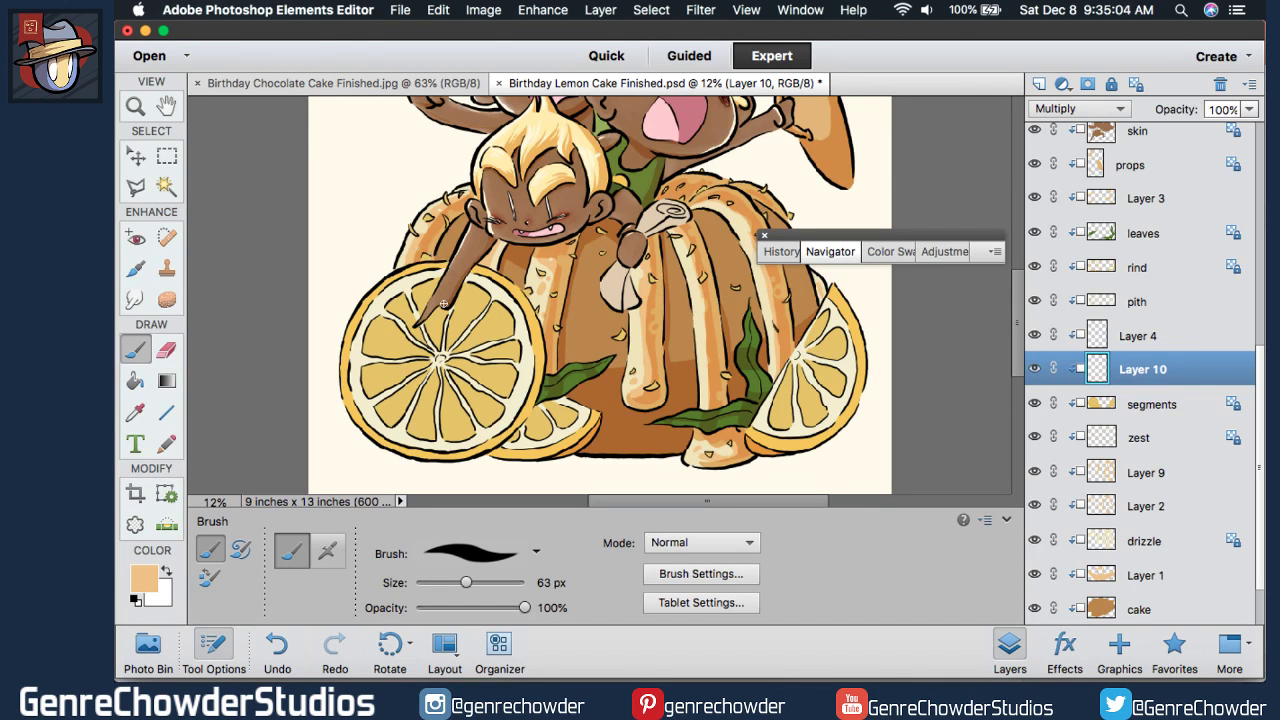
- Try fine light-orange texture strokes on the lower segment of the large lemon slice, undoing the first stroke
{"action": "left_click", "coordinate": [830, 251]}
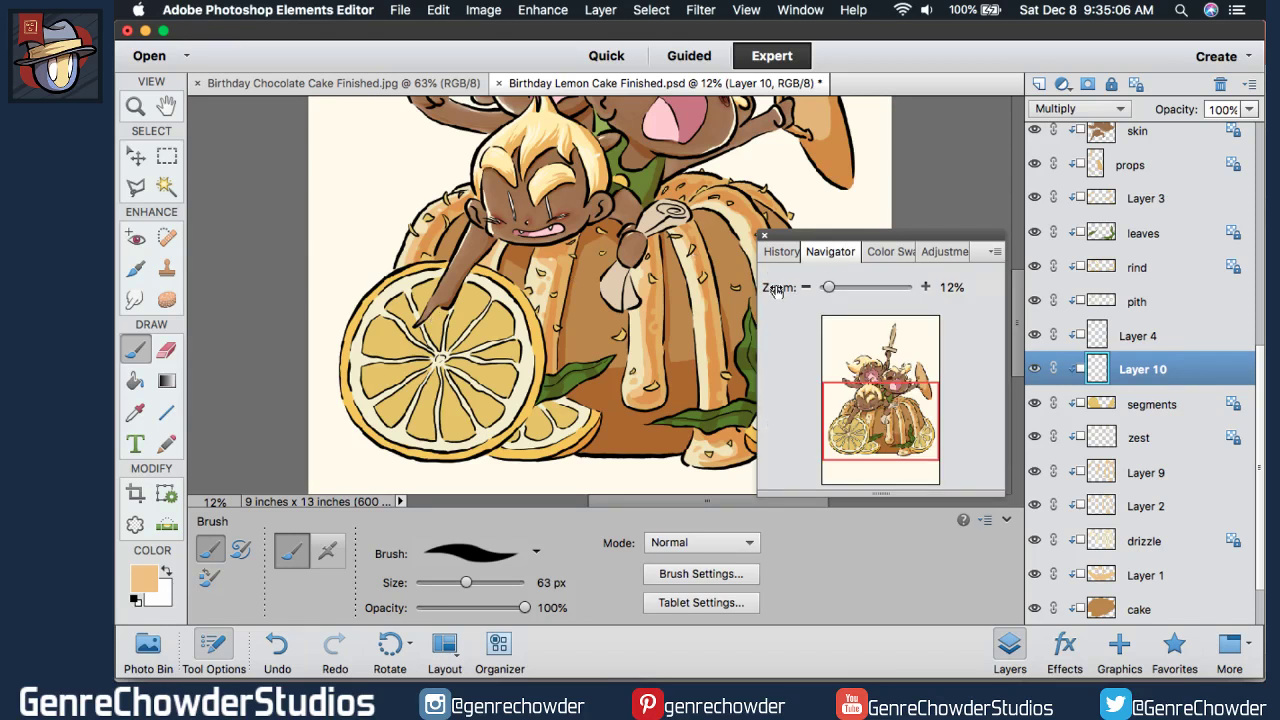
{"action": "left_click_drag", "start_coordinate": [776, 290], "coordinate": [786, 290]}
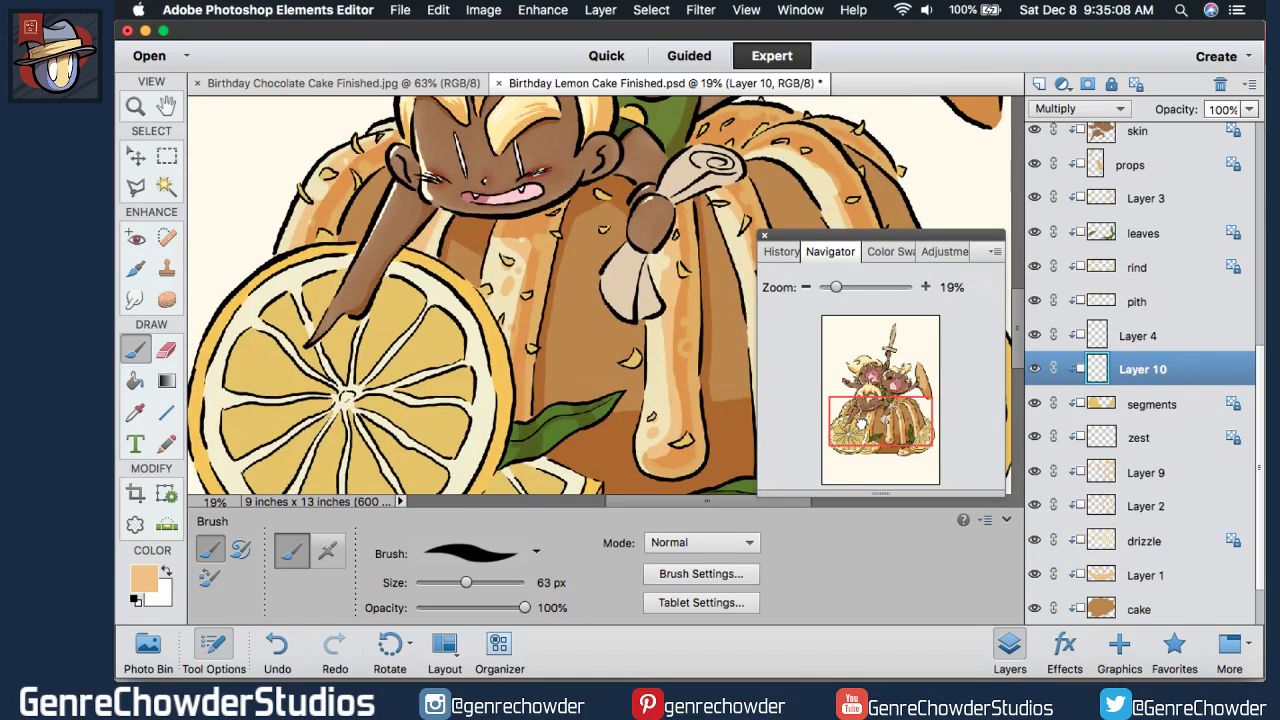
{"action": "left_click_drag", "start_coordinate": [860, 424], "coordinate": [852, 432]}
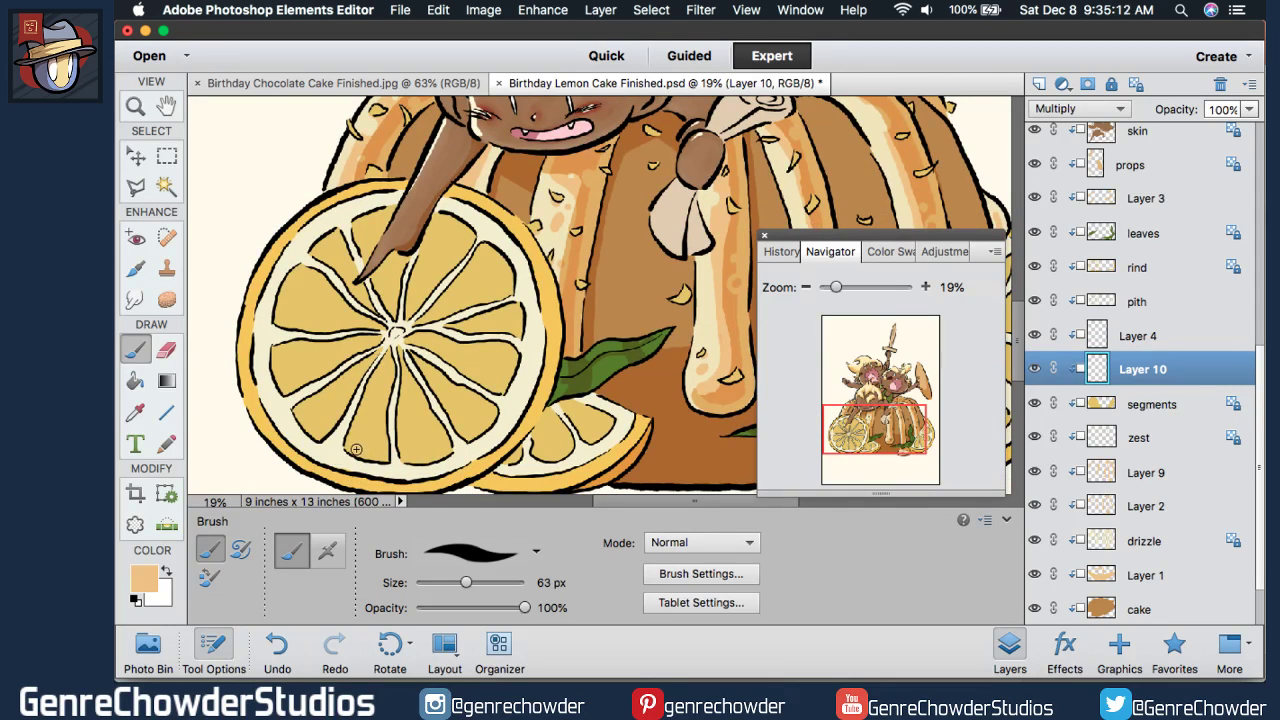
{"action": "left_click_drag", "start_coordinate": [356, 452], "coordinate": [348, 434]}
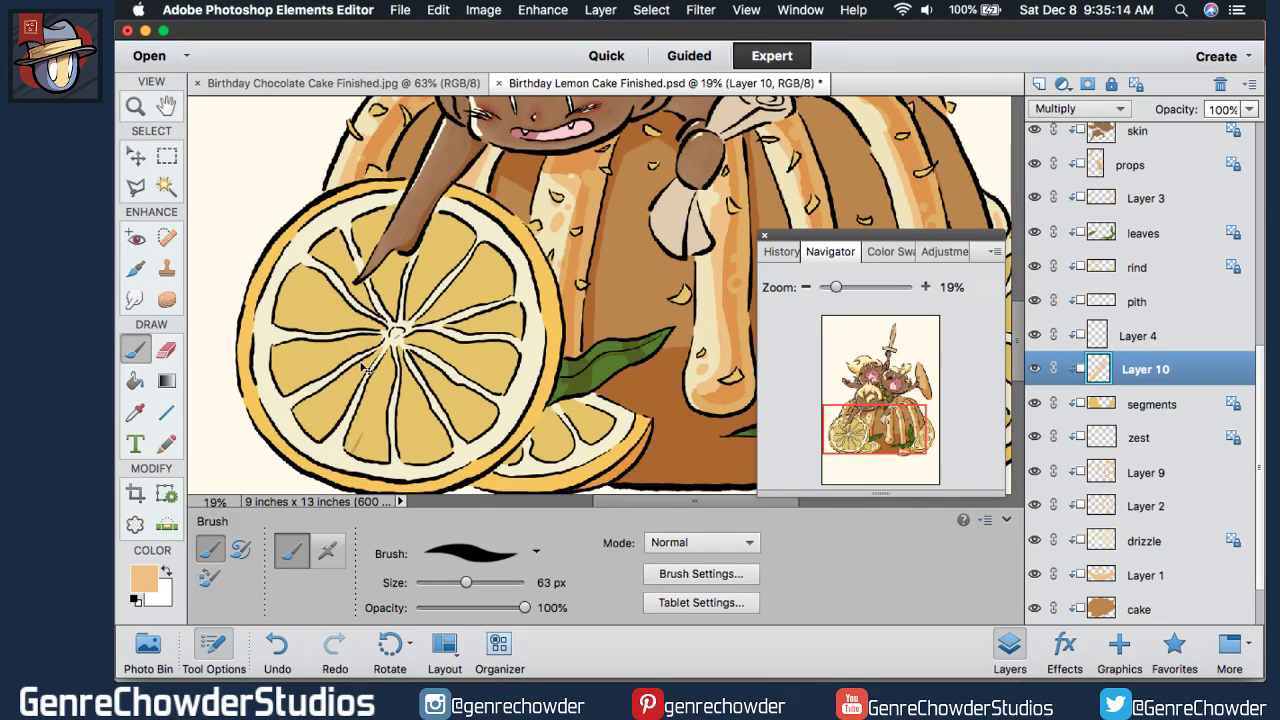
{"action": "key", "text": "super+z"}
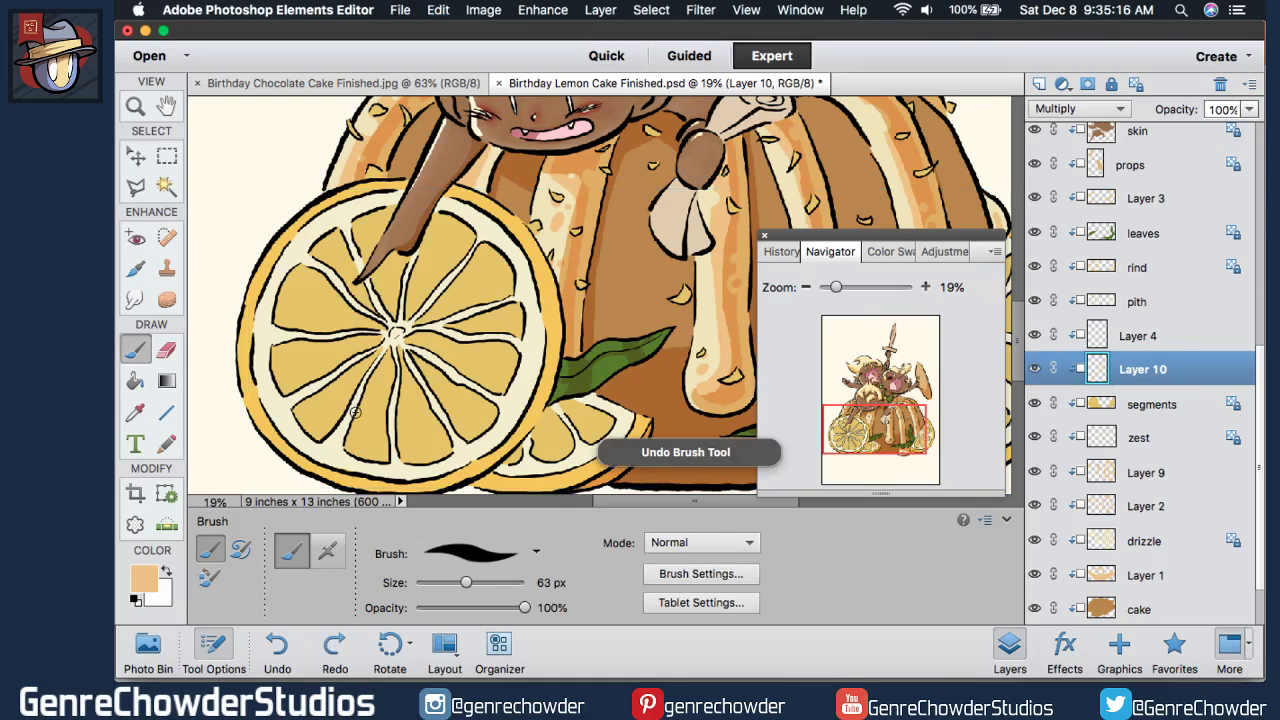
{"action": "left_click_drag", "start_coordinate": [365, 405], "coordinate": [350, 451]}
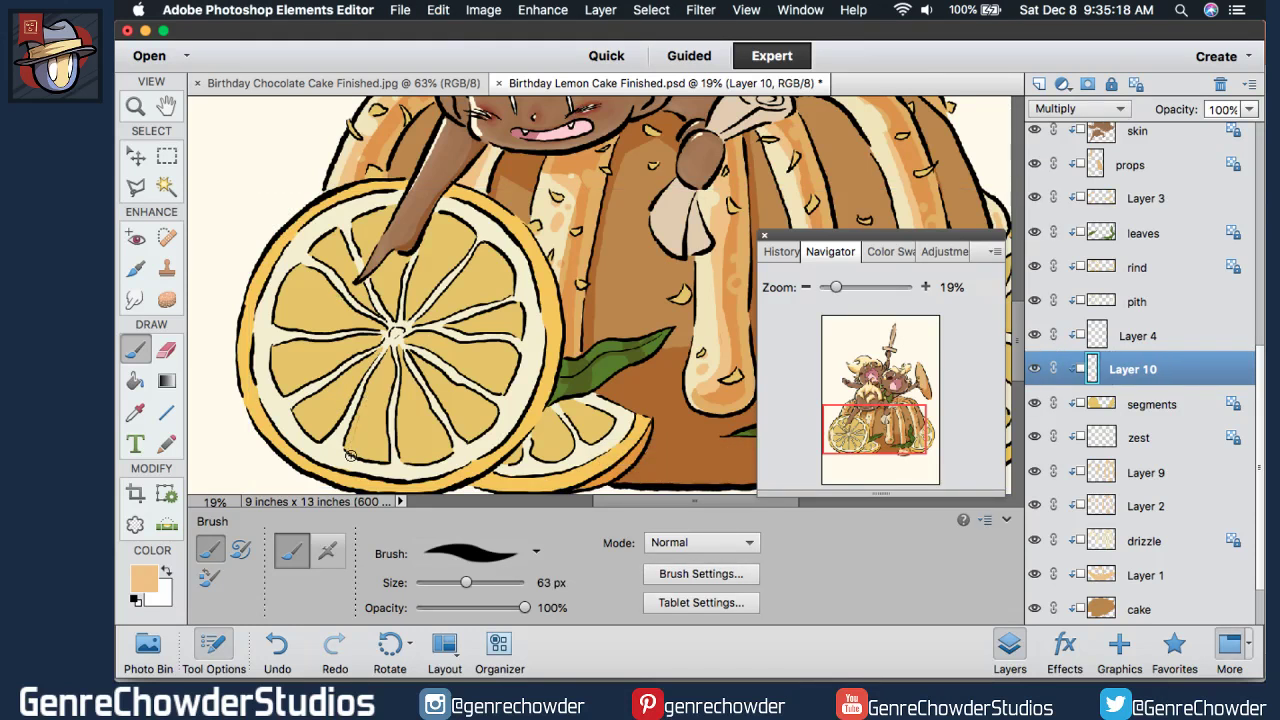
{"action": "mouse_move", "coordinate": [370, 392]}
{"action": "left_mouse_down"}
{"action": "mouse_move", "coordinate": [355, 454]}
{"action": "mouse_move", "coordinate": [368, 441]}
{"action": "mouse_move", "coordinate": [377, 460]}
{"action": "mouse_move", "coordinate": [381, 428]}
{"action": "mouse_move", "coordinate": [384, 456]}
{"action": "left_mouse_up"}
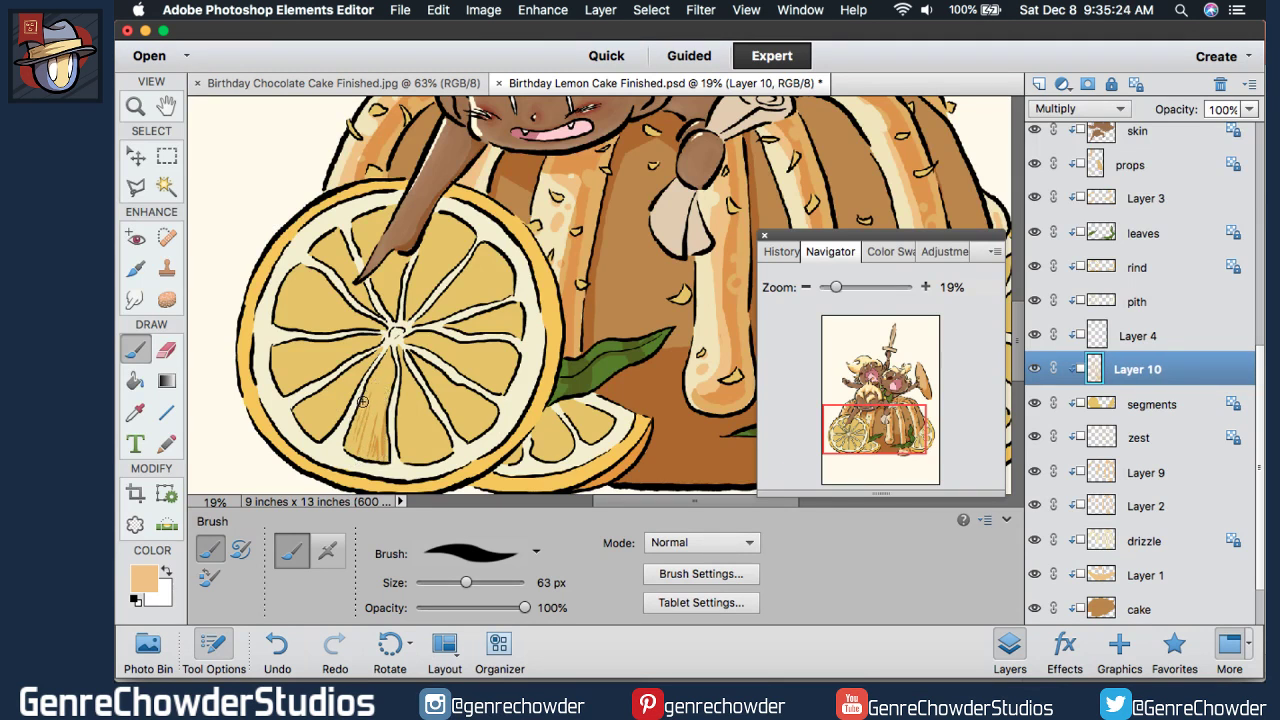
{"action": "left_click_drag", "start_coordinate": [362, 401], "coordinate": [356, 460]}
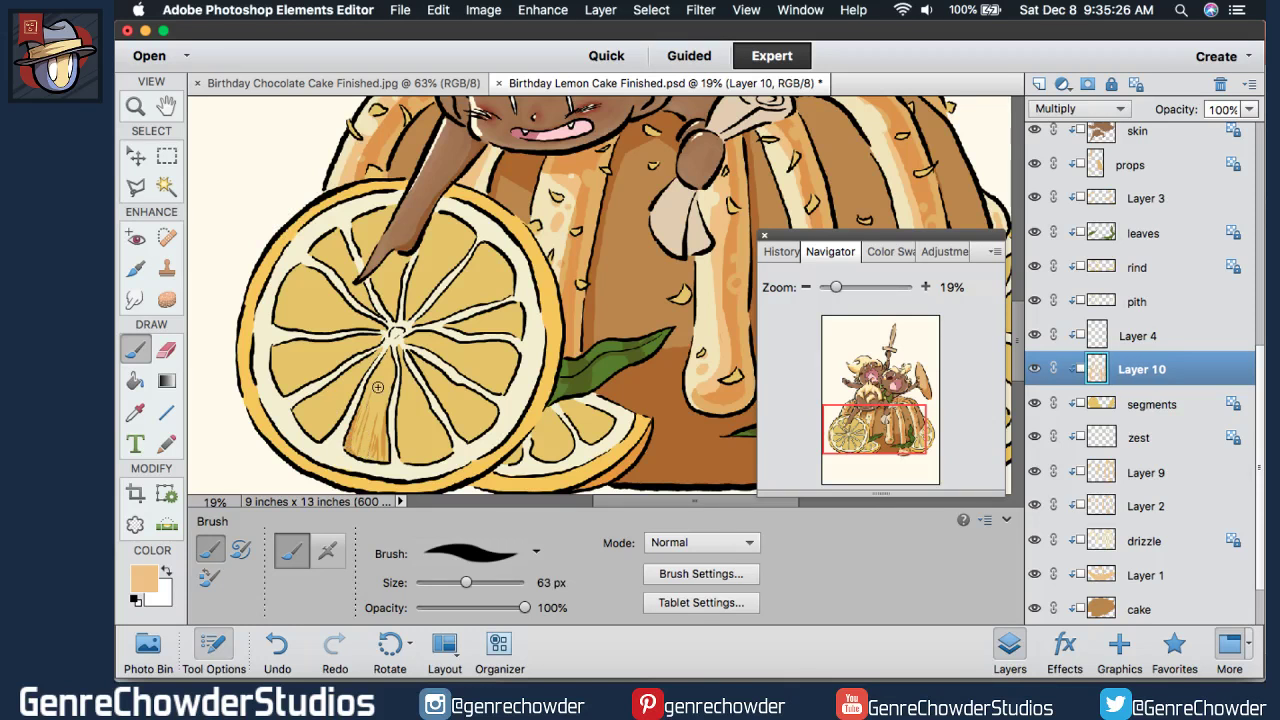
- Erase the trial strokes from the large lemon slice's lower segment with the Eraser at 101 px
{"action": "key", "text": "e"}
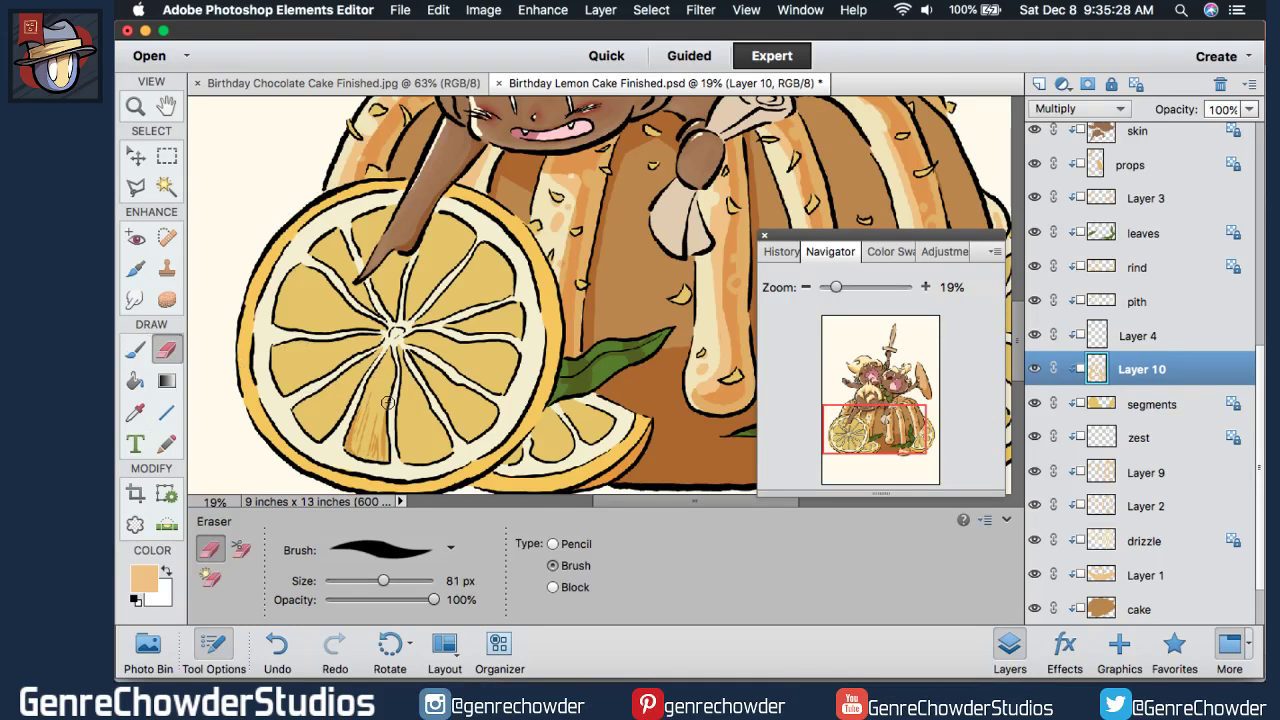
{"action": "key", "text": "bracketright"}
{"action": "key", "text": "bracketright"}
{"action": "mouse_move", "coordinate": [395, 394]}
{"action": "left_mouse_down"}
{"action": "mouse_move", "coordinate": [348, 403]}
{"action": "mouse_move", "coordinate": [374, 372]}
{"action": "mouse_move", "coordinate": [378, 390]}
{"action": "mouse_move", "coordinate": [352, 401]}
{"action": "mouse_move", "coordinate": [349, 429]}
{"action": "mouse_move", "coordinate": [382, 420]}
{"action": "left_mouse_up"}
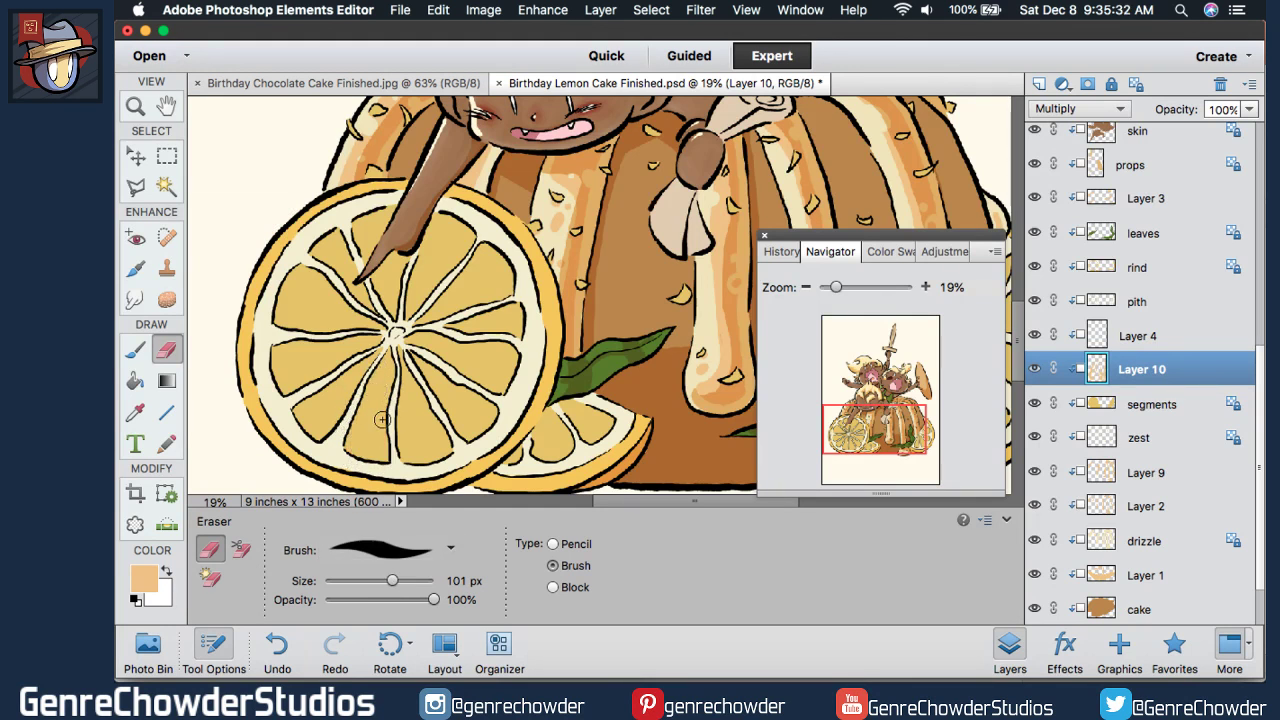
- Brush radial light-orange pulp strokes onto the left and lower segments of the large lemon slice, from the rind ends and near the centre
{"action": "left_click", "coordinate": [136, 347]}
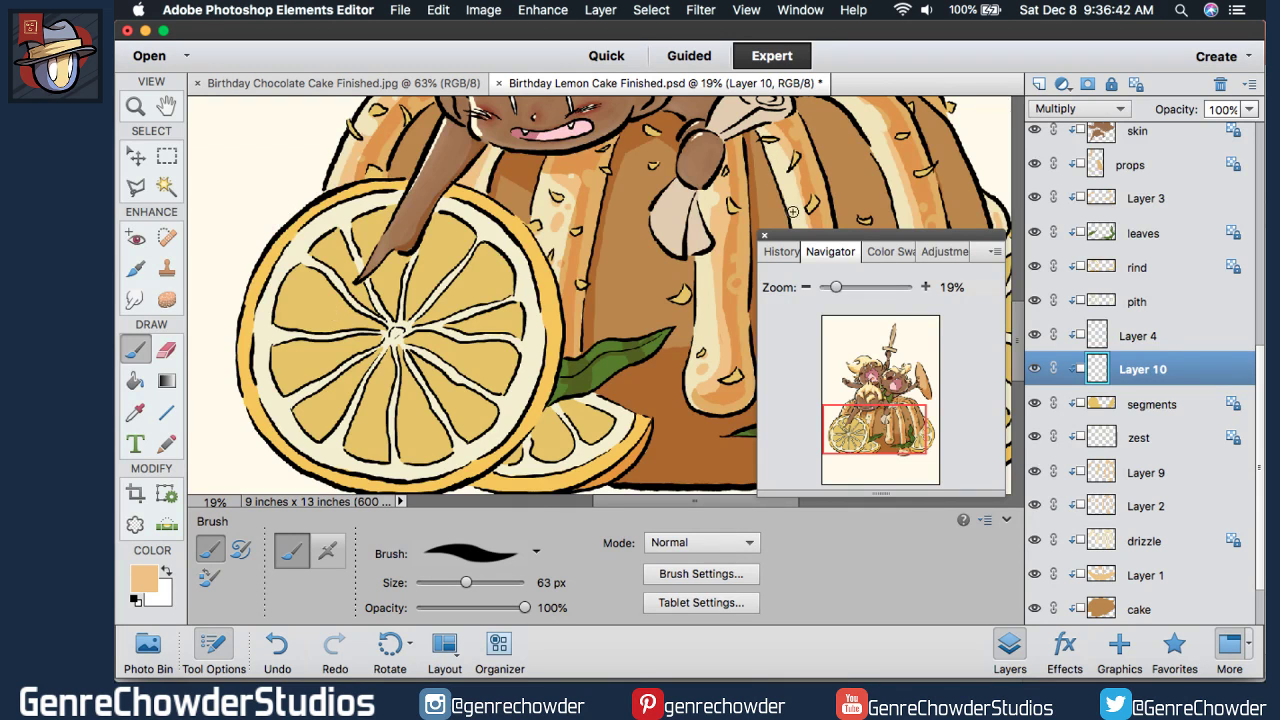
{"action": "scroll", "coordinate": [788, 292], "scroll_direction": "up", "scroll_amount": 2}
{"action": "left_click_drag", "start_coordinate": [900, 442], "coordinate": [869, 433]}
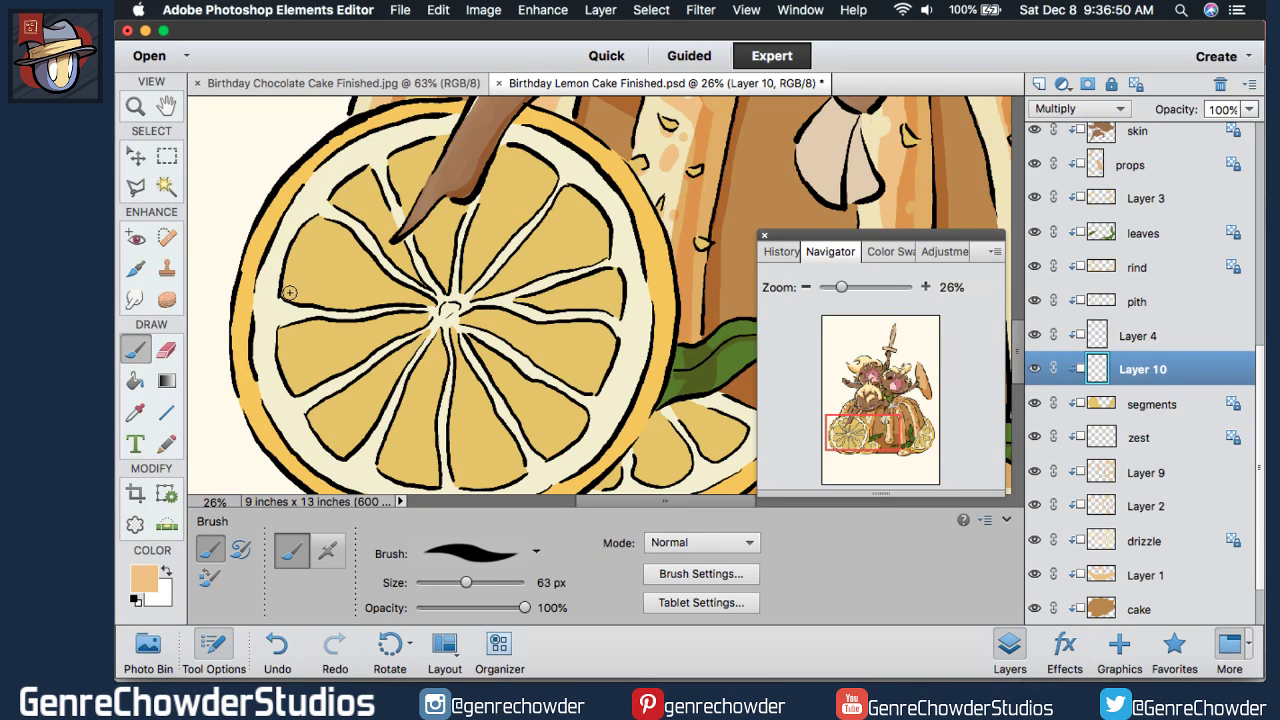
{"action": "mouse_move", "coordinate": [289, 292]}
{"action": "left_mouse_down"}
{"action": "mouse_move", "coordinate": [336, 292]}
{"action": "mouse_move", "coordinate": [294, 284]}
{"action": "mouse_move", "coordinate": [340, 259]}
{"action": "mouse_move", "coordinate": [336, 302]}
{"action": "mouse_move", "coordinate": [352, 298]}
{"action": "mouse_move", "coordinate": [330, 288]}
{"action": "mouse_move", "coordinate": [342, 293]}
{"action": "left_mouse_up"}
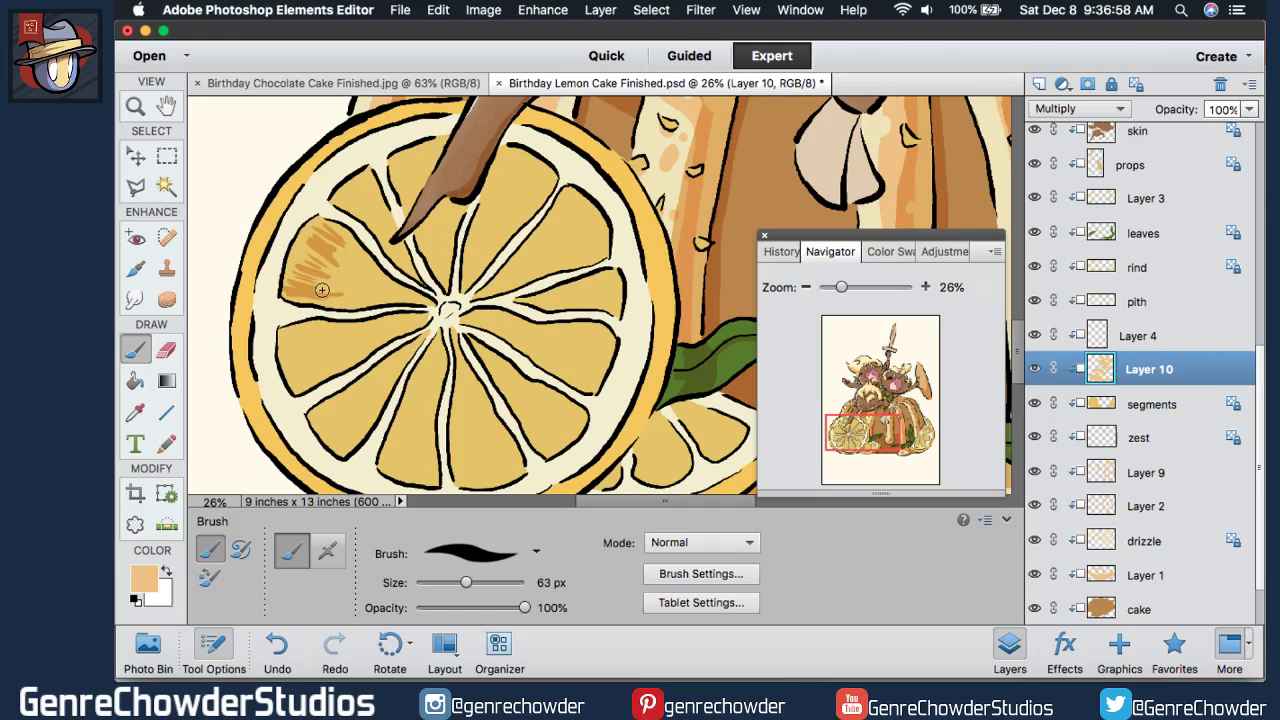
{"action": "mouse_move", "coordinate": [288, 332]}
{"action": "left_mouse_down"}
{"action": "mouse_move", "coordinate": [330, 338]}
{"action": "mouse_move", "coordinate": [302, 352]}
{"action": "mouse_move", "coordinate": [332, 344]}
{"action": "mouse_move", "coordinate": [300, 372]}
{"action": "mouse_move", "coordinate": [289, 366]}
{"action": "mouse_move", "coordinate": [346, 335]}
{"action": "mouse_move", "coordinate": [306, 369]}
{"action": "mouse_move", "coordinate": [346, 394]}
{"action": "mouse_move", "coordinate": [338, 428]}
{"action": "mouse_move", "coordinate": [362, 400]}
{"action": "mouse_move", "coordinate": [336, 432]}
{"action": "mouse_move", "coordinate": [354, 422]}
{"action": "mouse_move", "coordinate": [388, 458]}
{"action": "mouse_move", "coordinate": [413, 413]}
{"action": "mouse_move", "coordinate": [408, 462]}
{"action": "mouse_move", "coordinate": [422, 440]}
{"action": "mouse_move", "coordinate": [426, 467]}
{"action": "mouse_move", "coordinate": [402, 440]}
{"action": "mouse_move", "coordinate": [417, 398]}
{"action": "left_mouse_up"}
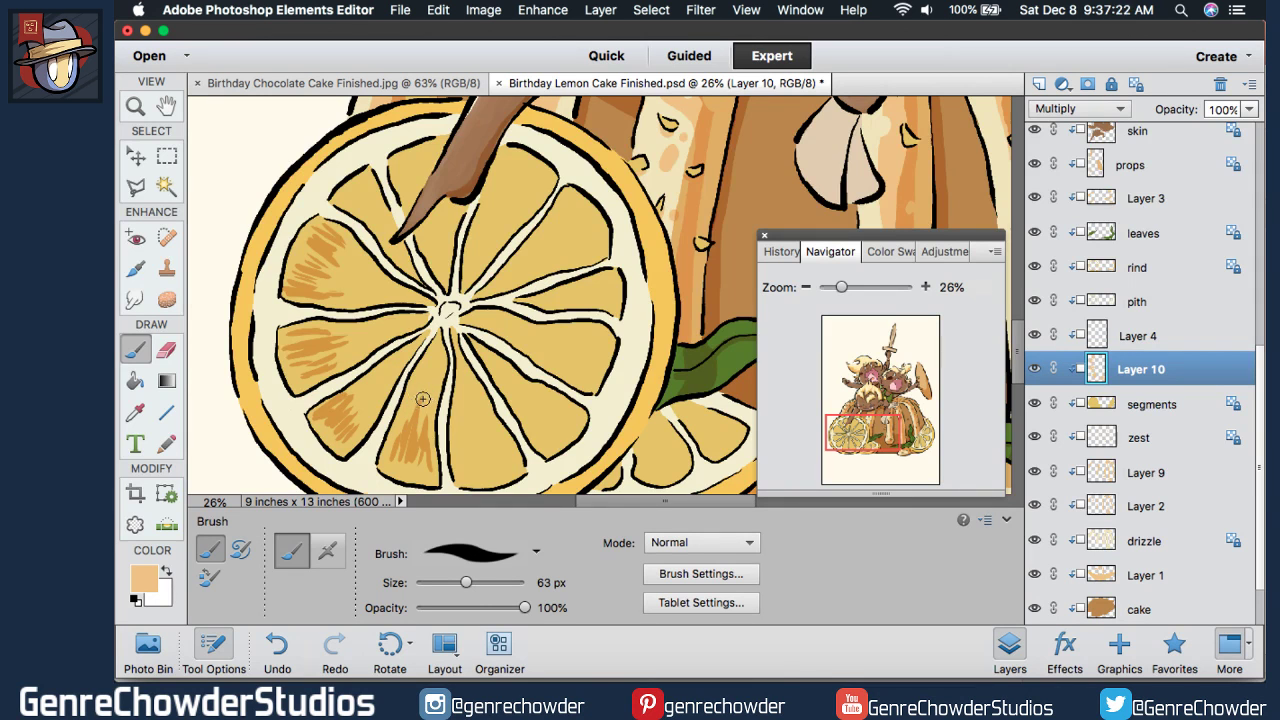
{"action": "mouse_move", "coordinate": [423, 399]}
{"action": "left_mouse_down"}
{"action": "mouse_move", "coordinate": [461, 464]}
{"action": "mouse_move", "coordinate": [478, 440]}
{"action": "mouse_move", "coordinate": [491, 466]}
{"action": "mouse_move", "coordinate": [492, 440]}
{"action": "mouse_move", "coordinate": [505, 463]}
{"action": "left_mouse_up"}
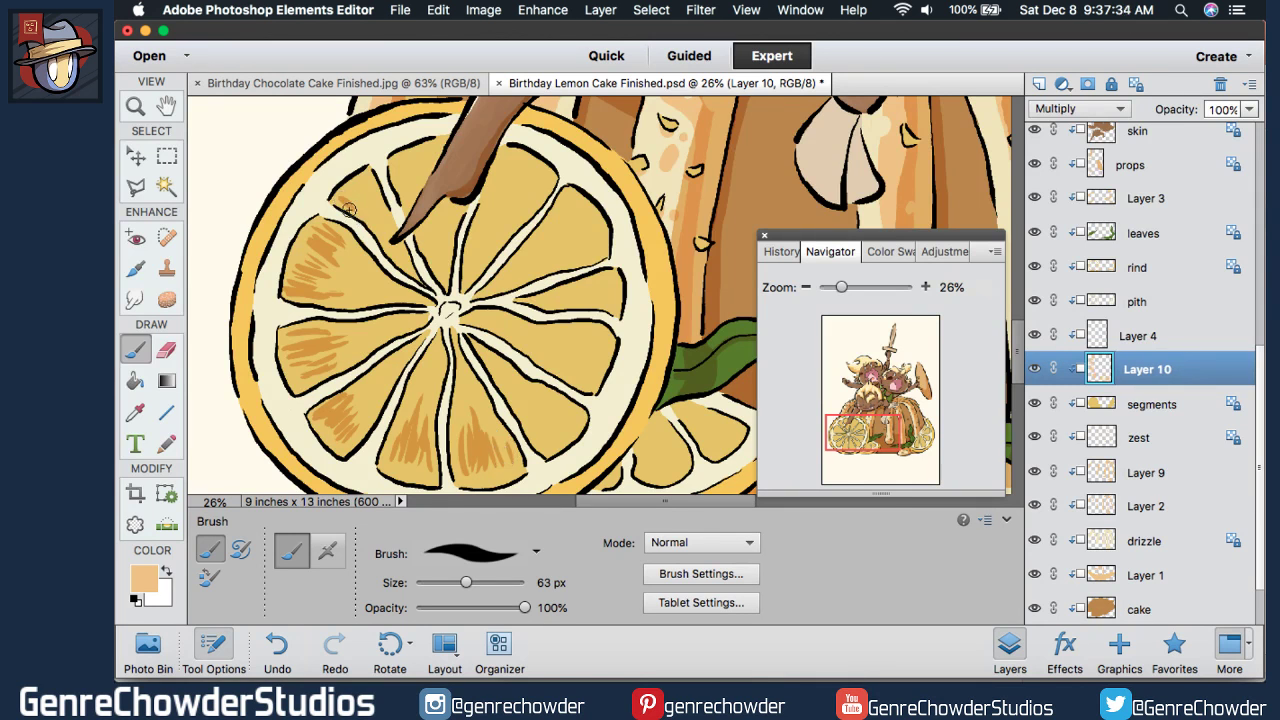
{"action": "mouse_move", "coordinate": [348, 208]}
{"action": "left_mouse_down"}
{"action": "mouse_move", "coordinate": [378, 240]}
{"action": "mouse_move", "coordinate": [369, 189]}
{"action": "left_mouse_up"}
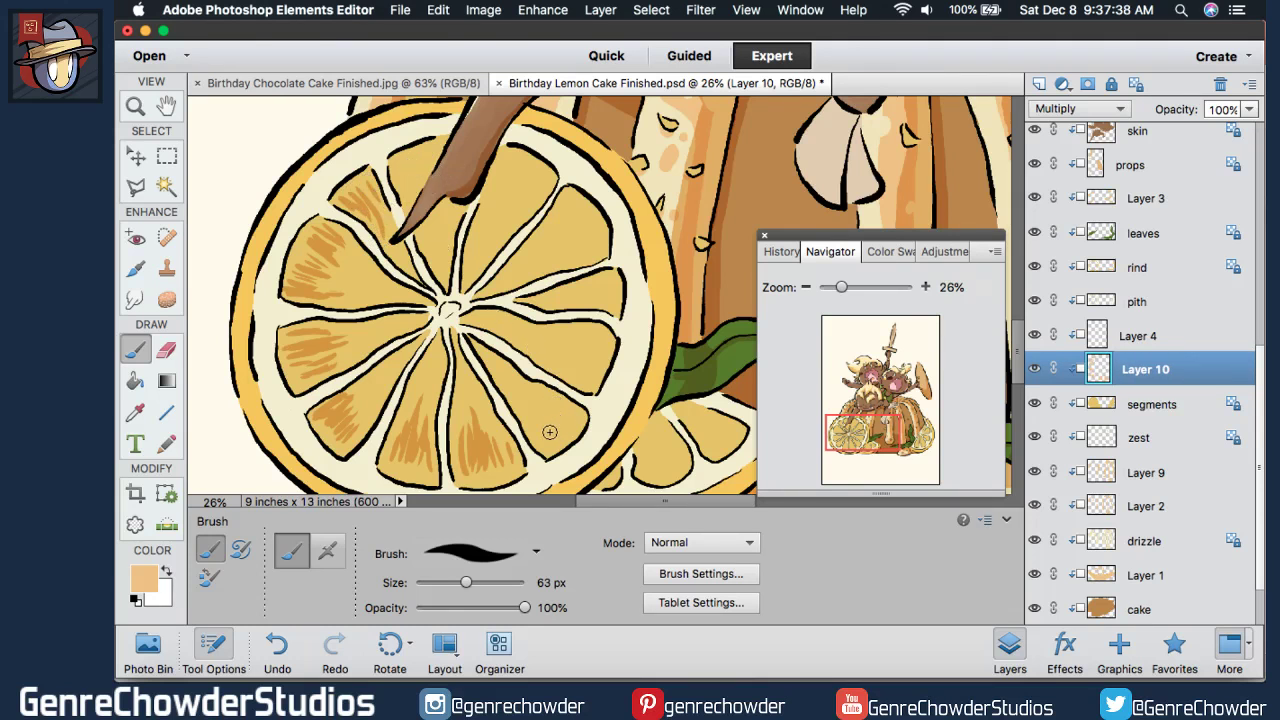
{"action": "mouse_move", "coordinate": [546, 429]}
{"action": "left_mouse_down"}
{"action": "mouse_move", "coordinate": [537, 417]}
{"action": "mouse_move", "coordinate": [561, 418]}
{"action": "mouse_move", "coordinate": [518, 395]}
{"action": "mouse_move", "coordinate": [545, 401]}
{"action": "mouse_move", "coordinate": [535, 393]}
{"action": "left_mouse_up"}
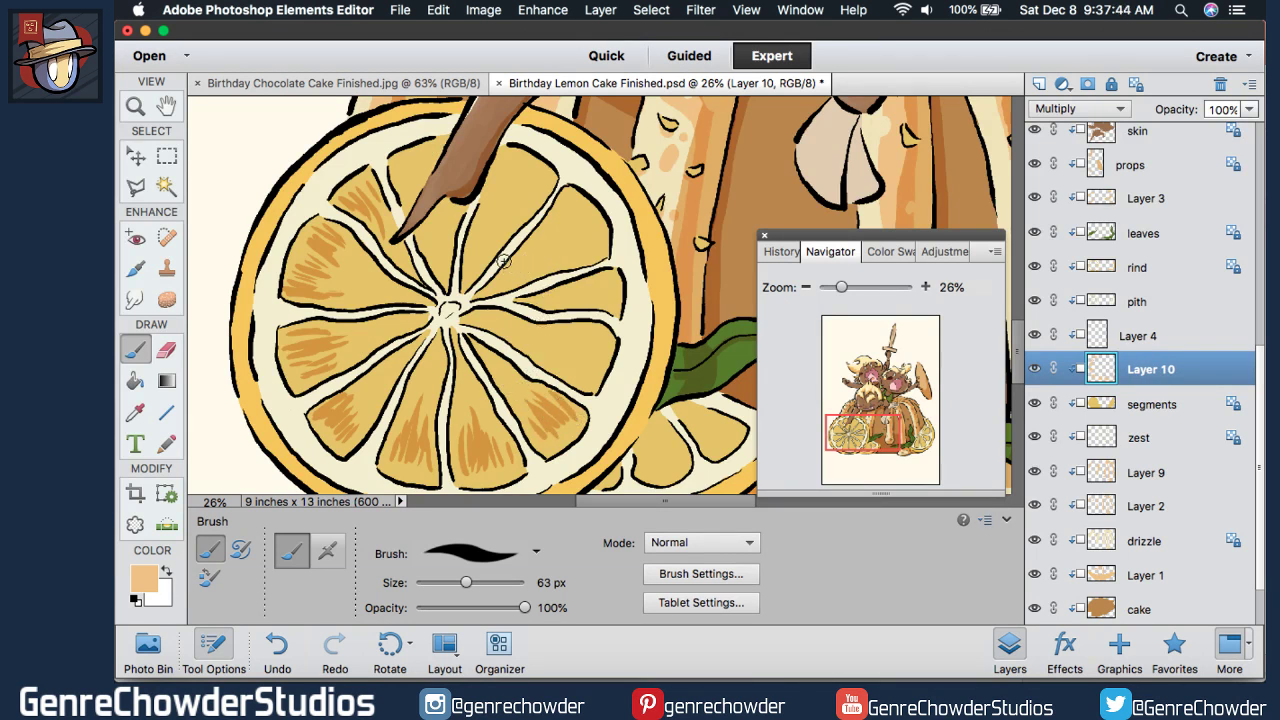
{"action": "left_click_drag", "start_coordinate": [438, 348], "coordinate": [408, 419]}
{"action": "left_click_drag", "start_coordinate": [425, 318], "coordinate": [390, 328]}
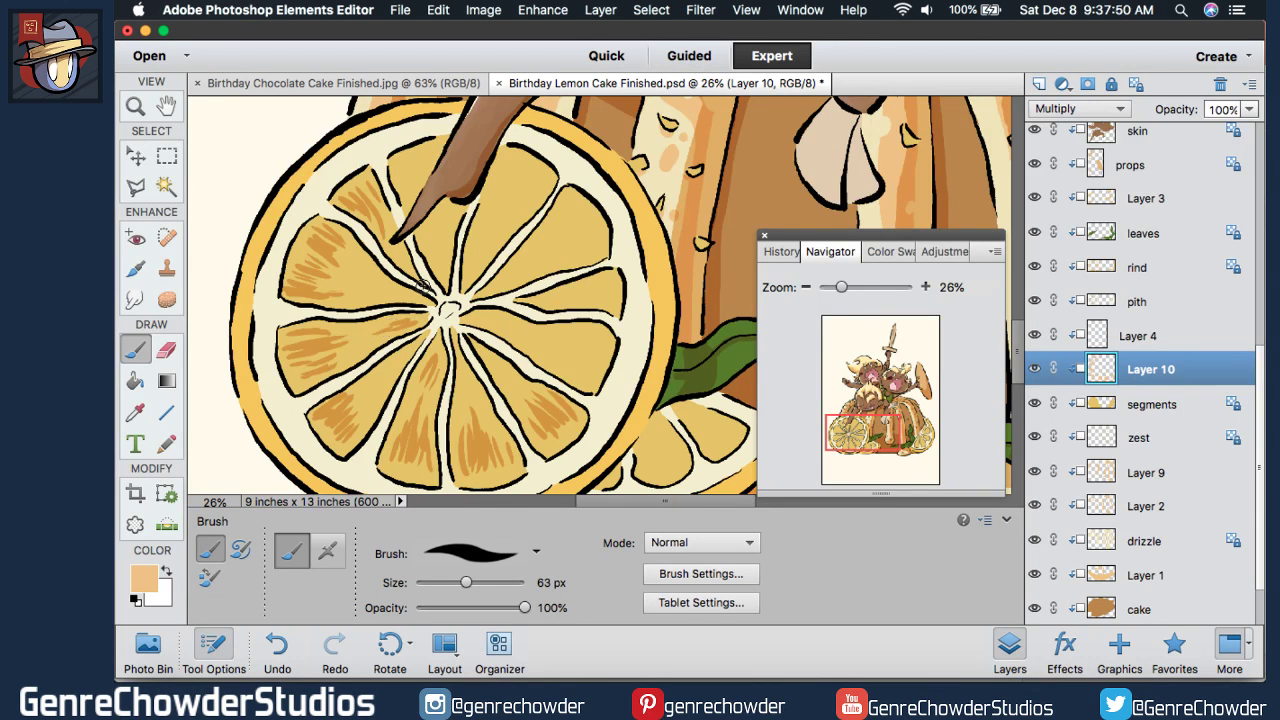
- Brush matching radial pulp strokes onto the upper and right segments of the large lemon slice, including their inner tips
{"action": "mouse_move", "coordinate": [403, 163]}
{"action": "left_mouse_down"}
{"action": "mouse_move", "coordinate": [418, 188]}
{"action": "mouse_move", "coordinate": [418, 172]}
{"action": "mouse_move", "coordinate": [436, 182]}
{"action": "left_mouse_up"}
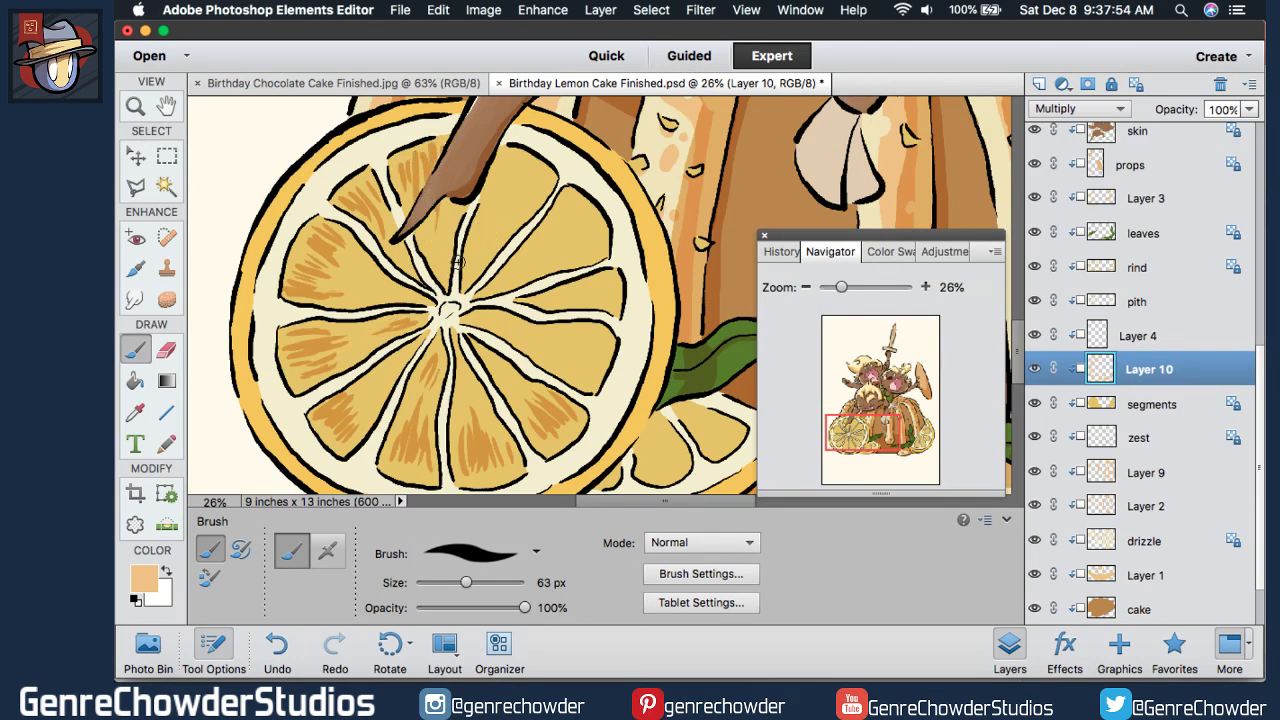
{"action": "mouse_move", "coordinate": [506, 158]}
{"action": "left_mouse_down"}
{"action": "mouse_move", "coordinate": [480, 222]}
{"action": "mouse_move", "coordinate": [525, 172]}
{"action": "mouse_move", "coordinate": [504, 215]}
{"action": "mouse_move", "coordinate": [543, 179]}
{"action": "mouse_move", "coordinate": [483, 242]}
{"action": "left_mouse_up"}
{"action": "left_click_drag", "start_coordinate": [517, 191], "coordinate": [495, 224]}
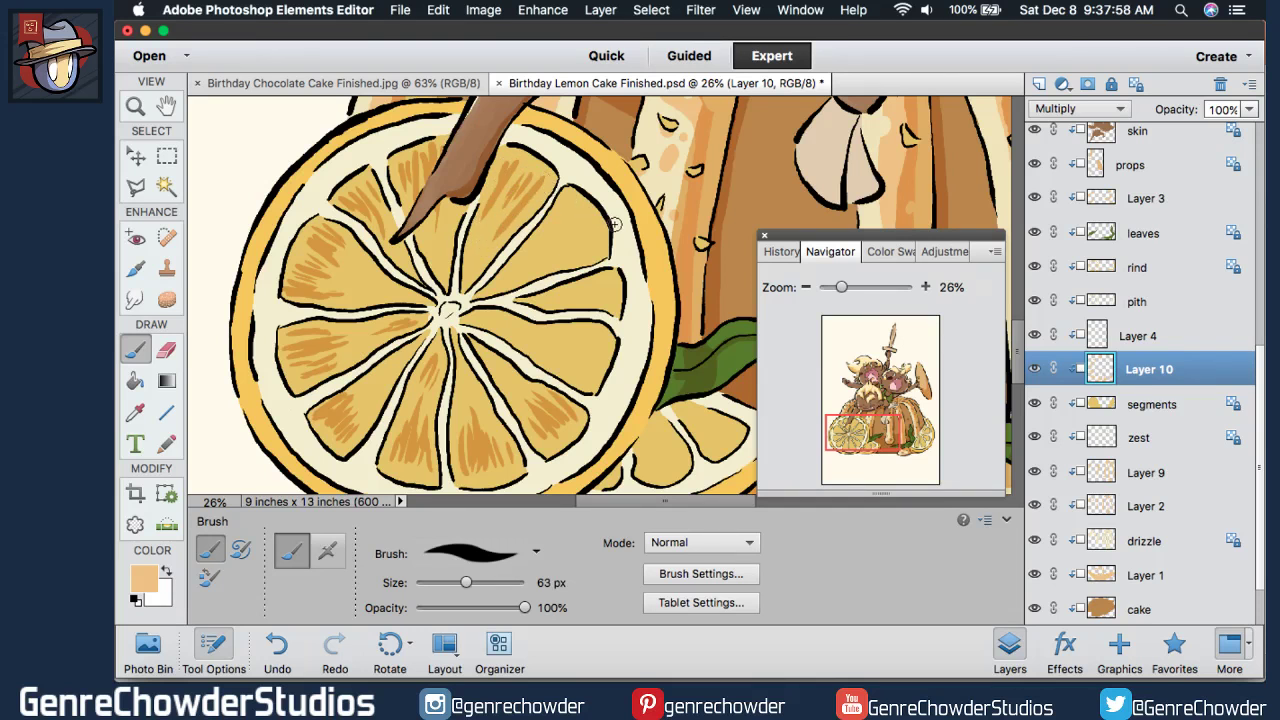
{"action": "mouse_move", "coordinate": [572, 205]}
{"action": "left_mouse_down"}
{"action": "mouse_move", "coordinate": [542, 240]}
{"action": "mouse_move", "coordinate": [579, 223]}
{"action": "mouse_move", "coordinate": [542, 251]}
{"action": "mouse_move", "coordinate": [595, 231]}
{"action": "mouse_move", "coordinate": [545, 253]}
{"action": "mouse_move", "coordinate": [588, 247]}
{"action": "mouse_move", "coordinate": [578, 305]}
{"action": "left_mouse_up"}
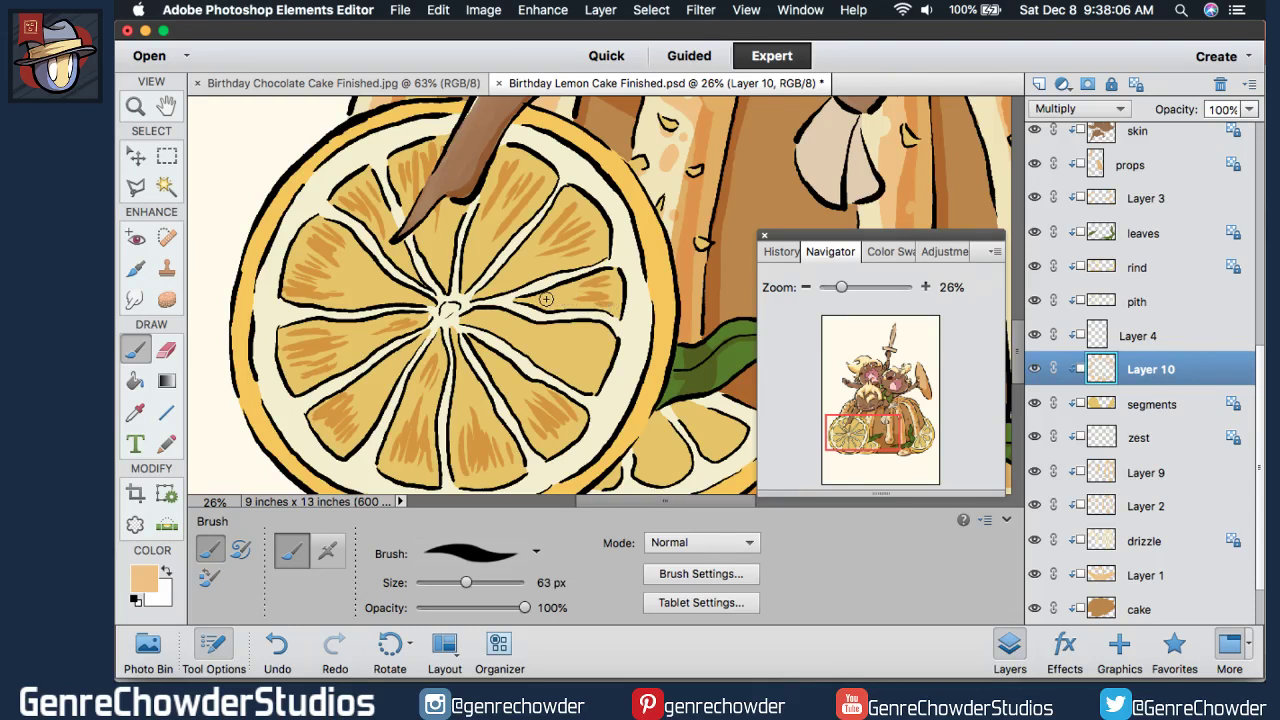
{"action": "mouse_move", "coordinate": [498, 306]}
{"action": "left_mouse_down"}
{"action": "mouse_move", "coordinate": [470, 328]}
{"action": "mouse_move", "coordinate": [501, 323]}
{"action": "left_mouse_up"}
{"action": "left_click_drag", "start_coordinate": [516, 268], "coordinate": [486, 296]}
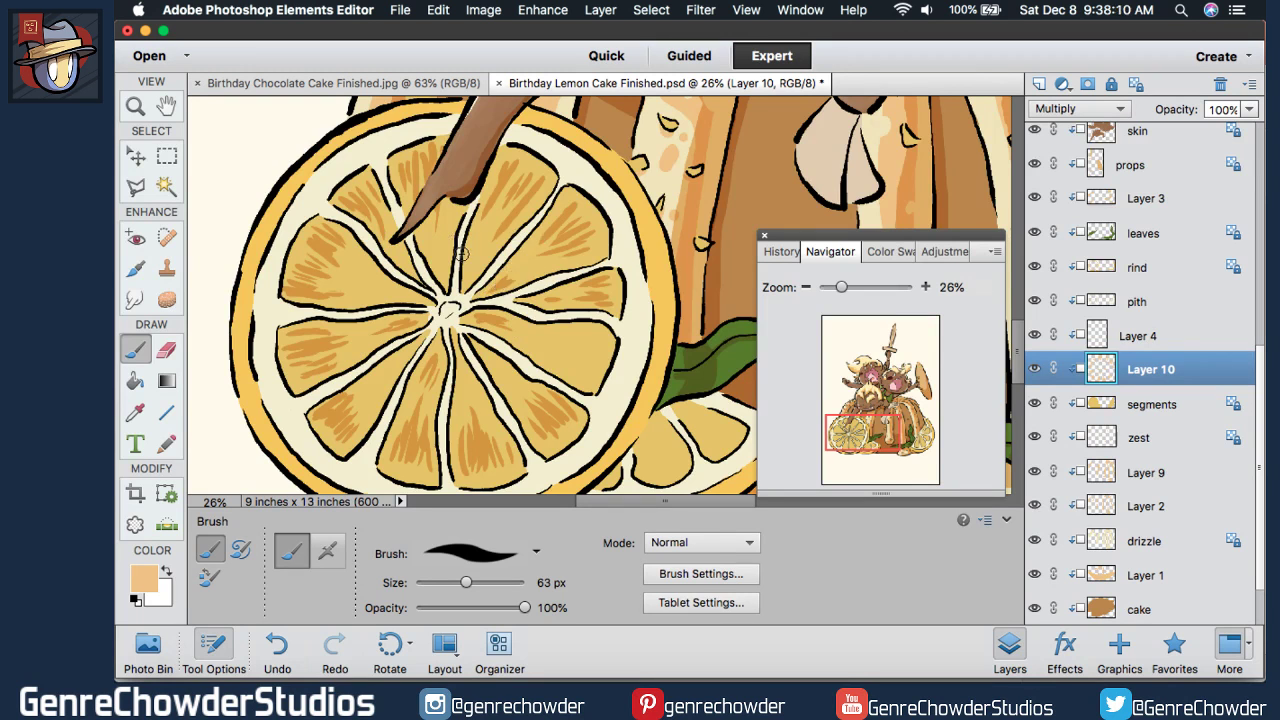
{"action": "left_click_drag", "start_coordinate": [484, 250], "coordinate": [466, 282]}
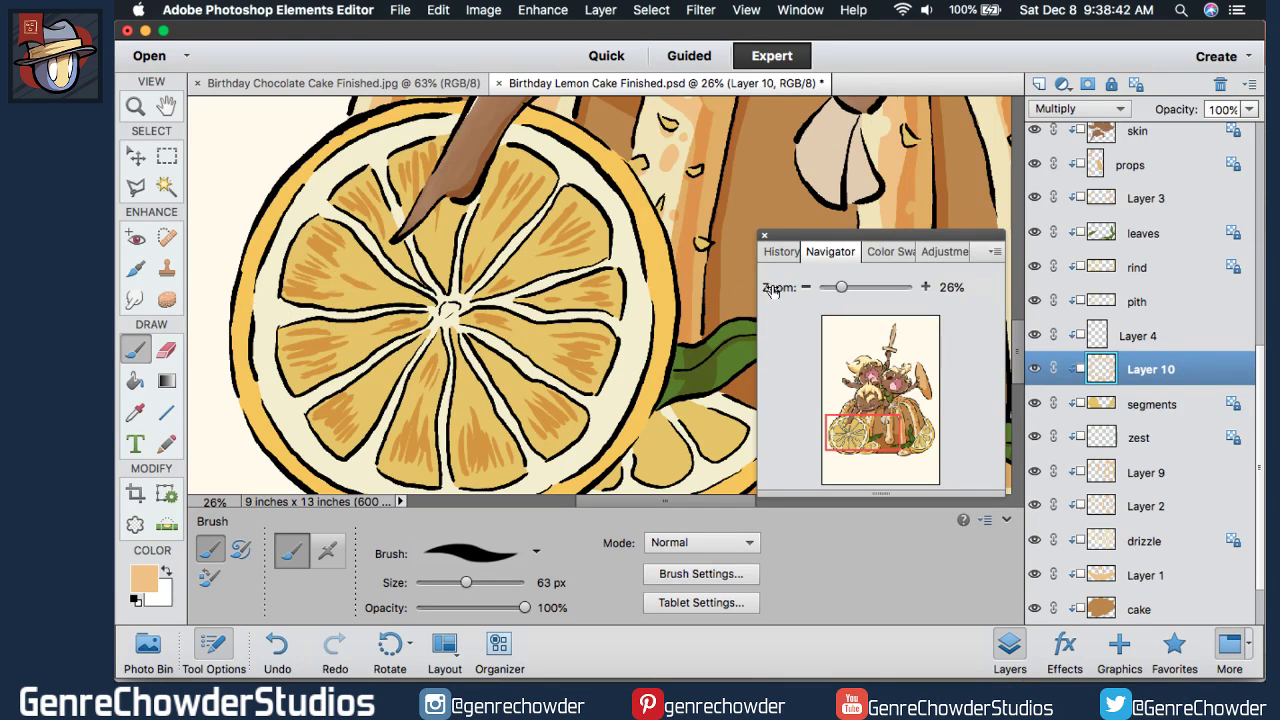
- Paint the same light-orange pulp strokes on the segments of the smaller lemon slice behind the large one
{"action": "left_click_drag", "start_coordinate": [772, 289], "coordinate": [781, 288]}
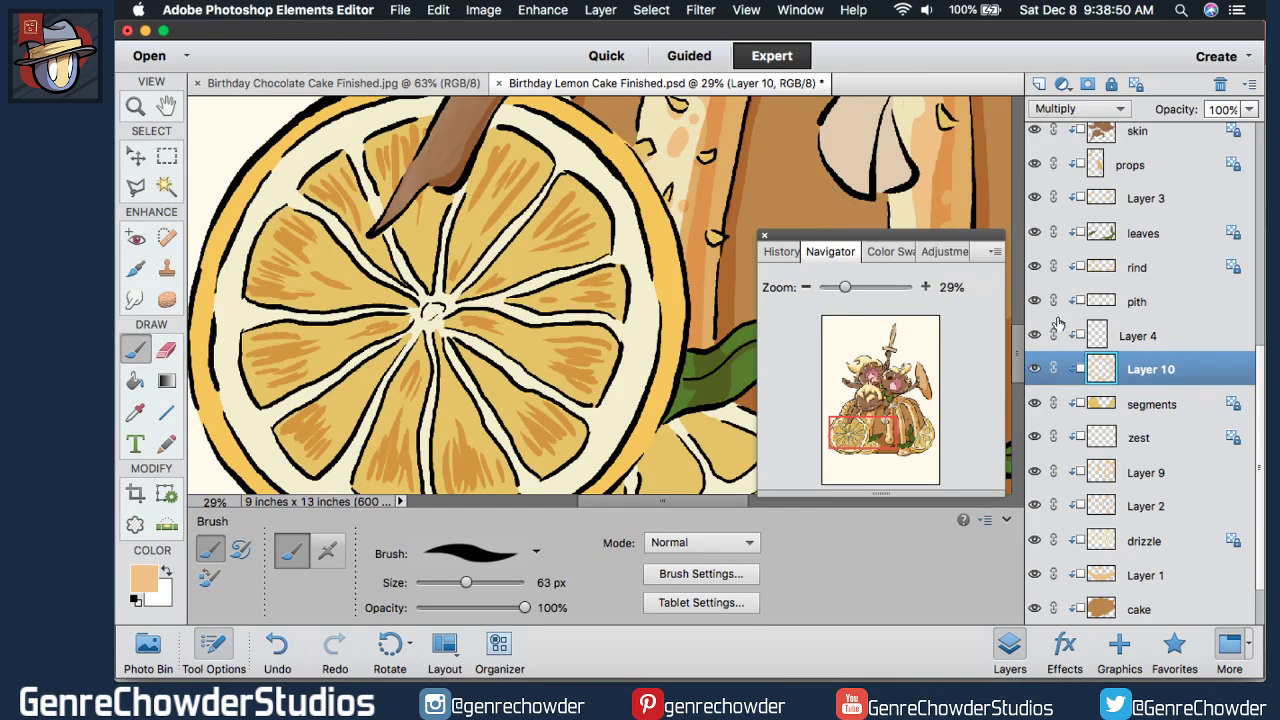
{"action": "scroll", "coordinate": [1018, 346], "scroll_direction": "down", "scroll_amount": 2}
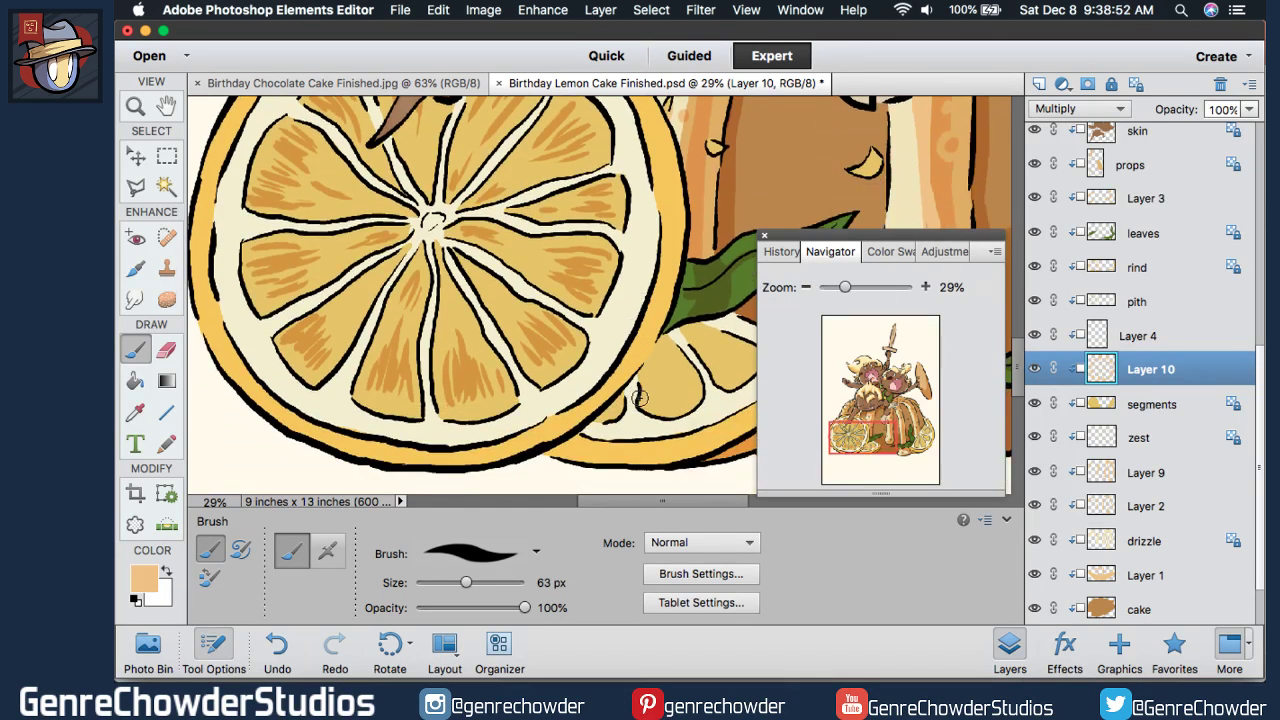
{"action": "mouse_move", "coordinate": [646, 397]}
{"action": "left_mouse_down"}
{"action": "mouse_move", "coordinate": [681, 401]}
{"action": "mouse_move", "coordinate": [685, 390]}
{"action": "mouse_move", "coordinate": [647, 363]}
{"action": "mouse_move", "coordinate": [649, 386]}
{"action": "mouse_move", "coordinate": [717, 406]}
{"action": "mouse_move", "coordinate": [668, 378]}
{"action": "mouse_move", "coordinate": [616, 412]}
{"action": "mouse_move", "coordinate": [733, 370]}
{"action": "left_mouse_up"}
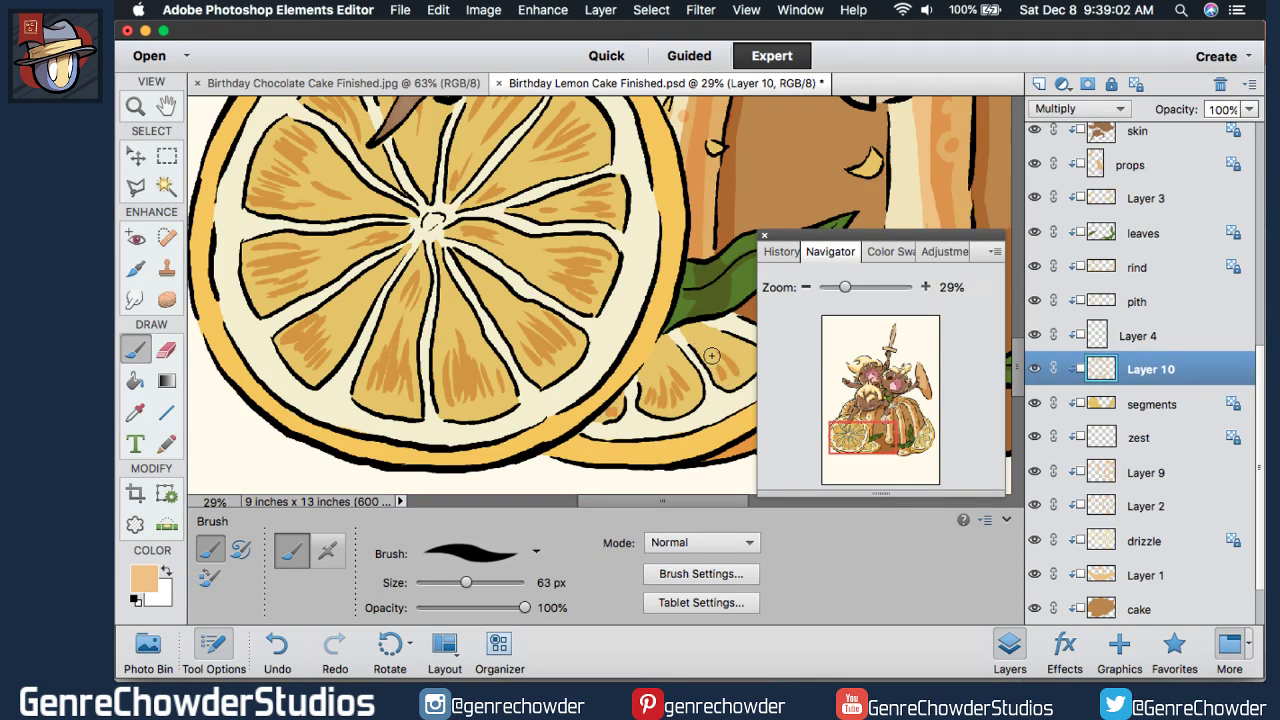
- Set the brush to 29 px and brush finer radial pulp strokes onto the large slice's bottom segment, just right of its centre line
{"action": "left_click_drag", "start_coordinate": [460, 582], "coordinate": [440, 583]}
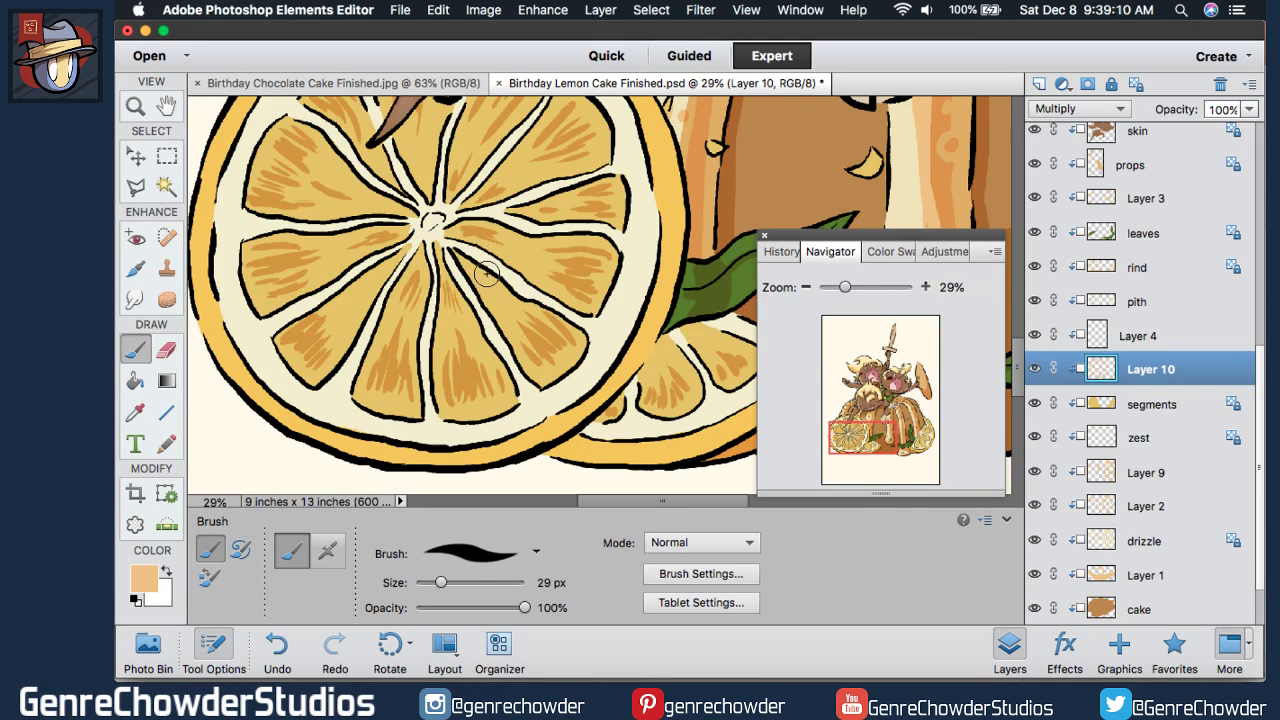
{"action": "mouse_move", "coordinate": [451, 358]}
{"action": "left_mouse_down"}
{"action": "mouse_move", "coordinate": [501, 384]}
{"action": "mouse_move", "coordinate": [489, 335]}
{"action": "mouse_move", "coordinate": [449, 311]}
{"action": "mouse_move", "coordinate": [442, 396]}
{"action": "mouse_move", "coordinate": [450, 354]}
{"action": "mouse_move", "coordinate": [448, 396]}
{"action": "mouse_move", "coordinate": [445, 366]}
{"action": "mouse_move", "coordinate": [464, 401]}
{"action": "mouse_move", "coordinate": [464, 348]}
{"action": "left_mouse_up"}
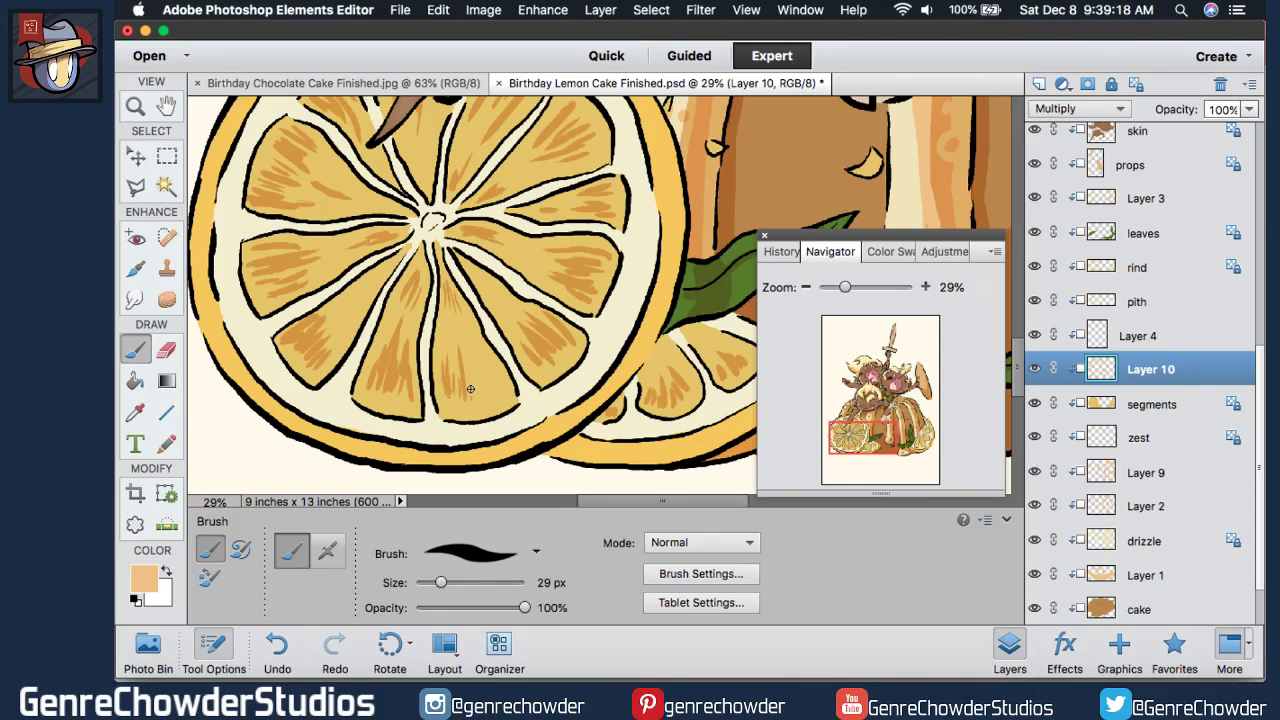
{"action": "left_click_drag", "start_coordinate": [471, 395], "coordinate": [460, 341]}
{"action": "left_click_drag", "start_coordinate": [481, 400], "coordinate": [465, 341]}
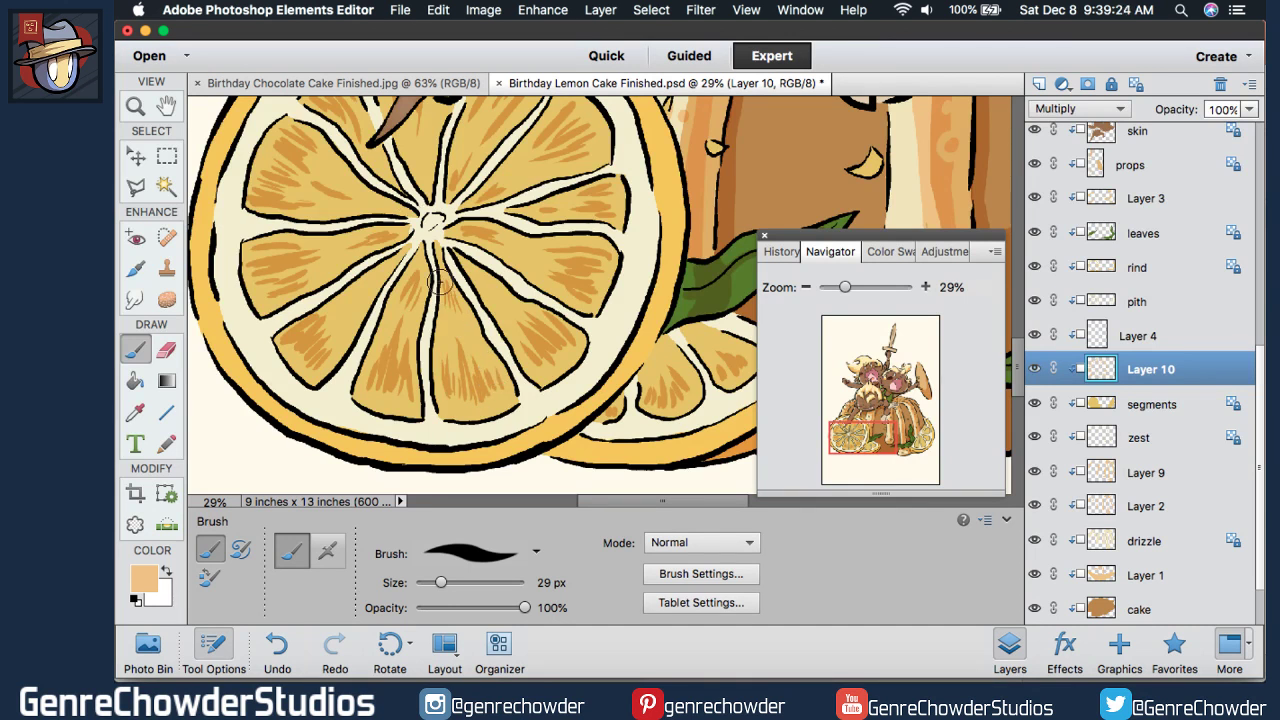
- Rework the neighbouring bottom segment, just left of the large slice's centre line, with fine 29 px radial pulp strokes
{"action": "mouse_move", "coordinate": [386, 370]}
{"action": "left_mouse_down"}
{"action": "mouse_move", "coordinate": [401, 316]}
{"action": "mouse_move", "coordinate": [395, 328]}
{"action": "left_mouse_up"}
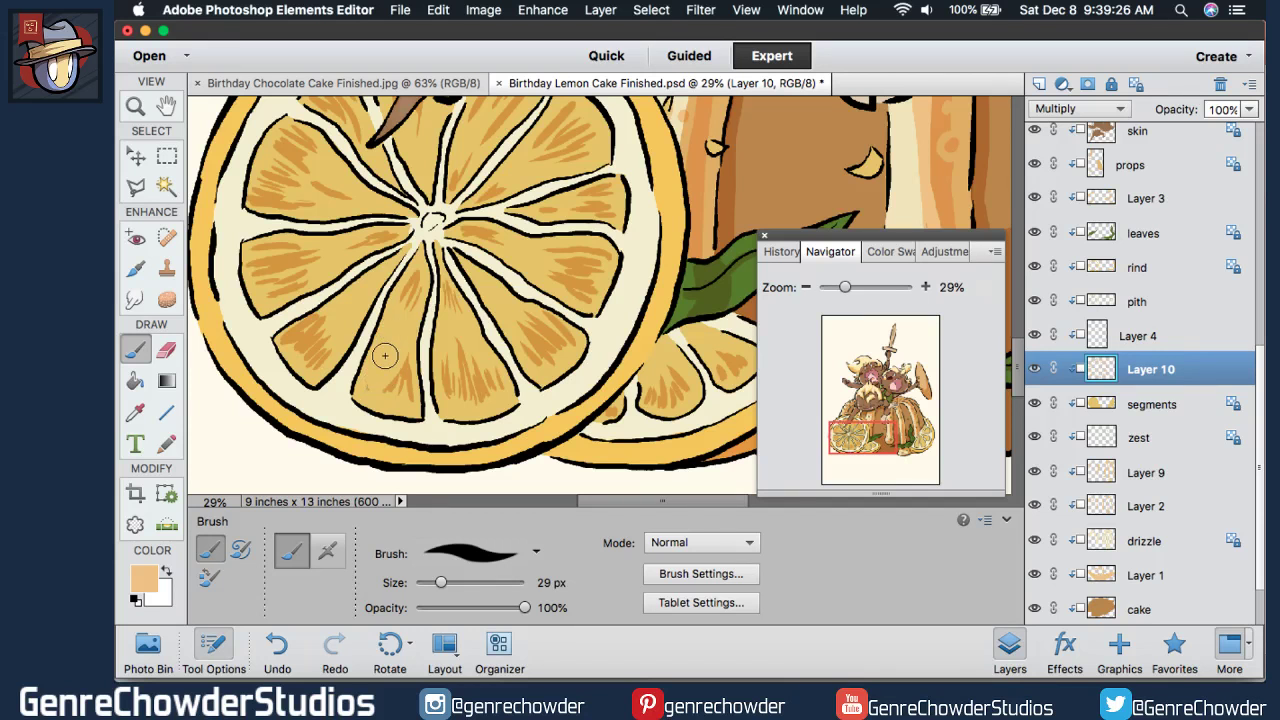
{"action": "left_click_drag", "start_coordinate": [400, 398], "coordinate": [408, 358]}
{"action": "mouse_move", "coordinate": [369, 393]}
{"action": "left_mouse_down"}
{"action": "mouse_move", "coordinate": [404, 349]}
{"action": "mouse_move", "coordinate": [402, 398]}
{"action": "mouse_move", "coordinate": [388, 392]}
{"action": "mouse_move", "coordinate": [404, 346]}
{"action": "left_mouse_up"}
{"action": "mouse_move", "coordinate": [372, 388]}
{"action": "left_mouse_down"}
{"action": "mouse_move", "coordinate": [375, 357]}
{"action": "mouse_move", "coordinate": [409, 351]}
{"action": "left_mouse_up"}
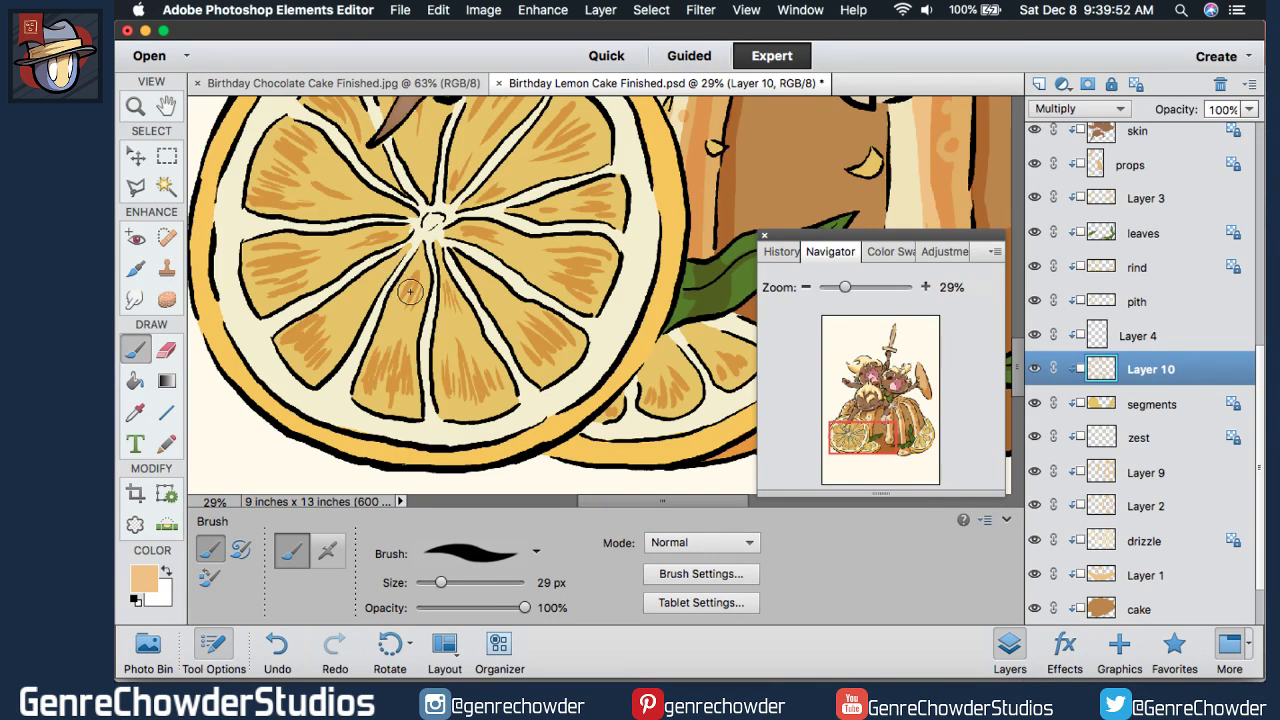
- Try replacing the pulp strokes on the large slice's lower-left segment with 29 px brushwork
{"action": "mouse_move", "coordinate": [302, 330]}
{"action": "left_mouse_down"}
{"action": "mouse_move", "coordinate": [255, 278]}
{"action": "mouse_move", "coordinate": [290, 245]}
{"action": "mouse_move", "coordinate": [250, 249]}
{"action": "mouse_move", "coordinate": [277, 241]}
{"action": "mouse_move", "coordinate": [252, 250]}
{"action": "mouse_move", "coordinate": [290, 255]}
{"action": "mouse_move", "coordinate": [270, 298]}
{"action": "mouse_move", "coordinate": [320, 284]}
{"action": "left_mouse_up"}
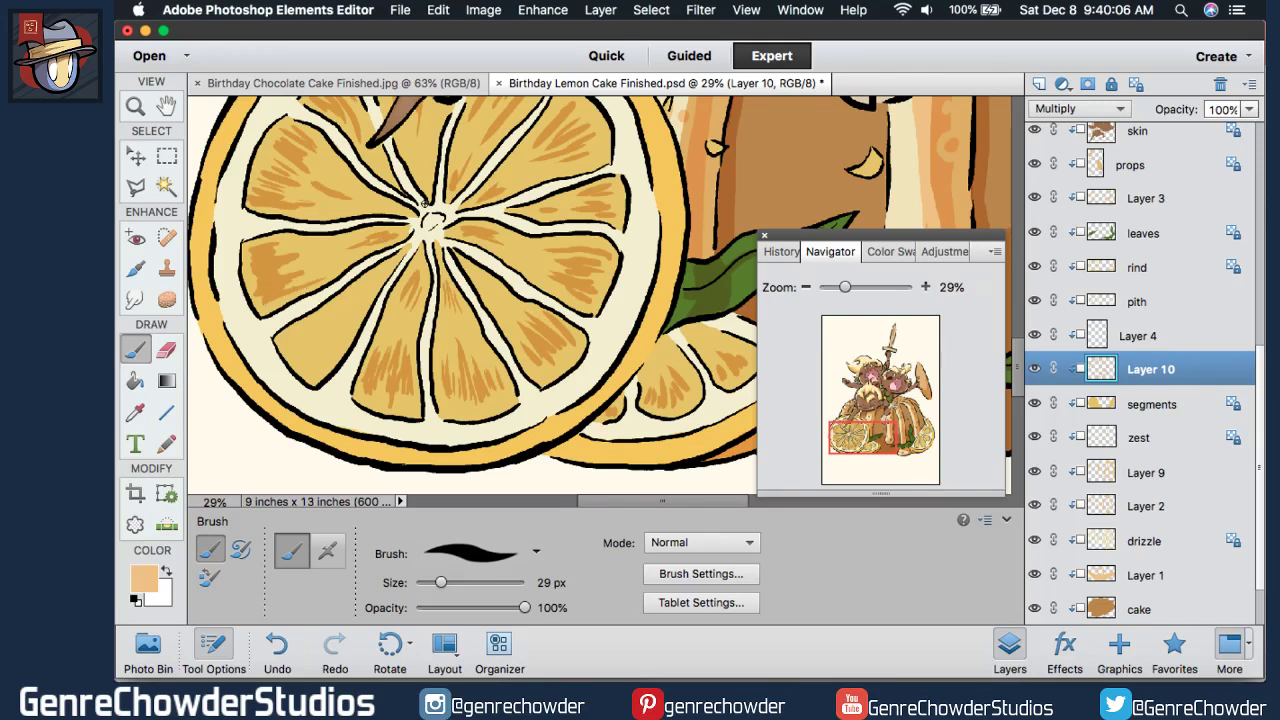
{"action": "mouse_move", "coordinate": [774, 287]}
{"action": "left_mouse_down"}
{"action": "mouse_move", "coordinate": [763, 287]}
{"action": "mouse_move", "coordinate": [775, 287]}
{"action": "left_mouse_up"}
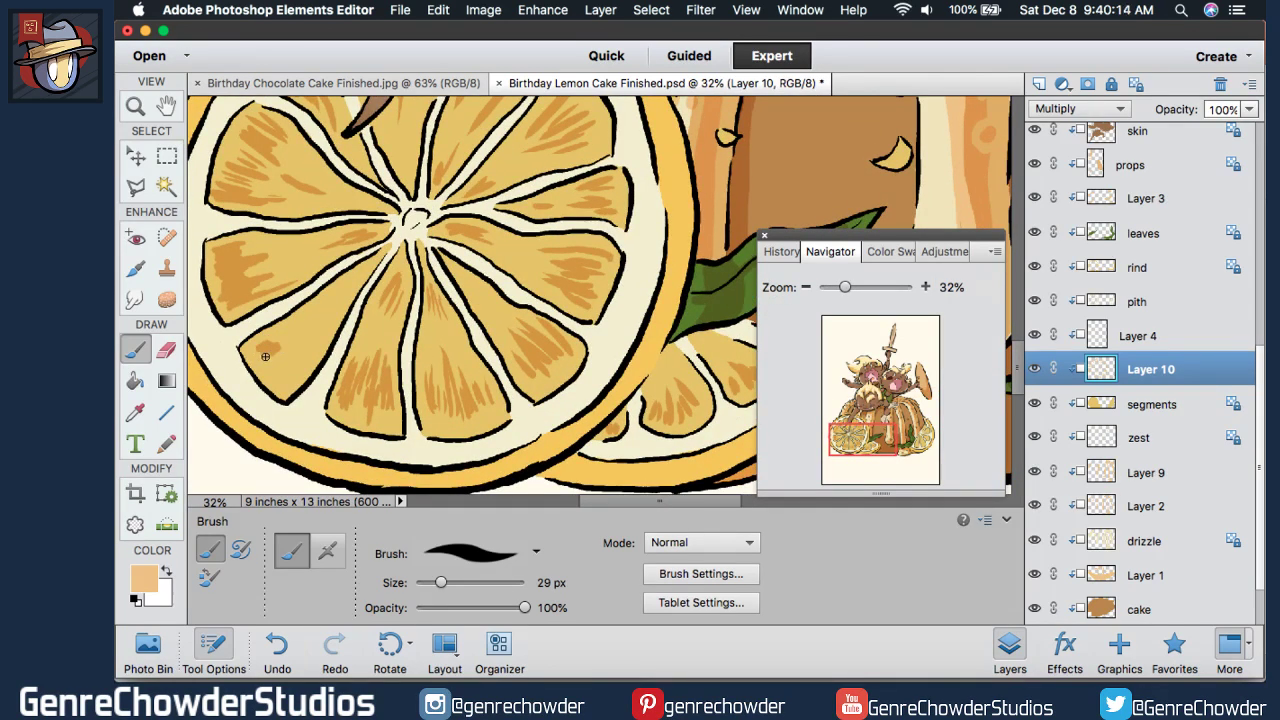
{"action": "mouse_move", "coordinate": [265, 356]}
{"action": "left_mouse_down"}
{"action": "mouse_move", "coordinate": [304, 329]}
{"action": "mouse_move", "coordinate": [290, 365]}
{"action": "mouse_move", "coordinate": [284, 336]}
{"action": "mouse_move", "coordinate": [265, 345]}
{"action": "mouse_move", "coordinate": [288, 374]}
{"action": "mouse_move", "coordinate": [300, 369]}
{"action": "left_mouse_up"}
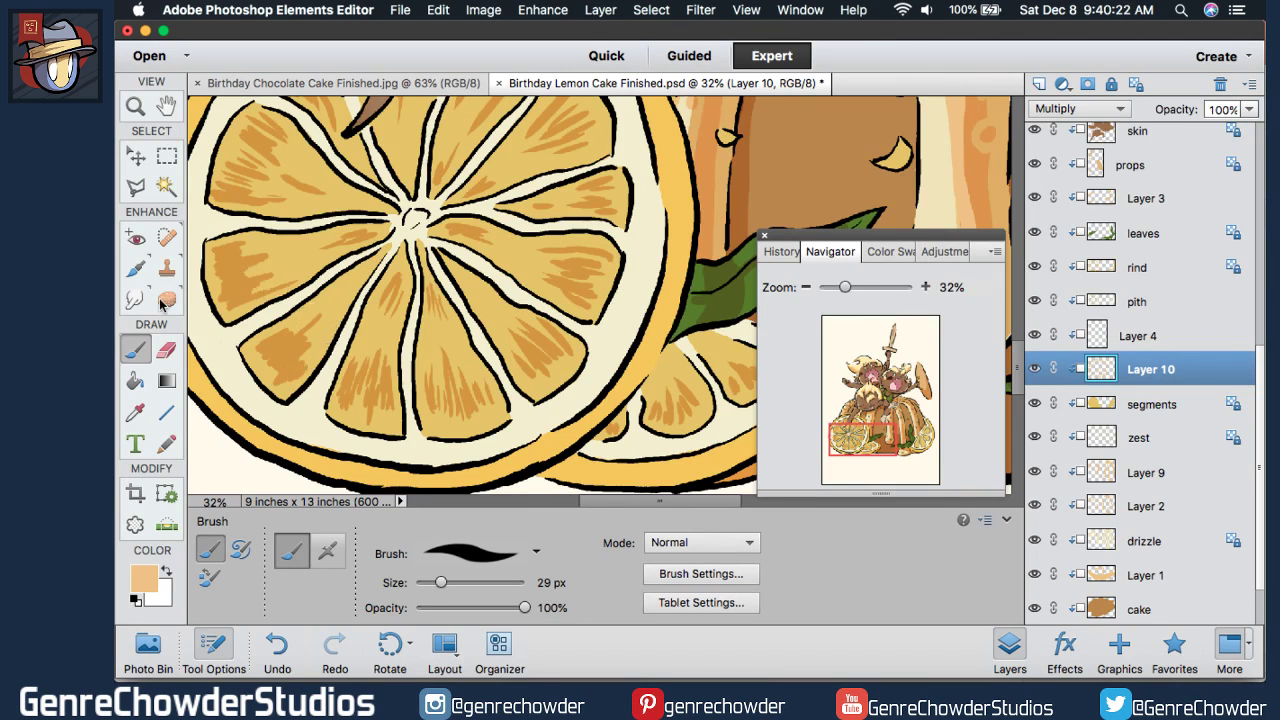
{"action": "key", "text": "e"}
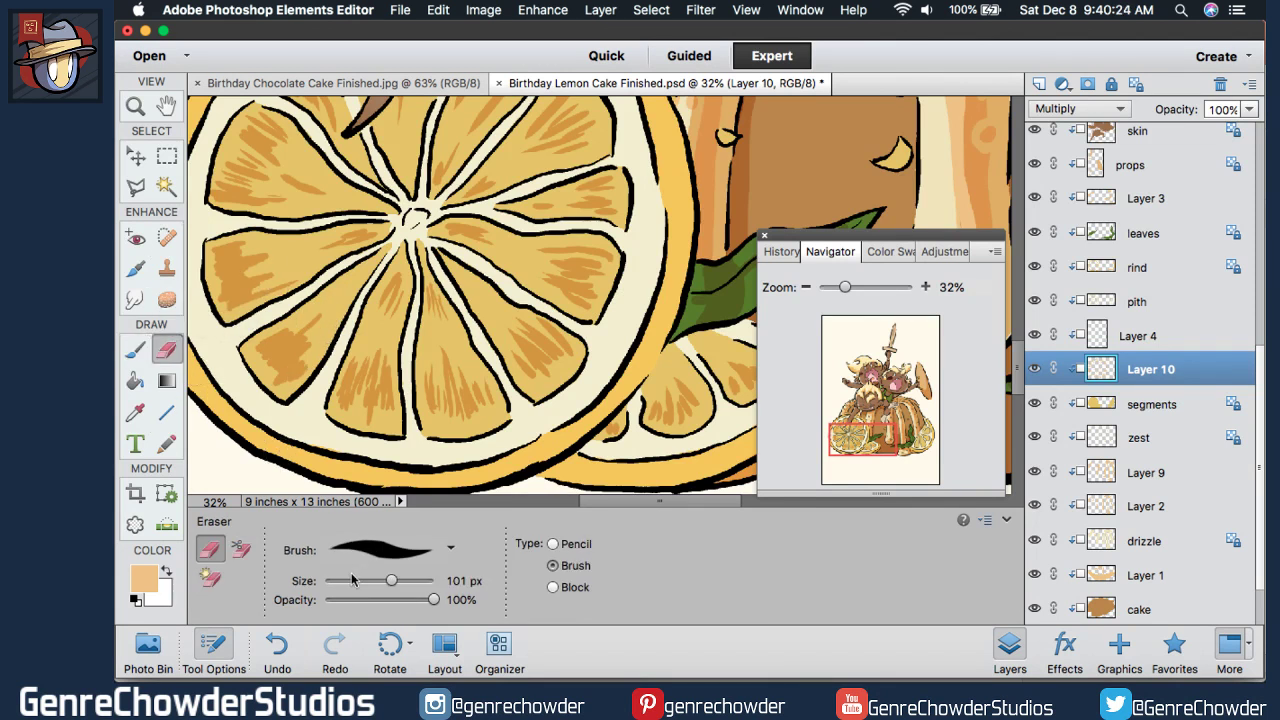
{"action": "left_click", "coordinate": [135, 349]}
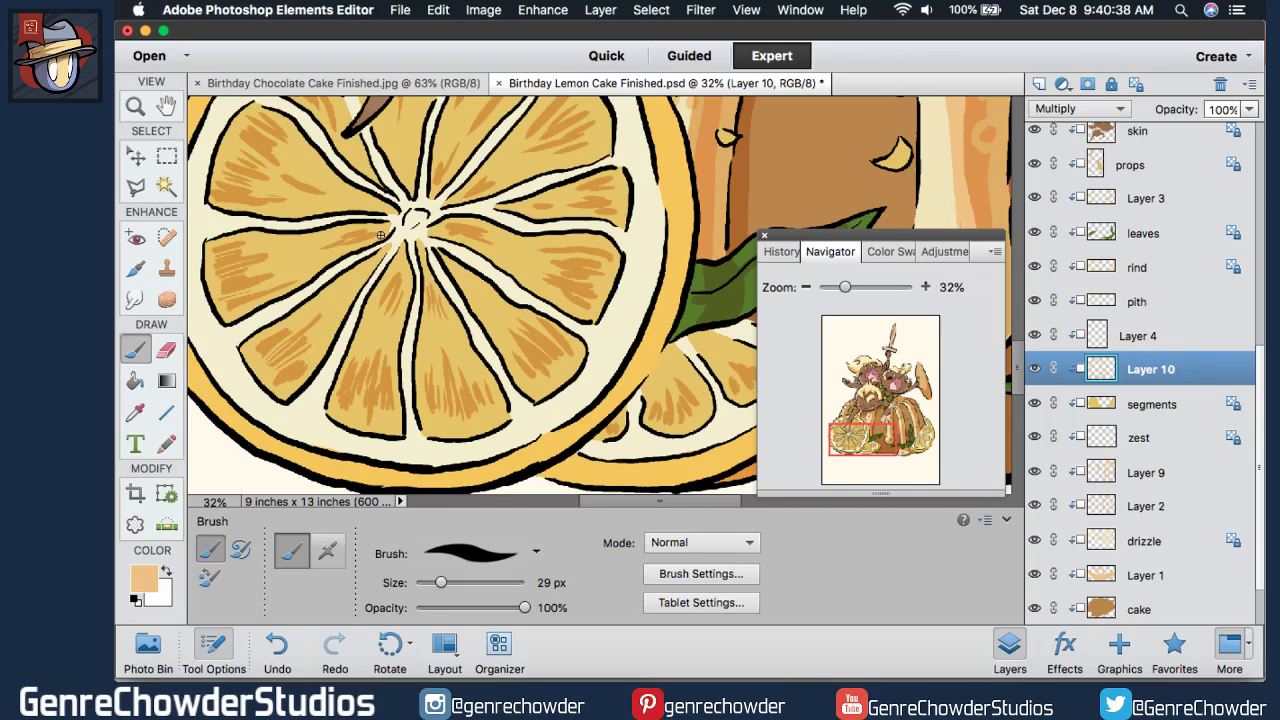
- Erase the pulp strokes from the large slice's lower-left segment and the outer part of its left segment with the Eraser at 43 px
{"action": "left_click", "coordinate": [166, 350]}
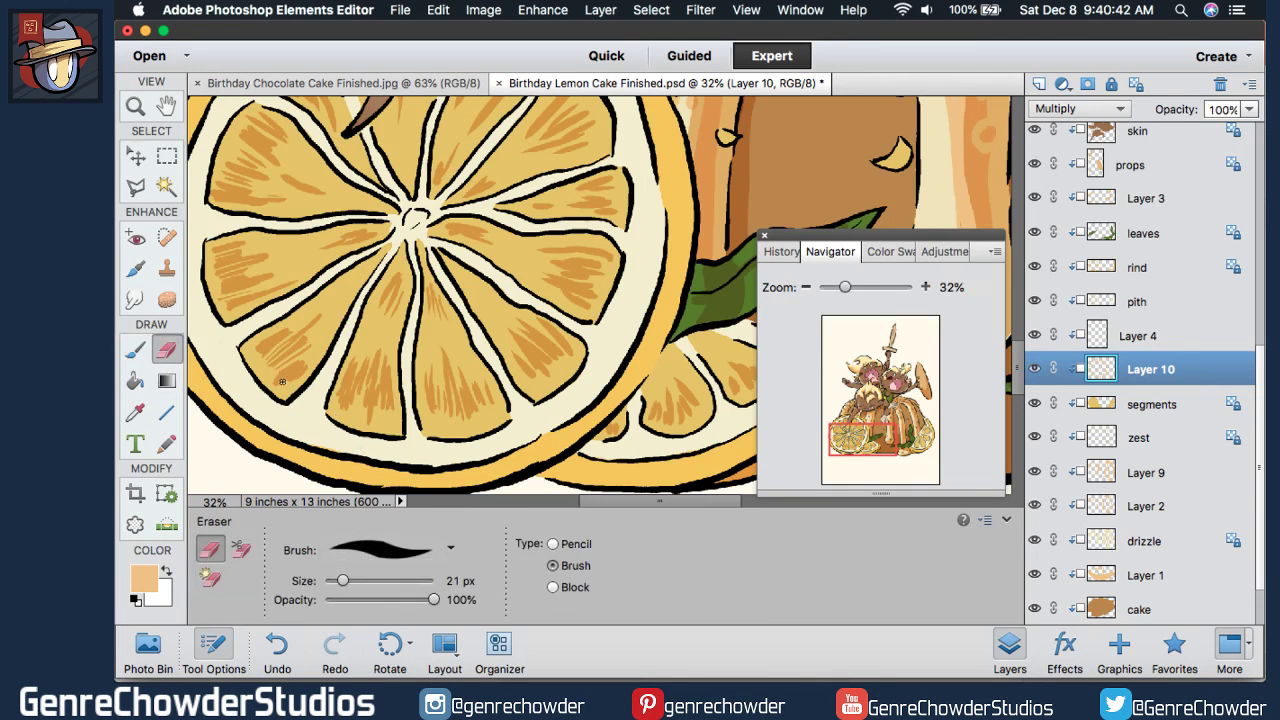
{"action": "left_click_drag", "start_coordinate": [343, 580], "coordinate": [363, 580]}
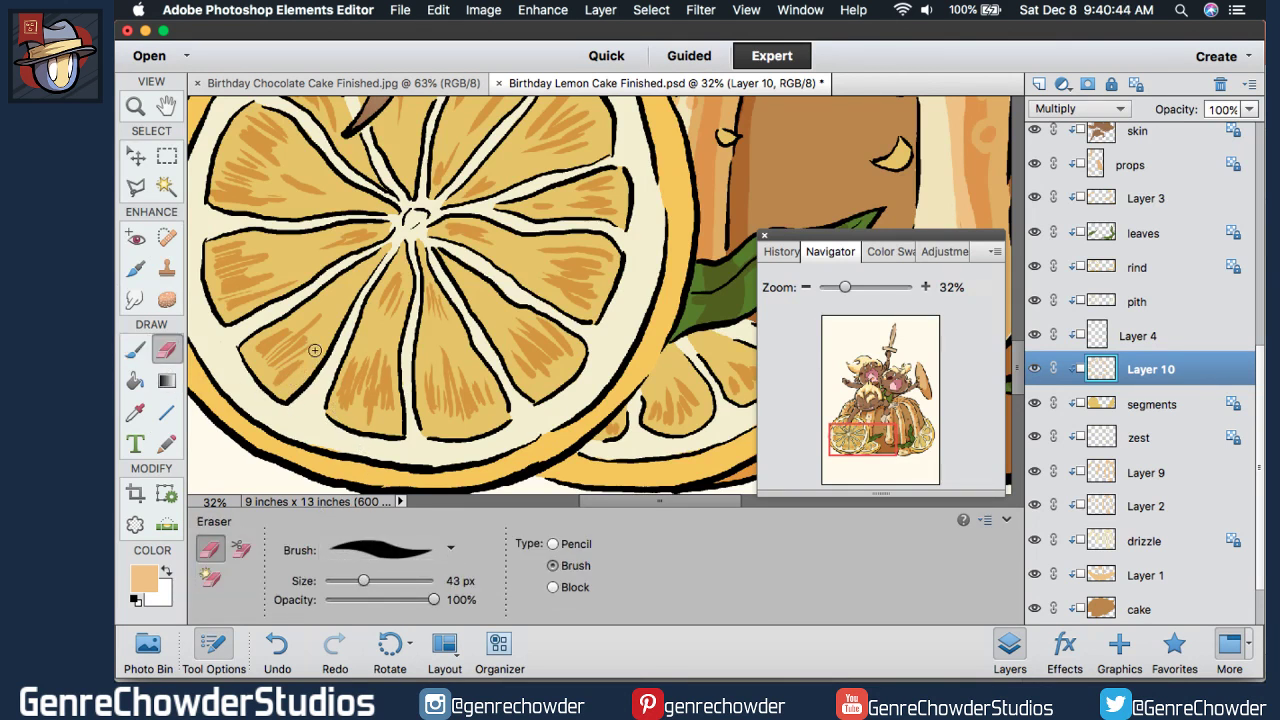
{"action": "mouse_move", "coordinate": [314, 350]}
{"action": "left_mouse_down"}
{"action": "mouse_move", "coordinate": [317, 311]}
{"action": "mouse_move", "coordinate": [276, 340]}
{"action": "mouse_move", "coordinate": [272, 362]}
{"action": "mouse_move", "coordinate": [244, 369]}
{"action": "mouse_move", "coordinate": [223, 306]}
{"action": "mouse_move", "coordinate": [254, 295]}
{"action": "mouse_move", "coordinate": [239, 284]}
{"action": "mouse_move", "coordinate": [271, 256]}
{"action": "mouse_move", "coordinate": [244, 236]}
{"action": "left_mouse_up"}
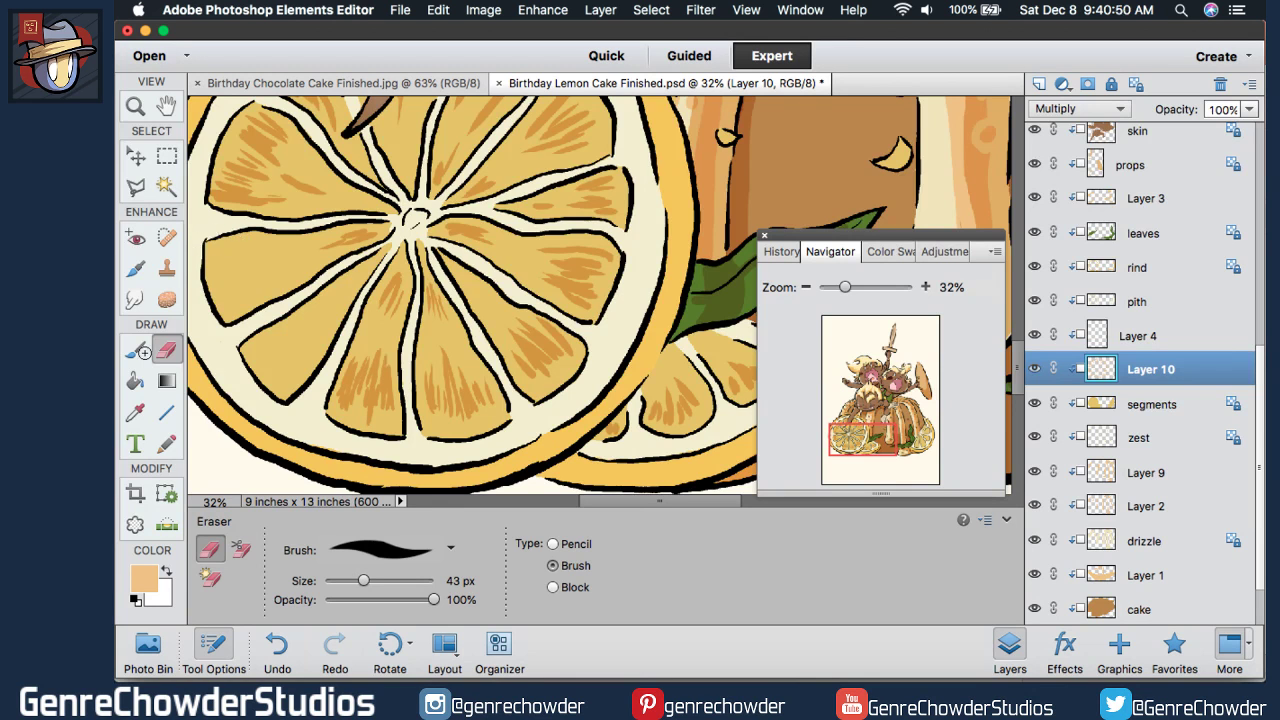
- Brush fine 29 px light-orange radial strokes onto the emptied lower-left and left segments of the large slice
{"action": "left_click", "coordinate": [144, 351]}
{"action": "mouse_move", "coordinate": [253, 348]}
{"action": "left_mouse_down"}
{"action": "mouse_move", "coordinate": [285, 325]}
{"action": "mouse_move", "coordinate": [255, 359]}
{"action": "mouse_move", "coordinate": [296, 324]}
{"action": "mouse_move", "coordinate": [262, 358]}
{"action": "mouse_move", "coordinate": [294, 343]}
{"action": "mouse_move", "coordinate": [275, 359]}
{"action": "mouse_move", "coordinate": [275, 374]}
{"action": "mouse_move", "coordinate": [304, 356]}
{"action": "mouse_move", "coordinate": [285, 380]}
{"action": "mouse_move", "coordinate": [290, 350]}
{"action": "left_mouse_up"}
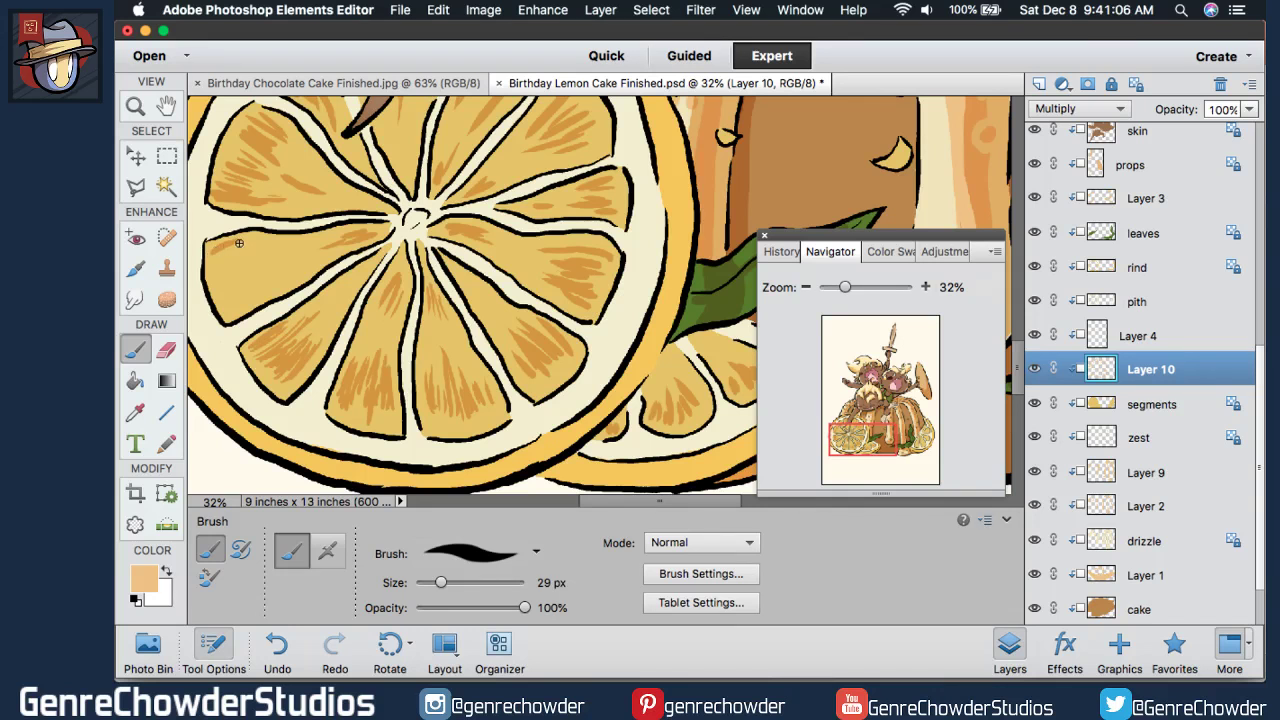
{"action": "mouse_move", "coordinate": [264, 245]}
{"action": "left_mouse_down"}
{"action": "mouse_move", "coordinate": [220, 250]}
{"action": "mouse_move", "coordinate": [240, 253]}
{"action": "mouse_move", "coordinate": [222, 274]}
{"action": "mouse_move", "coordinate": [238, 302]}
{"action": "left_mouse_up"}
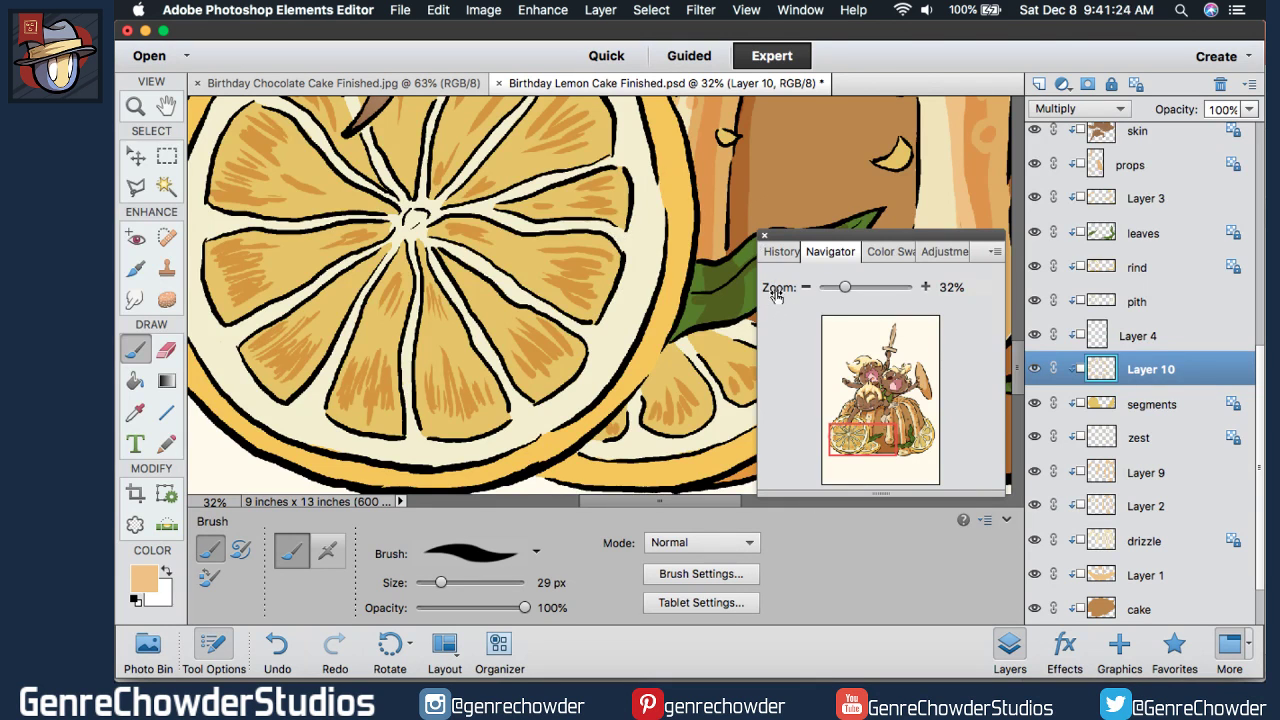
- Brush fine radial pulp strokes onto the large slice's top segment, just right of the character's hand
{"action": "left_click_drag", "start_coordinate": [771, 287], "coordinate": [775, 288]}
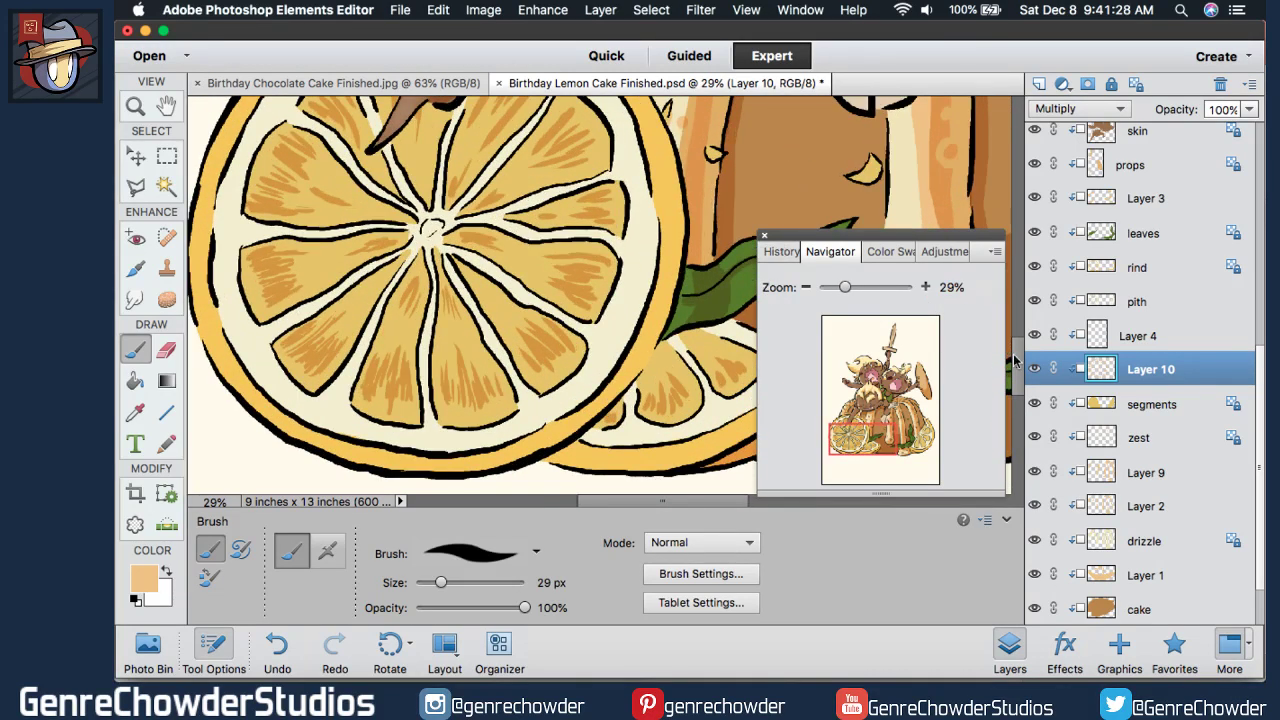
{"action": "scroll", "coordinate": [1022, 350], "scroll_direction": "up", "scroll_amount": 2}
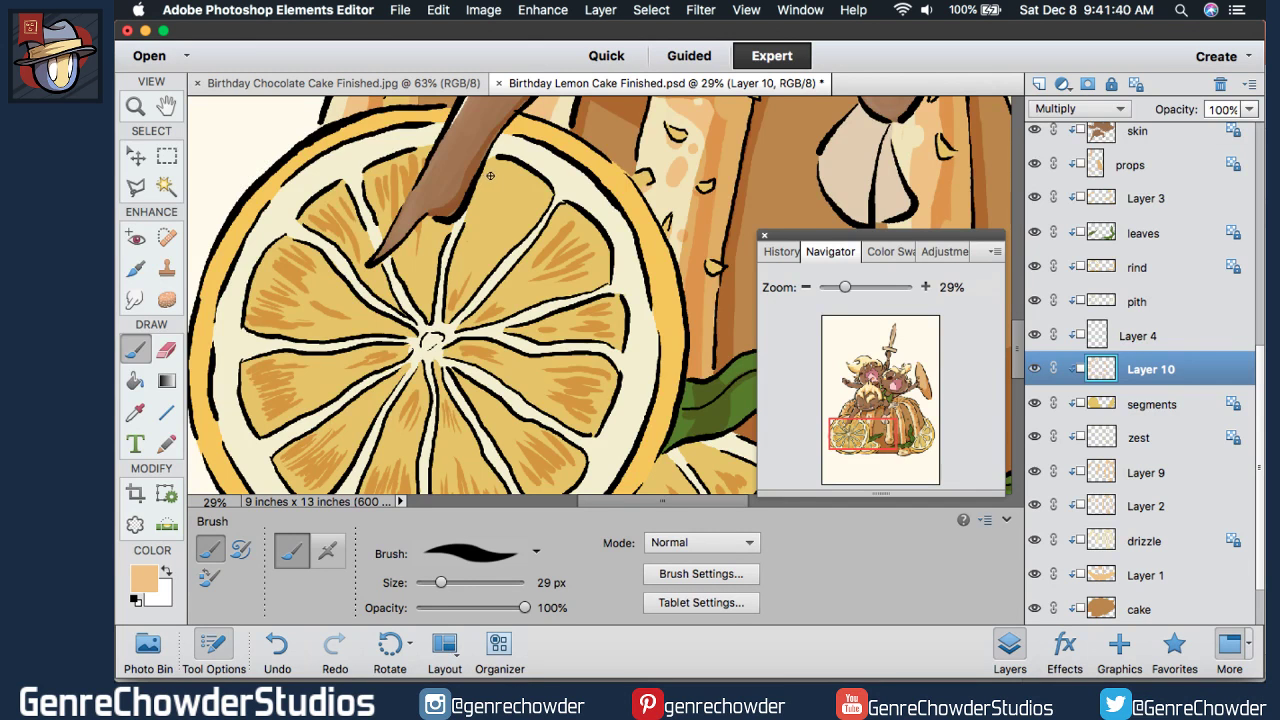
{"action": "mouse_move", "coordinate": [491, 175]}
{"action": "left_mouse_down"}
{"action": "mouse_move", "coordinate": [476, 224]}
{"action": "mouse_move", "coordinate": [509, 176]}
{"action": "mouse_move", "coordinate": [488, 223]}
{"action": "mouse_move", "coordinate": [515, 186]}
{"action": "mouse_move", "coordinate": [481, 238]}
{"action": "mouse_move", "coordinate": [523, 183]}
{"action": "left_mouse_up"}
{"action": "mouse_move", "coordinate": [493, 229]}
{"action": "left_mouse_down"}
{"action": "mouse_move", "coordinate": [520, 186]}
{"action": "mouse_move", "coordinate": [498, 234]}
{"action": "mouse_move", "coordinate": [530, 198]}
{"action": "mouse_move", "coordinate": [483, 240]}
{"action": "mouse_move", "coordinate": [479, 229]}
{"action": "left_mouse_up"}
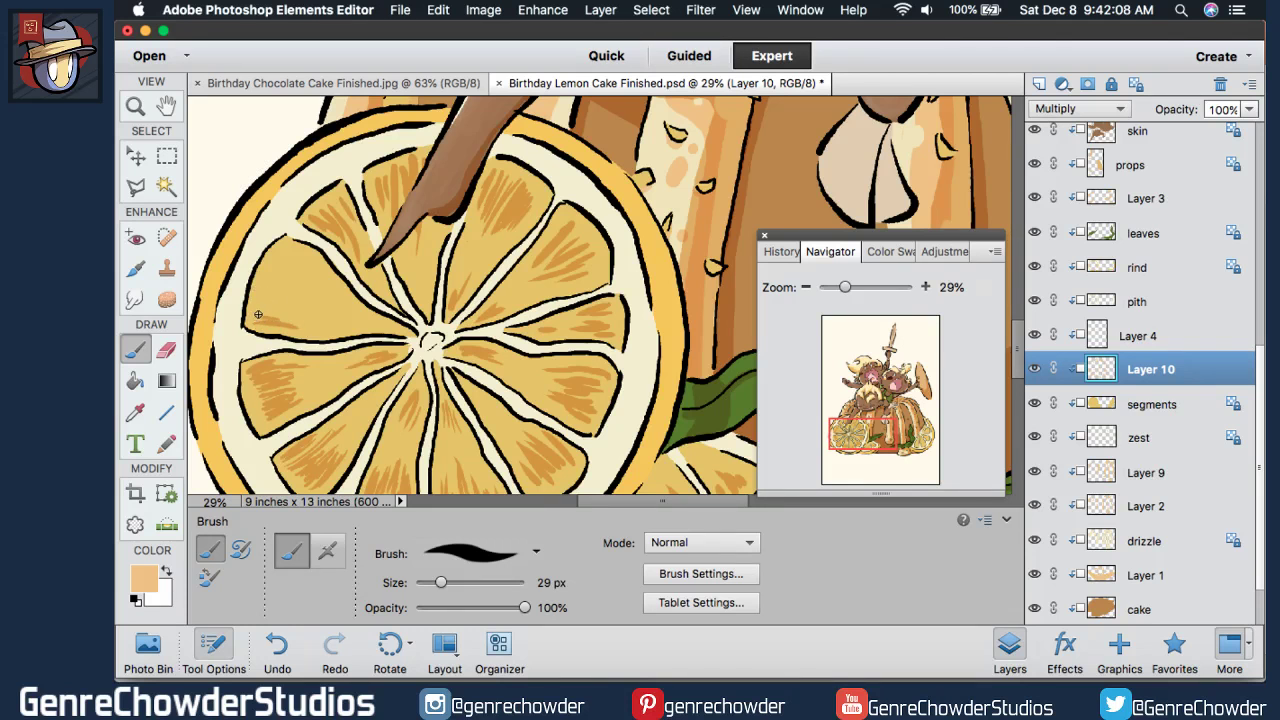
- Fill the large slice's upper-left segment with fine radial pulp strokes running inward from the rind
{"action": "left_click_drag", "start_coordinate": [256, 318], "coordinate": [292, 308]}
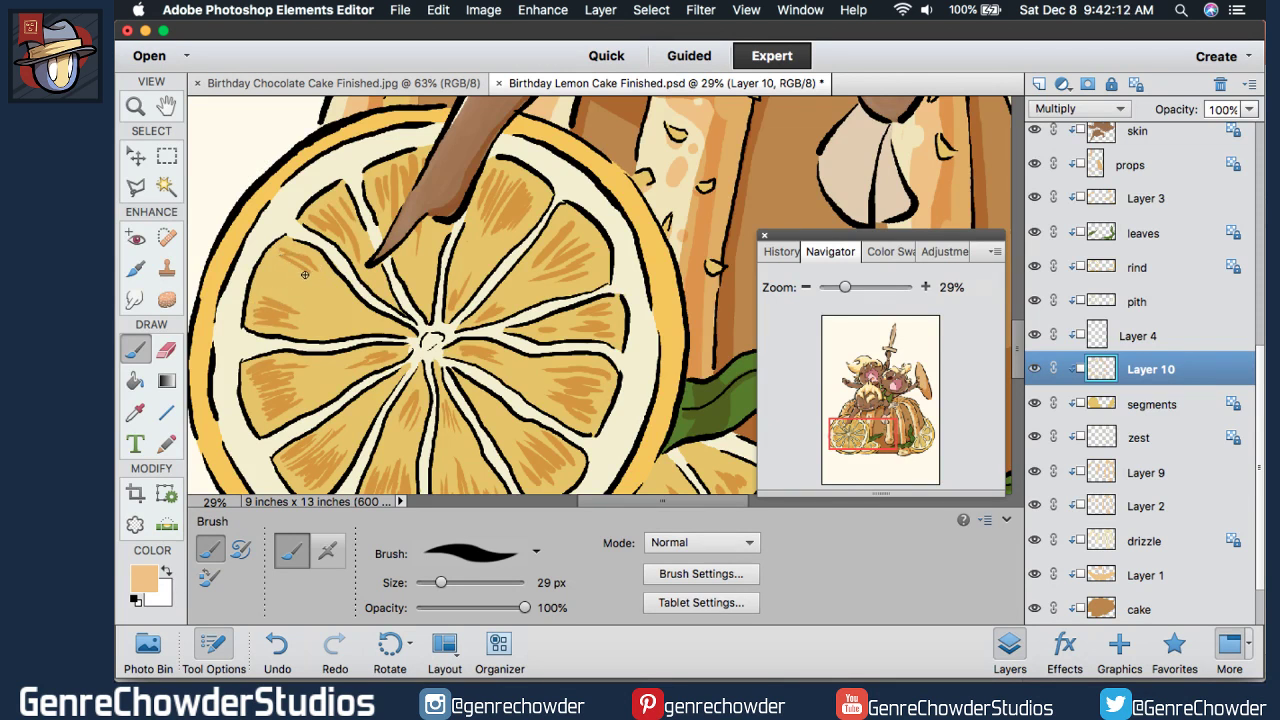
{"action": "mouse_move", "coordinate": [287, 264]}
{"action": "left_mouse_down"}
{"action": "mouse_move", "coordinate": [323, 303]}
{"action": "mouse_move", "coordinate": [272, 287]}
{"action": "mouse_move", "coordinate": [309, 313]}
{"action": "mouse_move", "coordinate": [267, 291]}
{"action": "mouse_move", "coordinate": [337, 314]}
{"action": "mouse_move", "coordinate": [273, 283]}
{"action": "mouse_move", "coordinate": [300, 315]}
{"action": "mouse_move", "coordinate": [278, 311]}
{"action": "mouse_move", "coordinate": [308, 325]}
{"action": "left_mouse_up"}
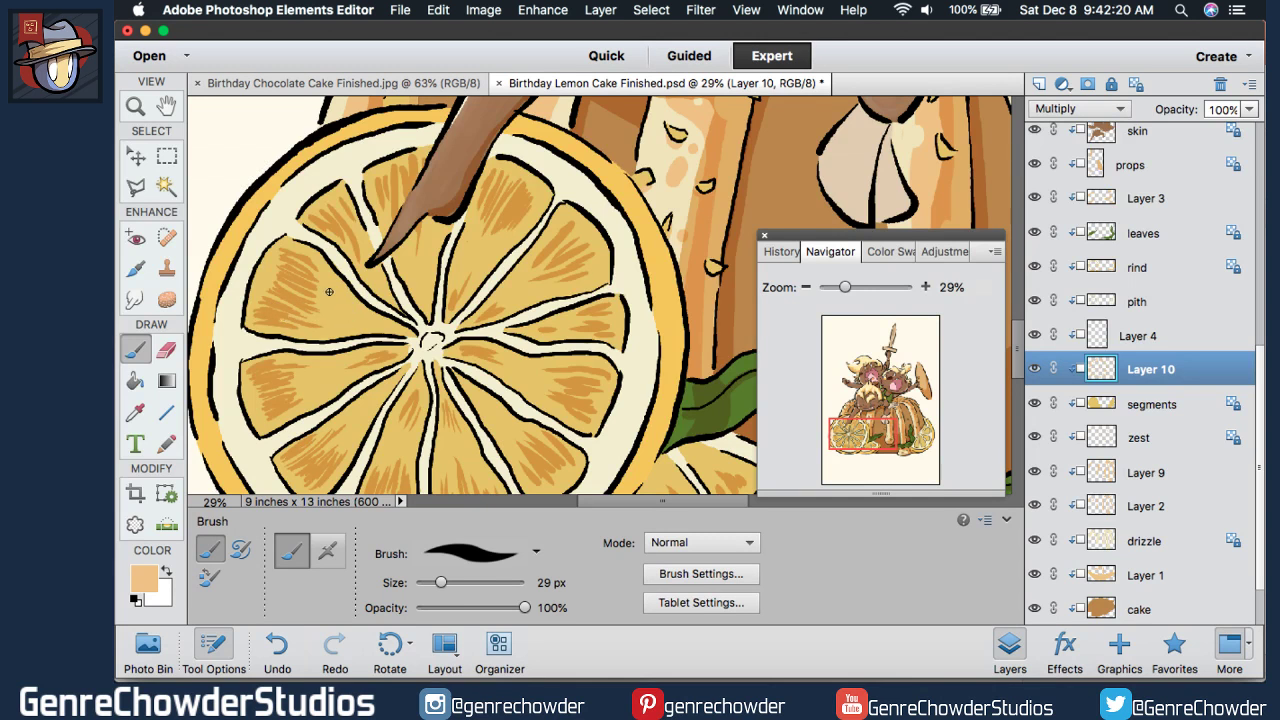
{"action": "left_click_drag", "start_coordinate": [312, 265], "coordinate": [327, 291]}
{"action": "left_click_drag", "start_coordinate": [307, 284], "coordinate": [336, 316]}
{"action": "left_click_drag", "start_coordinate": [265, 286], "coordinate": [274, 295]}
- Brush radial pulp strokes onto the inner parts of the two lowest segments of the lemon slice at the cake's right side
{"action": "left_click_drag", "start_coordinate": [772, 288], "coordinate": [881, 439]}
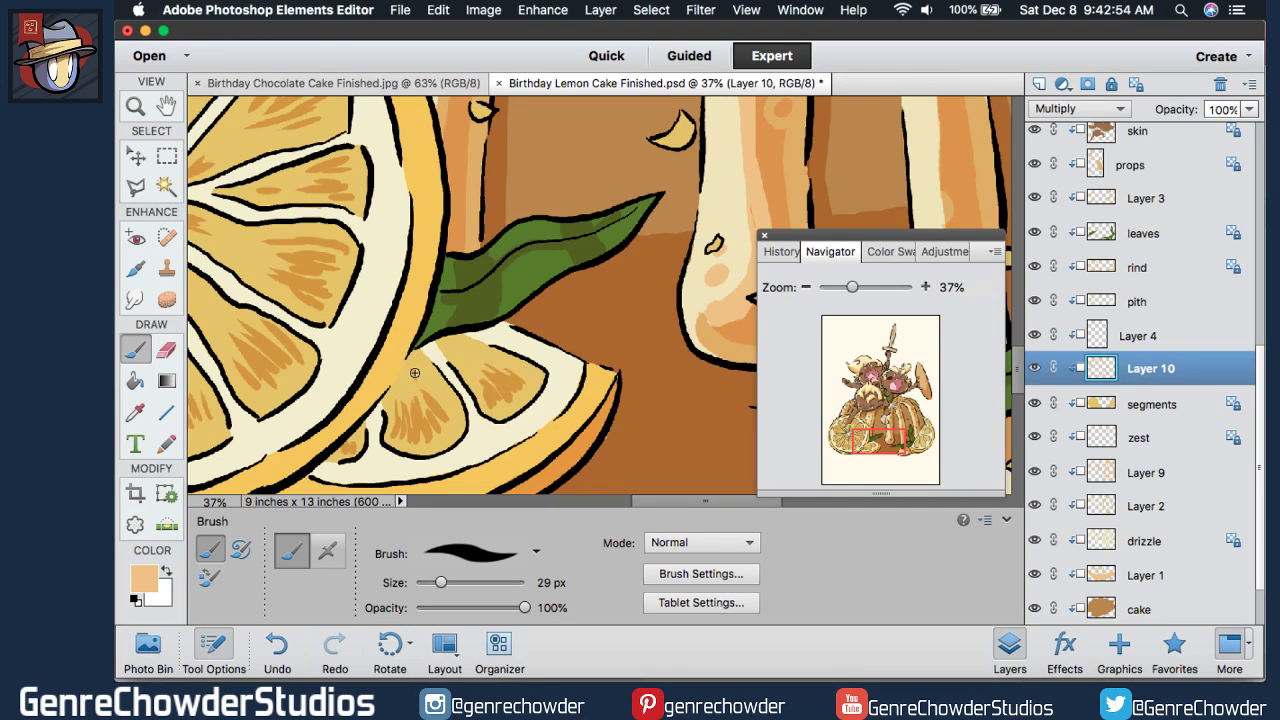
{"action": "left_click", "coordinate": [855, 410]}
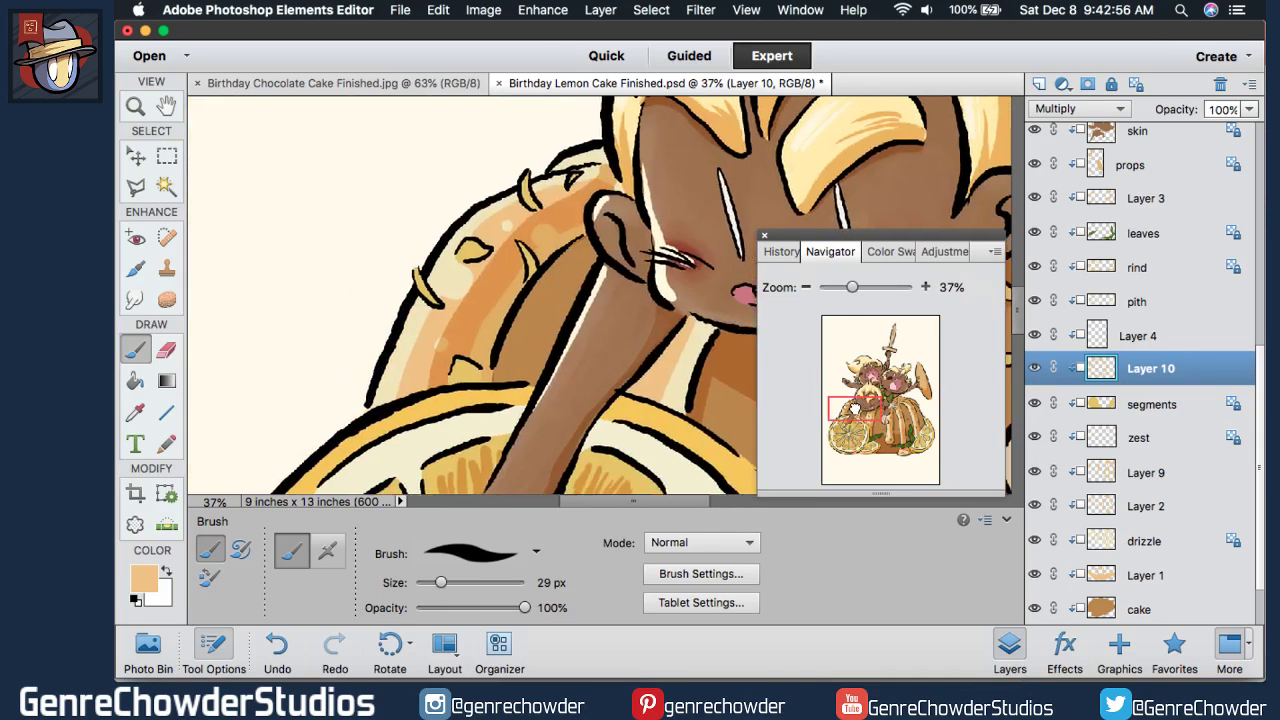
{"action": "left_click_drag", "start_coordinate": [855, 409], "coordinate": [852, 436]}
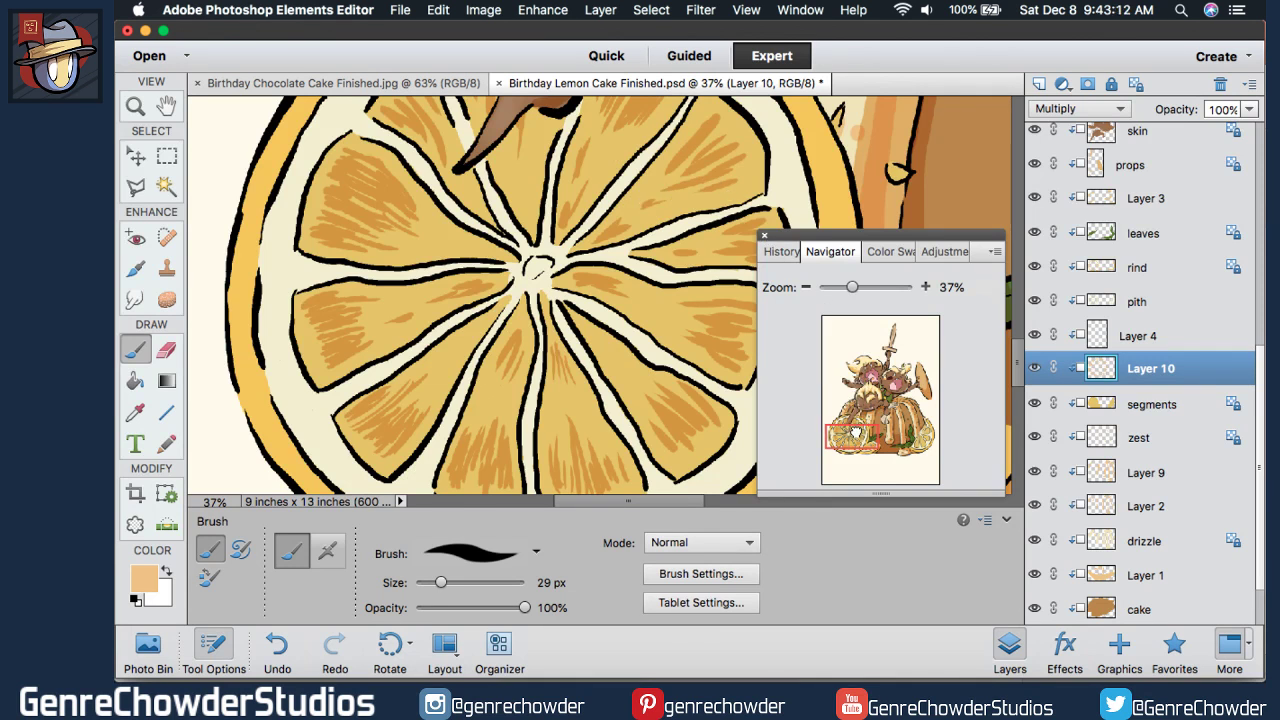
{"action": "left_click_drag", "start_coordinate": [857, 430], "coordinate": [960, 440]}
{"action": "left_click_drag", "start_coordinate": [768, 501], "coordinate": [790, 498]}
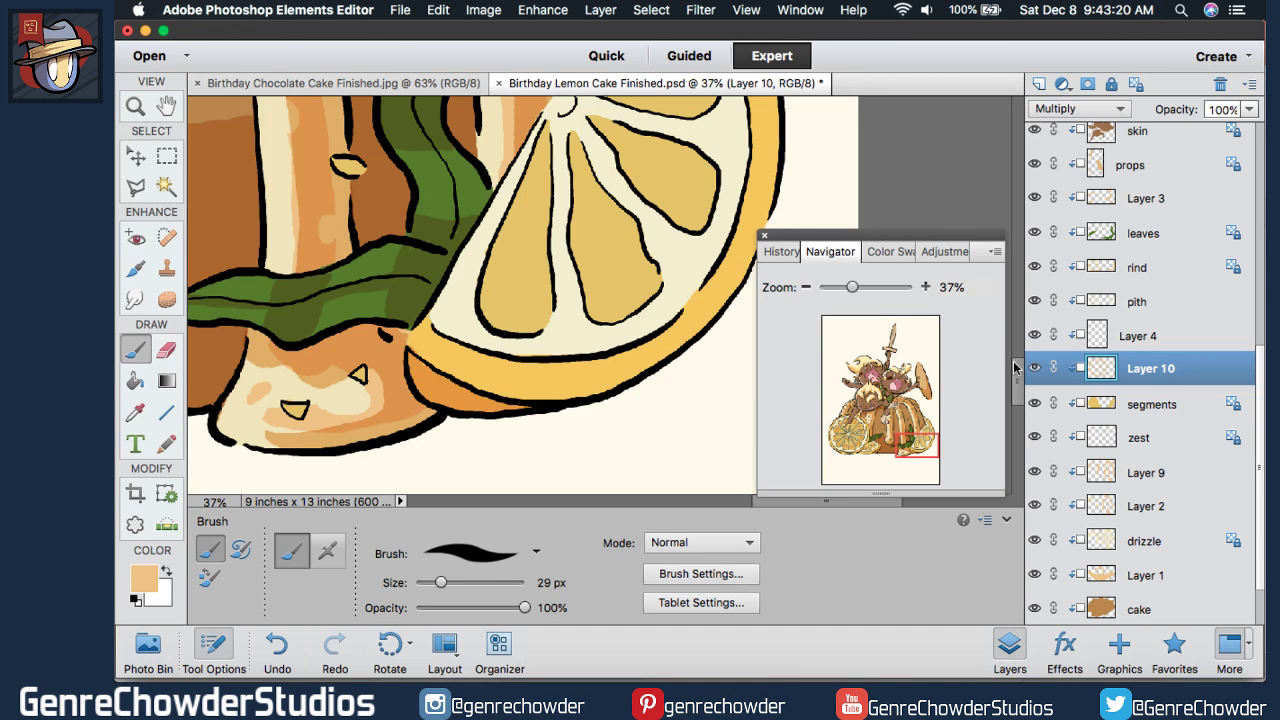
{"action": "scroll", "coordinate": [1016, 366], "scroll_direction": "up", "scroll_amount": 3}
{"action": "scroll", "coordinate": [1018, 366], "scroll_direction": "up", "scroll_amount": 1}
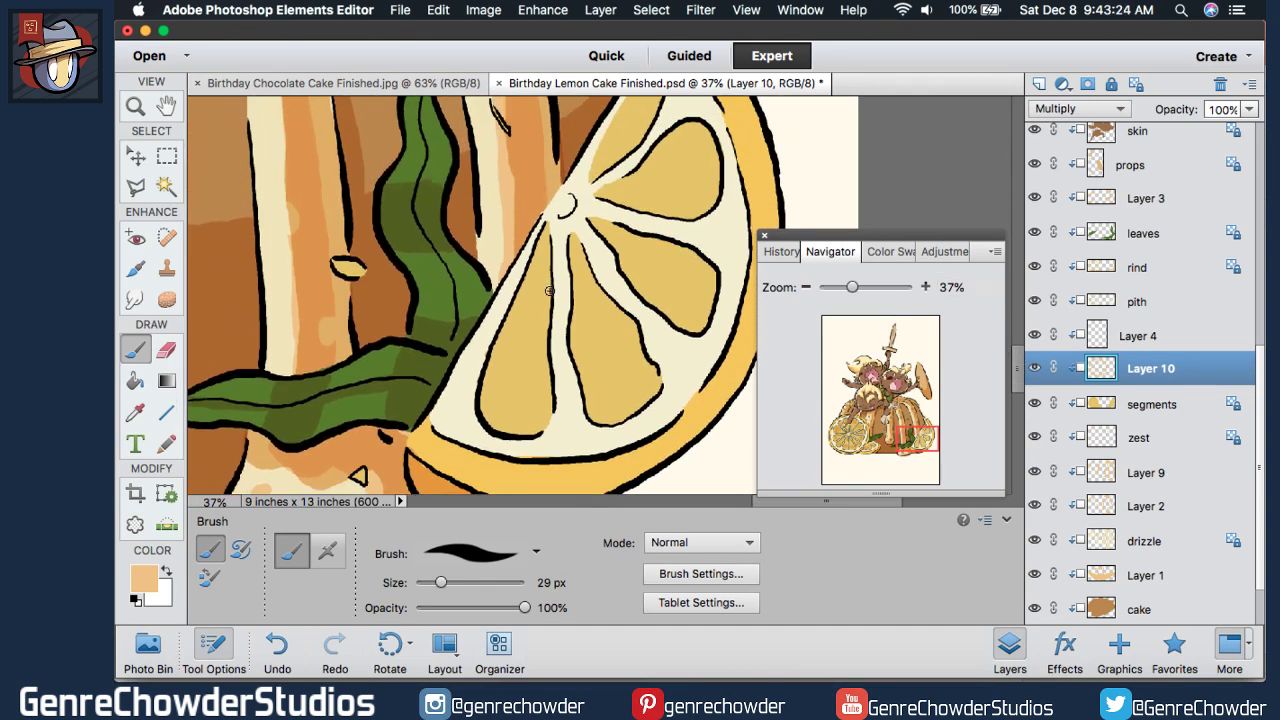
{"action": "mouse_move", "coordinate": [528, 278]}
{"action": "left_mouse_down"}
{"action": "mouse_move", "coordinate": [502, 342]}
{"action": "mouse_move", "coordinate": [531, 285]}
{"action": "mouse_move", "coordinate": [509, 340]}
{"action": "mouse_move", "coordinate": [531, 290]}
{"action": "mouse_move", "coordinate": [518, 335]}
{"action": "mouse_move", "coordinate": [524, 321]}
{"action": "mouse_move", "coordinate": [526, 374]}
{"action": "left_mouse_up"}
{"action": "left_click_drag", "start_coordinate": [536, 301], "coordinate": [536, 370]}
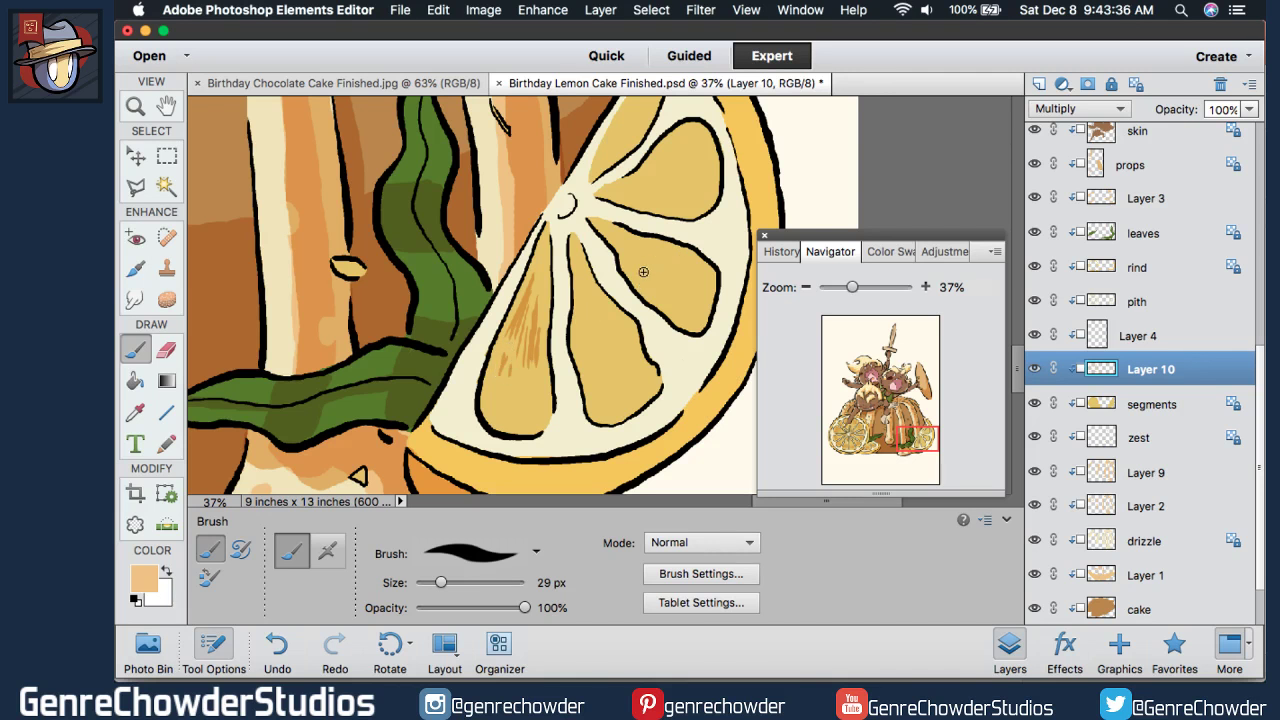
{"action": "mouse_move", "coordinate": [580, 270]}
{"action": "left_mouse_down"}
{"action": "mouse_move", "coordinate": [594, 351]}
{"action": "mouse_move", "coordinate": [584, 312]}
{"action": "mouse_move", "coordinate": [594, 350]}
{"action": "mouse_move", "coordinate": [584, 313]}
{"action": "mouse_move", "coordinate": [616, 332]}
{"action": "left_mouse_up"}
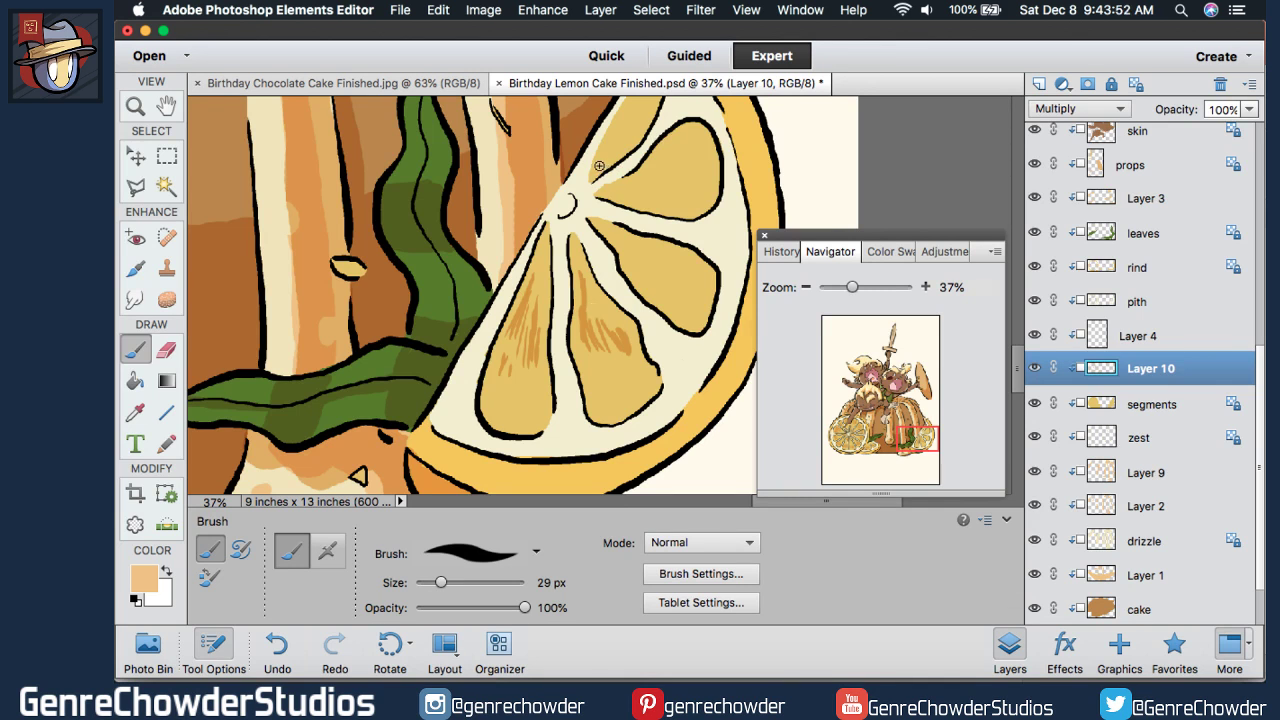
- Brush matching light-orange pulp strokes onto the two upper segments of the right-hand lemon slice
{"action": "left_click_drag", "start_coordinate": [624, 125], "coordinate": [610, 172]}
{"action": "mouse_move", "coordinate": [695, 144]}
{"action": "left_mouse_down"}
{"action": "mouse_move", "coordinate": [667, 155]}
{"action": "mouse_move", "coordinate": [692, 136]}
{"action": "mouse_move", "coordinate": [670, 160]}
{"action": "mouse_move", "coordinate": [698, 160]}
{"action": "mouse_move", "coordinate": [700, 180]}
{"action": "mouse_move", "coordinate": [662, 188]}
{"action": "mouse_move", "coordinate": [696, 198]}
{"action": "left_mouse_up"}
{"action": "left_click_drag", "start_coordinate": [691, 203], "coordinate": [662, 202]}
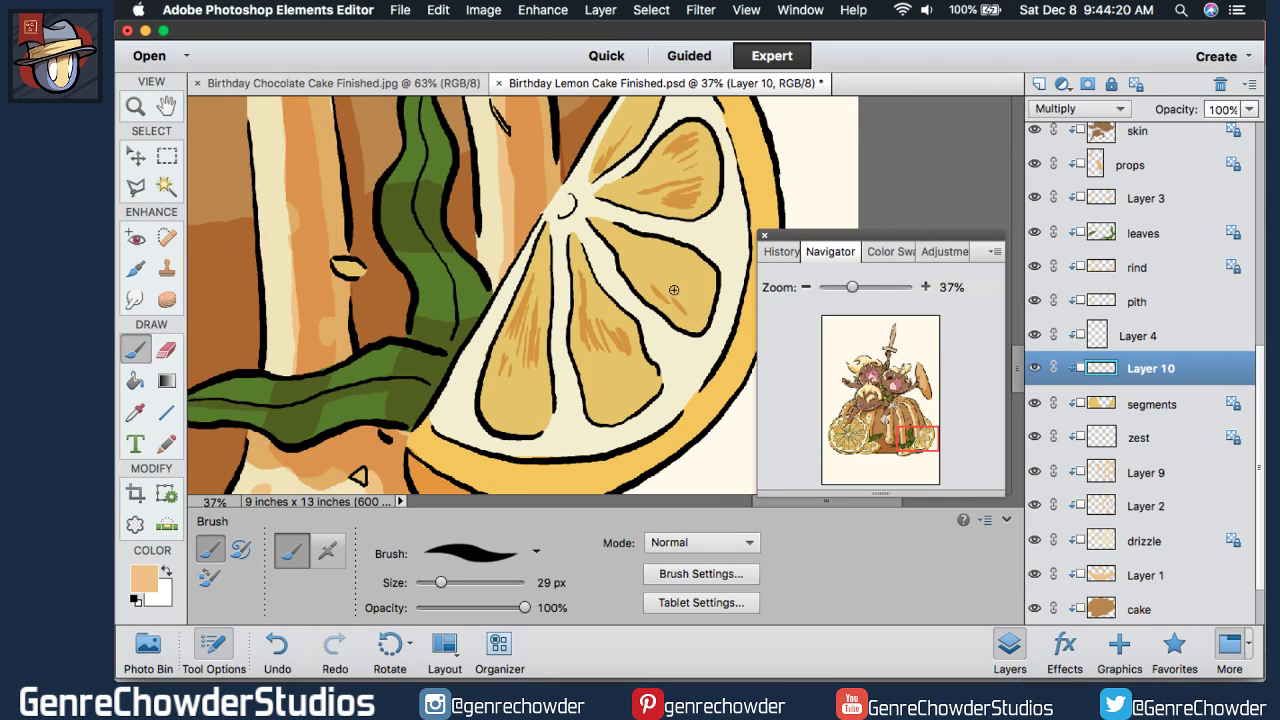
- Brush pulp strokes onto the right-hand slice's middle segment and the outer ends of its two lowest segments
{"action": "mouse_move", "coordinate": [670, 304]}
{"action": "left_mouse_down"}
{"action": "mouse_move", "coordinate": [676, 273]}
{"action": "mouse_move", "coordinate": [699, 284]}
{"action": "mouse_move", "coordinate": [674, 270]}
{"action": "mouse_move", "coordinate": [703, 280]}
{"action": "mouse_move", "coordinate": [614, 234]}
{"action": "mouse_move", "coordinate": [640, 274]}
{"action": "left_mouse_up"}
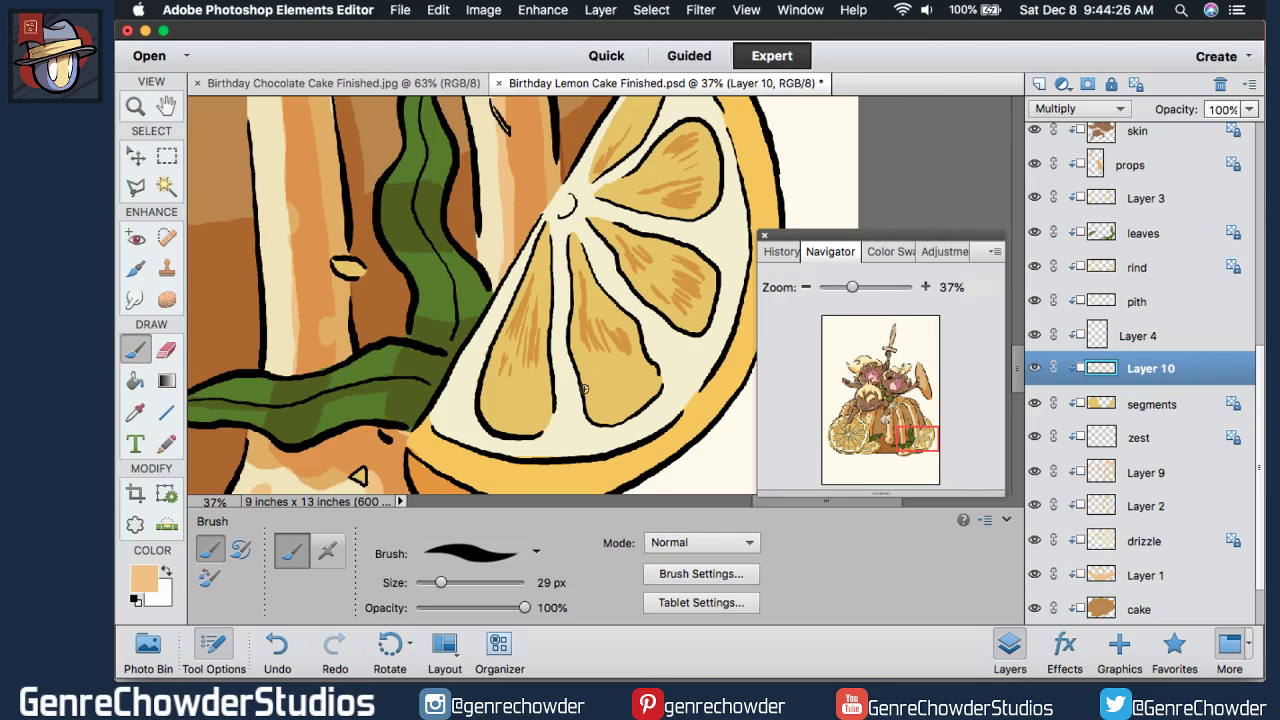
{"action": "mouse_move", "coordinate": [606, 410]}
{"action": "left_mouse_down"}
{"action": "mouse_move", "coordinate": [604, 388]}
{"action": "mouse_move", "coordinate": [620, 398]}
{"action": "mouse_move", "coordinate": [621, 378]}
{"action": "left_mouse_up"}
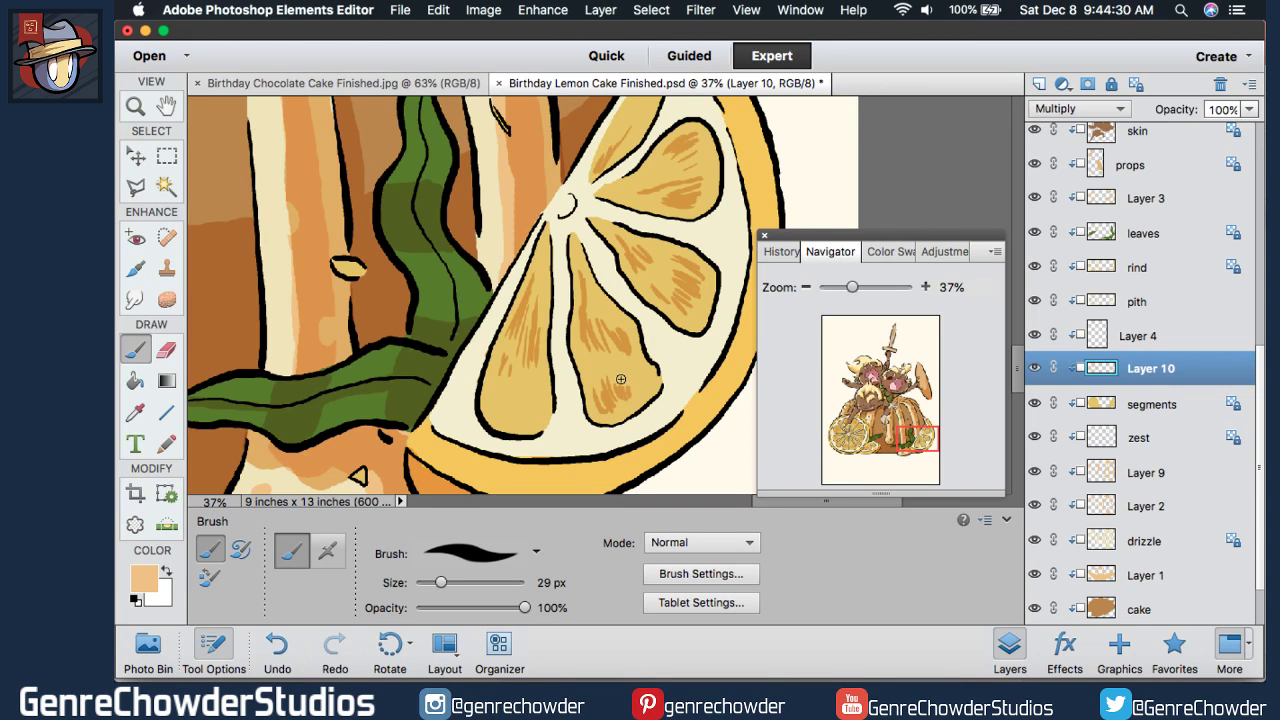
{"action": "mouse_move", "coordinate": [519, 416]}
{"action": "left_mouse_down"}
{"action": "mouse_move", "coordinate": [530, 414]}
{"action": "mouse_move", "coordinate": [513, 420]}
{"action": "mouse_move", "coordinate": [524, 359]}
{"action": "left_mouse_up"}
{"action": "left_click_drag", "start_coordinate": [774, 288], "coordinate": [758, 279]}
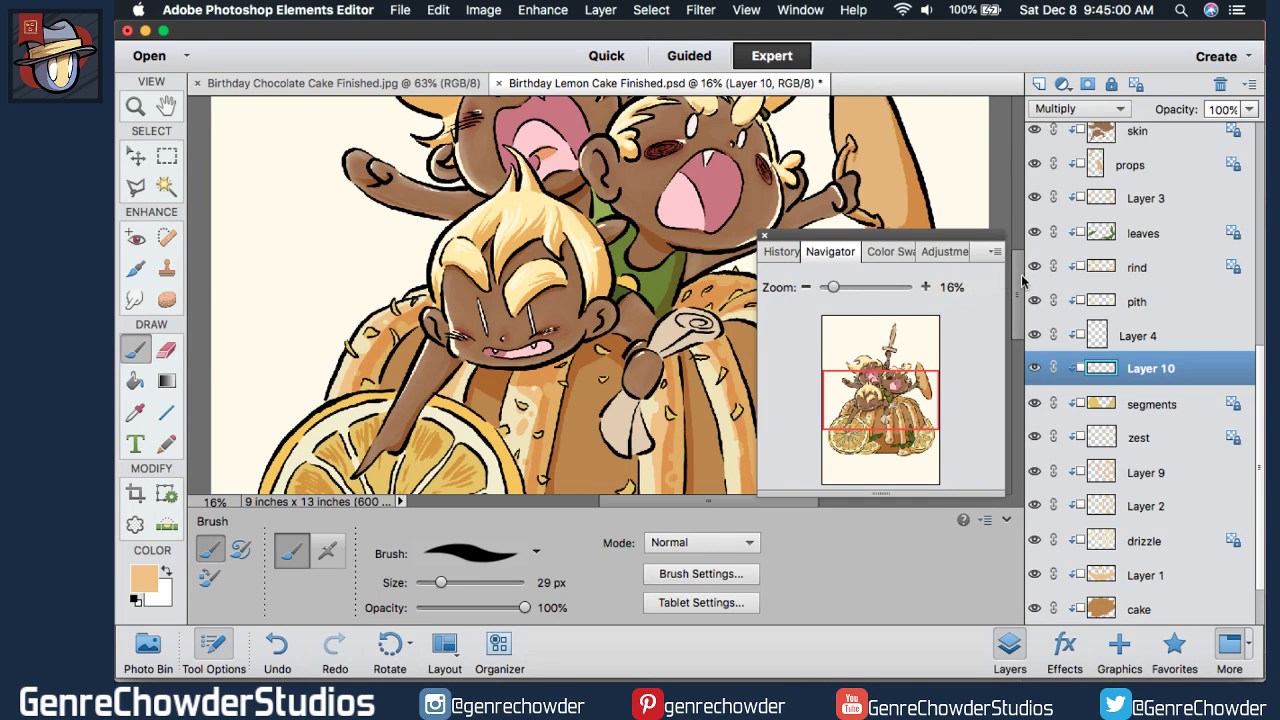
{"action": "left_click_drag", "start_coordinate": [1016, 282], "coordinate": [1010, 360]}
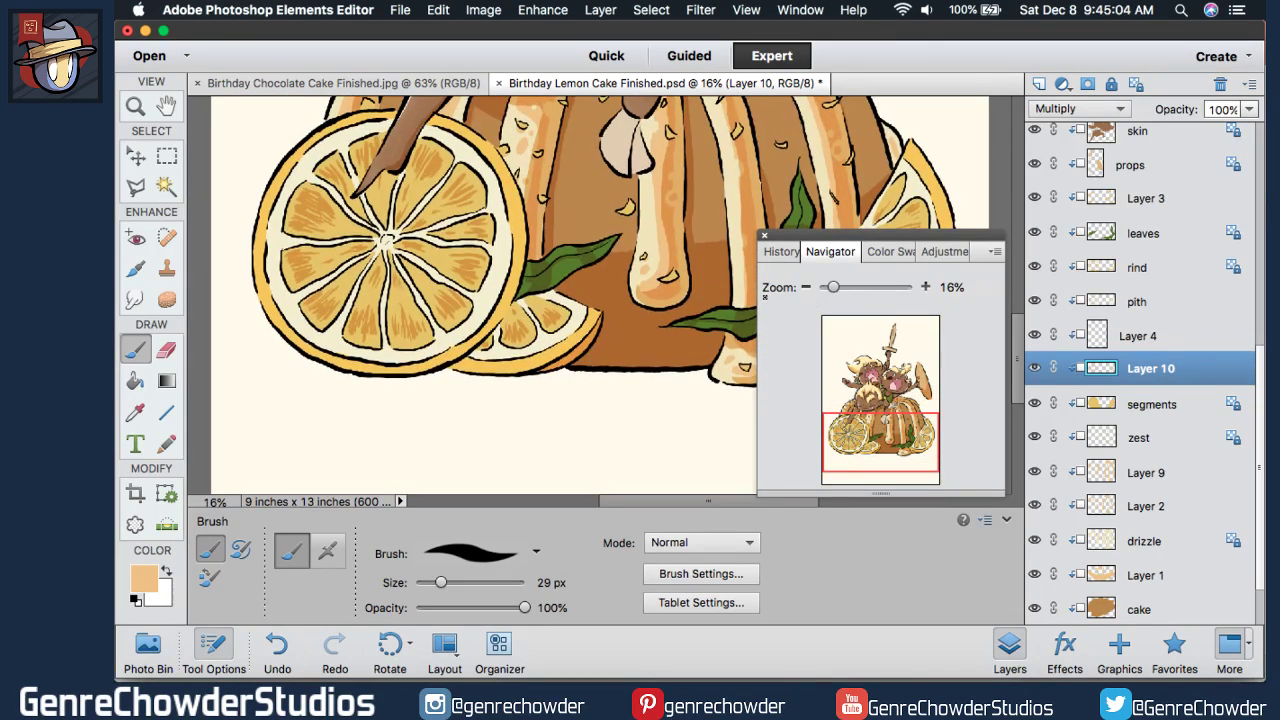
{"action": "left_click_drag", "start_coordinate": [766, 290], "coordinate": [773, 300]}
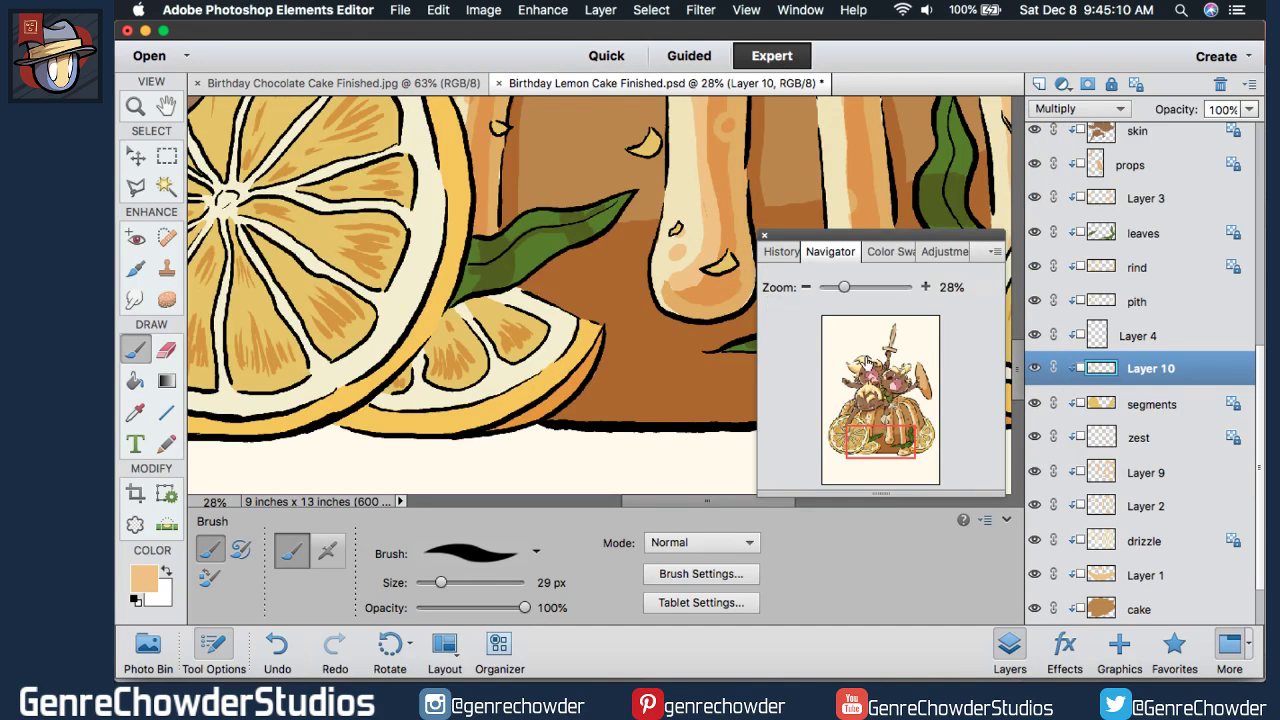
{"action": "mouse_move", "coordinate": [880, 426]}
{"action": "left_mouse_down"}
{"action": "mouse_move", "coordinate": [870, 404]}
{"action": "mouse_move", "coordinate": [856, 433]}
{"action": "left_mouse_up"}
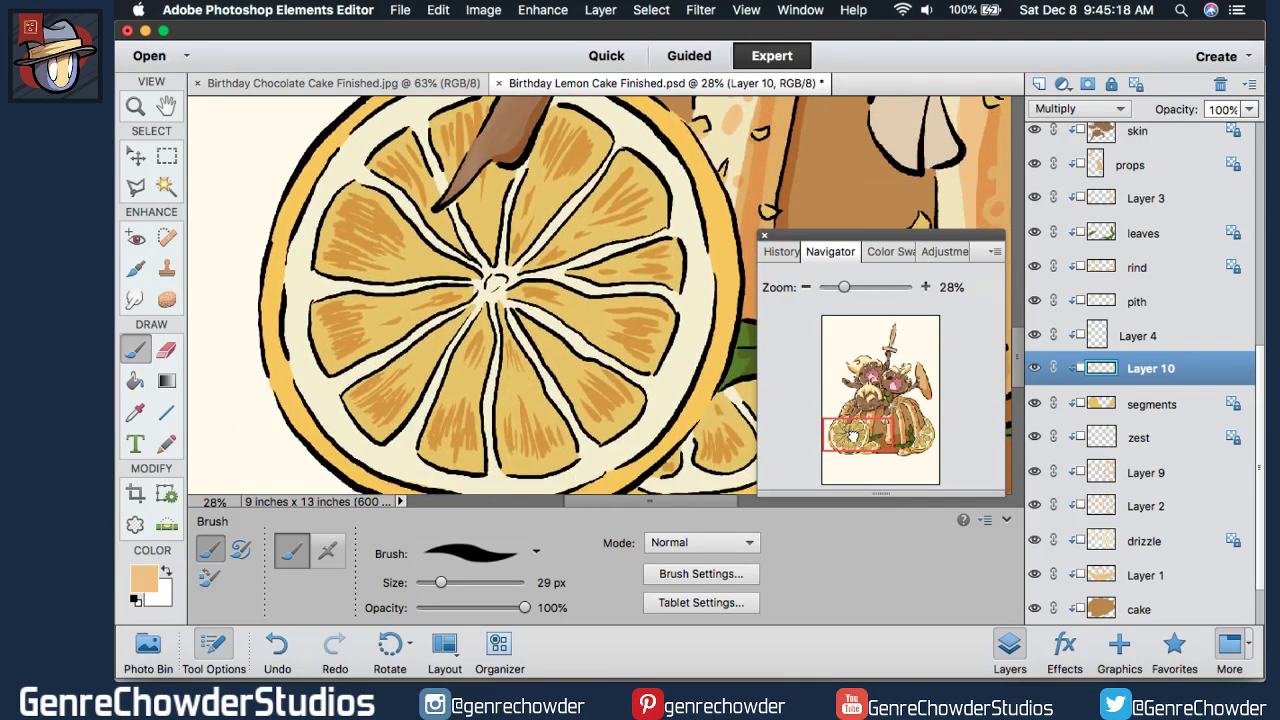
{"action": "scroll", "coordinate": [1015, 362], "scroll_direction": "down", "scroll_amount": 3}
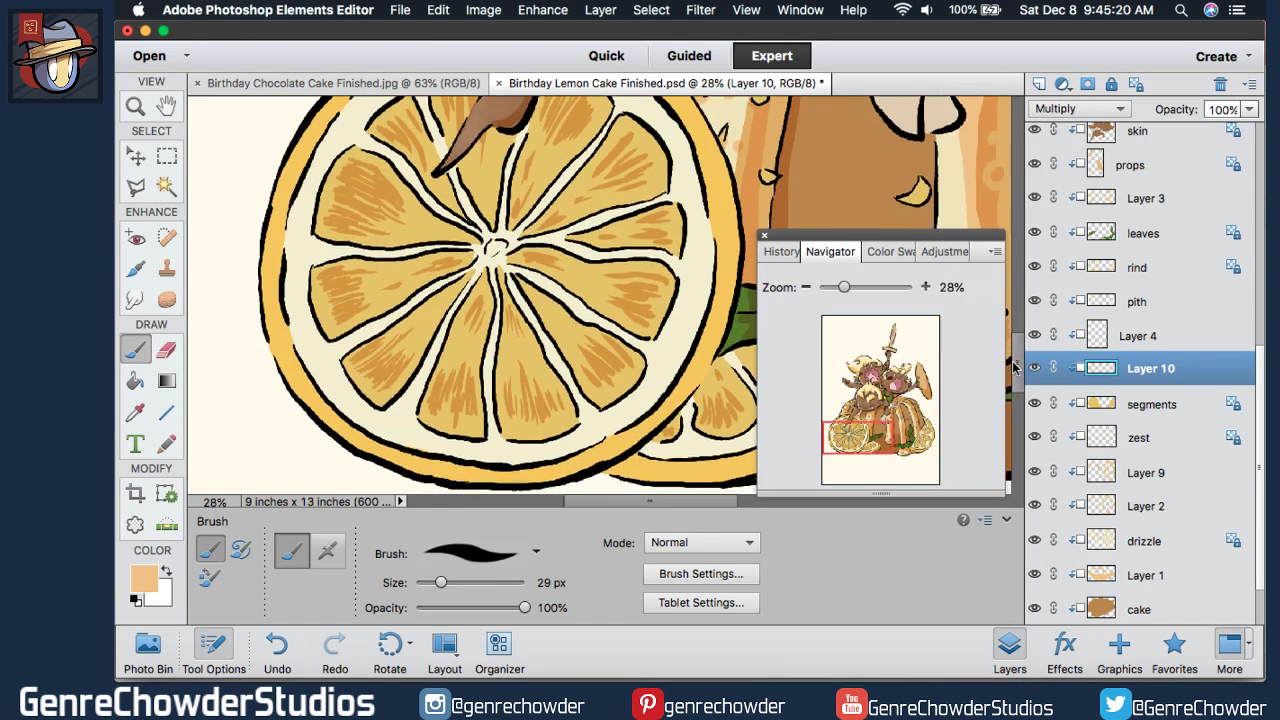
- Add a new layer above Layer 10 and sample the lemon slice's pale cream as the brush colour
{"action": "left_click", "coordinate": [1039, 84]}
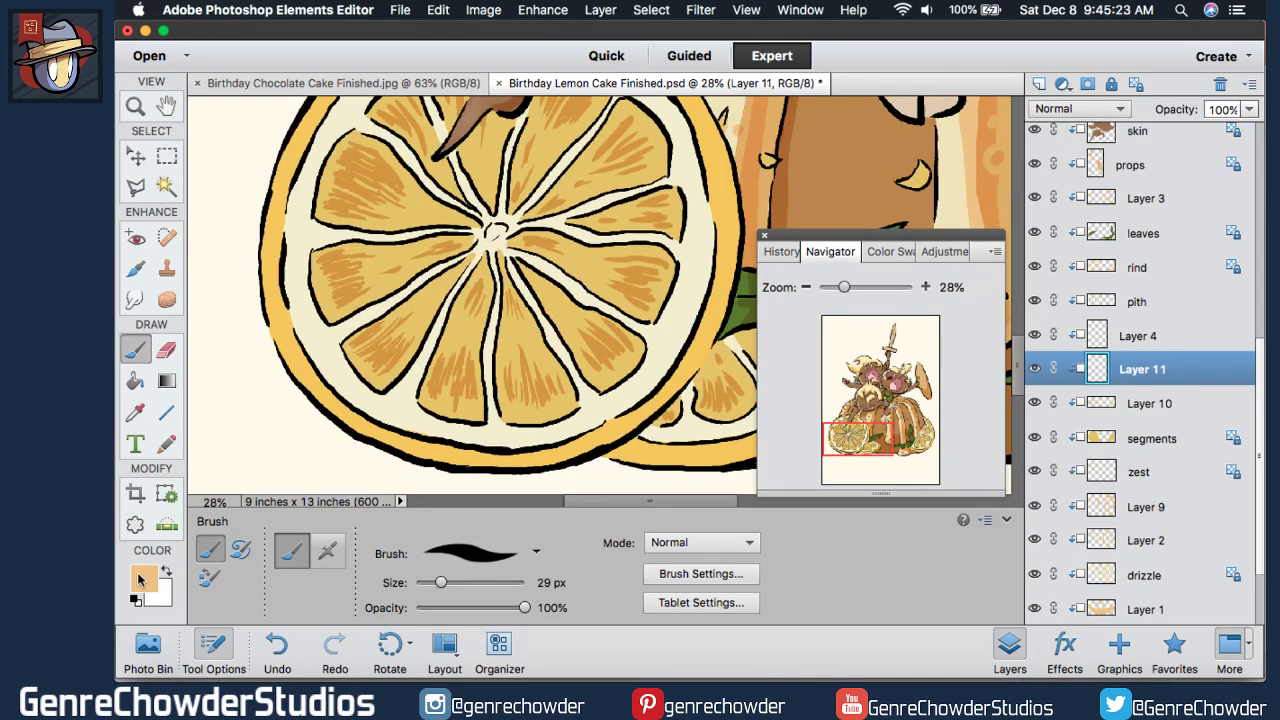
{"action": "left_click", "coordinate": [140, 579]}
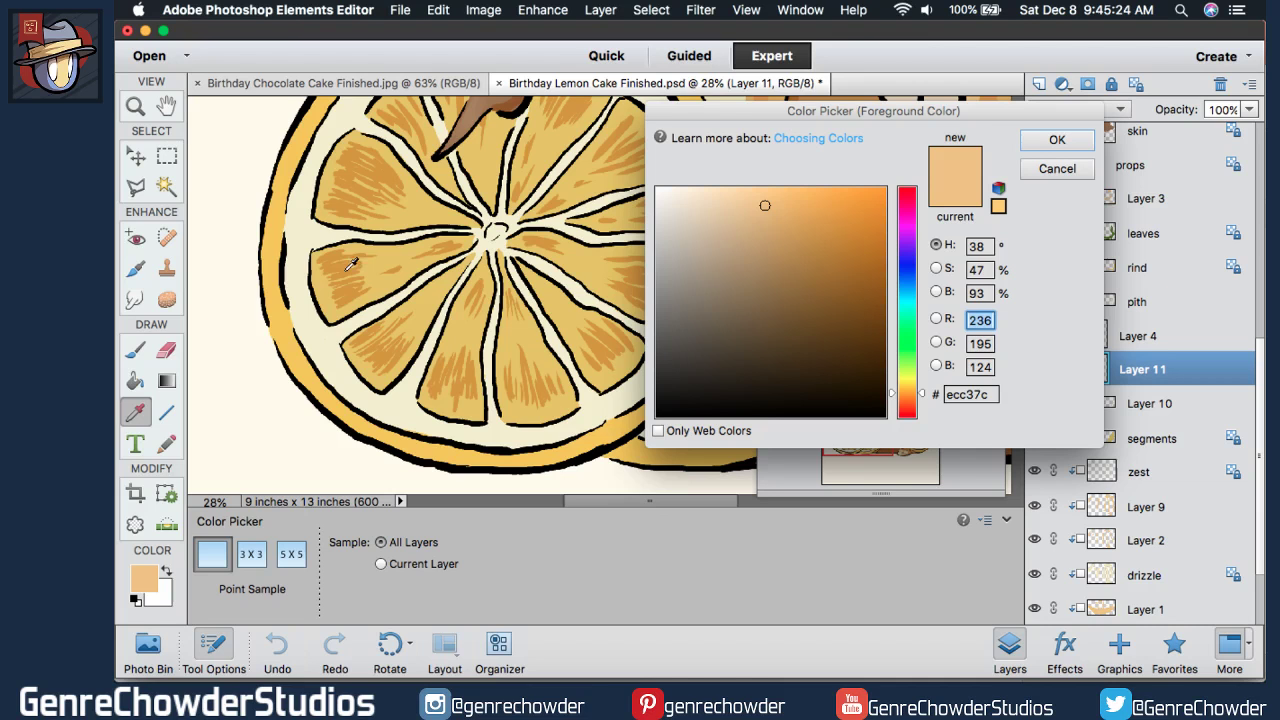
{"action": "left_click", "coordinate": [350, 262]}
{"action": "key", "text": "Return"}
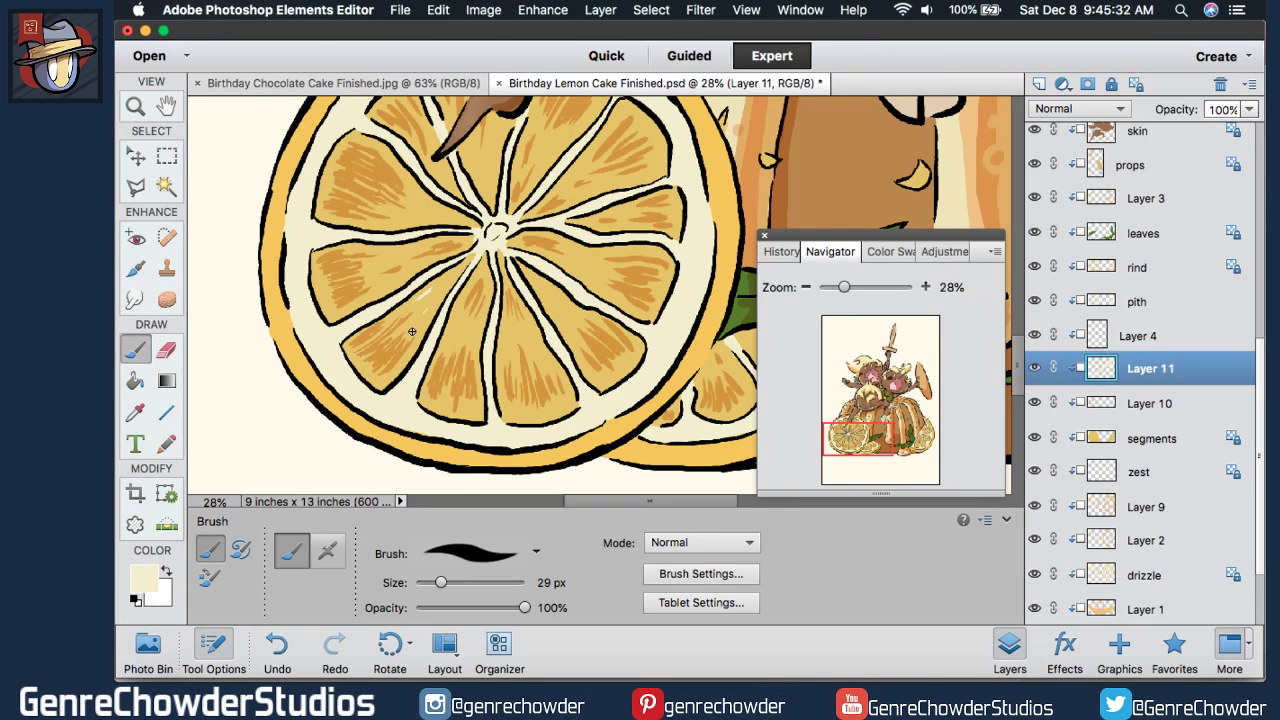
- Brush thin cream radial highlights onto the left and upper segments of the large lemon slice
{"action": "left_click_drag", "start_coordinate": [413, 331], "coordinate": [419, 324]}
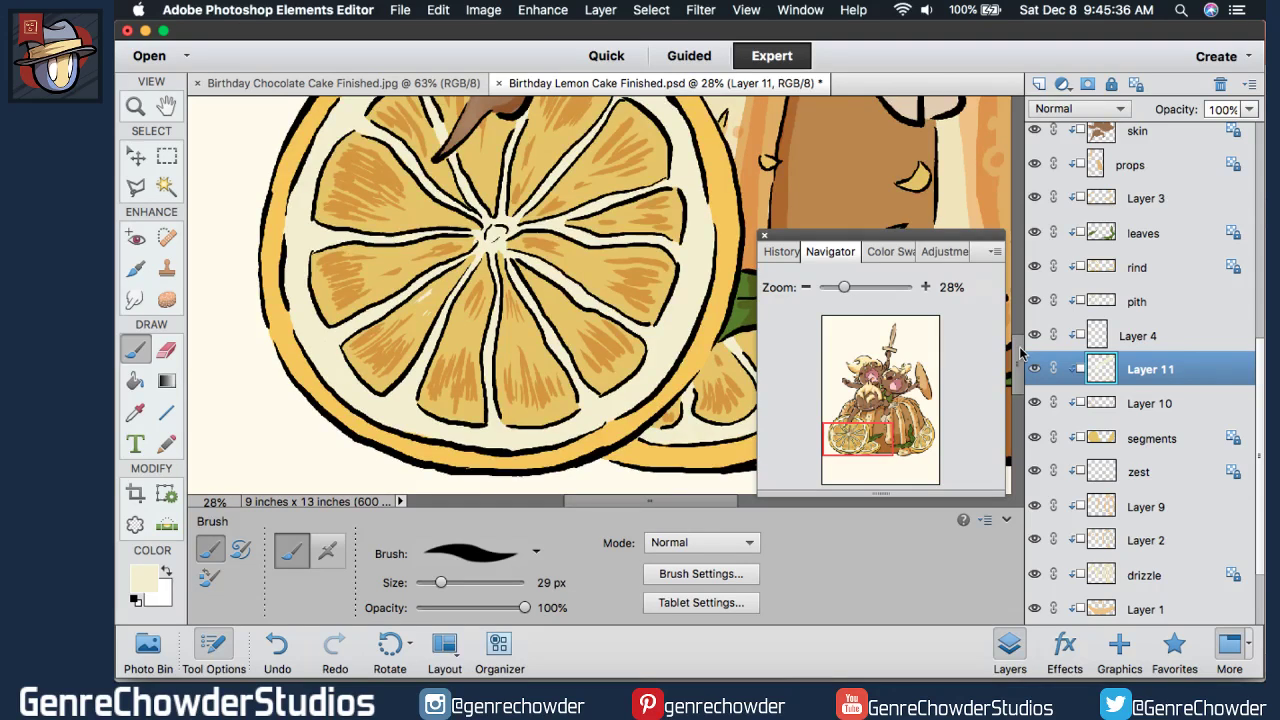
{"action": "scroll", "coordinate": [800, 315], "scroll_direction": "up", "scroll_amount": 3}
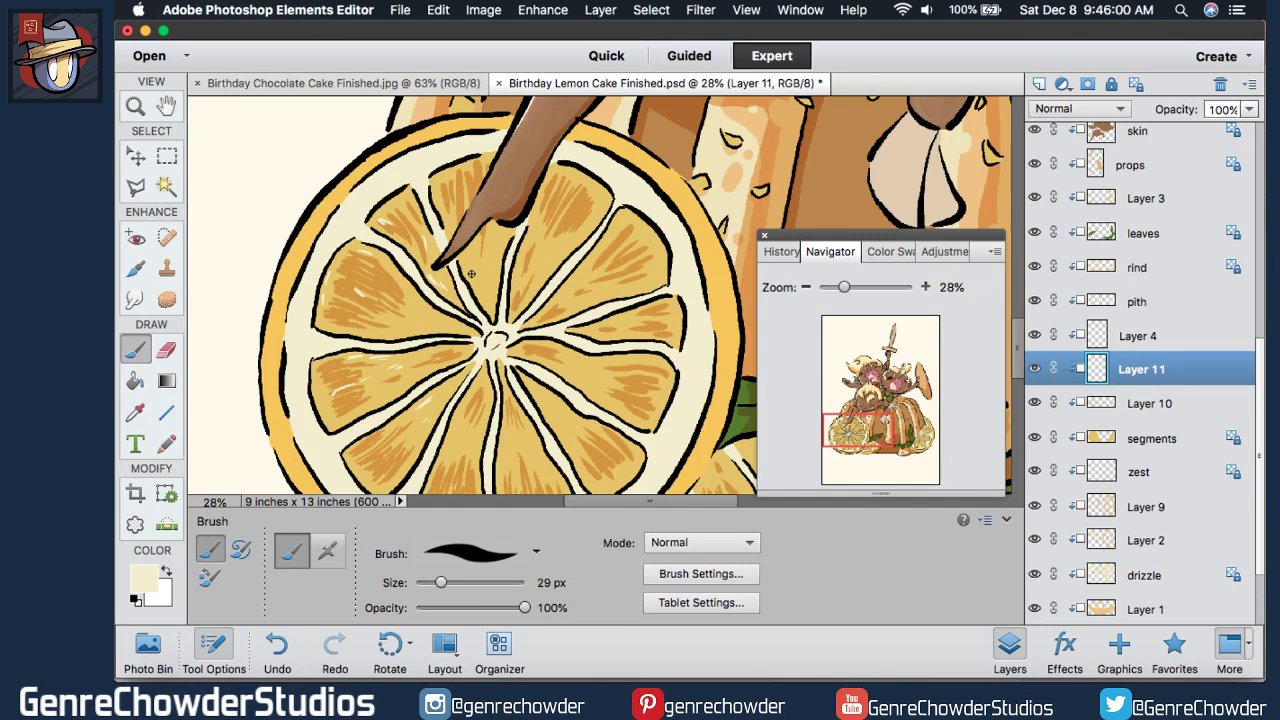
{"action": "left_click_drag", "start_coordinate": [474, 272], "coordinate": [478, 288]}
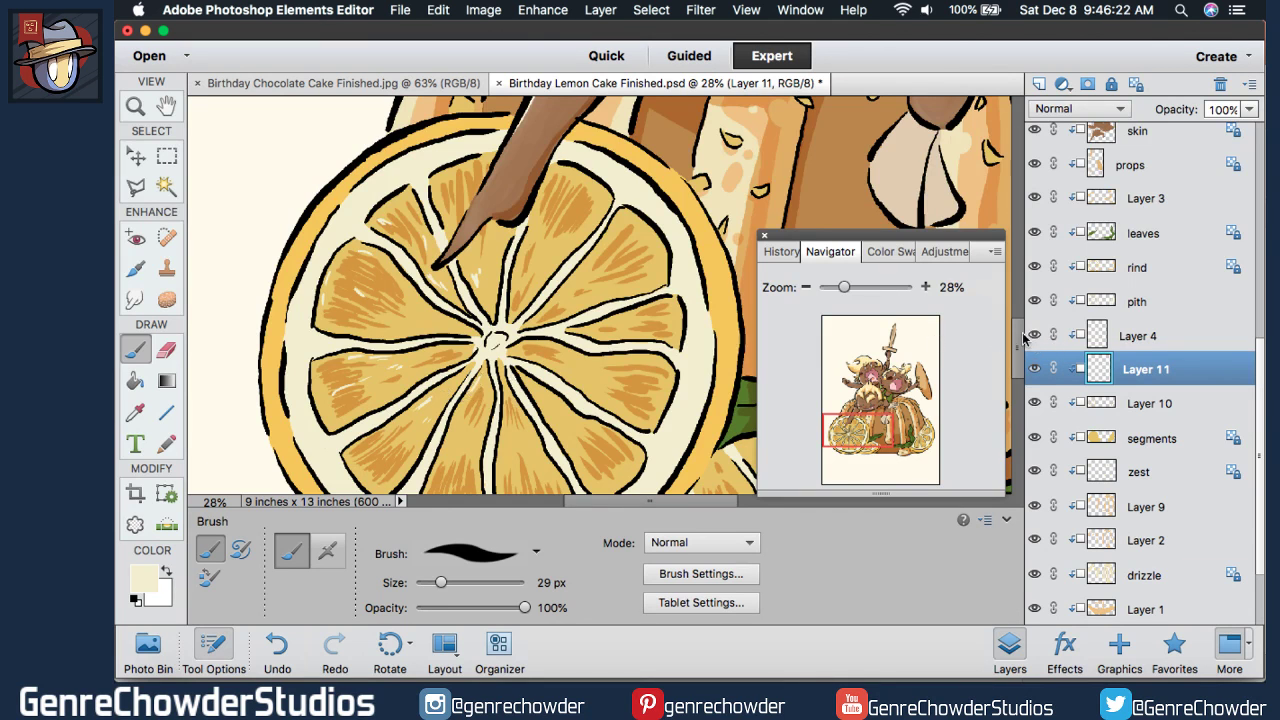
- Brush cream radial highlights onto the large slice's lower and right segments and the small slice partly hidden behind it
{"action": "scroll", "coordinate": [728, 333], "scroll_direction": "down", "scroll_amount": 5}
{"action": "scroll", "coordinate": [728, 333], "scroll_direction": "up", "scroll_amount": 2}
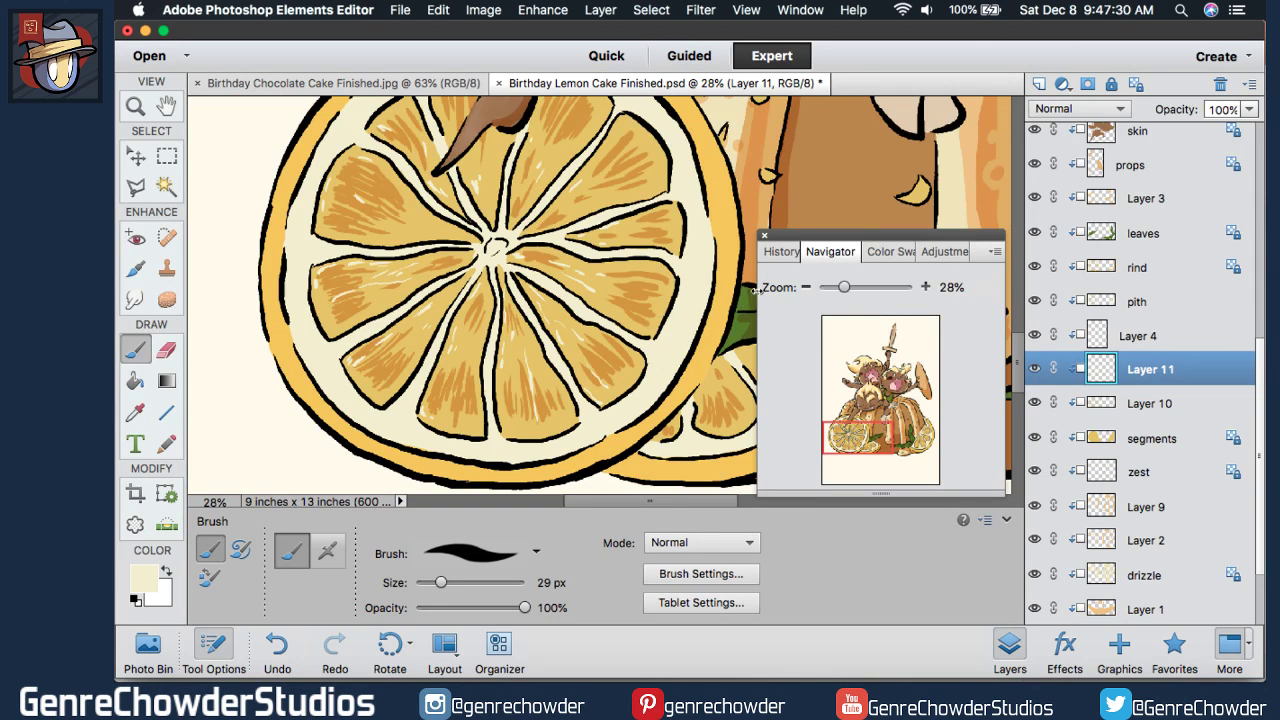
{"action": "left_click_drag", "start_coordinate": [772, 287], "coordinate": [1028, 296]}
{"action": "scroll", "coordinate": [690, 182], "scroll_direction": "up", "scroll_amount": 2}
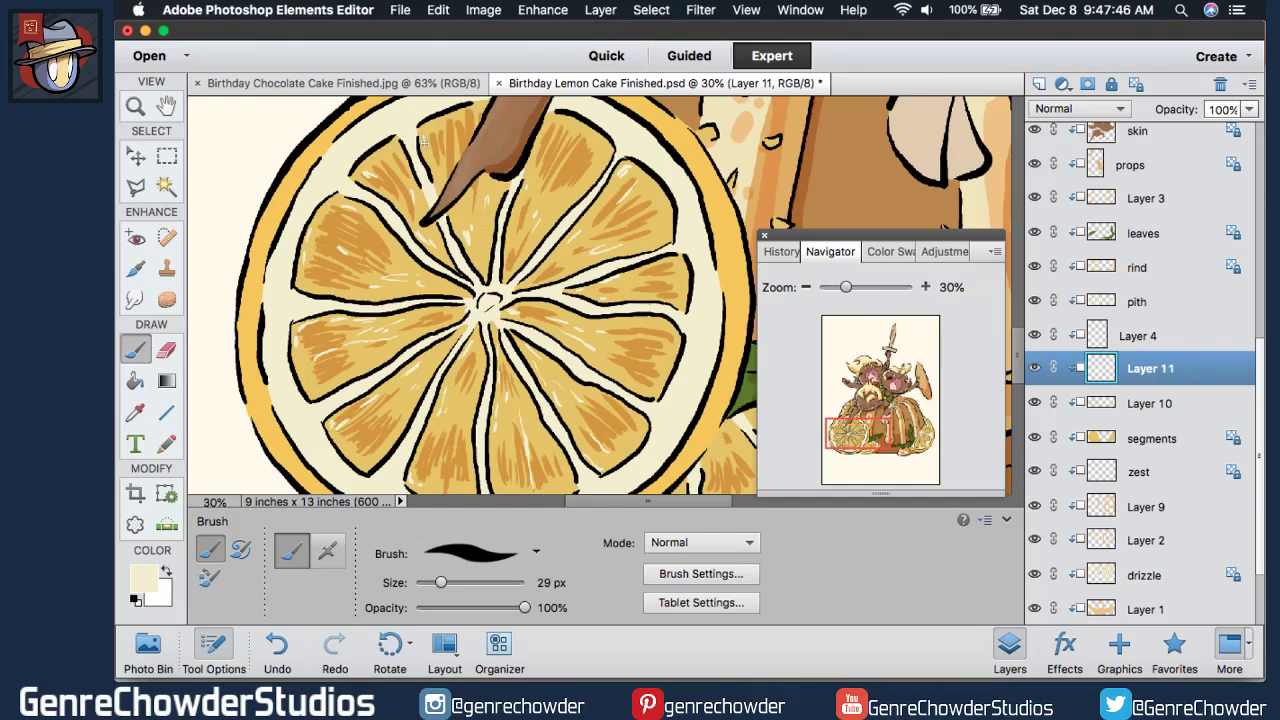
{"action": "mouse_move", "coordinate": [769, 290]}
{"action": "left_mouse_down"}
{"action": "mouse_move", "coordinate": [750, 296]}
{"action": "mouse_move", "coordinate": [764, 291]}
{"action": "left_mouse_up"}
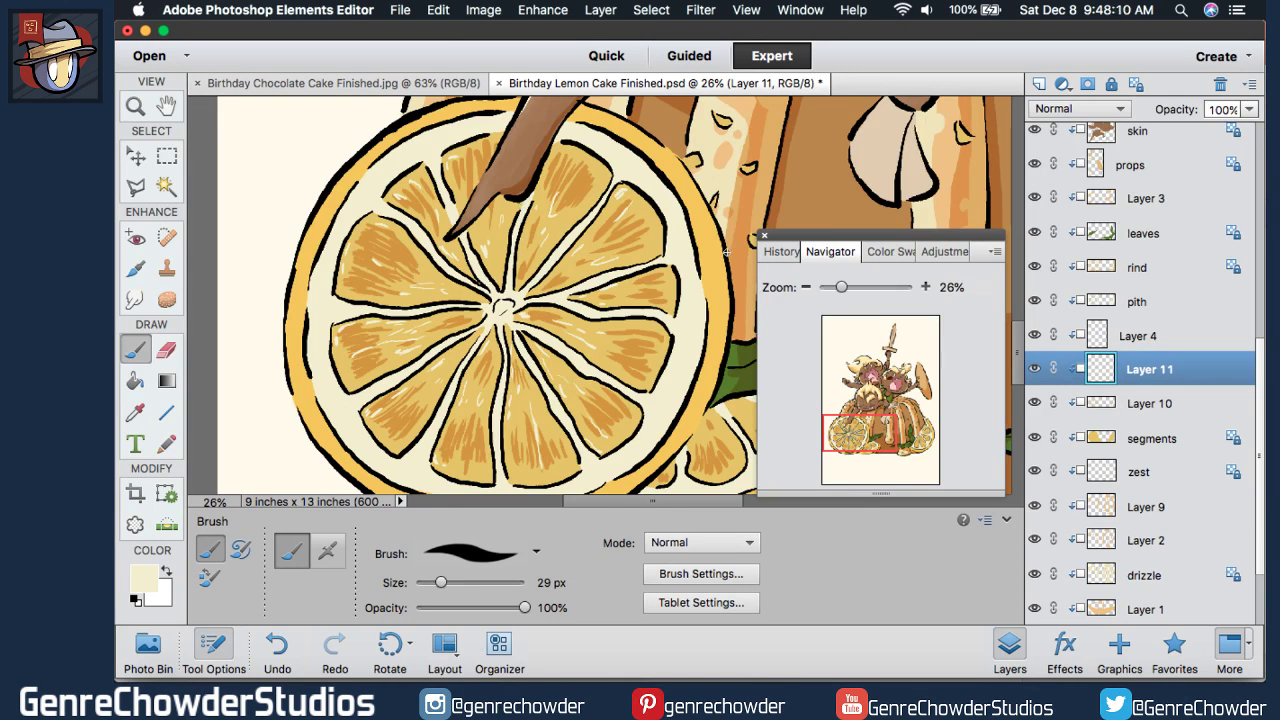
{"action": "left_click_drag", "start_coordinate": [858, 420], "coordinate": [867, 429]}
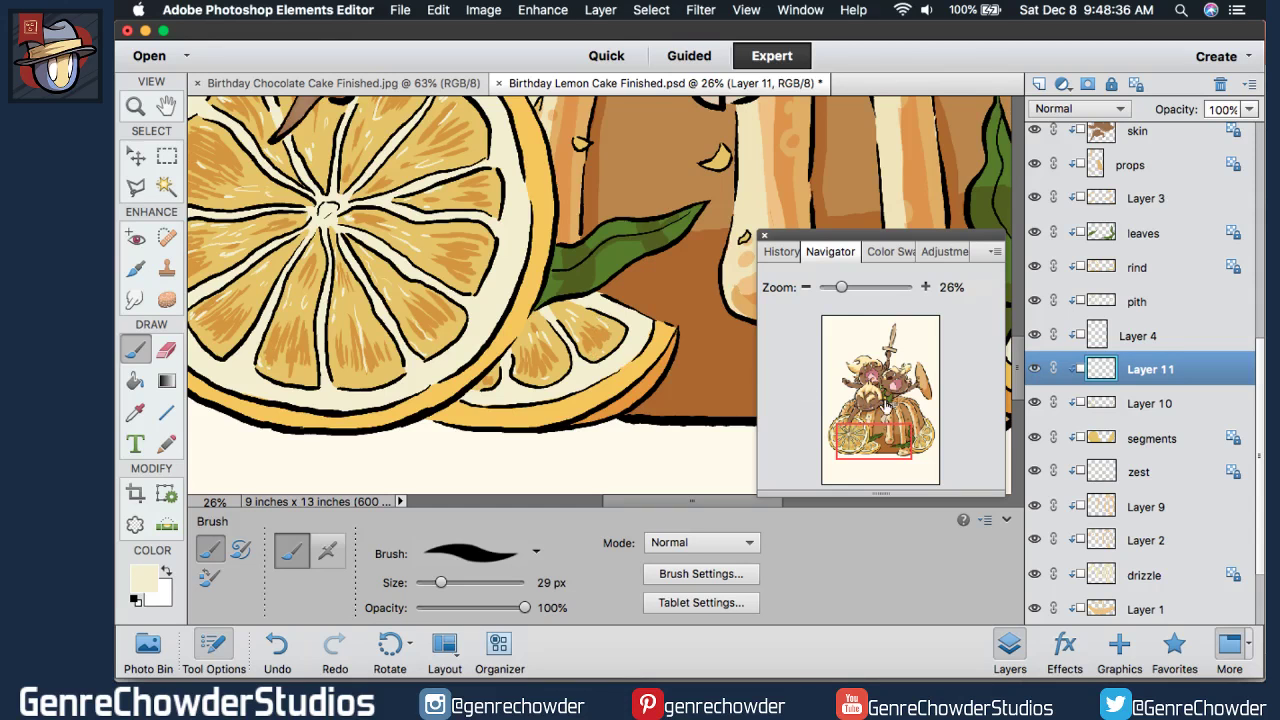
- Brush fine cream highlights onto all the segments of the lemon slice at the cake's right side
{"action": "left_click_drag", "start_coordinate": [865, 430], "coordinate": [892, 430]}
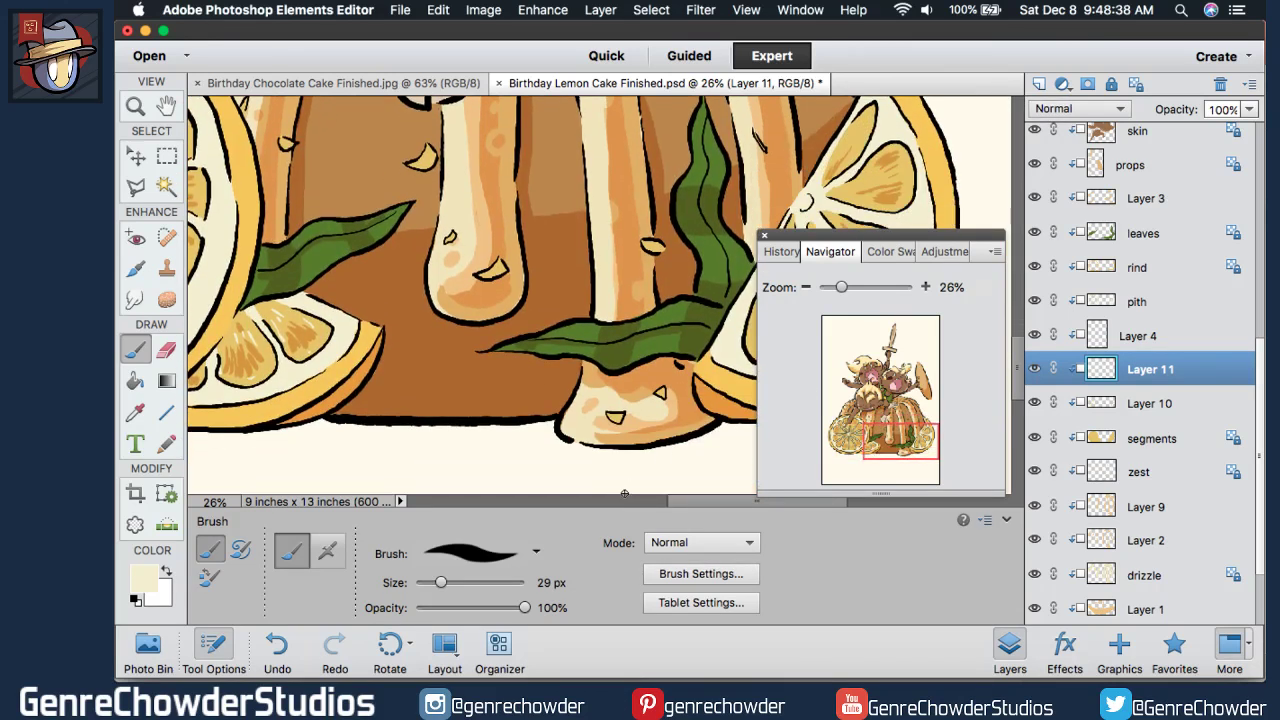
{"action": "left_click_drag", "start_coordinate": [685, 499], "coordinate": [745, 499]}
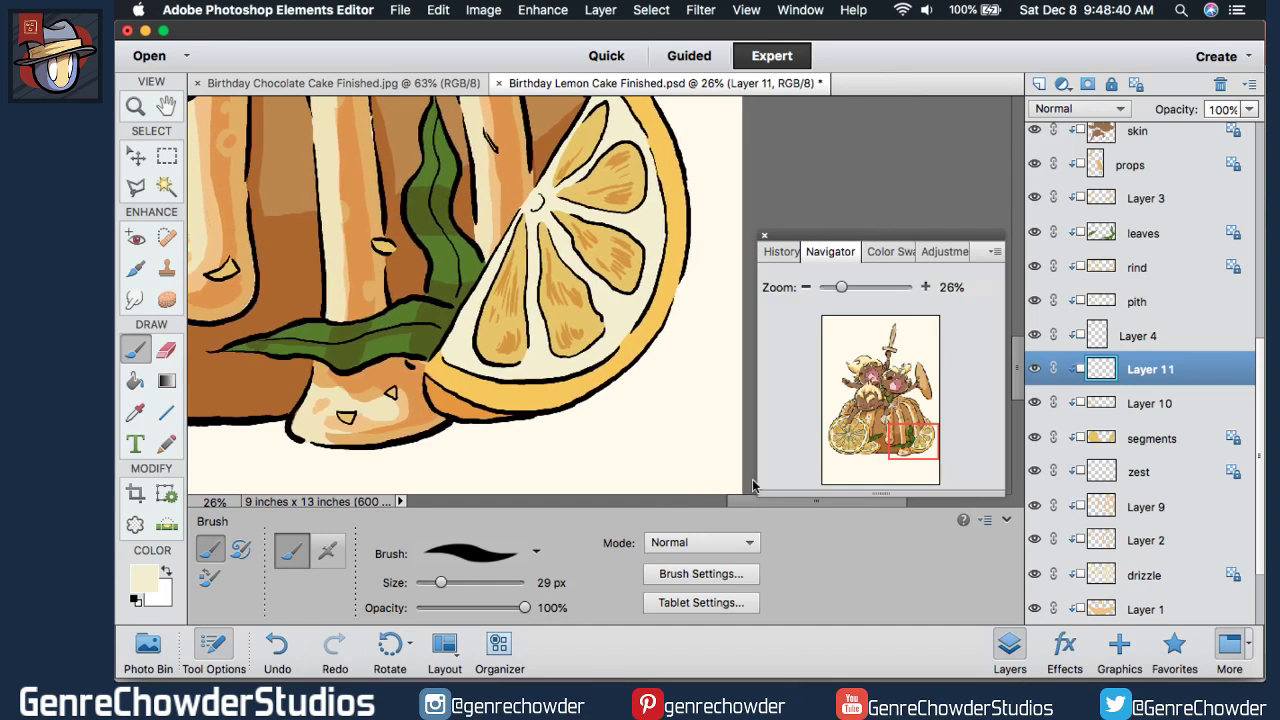
{"action": "left_click_drag", "start_coordinate": [1020, 366], "coordinate": [1012, 347]}
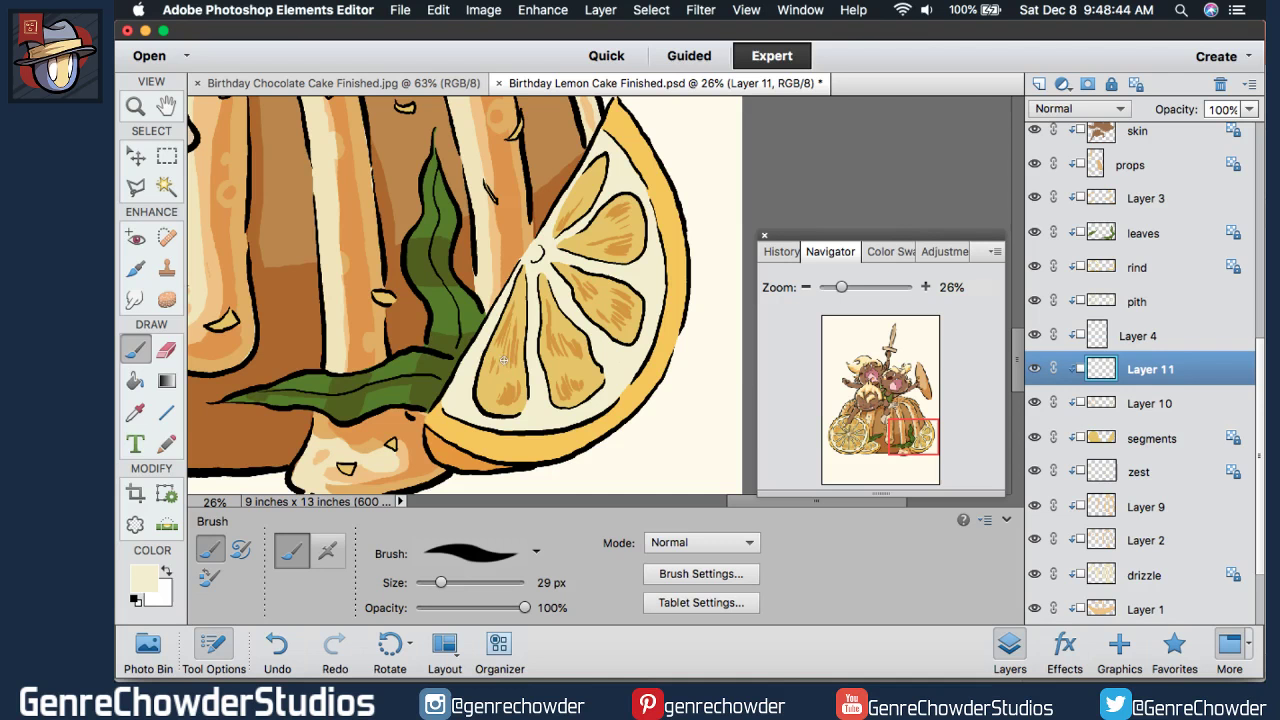
{"action": "left_click_drag", "start_coordinate": [505, 360], "coordinate": [488, 390]}
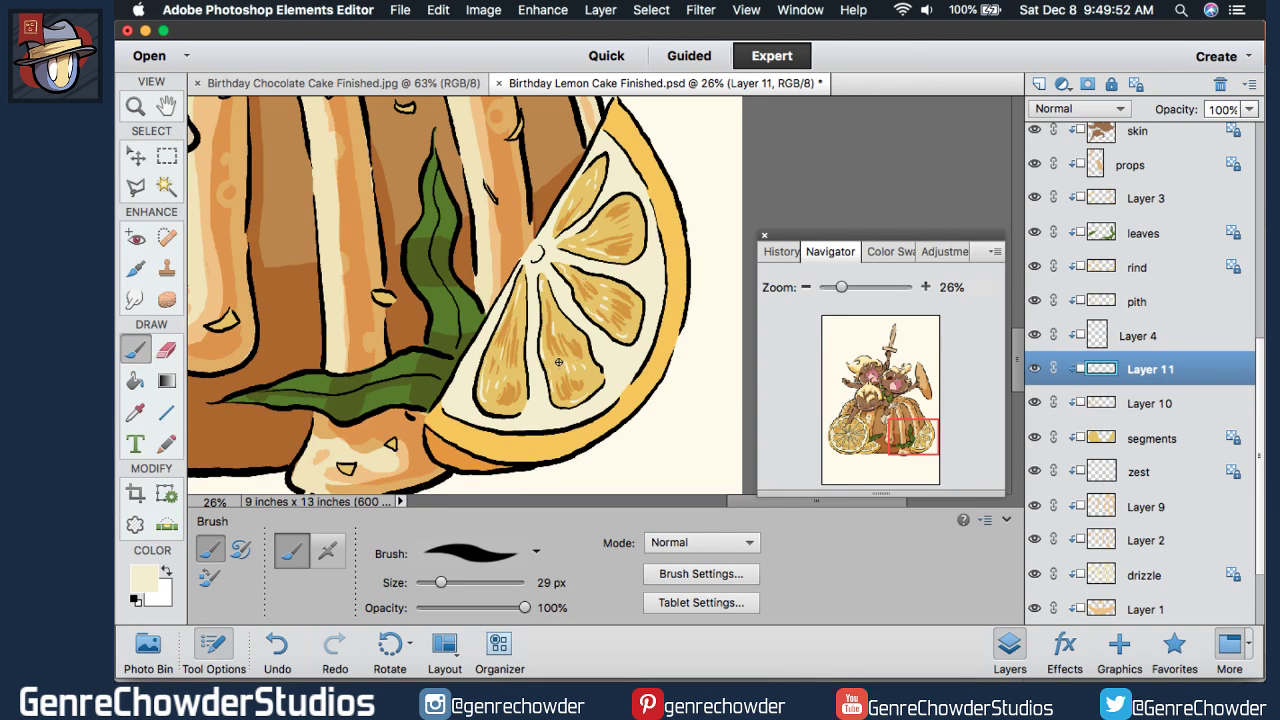
- Touch up the cream highlights in the upper segments of the large lemon slice
{"action": "mouse_move", "coordinate": [778, 287]}
{"action": "left_mouse_down"}
{"action": "mouse_move", "coordinate": [759, 288]}
{"action": "mouse_move", "coordinate": [780, 288]}
{"action": "left_mouse_up"}
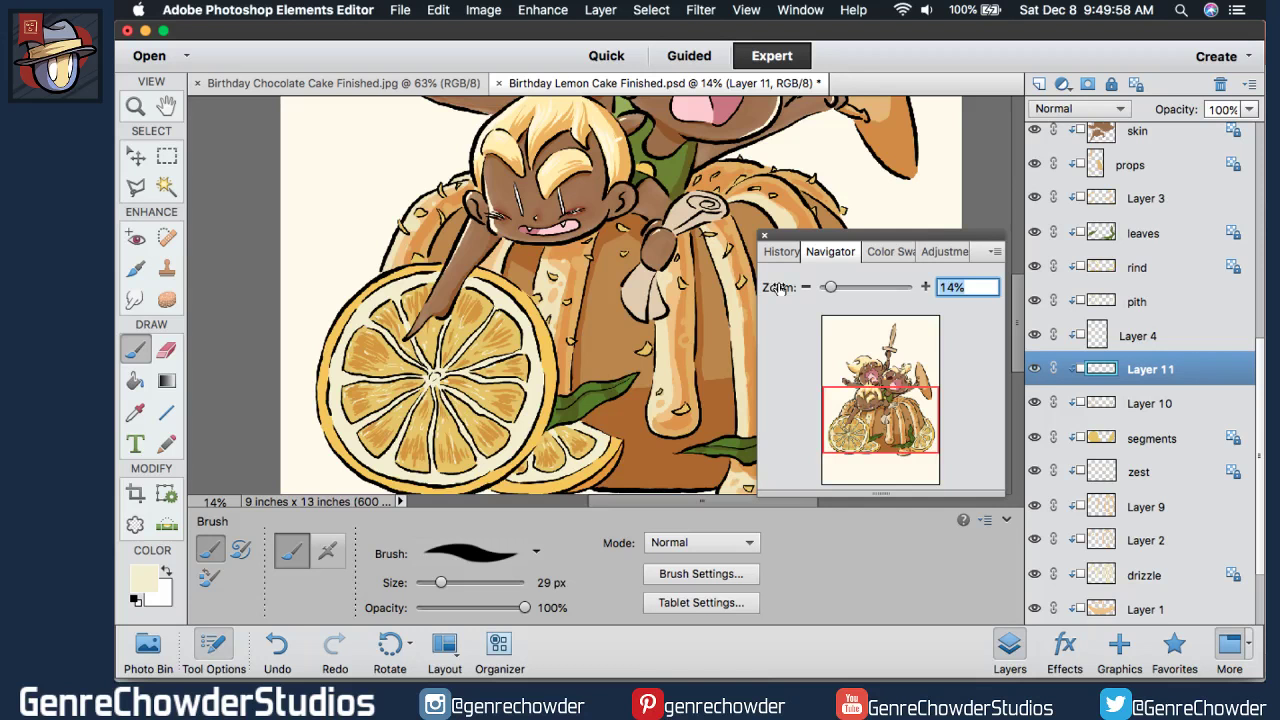
{"action": "type", "text": "35"}
{"action": "key", "text": "Return"}
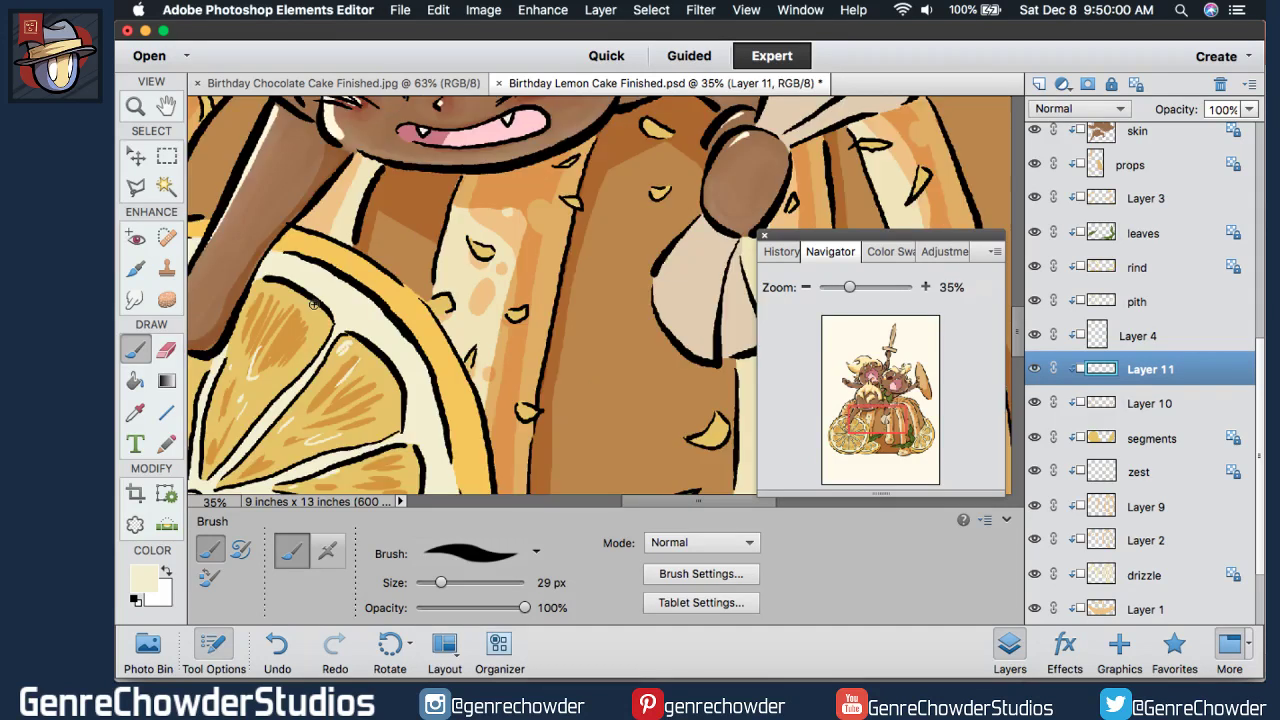
{"action": "left_click_drag", "start_coordinate": [276, 288], "coordinate": [254, 288]}
{"action": "mouse_move", "coordinate": [785, 288]}
{"action": "left_mouse_down"}
{"action": "mouse_move", "coordinate": [768, 288]}
{"action": "mouse_move", "coordinate": [781, 288]}
{"action": "left_mouse_up"}
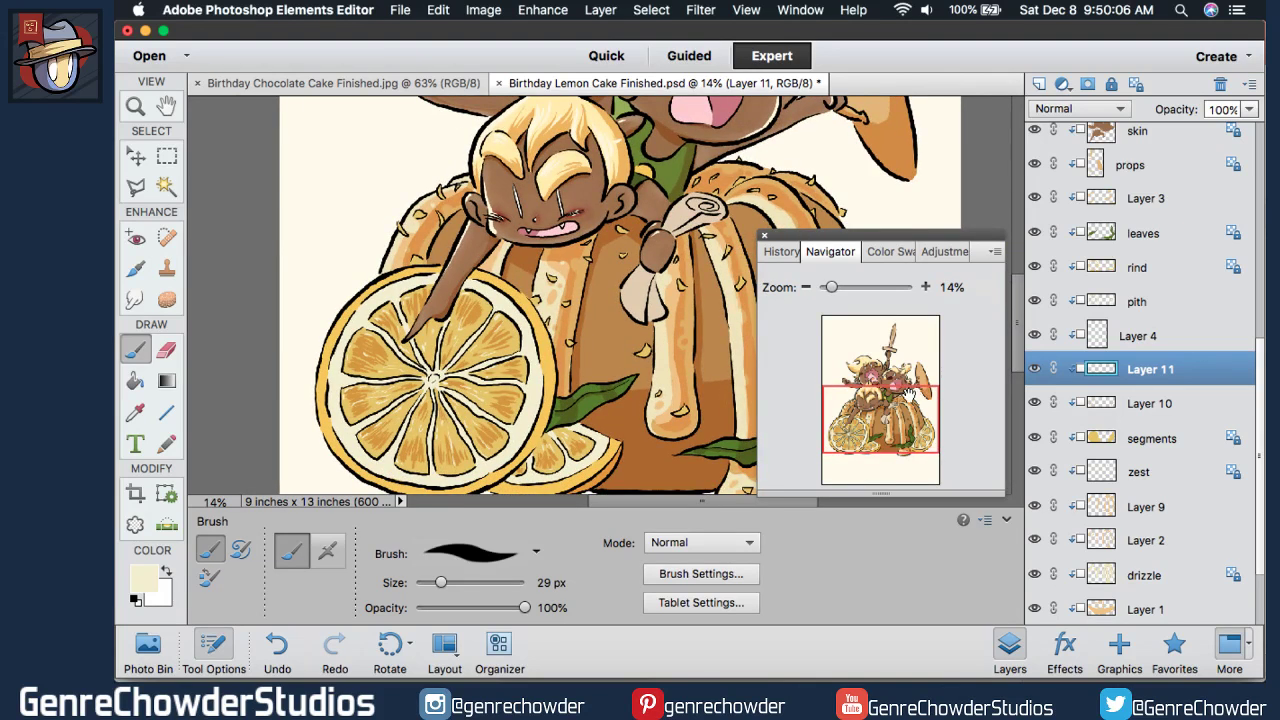
- Add a few more cream pulp highlights around the large slice's lower segments and the small slice beside it
{"action": "left_click_drag", "start_coordinate": [908, 396], "coordinate": [812, 357]}
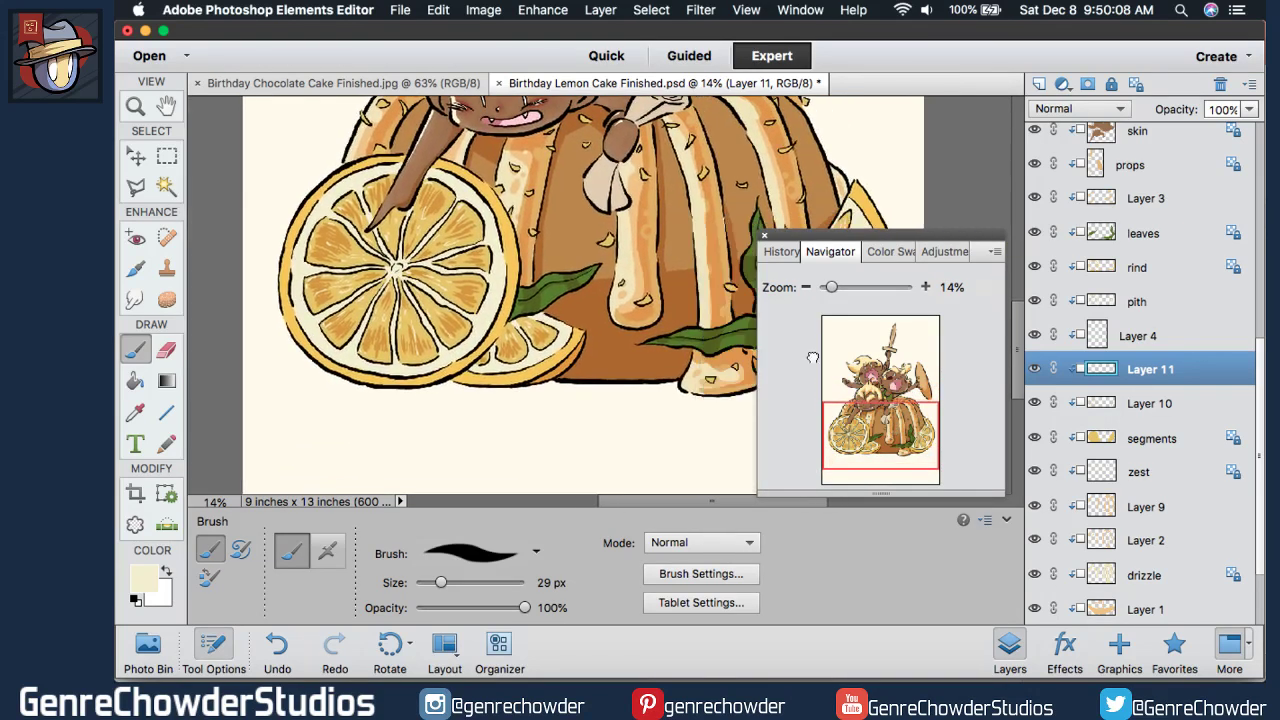
{"action": "left_click_drag", "start_coordinate": [766, 288], "coordinate": [782, 288]}
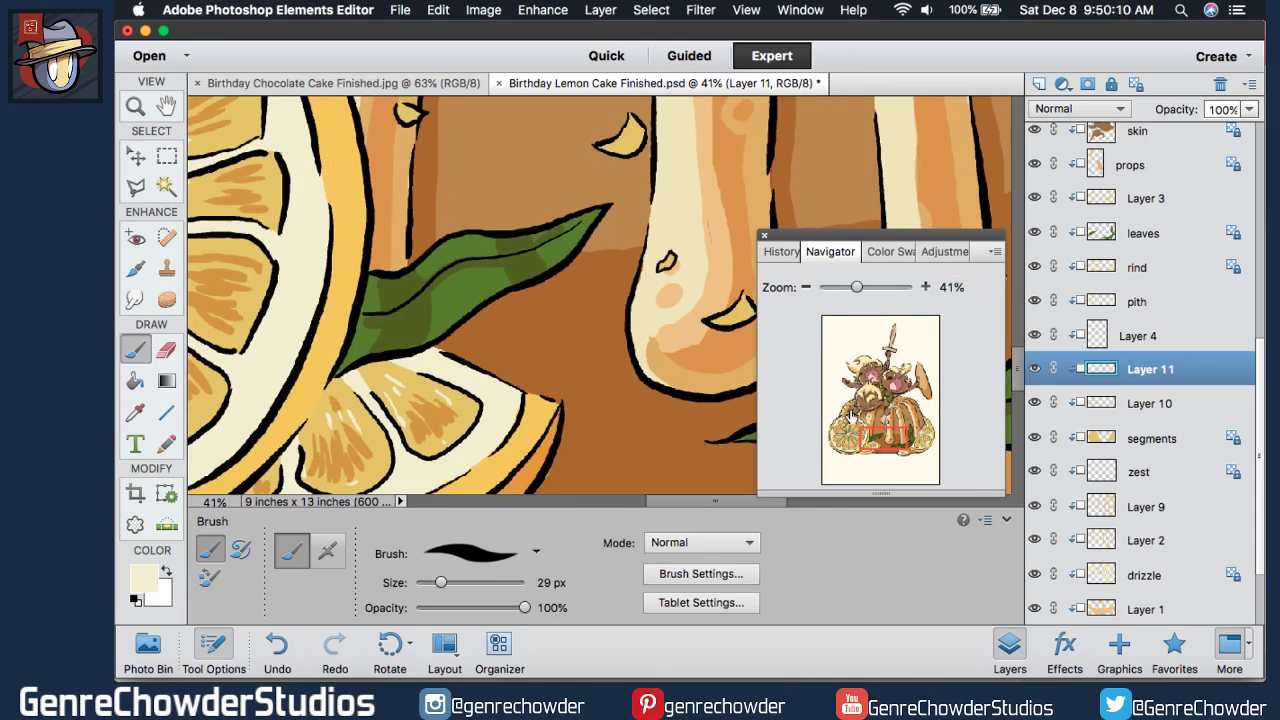
{"action": "mouse_move", "coordinate": [878, 425]}
{"action": "left_mouse_down"}
{"action": "mouse_move", "coordinate": [860, 424]}
{"action": "mouse_move", "coordinate": [866, 447]}
{"action": "left_mouse_up"}
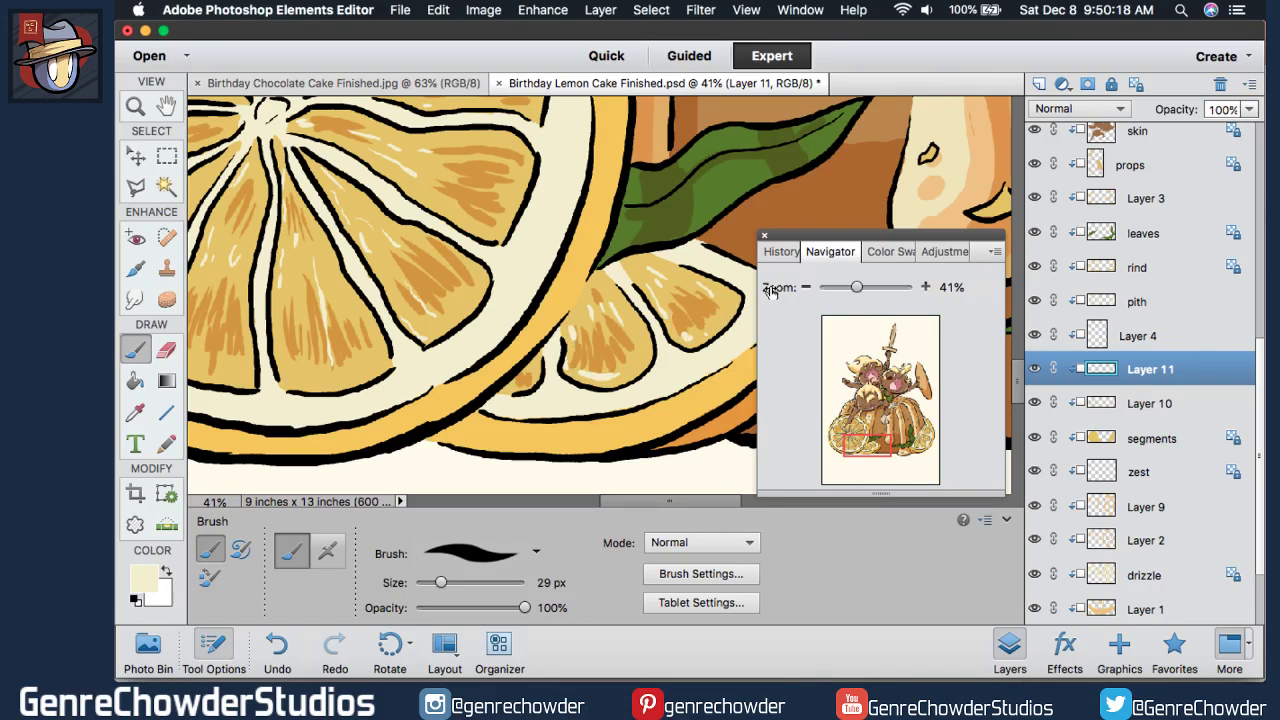
{"action": "left_click_drag", "start_coordinate": [770, 290], "coordinate": [730, 298]}
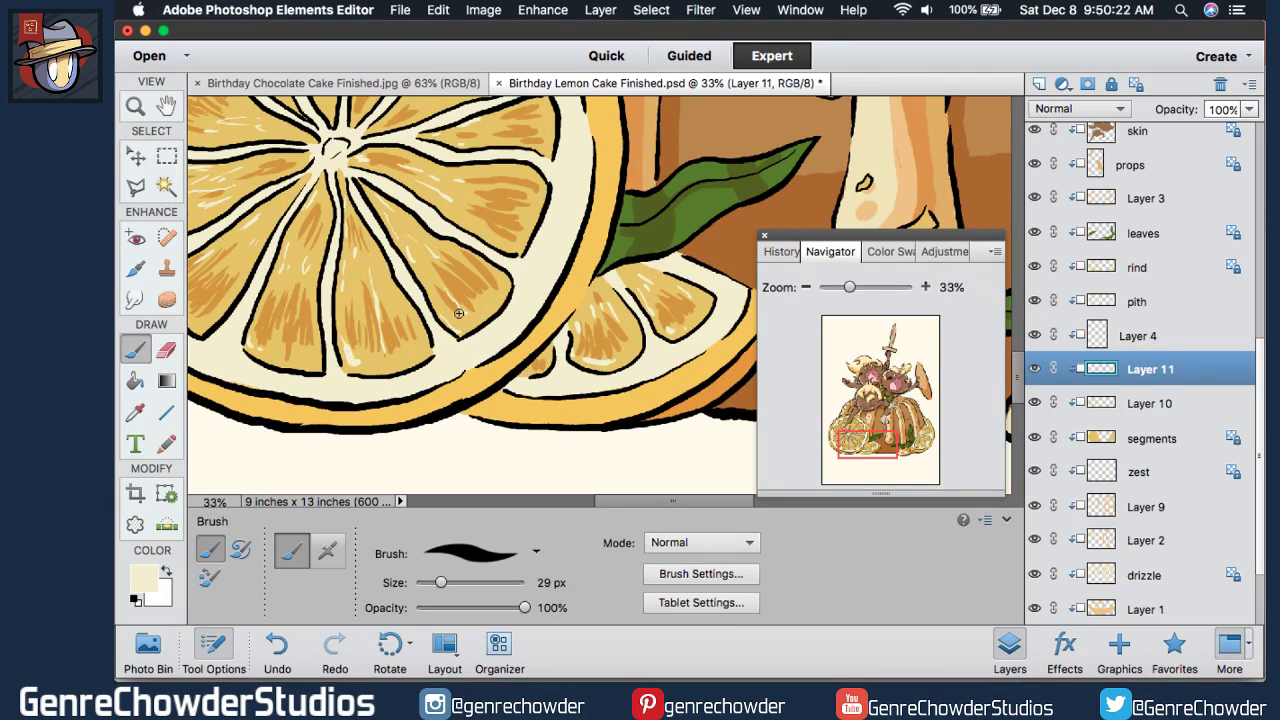
{"action": "left_click_drag", "start_coordinate": [266, 291], "coordinate": [257, 313]}
{"action": "left_click_drag", "start_coordinate": [776, 288], "coordinate": [760, 287]}
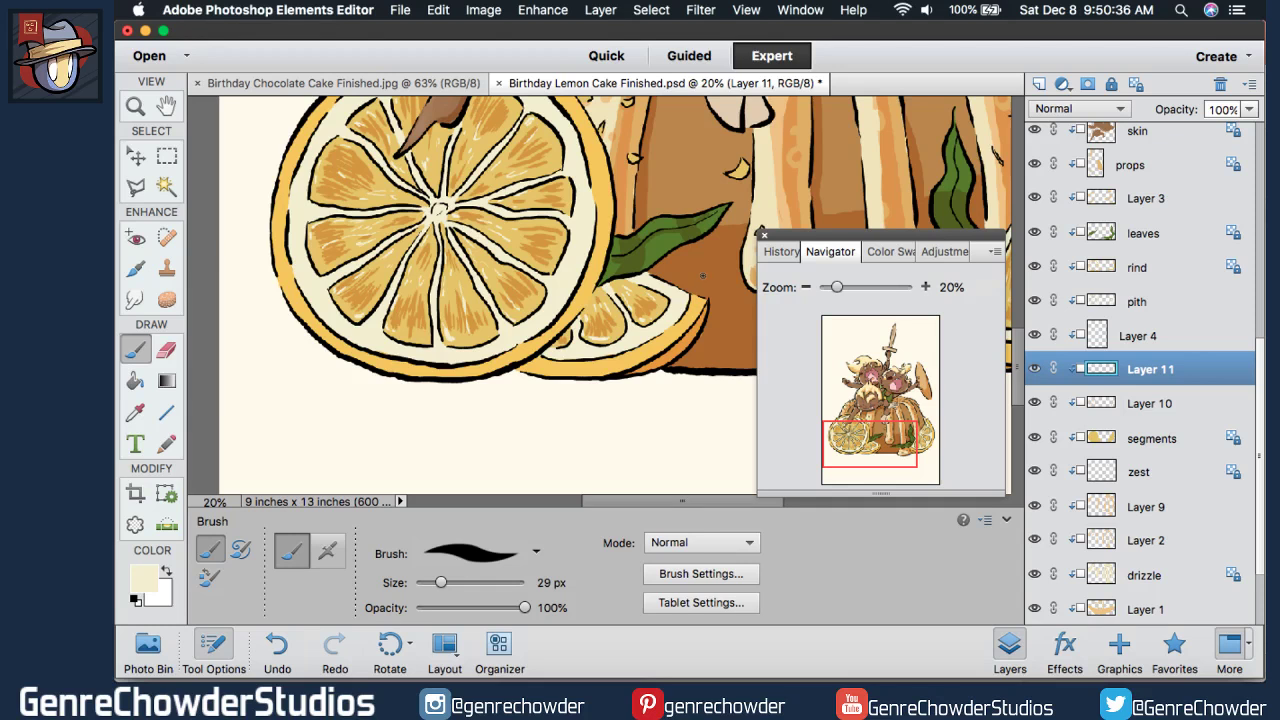
- Examine the lemon slices' pulp texture against the whole illustration and at closer range
{"action": "left_click_drag", "start_coordinate": [778, 287], "coordinate": [768, 287]}
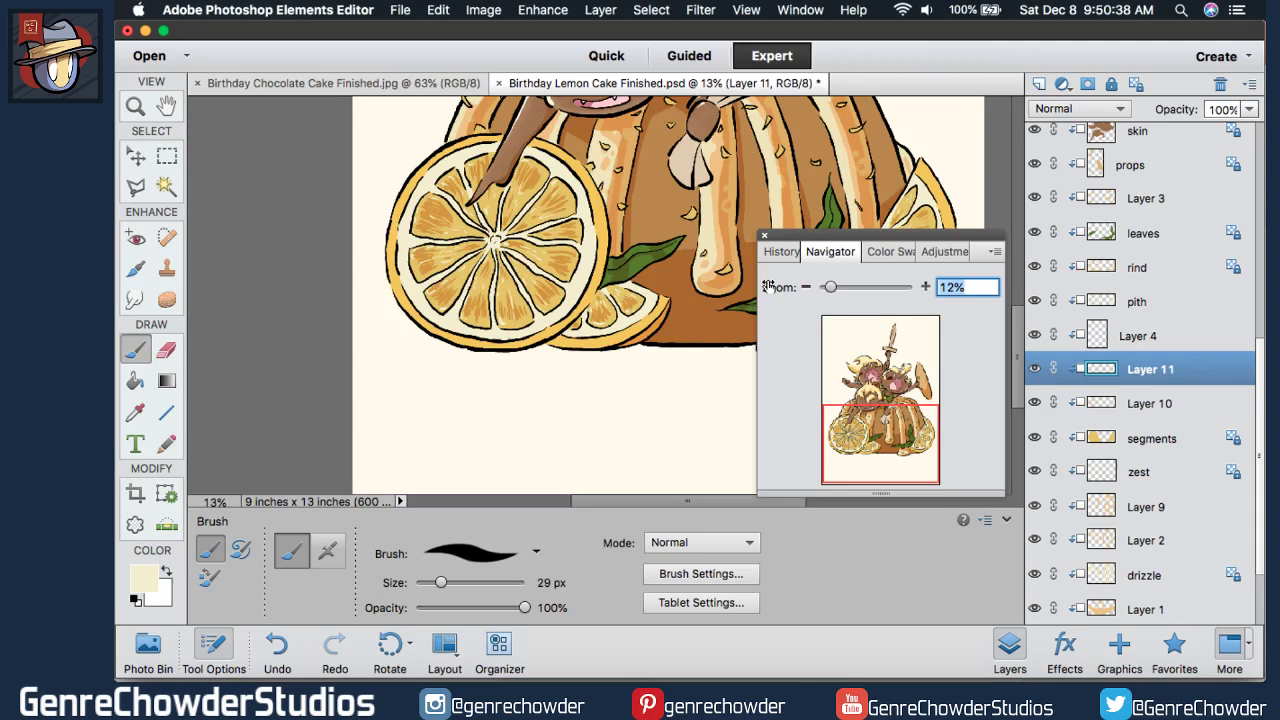
{"action": "left_click_drag", "start_coordinate": [767, 286], "coordinate": [763, 287]}
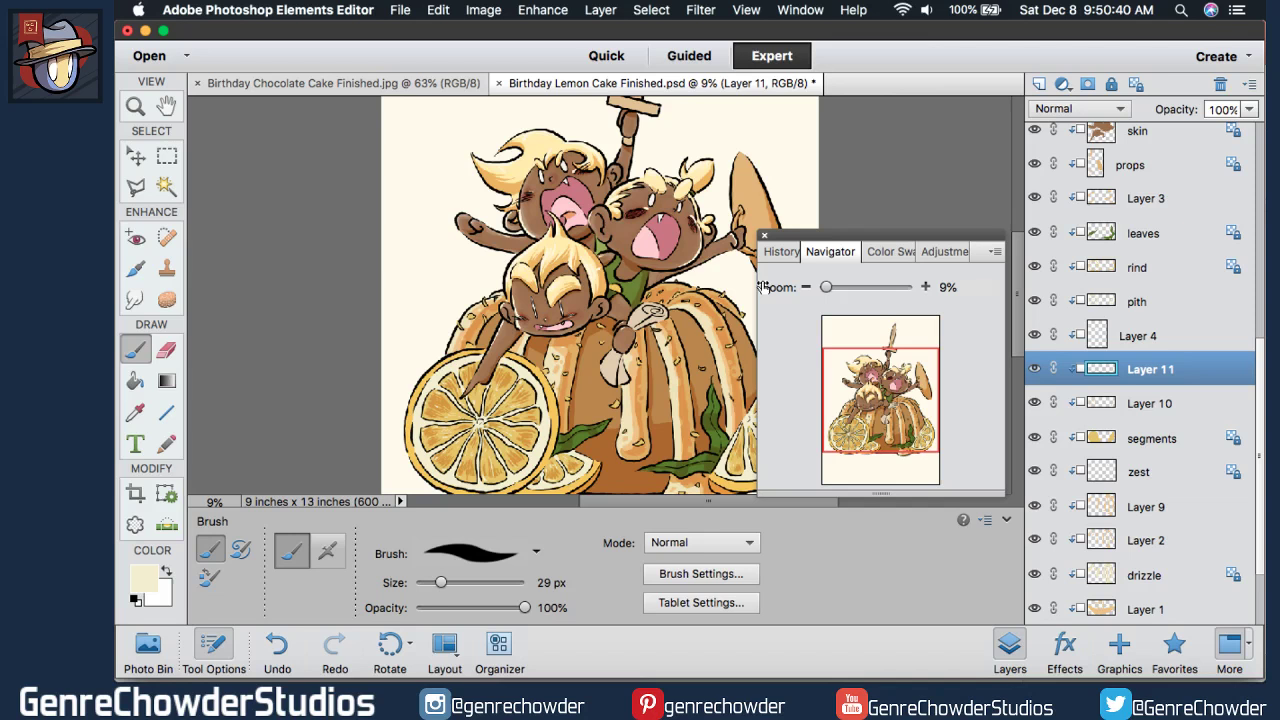
{"action": "left_click_drag", "start_coordinate": [763, 287], "coordinate": [768, 286]}
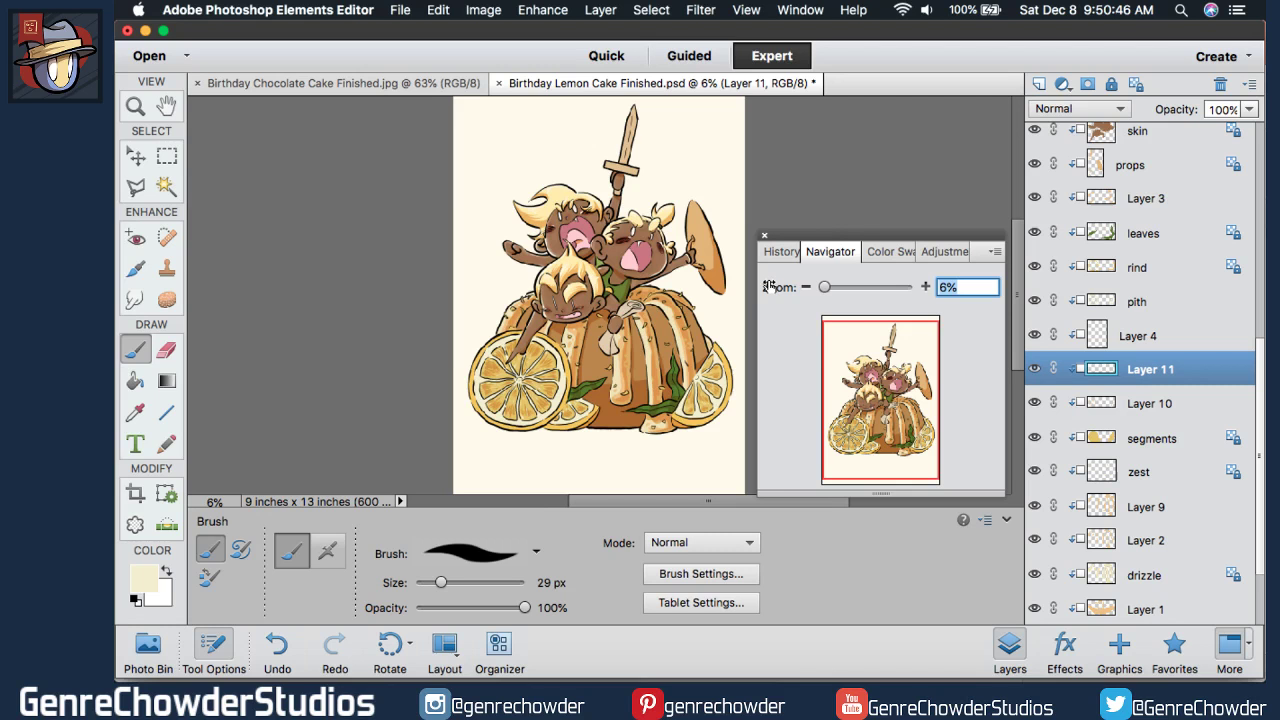
{"action": "type", "text": "13"}
{"action": "key", "text": "Return"}
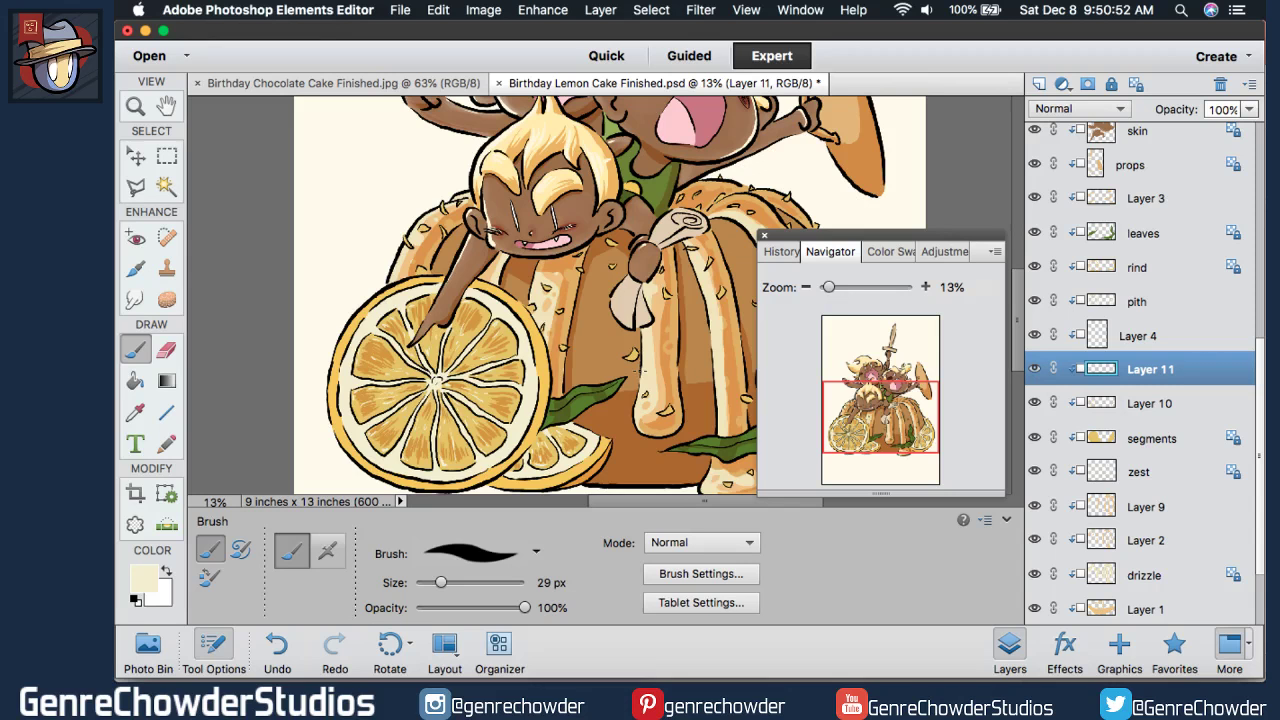
{"action": "left_click_drag", "start_coordinate": [785, 287], "coordinate": [770, 286]}
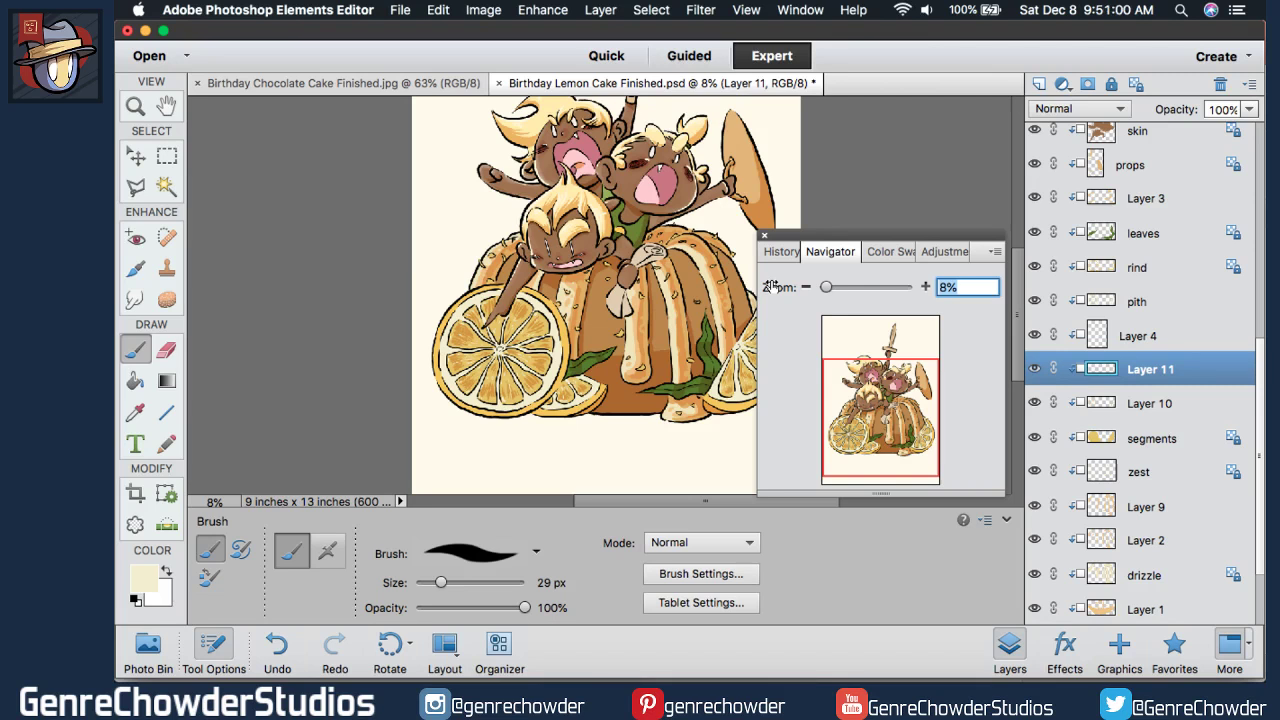
{"action": "left_click_drag", "start_coordinate": [769, 287], "coordinate": [1016, 322]}
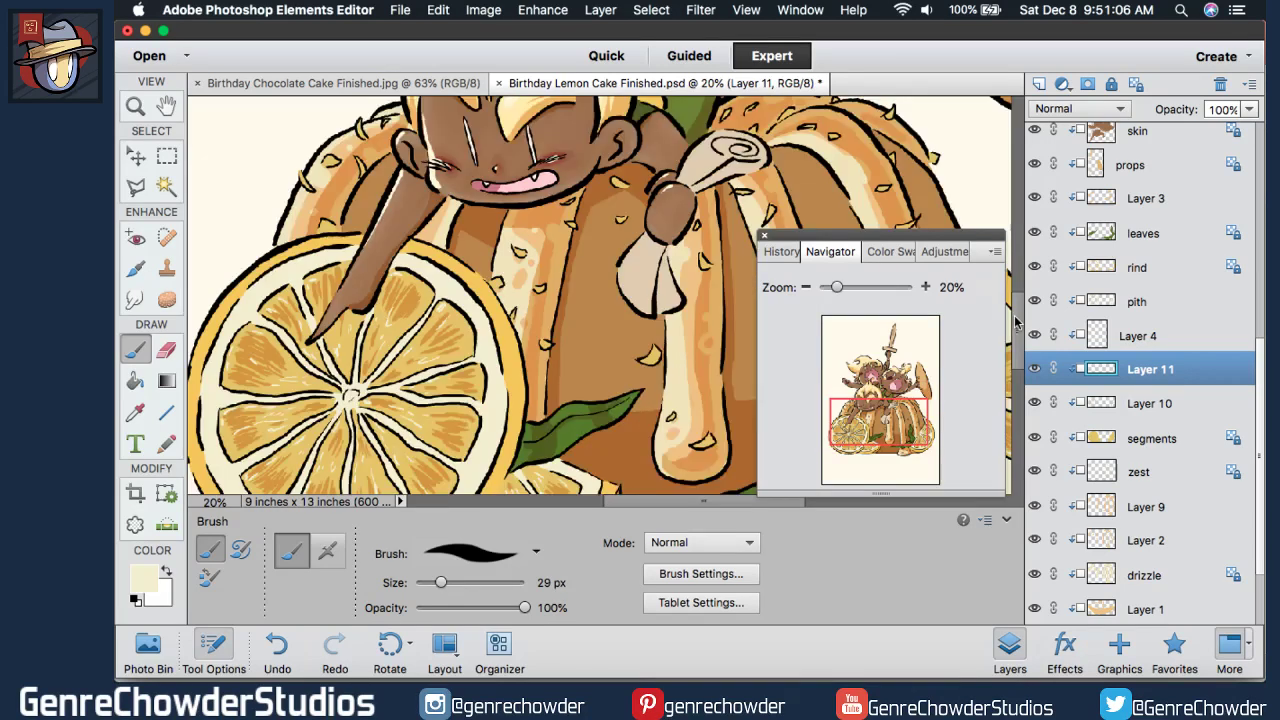
{"action": "scroll", "coordinate": [1016, 322], "scroll_direction": "down", "scroll_amount": 5}
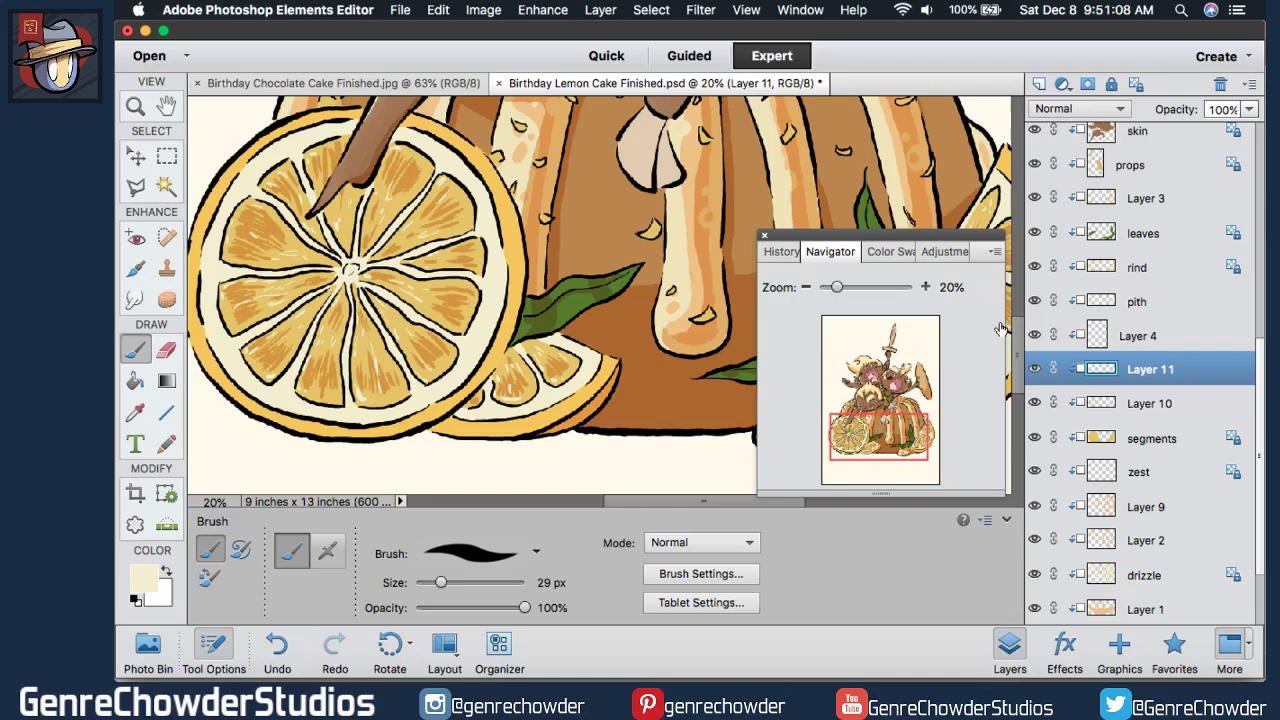
- Collapse the Navigator and add a new layer directly above the rind layer
{"action": "left_click", "coordinate": [829, 251]}
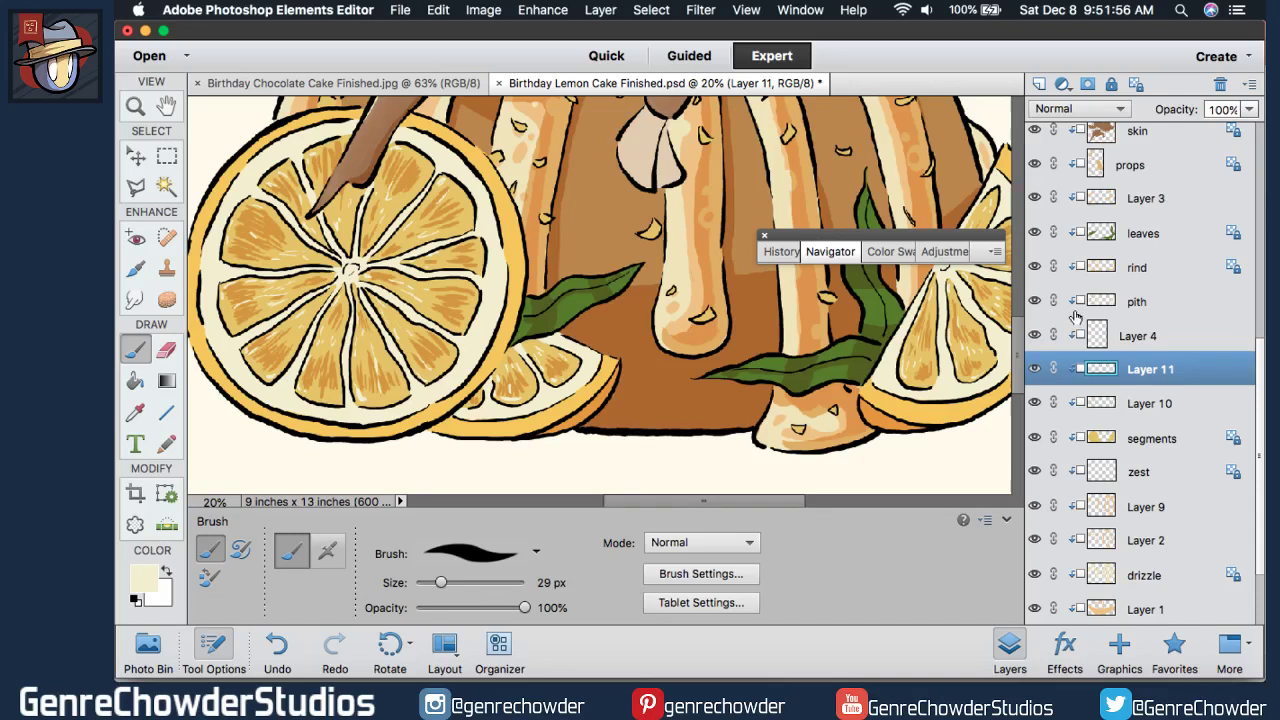
{"action": "scroll", "coordinate": [1020, 352], "scroll_direction": "up", "scroll_amount": 2}
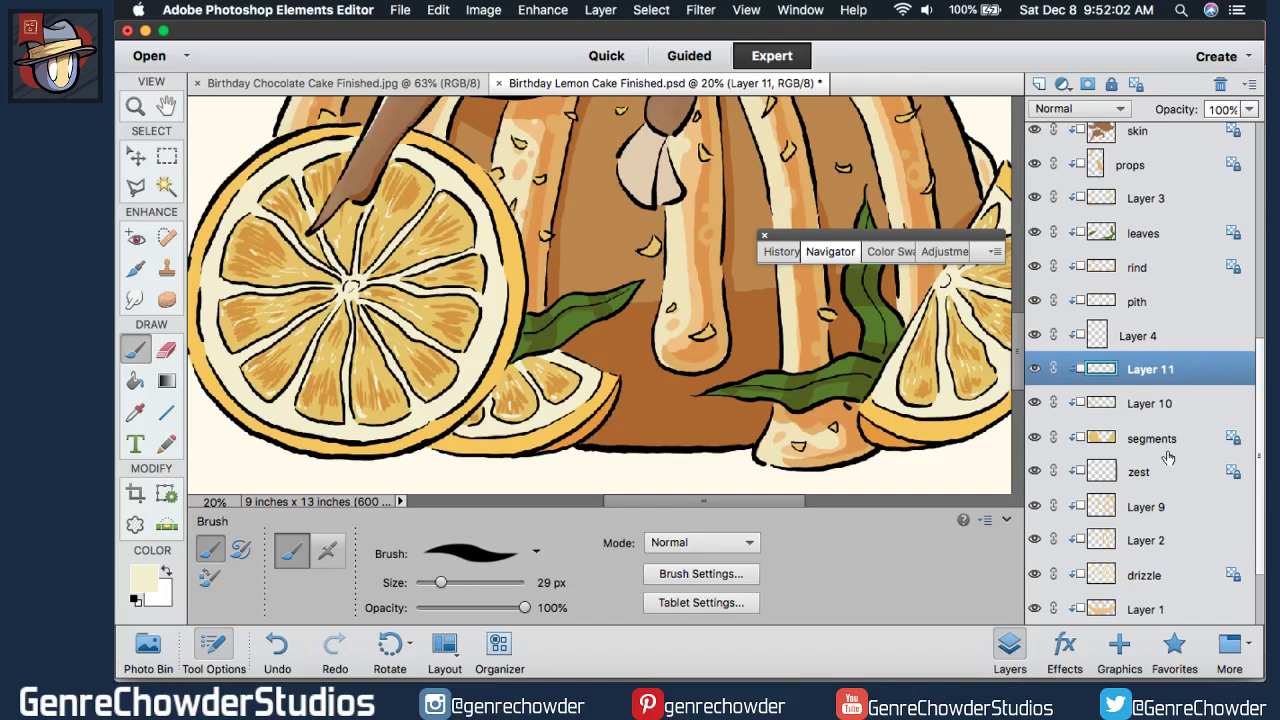
{"action": "left_click", "coordinate": [1140, 267]}
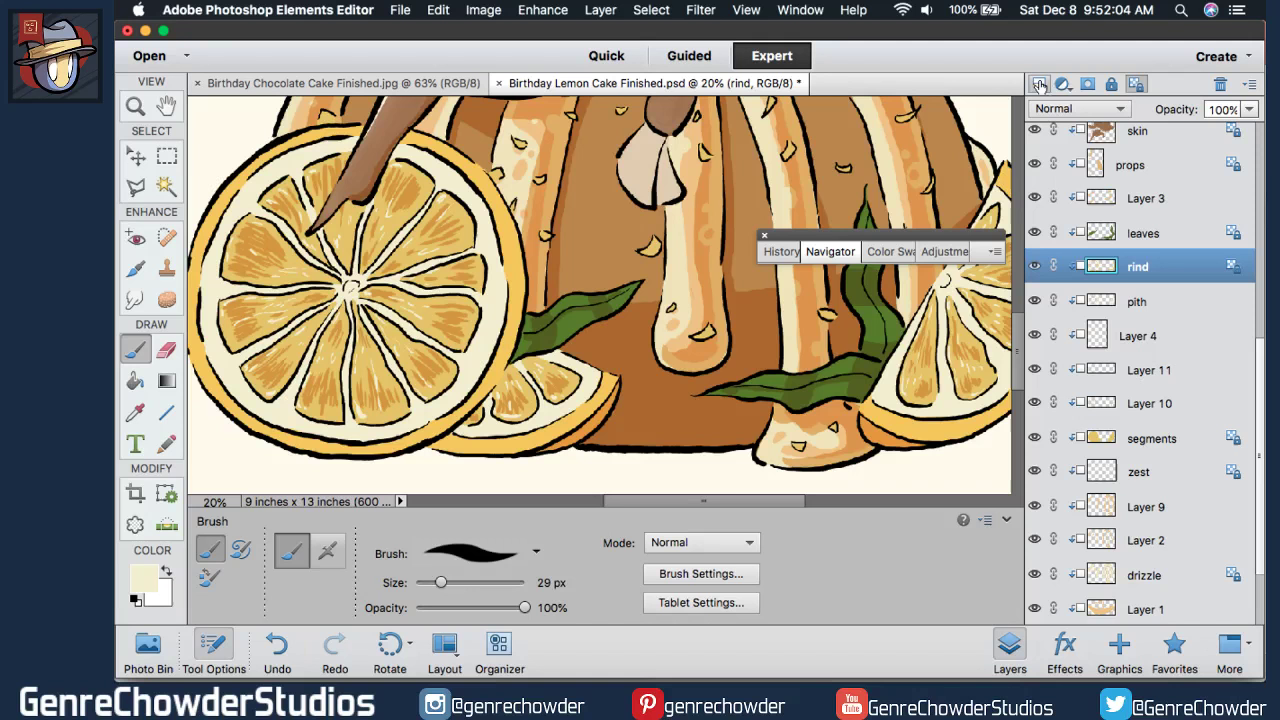
{"action": "left_click", "coordinate": [1040, 84]}
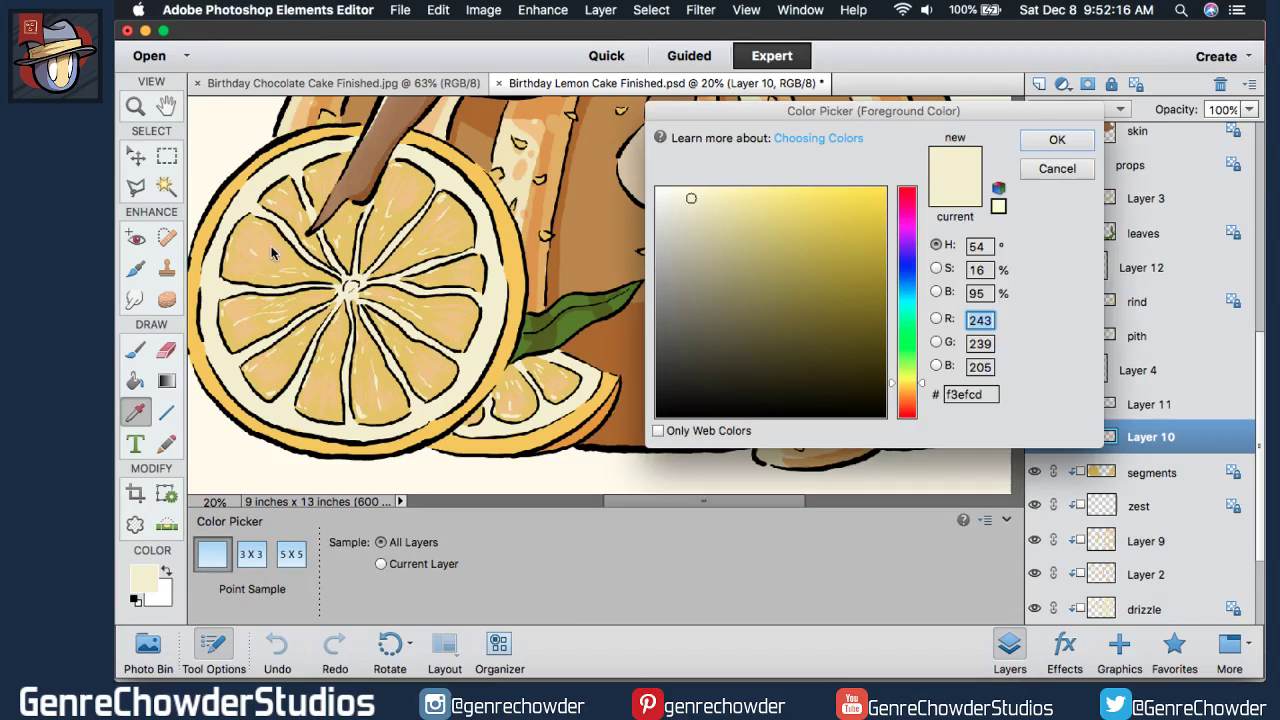
- Sample the light orange pulp shade from the large lemon slice and set Layer 10's blend mode to Multiply
{"action": "left_click", "coordinate": [252, 246]}
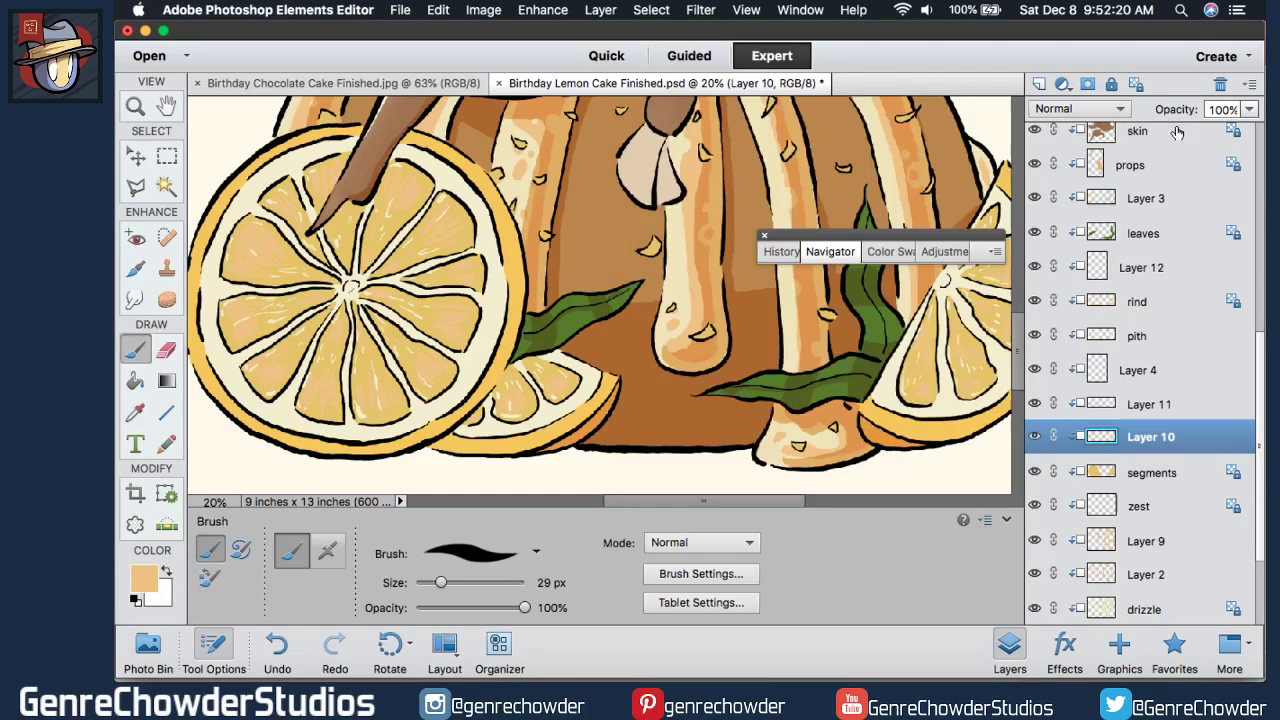
{"action": "left_click", "coordinate": [1080, 108]}
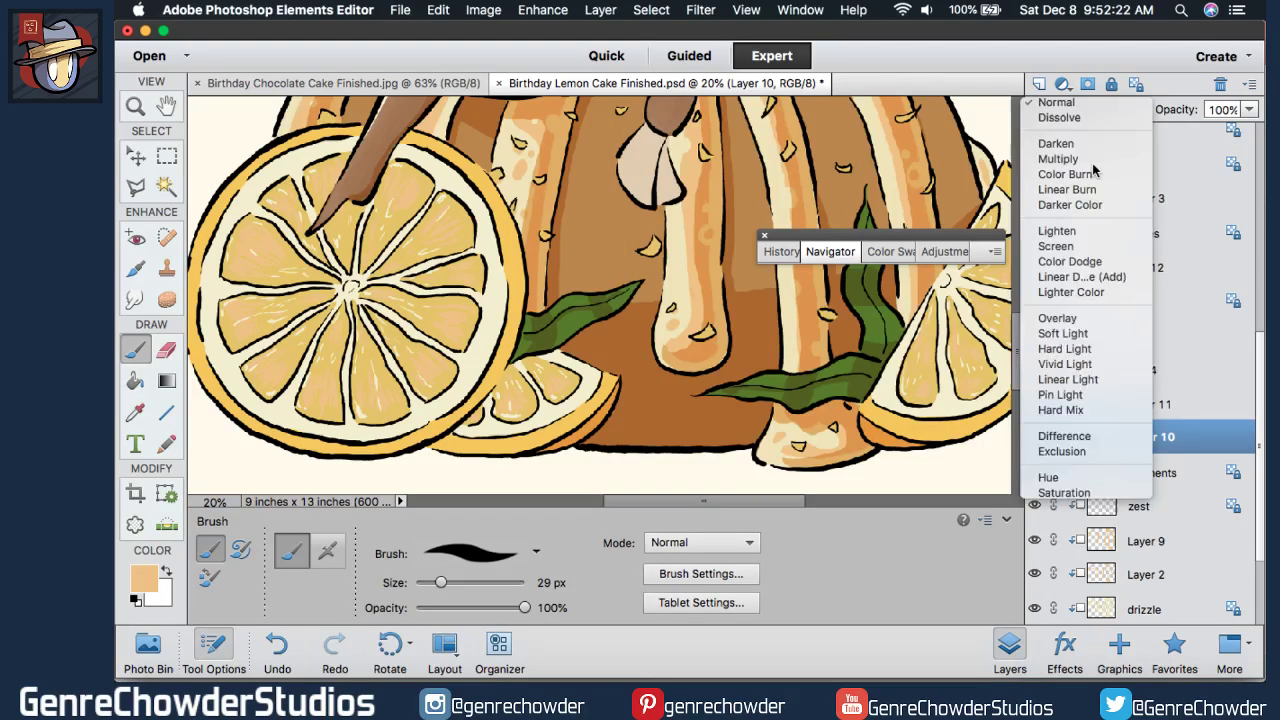
{"action": "left_click", "coordinate": [1092, 162]}
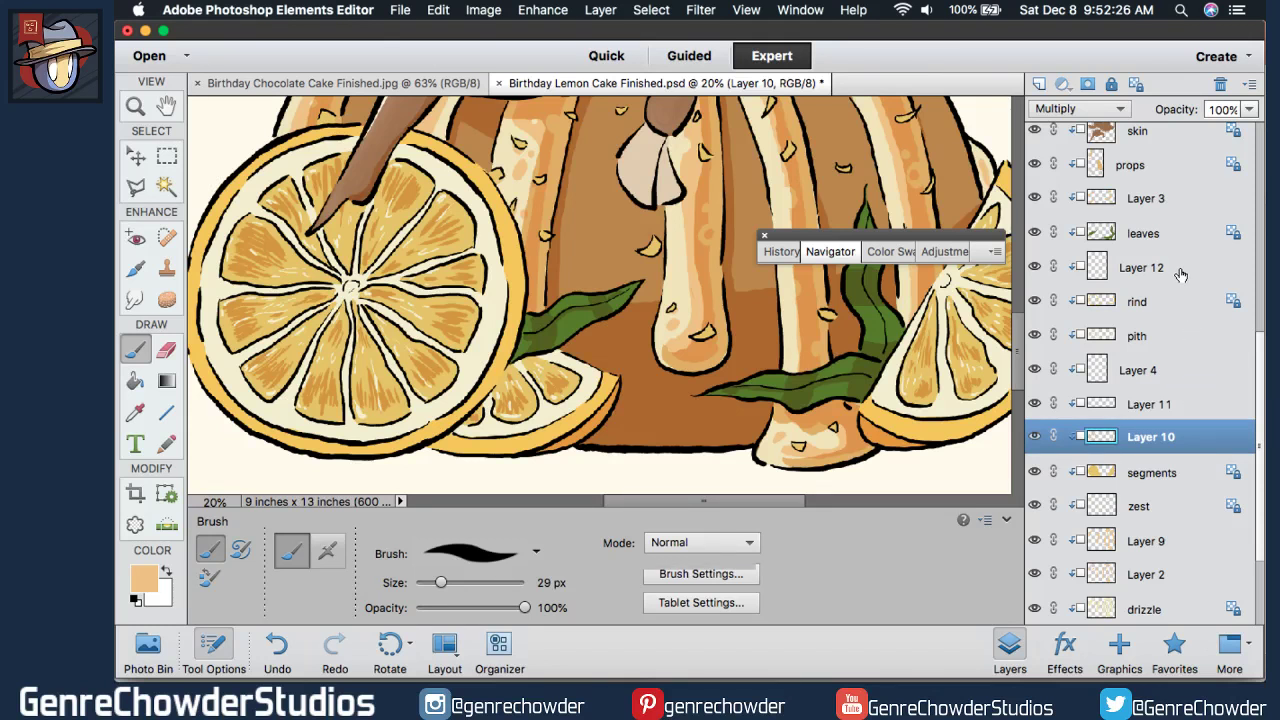
- Set Layer 12 above the rind layer to Multiply and paint light orange shading speckles along the rinds of the lemon slices
{"action": "left_click", "coordinate": [1150, 267]}
{"action": "left_click", "coordinate": [1080, 108]}
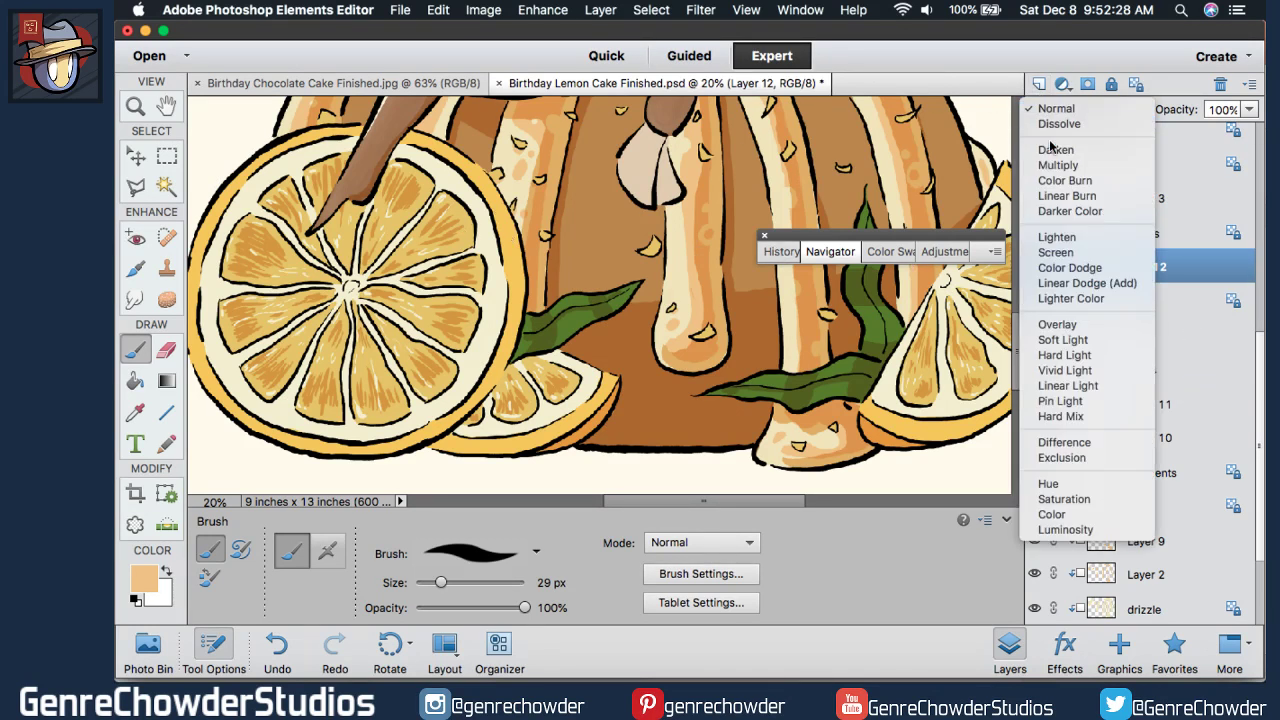
{"action": "left_click", "coordinate": [1050, 164]}
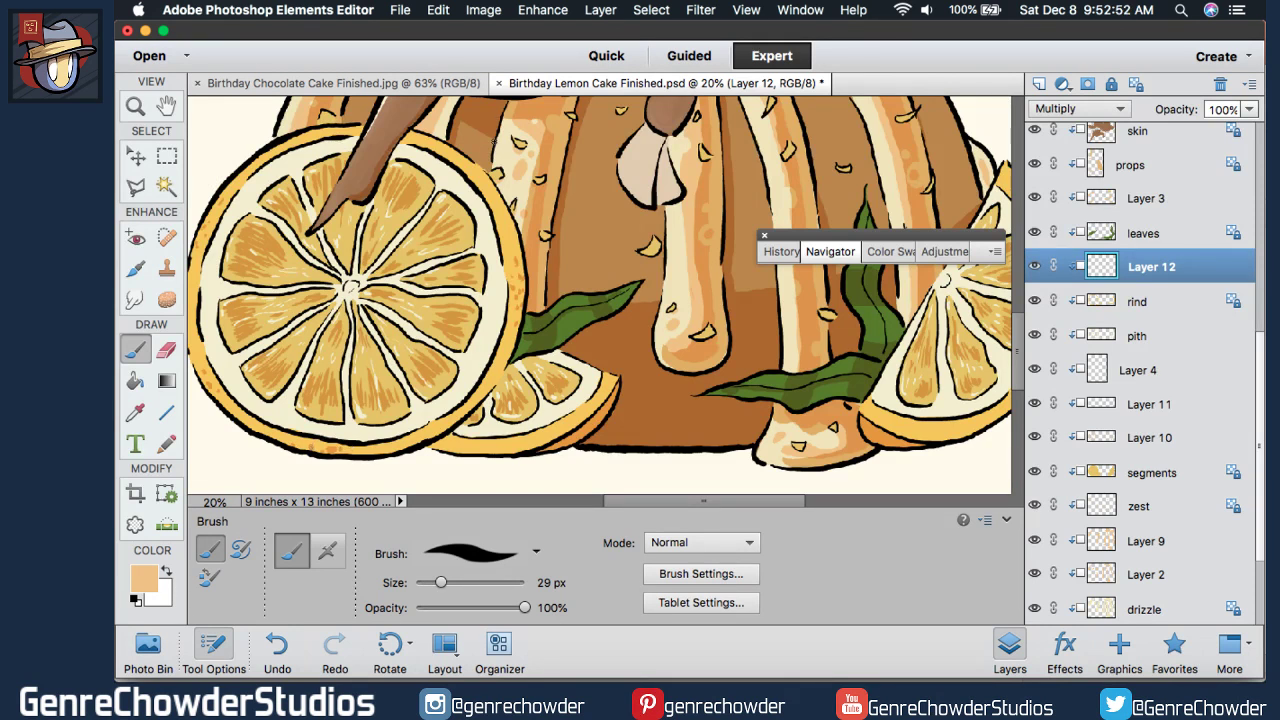
{"action": "mouse_move", "coordinate": [494, 142]}
{"action": "left_mouse_down"}
{"action": "mouse_move", "coordinate": [420, 138]}
{"action": "mouse_move", "coordinate": [428, 146]}
{"action": "left_mouse_up"}
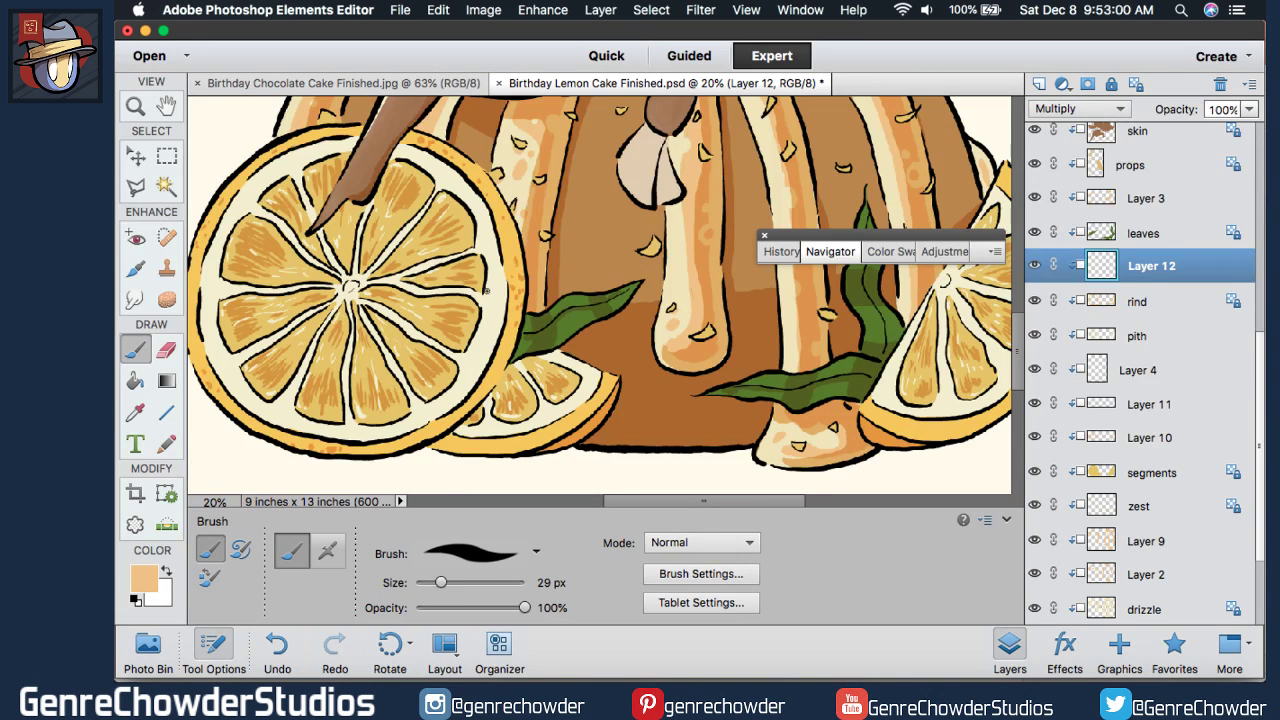
{"action": "left_click_drag", "start_coordinate": [706, 500], "coordinate": [758, 500]}
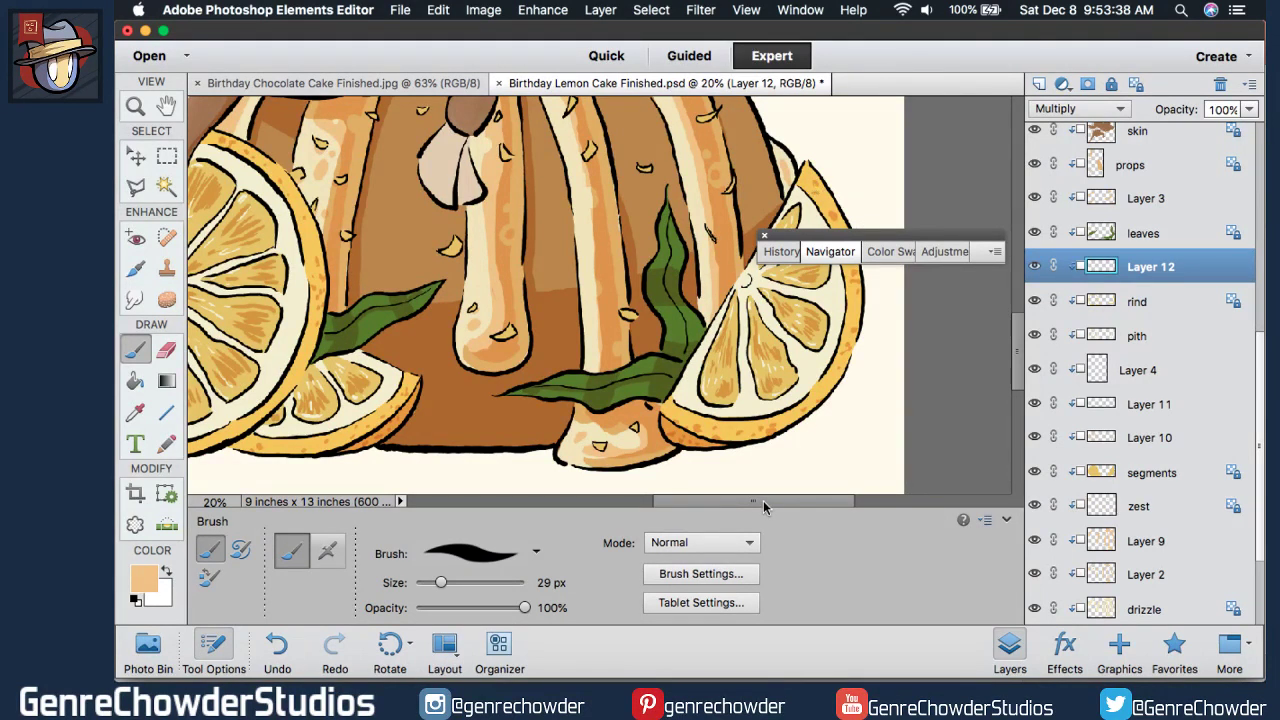
{"action": "left_click_drag", "start_coordinate": [763, 500], "coordinate": [697, 500]}
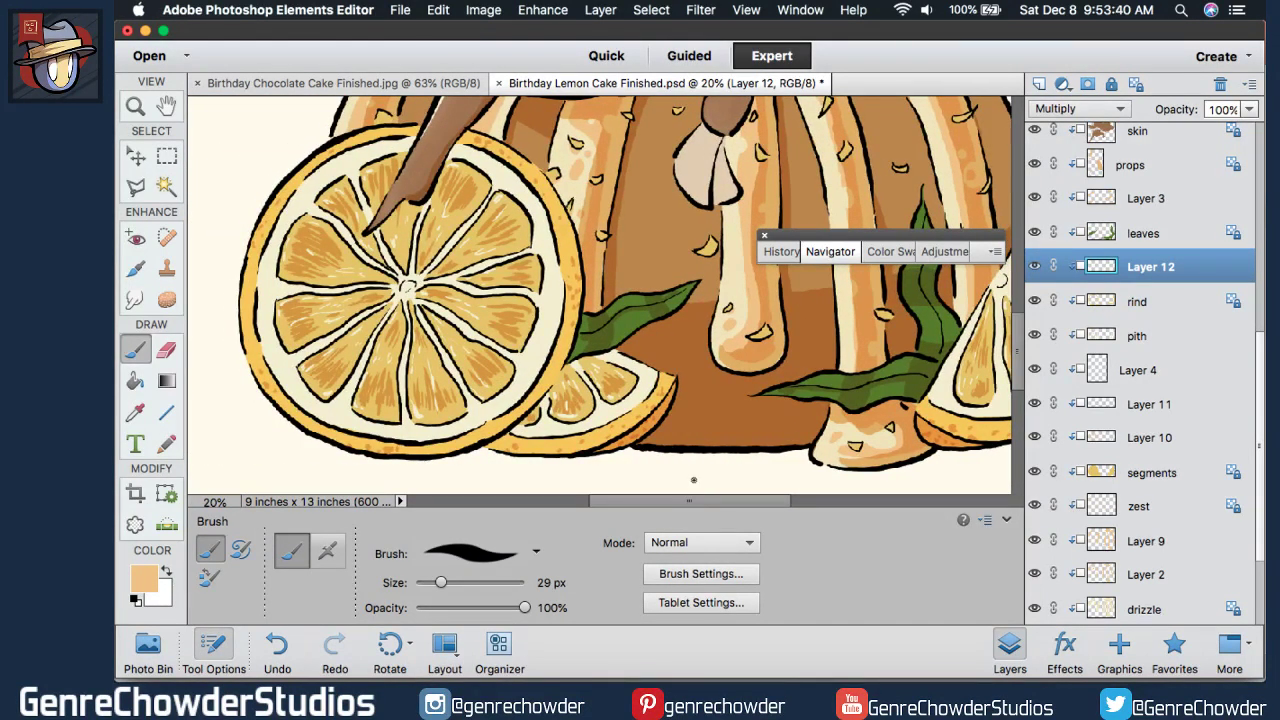
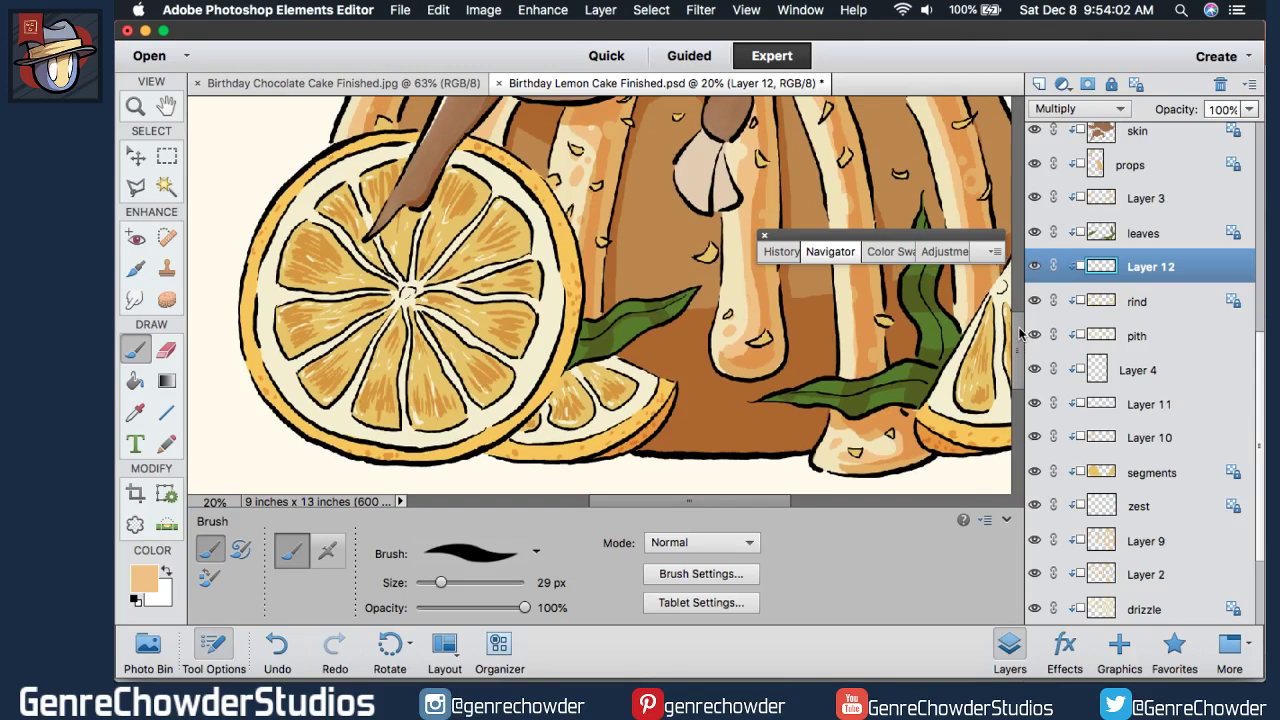
- Examine the shaded lemon slices and rinds at close range and against the whole illustration
{"action": "scroll", "coordinate": [1026, 340], "scroll_direction": "up", "scroll_amount": 5}
{"action": "scroll", "coordinate": [1013, 340], "scroll_direction": "down", "scroll_amount": 5}
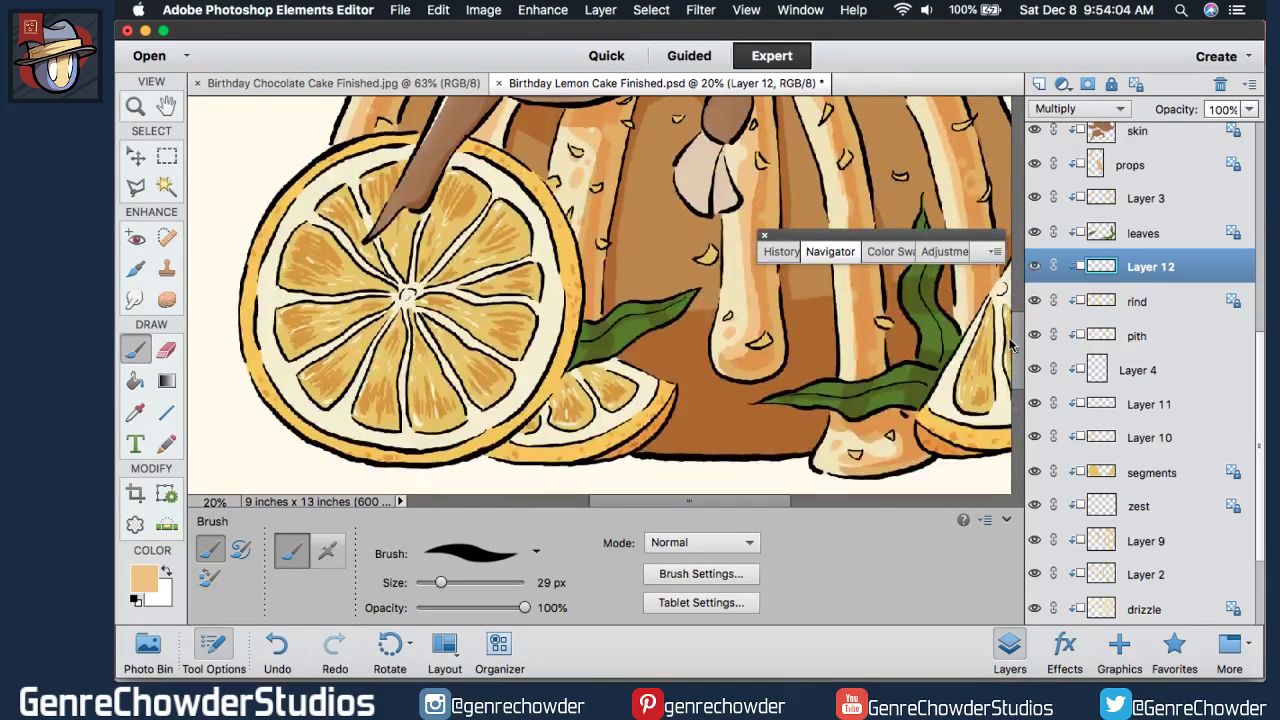
{"action": "scroll", "coordinate": [1013, 340], "scroll_direction": "up", "scroll_amount": 1}
{"action": "scroll", "coordinate": [1013, 340], "scroll_direction": "down", "scroll_amount": 1}
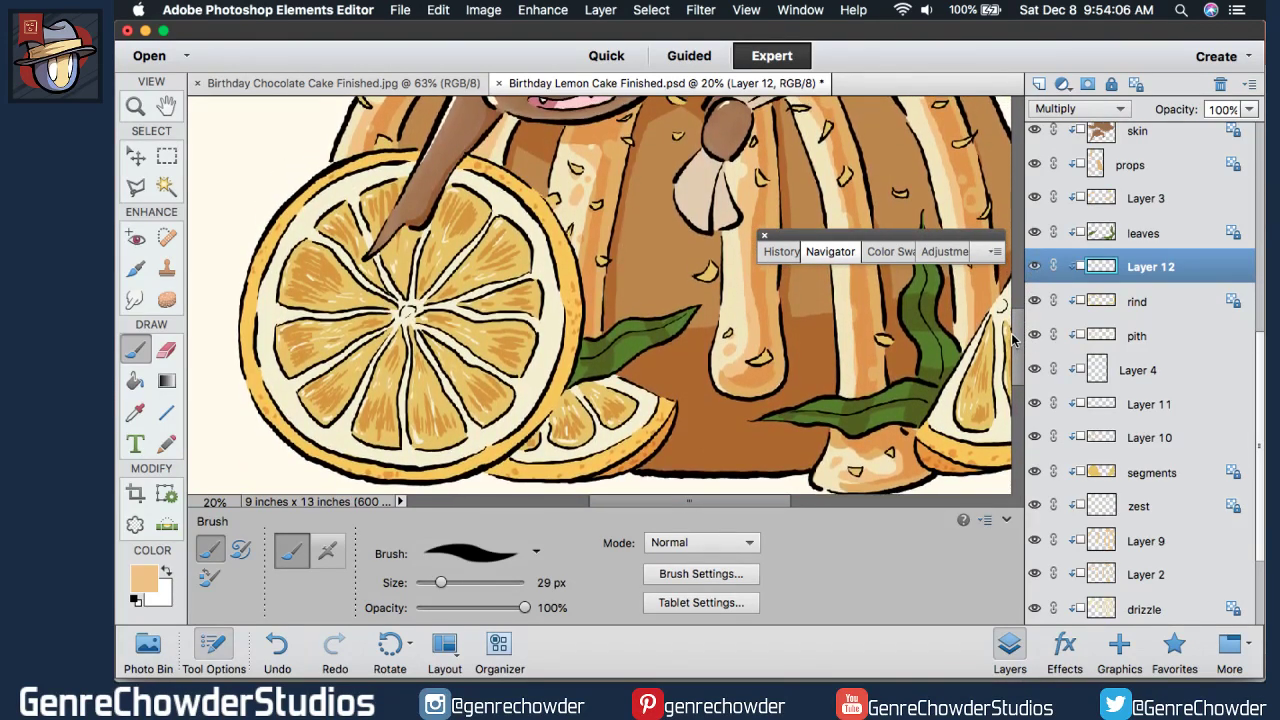
{"action": "scroll", "coordinate": [1013, 340], "scroll_direction": "up", "scroll_amount": 1}
{"action": "scroll", "coordinate": [1013, 340], "scroll_direction": "down", "scroll_amount": 2}
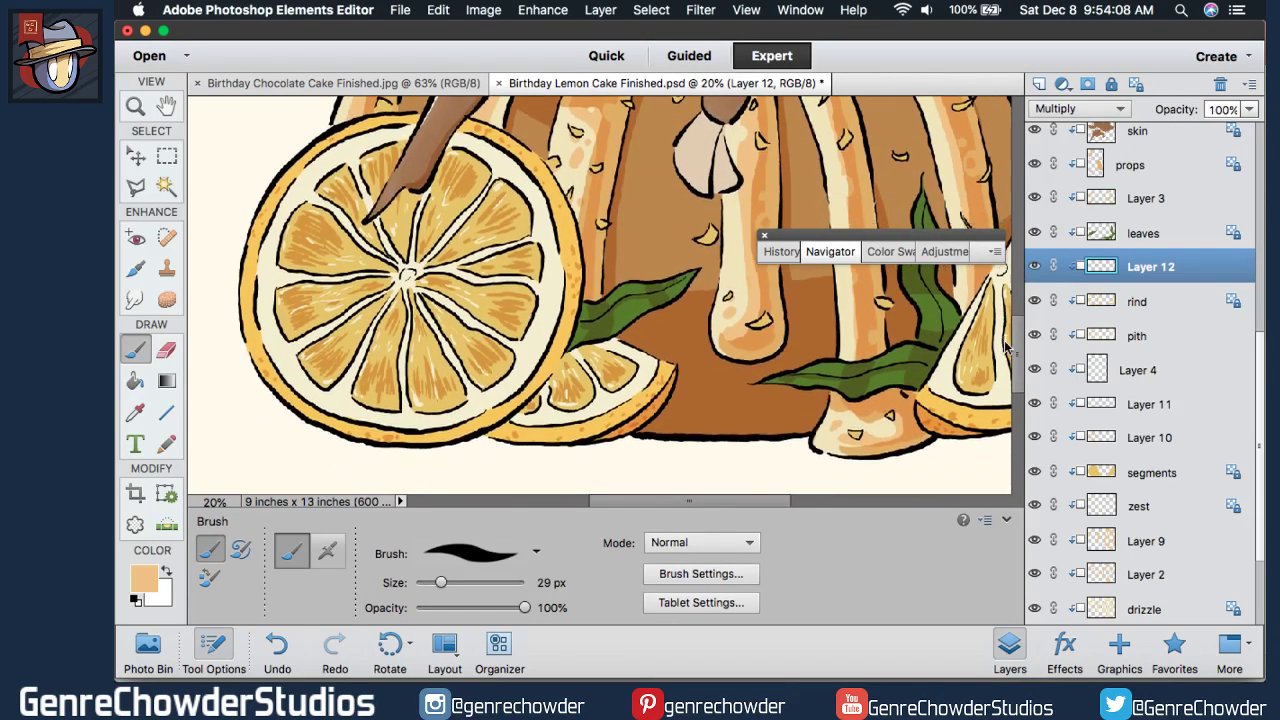
{"action": "scroll", "coordinate": [1013, 340], "scroll_direction": "up", "scroll_amount": 2}
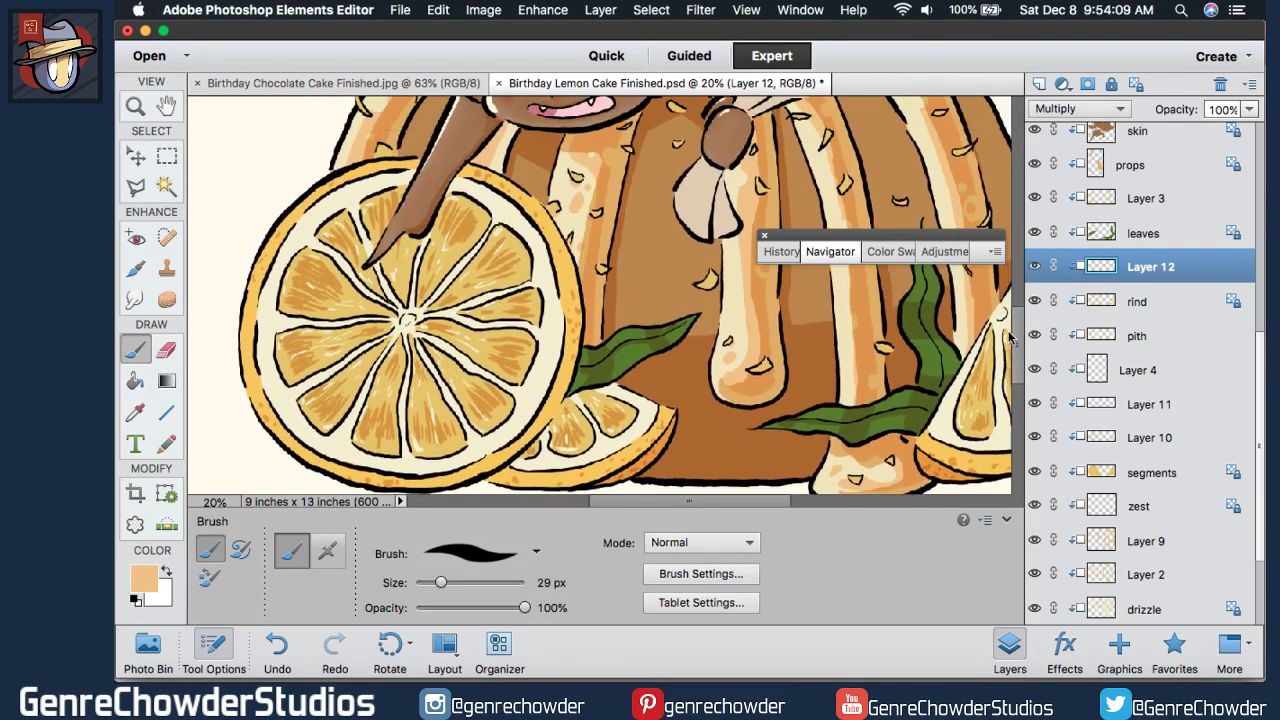
{"action": "left_click", "coordinate": [826, 253]}
{"action": "mouse_move", "coordinate": [771, 292]}
{"action": "left_mouse_down"}
{"action": "mouse_move", "coordinate": [759, 292]}
{"action": "mouse_move", "coordinate": [775, 290]}
{"action": "left_mouse_up"}
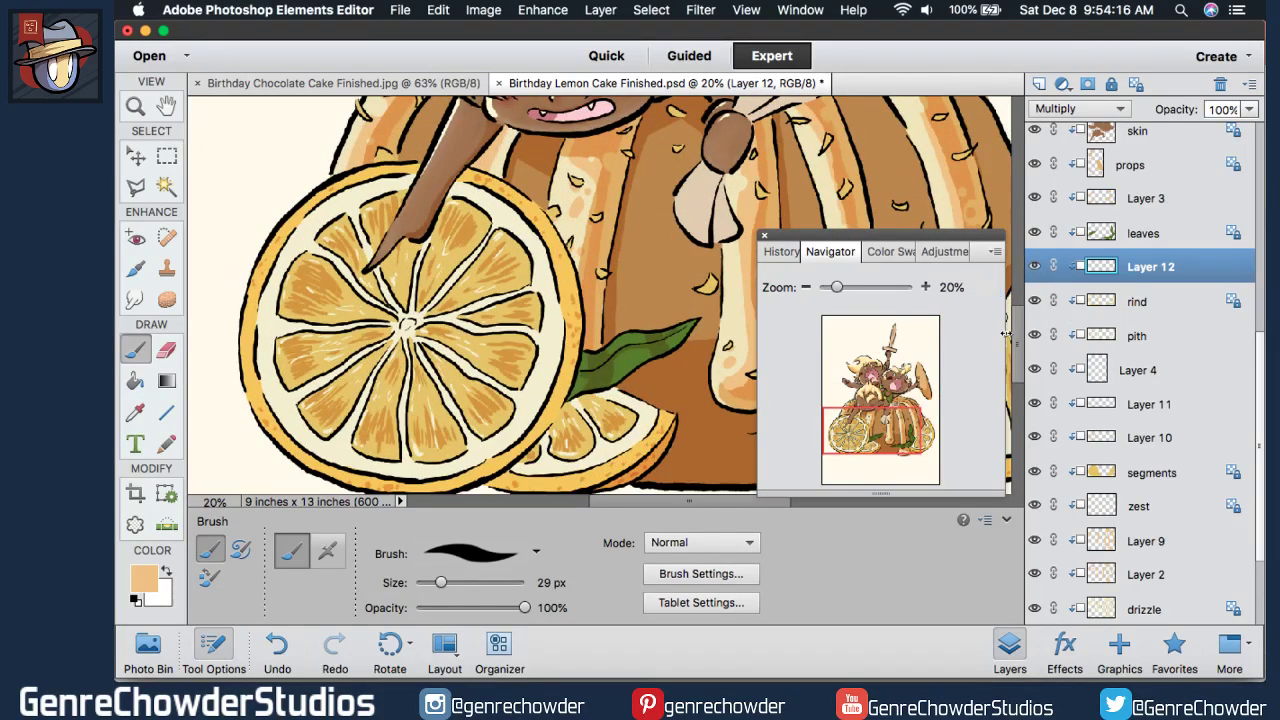
{"action": "scroll", "coordinate": [1015, 350], "scroll_direction": "down", "scroll_amount": 3}
{"action": "left_click_drag", "start_coordinate": [1015, 355], "coordinate": [1020, 290]}
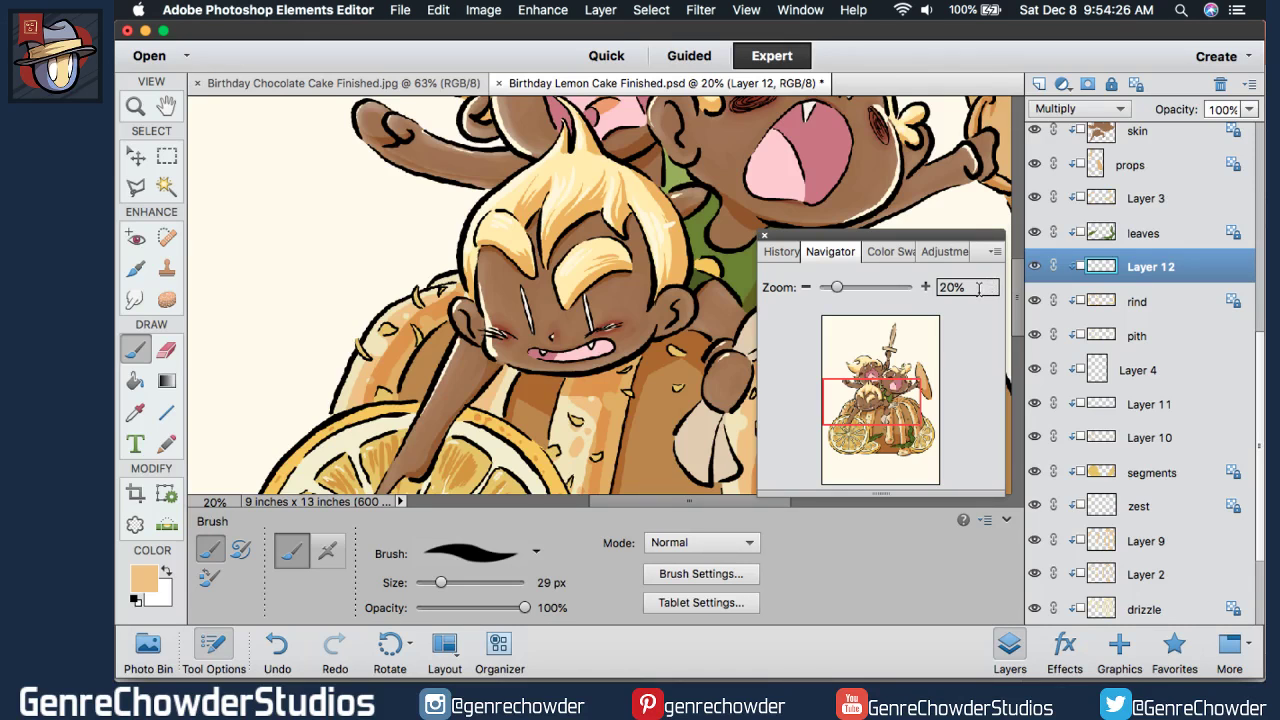
{"action": "mouse_move", "coordinate": [674, 506]}
{"action": "left_mouse_down"}
{"action": "mouse_move", "coordinate": [713, 500]}
{"action": "mouse_move", "coordinate": [686, 500]}
{"action": "left_mouse_up"}
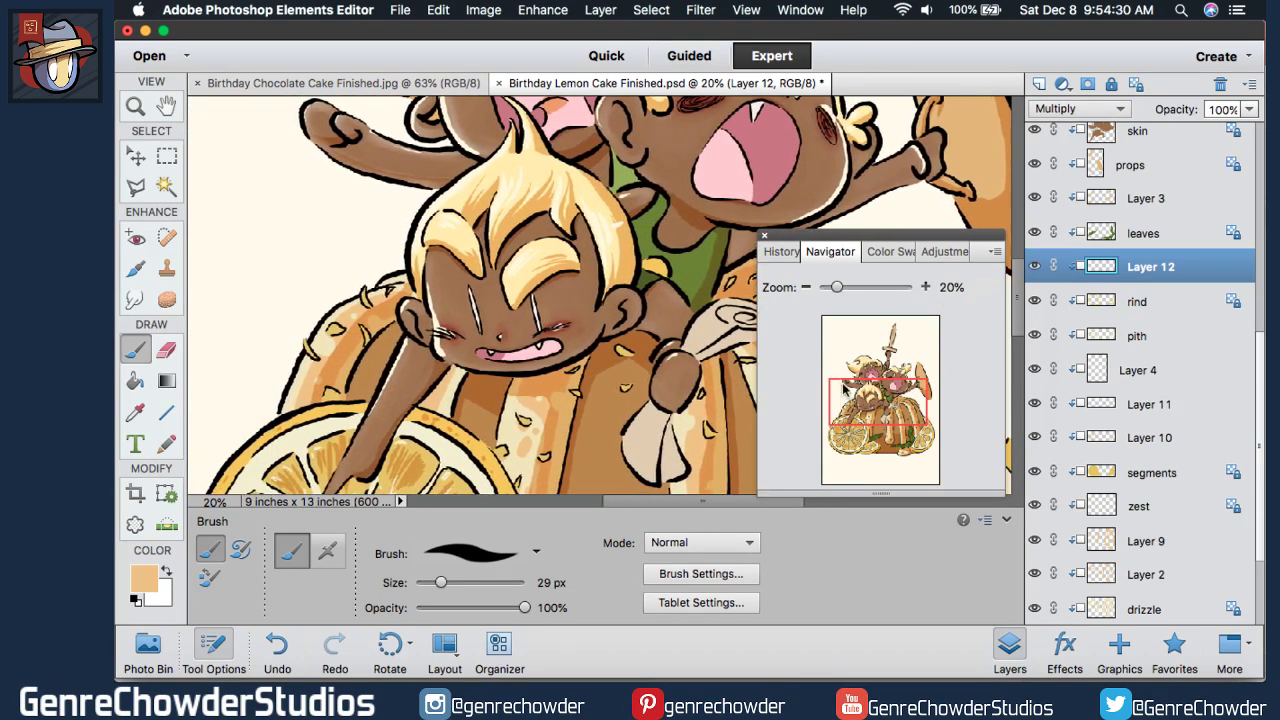
{"action": "scroll", "coordinate": [1010, 345], "scroll_direction": "down", "scroll_amount": 3}
{"action": "scroll", "coordinate": [1003, 367], "scroll_direction": "up", "scroll_amount": 5}
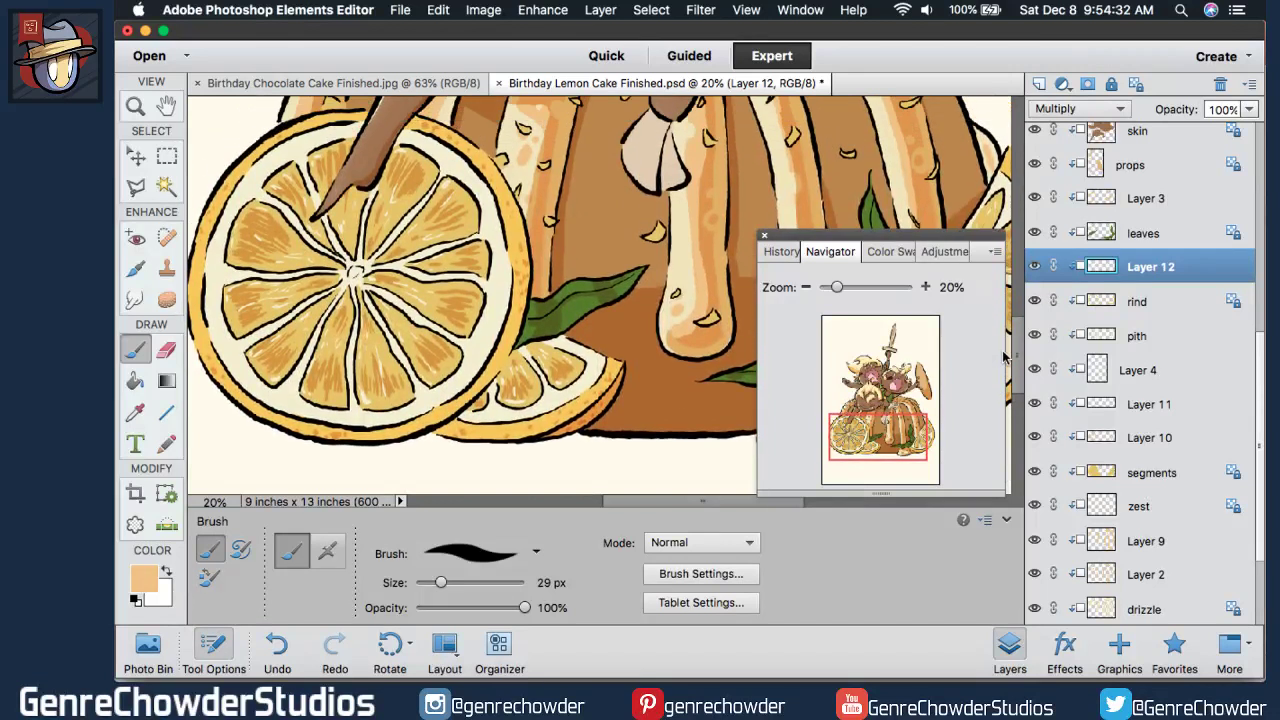
{"action": "left_click_drag", "start_coordinate": [762, 292], "coordinate": [740, 296]}
{"action": "left_click", "coordinate": [828, 253]}
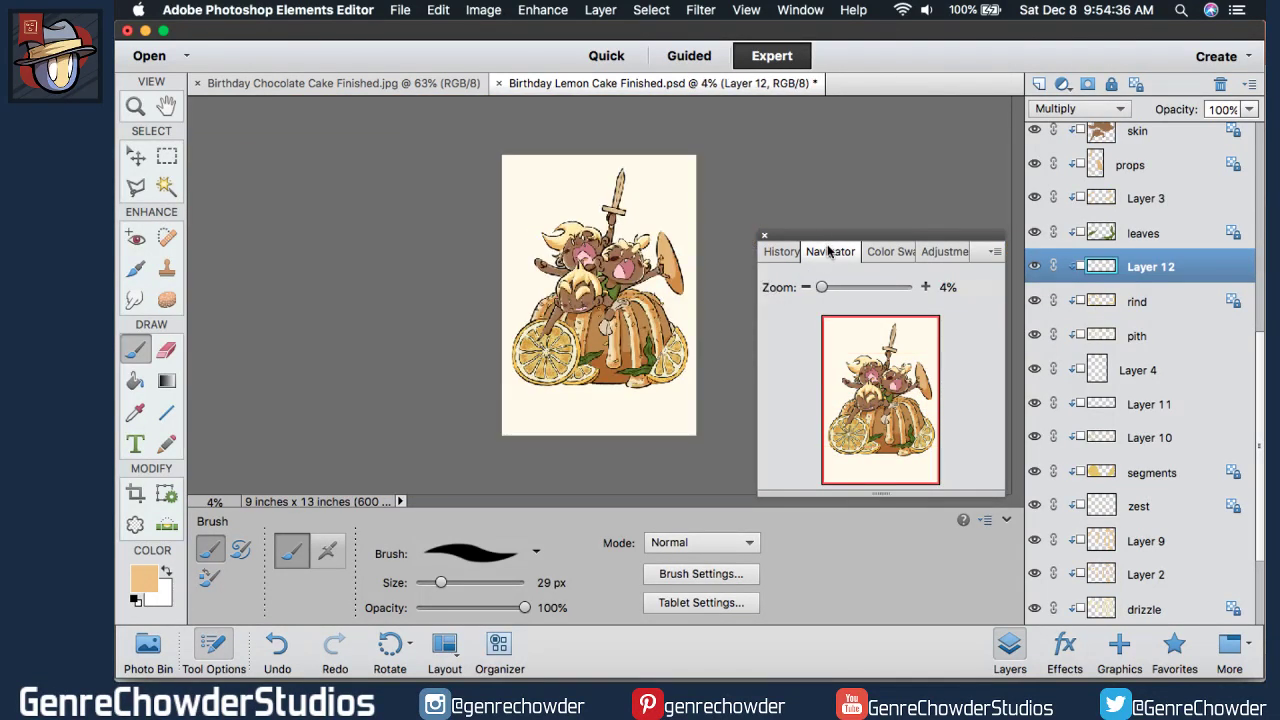
{"action": "double_click", "coordinate": [834, 258]}
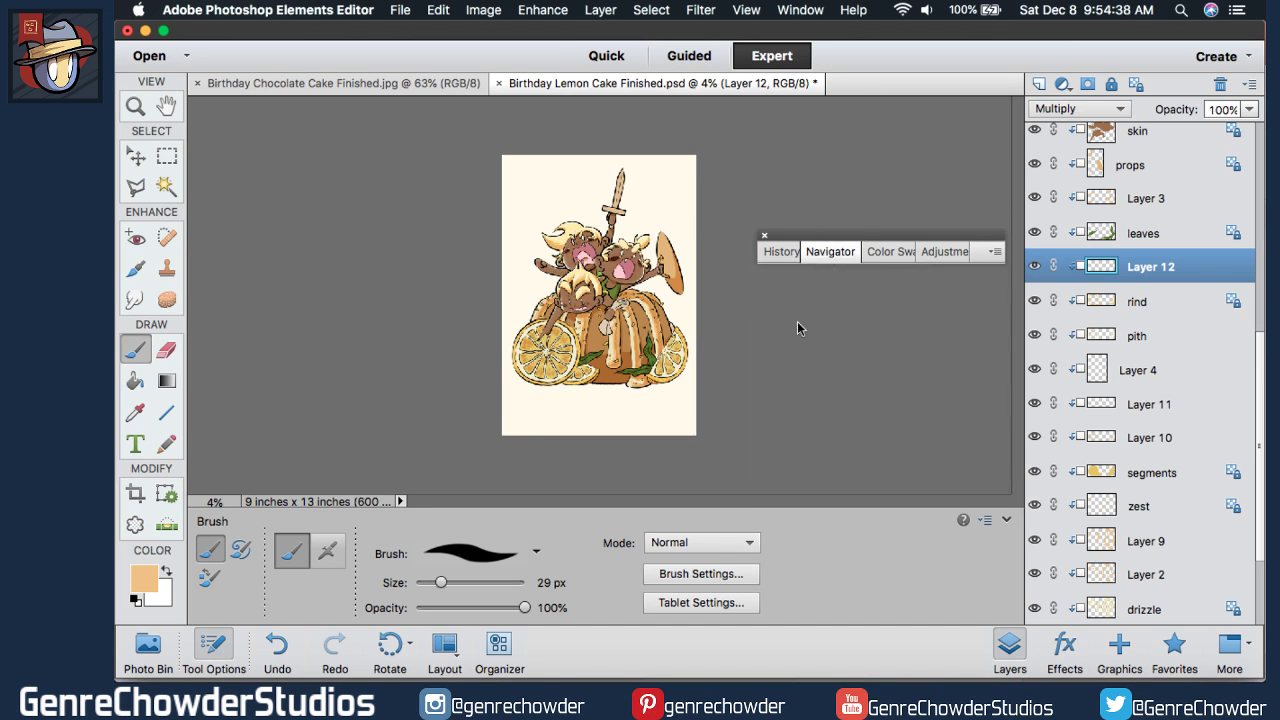
{"action": "left_click", "coordinate": [851, 245]}
{"action": "left_click_drag", "start_coordinate": [779, 291], "coordinate": [787, 289]}
{"action": "double_click", "coordinate": [830, 251]}
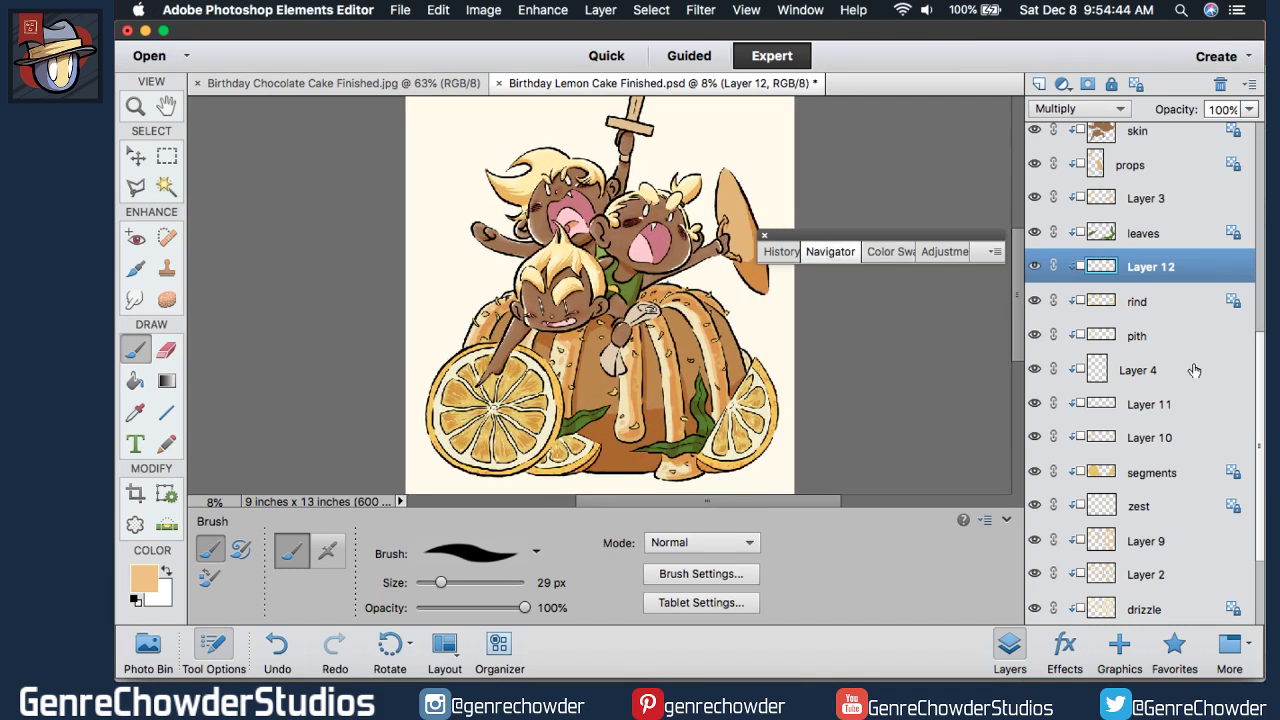
- Reduce the saturation of the cake shading on Layer 1 to -31 with the Hue/Saturation adjustment
{"action": "left_click_drag", "start_coordinate": [1257, 425], "coordinate": [1250, 502]}
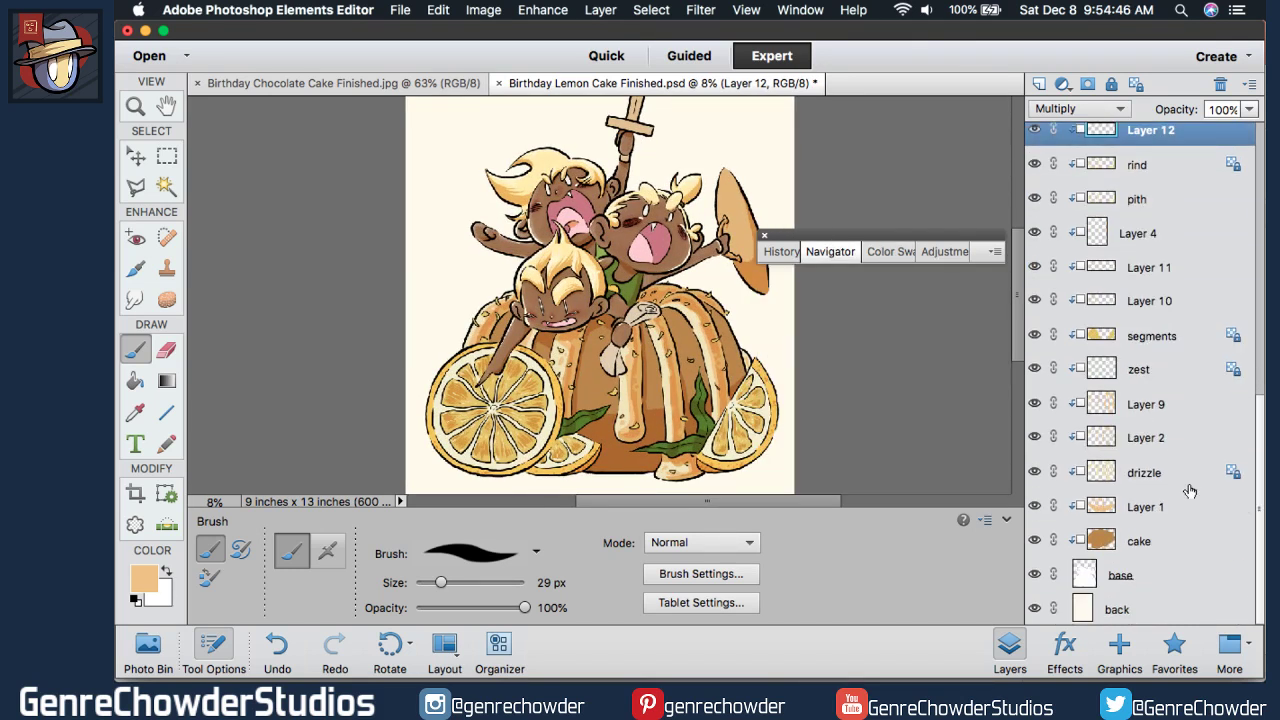
{"action": "left_click", "coordinate": [1098, 502]}
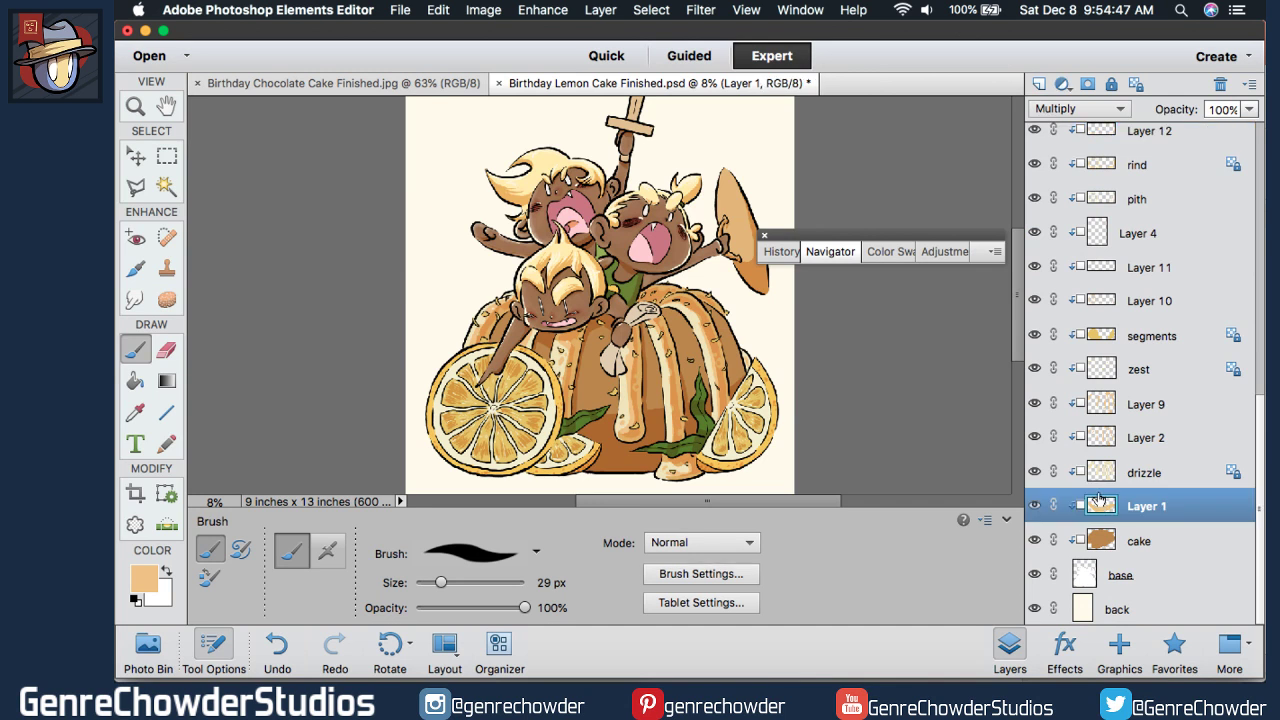
{"action": "left_click", "coordinate": [545, 9]}
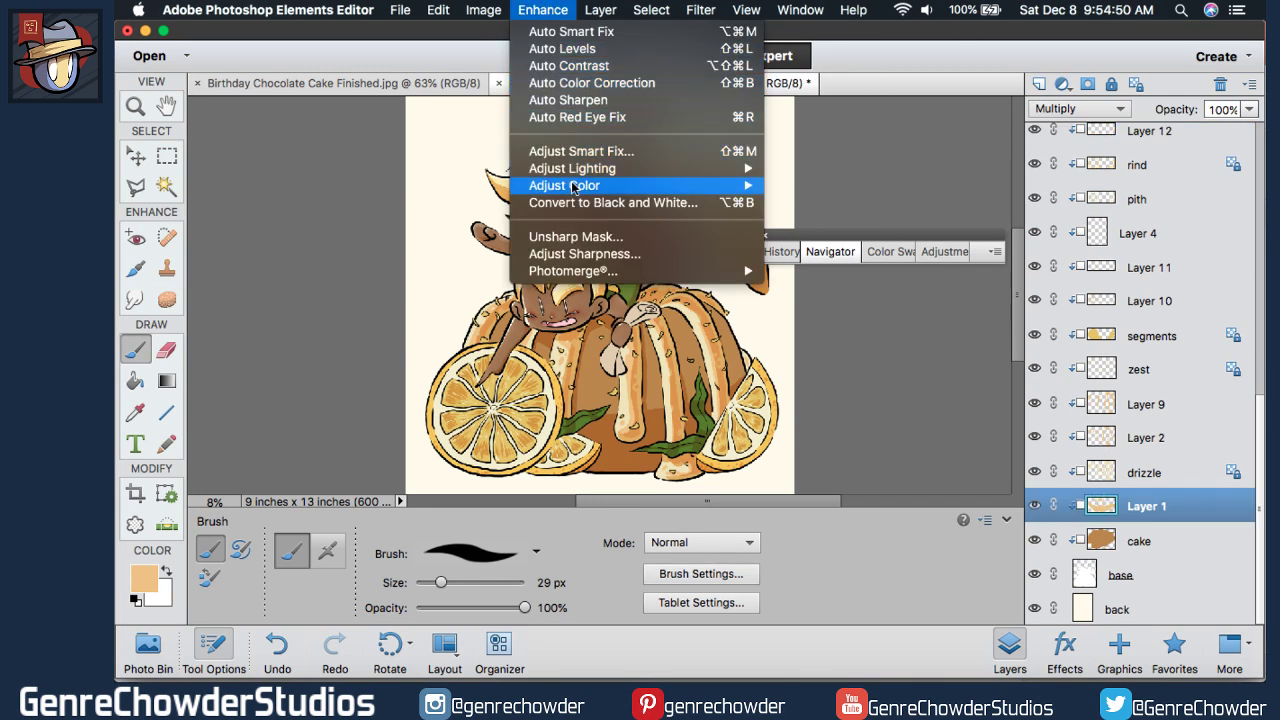
{"action": "mouse_move", "coordinate": [577, 186]}
{"action": "left_click", "coordinate": [852, 208]}
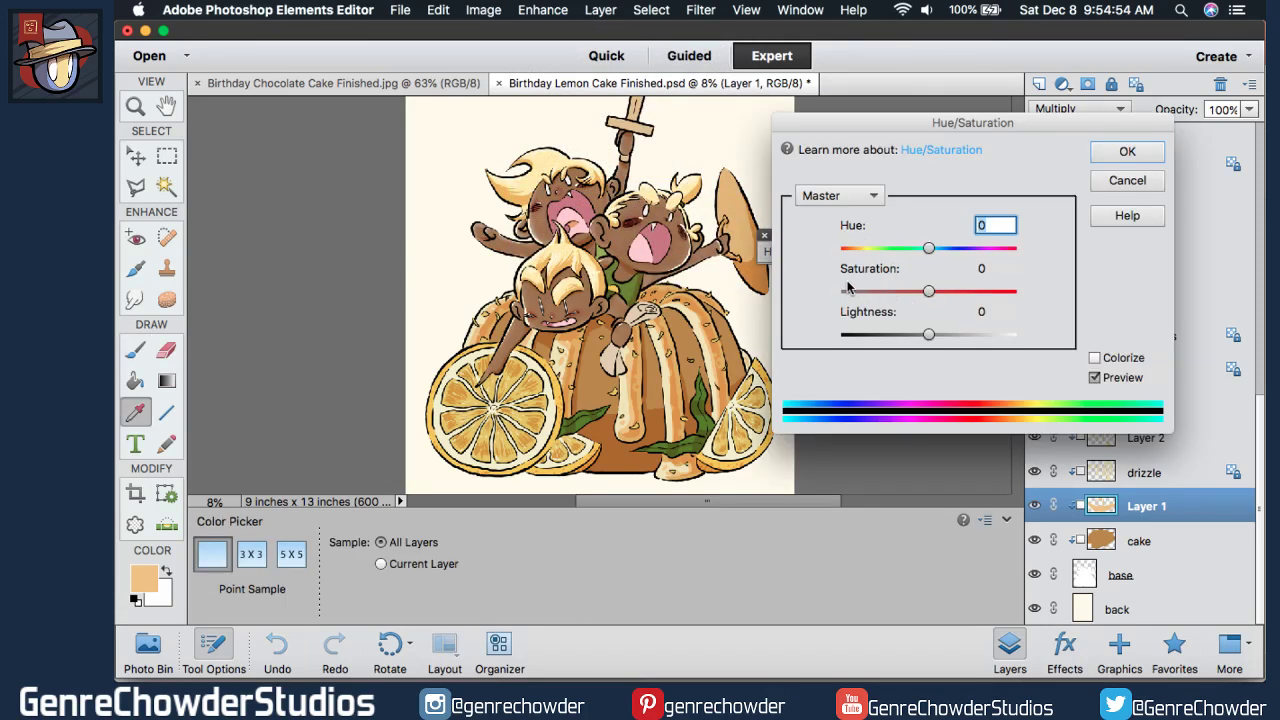
{"action": "left_click_drag", "start_coordinate": [862, 270], "coordinate": [843, 270]}
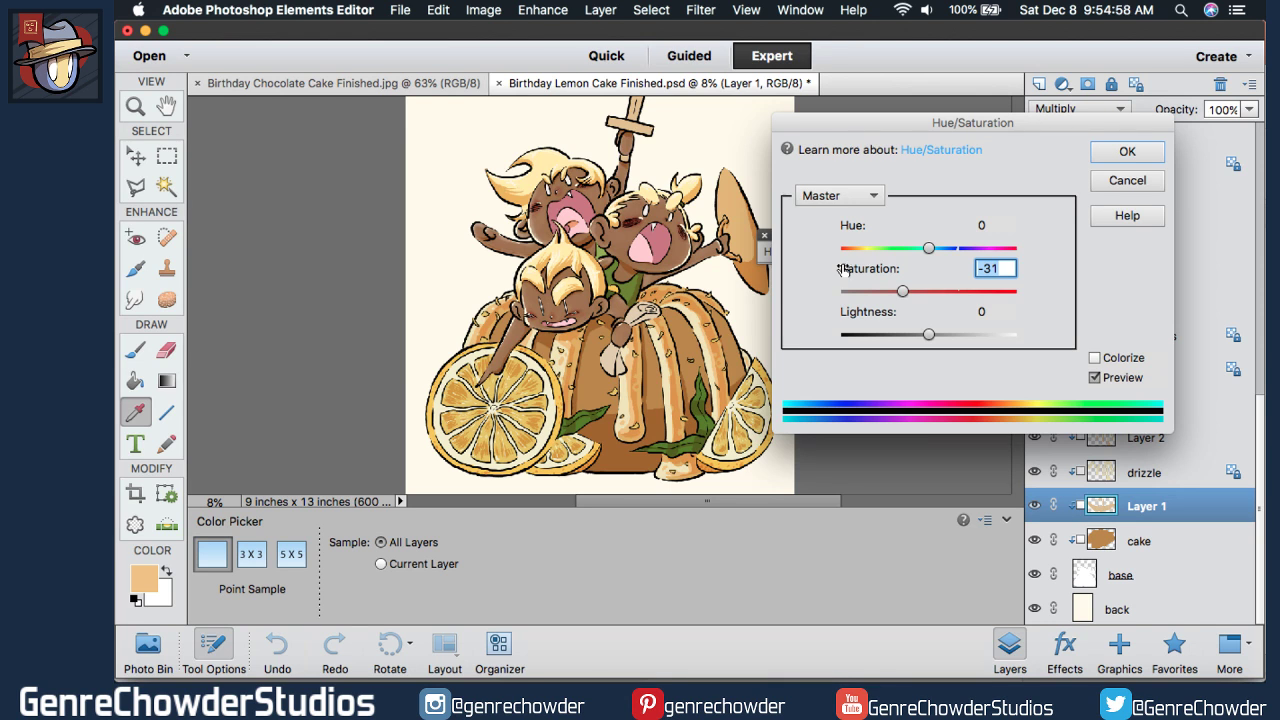
{"action": "key", "text": "shift+Tab"}
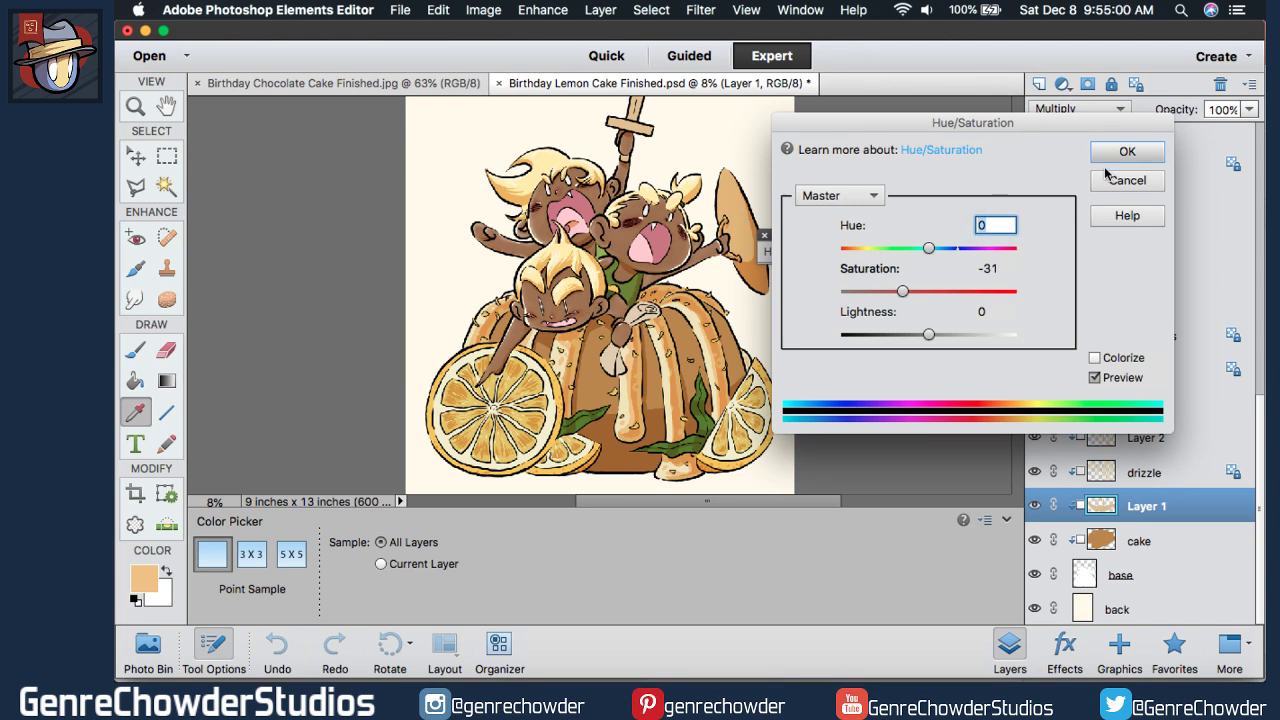
{"action": "key", "text": "Return"}
{"action": "key", "text": "b"}
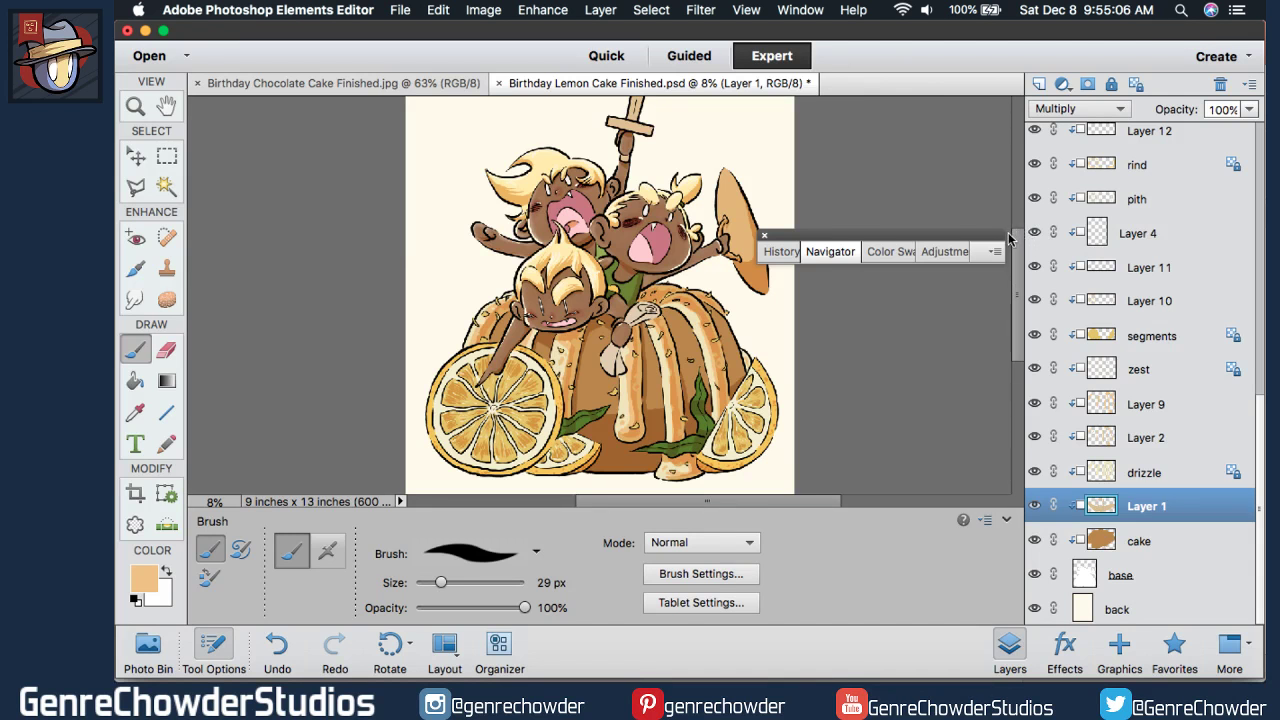
- Check the drizzle shading on Layer 9 by toggling its visibility, and lower its saturation to -34 with Hue/Saturation
{"action": "left_click", "coordinate": [1158, 410]}
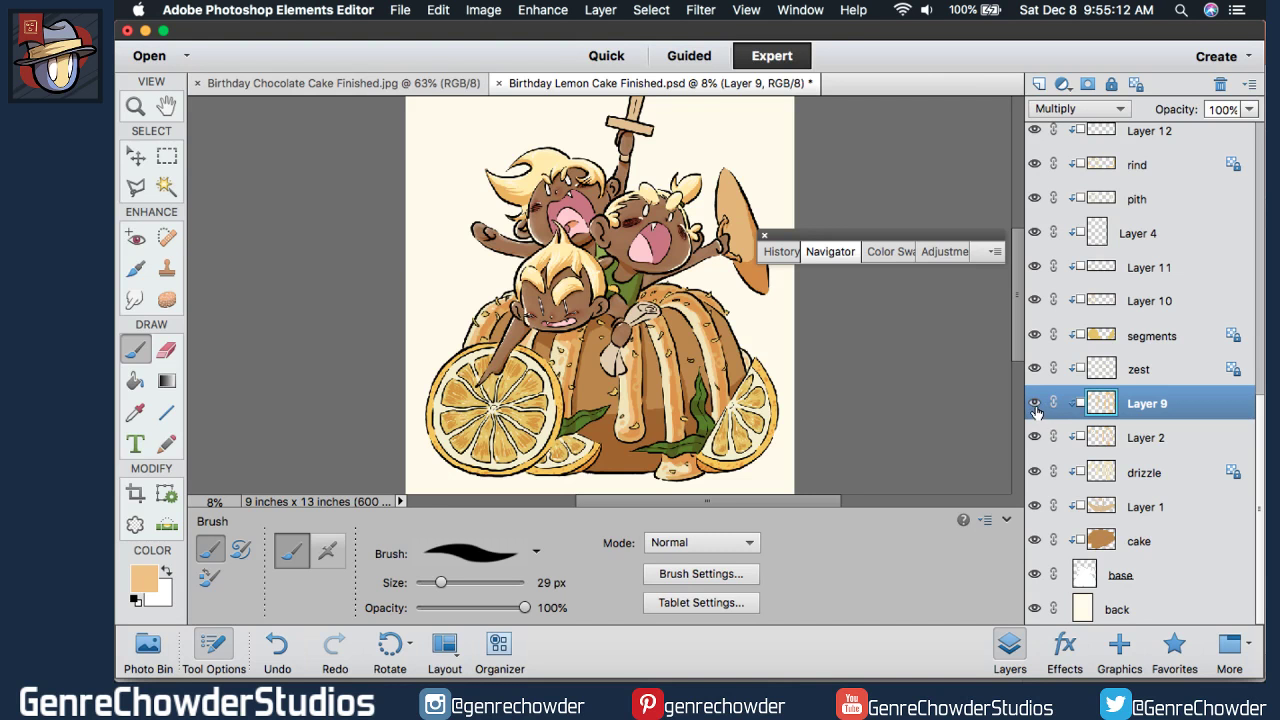
{"action": "left_click", "coordinate": [1034, 407]}
{"action": "left_click", "coordinate": [1034, 407]}
{"action": "left_click", "coordinate": [560, 10]}
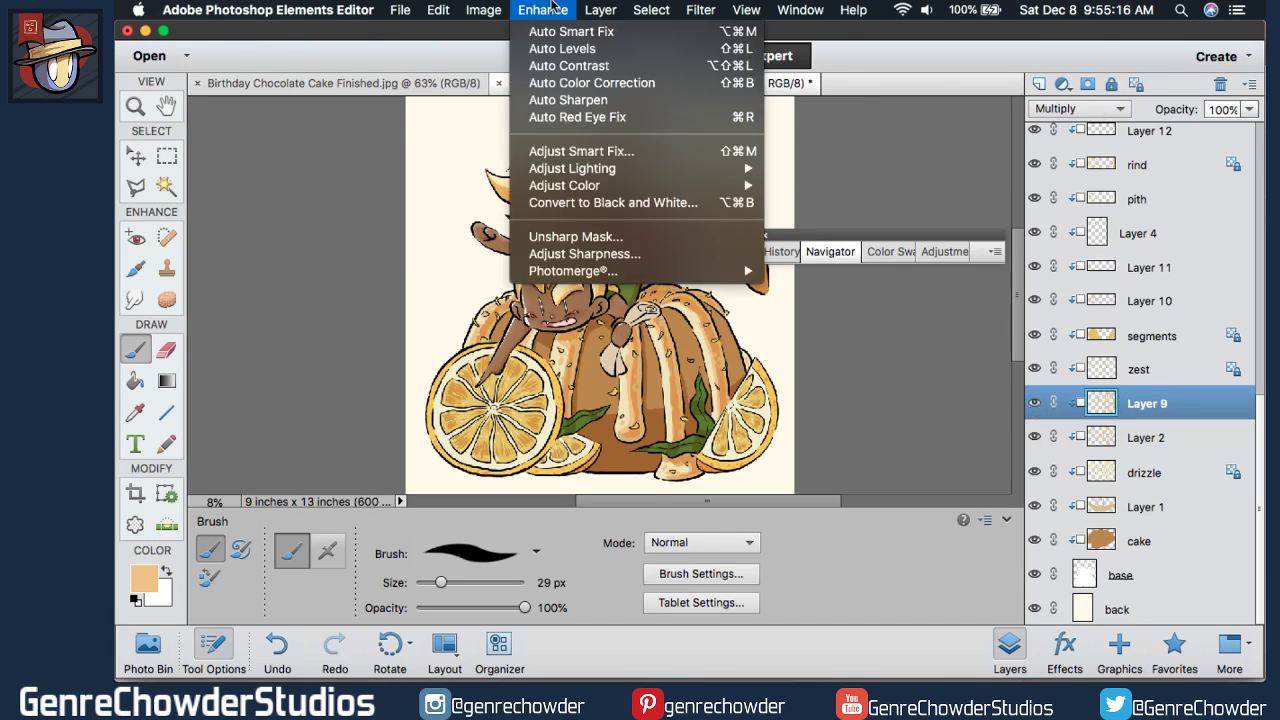
{"action": "mouse_move", "coordinate": [760, 185]}
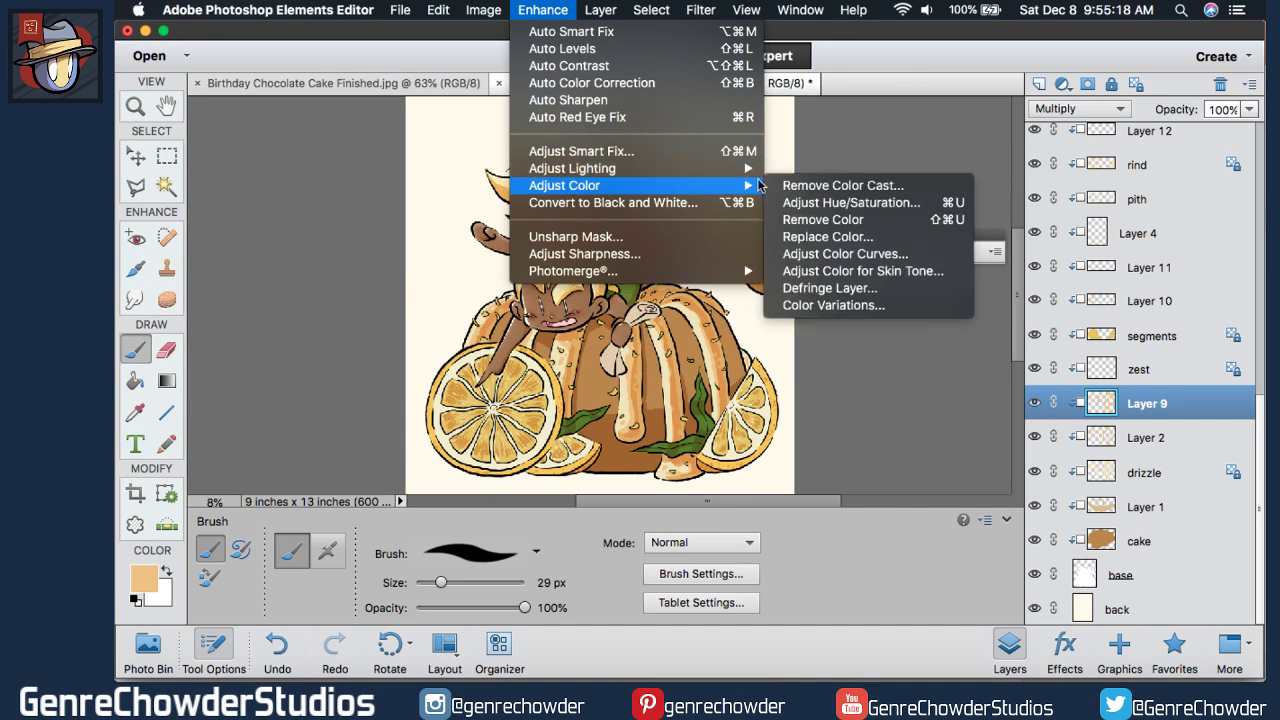
{"action": "left_click", "coordinate": [866, 202]}
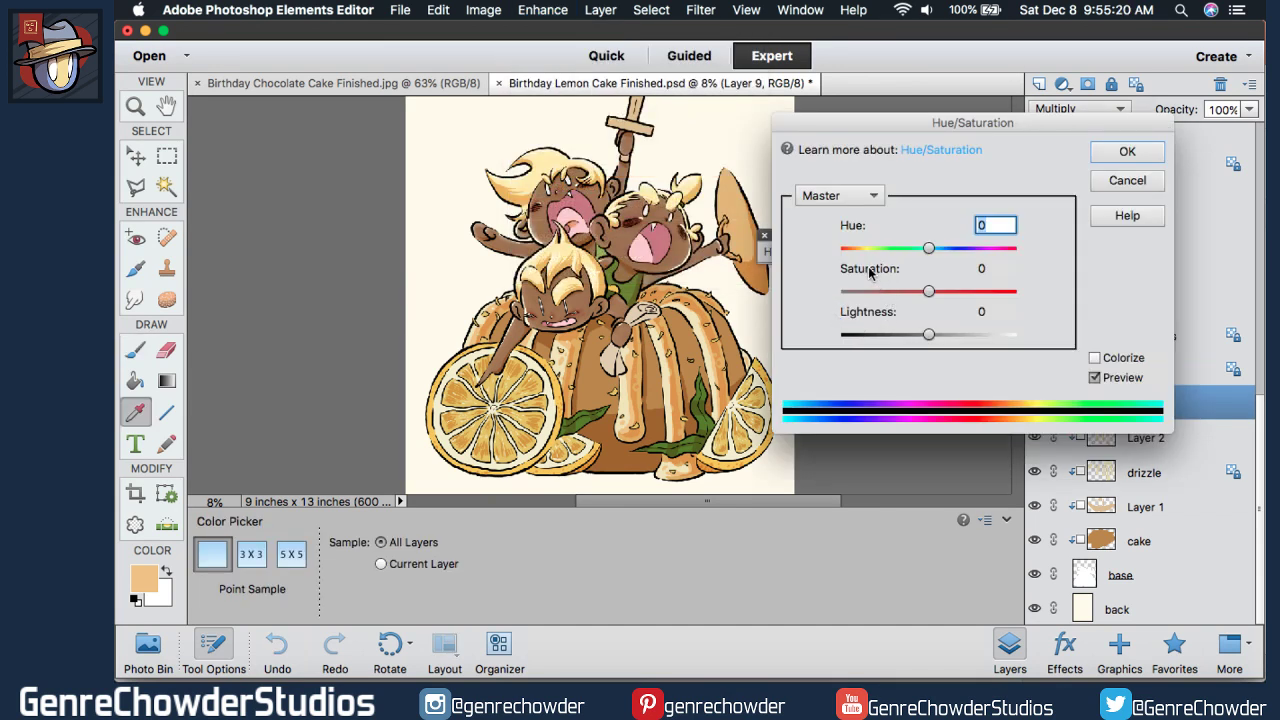
{"action": "left_click_drag", "start_coordinate": [868, 272], "coordinate": [840, 270]}
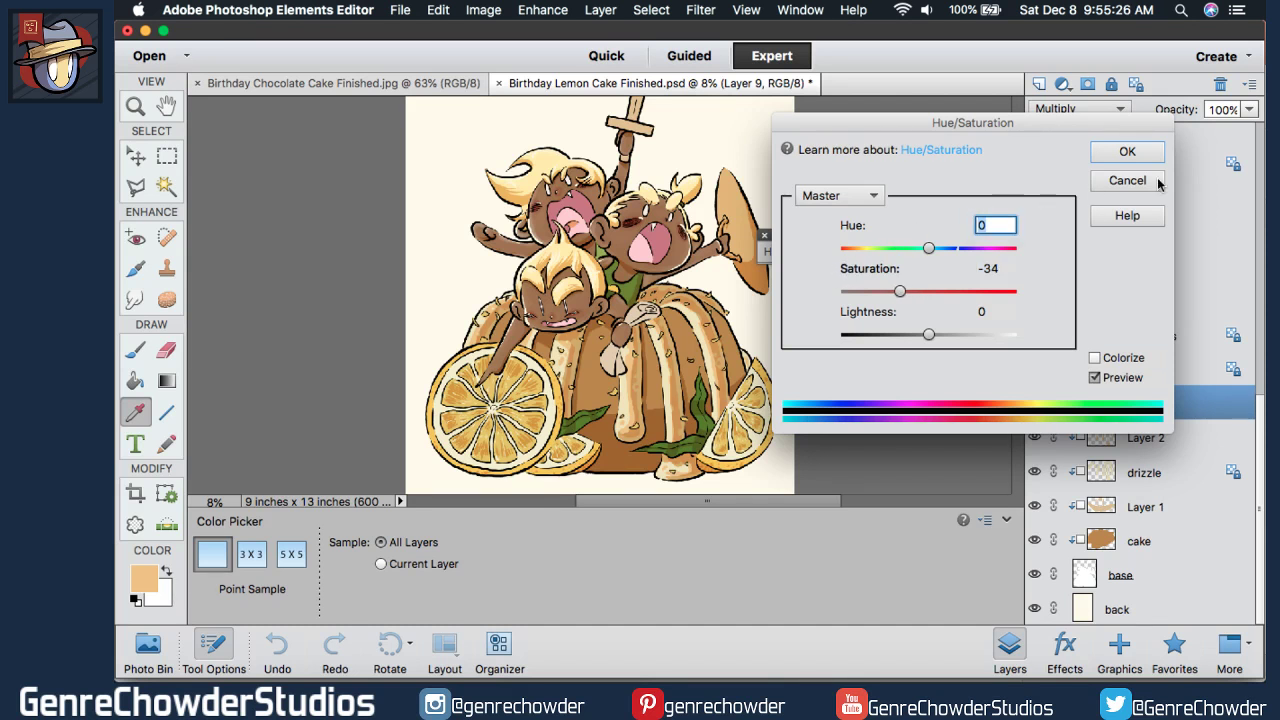
{"action": "left_click", "coordinate": [1112, 158]}
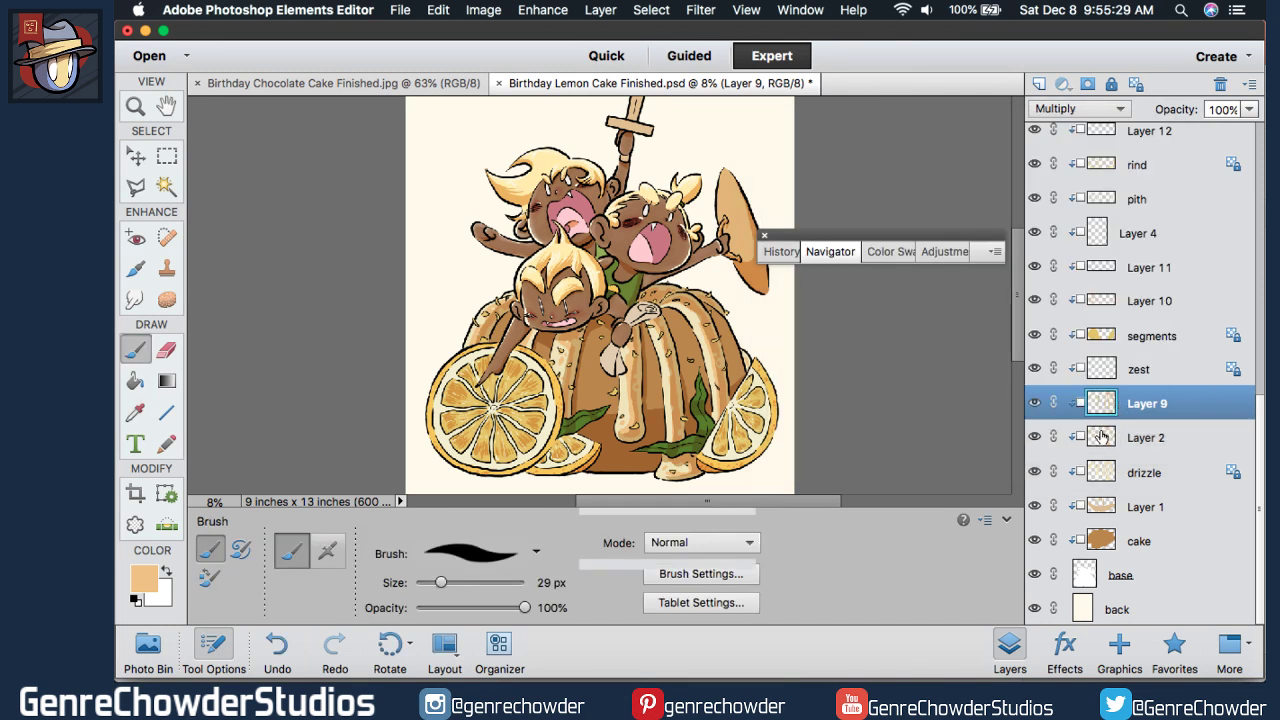
{"action": "left_click", "coordinate": [1101, 437]}
{"action": "left_click", "coordinate": [543, 9]}
{"action": "mouse_move", "coordinate": [582, 188]}
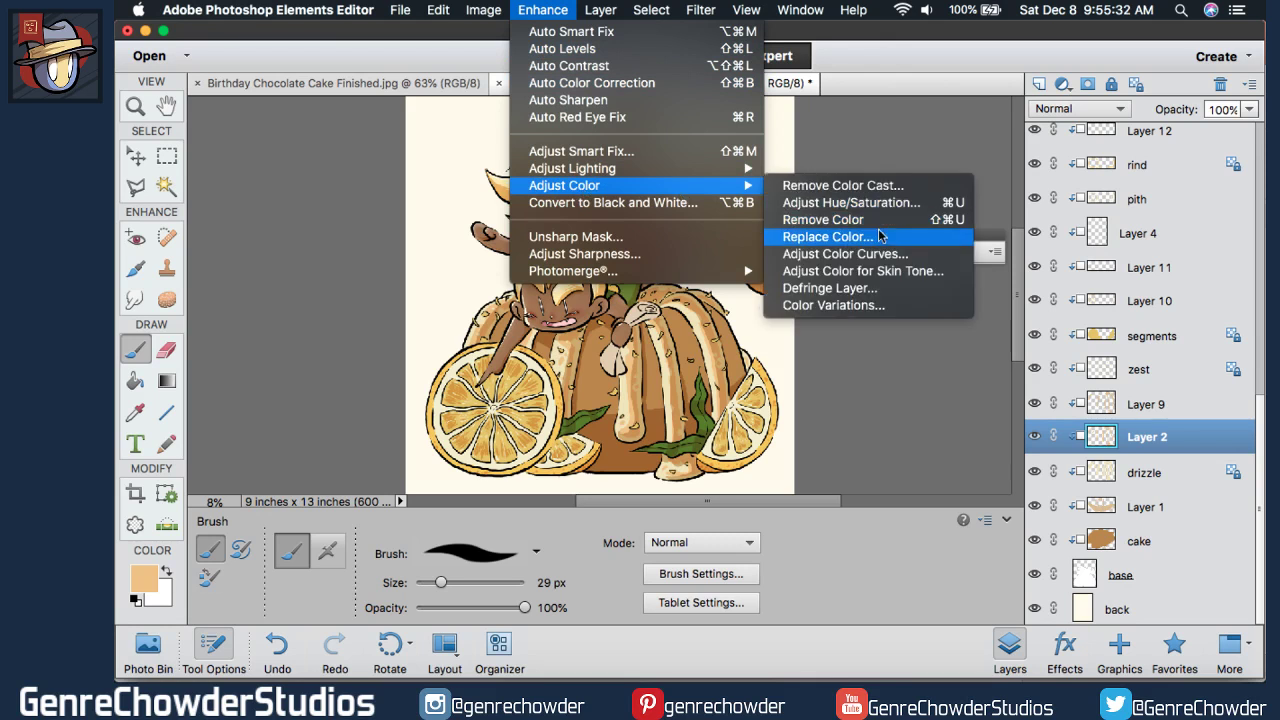
{"action": "left_click", "coordinate": [866, 203]}
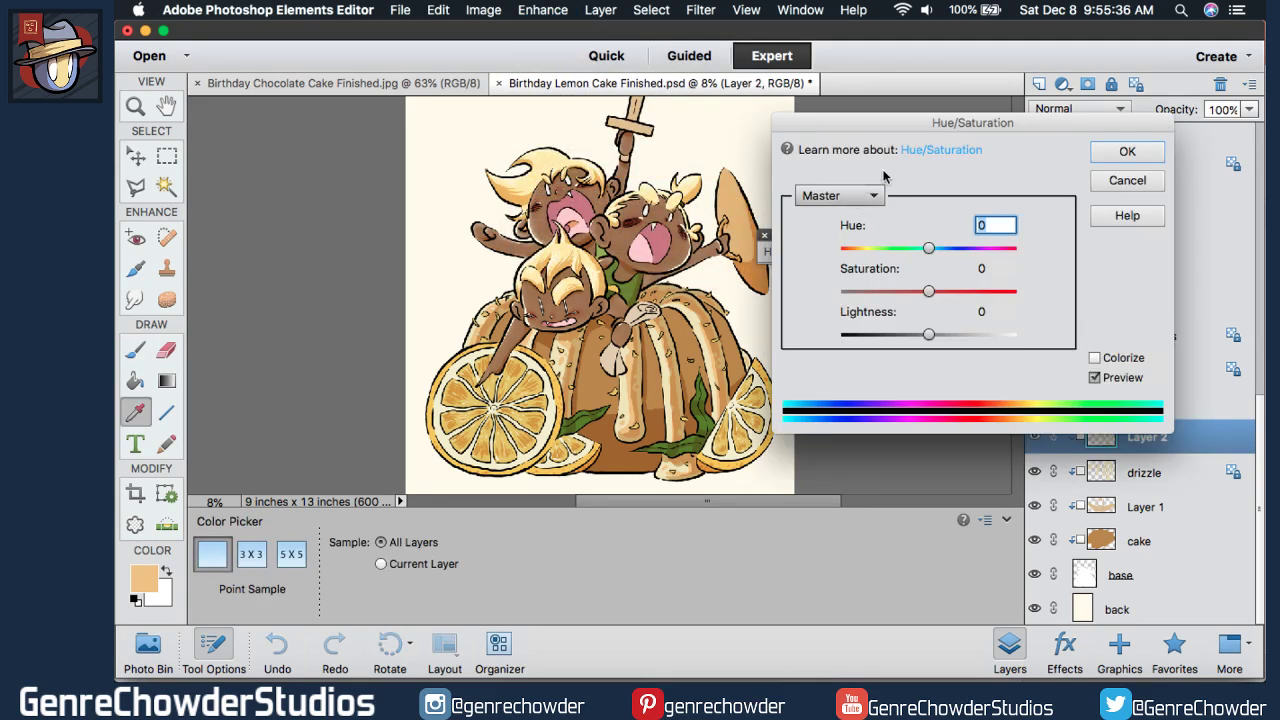
{"action": "mouse_move", "coordinate": [861, 275]}
{"action": "left_mouse_down"}
{"action": "mouse_move", "coordinate": [845, 268]}
{"action": "mouse_move", "coordinate": [871, 270]}
{"action": "left_mouse_up"}
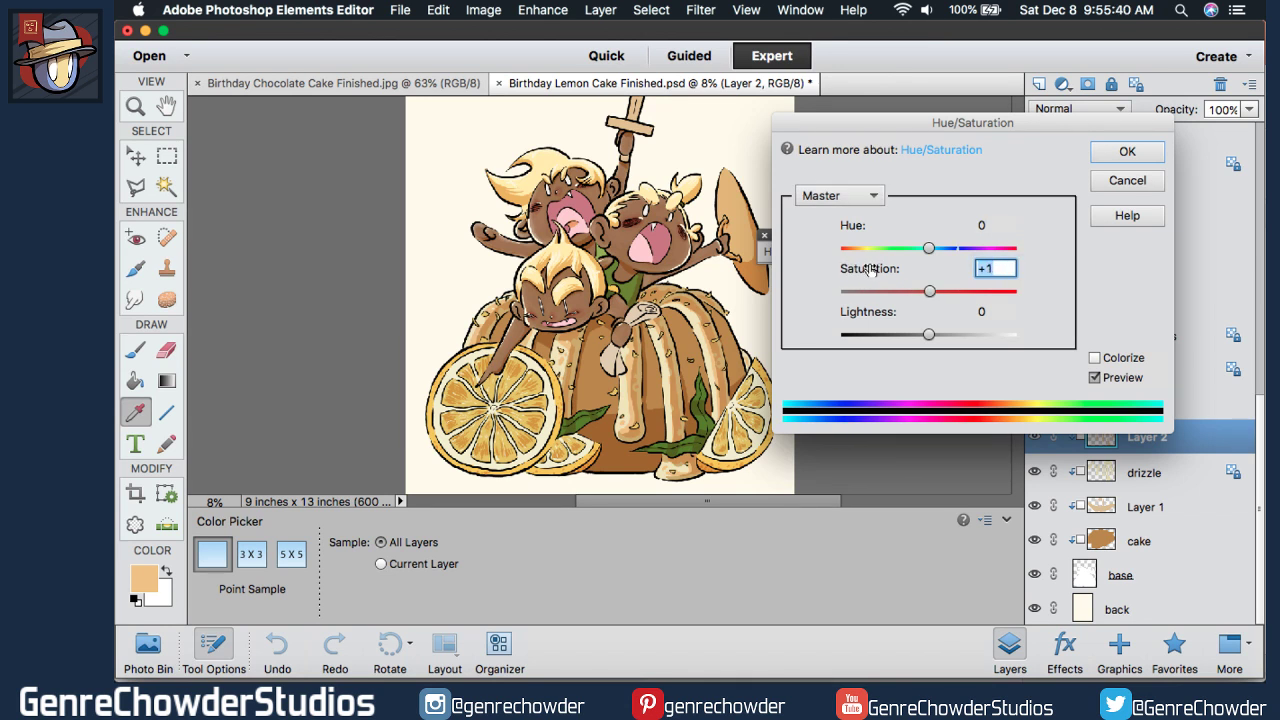
{"action": "key", "text": "shift+Tab"}
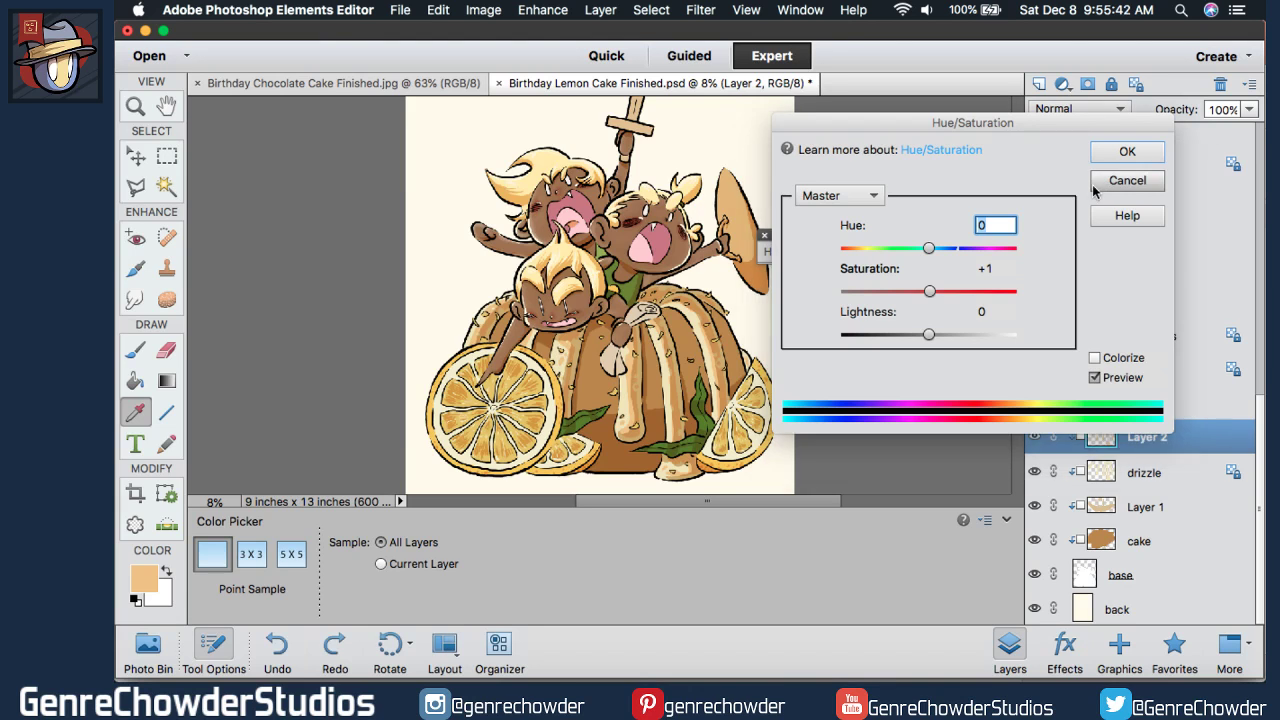
{"action": "left_click", "coordinate": [1096, 184]}
- Undo the last saturation change on the drizzle shading, and check Layer 2 by toggling its visibility
{"action": "key", "text": "super+z"}
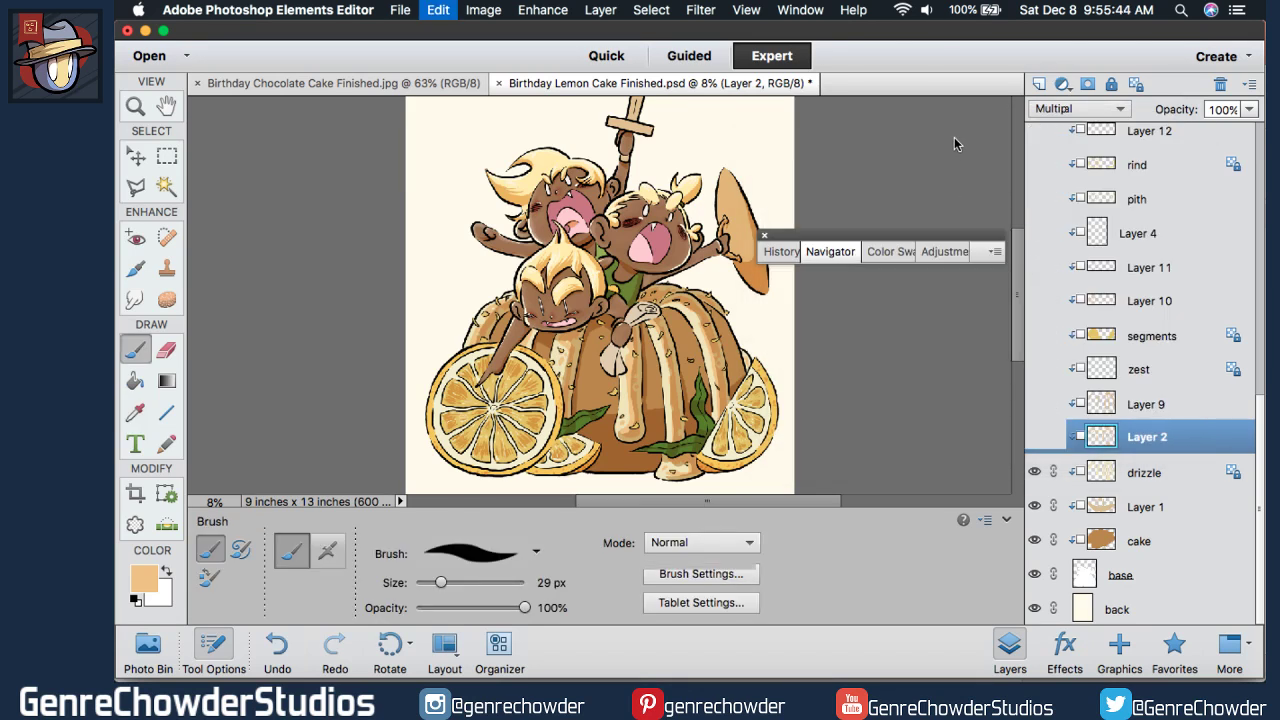
{"action": "left_click", "coordinate": [1110, 447]}
{"action": "left_click", "coordinate": [1100, 407]}
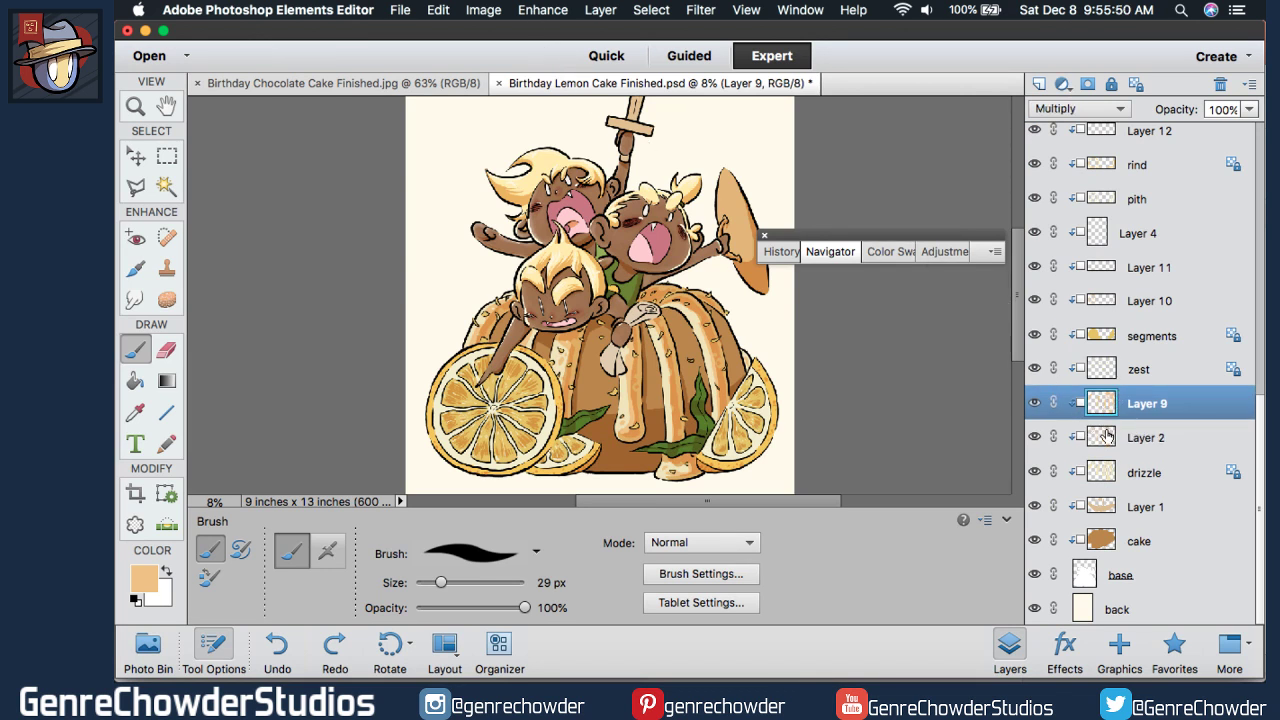
{"action": "left_click", "coordinate": [1067, 434]}
{"action": "left_click", "coordinate": [1036, 437]}
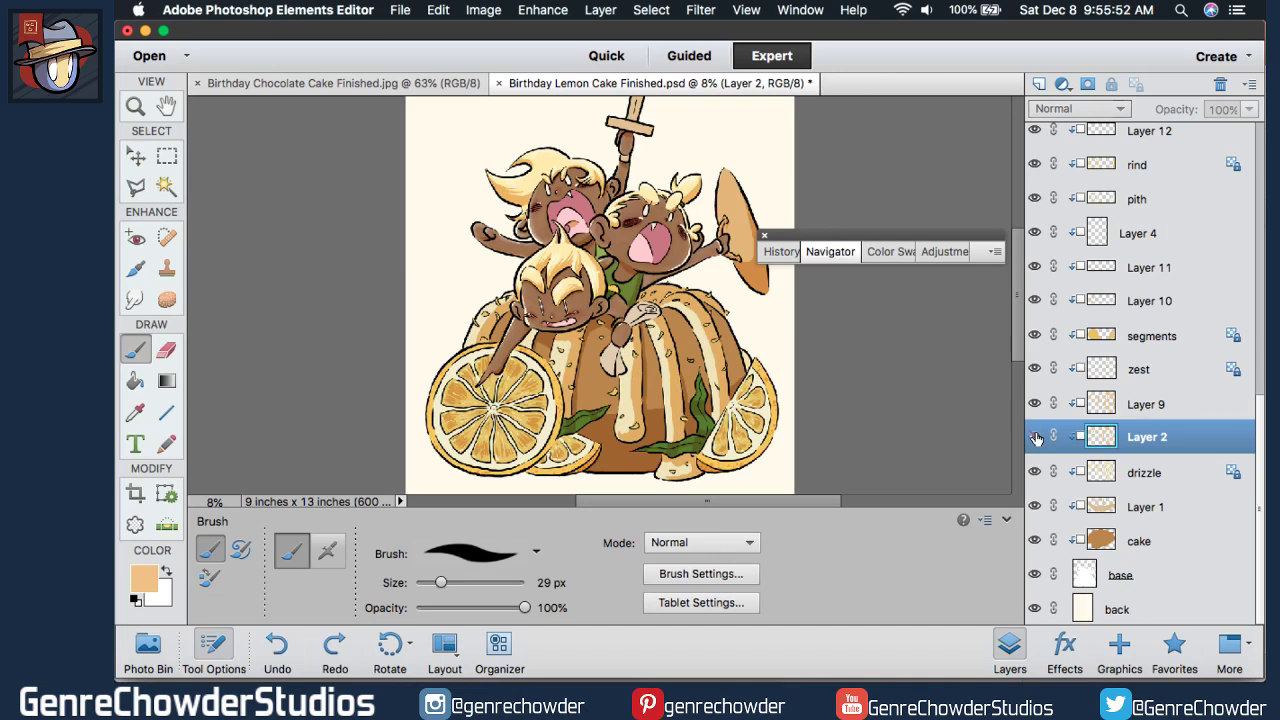
{"action": "left_click", "coordinate": [1036, 437]}
{"action": "left_click", "coordinate": [521, 9]}
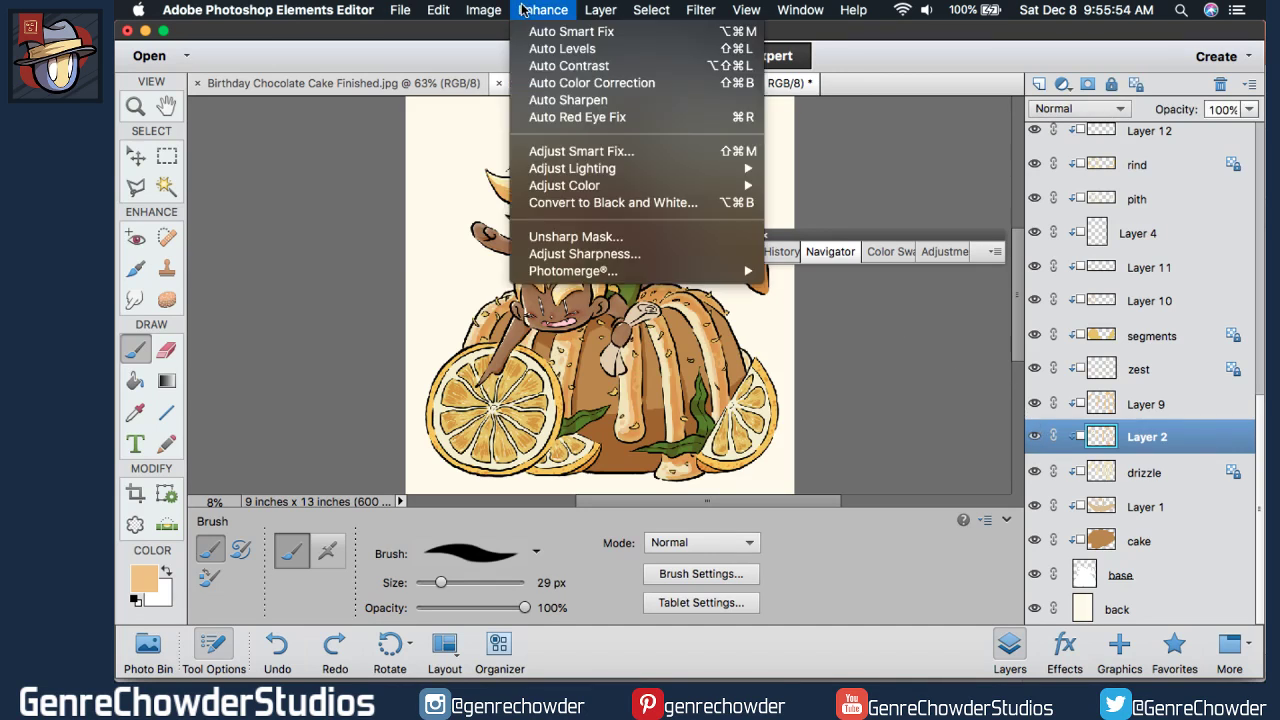
{"action": "mouse_move", "coordinate": [725, 185]}
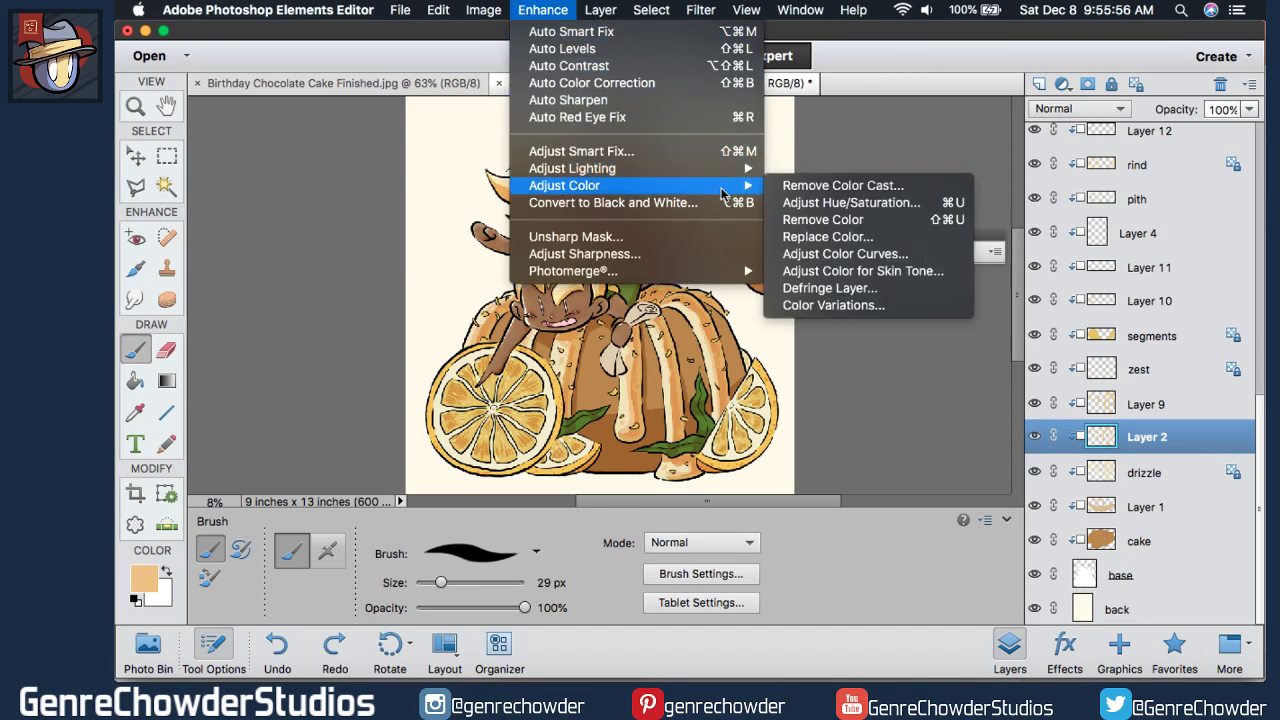
{"action": "left_click", "coordinate": [794, 204]}
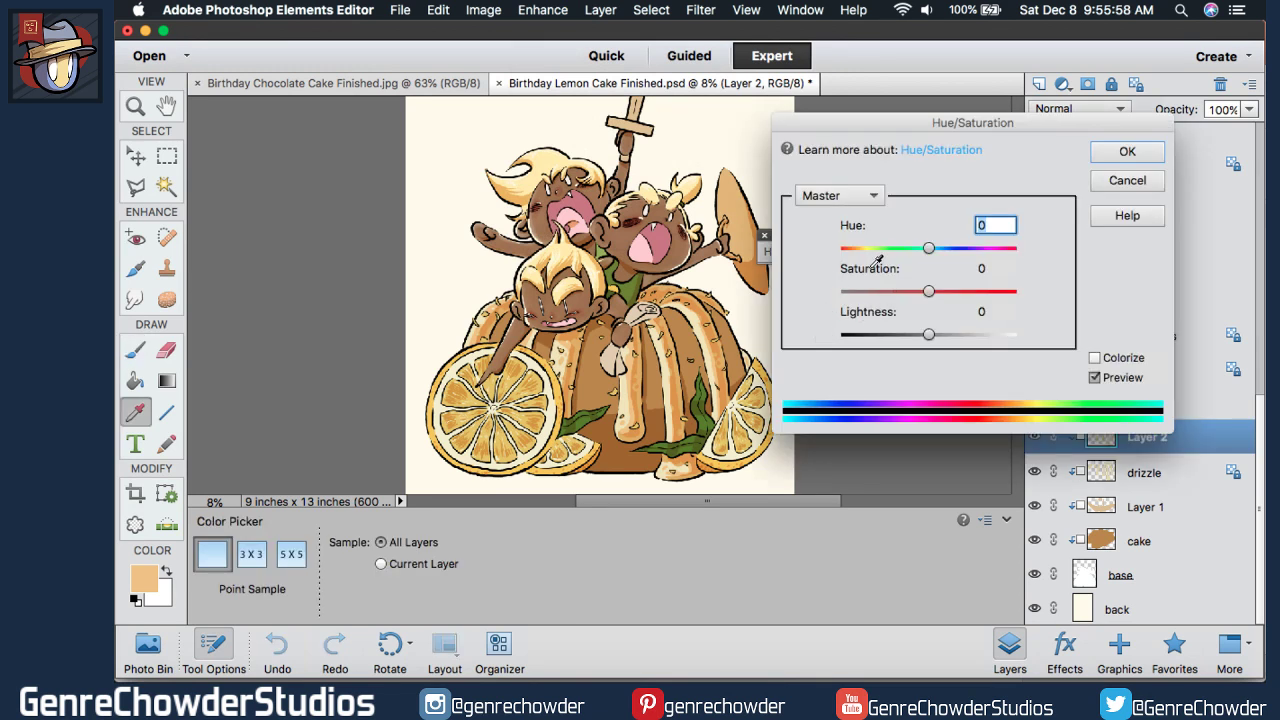
{"action": "left_click_drag", "start_coordinate": [860, 272], "coordinate": [850, 274]}
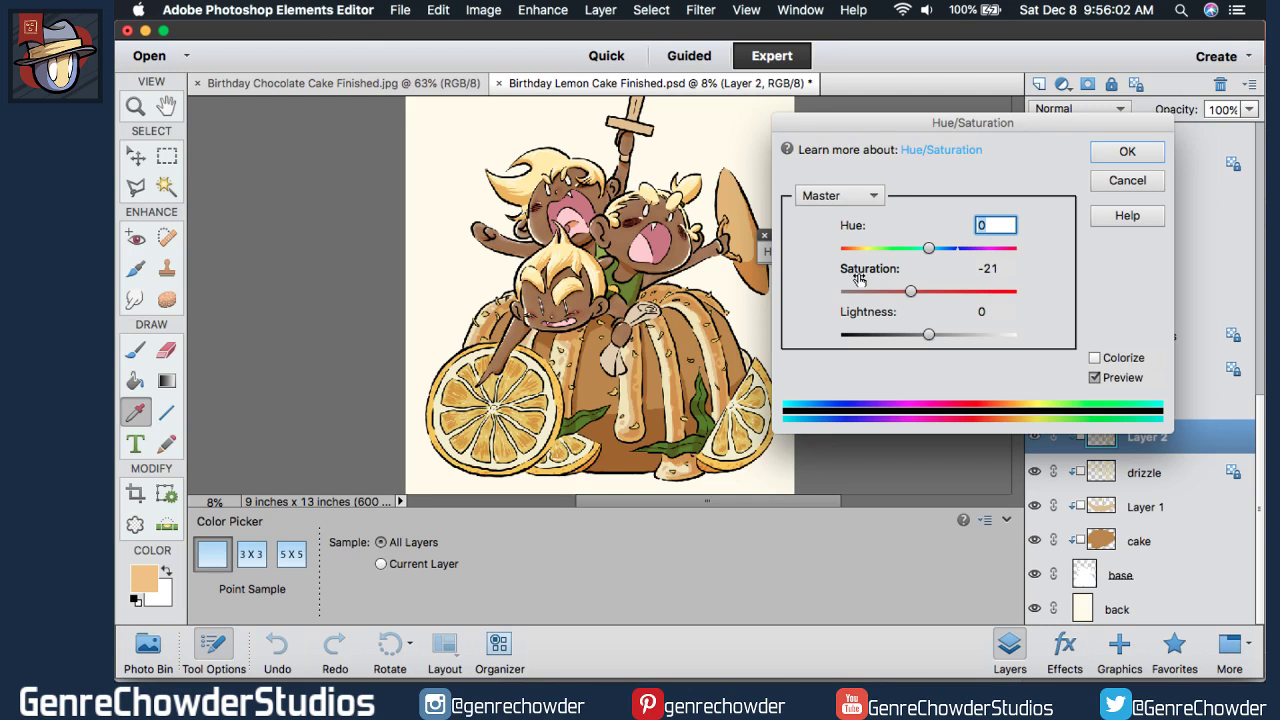
{"action": "mouse_move", "coordinate": [869, 276]}
{"action": "left_mouse_down"}
{"action": "mouse_move", "coordinate": [816, 264]}
{"action": "mouse_move", "coordinate": [924, 268]}
{"action": "mouse_move", "coordinate": [866, 264]}
{"action": "left_mouse_up"}
{"action": "left_click", "coordinate": [965, 220]}
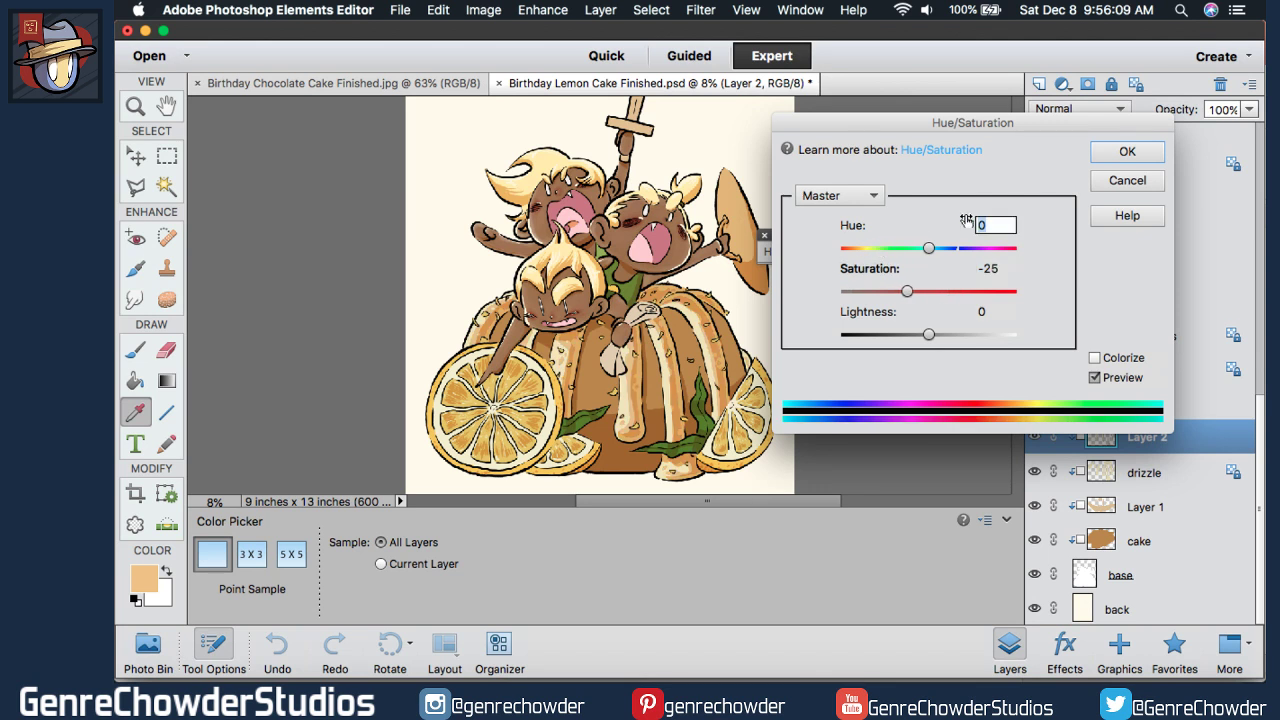
{"action": "left_click", "coordinate": [1100, 188]}
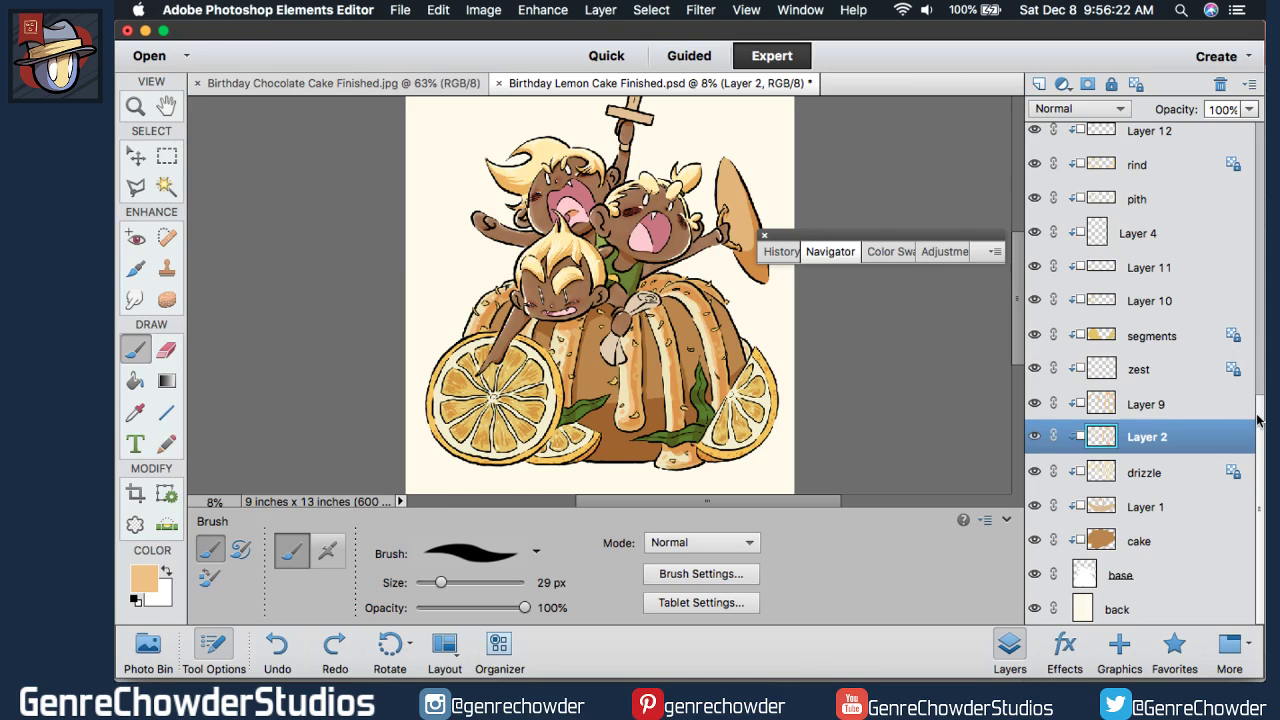
- Check the lemon pulp shading on Layer 10 by toggling its visibility
{"action": "scroll", "coordinate": [1260, 420], "scroll_direction": "up", "scroll_amount": 3}
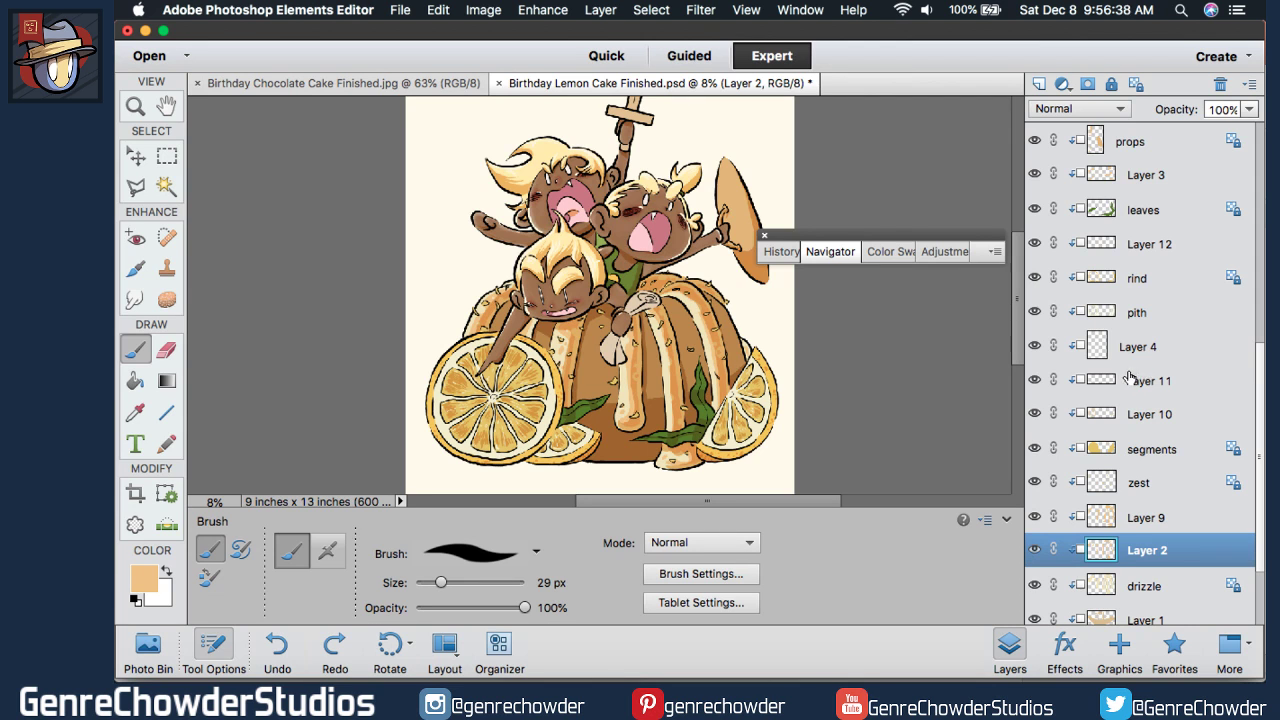
{"action": "left_click", "coordinate": [1035, 414]}
{"action": "left_click", "coordinate": [1035, 414]}
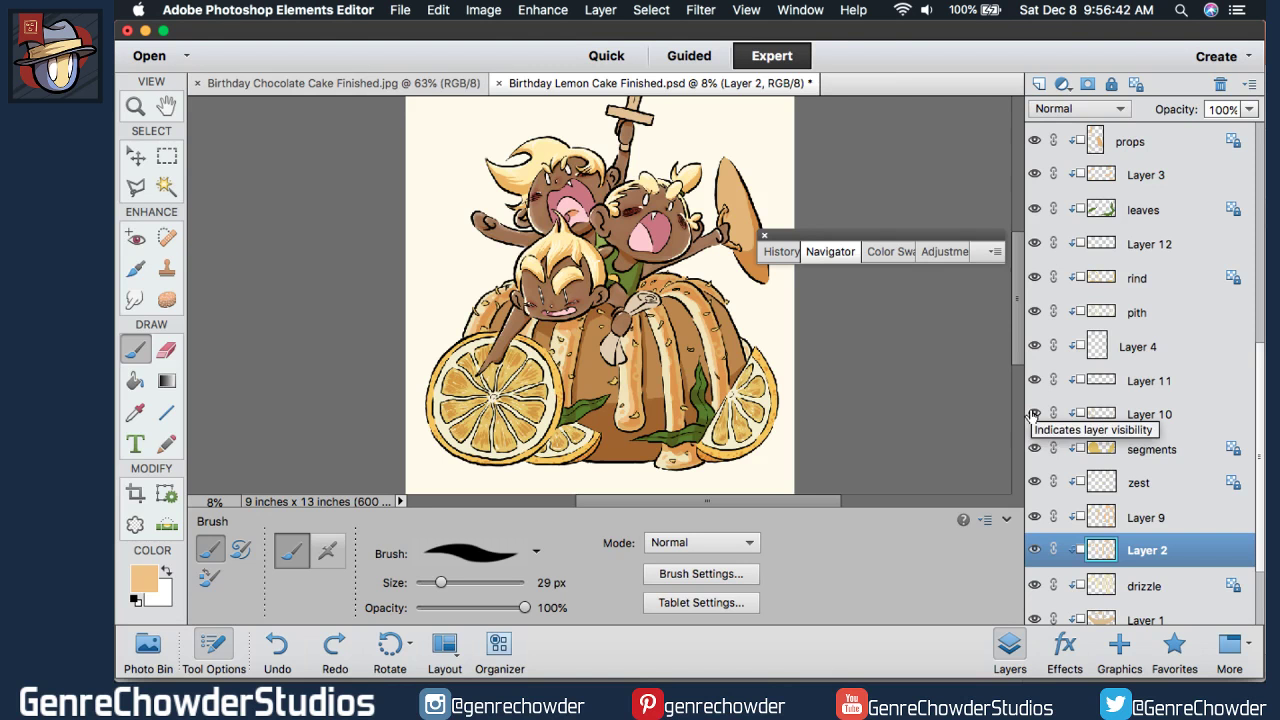
- Adjust the lemon pulp shading on Layer 10 with Hue/Saturation, setting saturation to -1 and lightness to +25
{"action": "left_click", "coordinate": [1045, 413]}
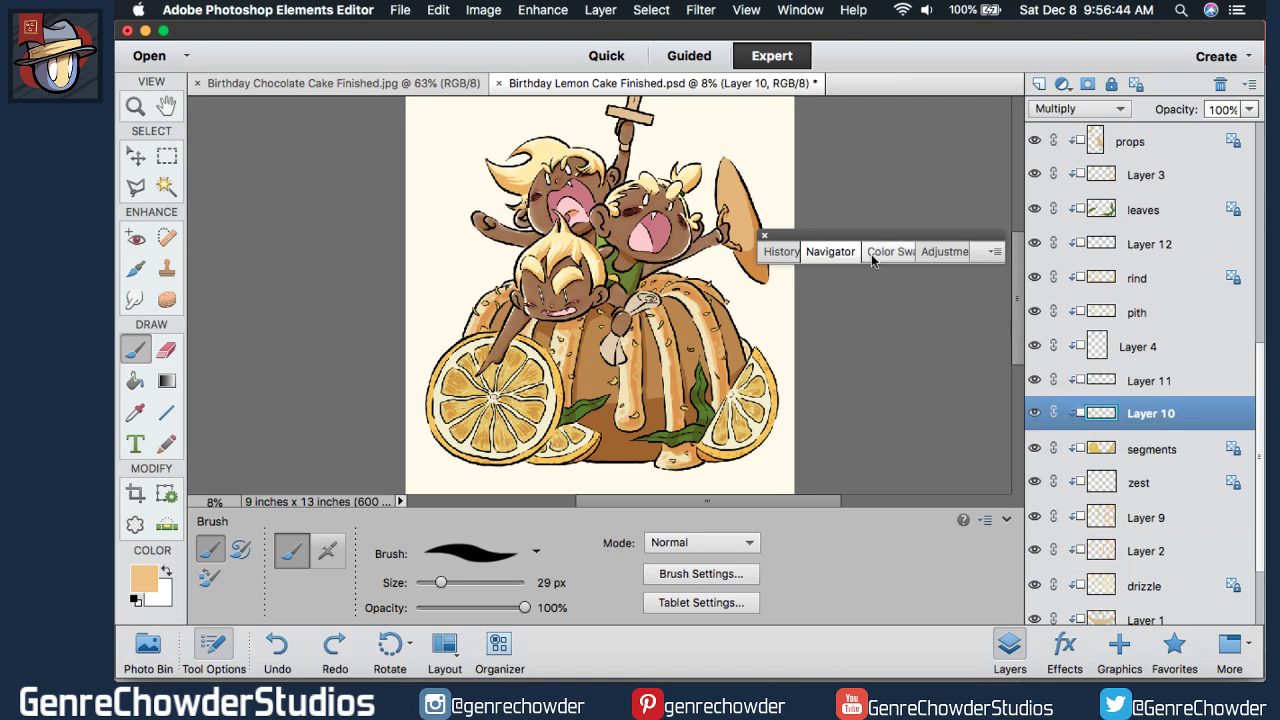
{"action": "left_click", "coordinate": [830, 252]}
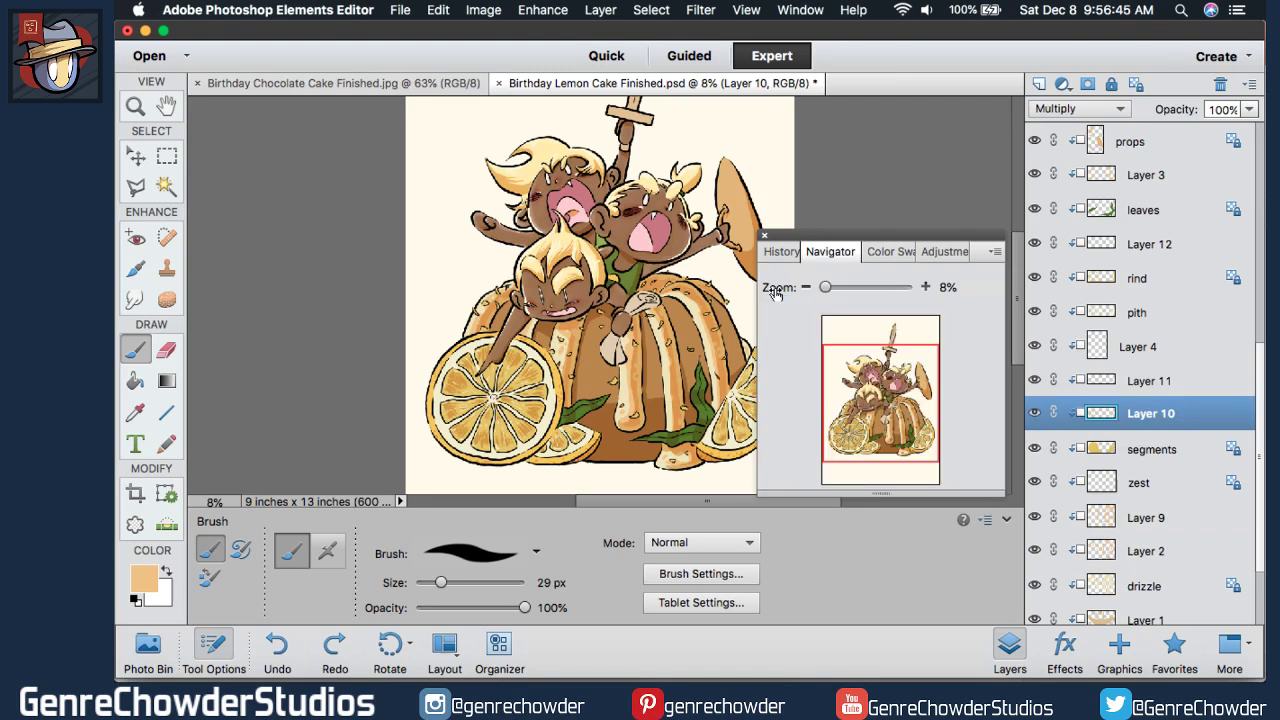
{"action": "left_click_drag", "start_coordinate": [775, 292], "coordinate": [805, 292]}
{"action": "scroll", "coordinate": [666, 104], "scroll_direction": "down", "scroll_amount": 3}
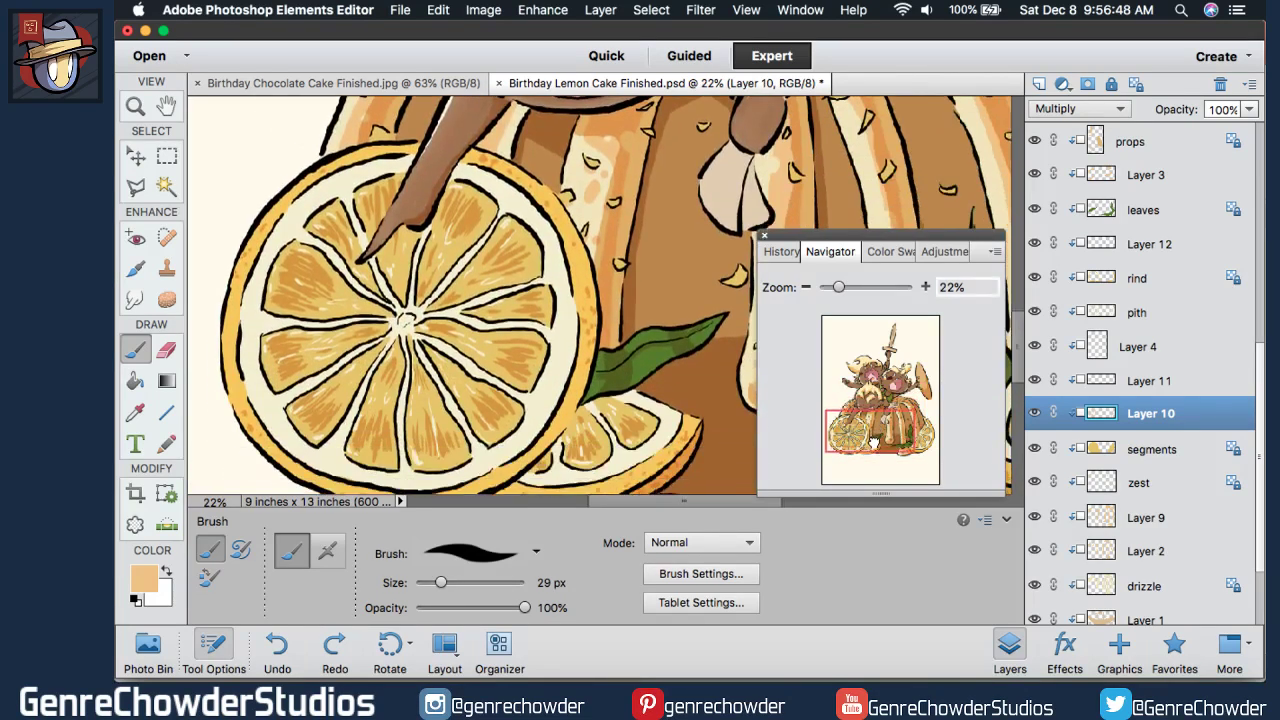
{"action": "left_click", "coordinate": [834, 251]}
{"action": "left_click", "coordinate": [542, 11]}
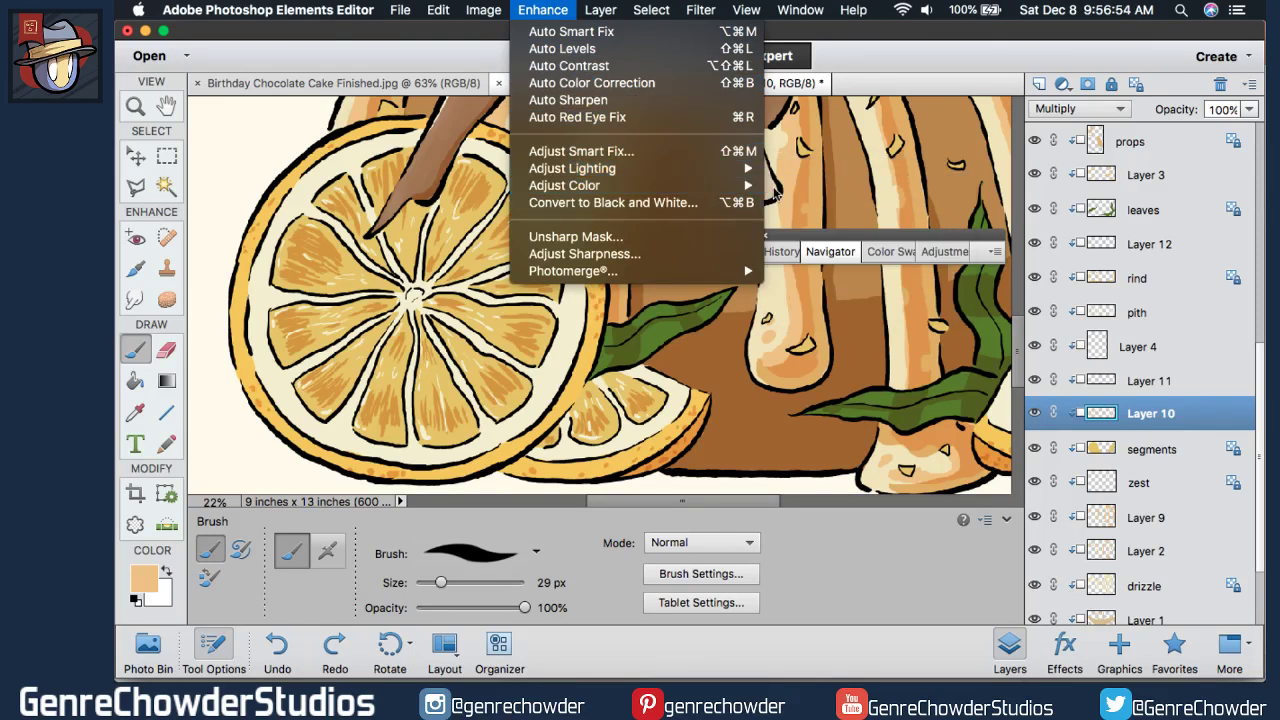
{"action": "mouse_move", "coordinate": [740, 193]}
{"action": "left_click", "coordinate": [950, 202]}
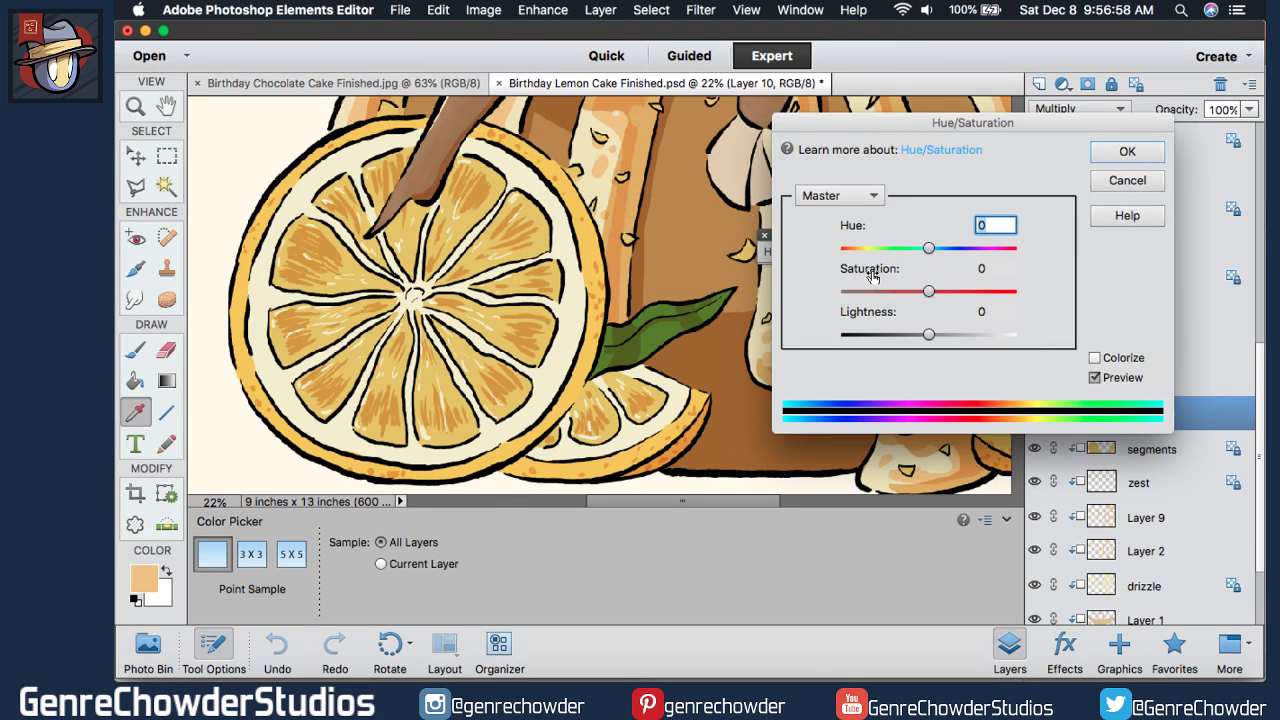
{"action": "left_click_drag", "start_coordinate": [872, 277], "coordinate": [856, 272]}
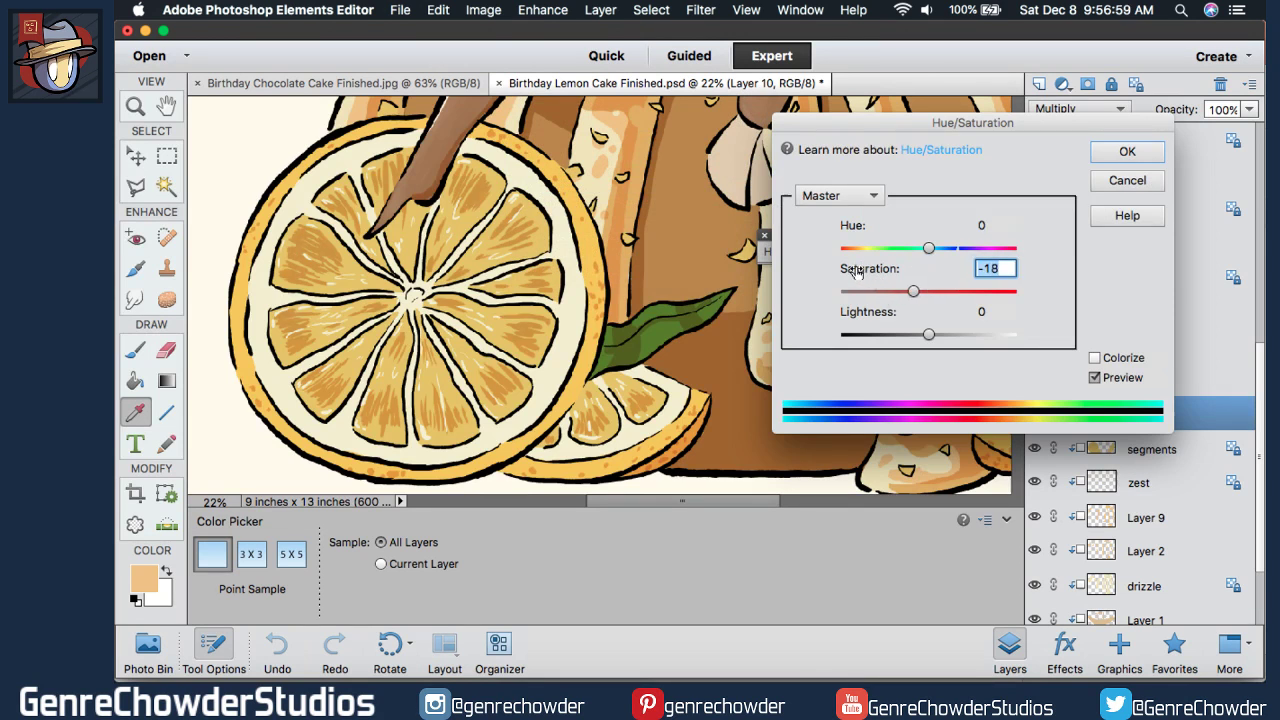
{"action": "left_click_drag", "start_coordinate": [856, 272], "coordinate": [854, 272]}
{"action": "left_click_drag", "start_coordinate": [866, 312], "coordinate": [896, 312]}
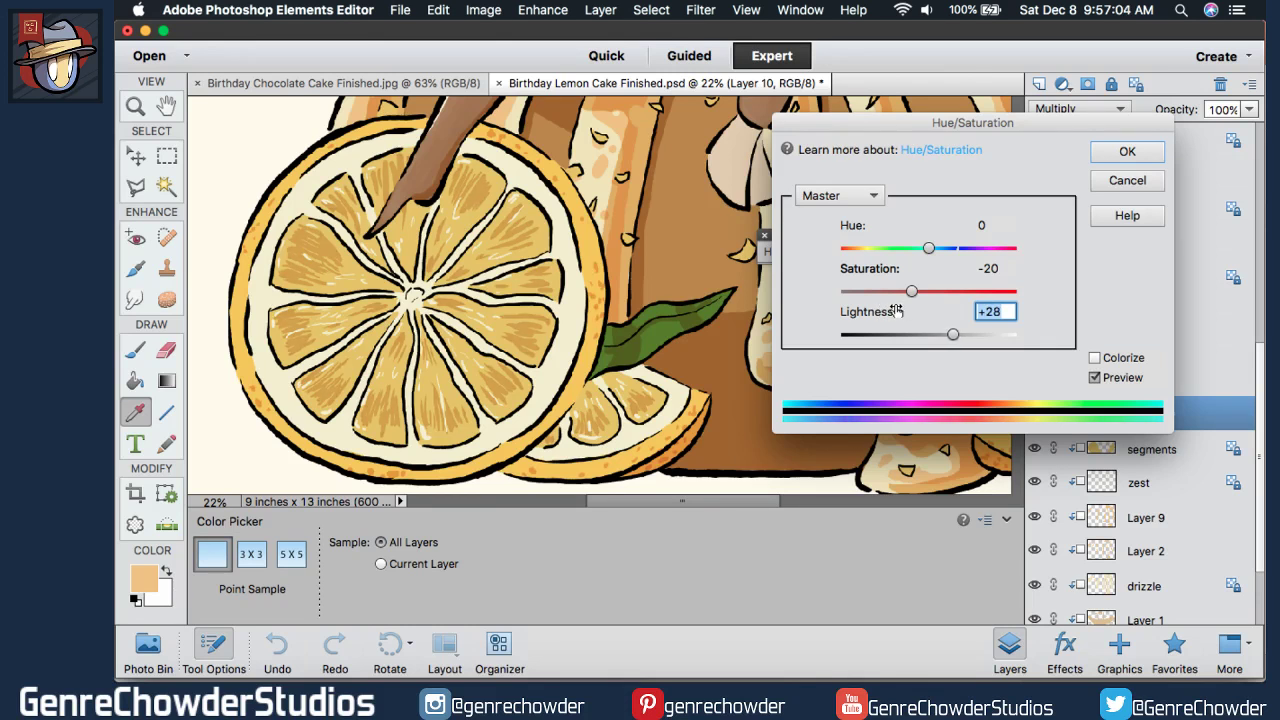
{"action": "key", "text": "Tab"}
{"action": "left_click_drag", "start_coordinate": [852, 268], "coordinate": [870, 272]}
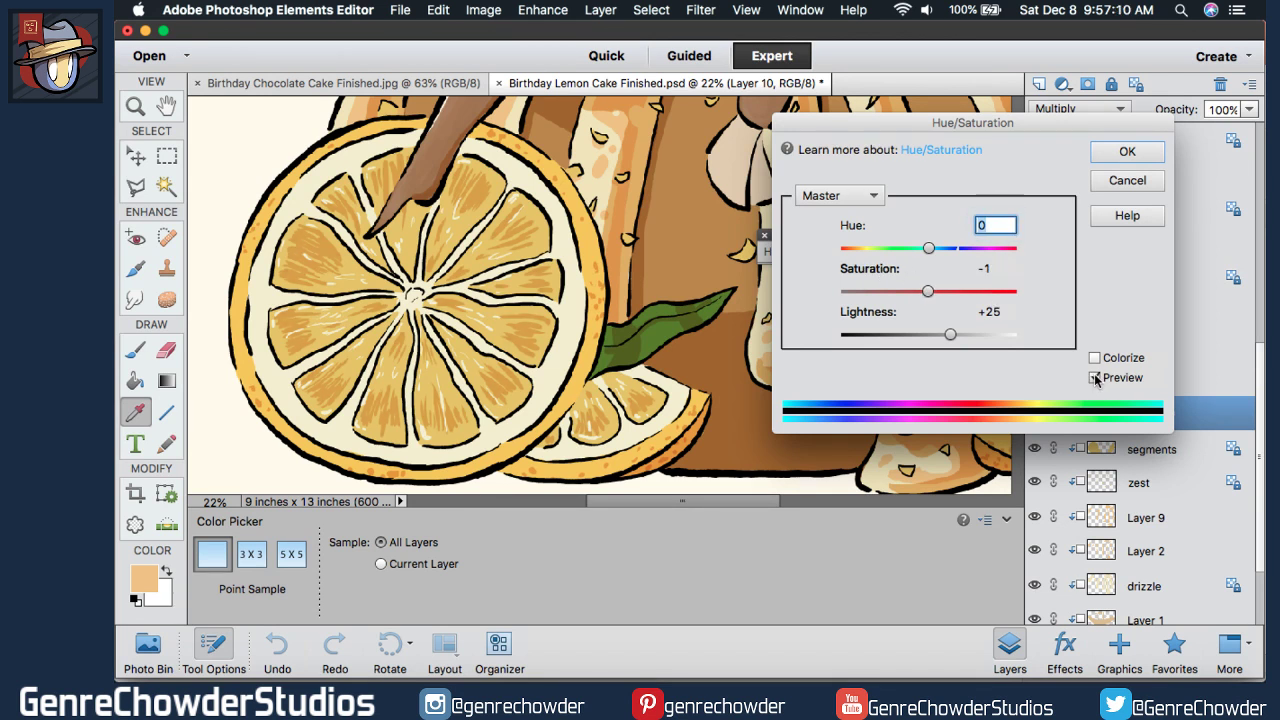
{"action": "left_click", "coordinate": [1127, 152]}
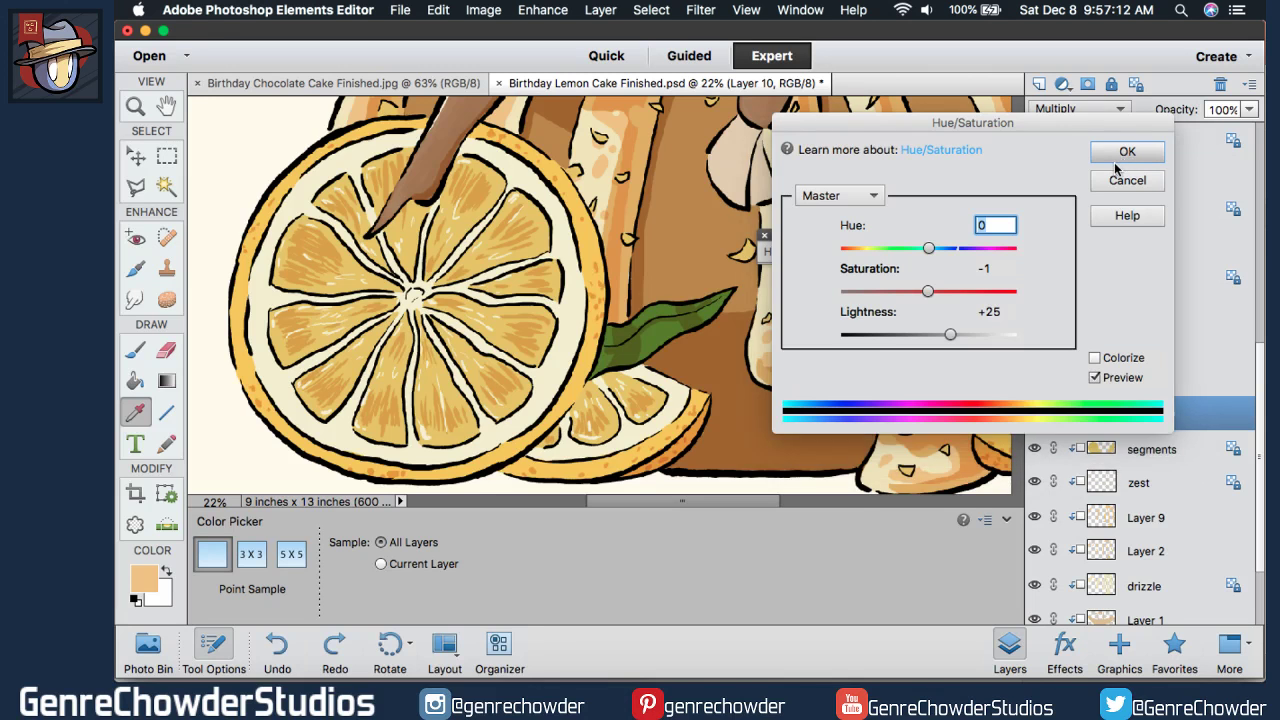
{"action": "key", "text": "b"}
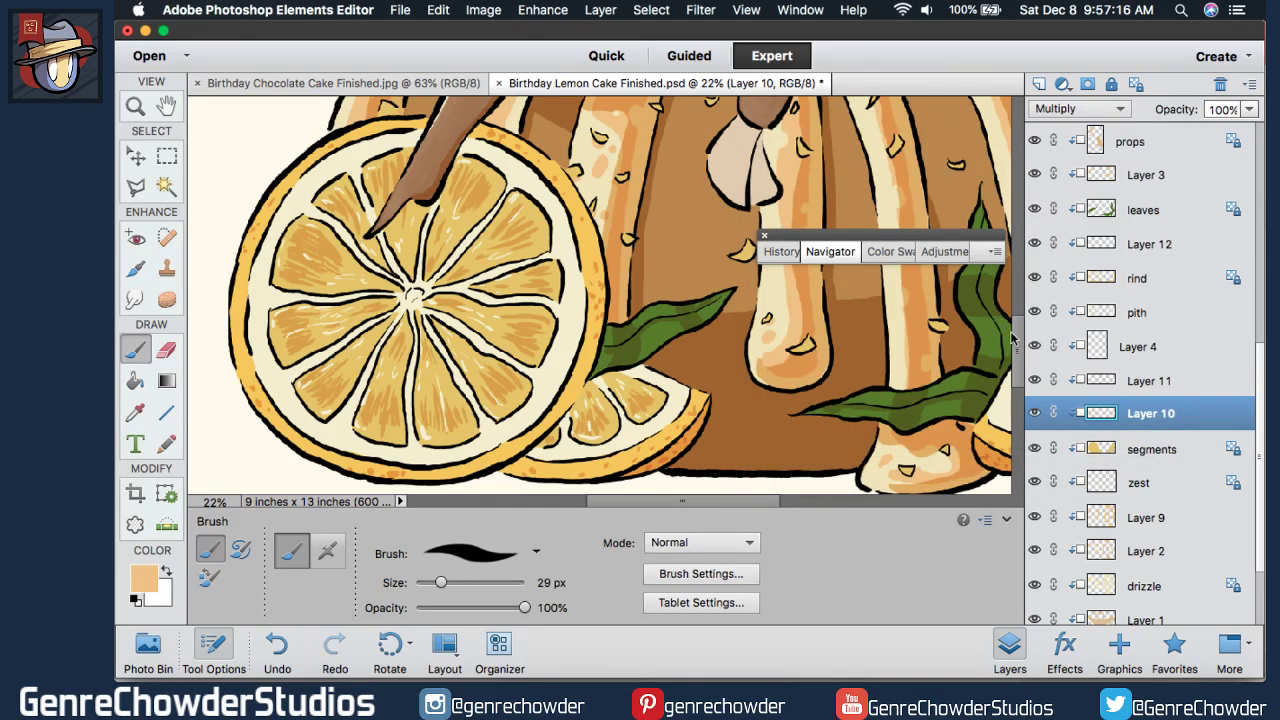
- Examine the lemon slices, cake, drizzle and characters at close range, and look through the character layers up to the shade layer
{"action": "scroll", "coordinate": [1020, 355], "scroll_direction": "up", "scroll_amount": 2}
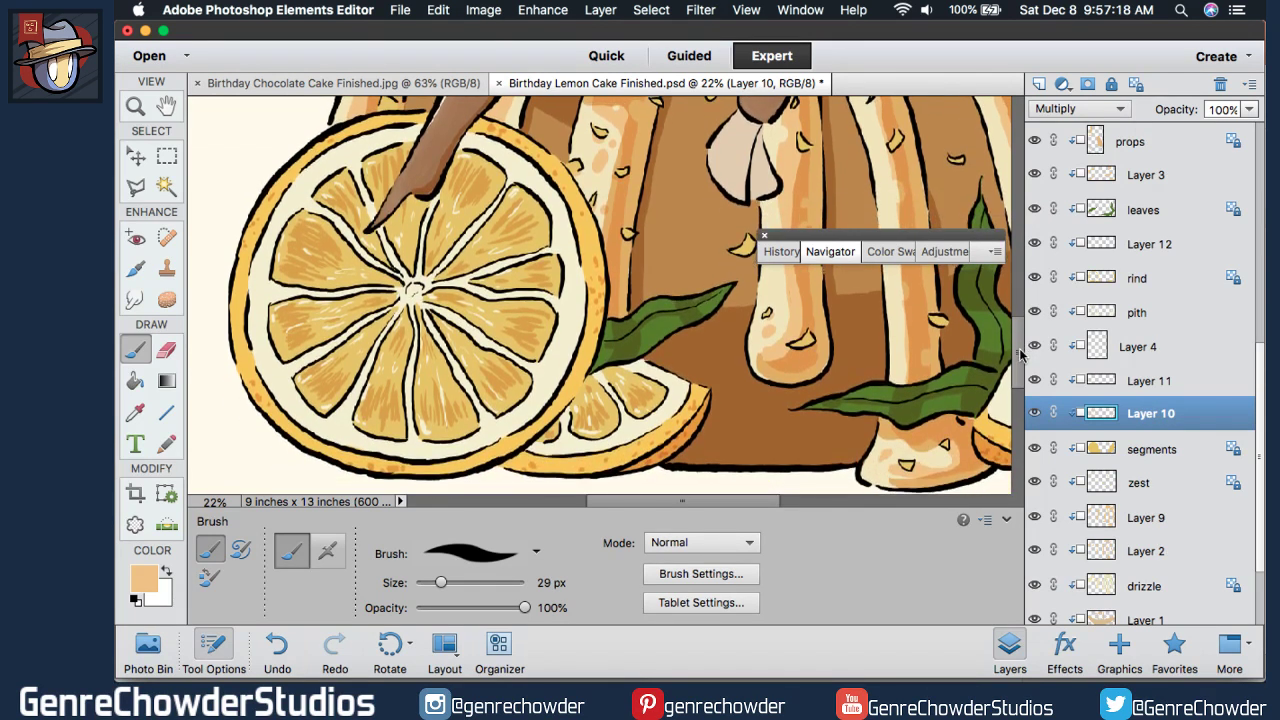
{"action": "scroll", "coordinate": [1020, 355], "scroll_direction": "up", "scroll_amount": 1}
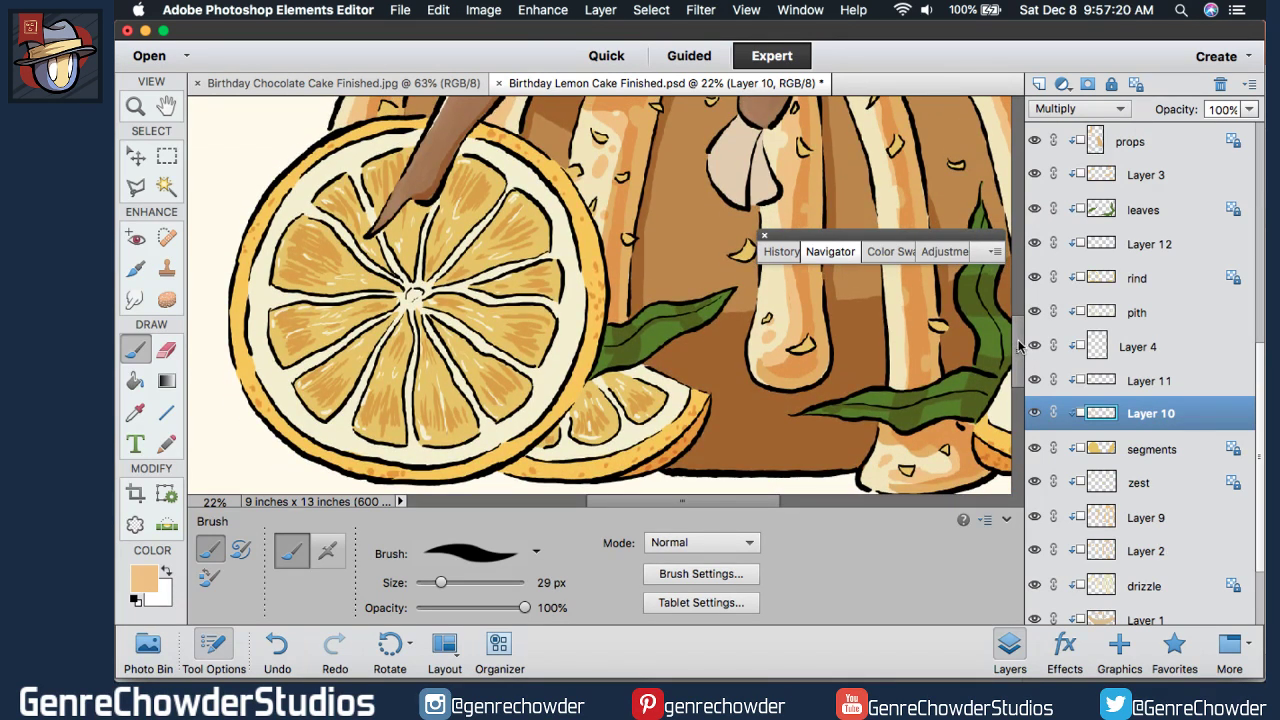
{"action": "left_click_drag", "start_coordinate": [1020, 345], "coordinate": [1020, 320]}
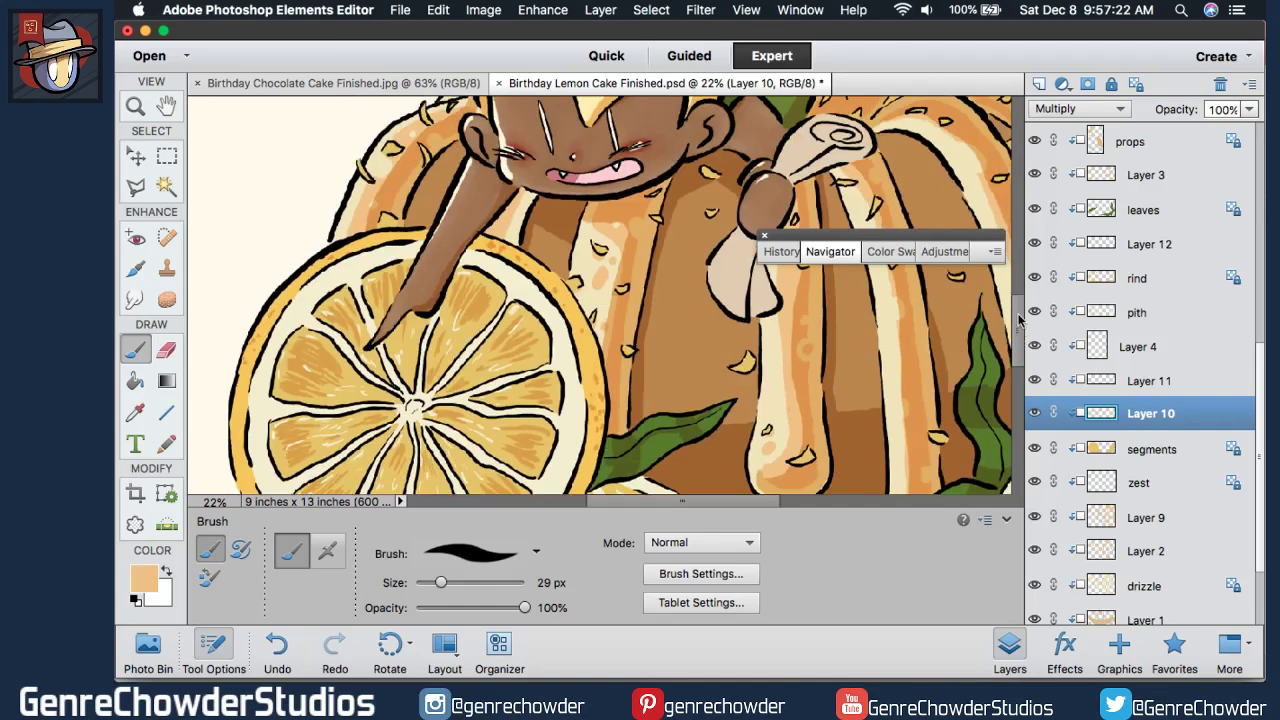
{"action": "scroll", "coordinate": [825, 340], "scroll_direction": "up", "scroll_amount": 3}
{"action": "scroll", "coordinate": [800, 403], "scroll_direction": "down", "scroll_amount": 3}
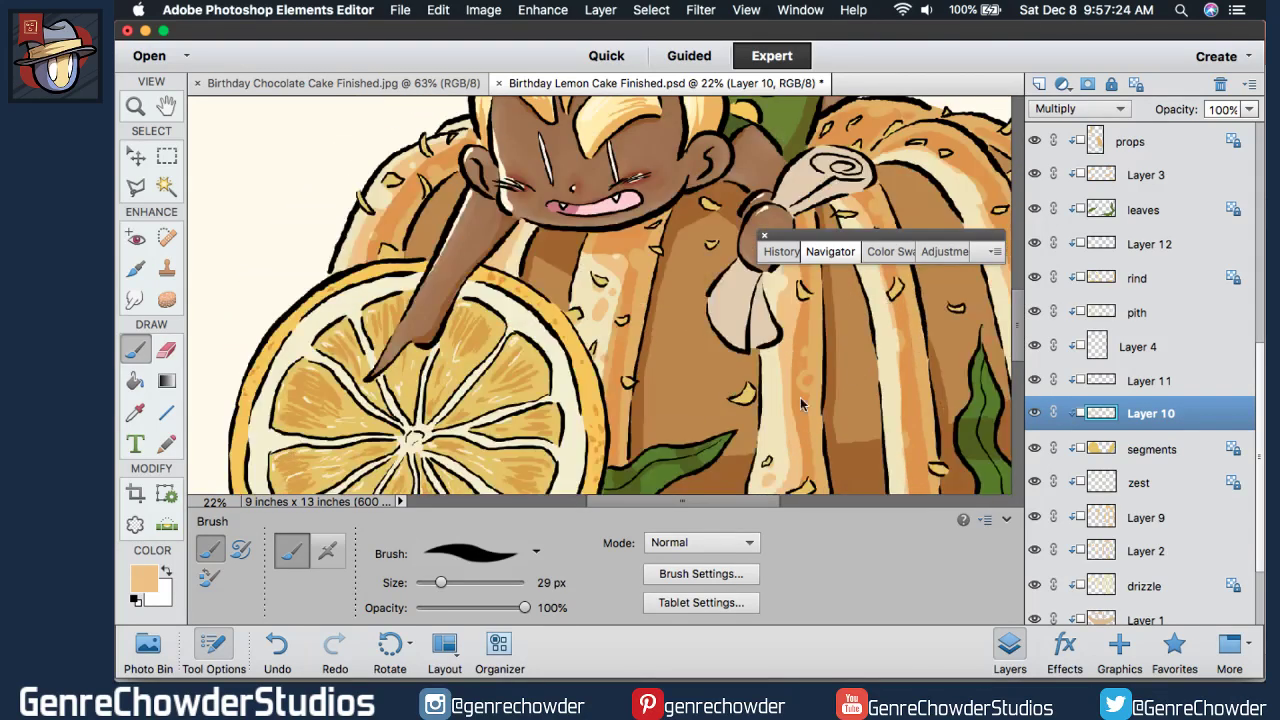
{"action": "left_click_drag", "start_coordinate": [728, 505], "coordinate": [746, 502]}
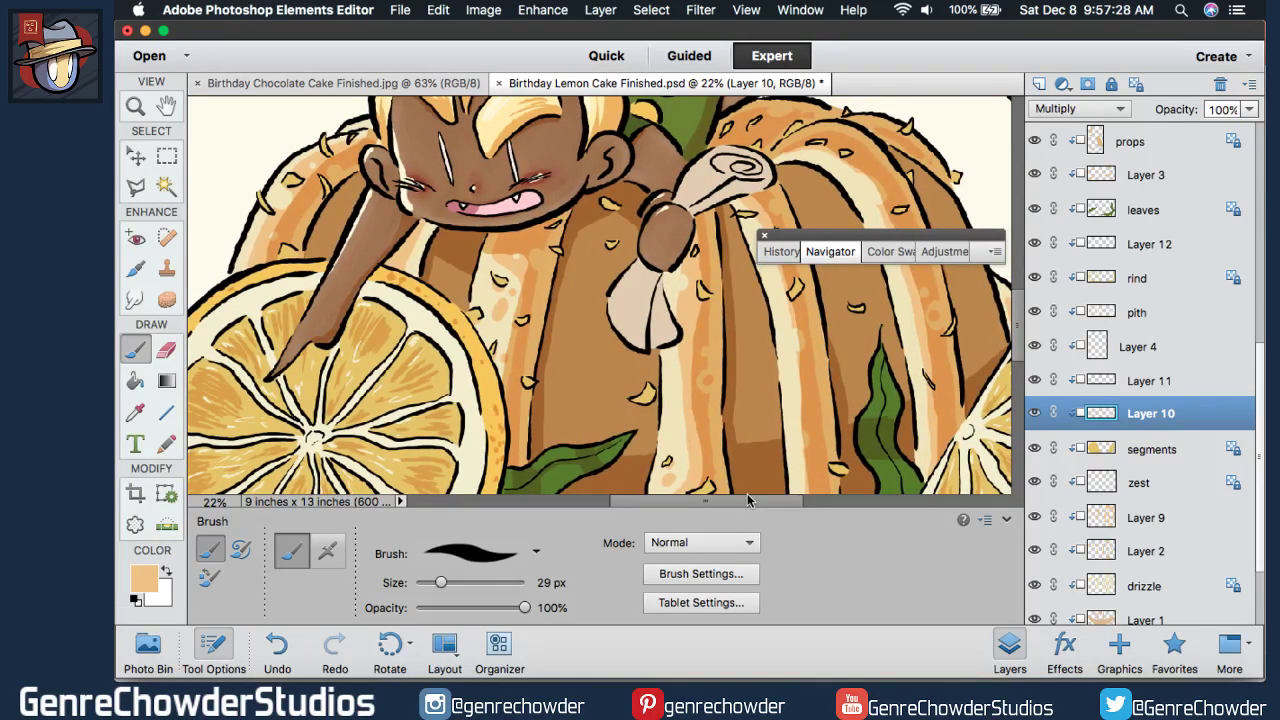
{"action": "scroll", "coordinate": [1016, 300], "scroll_direction": "right", "scroll_amount": 5}
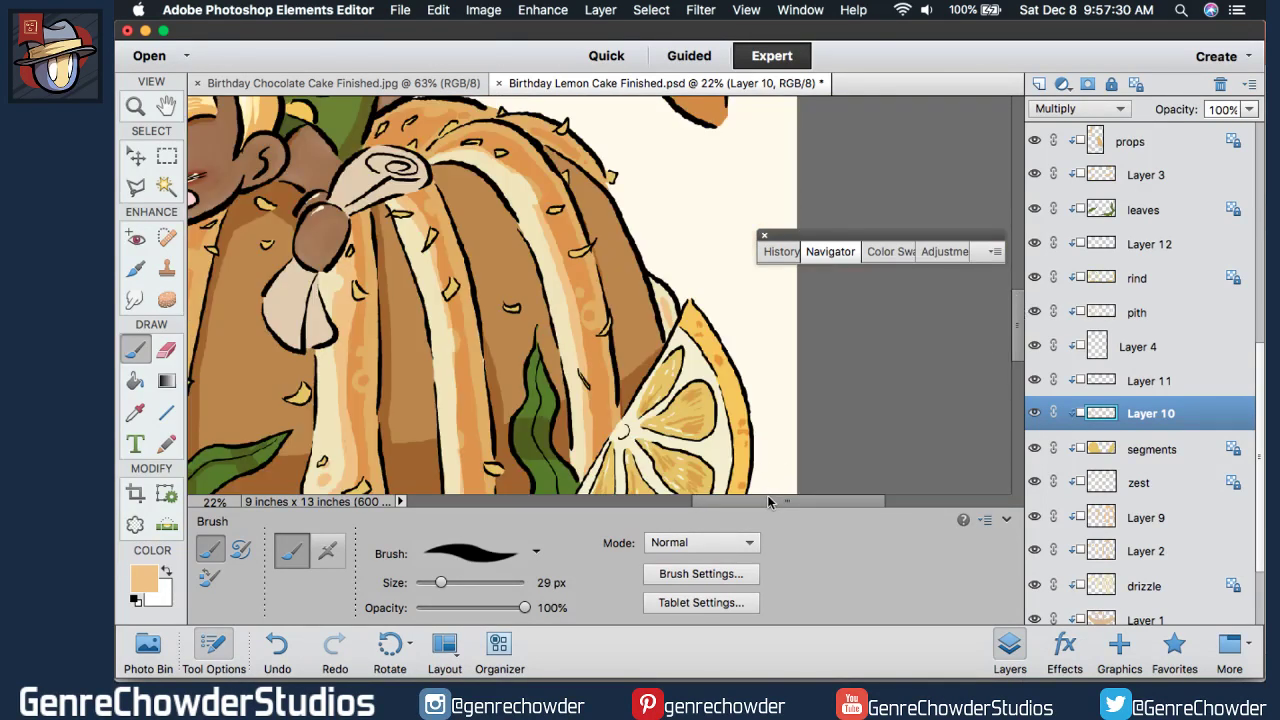
{"action": "scroll", "coordinate": [768, 480], "scroll_direction": "left", "scroll_amount": 5}
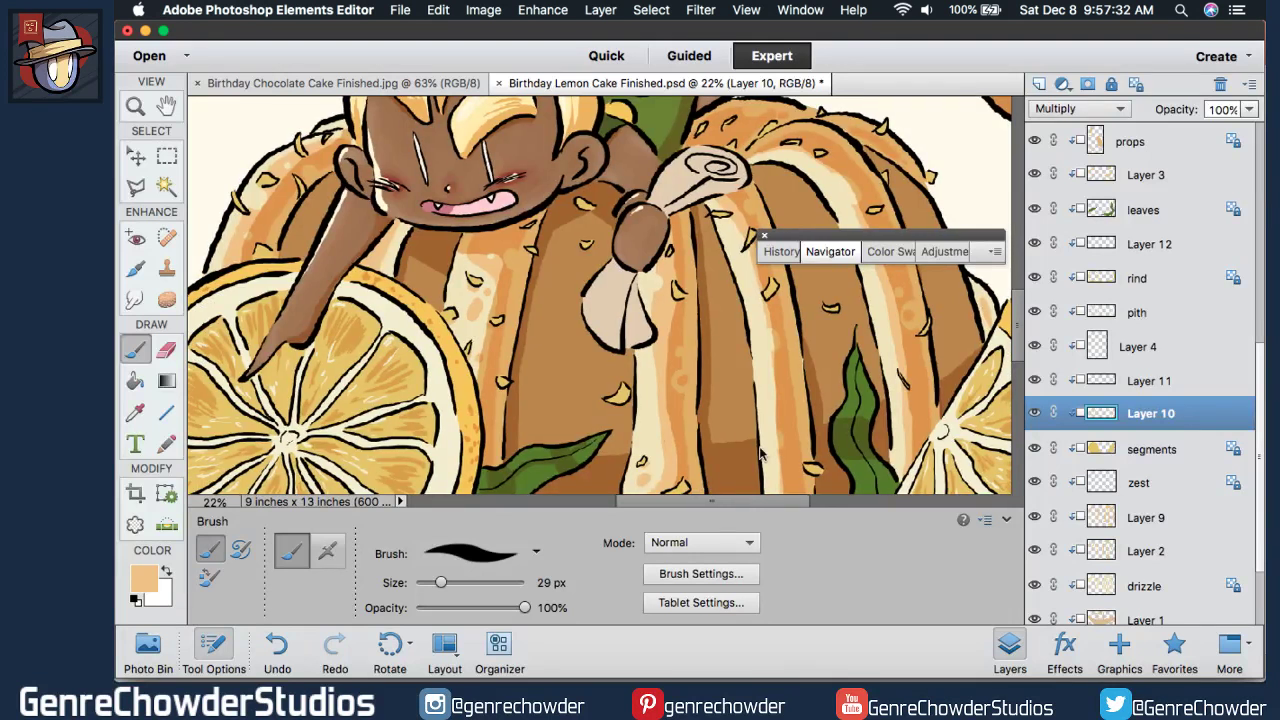
{"action": "left_click_drag", "start_coordinate": [1016, 321], "coordinate": [1020, 252]}
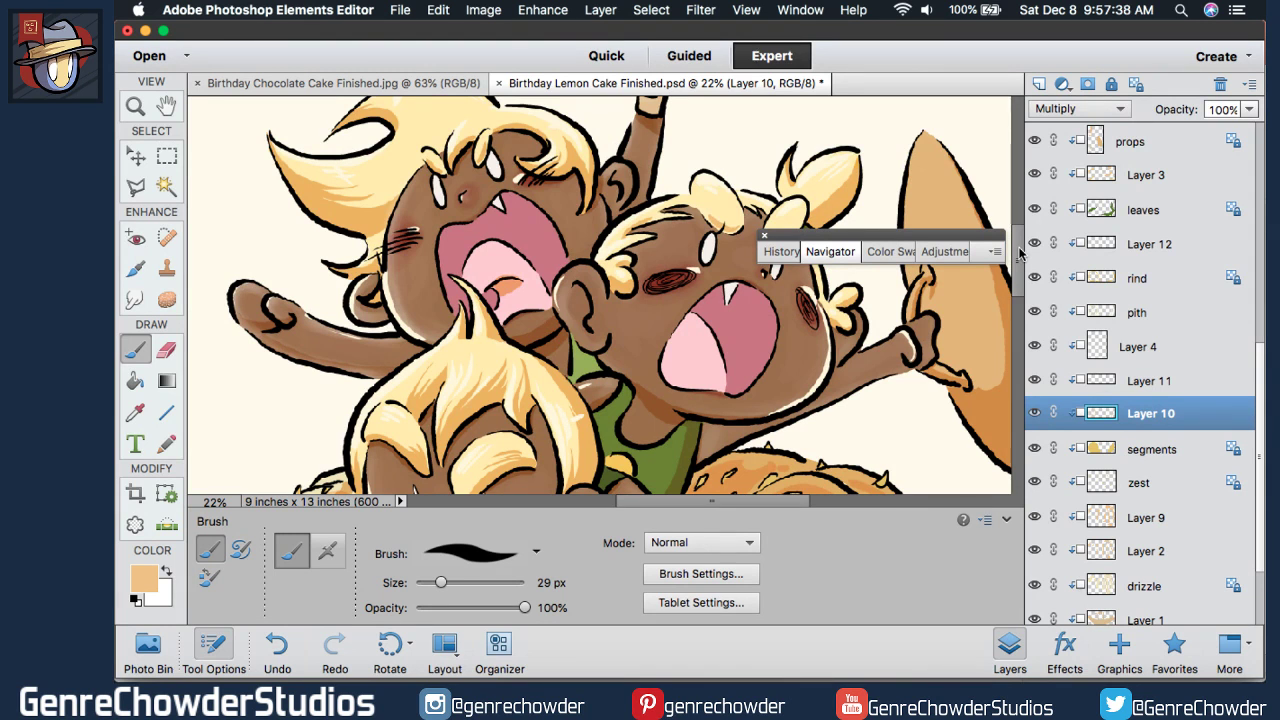
{"action": "scroll", "coordinate": [908, 220], "scroll_direction": "down", "scroll_amount": 3}
{"action": "scroll", "coordinate": [908, 193], "scroll_direction": "up", "scroll_amount": 3}
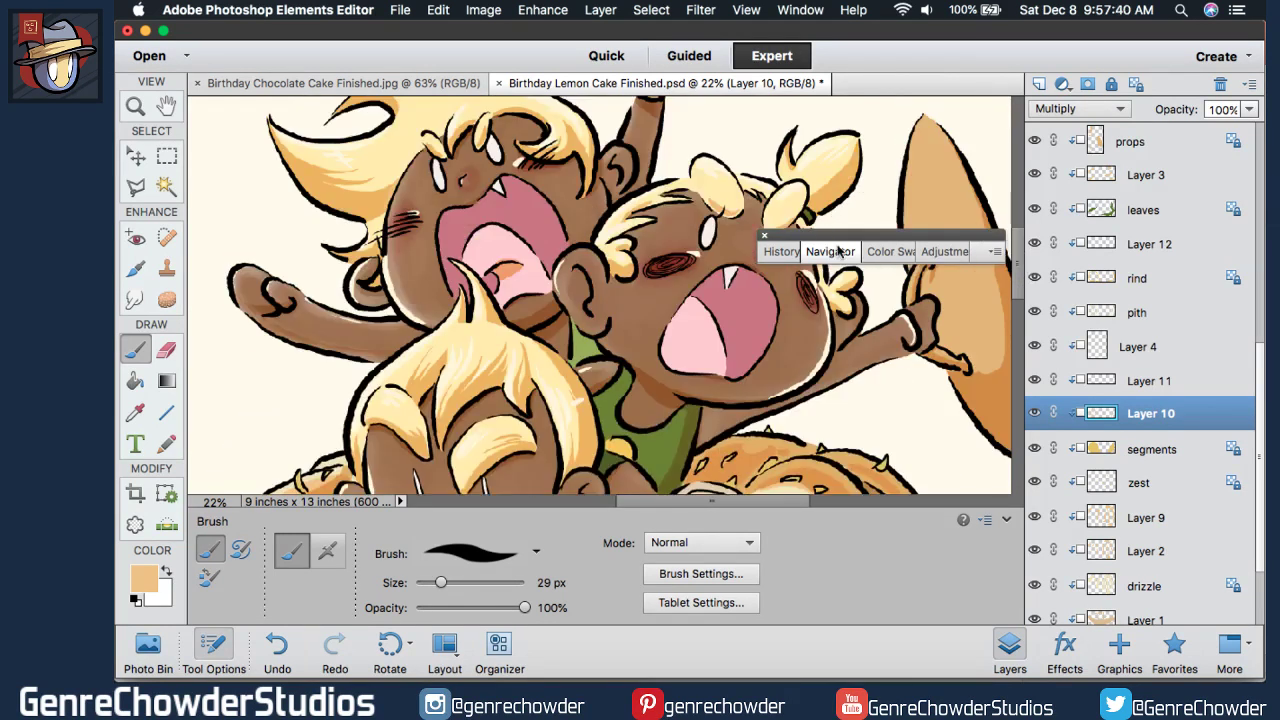
{"action": "left_click_drag", "start_coordinate": [1260, 349], "coordinate": [1261, 218]}
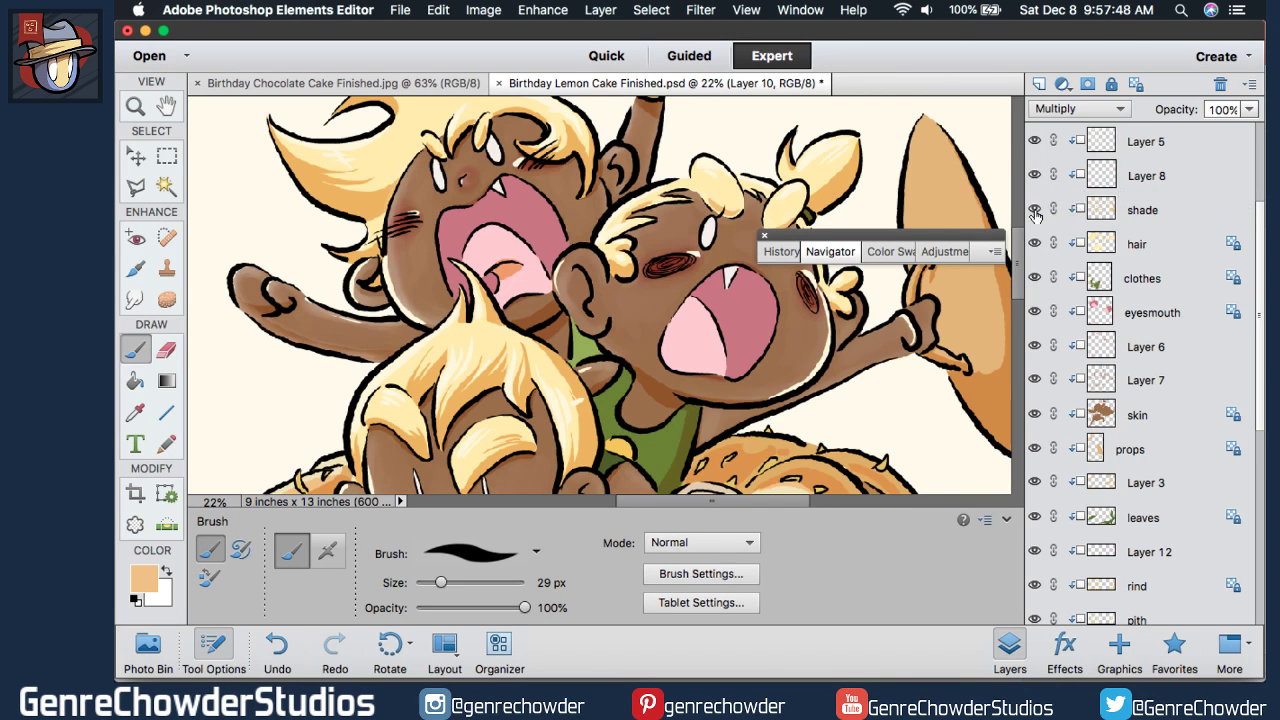
- Check the shade layer by toggling its visibility, select it, and zoom the picture out to 14%
{"action": "left_click", "coordinate": [1035, 209]}
{"action": "left_click", "coordinate": [1035, 209]}
{"action": "left_click", "coordinate": [830, 252]}
{"action": "left_click_drag", "start_coordinate": [770, 288], "coordinate": [832, 254]}
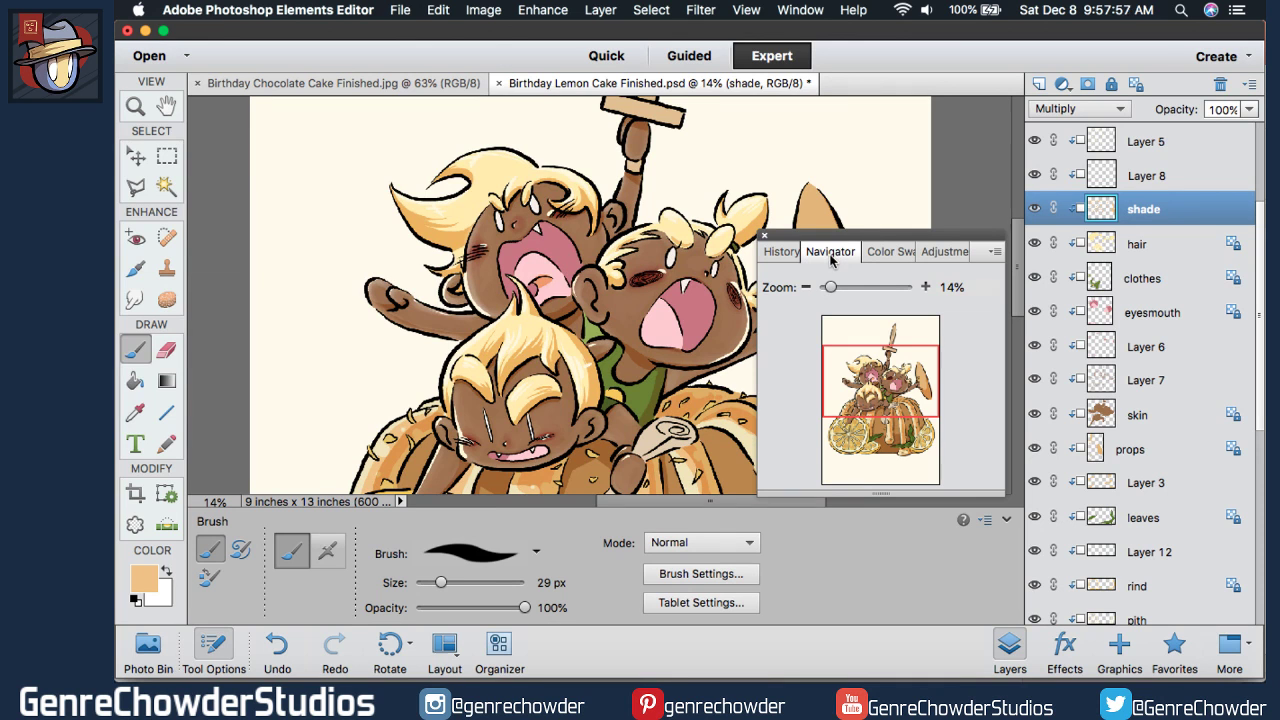
{"action": "left_click", "coordinate": [830, 255]}
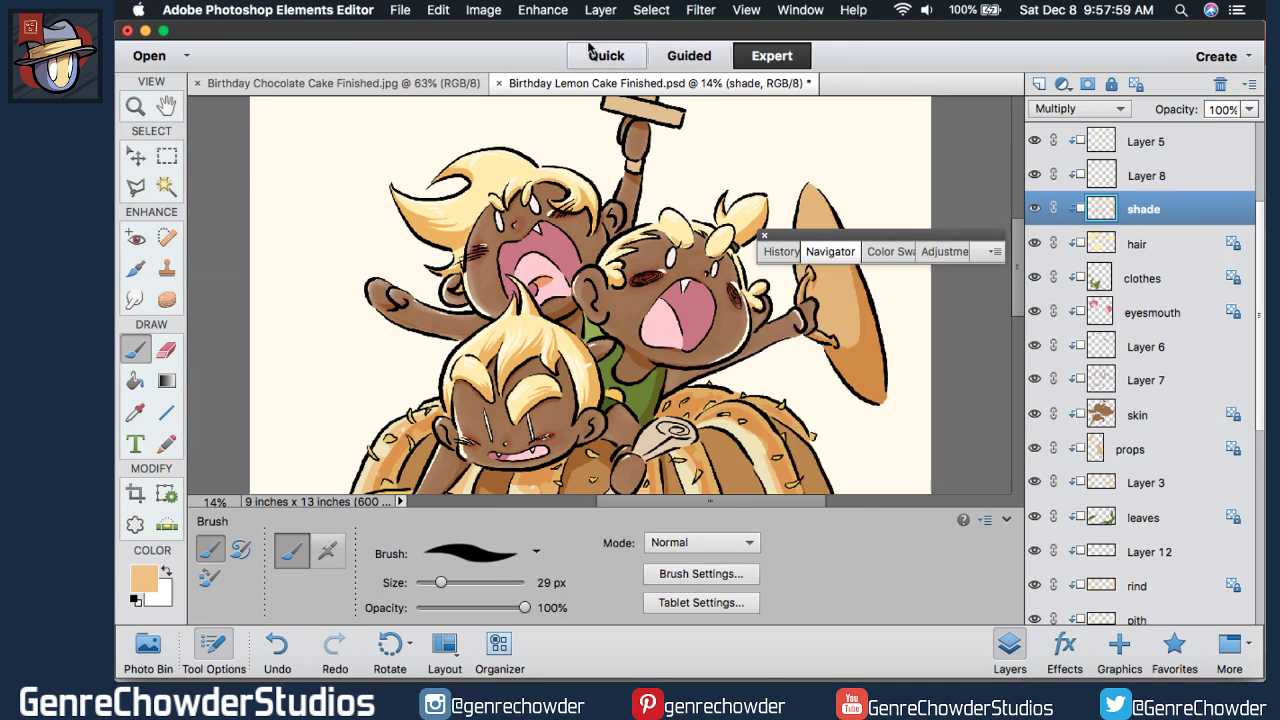
- Adjust the shade layer with Hue/Saturation, slightly reducing the saturation and setting the lightness to -9
{"action": "left_click", "coordinate": [542, 10]}
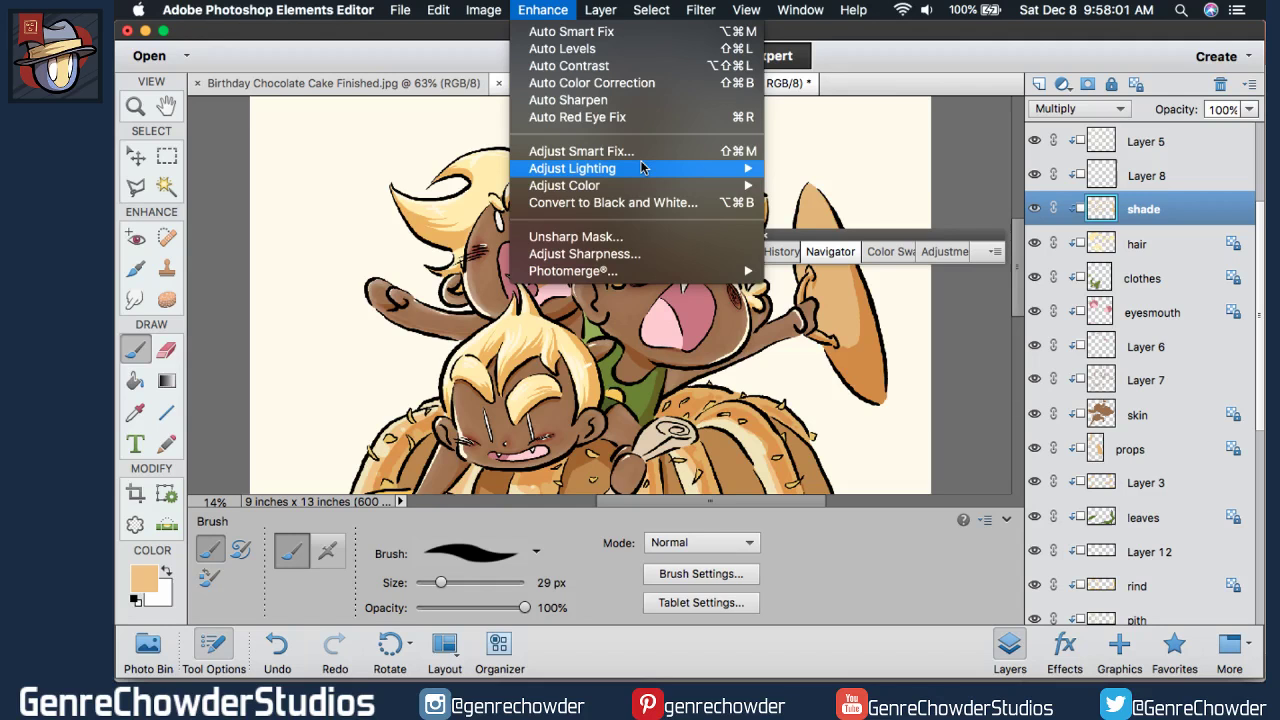
{"action": "left_click", "coordinate": [806, 198]}
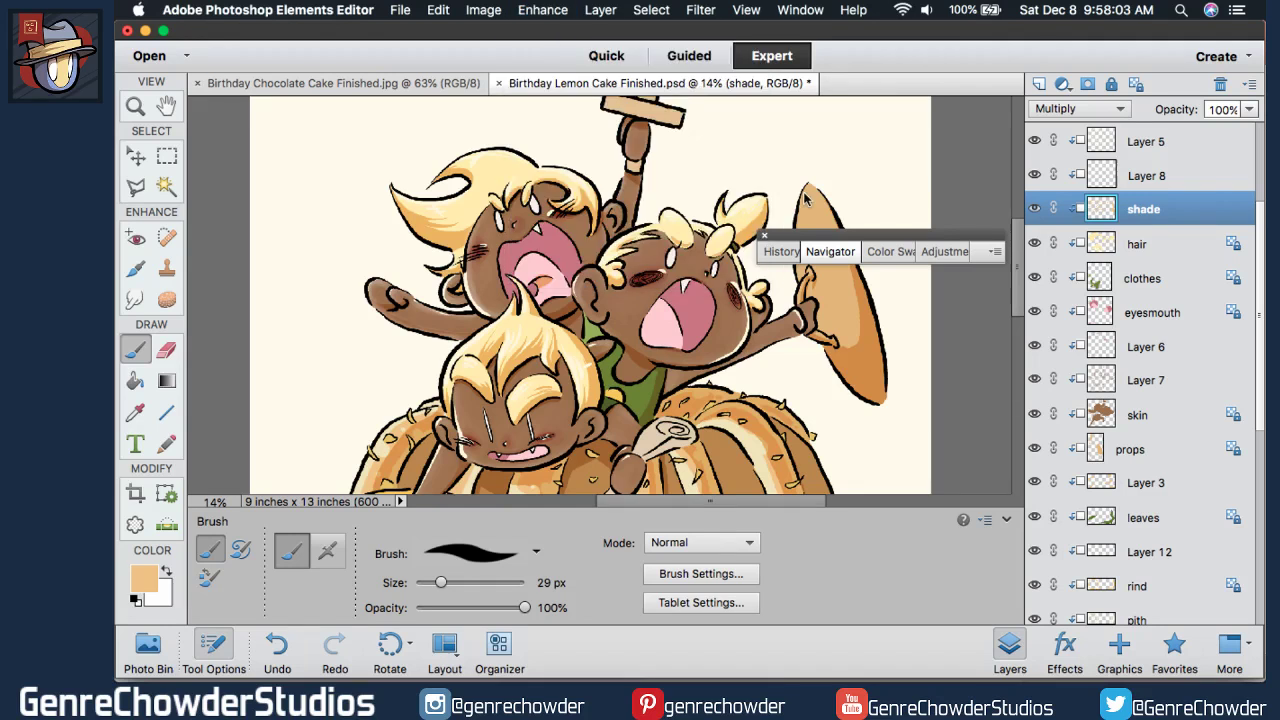
{"action": "key", "text": "super+u"}
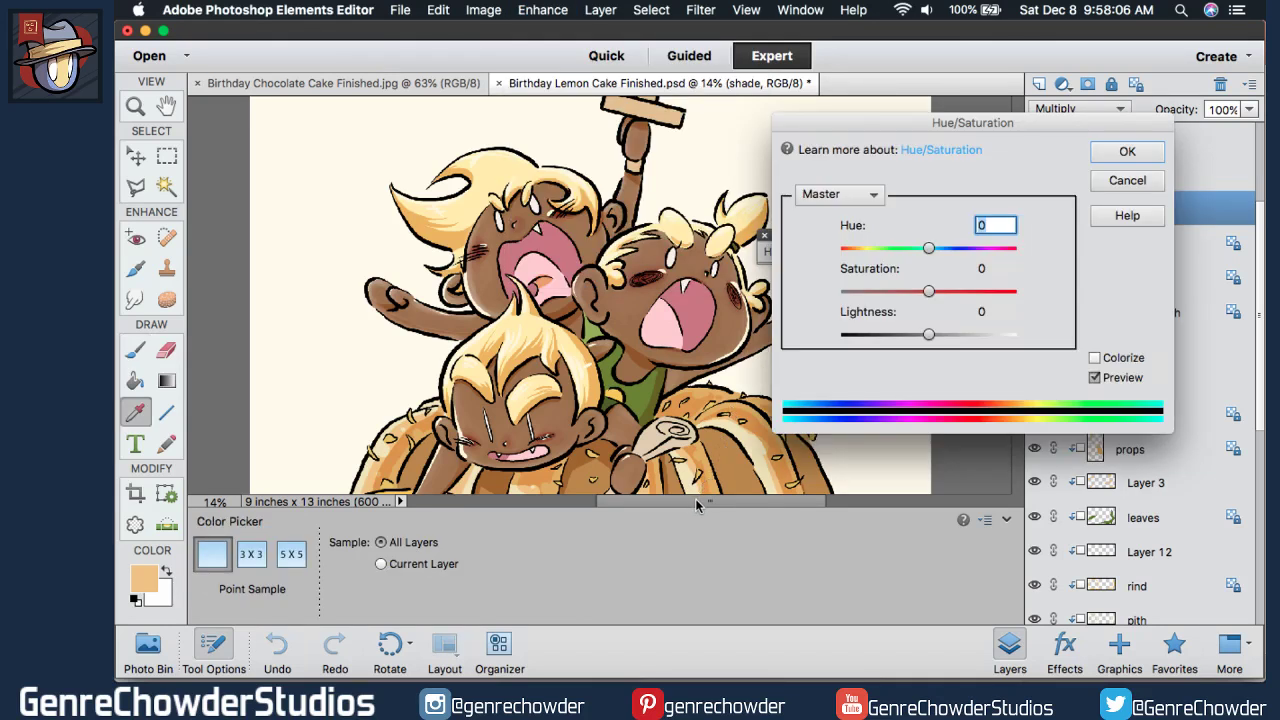
{"action": "scroll", "coordinate": [700, 500], "scroll_direction": "right", "scroll_amount": 3}
{"action": "left_click_drag", "start_coordinate": [877, 271], "coordinate": [858, 275]}
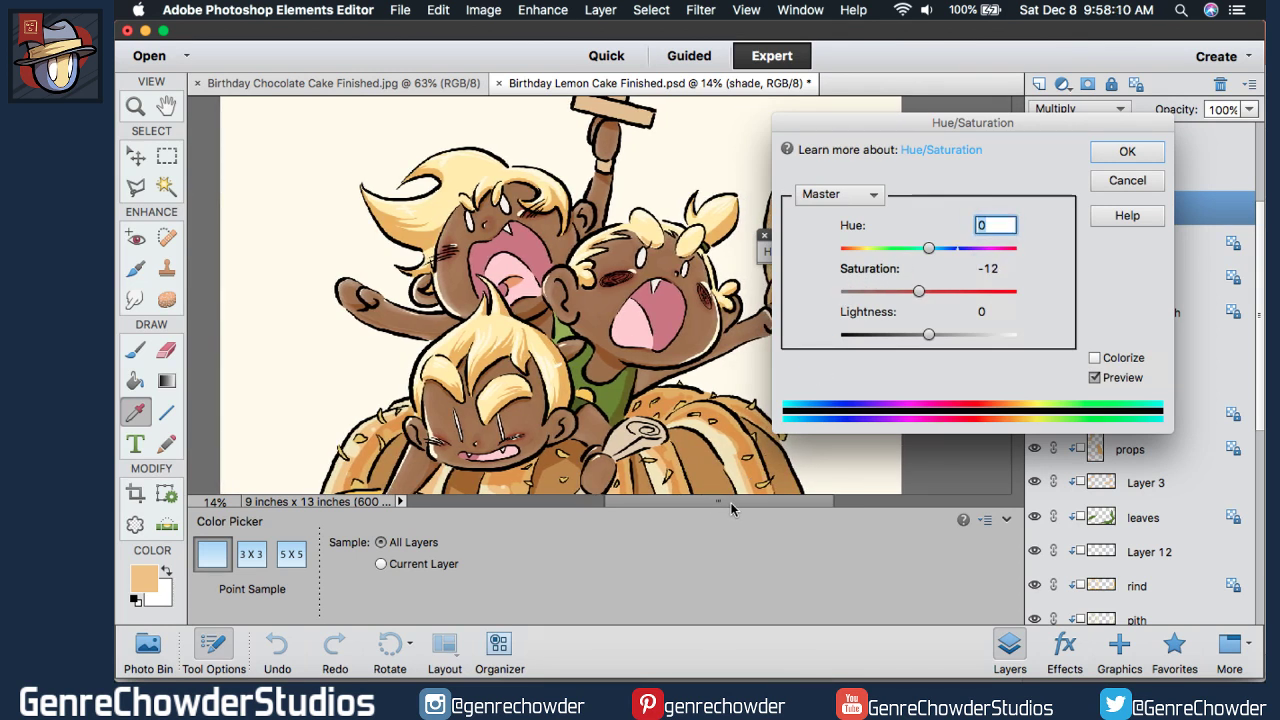
{"action": "left_click_drag", "start_coordinate": [736, 503], "coordinate": [768, 502]}
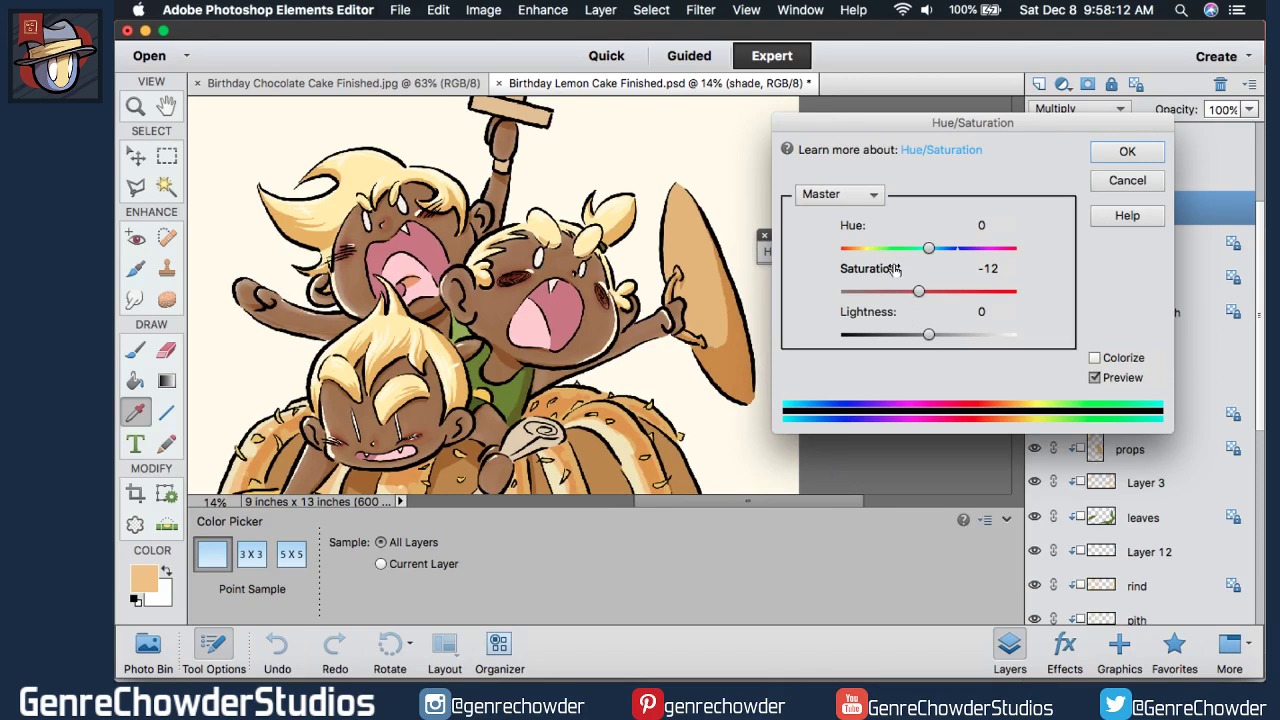
{"action": "left_click_drag", "start_coordinate": [870, 270], "coordinate": [866, 270]}
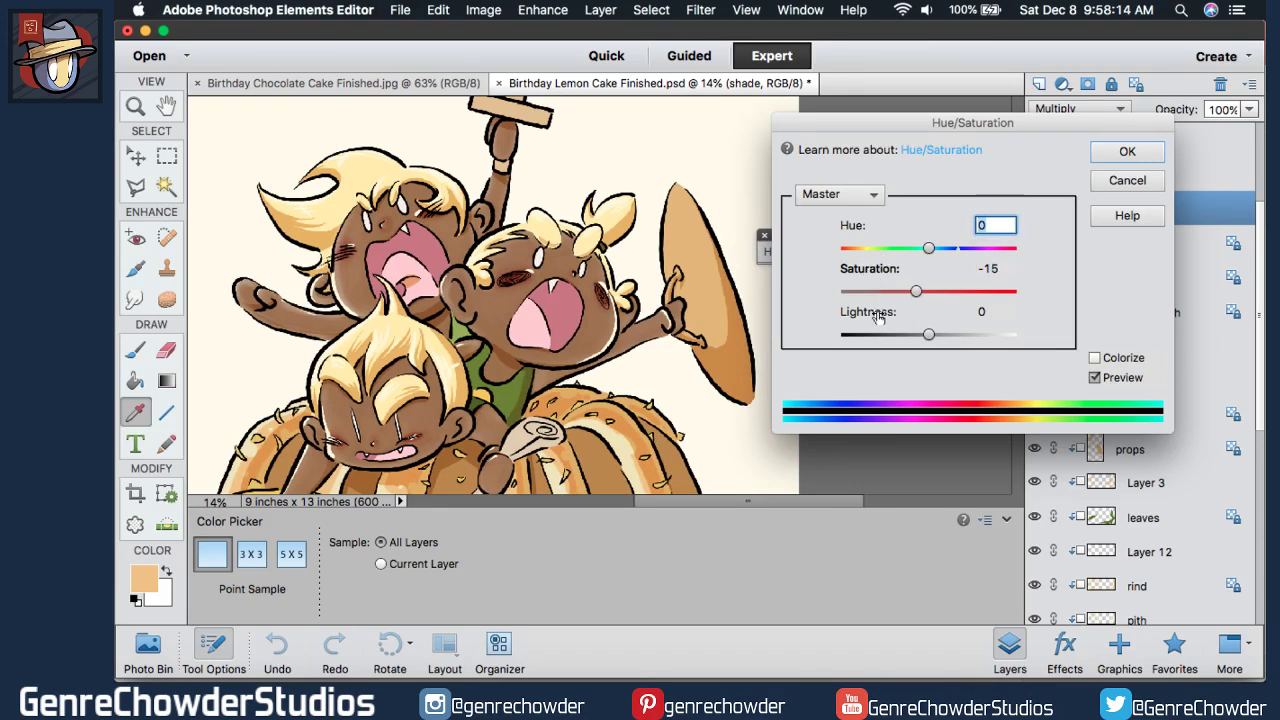
{"action": "left_click_drag", "start_coordinate": [878, 313], "coordinate": [869, 311]}
{"action": "key", "text": "Tab"}
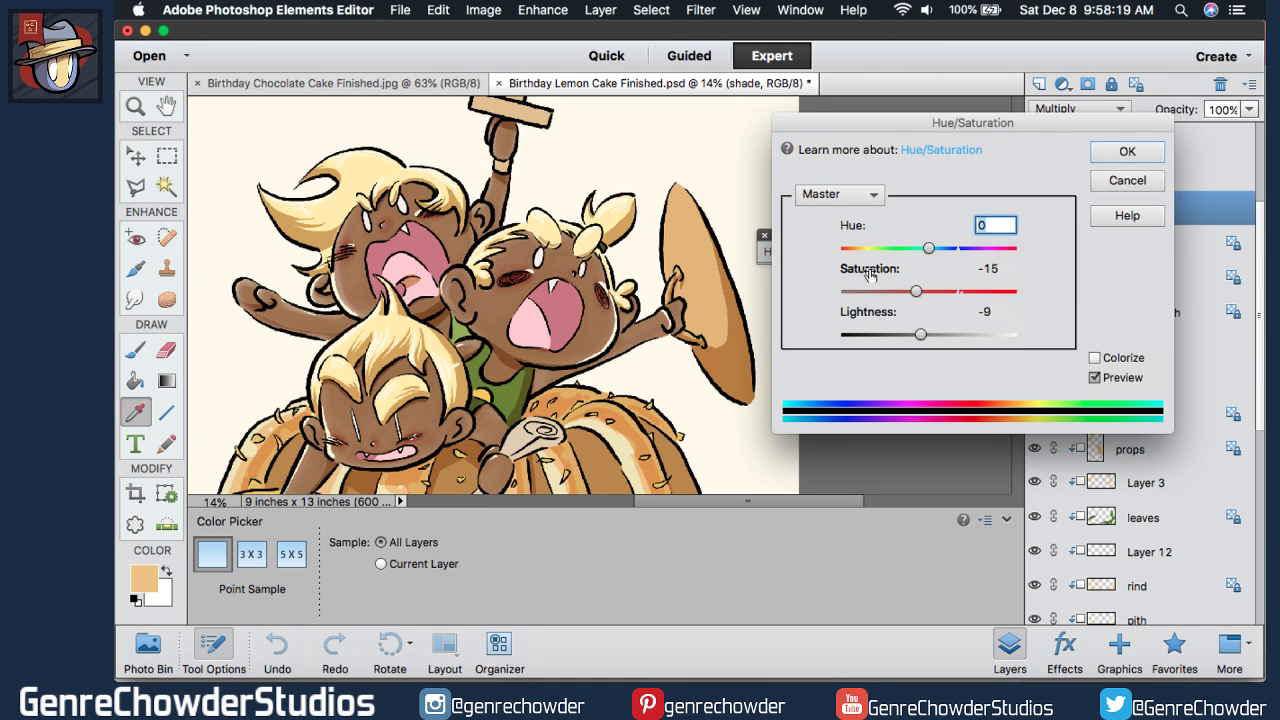
{"action": "left_click_drag", "start_coordinate": [870, 276], "coordinate": [875, 276]}
{"action": "left_click", "coordinate": [1128, 152]}
{"action": "key", "text": "b"}
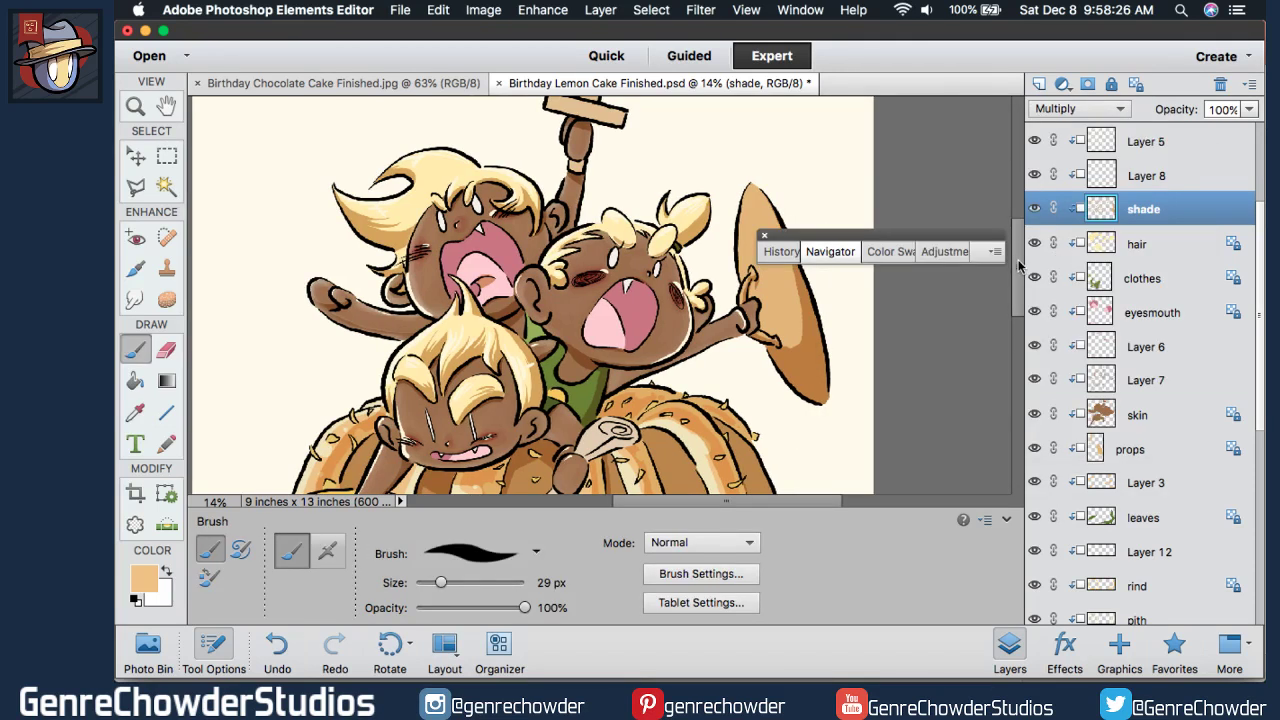
- Start a Hue/Saturation adjustment on the shading in Layer 9, setting saturation to -8 and lightness to -14
{"action": "left_click_drag", "start_coordinate": [1020, 265], "coordinate": [1015, 305]}
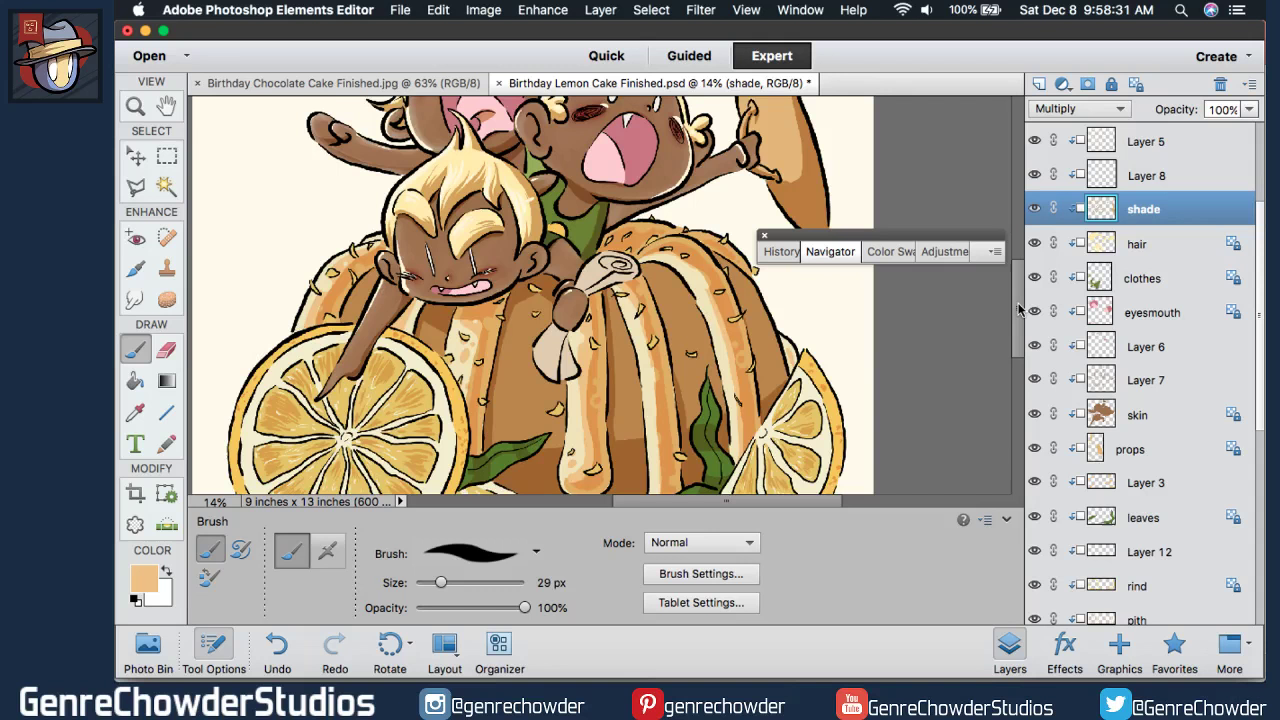
{"action": "left_click_drag", "start_coordinate": [1018, 310], "coordinate": [1018, 332]}
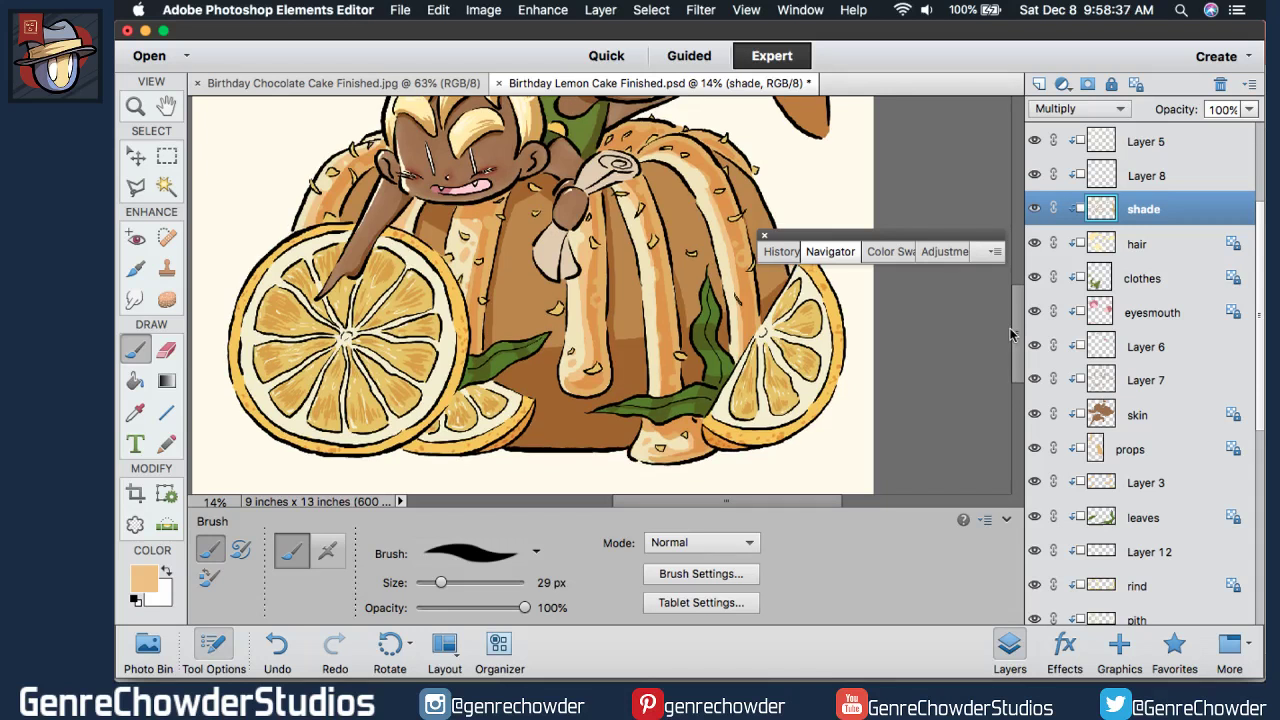
{"action": "mouse_move", "coordinate": [1010, 334]}
{"action": "left_mouse_down"}
{"action": "mouse_move", "coordinate": [1022, 268]}
{"action": "mouse_move", "coordinate": [1003, 328]}
{"action": "left_mouse_up"}
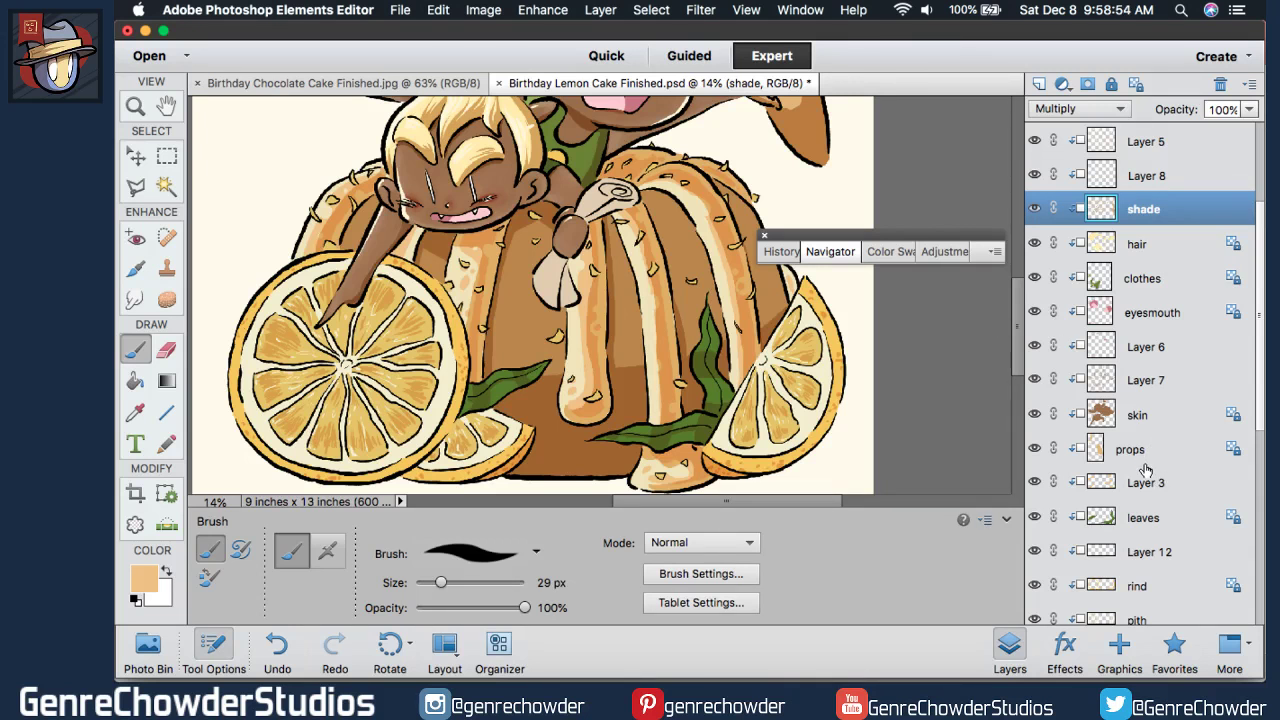
{"action": "left_click_drag", "start_coordinate": [1262, 388], "coordinate": [1250, 473]}
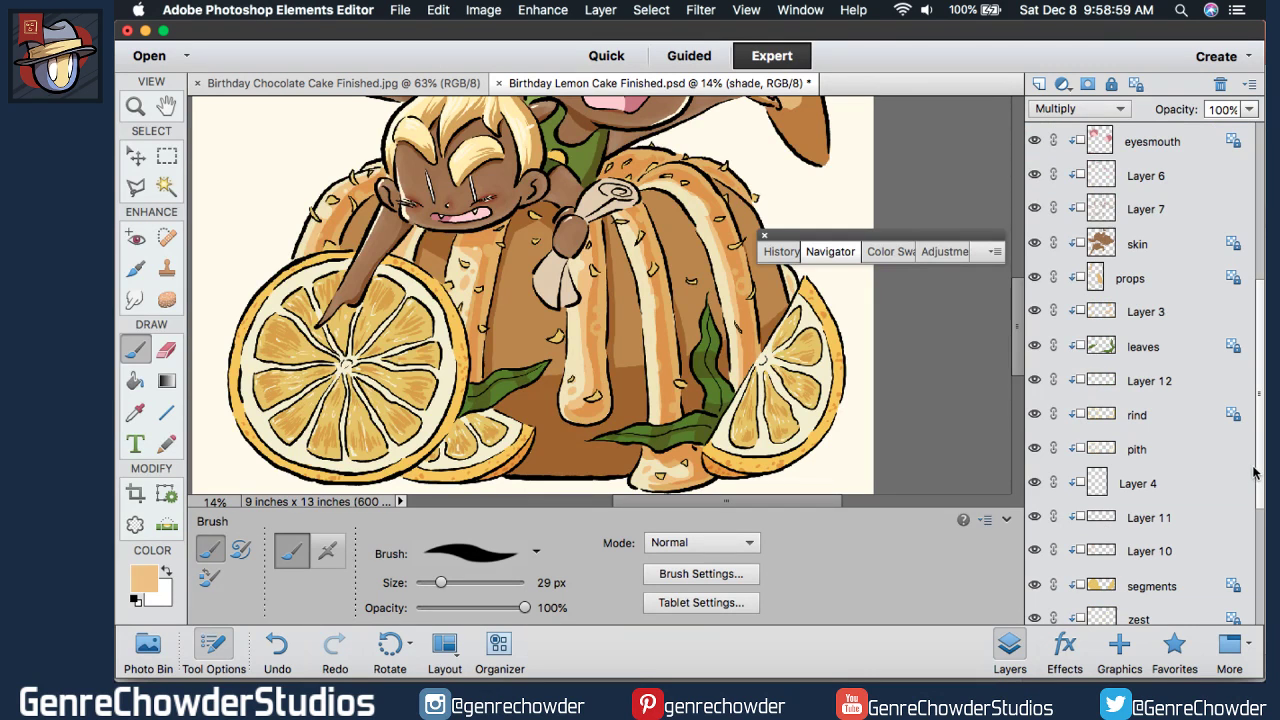
{"action": "left_click_drag", "start_coordinate": [1255, 472], "coordinate": [1235, 518]}
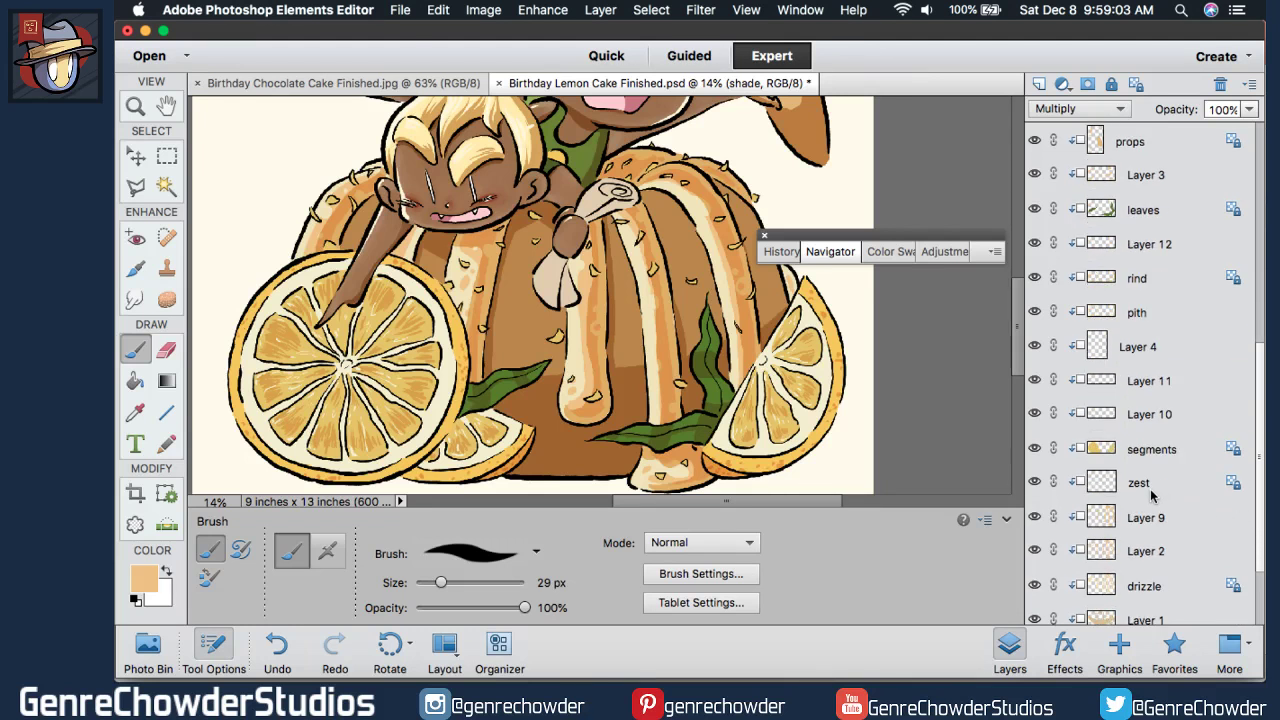
{"action": "left_click", "coordinate": [1098, 516]}
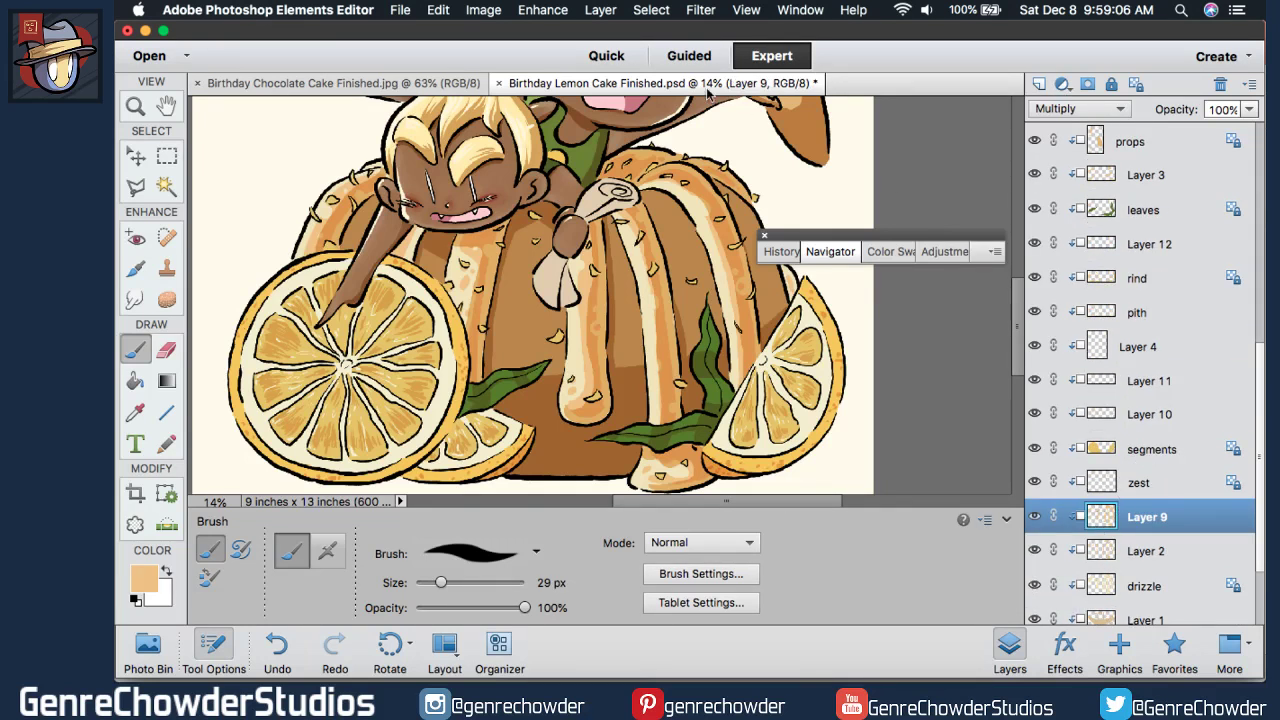
{"action": "left_click", "coordinate": [548, 10]}
{"action": "mouse_move", "coordinate": [598, 188]}
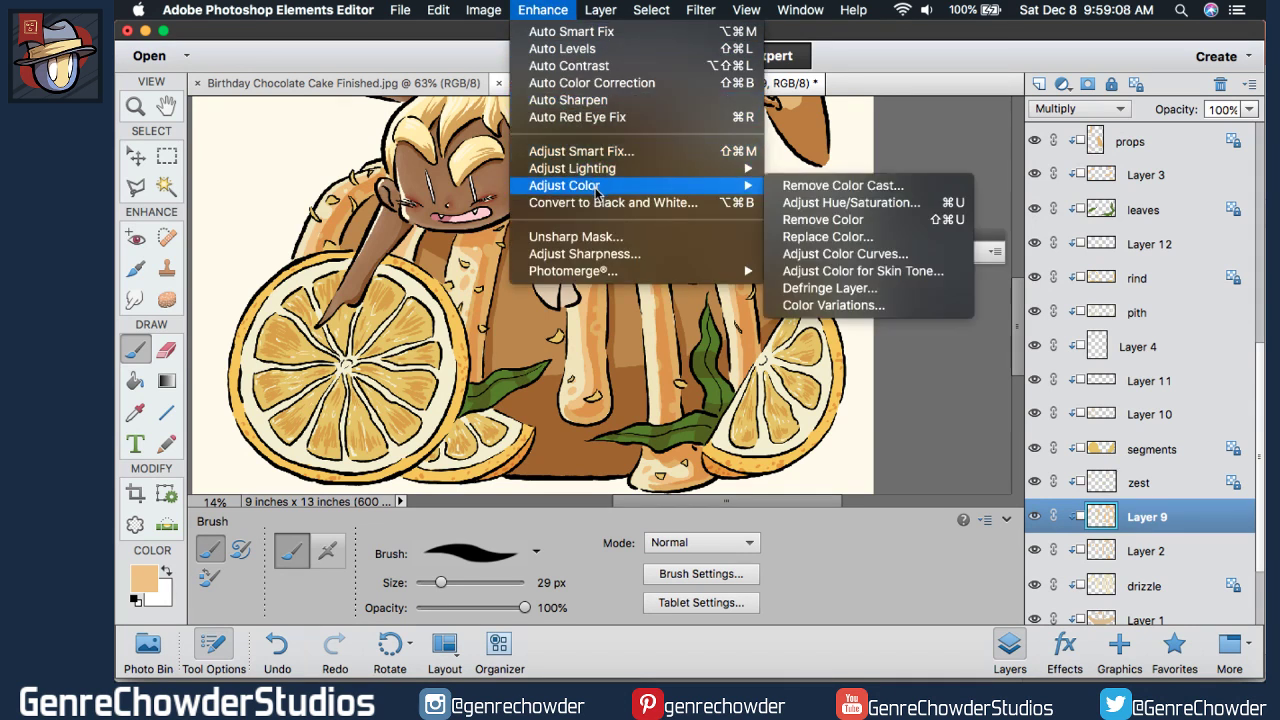
{"action": "left_click", "coordinate": [824, 202]}
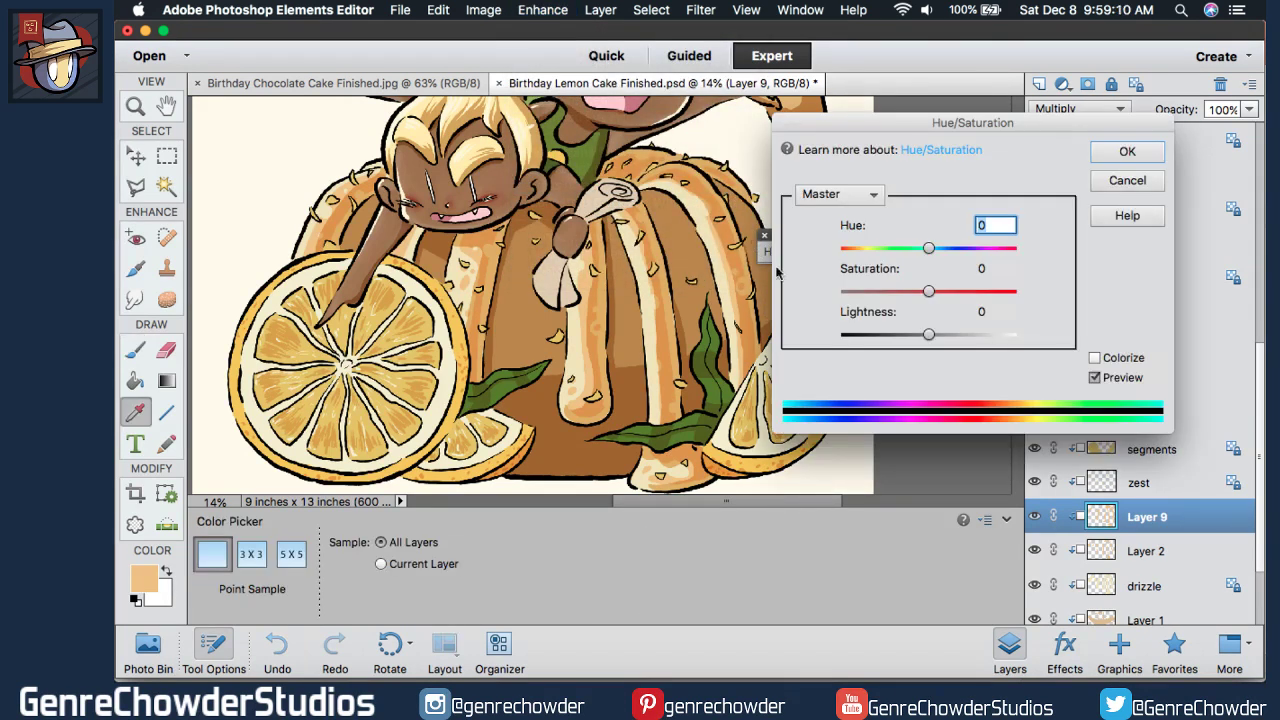
{"action": "mouse_move", "coordinate": [862, 314]}
{"action": "left_mouse_down"}
{"action": "mouse_move", "coordinate": [898, 315]}
{"action": "mouse_move", "coordinate": [841, 309]}
{"action": "mouse_move", "coordinate": [850, 271]}
{"action": "mouse_move", "coordinate": [870, 274]}
{"action": "mouse_move", "coordinate": [876, 316]}
{"action": "mouse_move", "coordinate": [850, 306]}
{"action": "mouse_move", "coordinate": [866, 303]}
{"action": "left_mouse_up"}
{"action": "key", "text": "Tab"}
{"action": "key", "text": "shift+Tab"}
{"action": "key", "text": "Tab"}
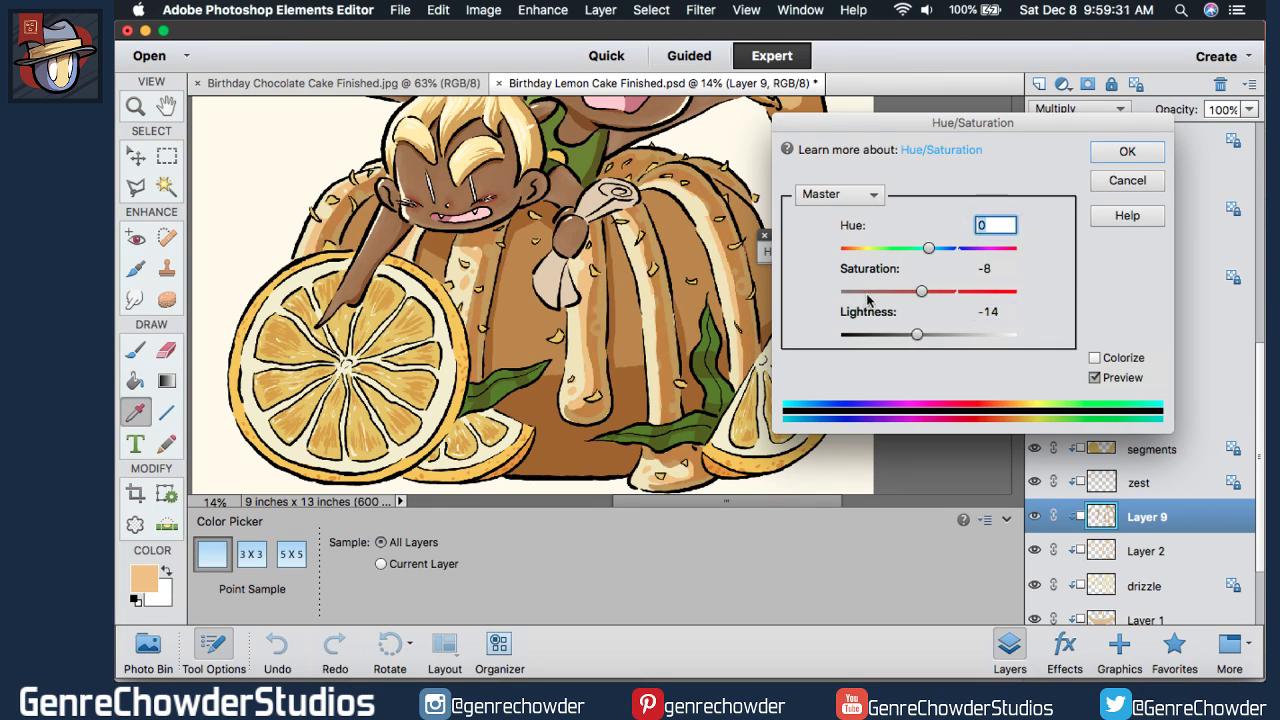
- Set the Layer 9 adjustment's lightness to -6, compare it with the preview off and on, and apply it
{"action": "left_click", "coordinate": [1094, 378]}
{"action": "left_click", "coordinate": [1094, 380]}
{"action": "left_click_drag", "start_coordinate": [876, 316], "coordinate": [883, 314]}
{"action": "key", "text": "Tab"}
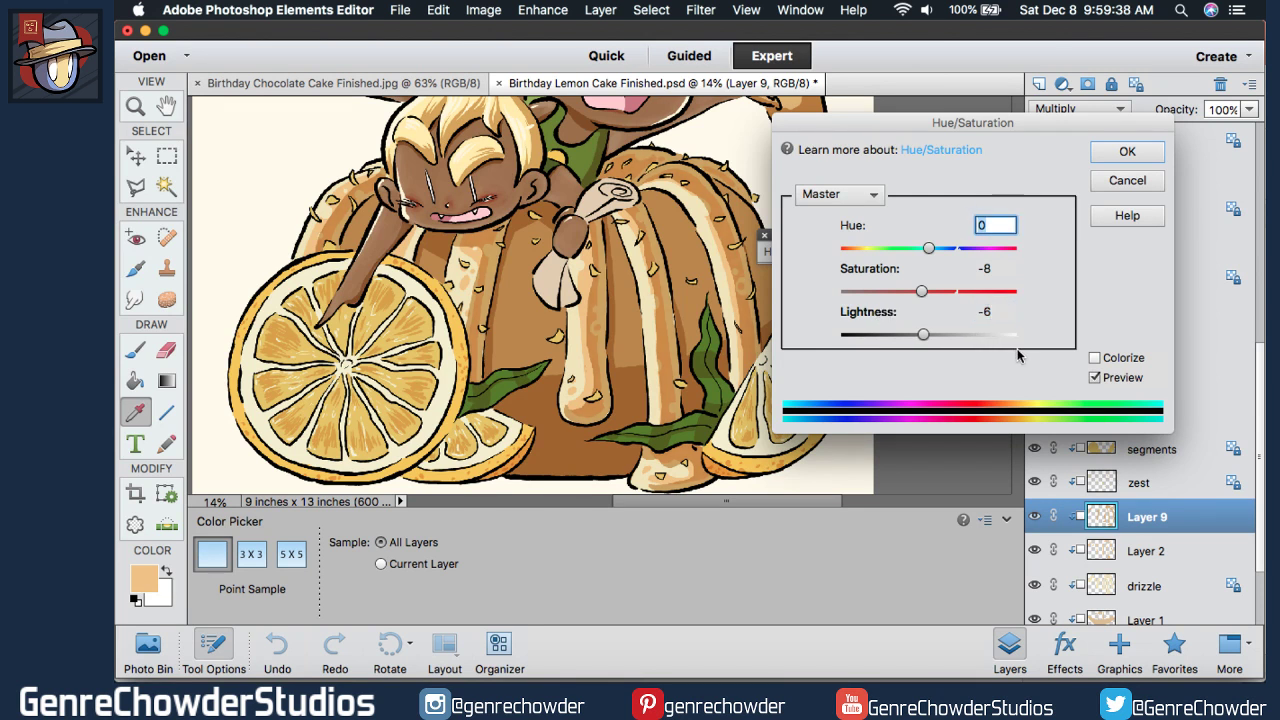
{"action": "left_click", "coordinate": [1094, 378]}
{"action": "left_click", "coordinate": [1094, 378]}
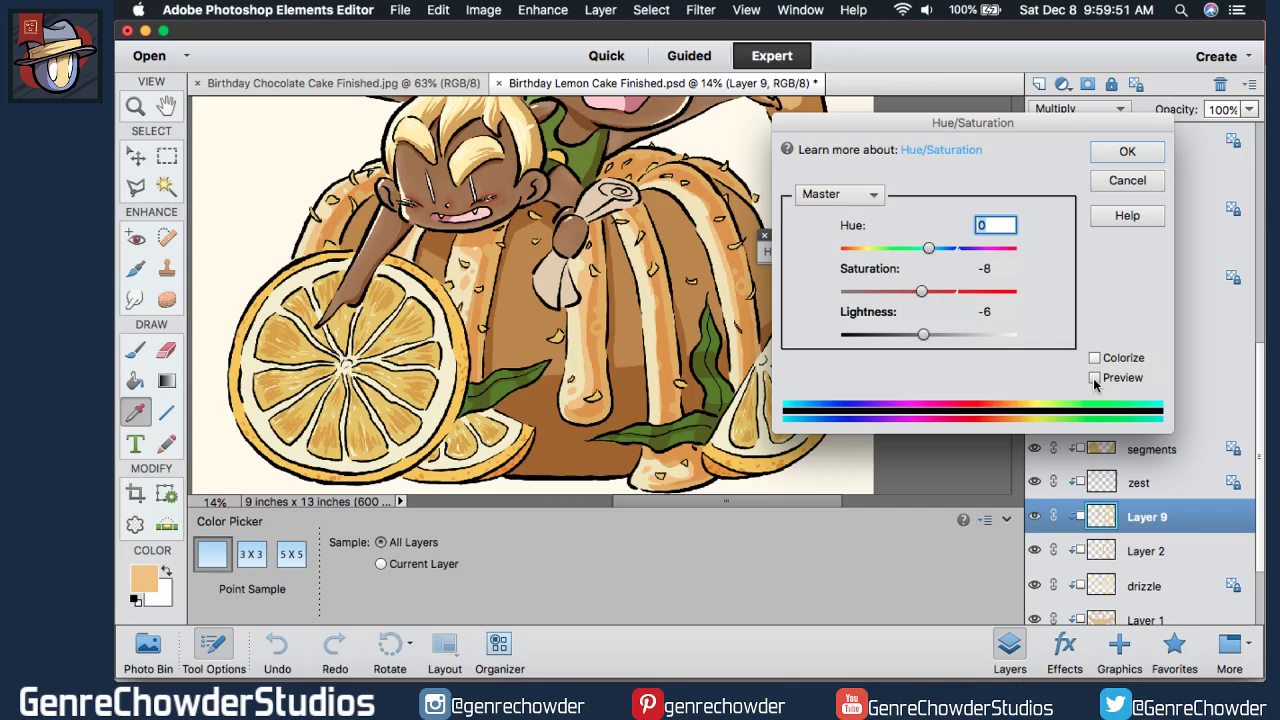
{"action": "left_click", "coordinate": [1094, 379]}
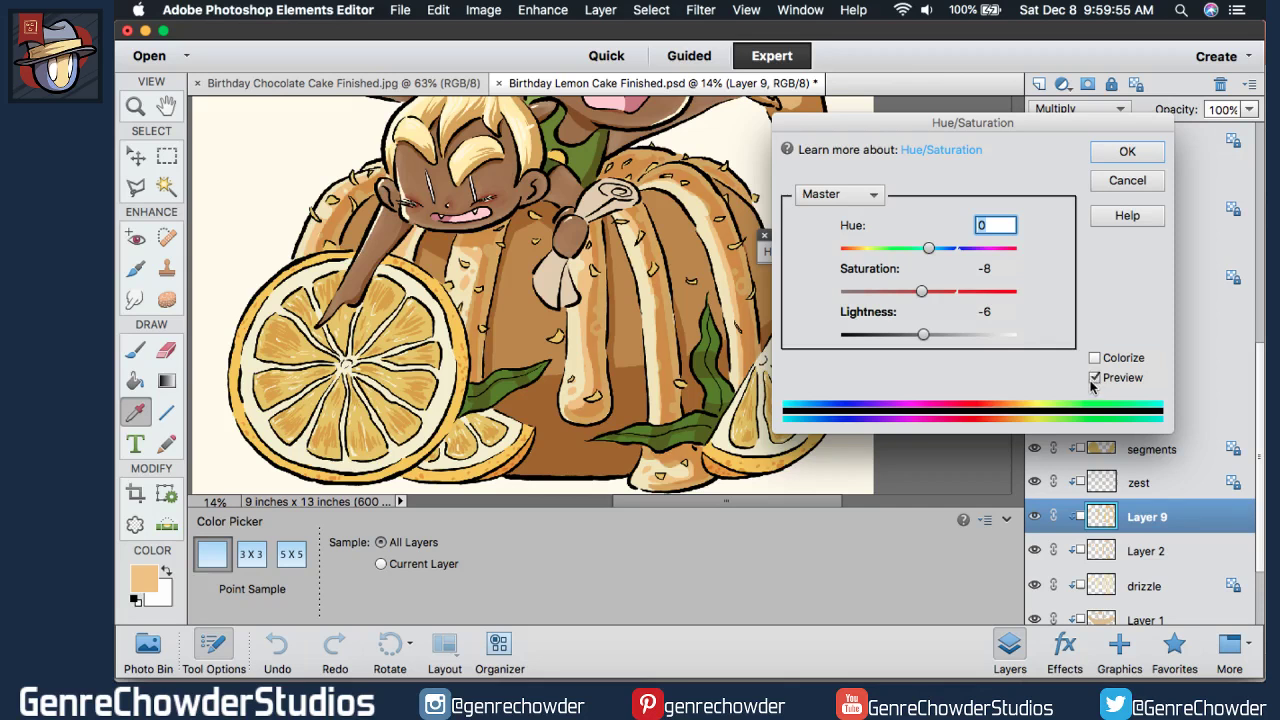
{"action": "left_click", "coordinate": [1120, 155]}
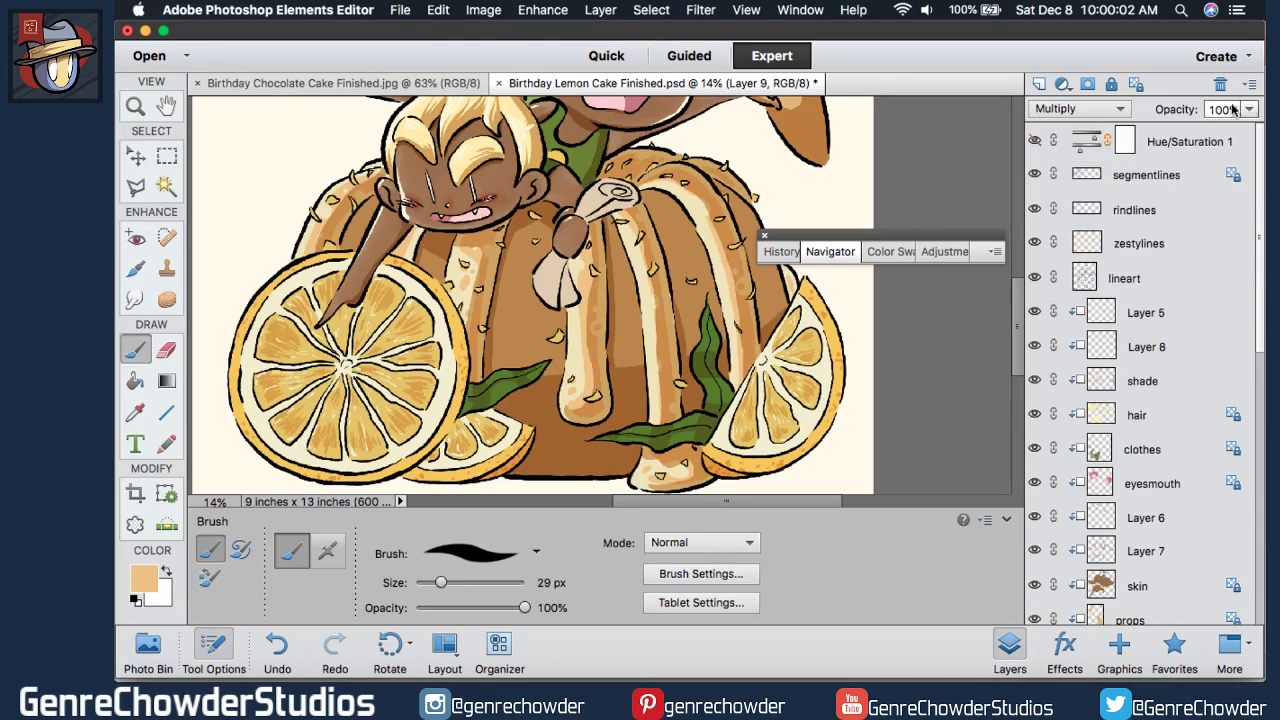
- Darken the cake shading on Layer 1 to lightness -13, temporarily showing the Hue/Saturation 1 layer to judge the values in greyscale
{"action": "left_click", "coordinate": [1035, 143]}
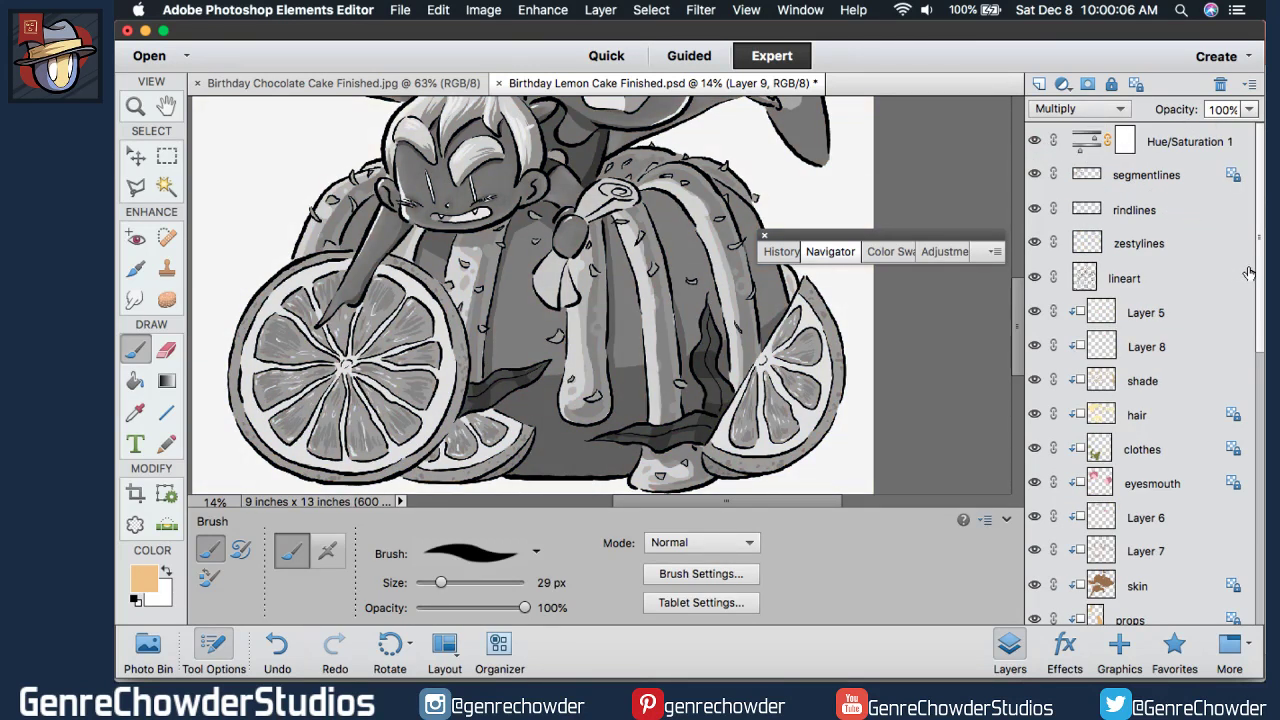
{"action": "left_click_drag", "start_coordinate": [1259, 272], "coordinate": [1242, 528]}
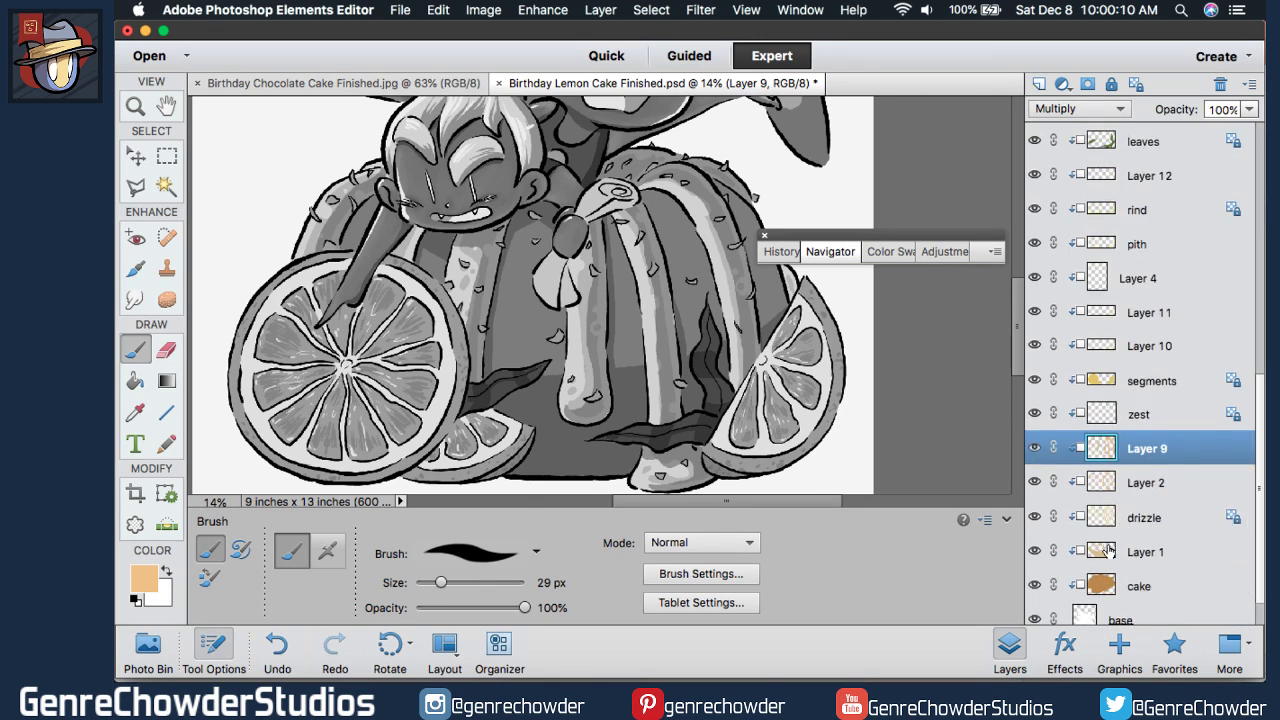
{"action": "left_click", "coordinate": [1112, 548]}
{"action": "left_click", "coordinate": [543, 10]}
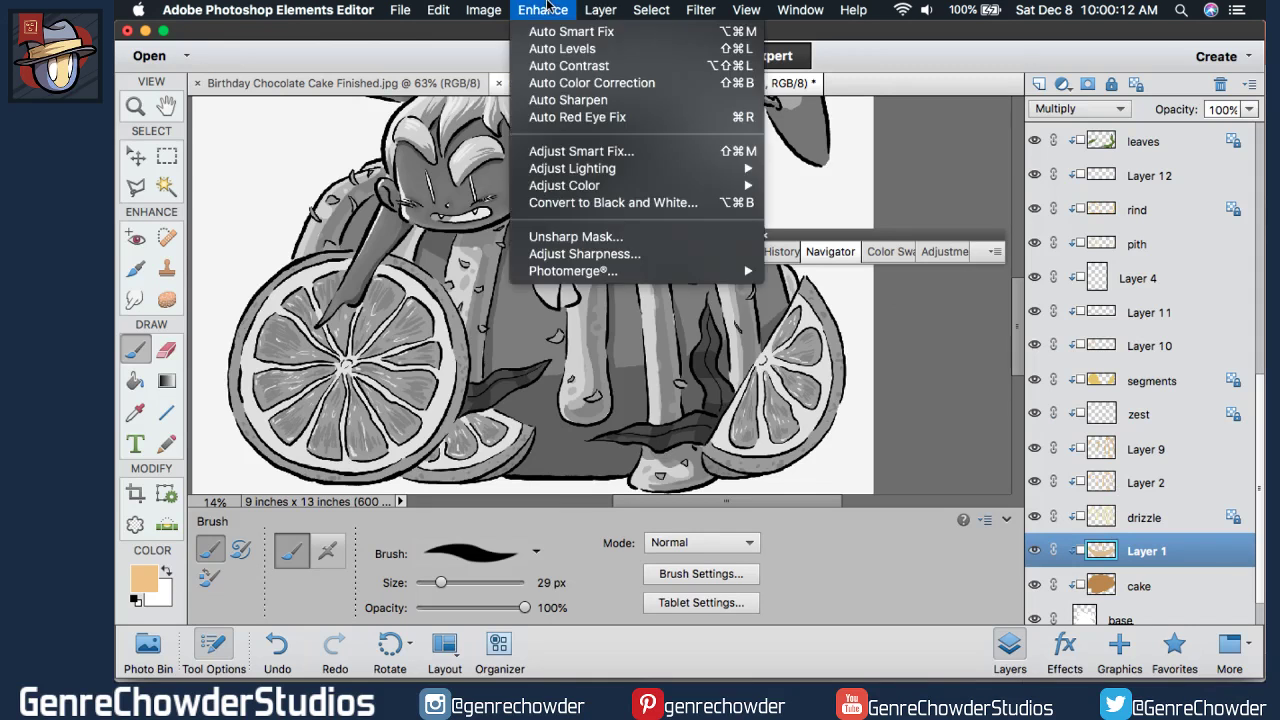
{"action": "mouse_move", "coordinate": [575, 186]}
{"action": "left_click", "coordinate": [806, 208]}
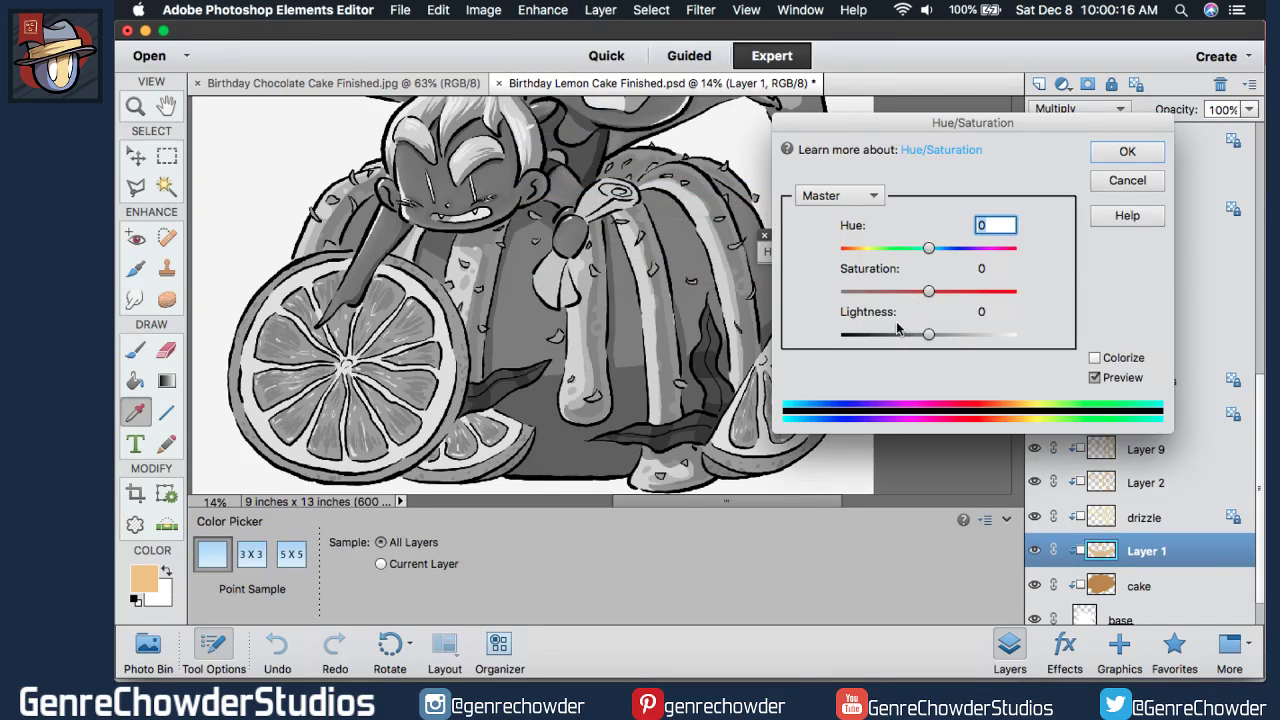
{"action": "left_click_drag", "start_coordinate": [873, 316], "coordinate": [861, 314]}
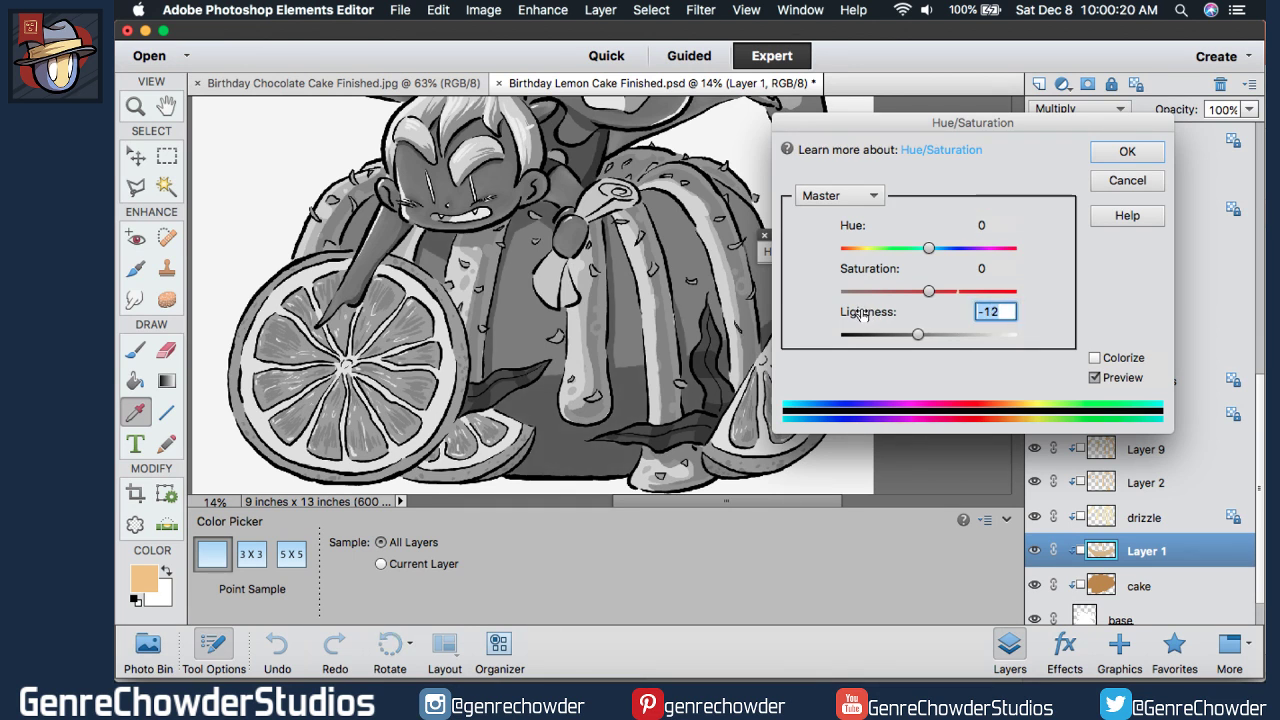
{"action": "key", "text": "Tab"}
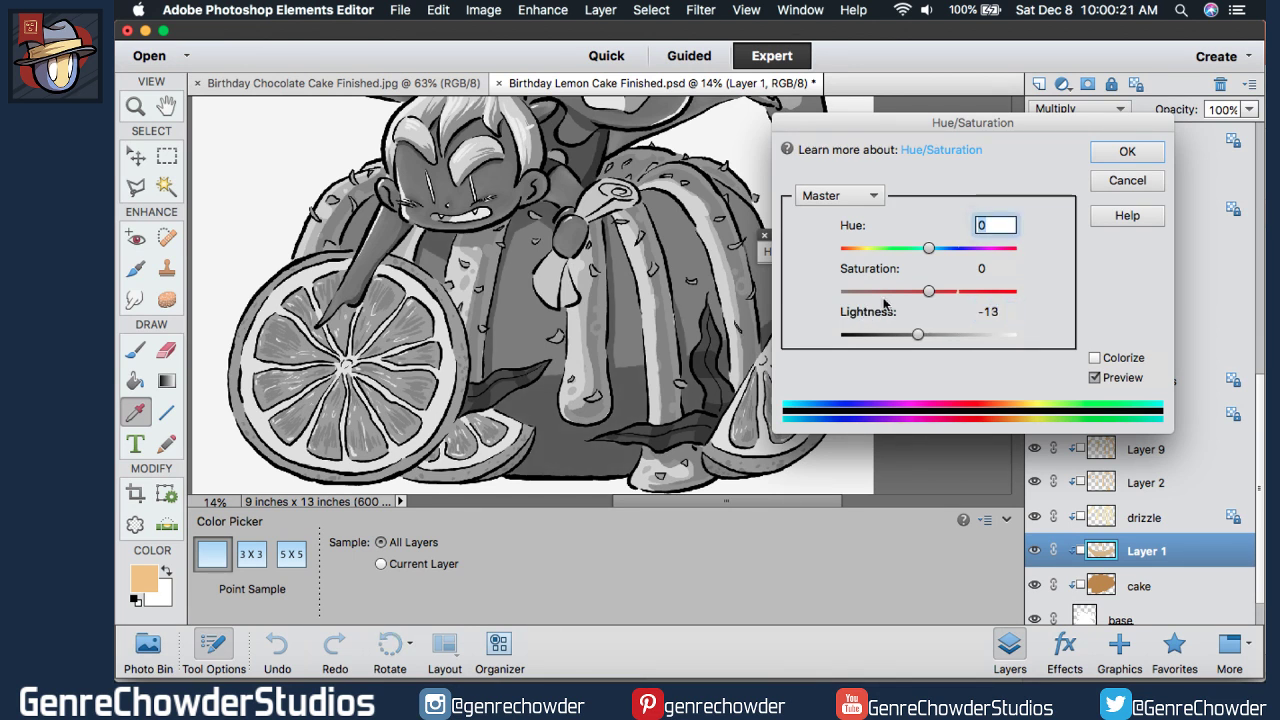
{"action": "left_click", "coordinate": [1120, 152]}
{"action": "key", "text": "b"}
{"action": "scroll", "coordinate": [1262, 402], "scroll_direction": "up", "scroll_amount": 10}
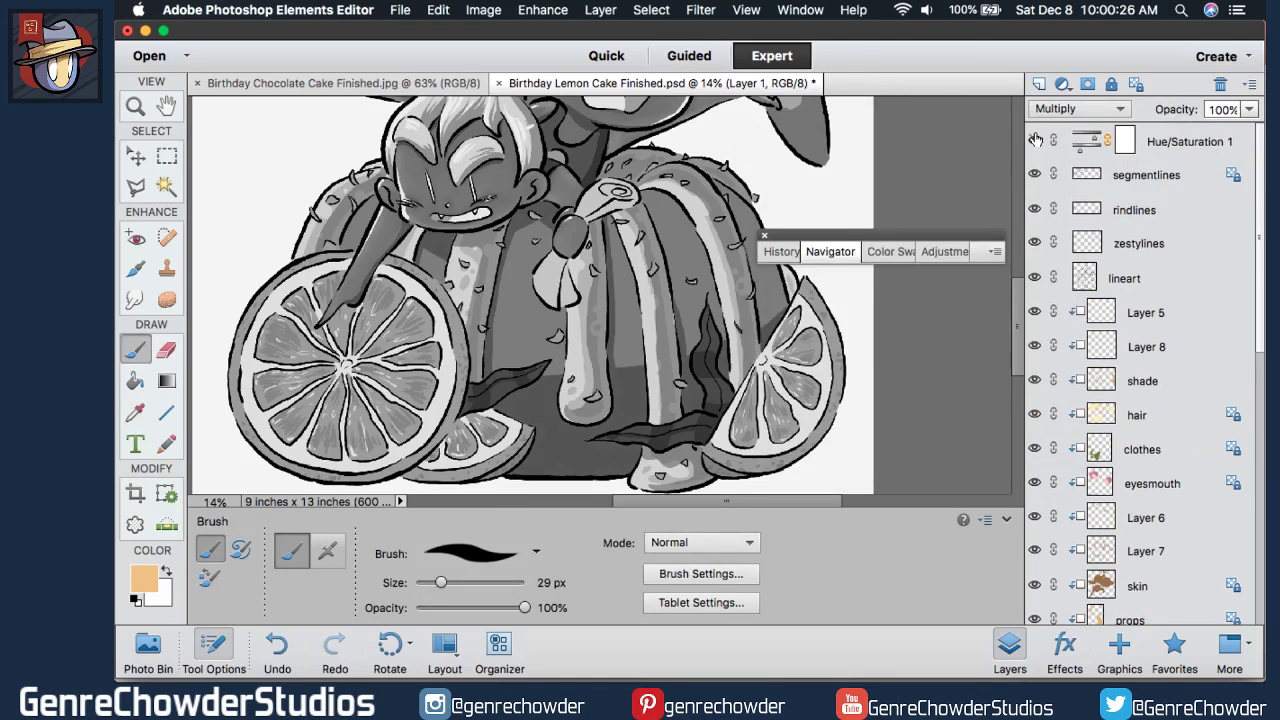
{"action": "left_click", "coordinate": [1035, 141]}
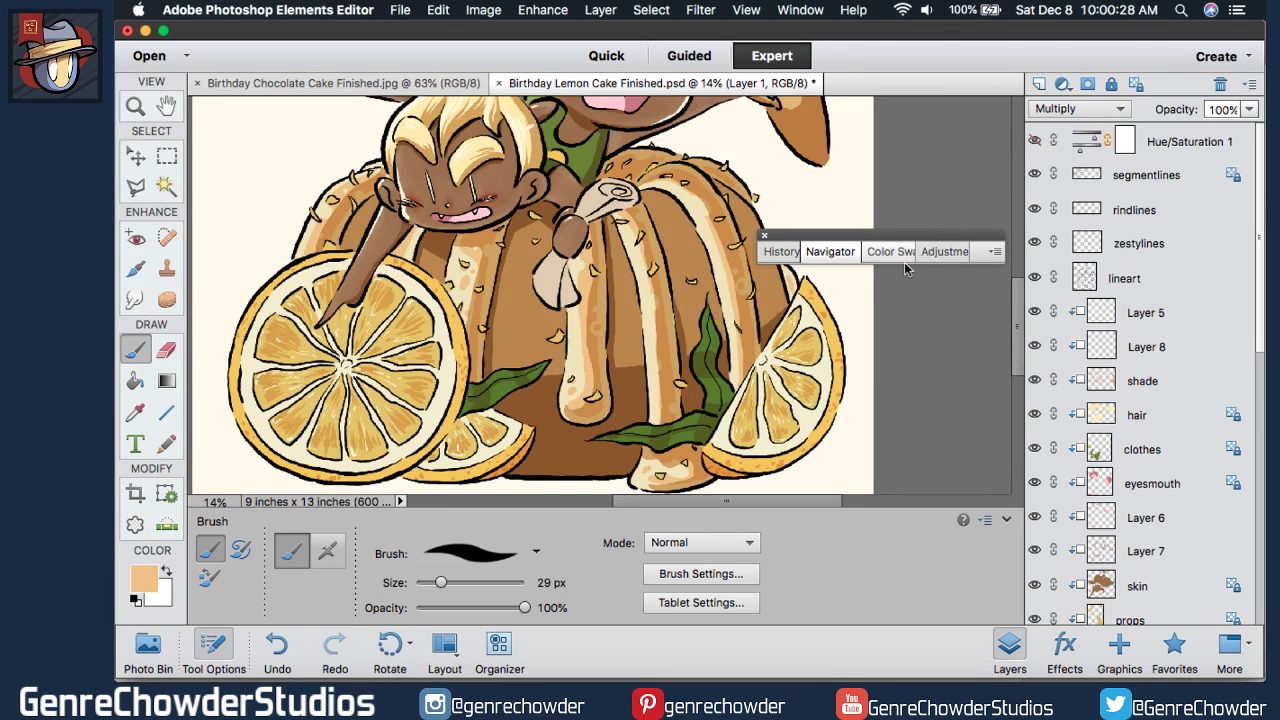
- Add a new layer directly above Layer 9
{"action": "left_click_drag", "start_coordinate": [1014, 300], "coordinate": [1014, 314]}
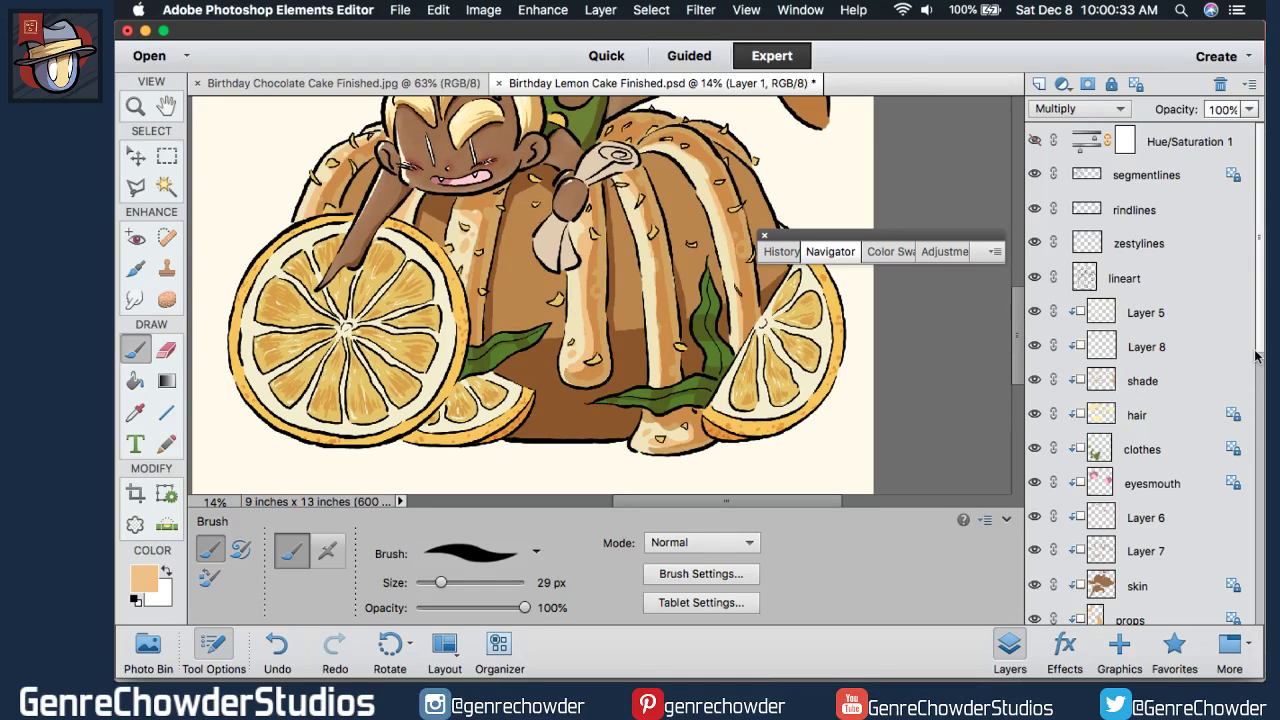
{"action": "left_click_drag", "start_coordinate": [1256, 356], "coordinate": [1256, 540]}
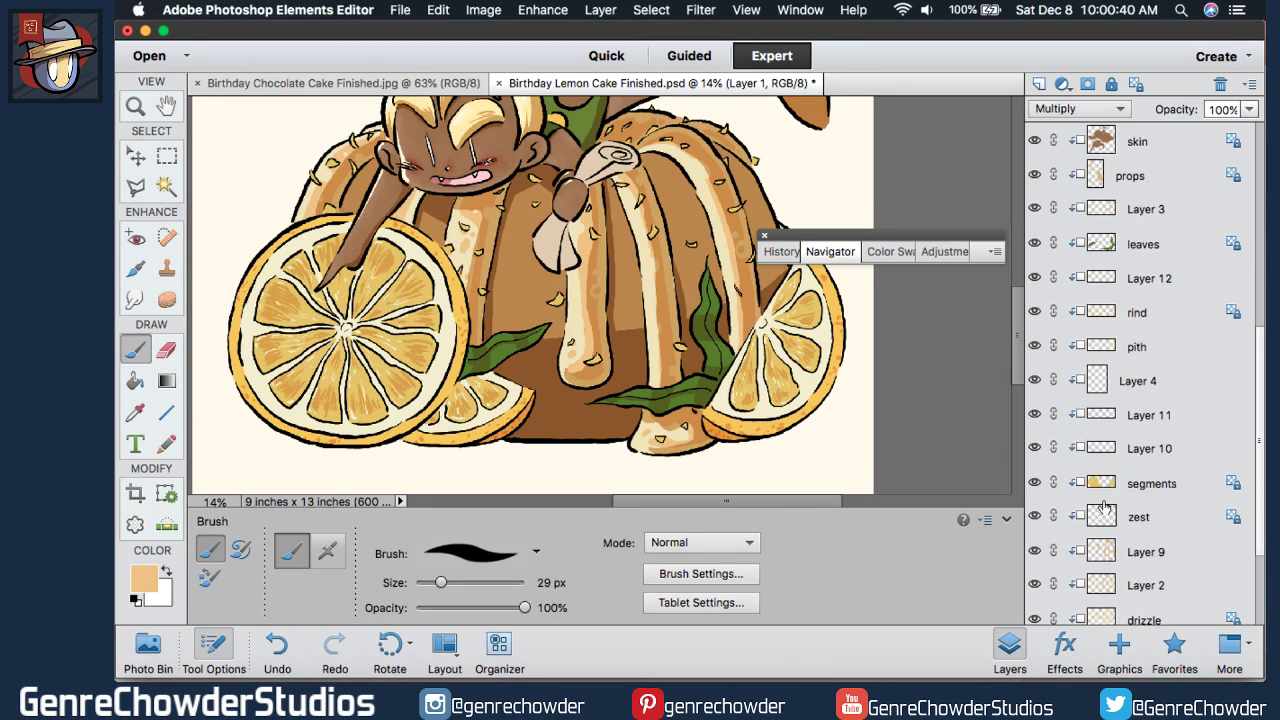
{"action": "left_click", "coordinate": [1122, 553]}
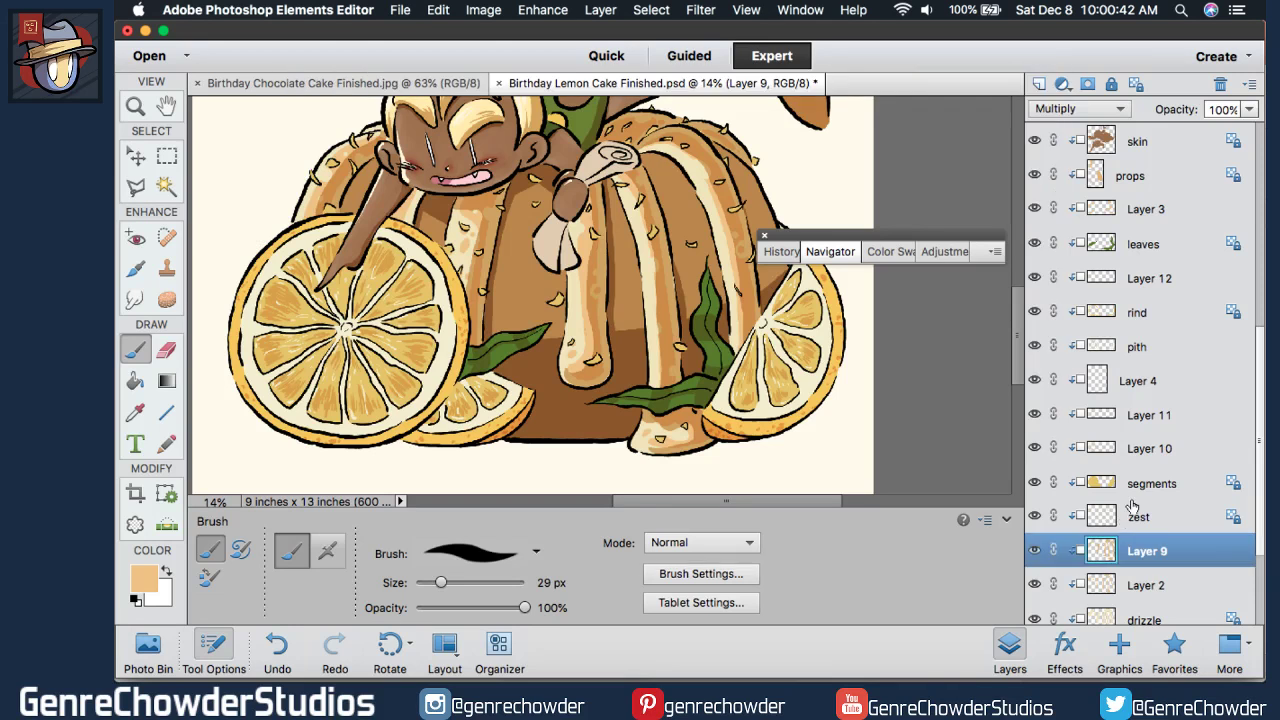
{"action": "left_click", "coordinate": [1037, 83]}
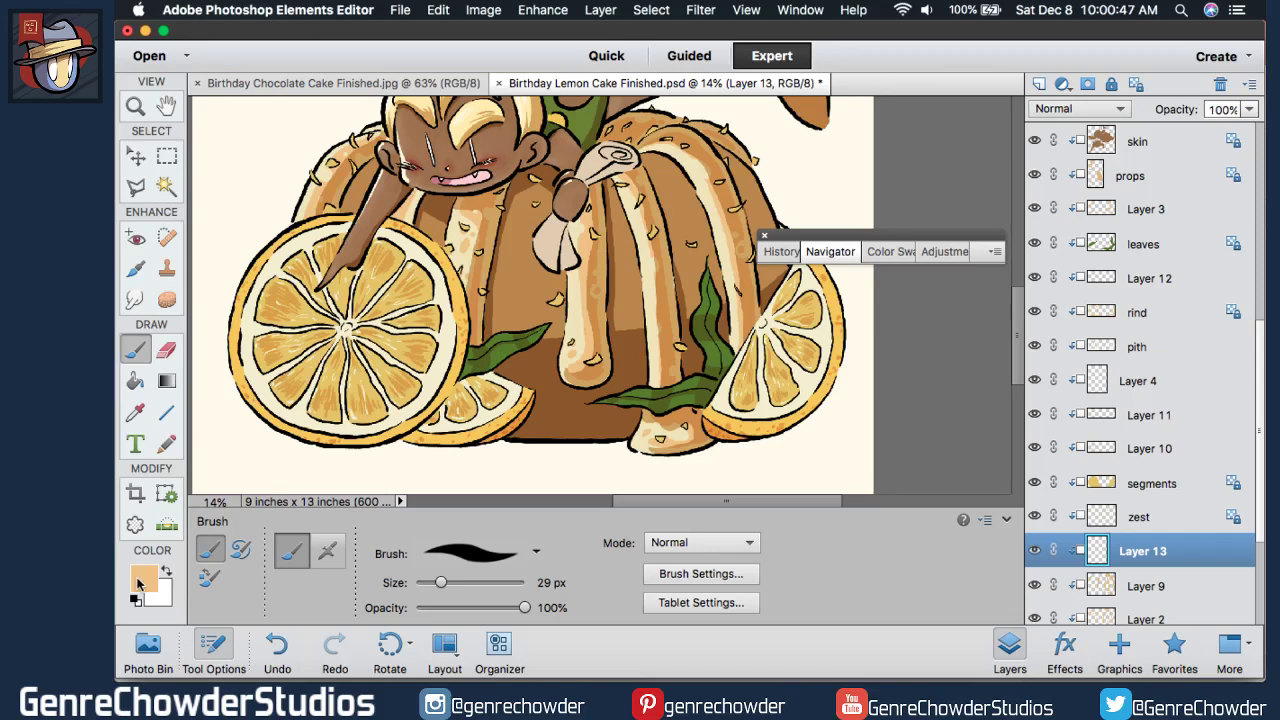
- Paint pale cream highlights along the cake's drizzle strands on Layer 13 with an 85 px brush, undoing the first trial strokes
{"action": "left_click", "coordinate": [140, 581]}
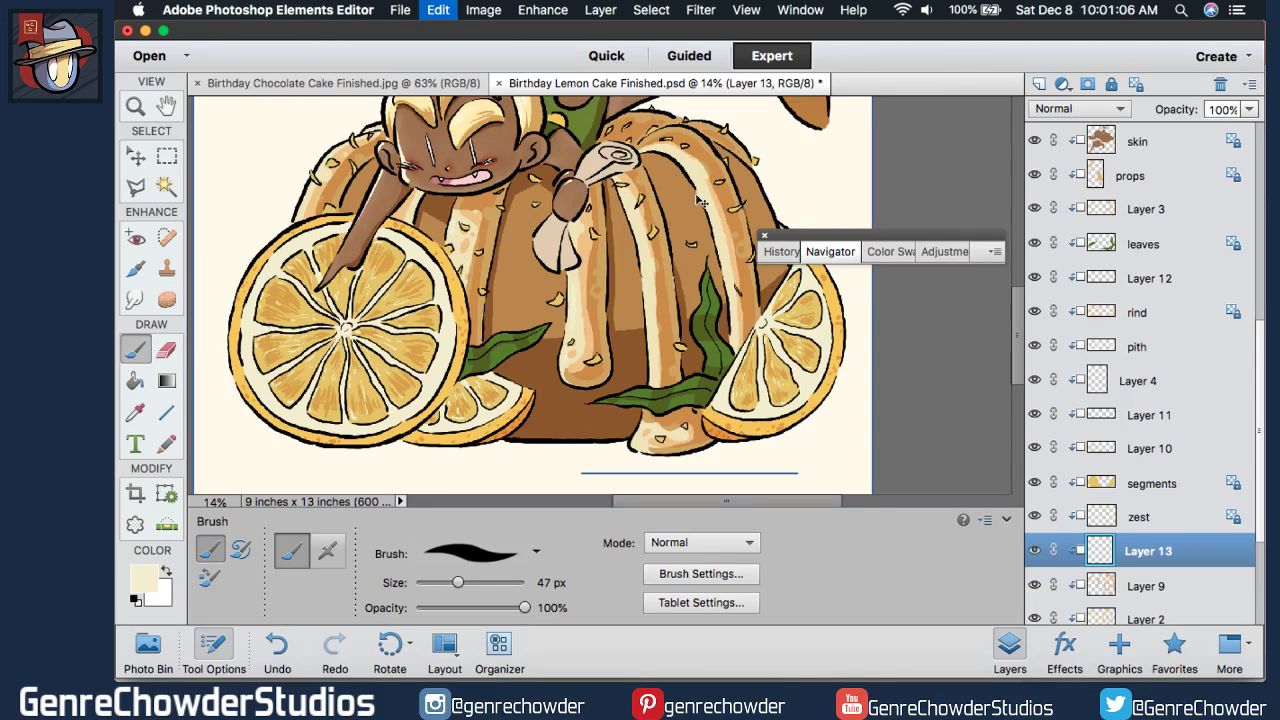
{"action": "key", "text": "super+z"}
{"action": "key", "text": "super+z"}
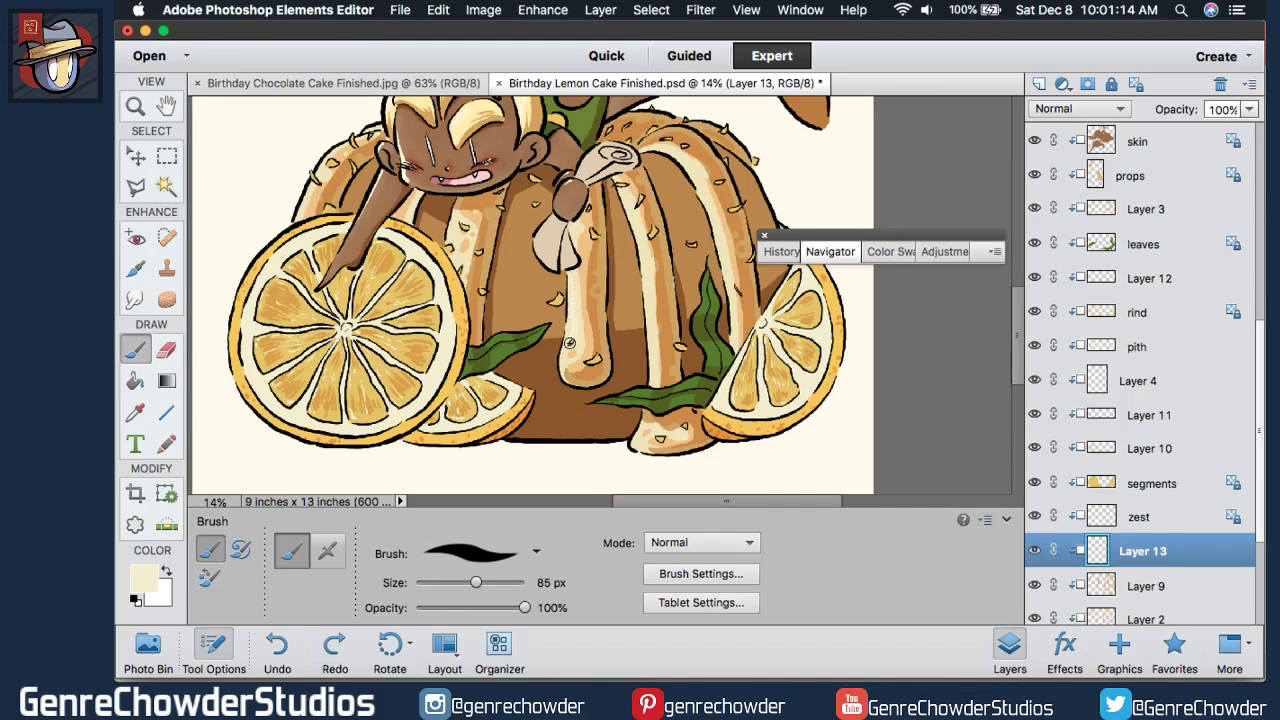
{"action": "left_click_drag", "start_coordinate": [575, 372], "coordinate": [664, 359]}
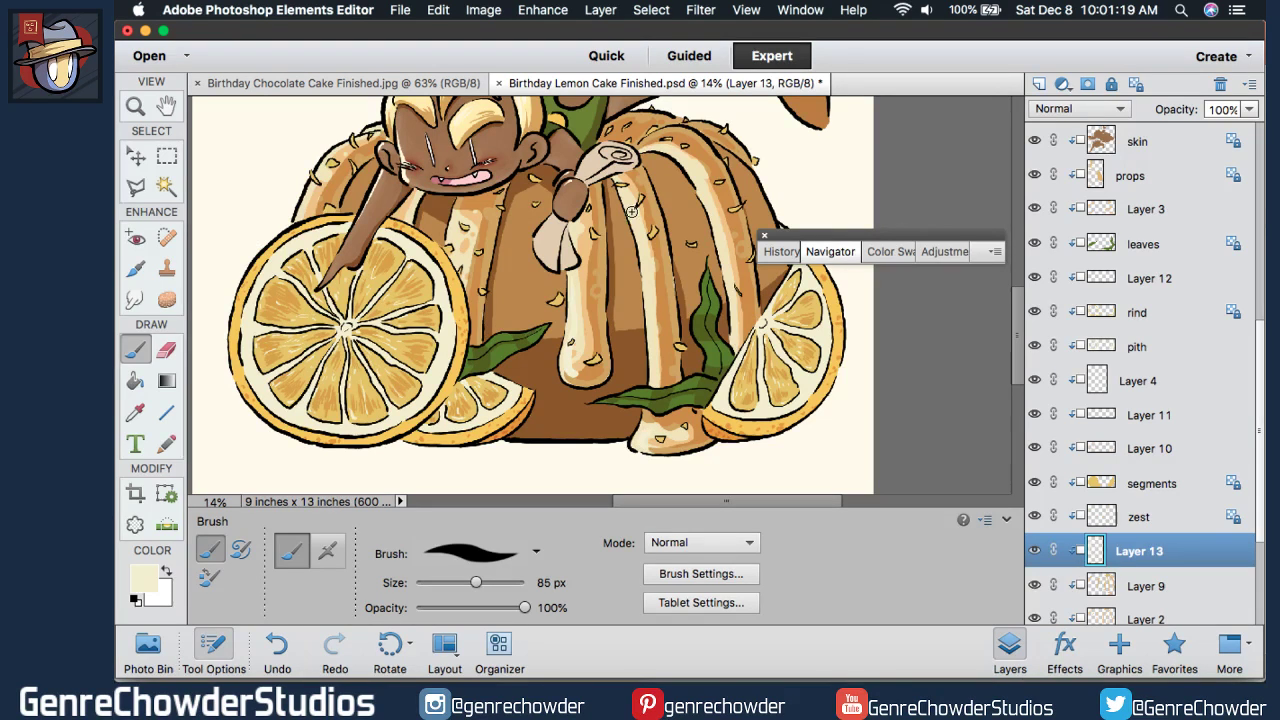
{"action": "left_click_drag", "start_coordinate": [649, 318], "coordinate": [664, 370]}
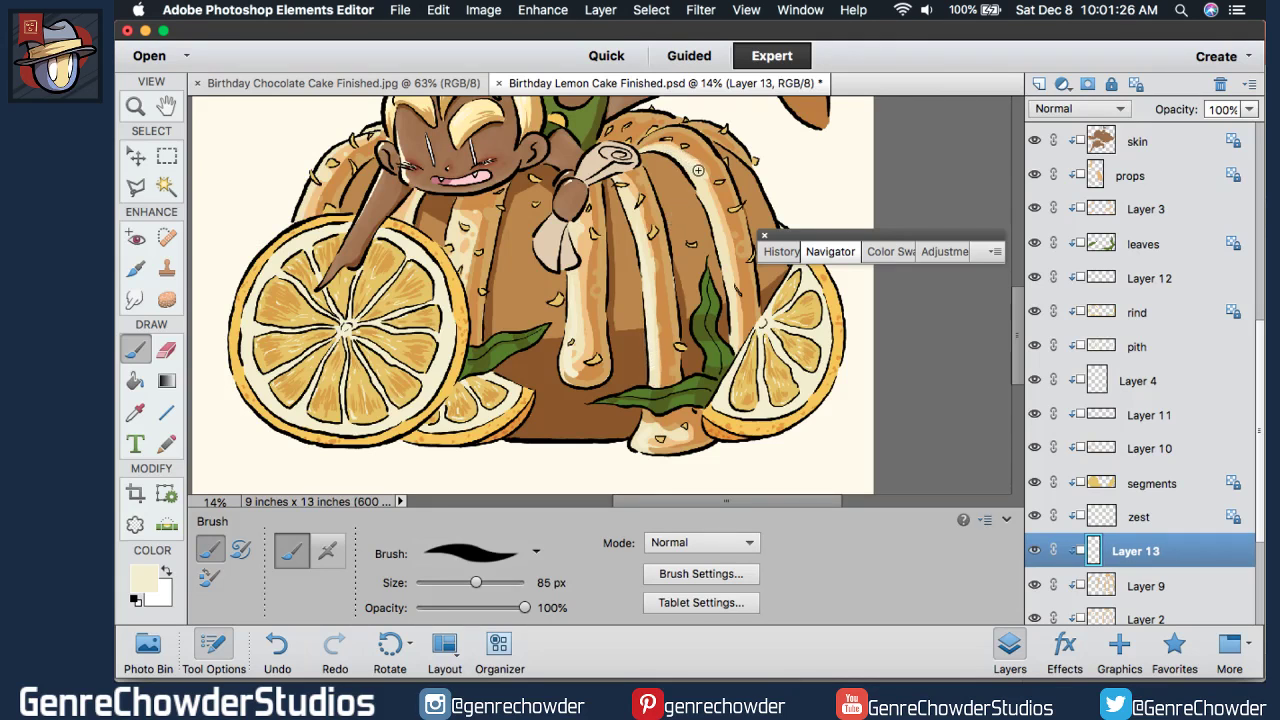
{"action": "left_click_drag", "start_coordinate": [714, 214], "coordinate": [741, 330]}
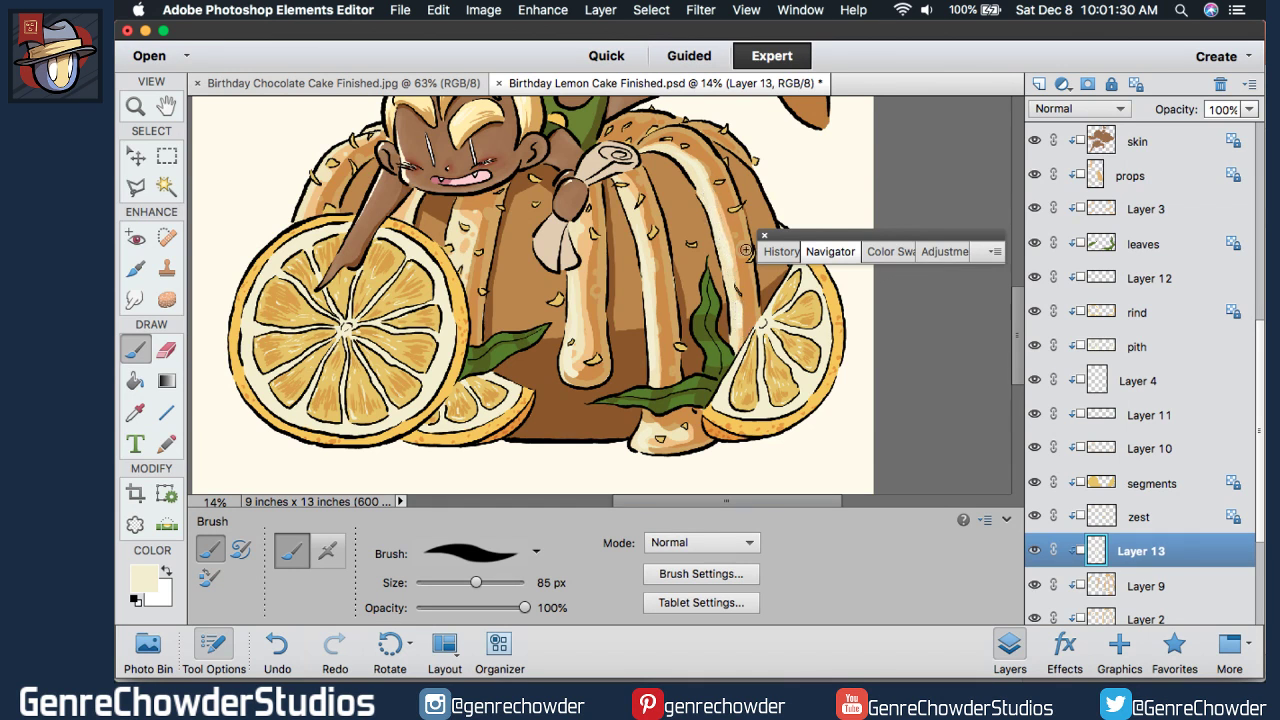
{"action": "left_click_drag", "start_coordinate": [704, 126], "coordinate": [729, 140]}
{"action": "left_click_drag", "start_coordinate": [313, 199], "coordinate": [299, 239]}
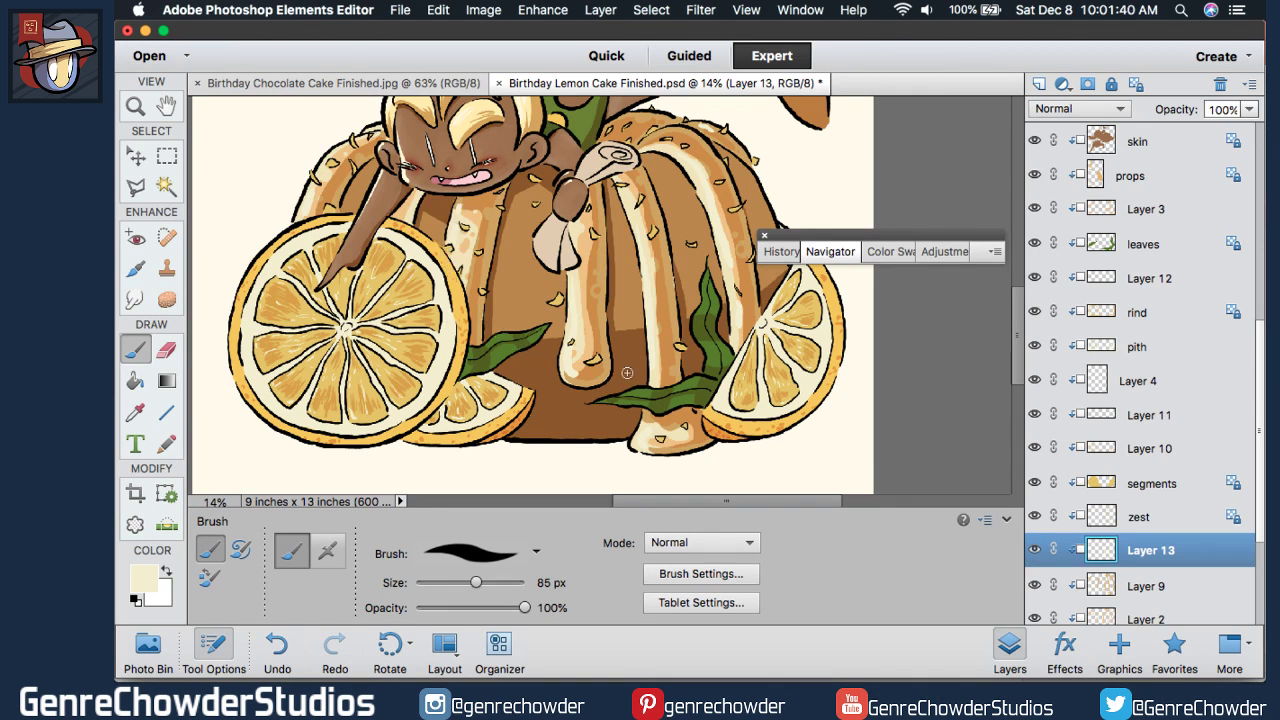
- Examine the highlighted drizzle, cake and characters across the illustration at 13% zoom
{"action": "left_click", "coordinate": [830, 251]}
{"action": "left_click_drag", "start_coordinate": [766, 285], "coordinate": [843, 240]}
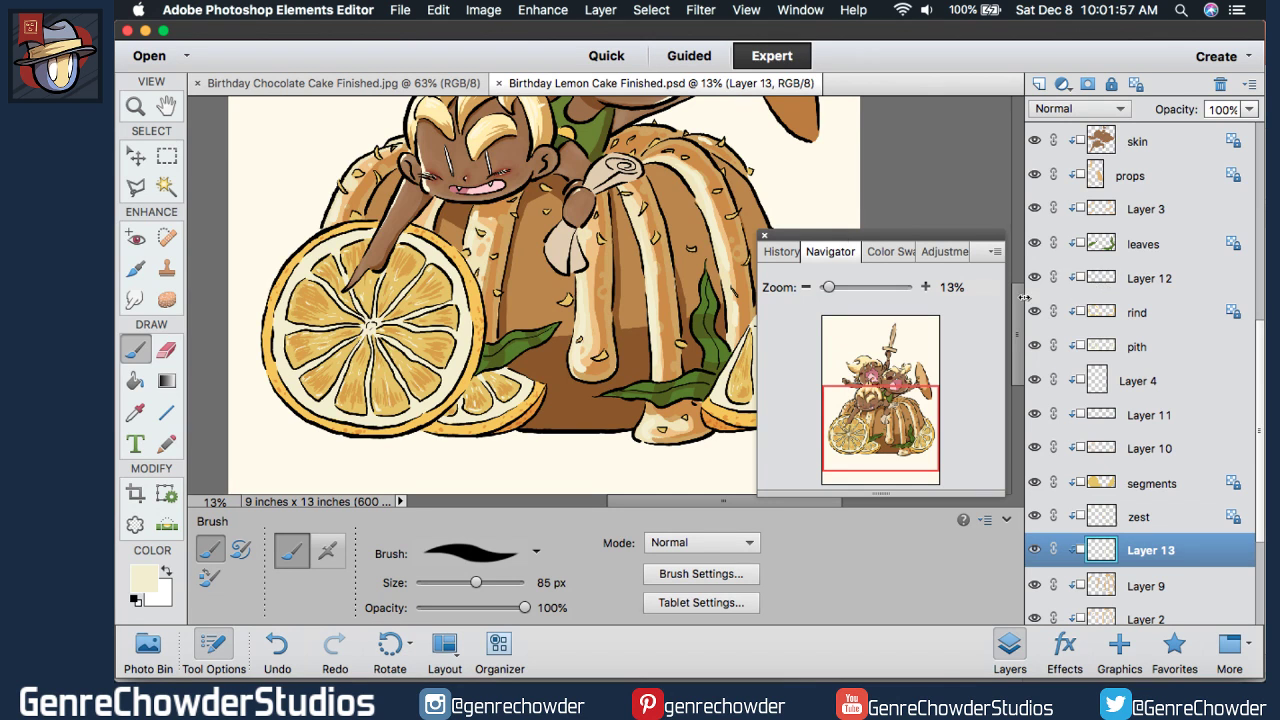
{"action": "scroll", "coordinate": [1022, 297], "scroll_direction": "up", "scroll_amount": 10}
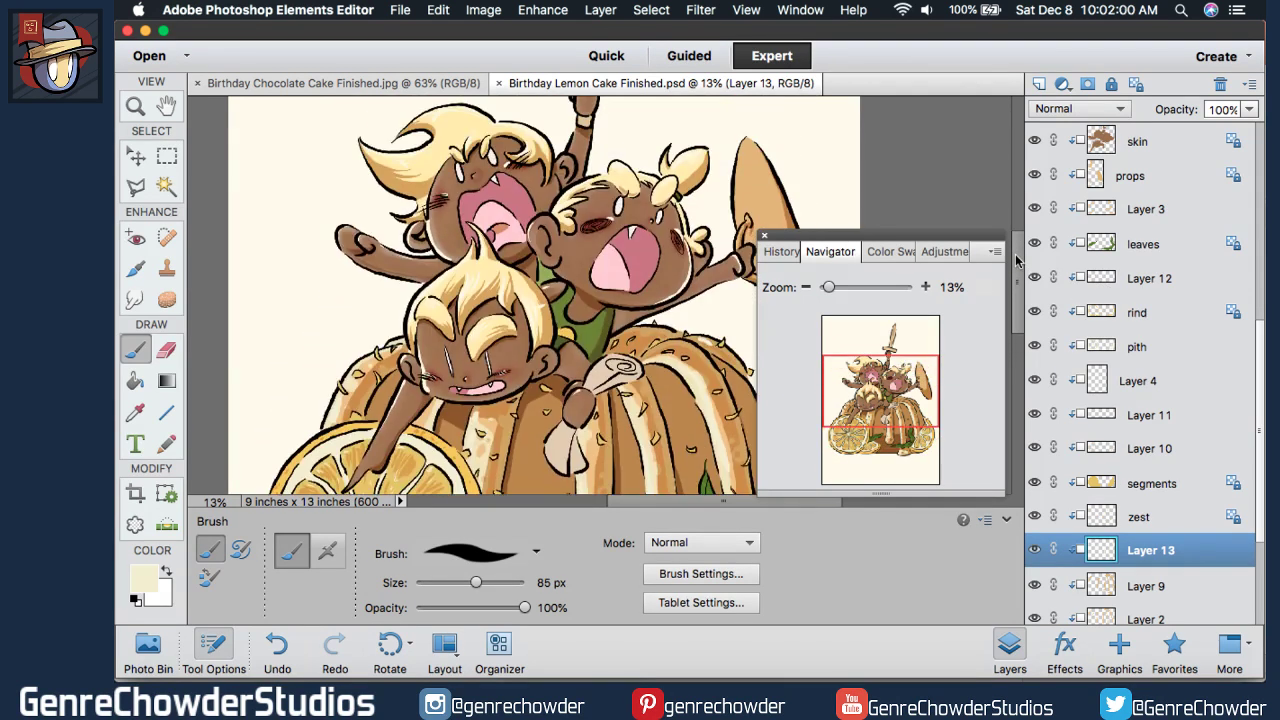
{"action": "left_click_drag", "start_coordinate": [1012, 250], "coordinate": [993, 277]}
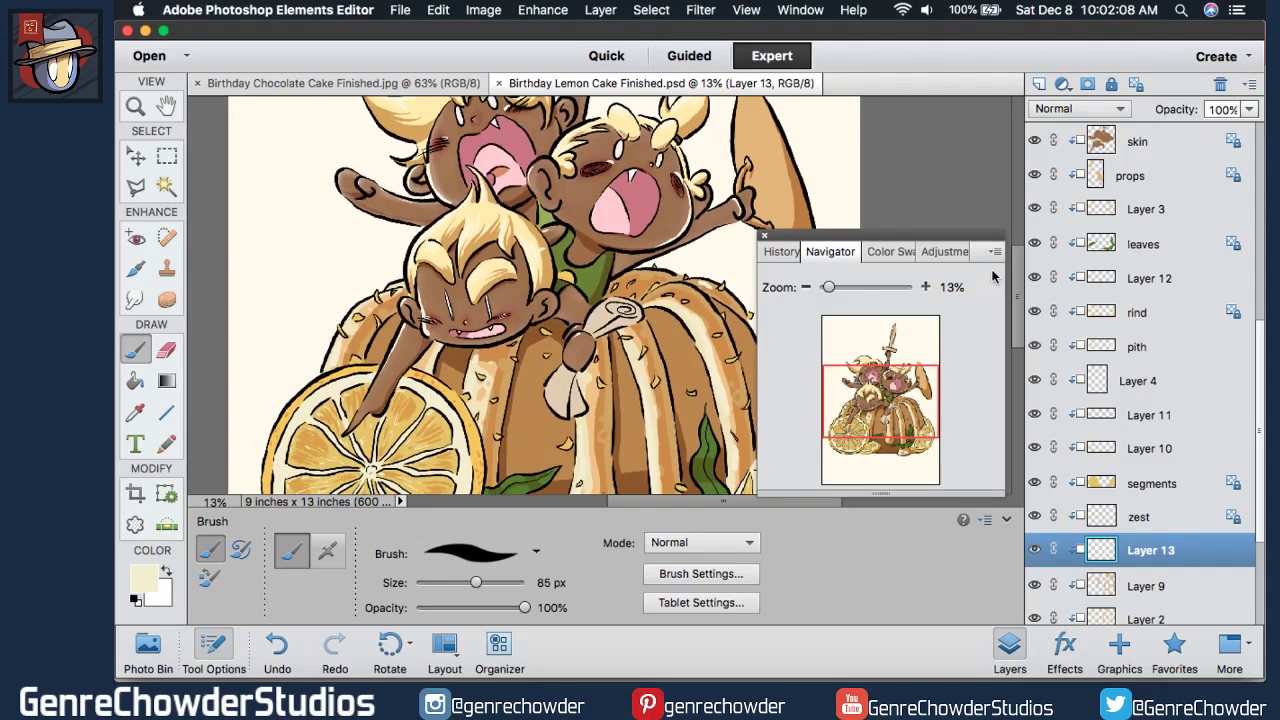
{"action": "left_click_drag", "start_coordinate": [993, 277], "coordinate": [986, 300]}
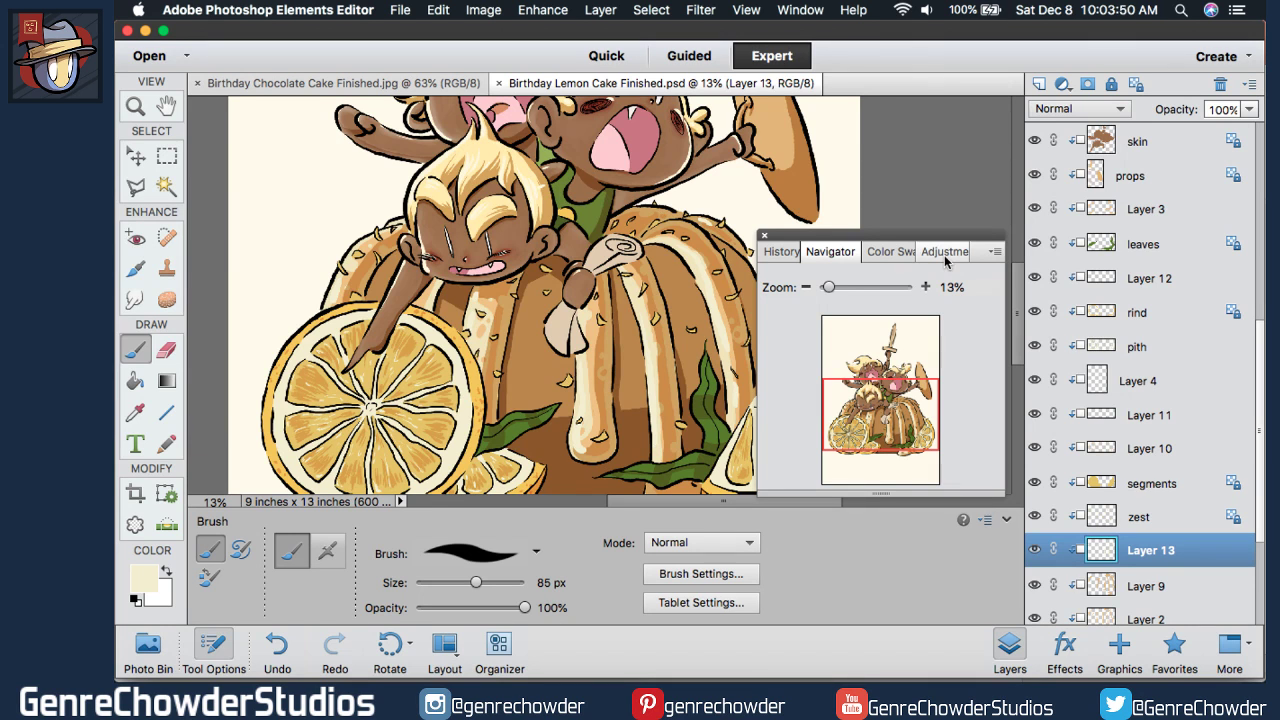
{"action": "left_click", "coordinate": [1060, 642]}
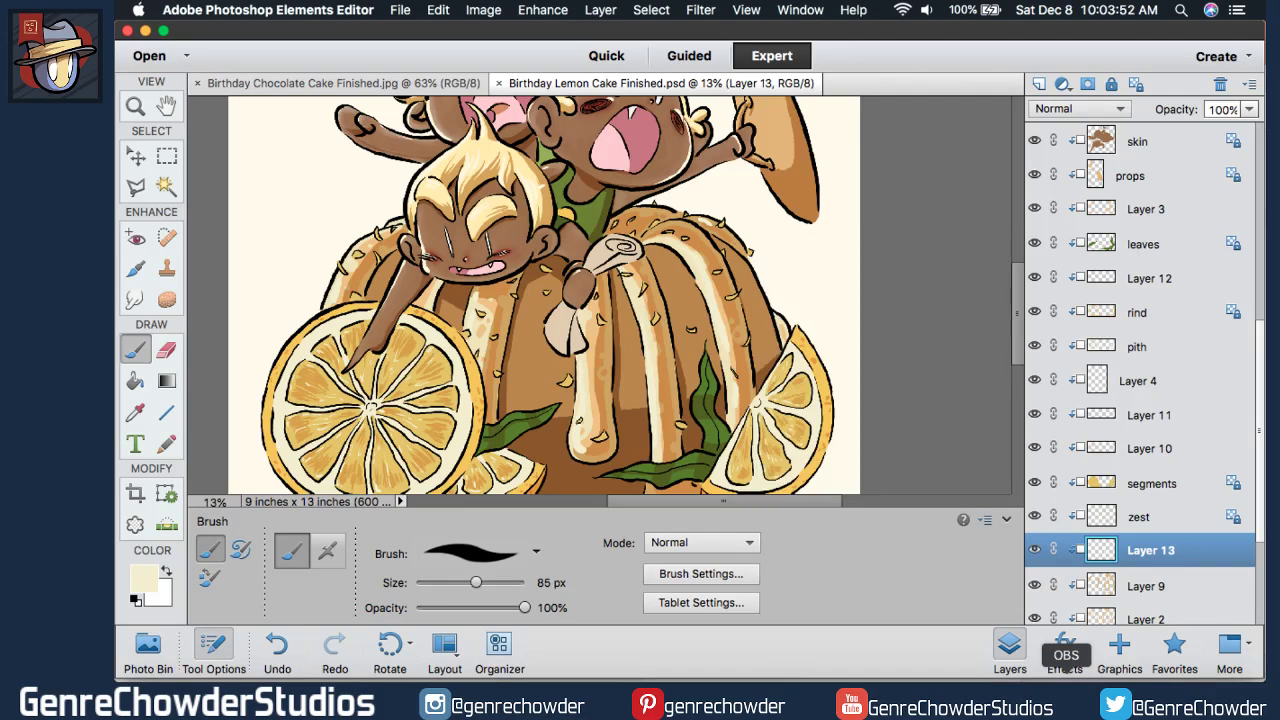